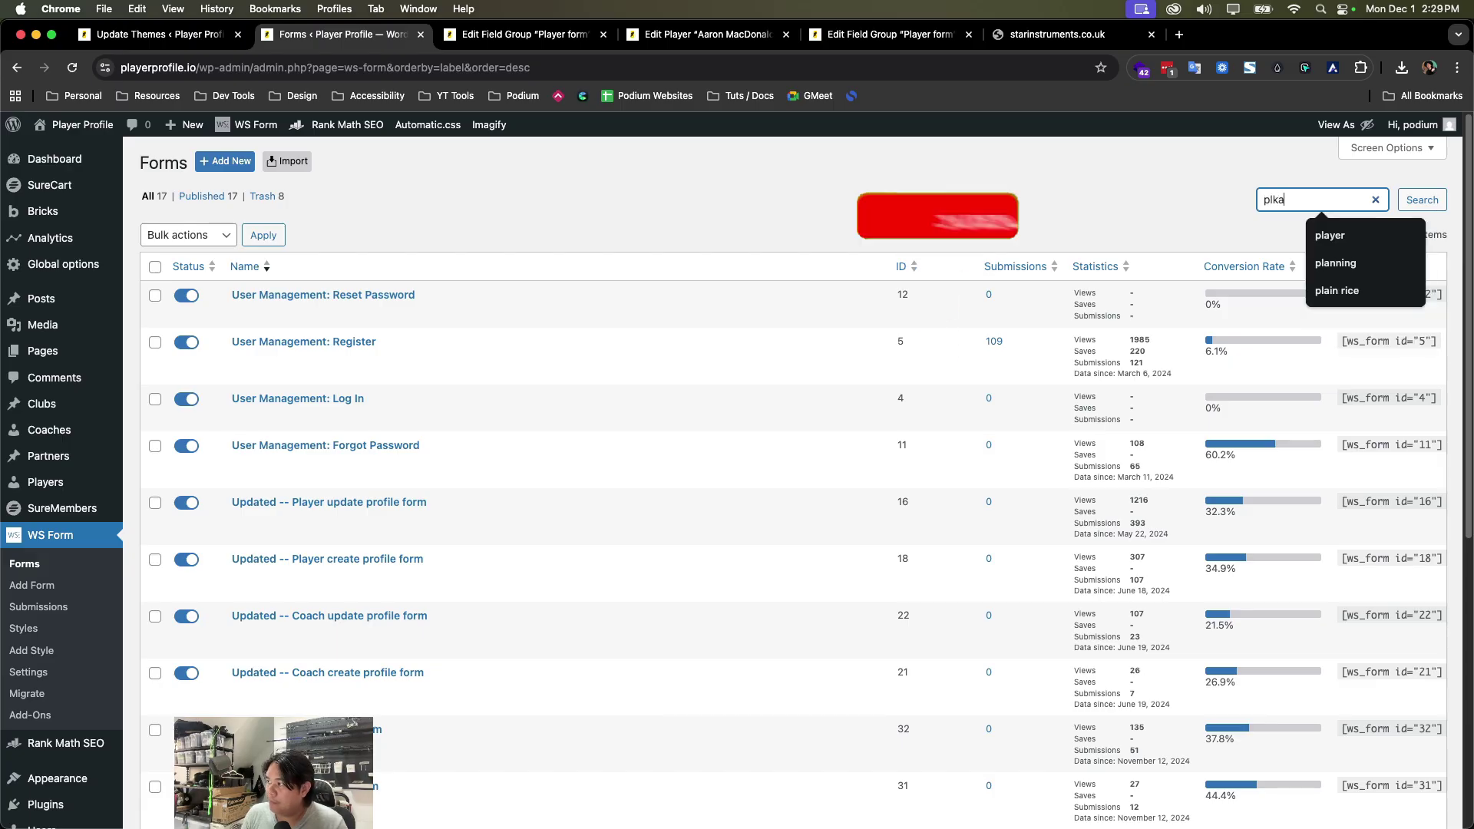
- Search the forms for "player" and trash the "New----Player Create & Update profile form"
key("Return")
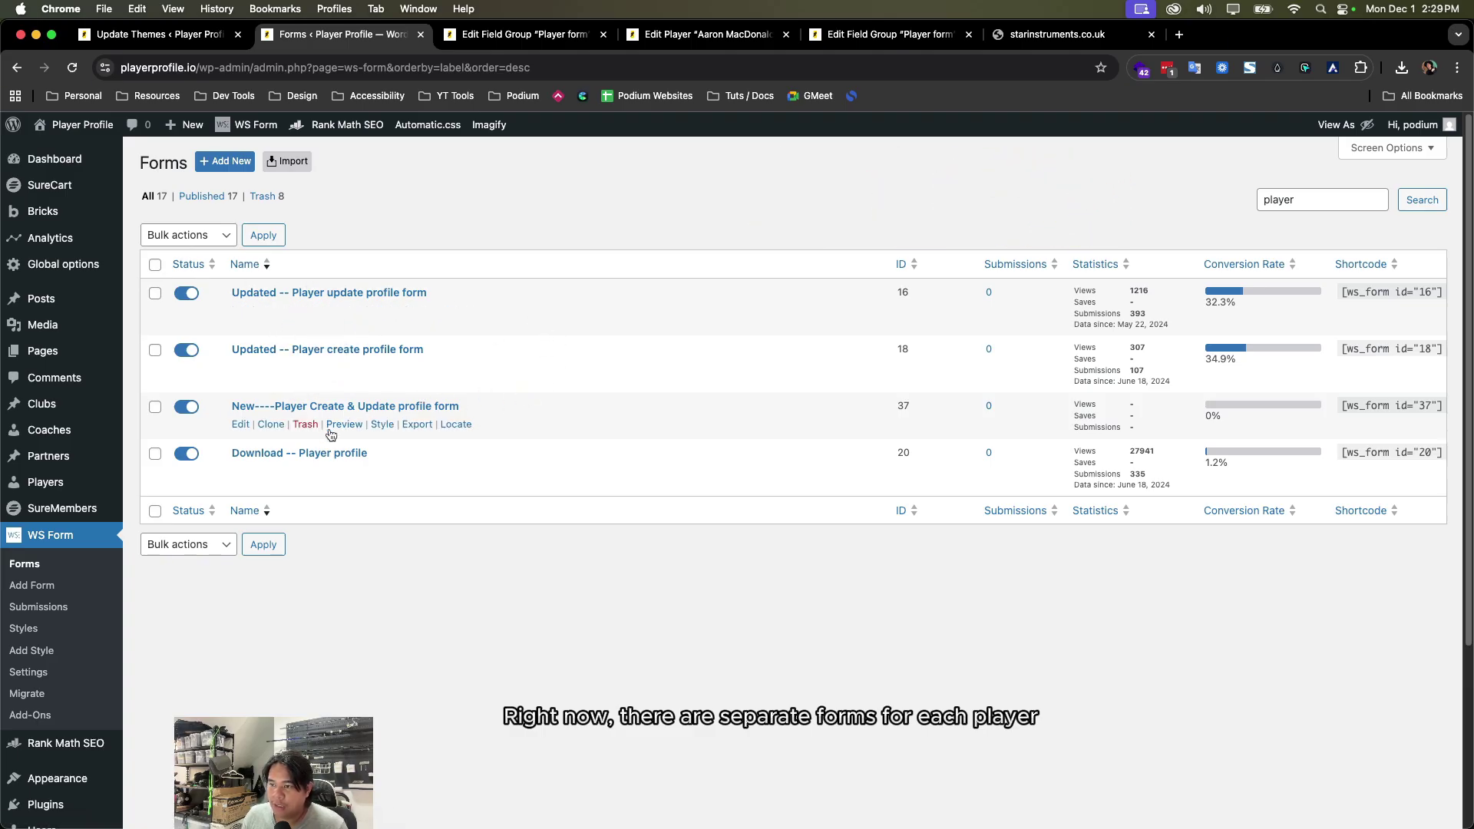
left_click(304, 425)
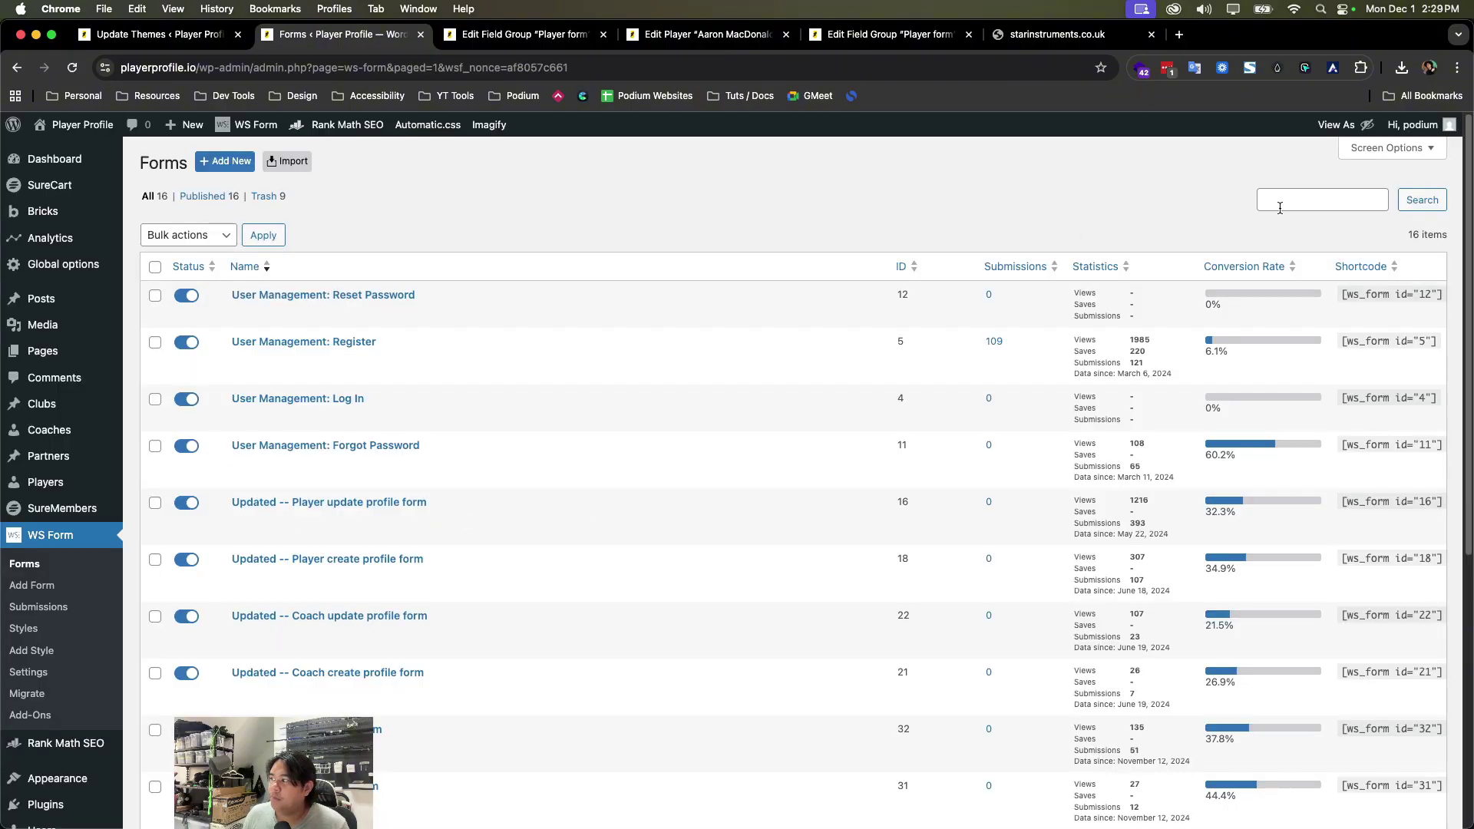
- Search the forms for "player" and open "Updated -- Player update profile form" to view its fields
left_click(1298, 199)
type("pl")
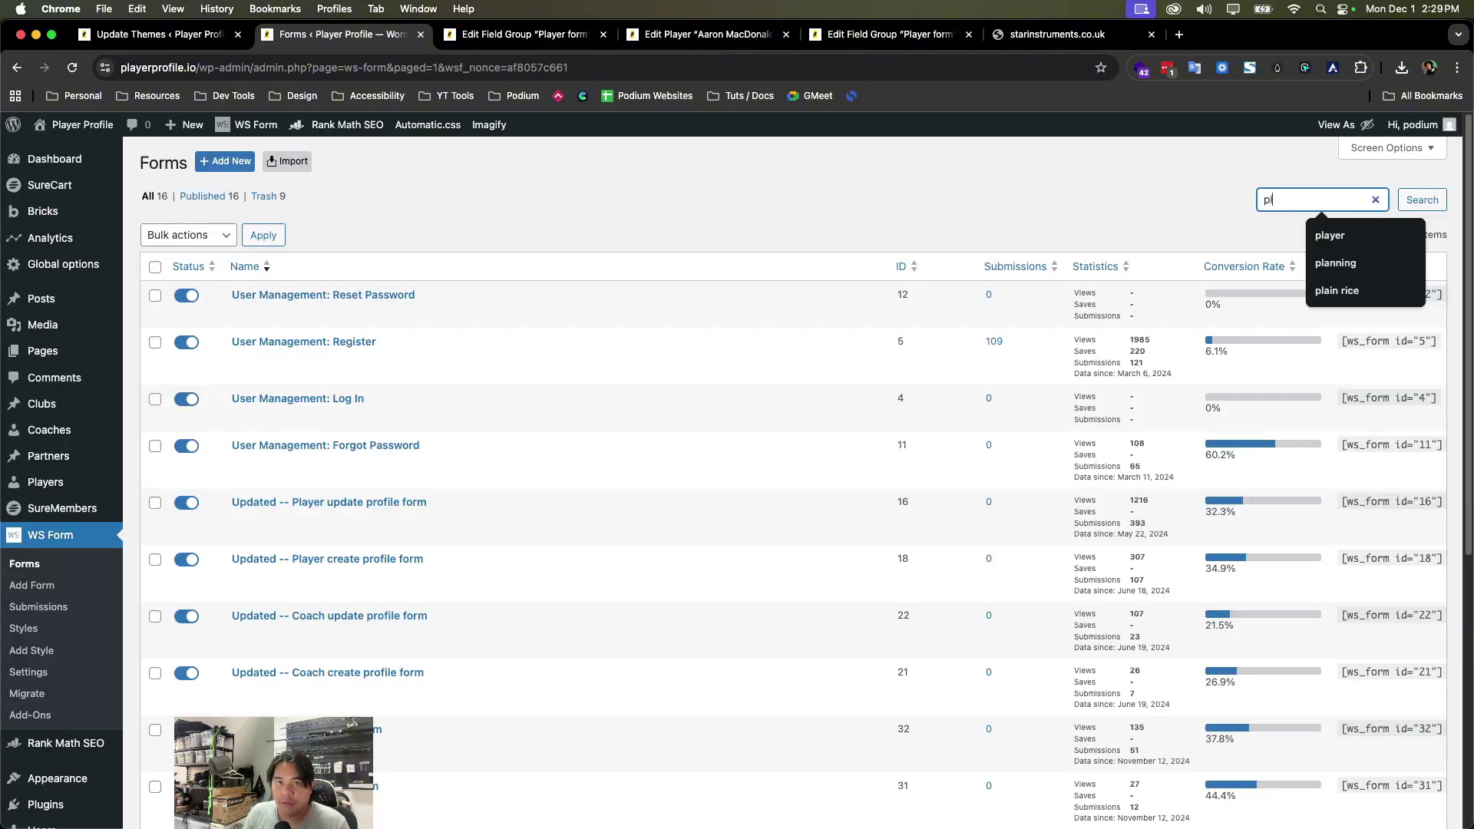
type("ayer")
key("Return")
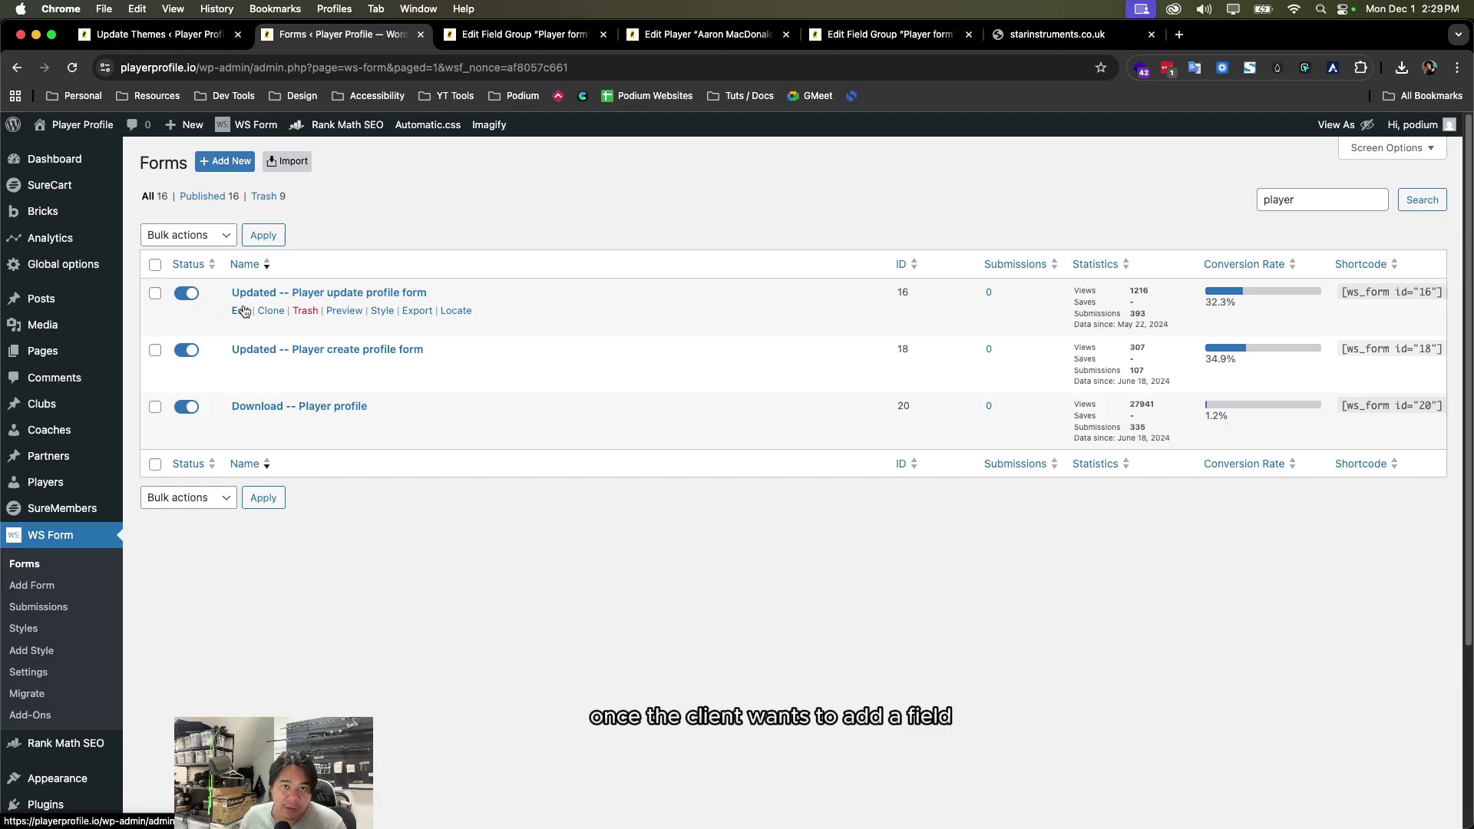
left_click(243, 311)
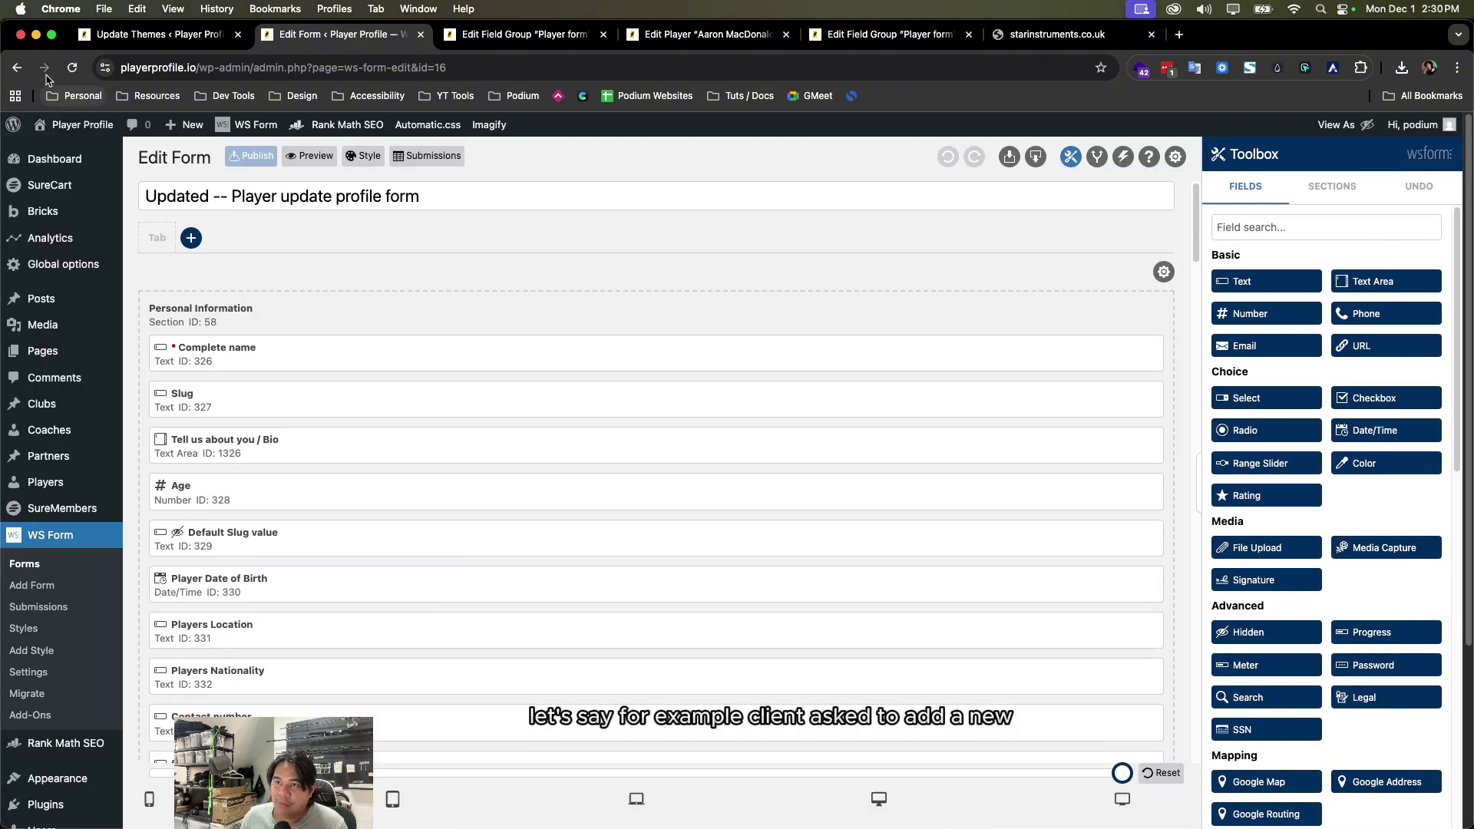
- Return to the forms list, look through it, and filter it again for "player"
left_click(16, 67)
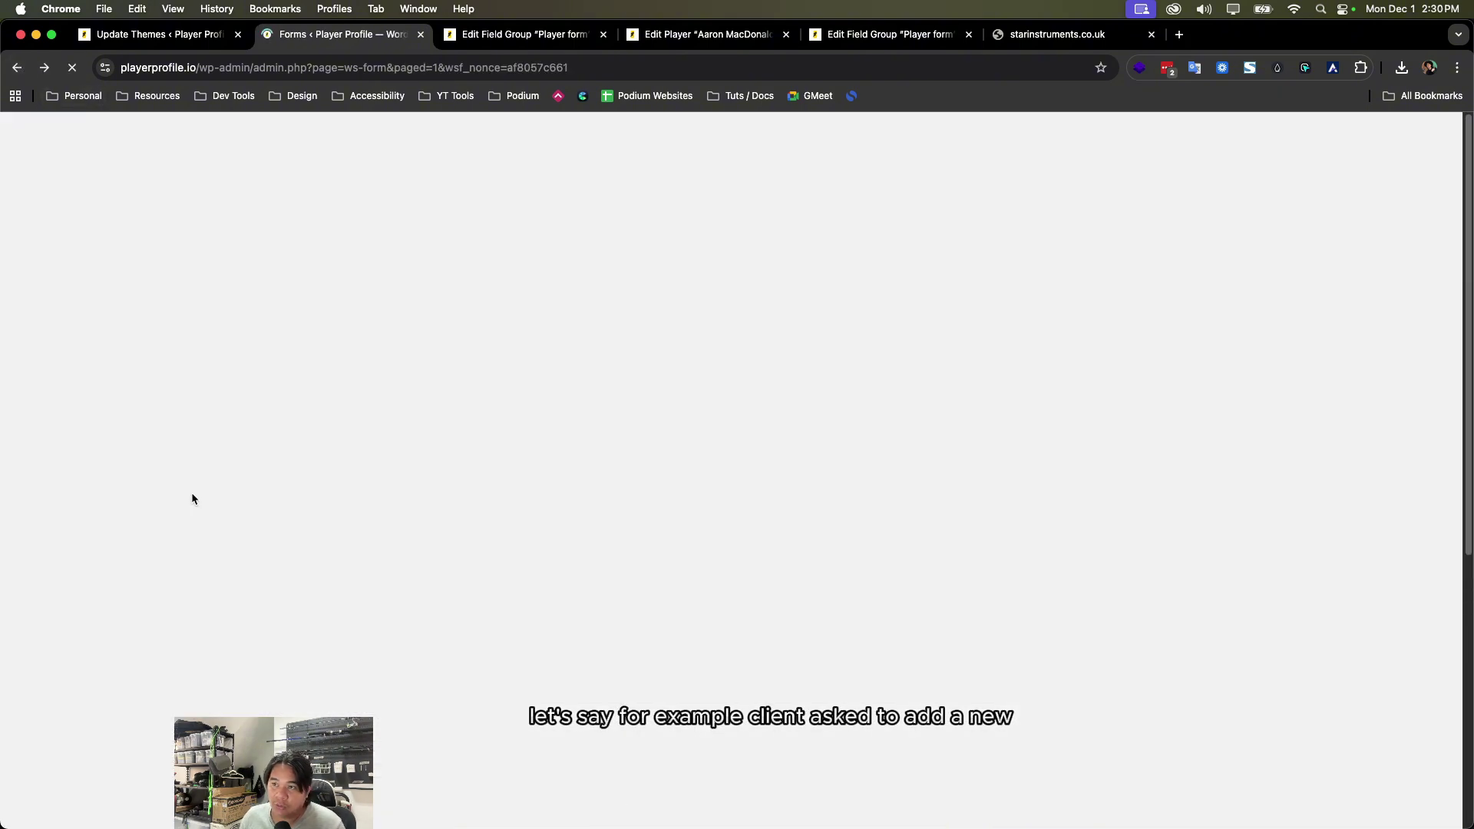
scroll(428, 576, "down", 3)
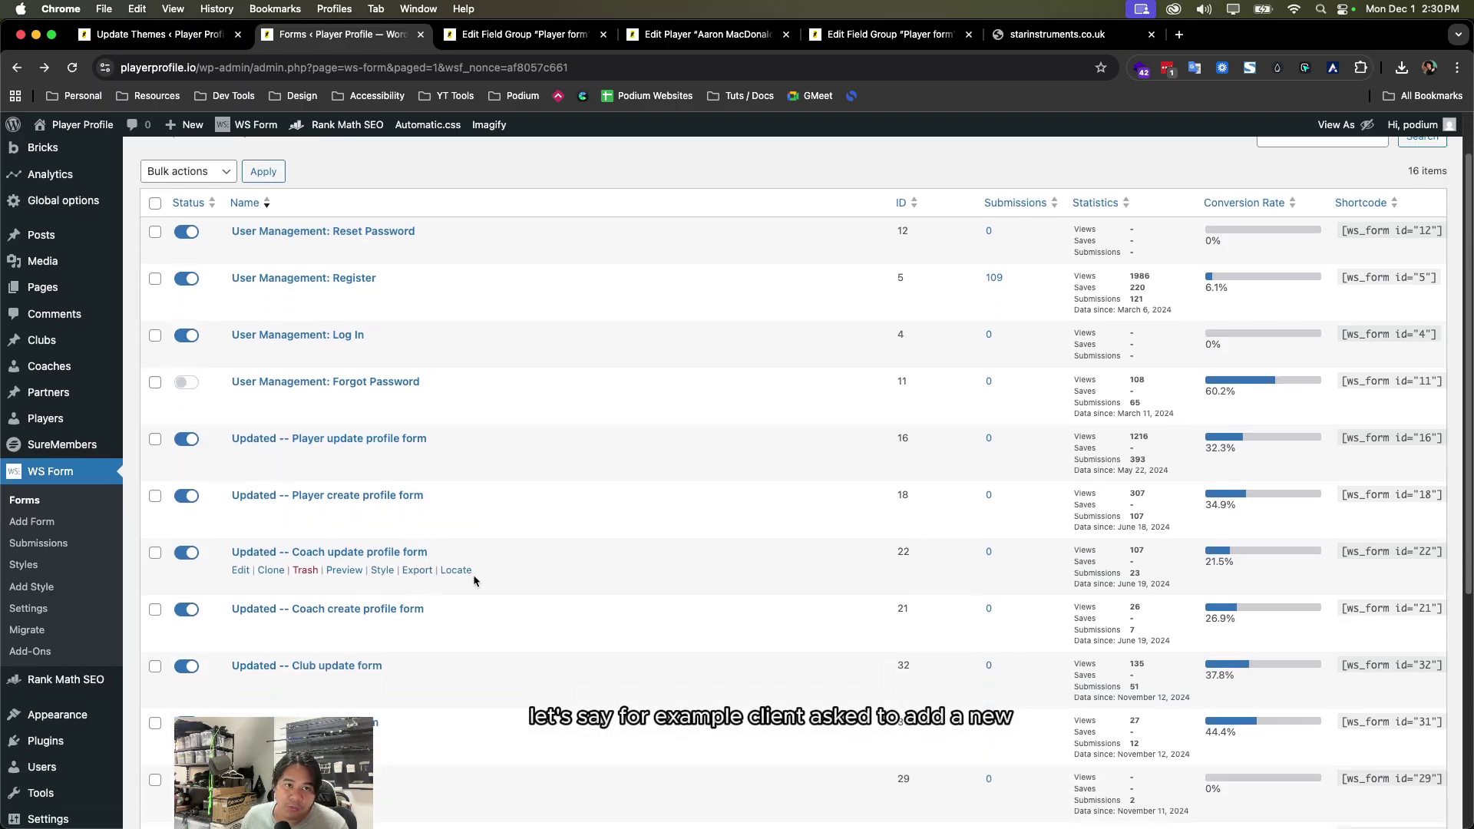
scroll(474, 575, "down", 3)
scroll(482, 564, "up", 5)
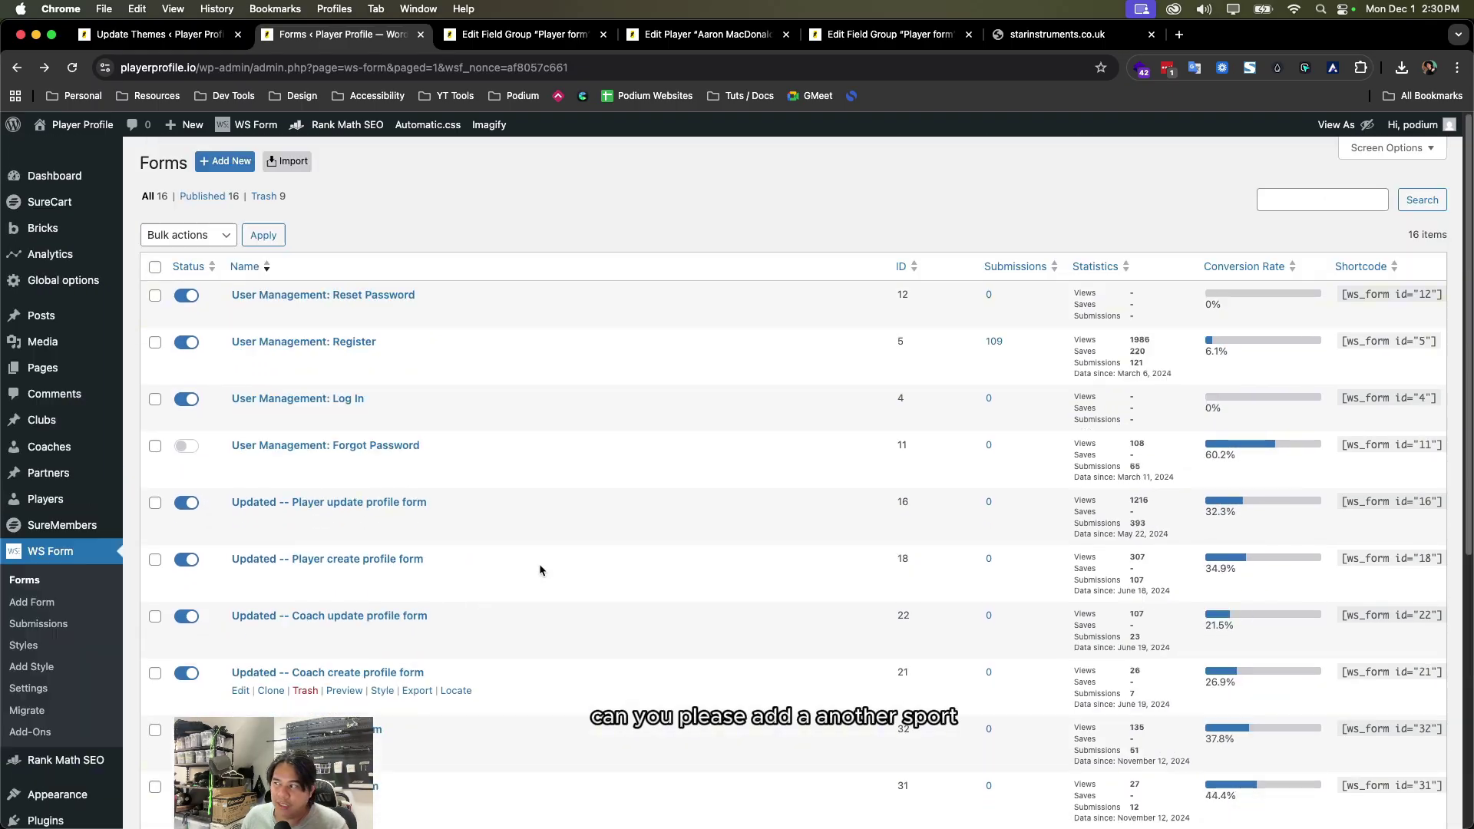
left_click(1296, 207)
type("pkayer")
key("Return")
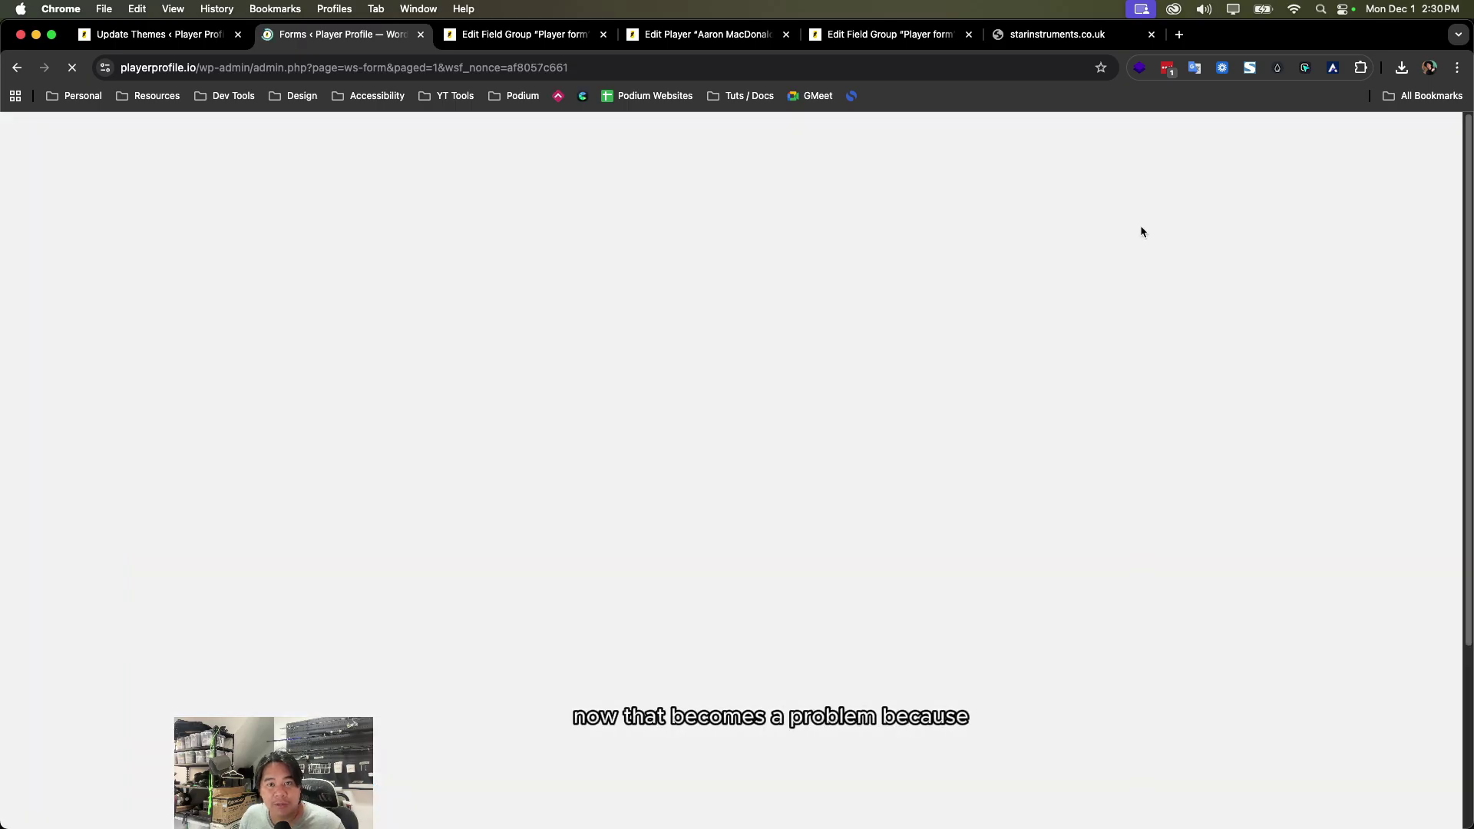
double_click(1349, 199)
type("player")
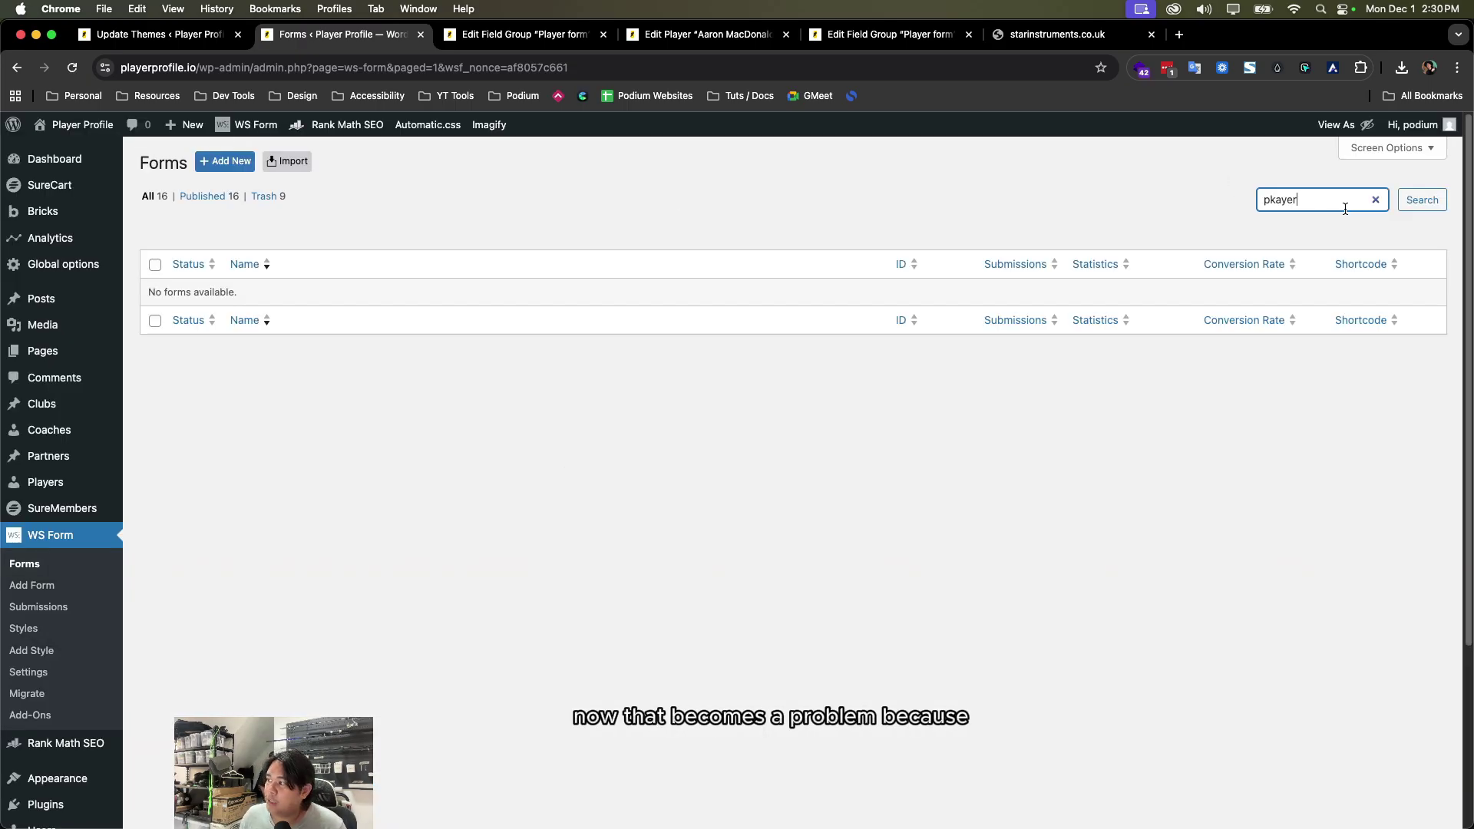
key("Return")
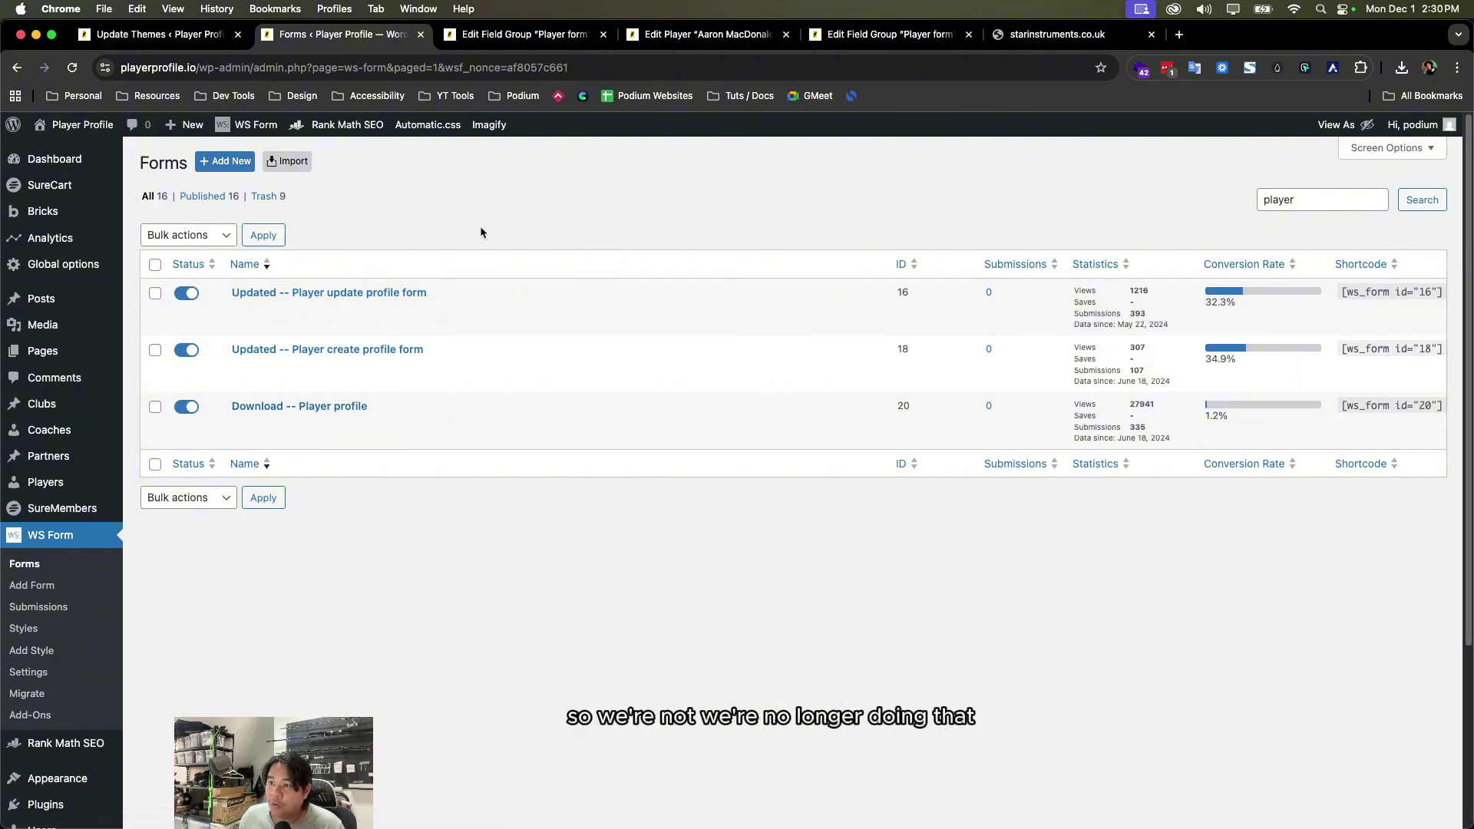
- Go to the Players list and open the first player's record for editing
mouse_move(55, 484)
scroll(56, 469, "down", 1)
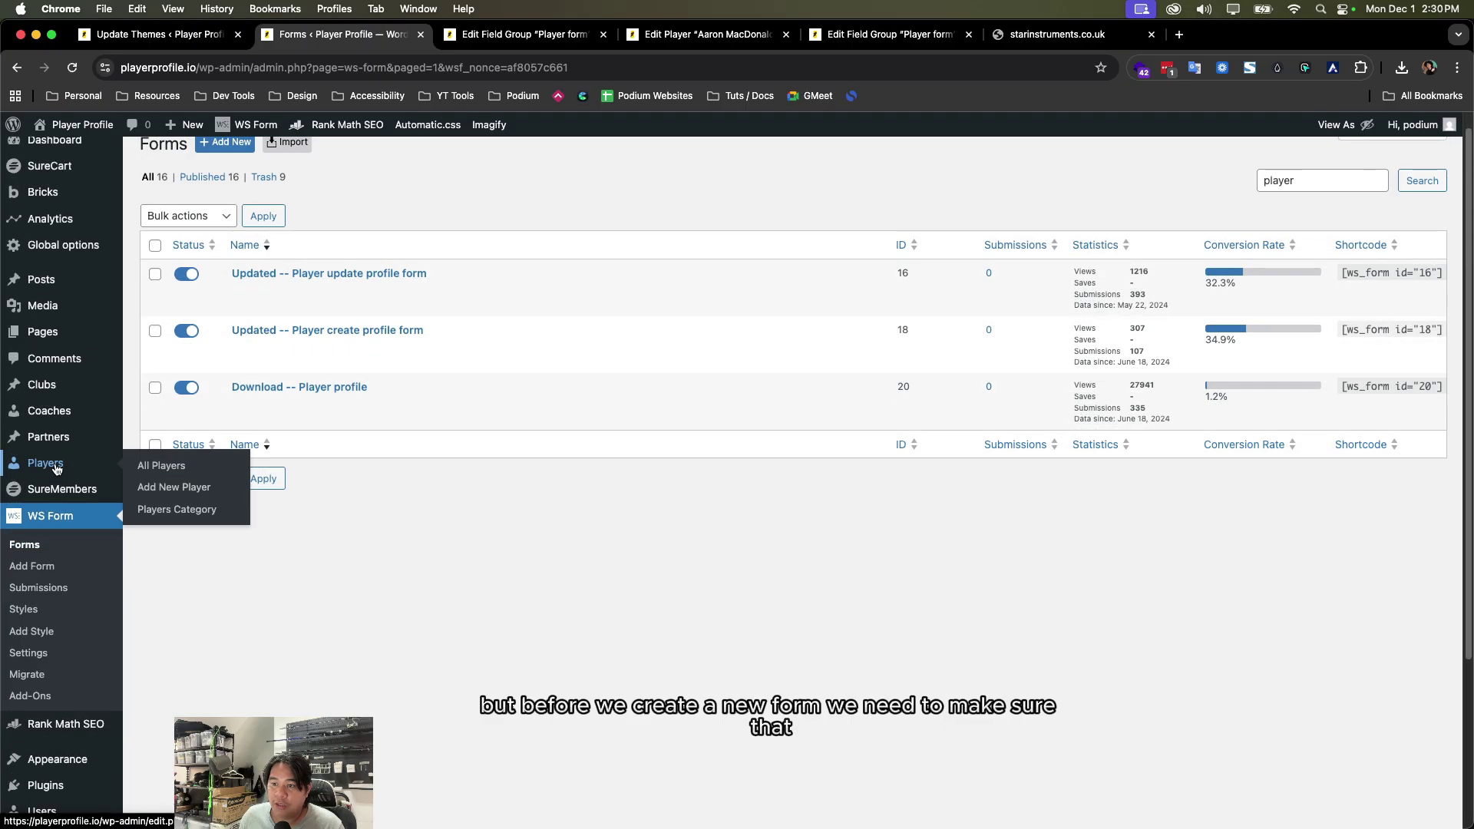
left_click(46, 463)
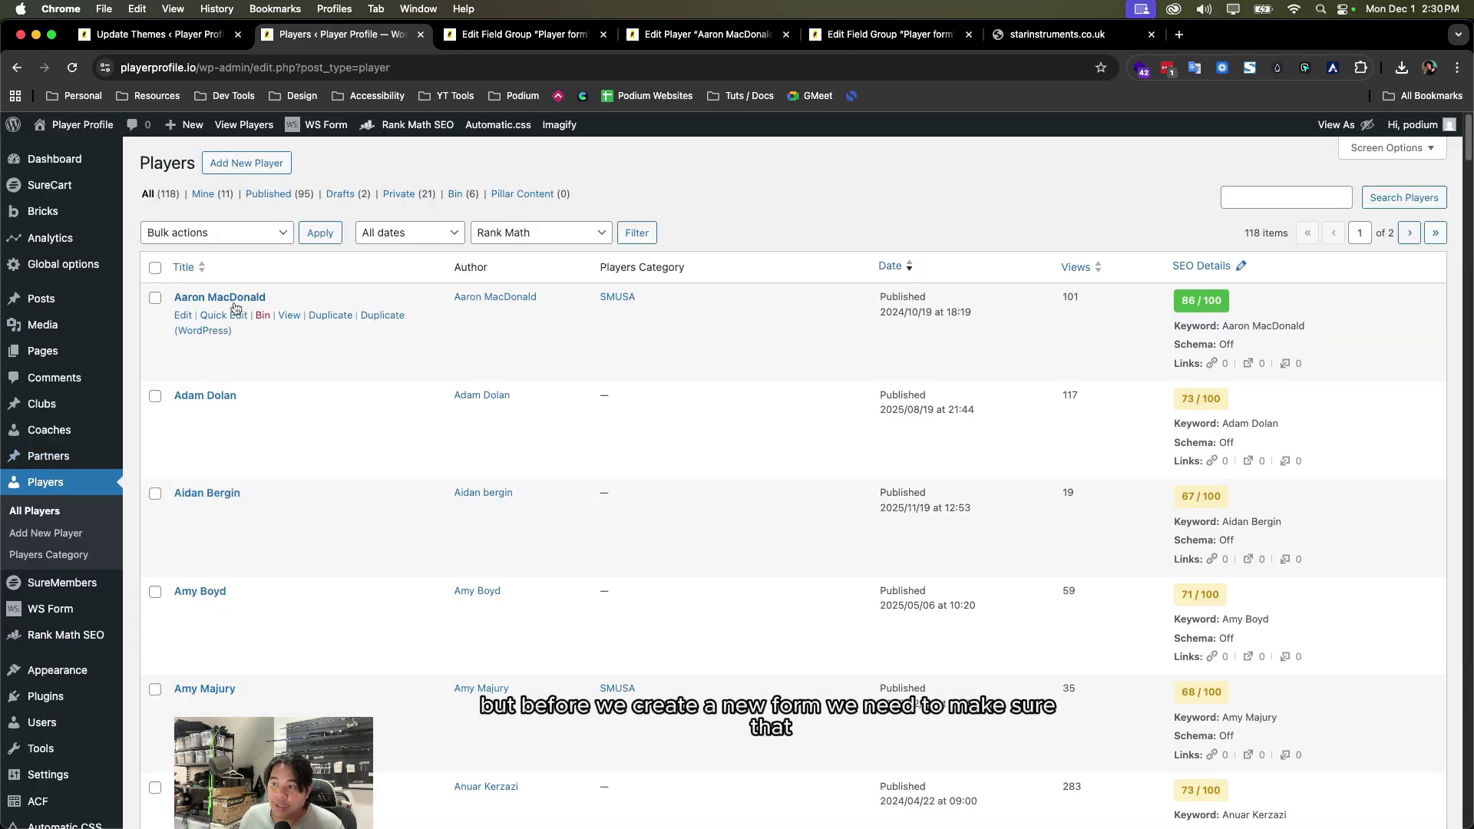
left_click(183, 315)
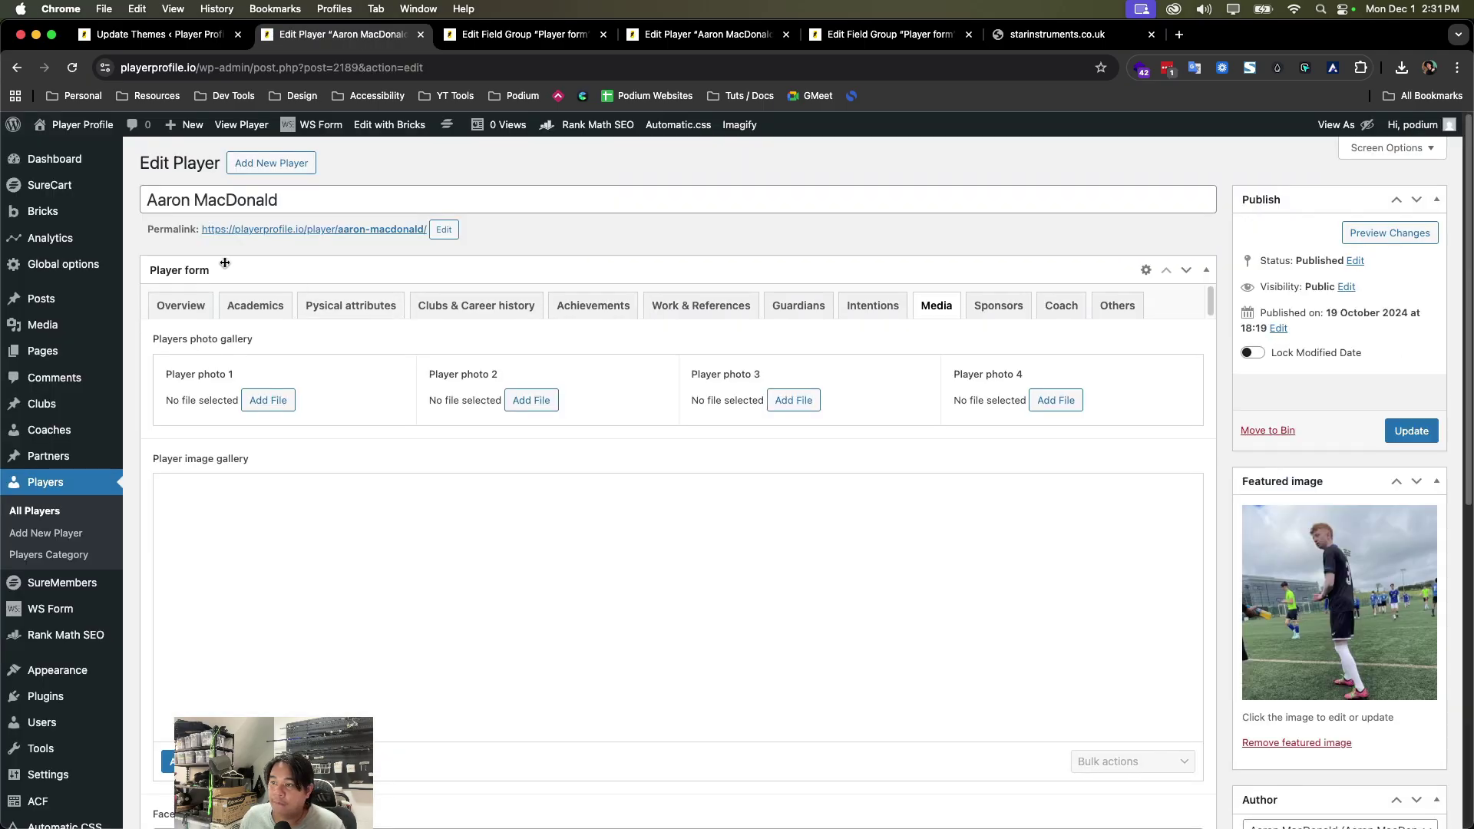
- Review the Player form's custom field groups on the record, from Overview and Pysical attributes through Sponsors, Coach and Others
left_click(201, 311)
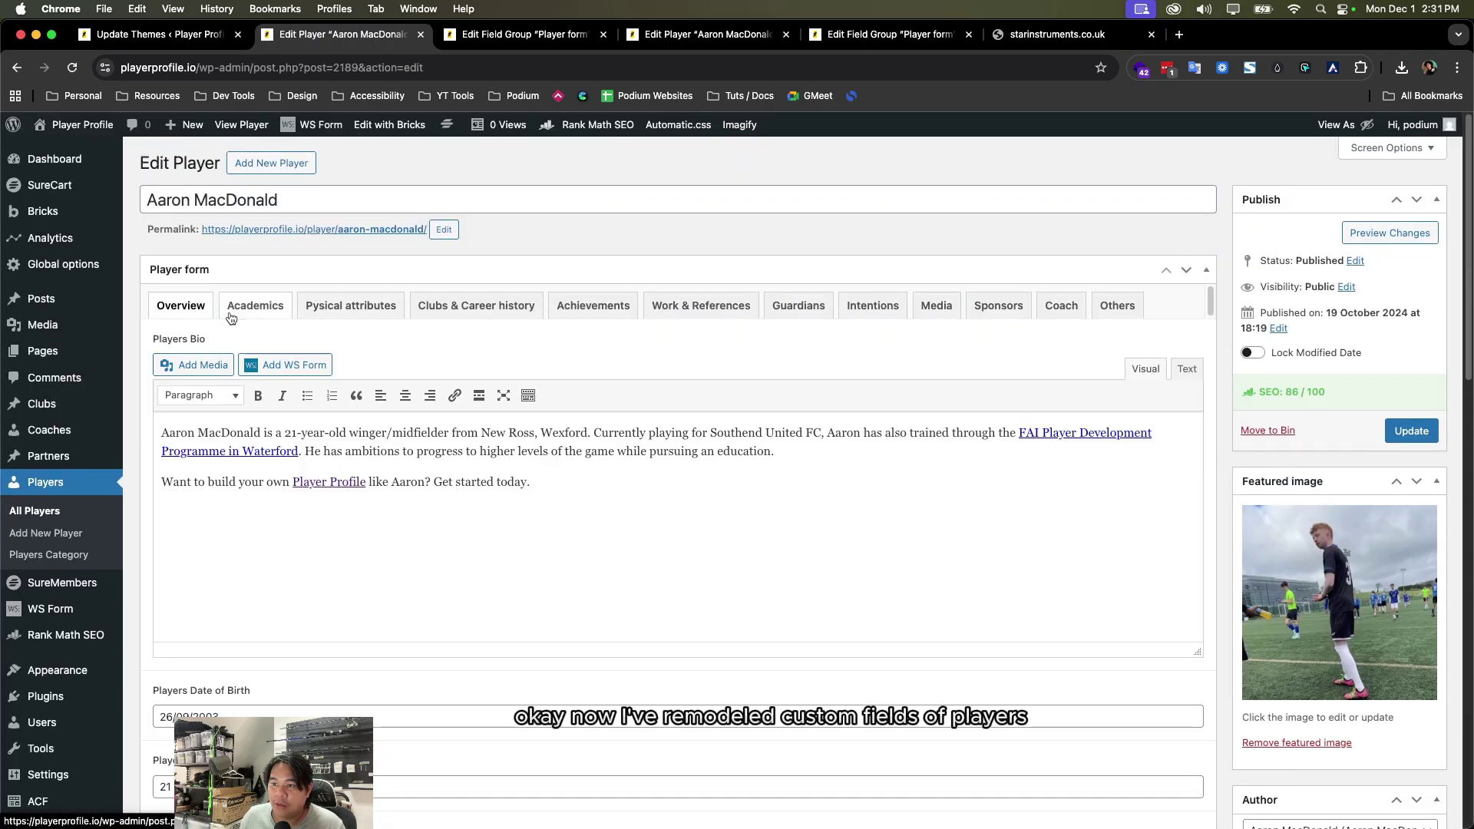
left_click(351, 306)
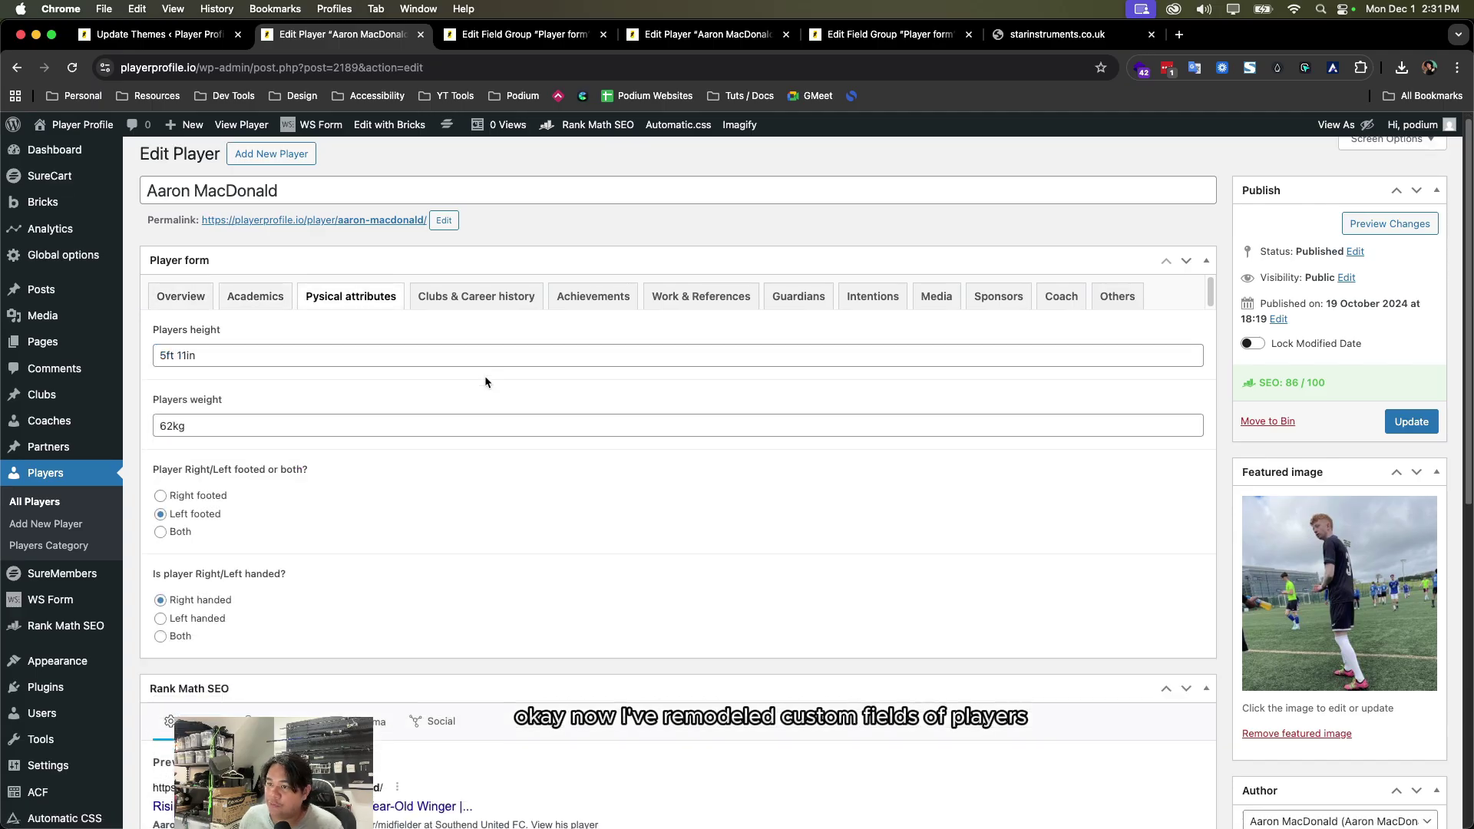
scroll(492, 369, "down", 2)
scroll(509, 331, "up", 2)
left_click(510, 311)
left_click(569, 315)
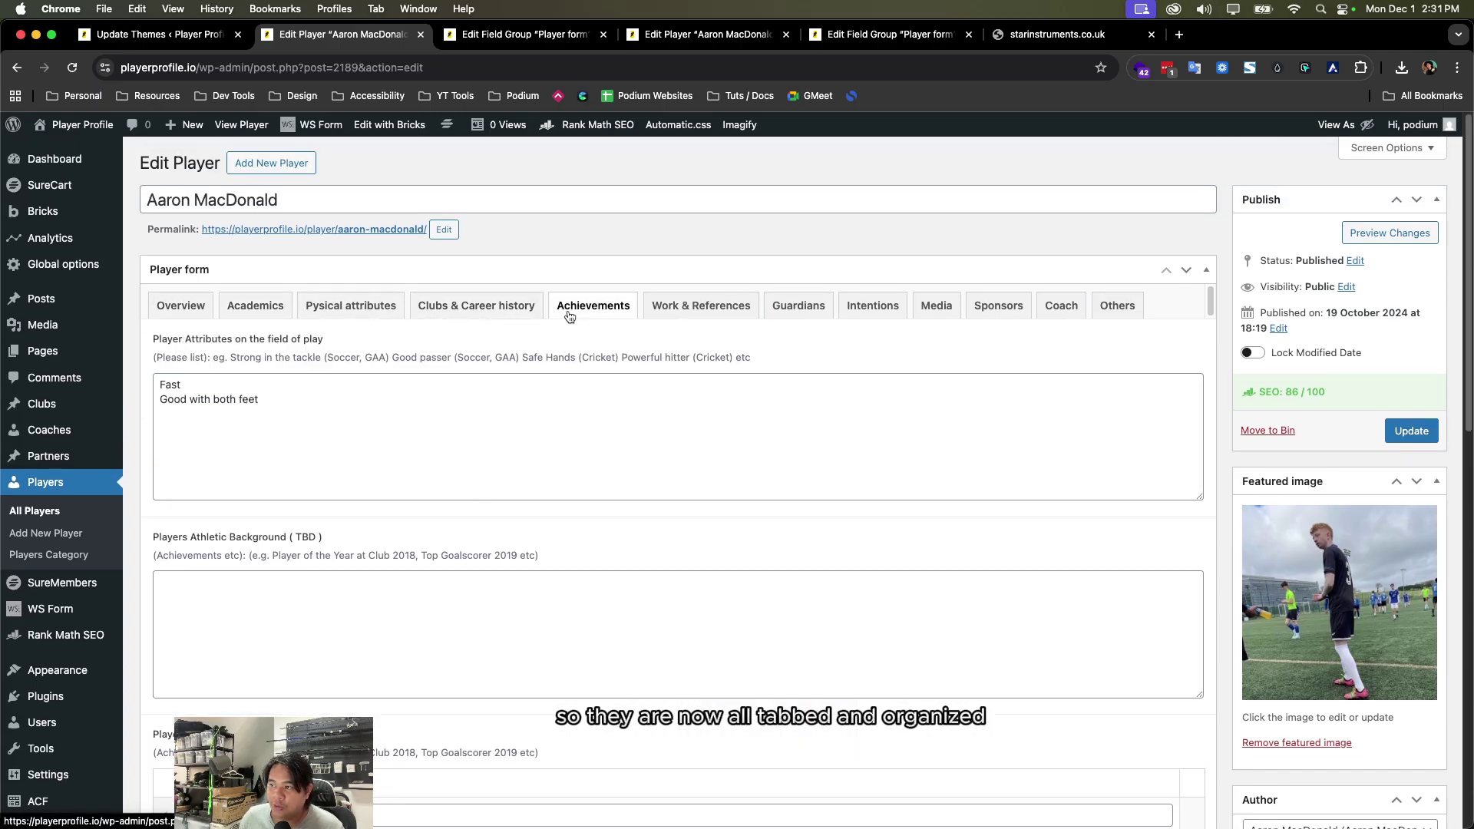
left_click(722, 314)
left_click(796, 311)
left_click(871, 310)
left_click(933, 310)
left_click(998, 309)
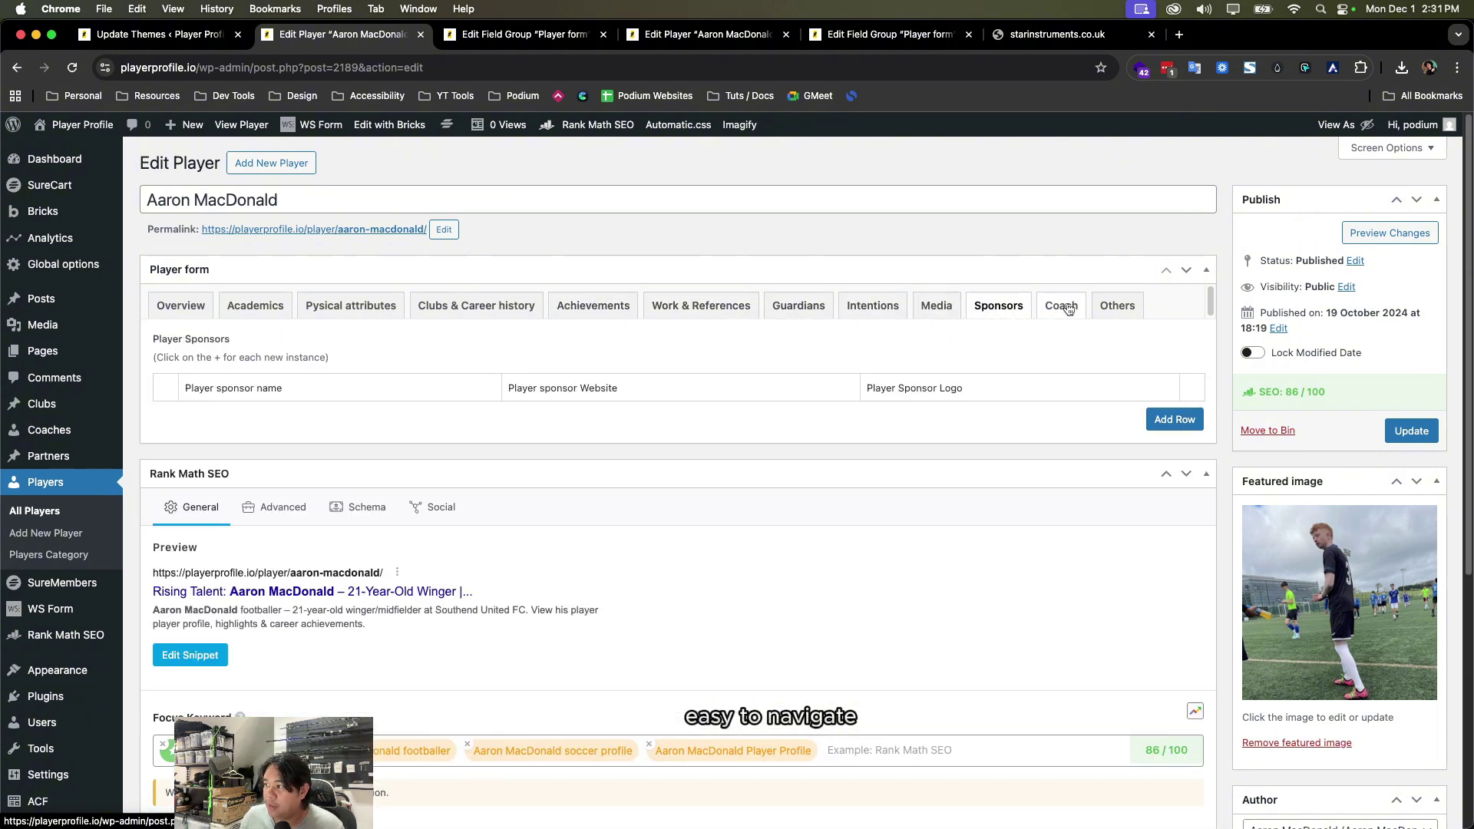
left_click(1064, 308)
left_click(1117, 307)
left_click(182, 309)
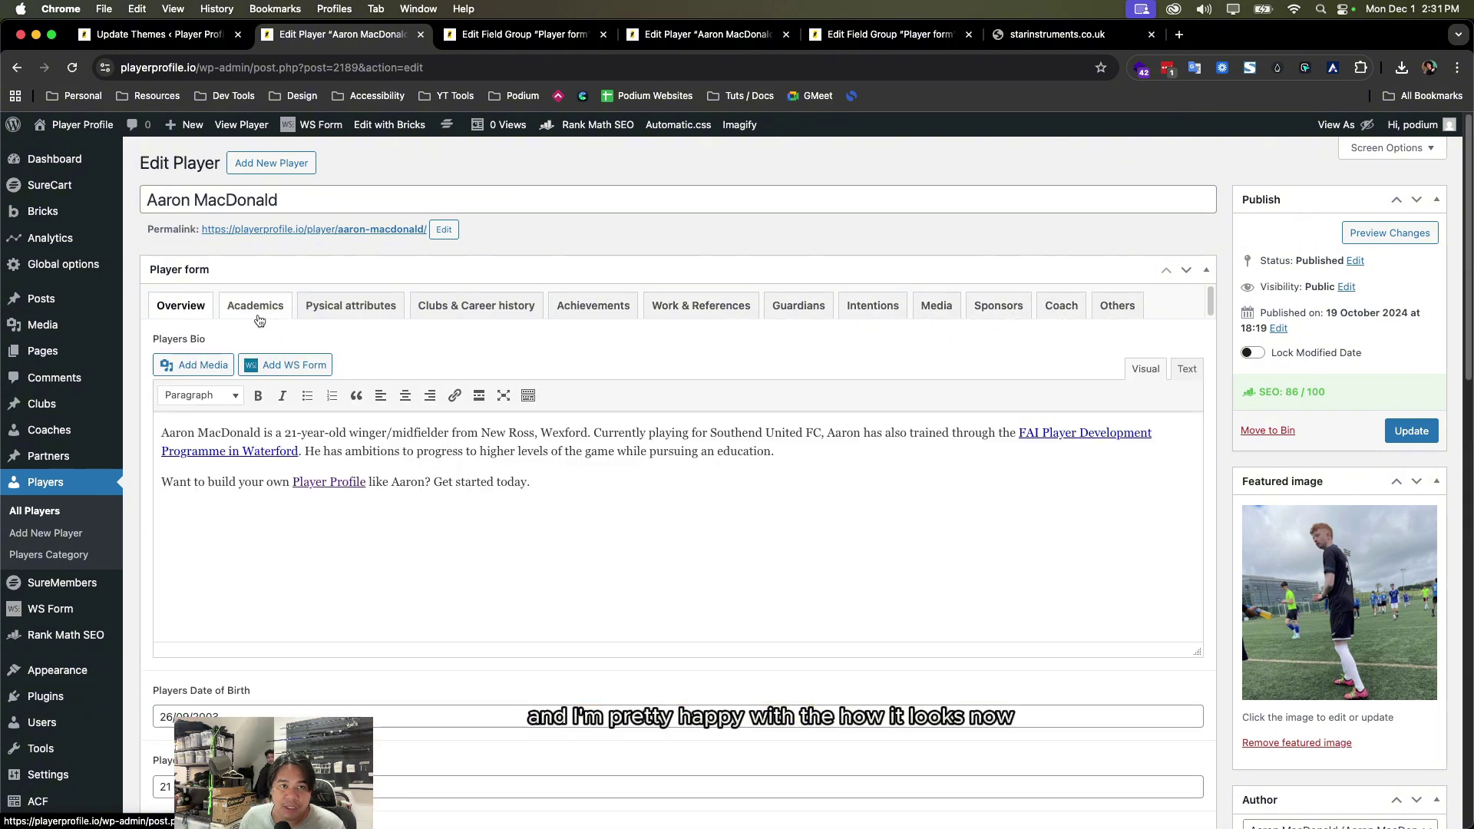
- Examine the record's Clubs & Career history fields, including previous clubs, and the Overview fields
left_click(476, 305)
scroll(644, 348, "down", 5)
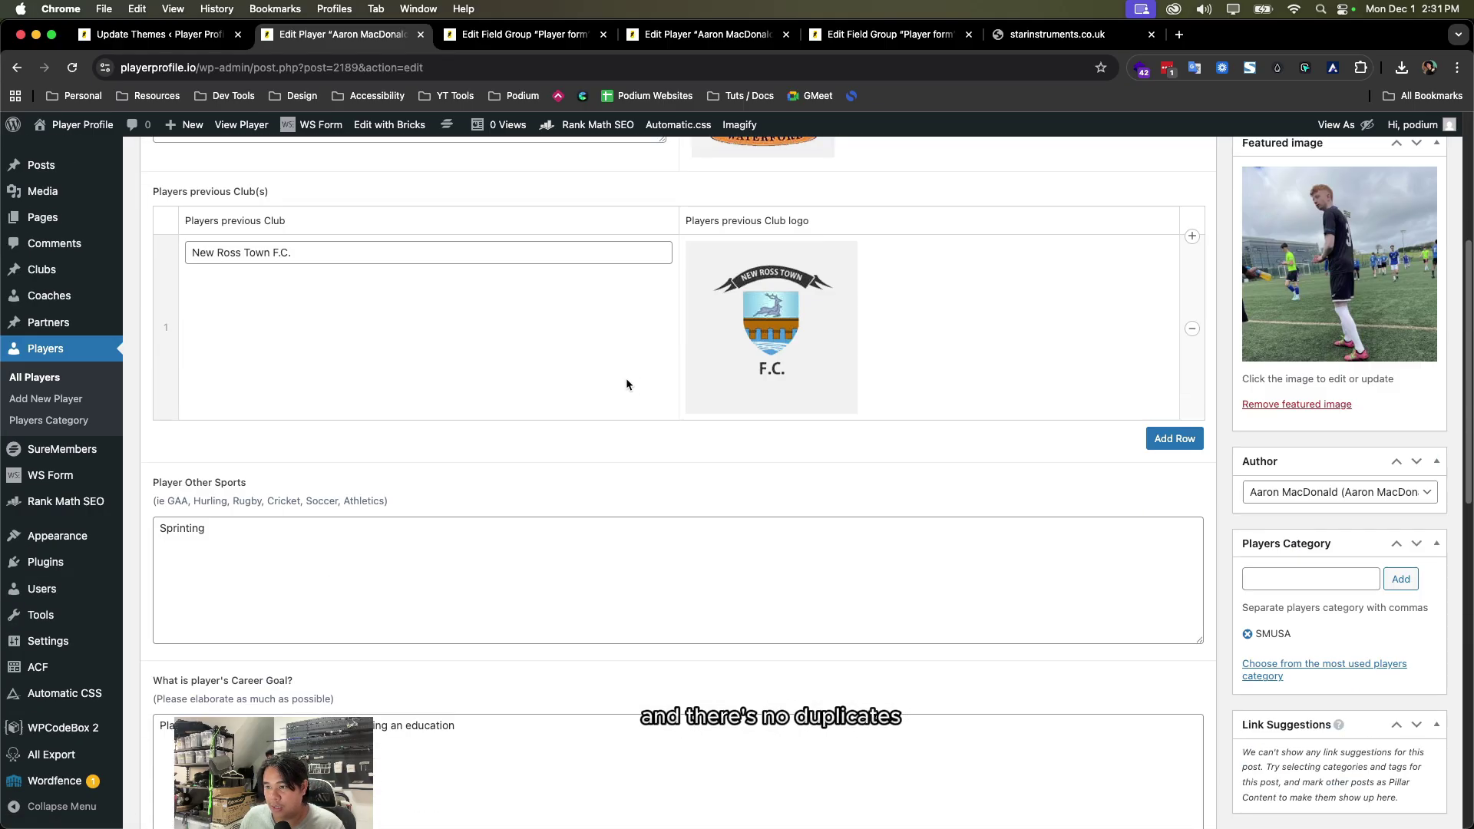
scroll(626, 384, "up", 5)
left_click(181, 305)
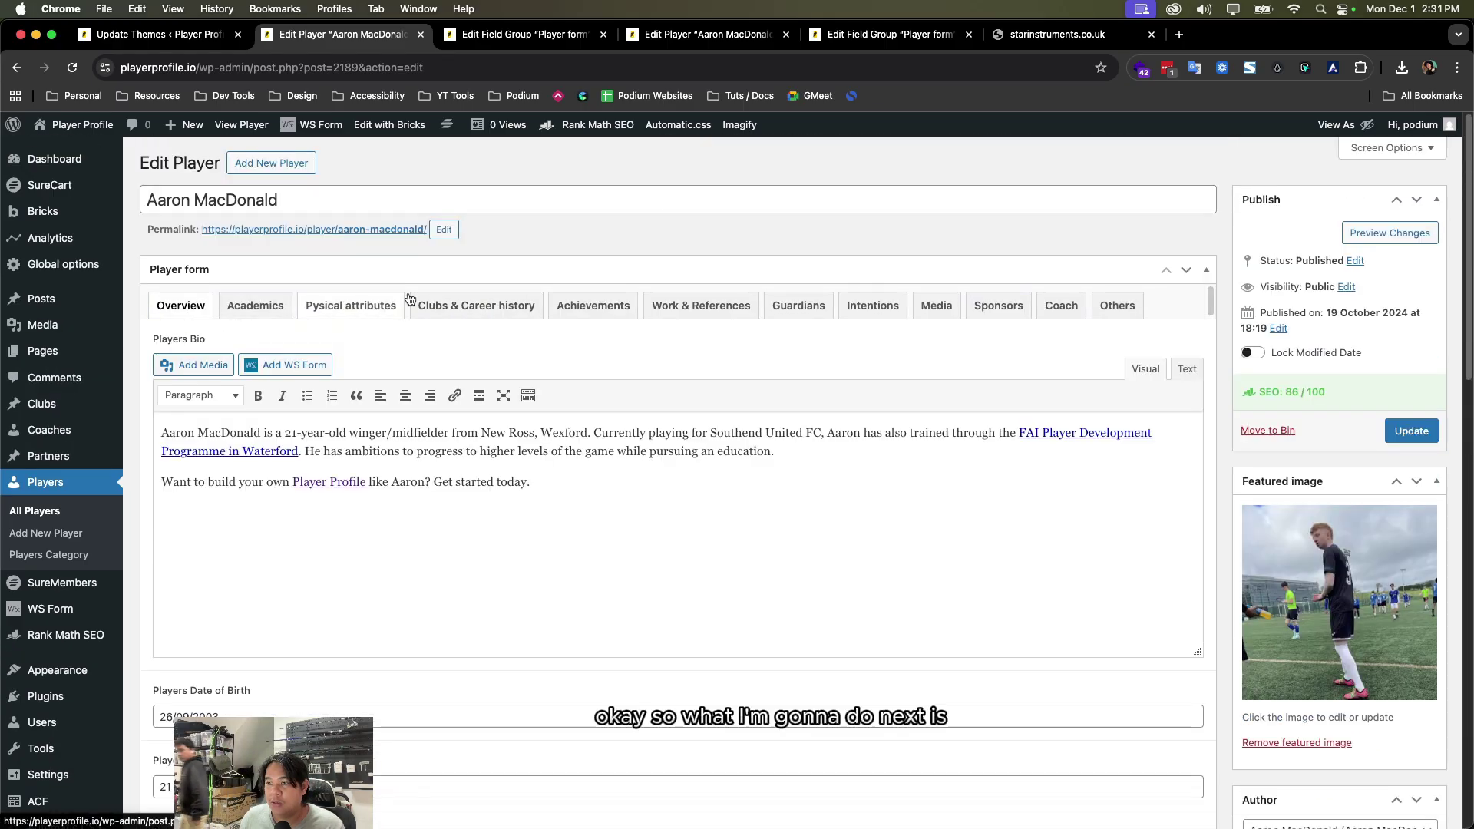
scroll(388, 347, "down", 3)
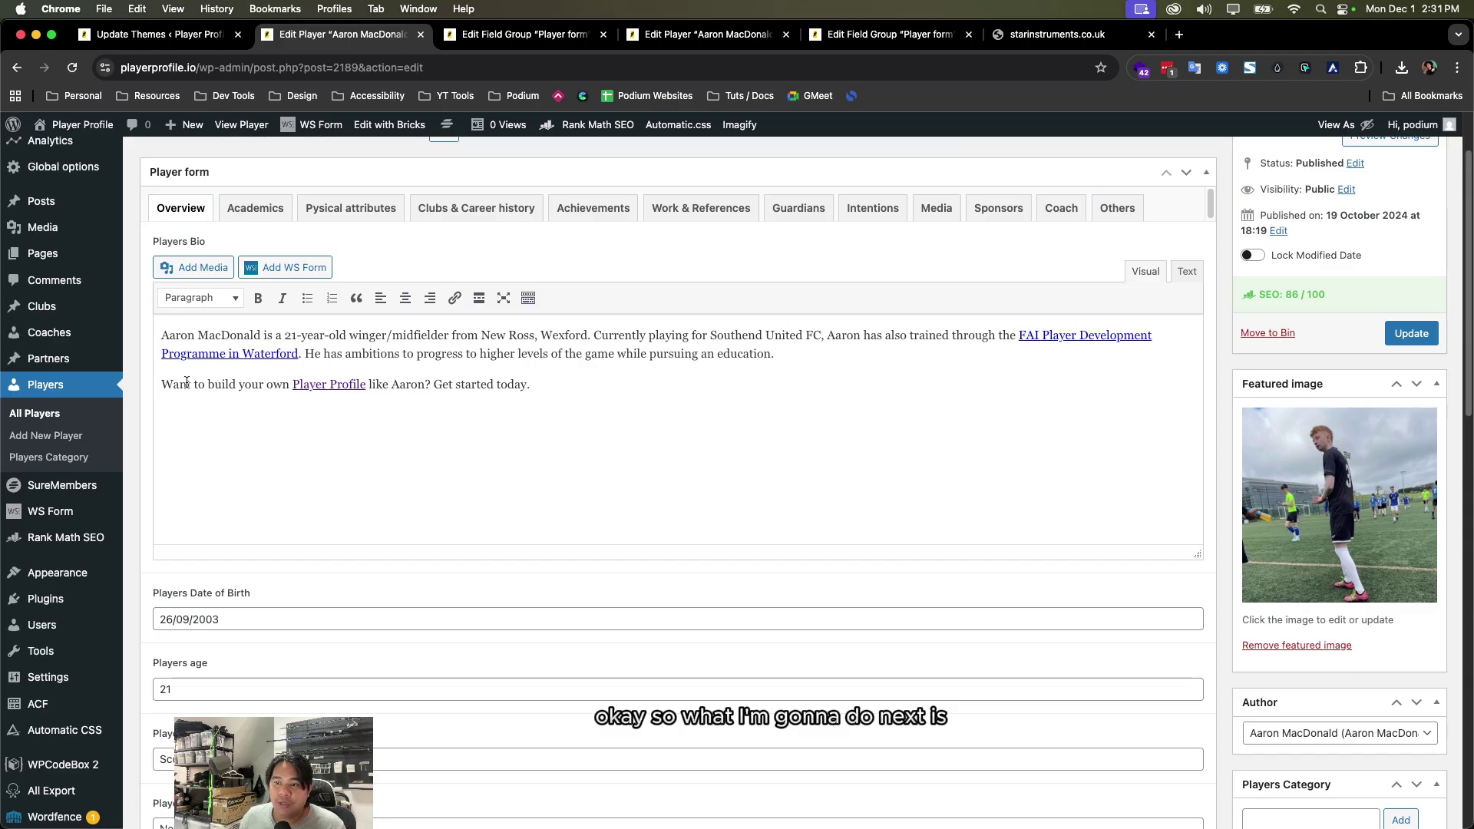
scroll(207, 437, "down", 3)
scroll(207, 438, "up", 2)
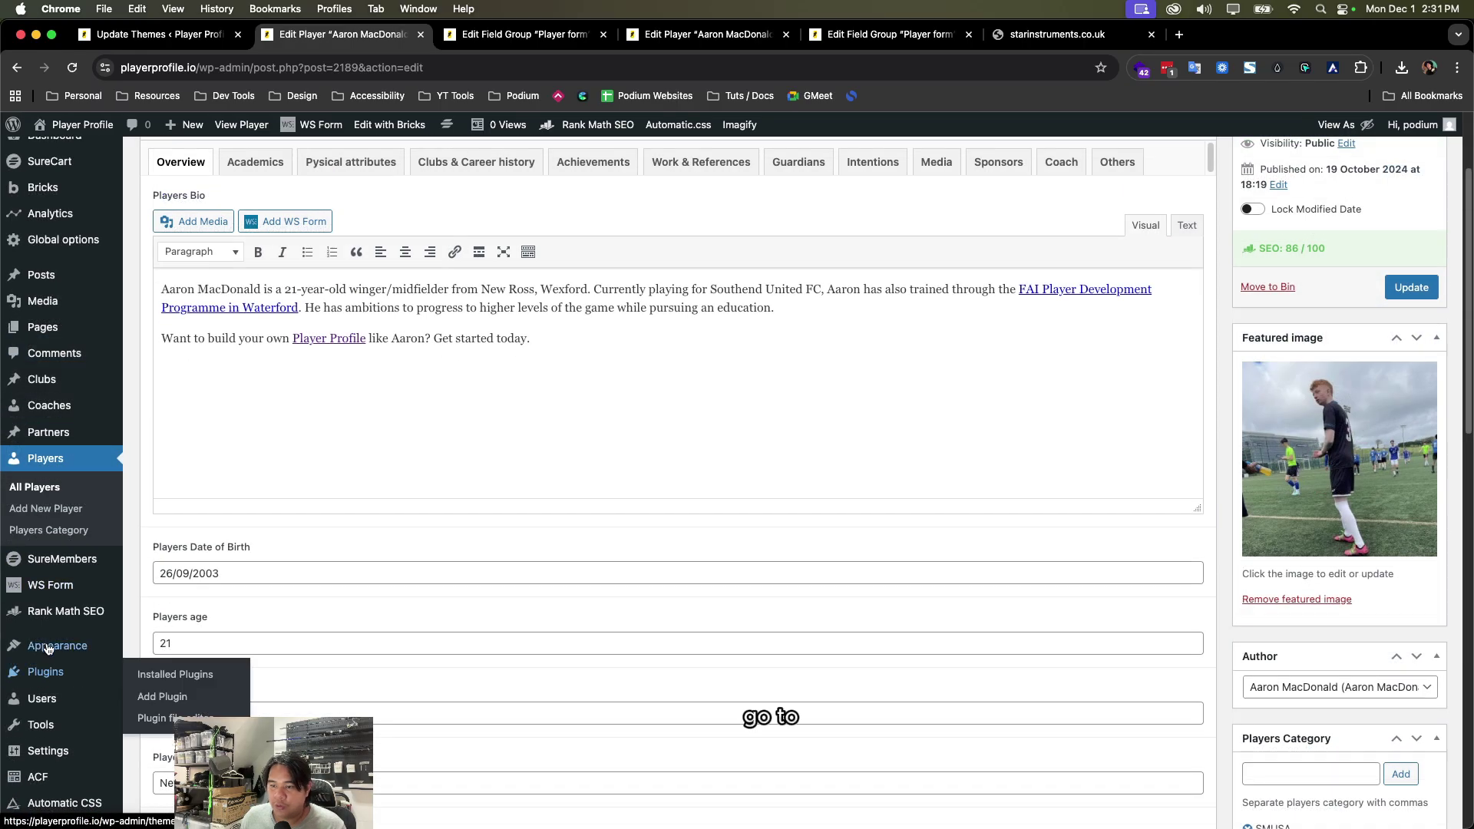
- Create a new WS Form from the Player template in the Post Management category
left_click(48, 593)
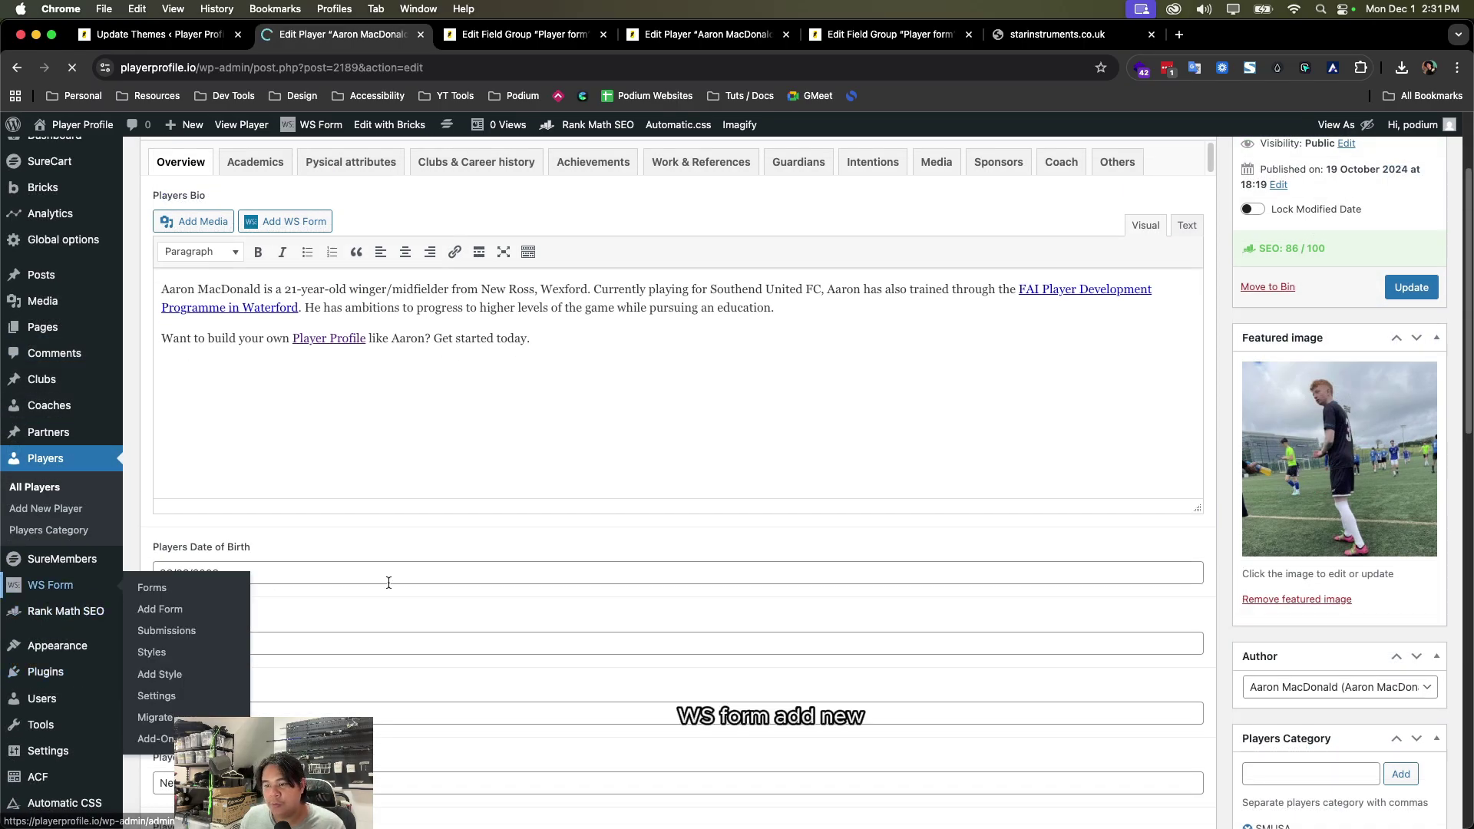
left_click(227, 161)
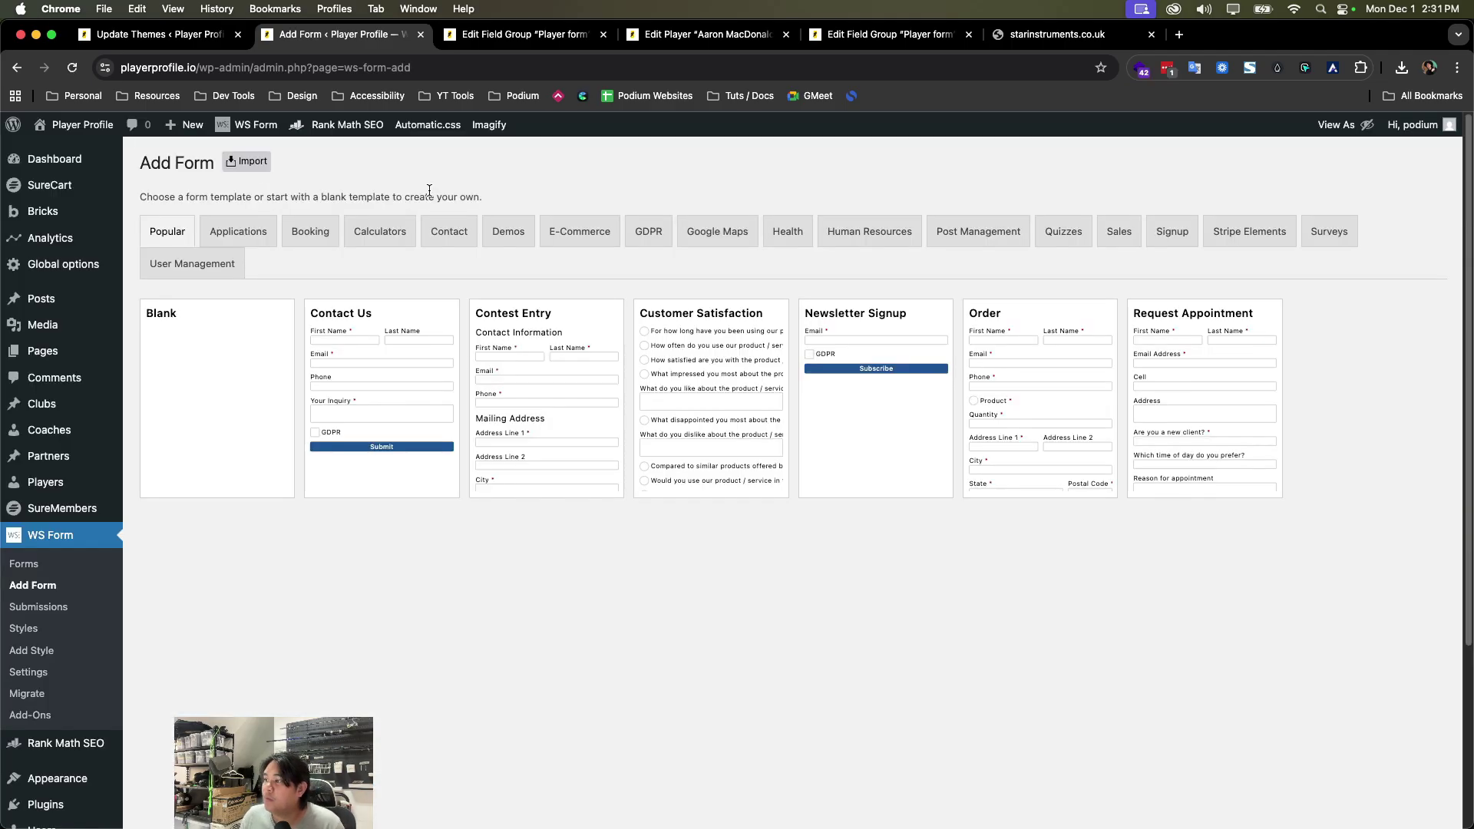
left_click(974, 231)
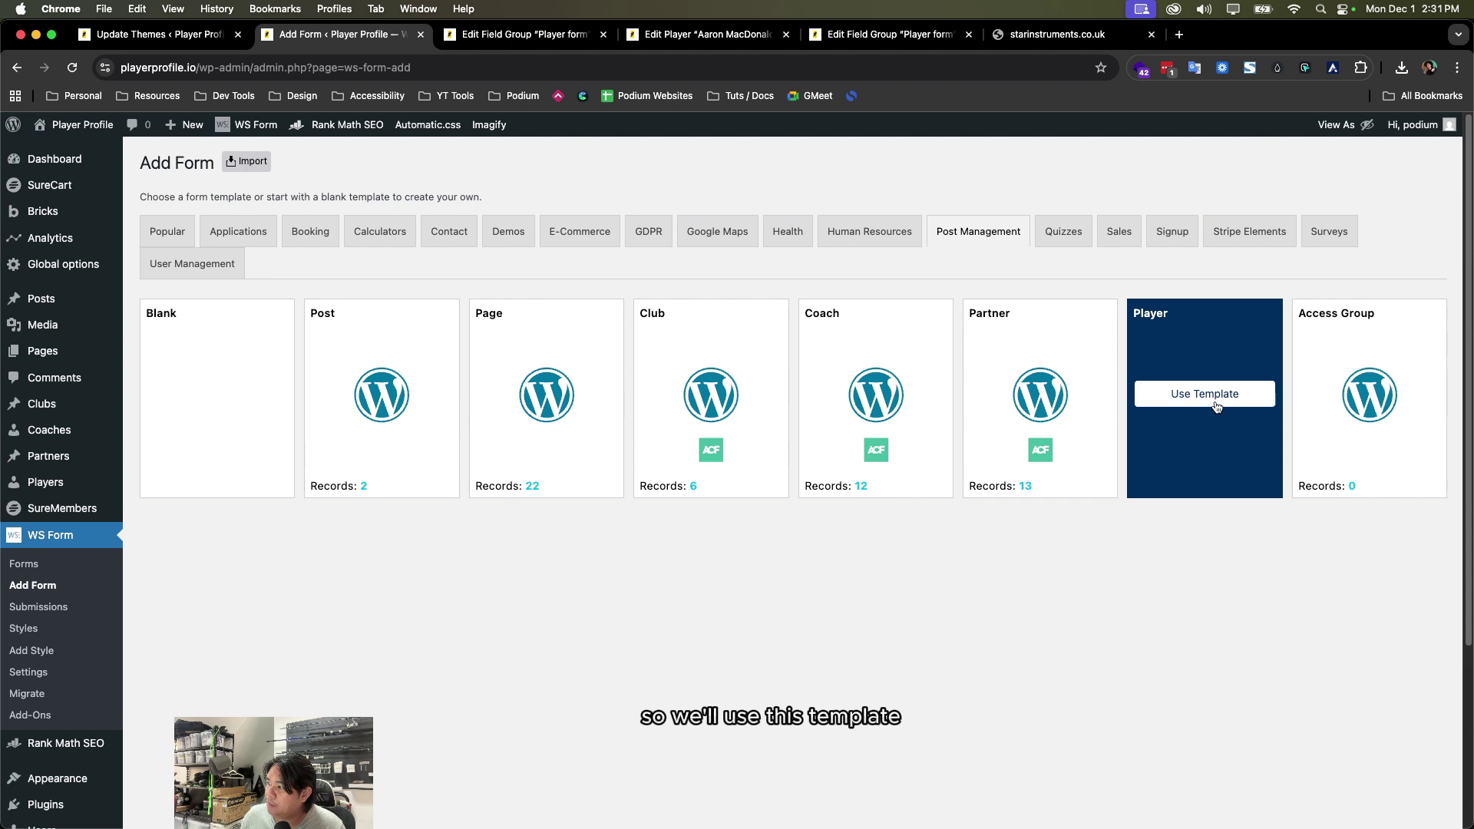
left_click(1214, 402)
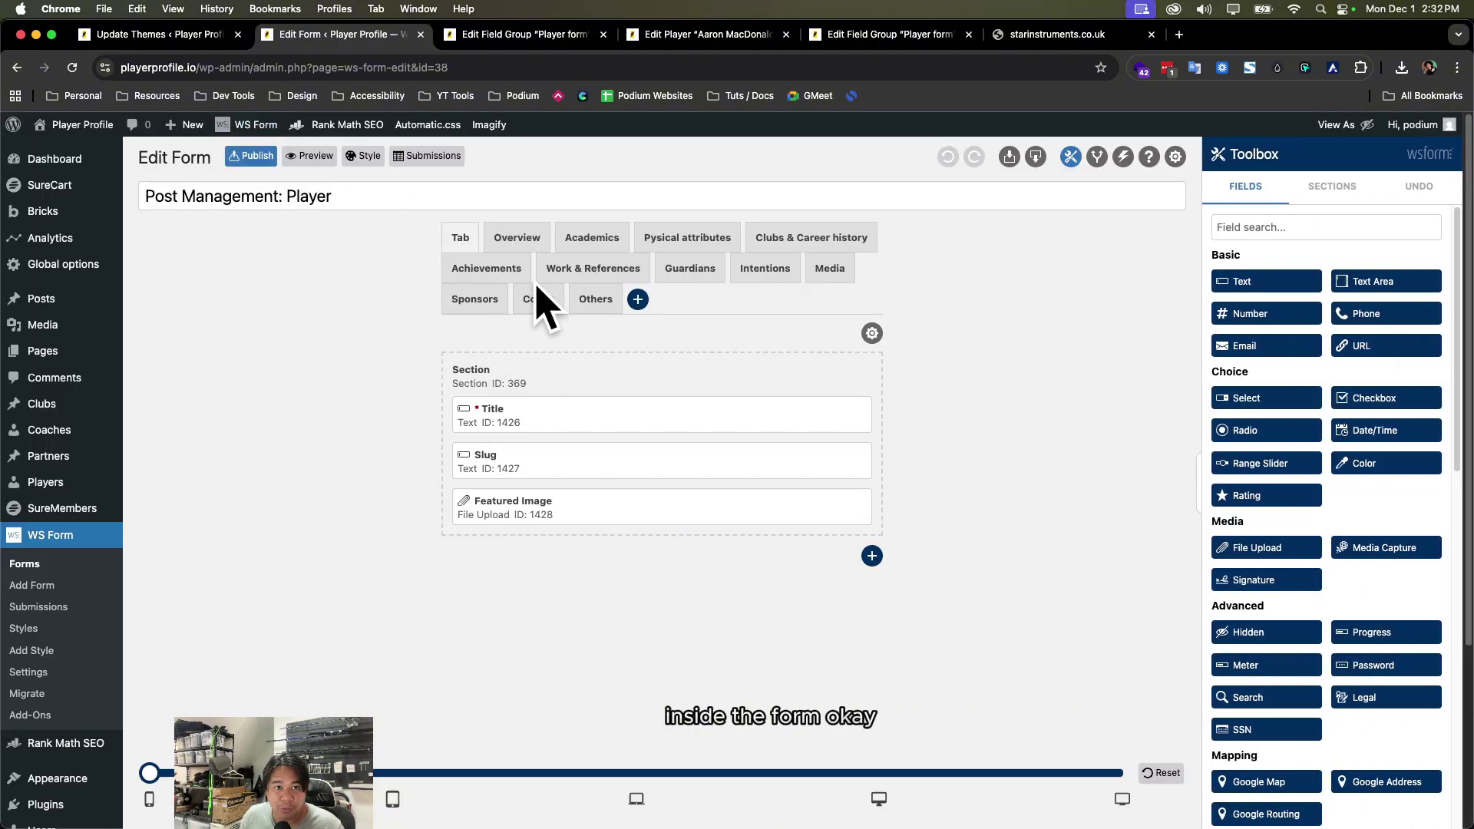
- Review the new form's generated sections, including Overview, Academics, Pysical attributes, Media, Sponsors, Coach and Others
left_click(518, 242)
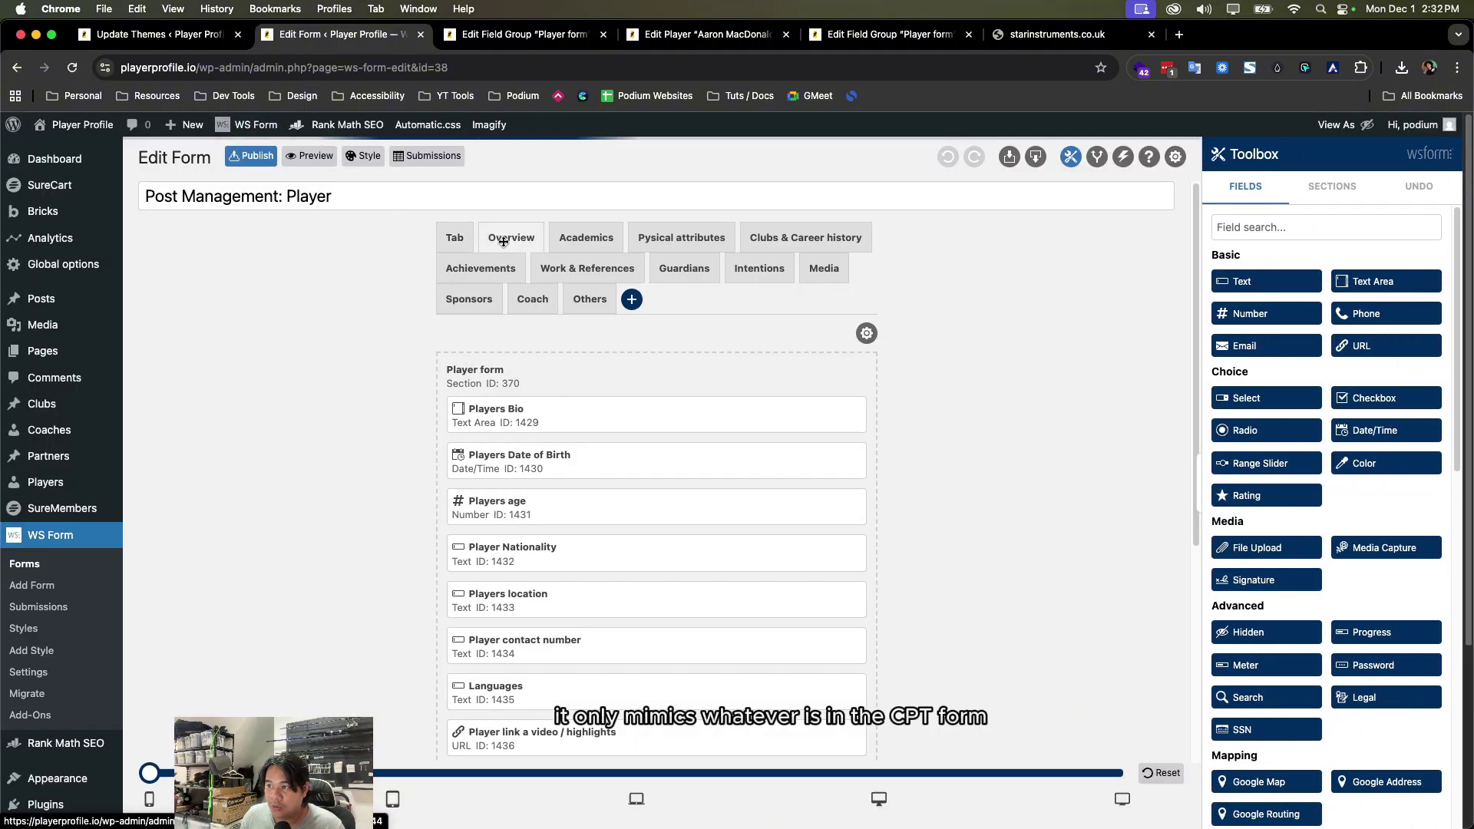
left_click(595, 242)
left_click(676, 238)
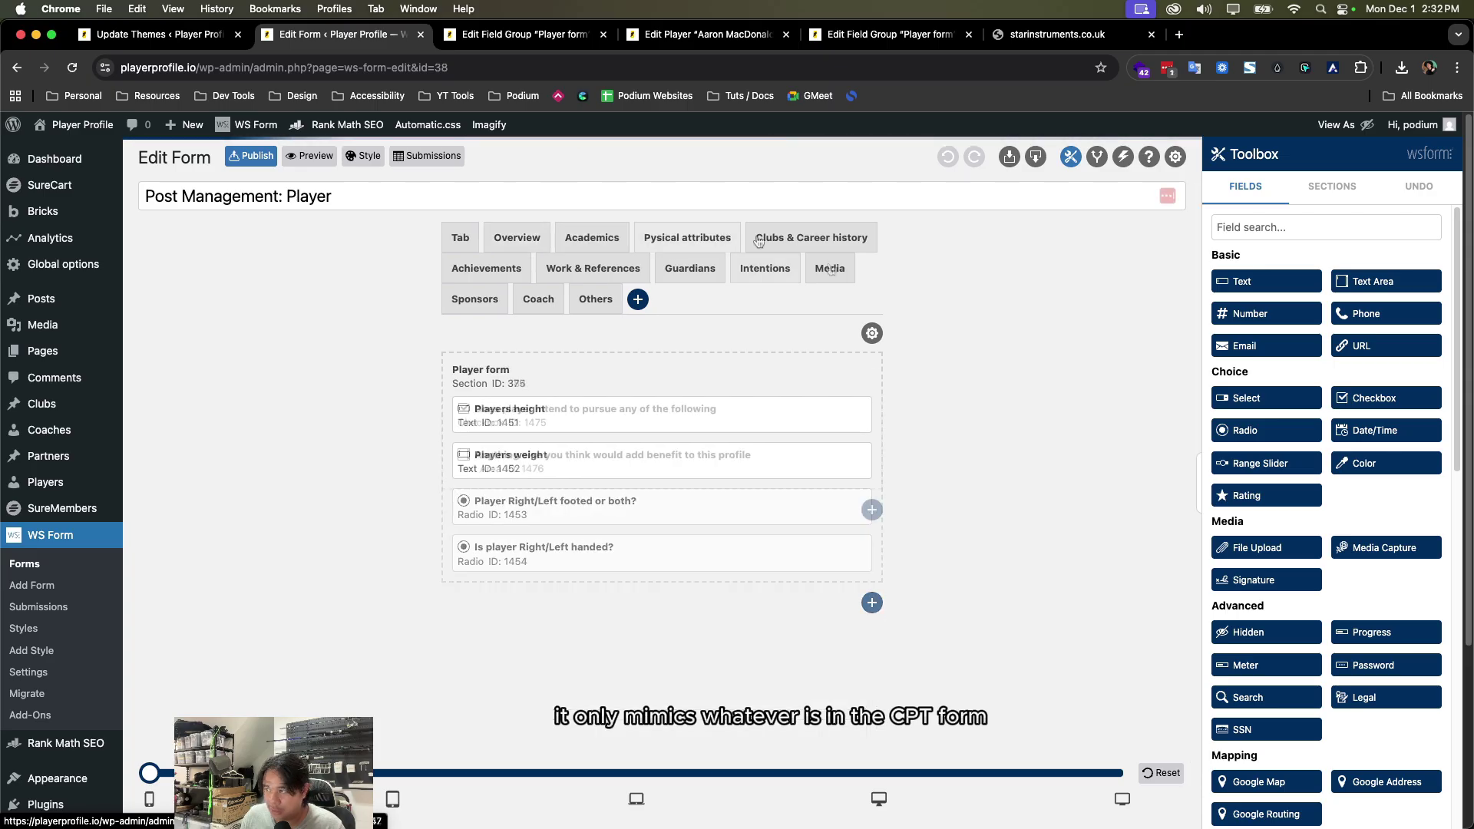
left_click(830, 267)
left_click(475, 299)
left_click(536, 302)
left_click(596, 301)
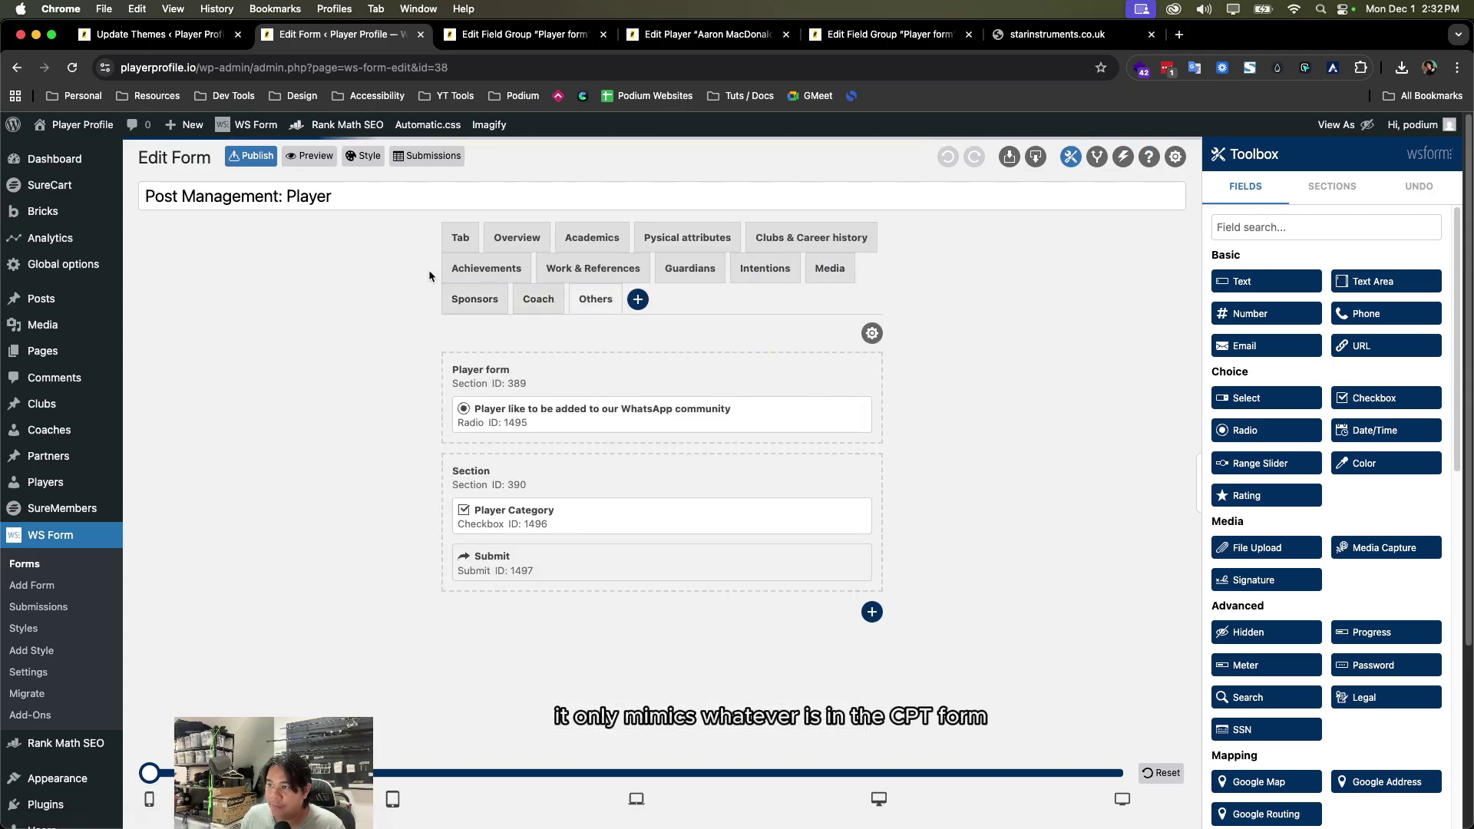
- In the other browser tab, open the first player's record and check its field groups for comparison with the form
left_click(524, 34)
left_click(46, 484)
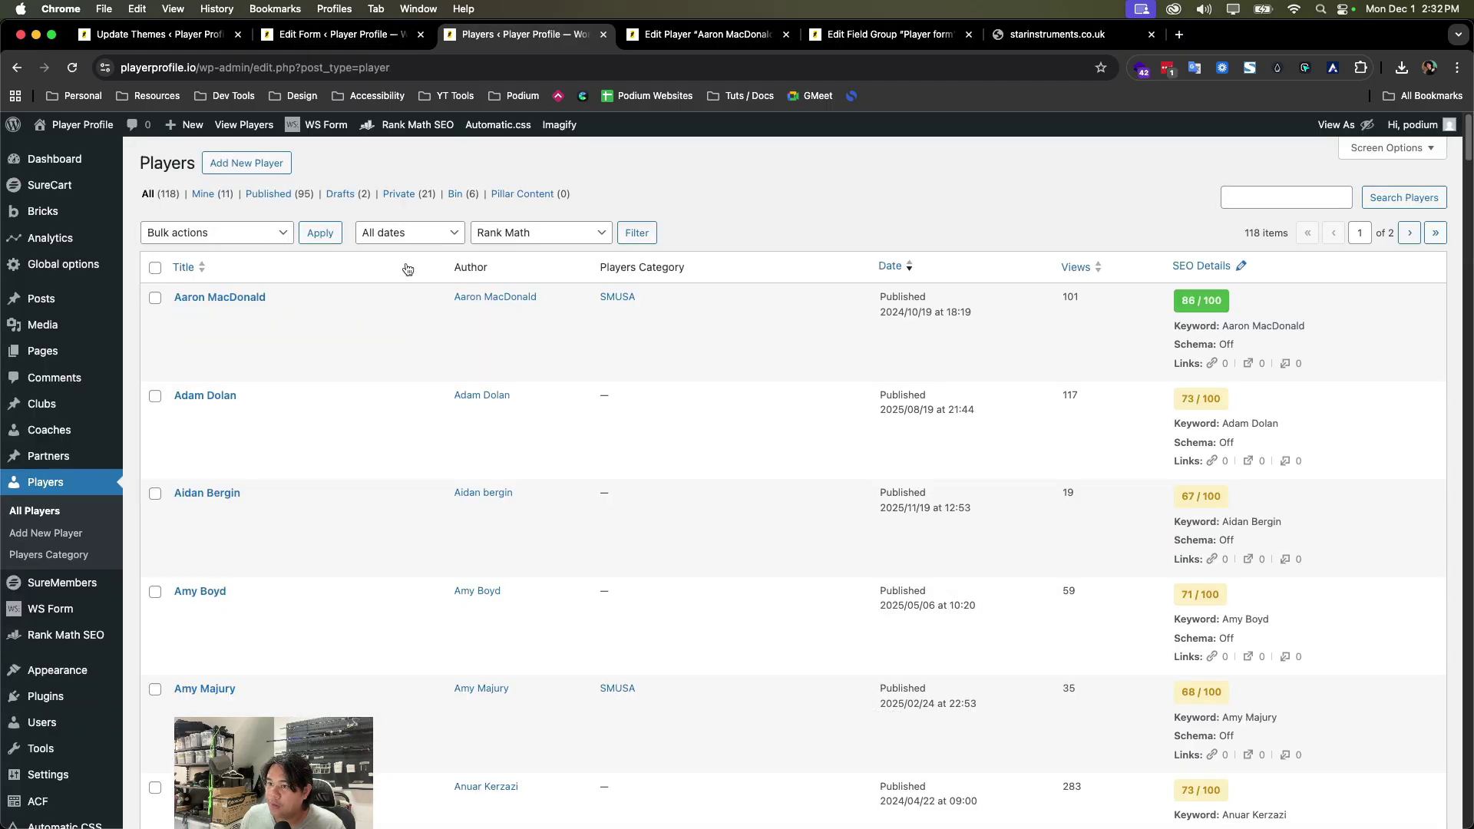
left_click(183, 315)
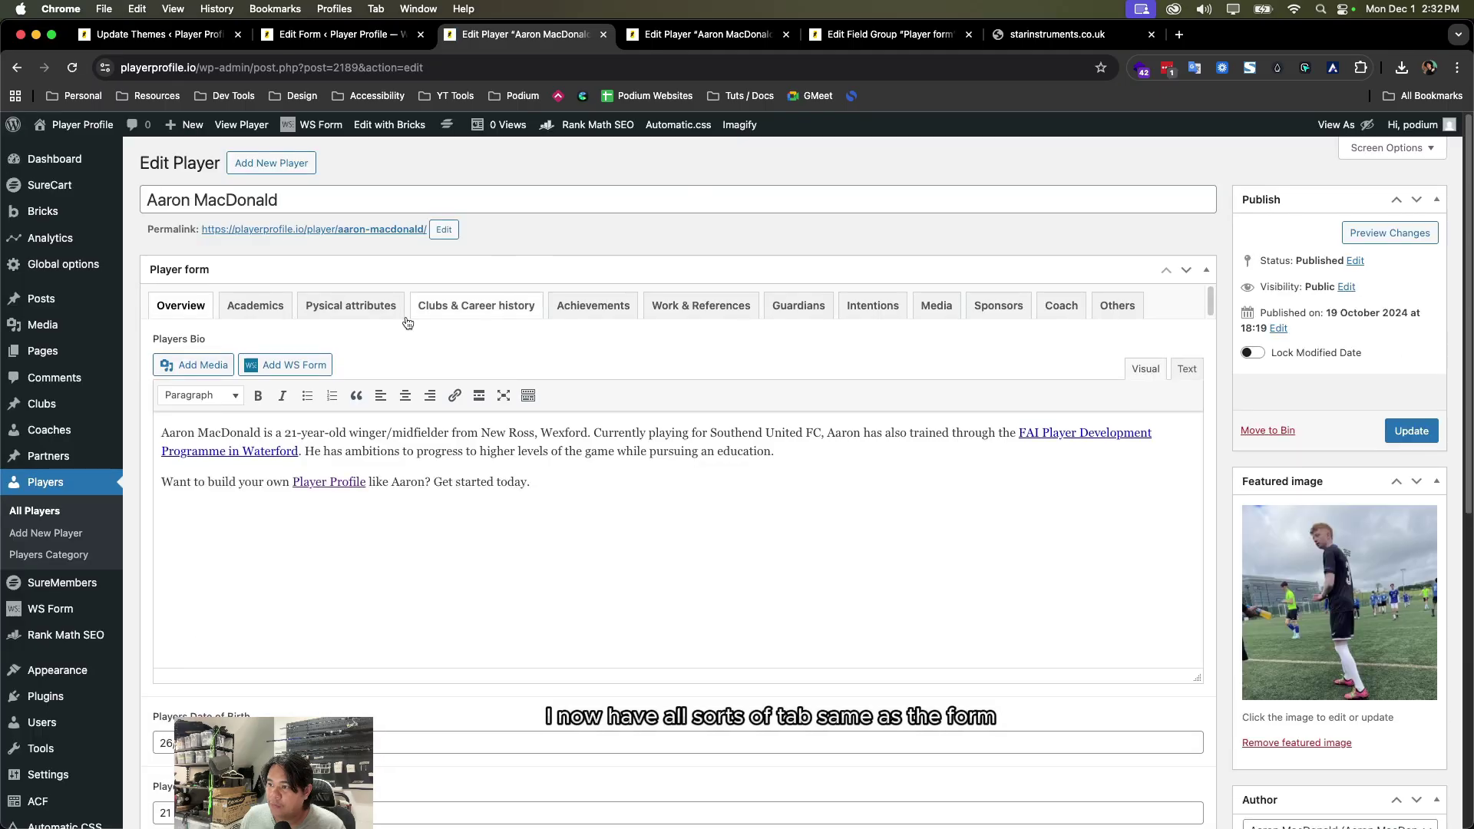
left_click(360, 311)
key("Left")
key("Left")
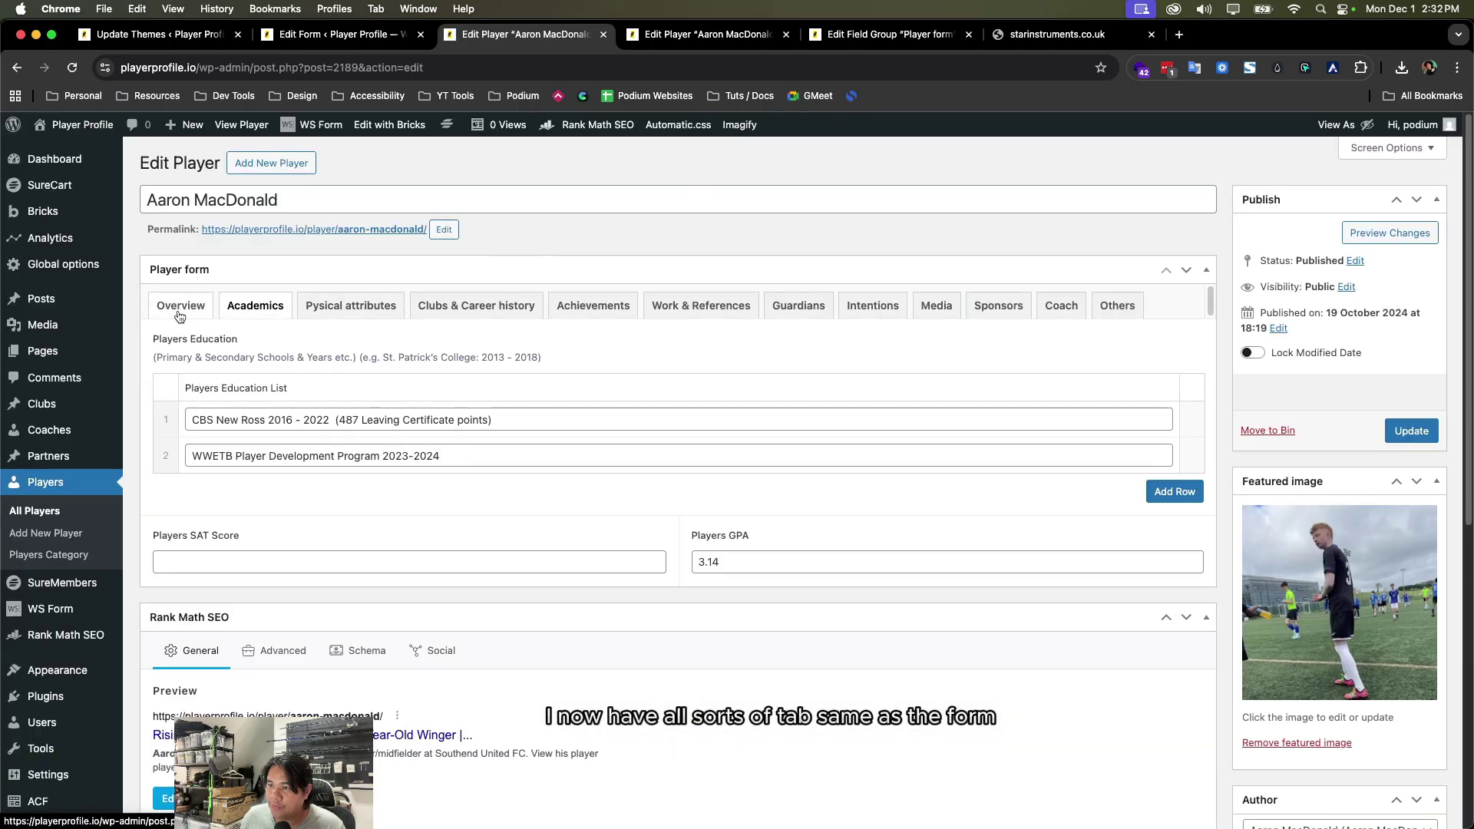
- Return to the new Player form and compare its Academics, Pysical attributes and Overview sections with the record
left_click(332, 34)
left_click(596, 239)
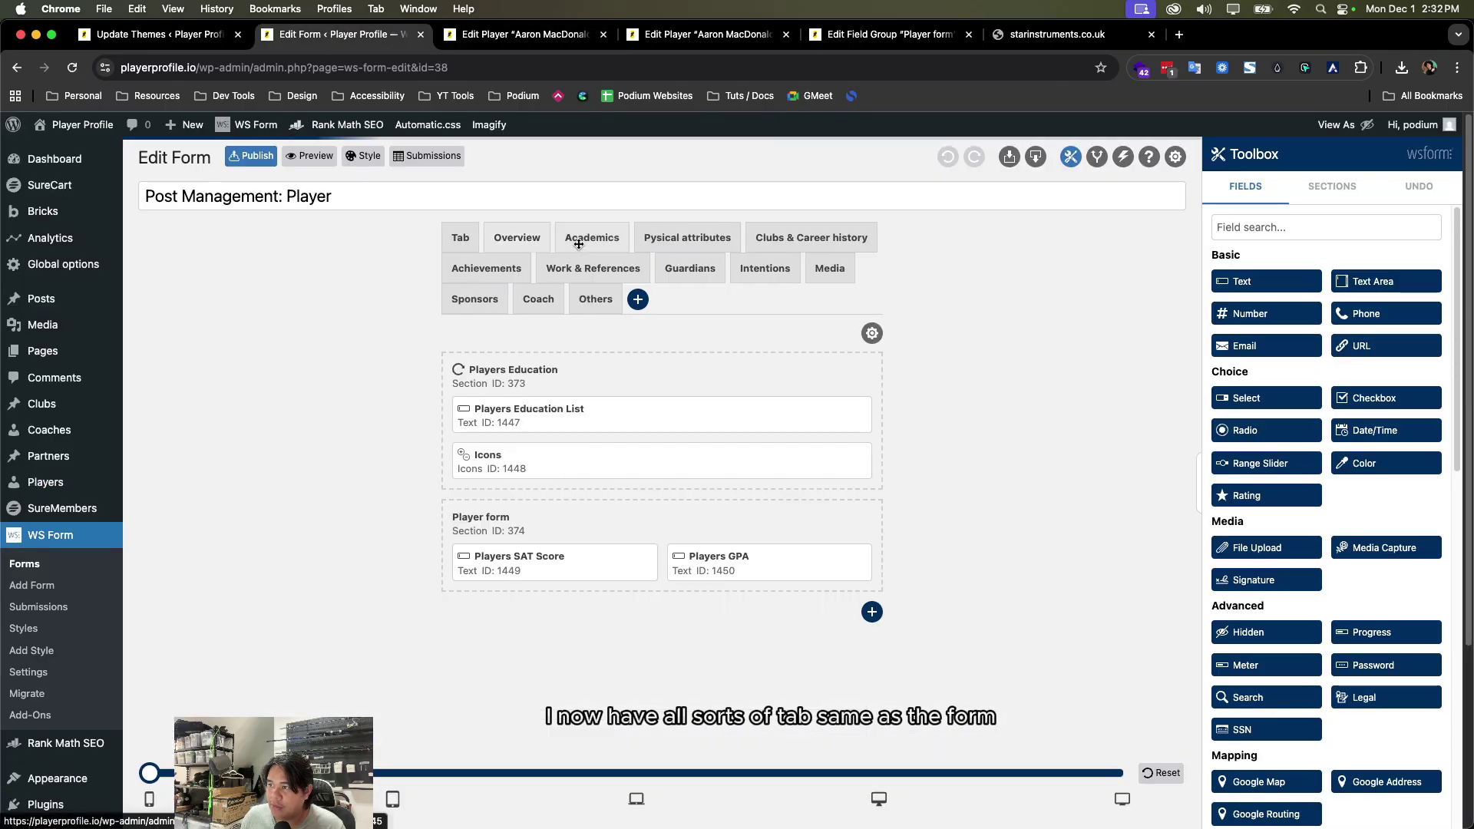
left_click(727, 238)
key("Right")
left_click(511, 239)
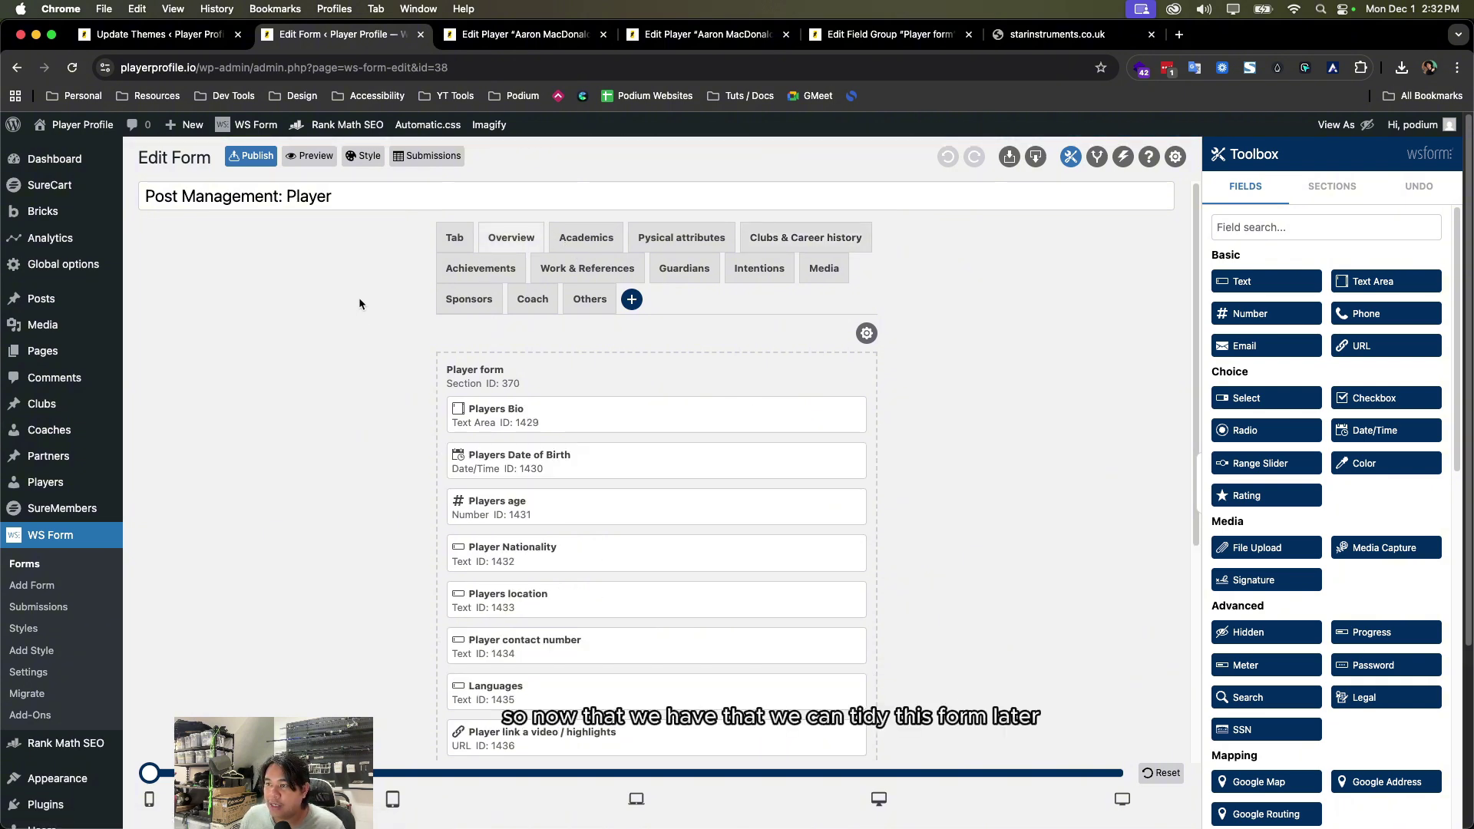
scroll(381, 409, "down", 5)
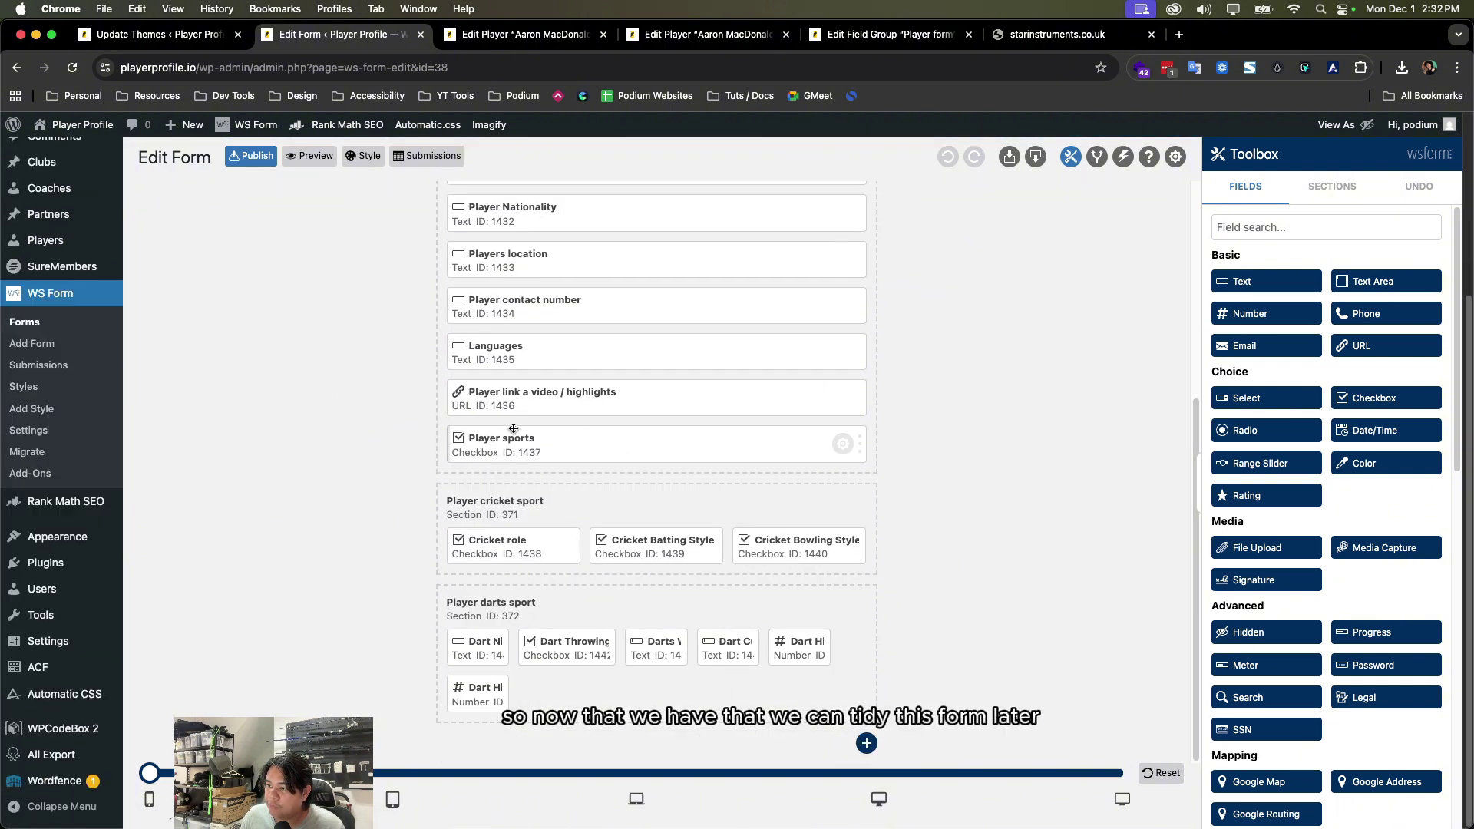
scroll(334, 393, "up", 5)
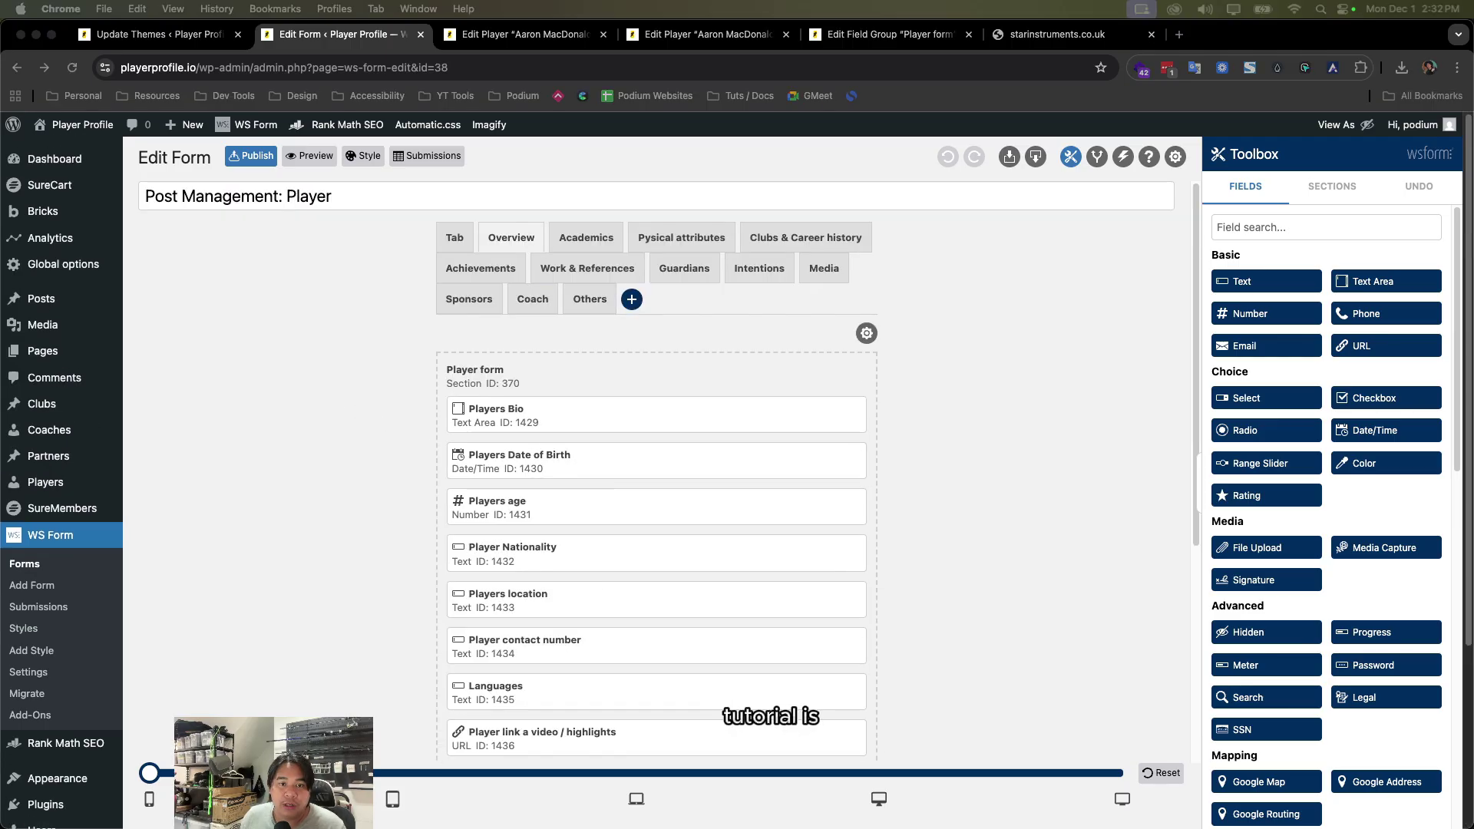
left_click(294, 351)
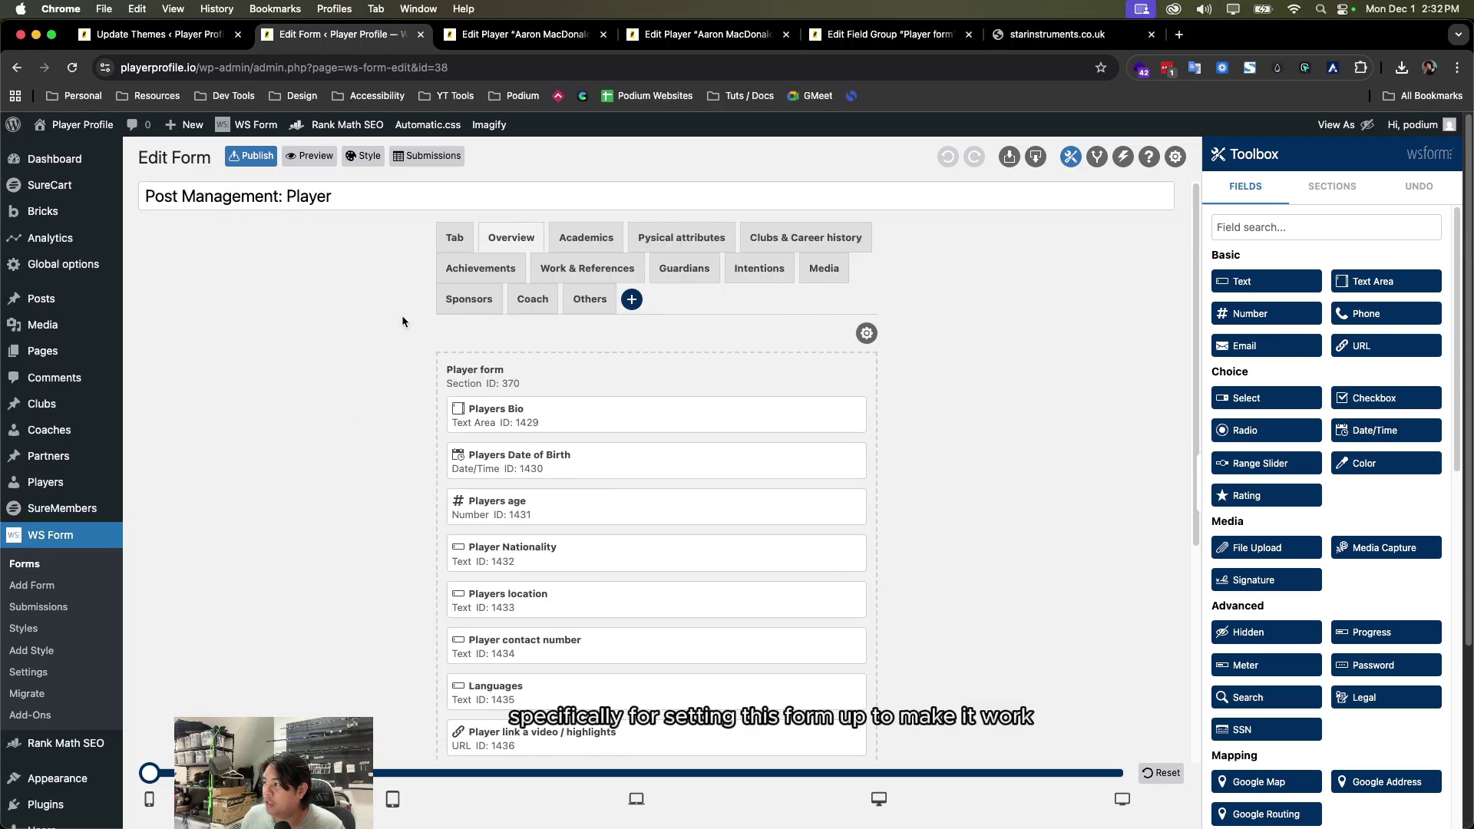
- Open the form's settings and enable the loader
left_click(1176, 157)
left_click(1259, 248)
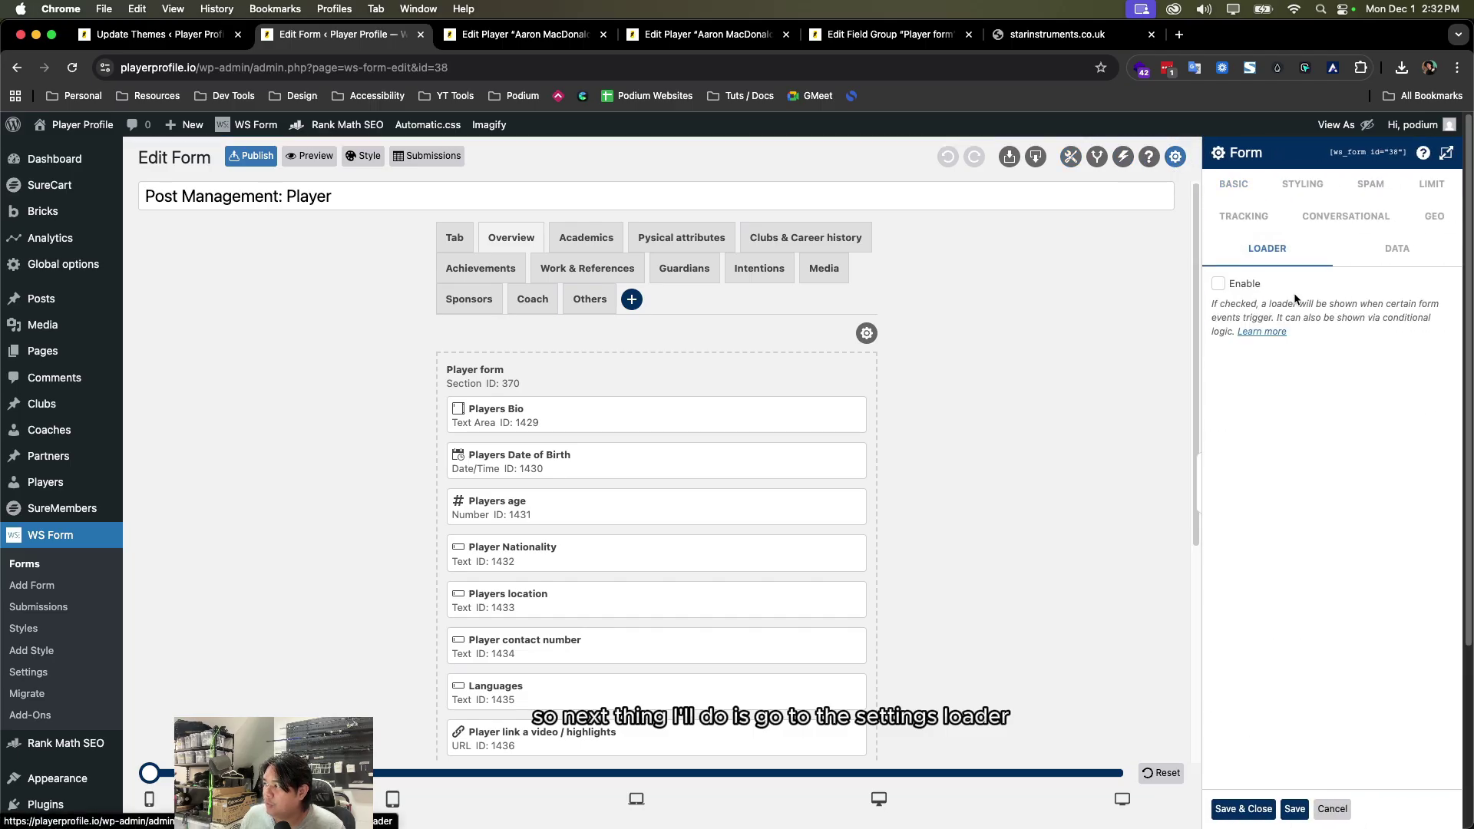
left_click(1221, 284)
scroll(1285, 401, "down", 3)
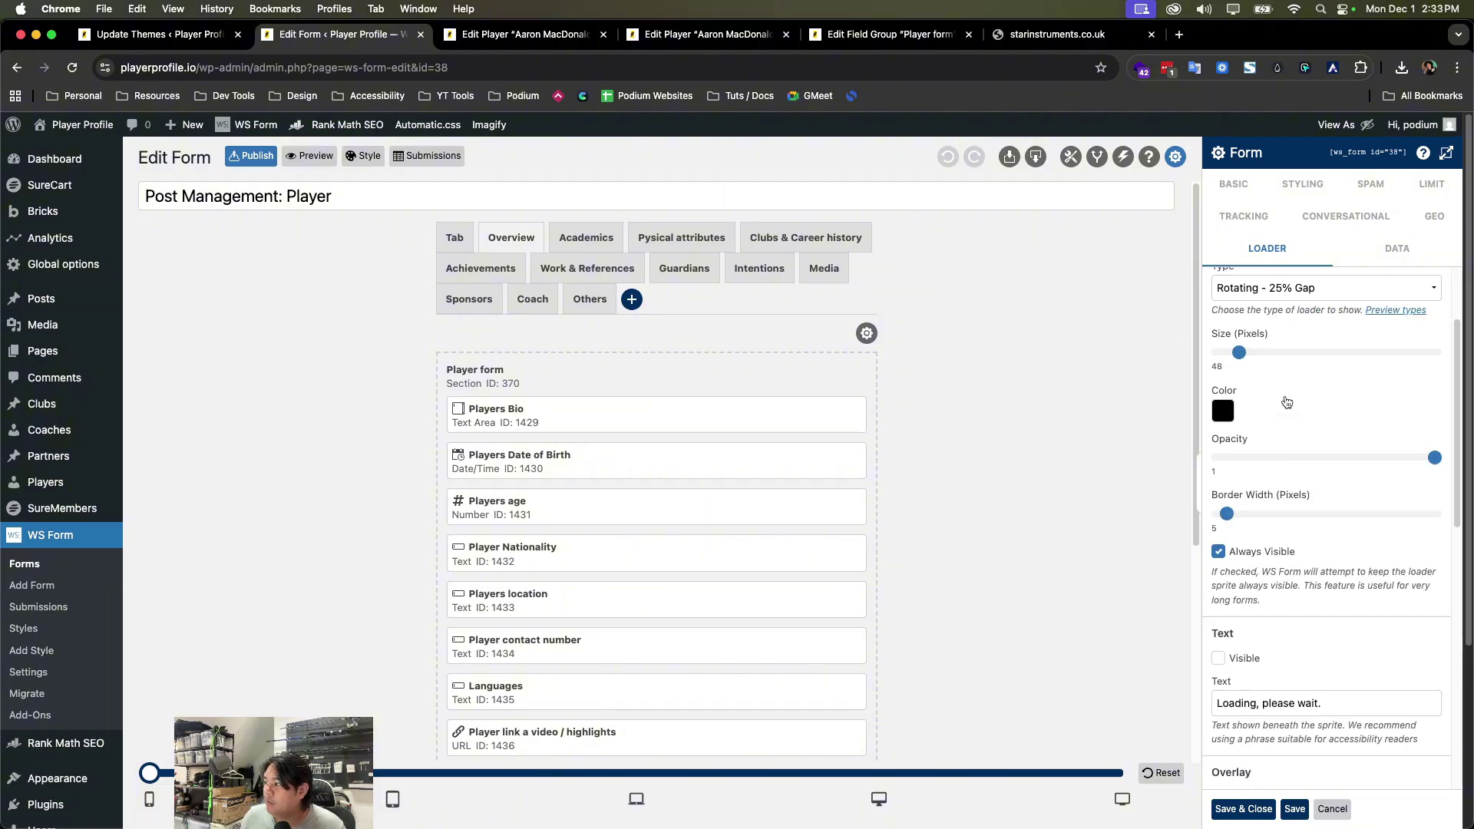
scroll(1315, 428, "up", 3)
key("space")
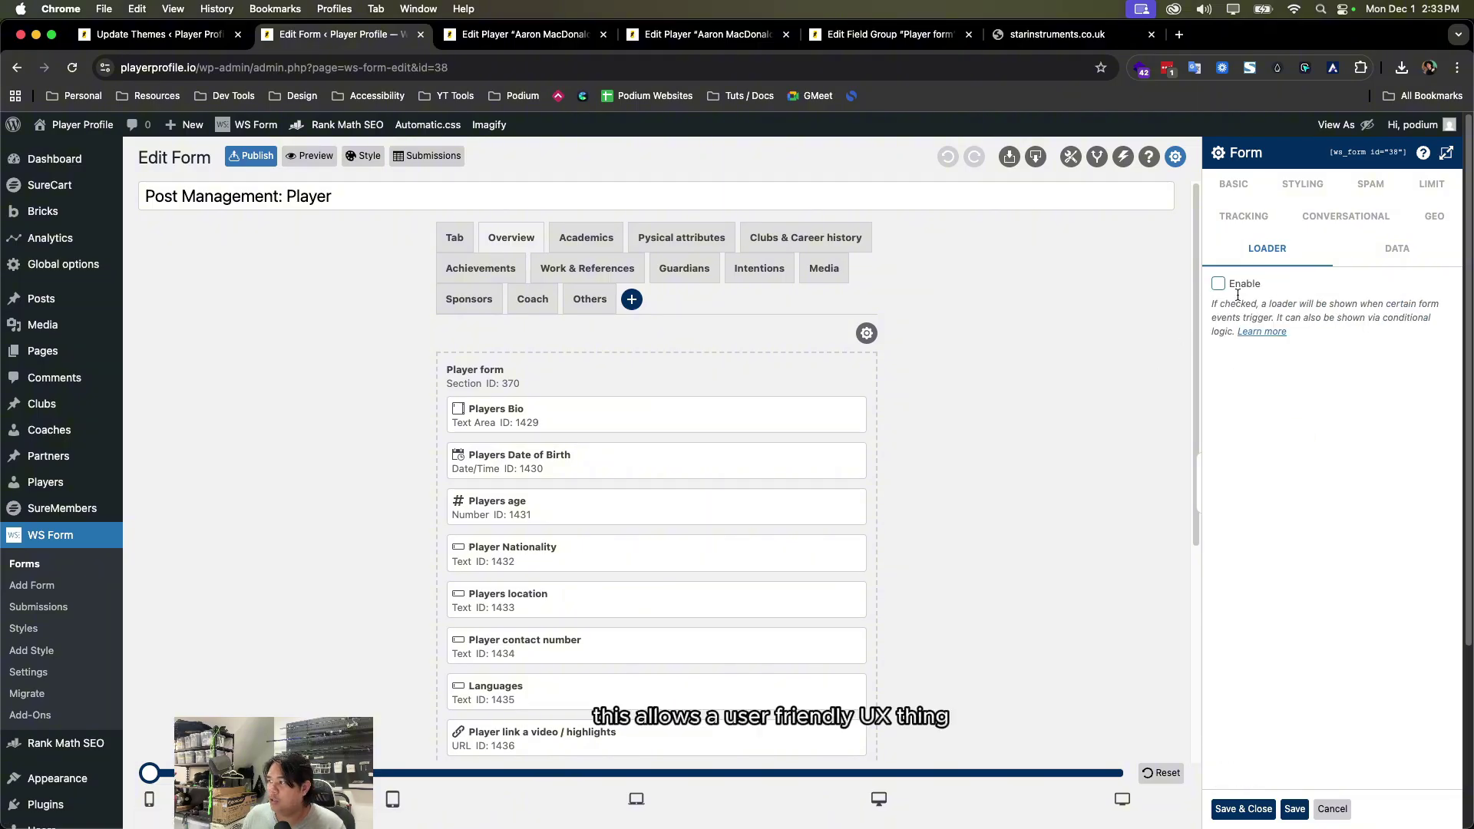
key("space")
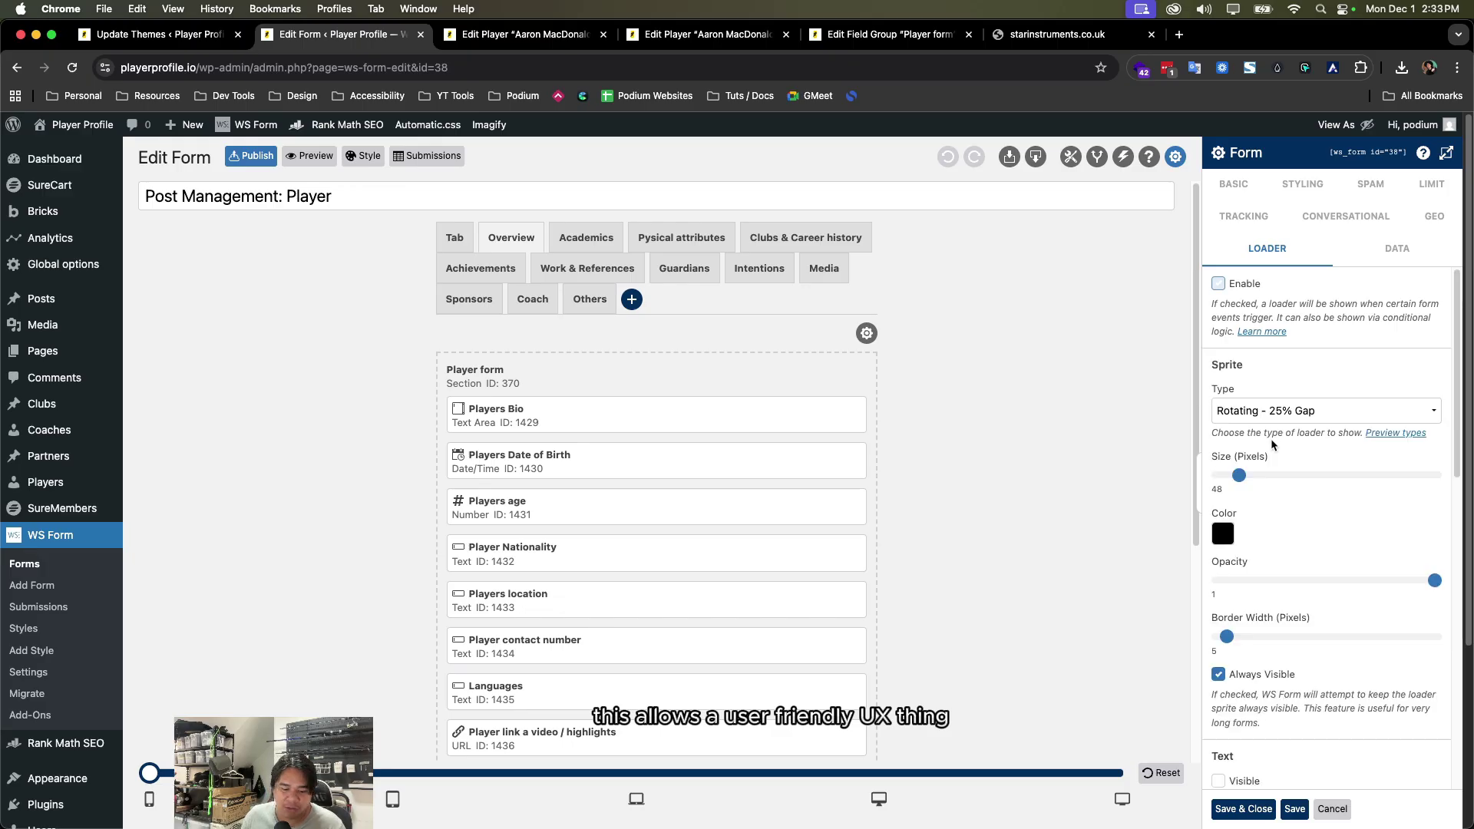
- Make the loader text visible and keep its wording as "Loading, please wait."
scroll(1290, 462, "down", 3)
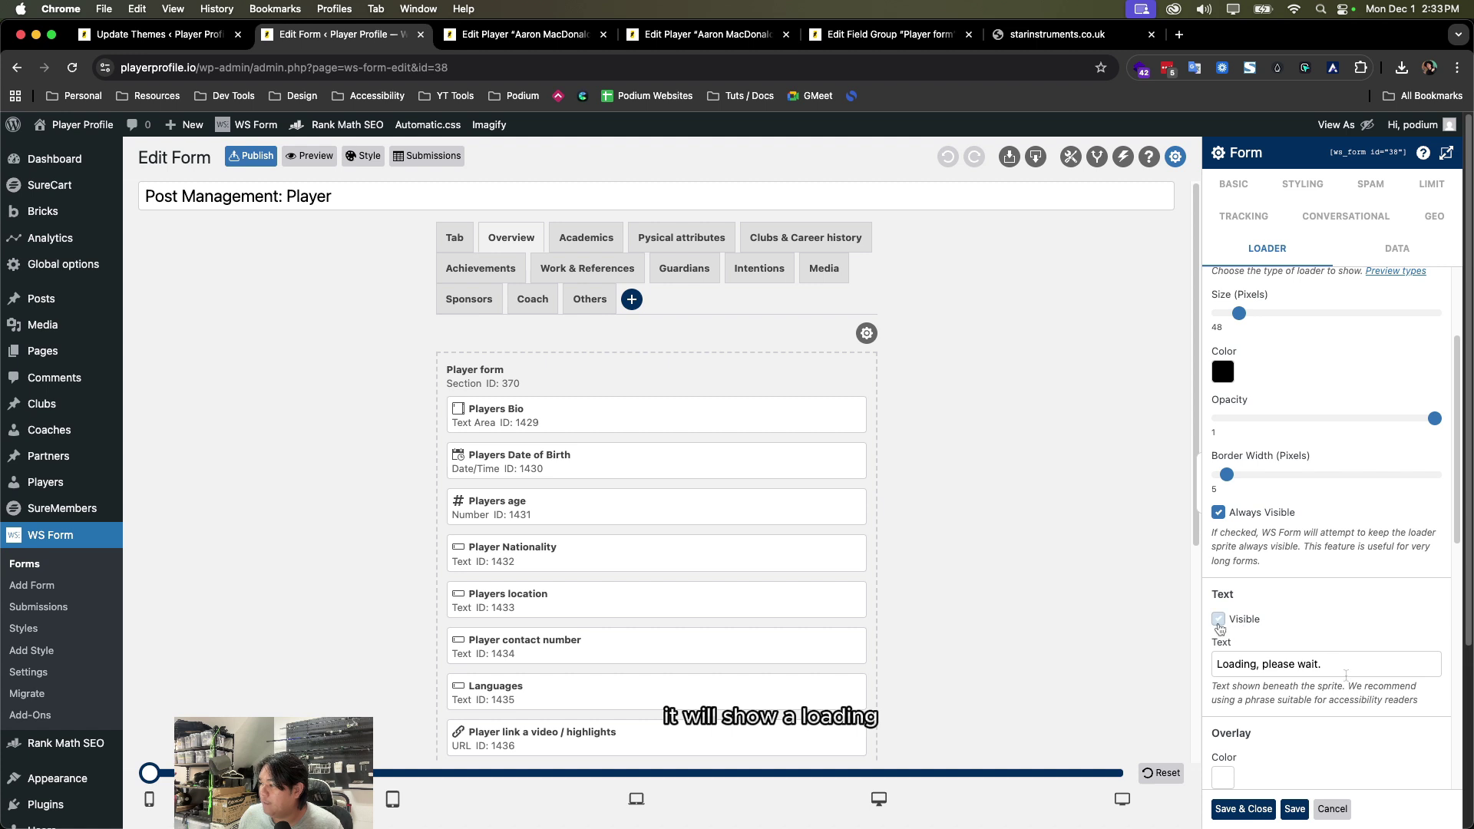
left_click(1219, 619)
left_click(1324, 664)
key("BackSpace")
key("BackSpace")
key("BackSpace")
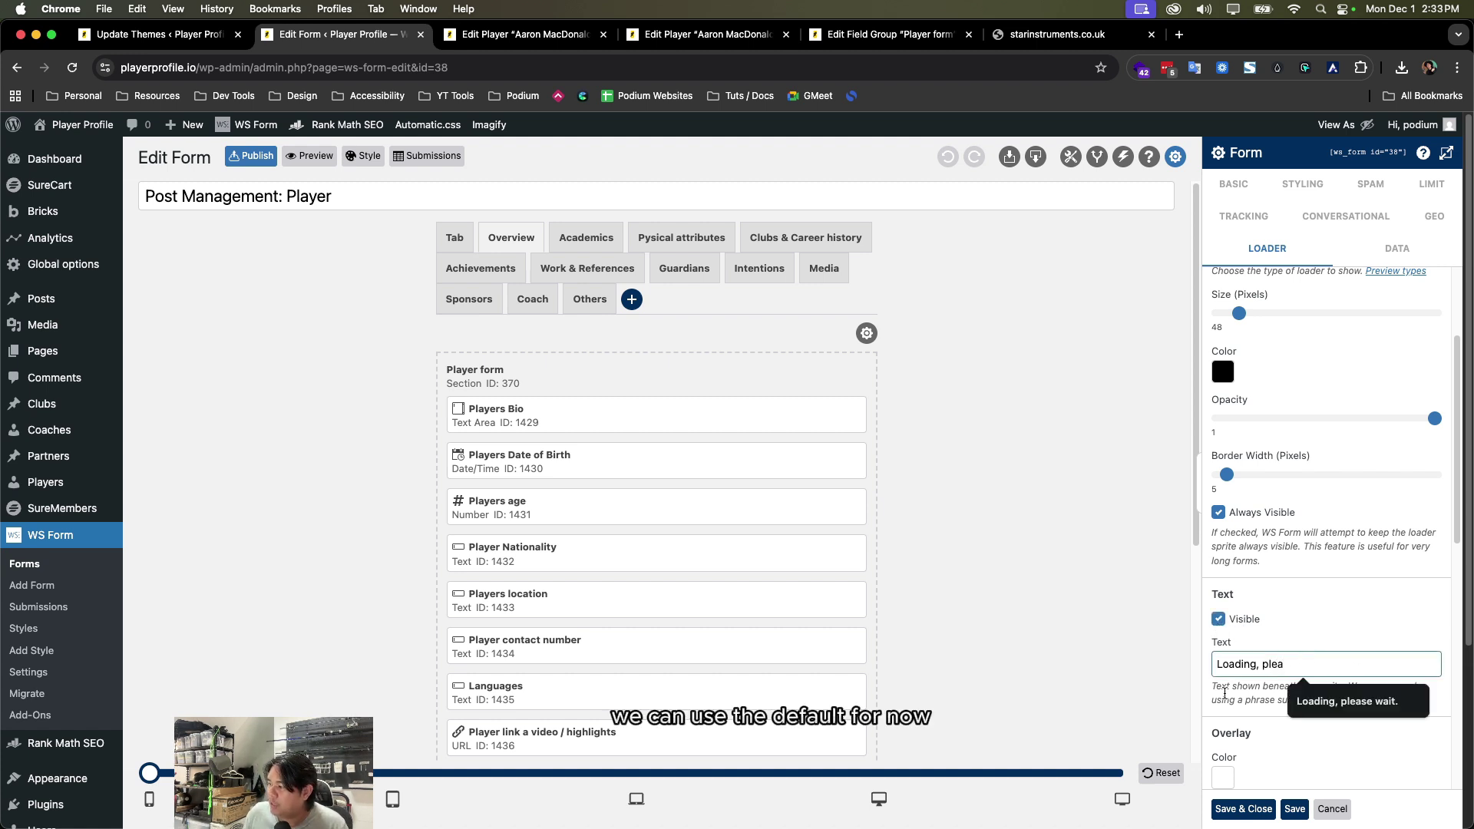
type("se wait.")
- Review the loader's sprite, text and overlay settings, and look through the form's Coach, Sponsors, Others and first Tab sections
scroll(1373, 651, "up", 2)
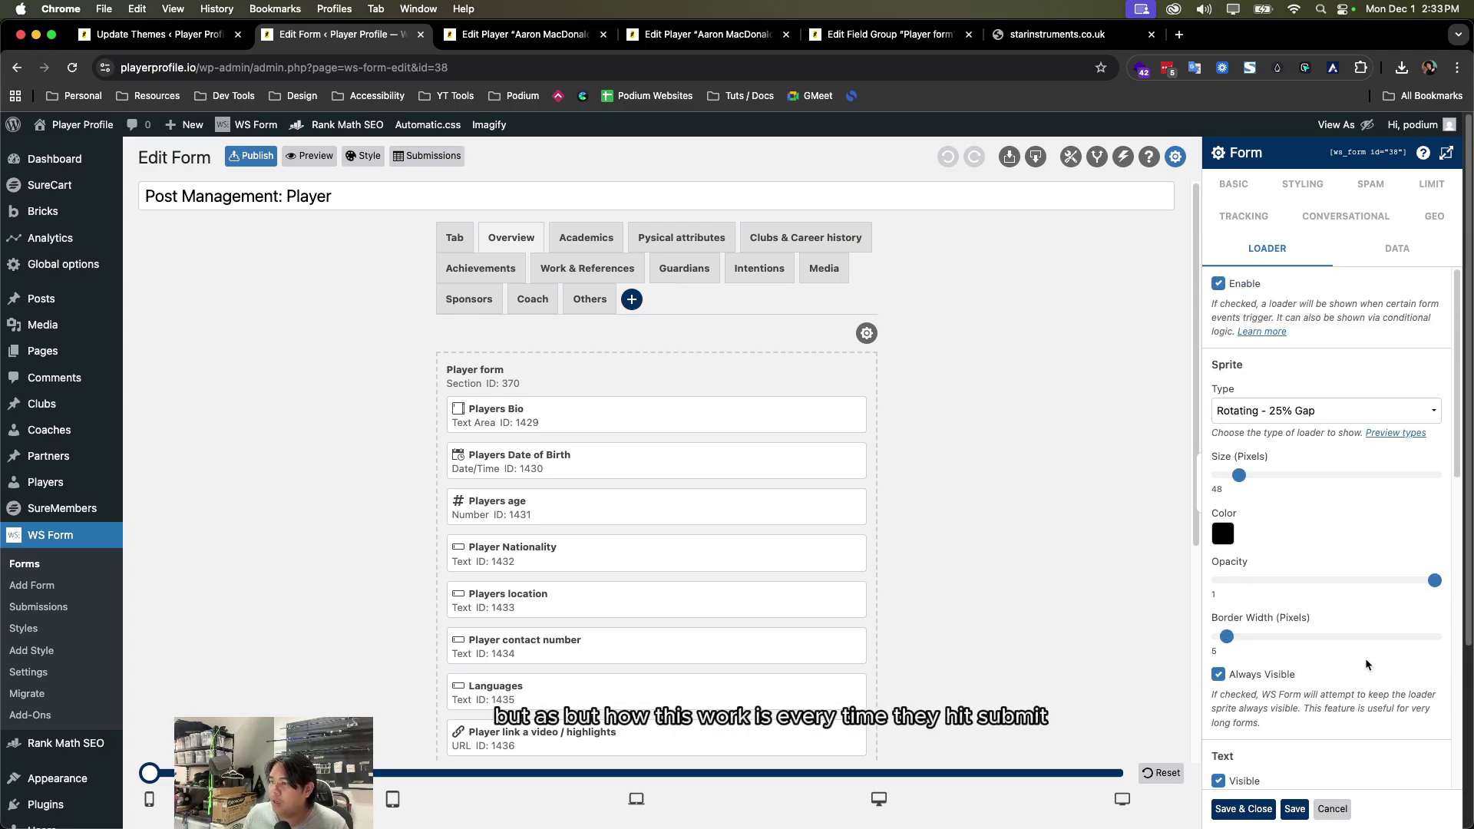
scroll(969, 654, "down", 3)
scroll(1321, 644, "down", 5)
scroll(816, 690, "down", 5)
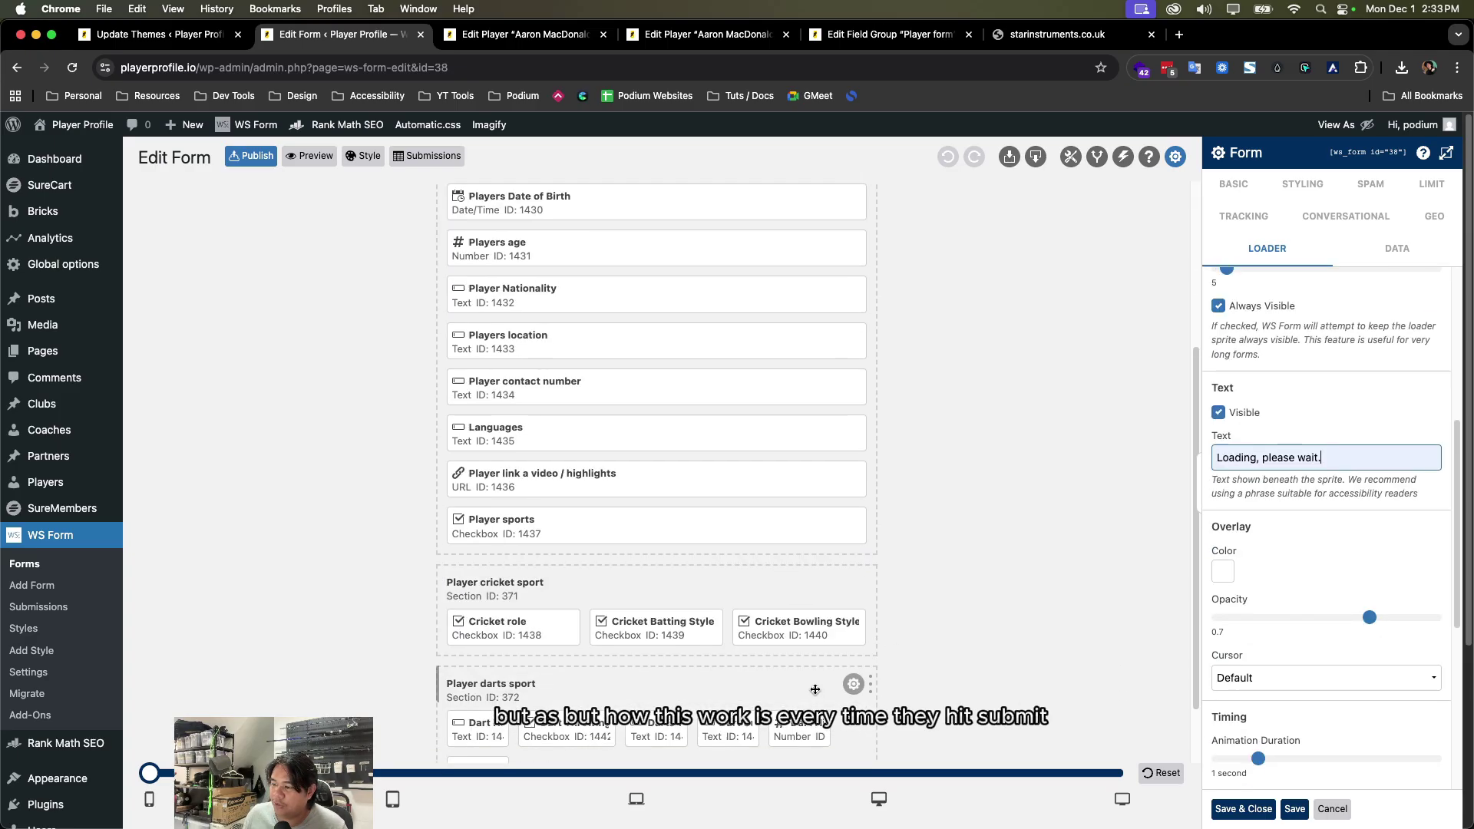
scroll(846, 686, "up", 8)
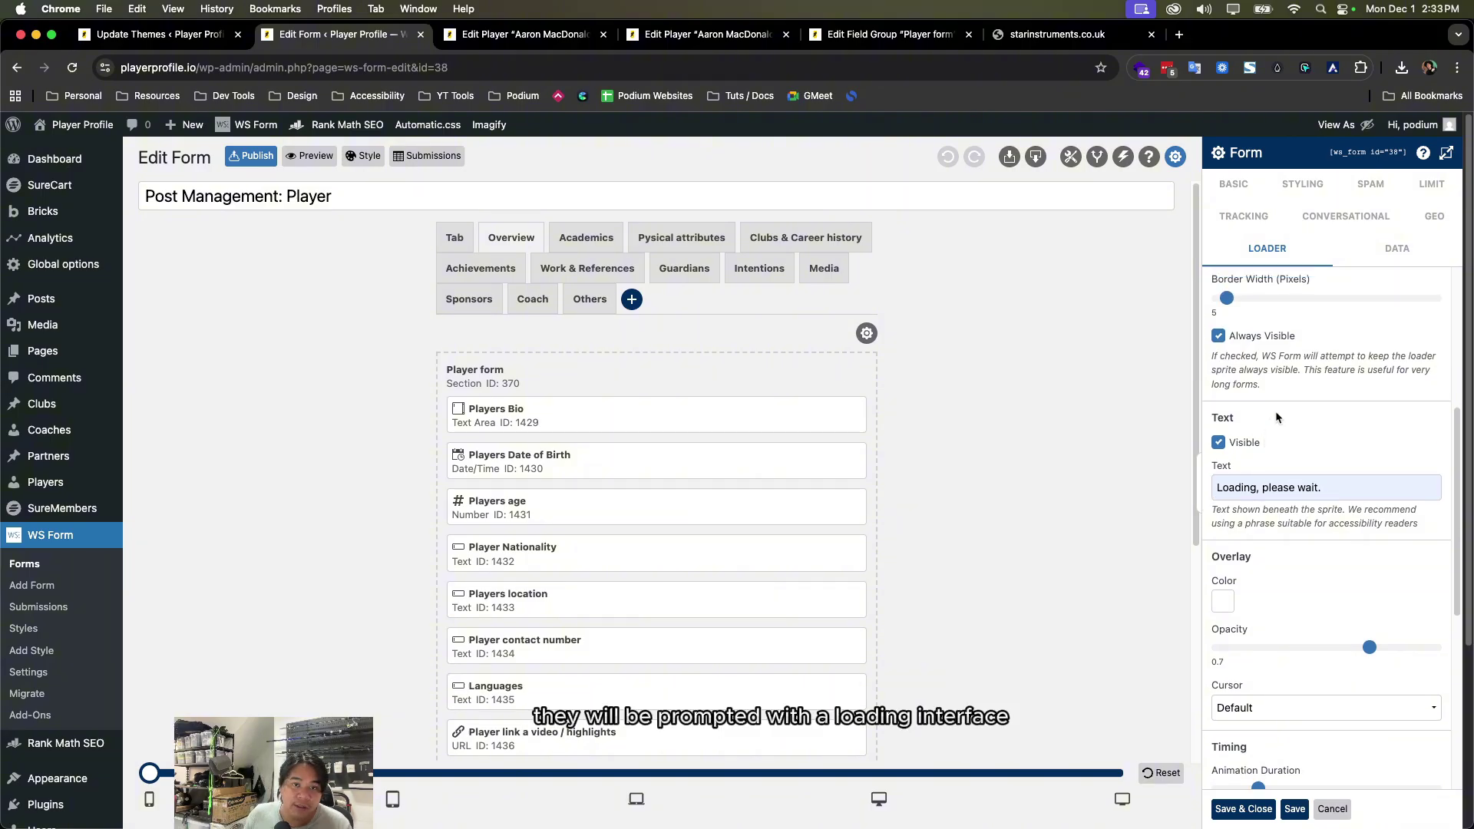
scroll(1274, 412, "up", 3)
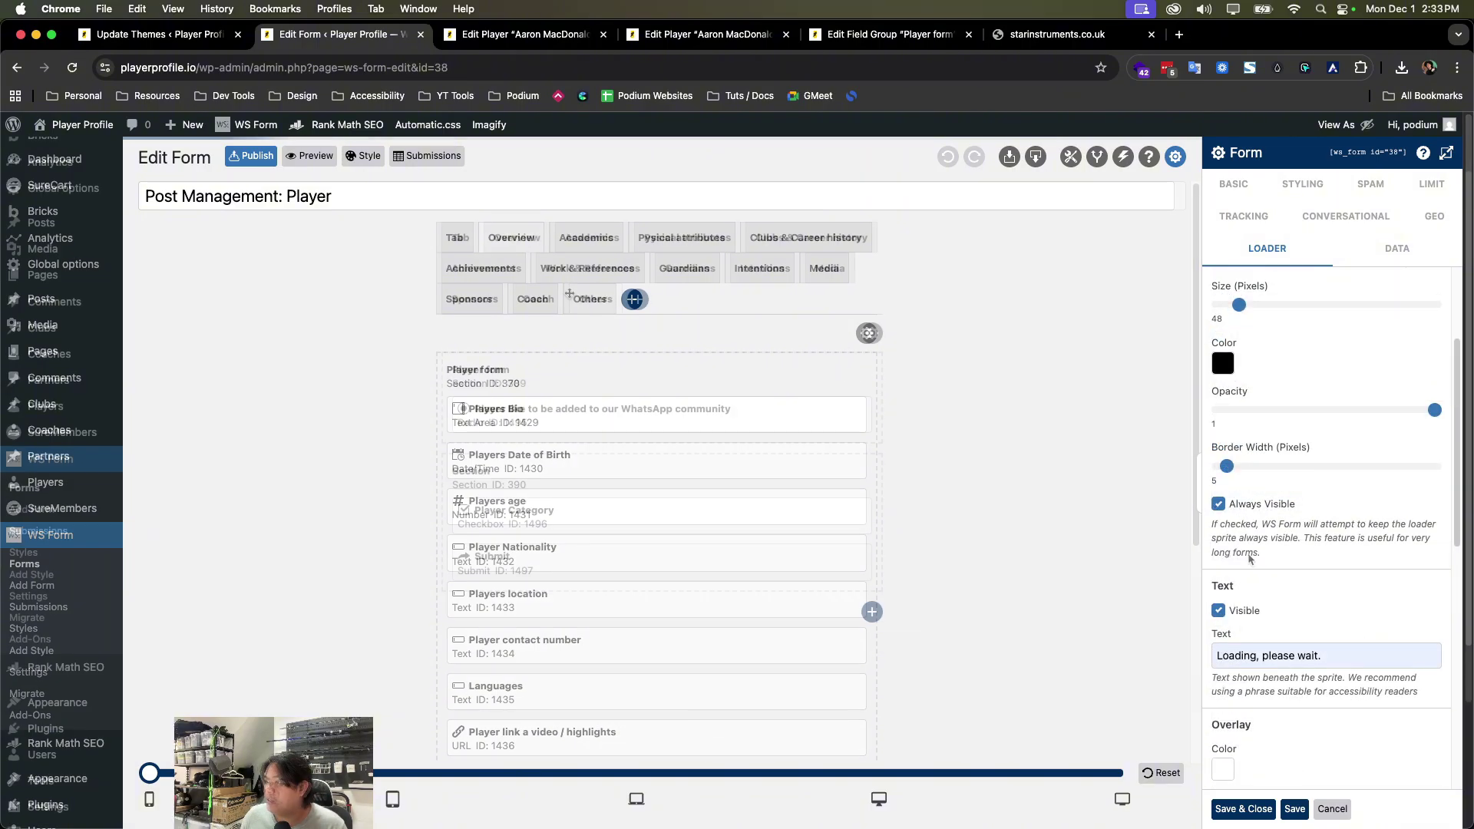
left_click(538, 298)
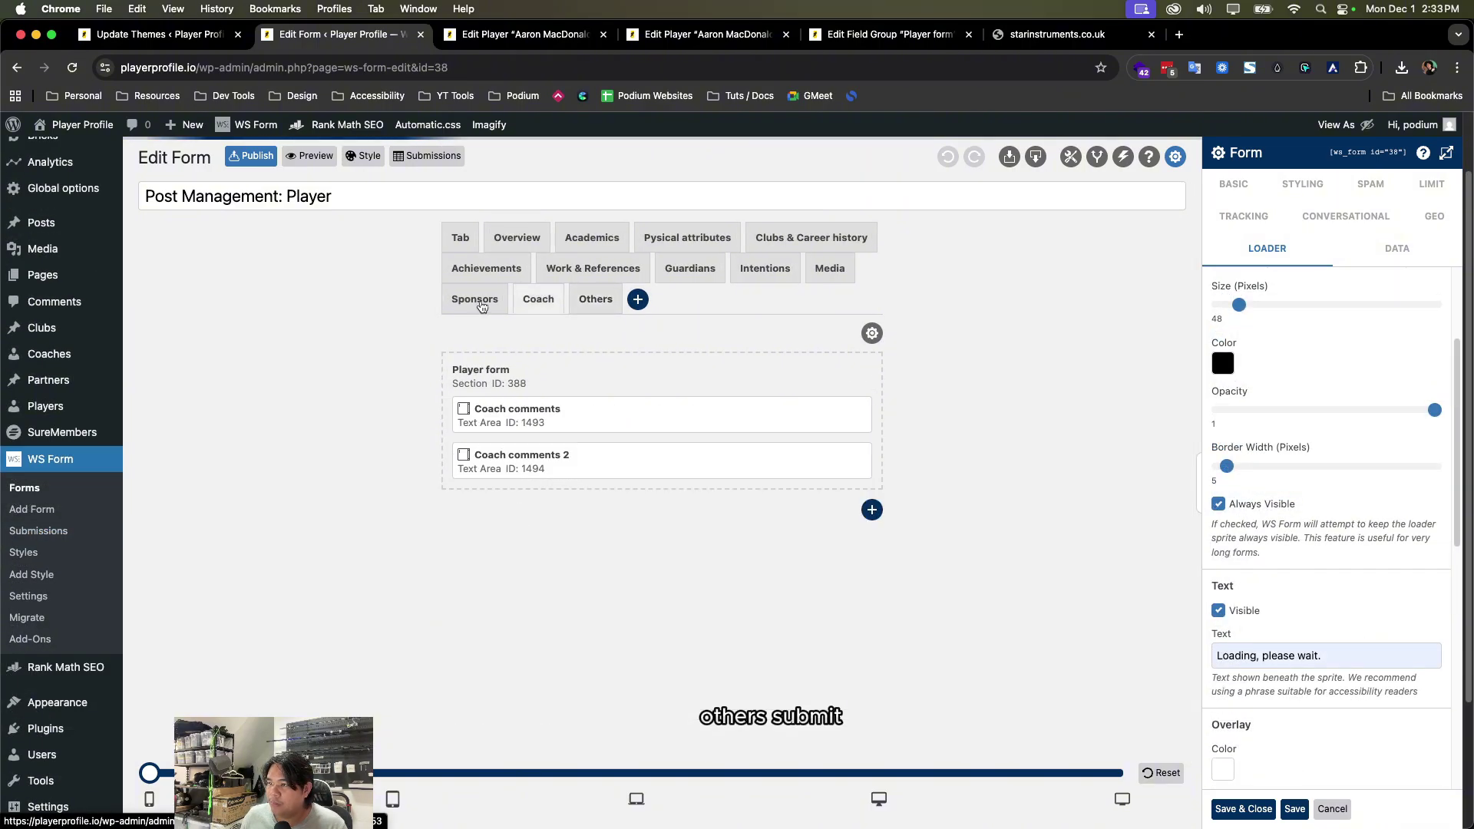
left_click(475, 298)
left_click(595, 298)
left_click(472, 246)
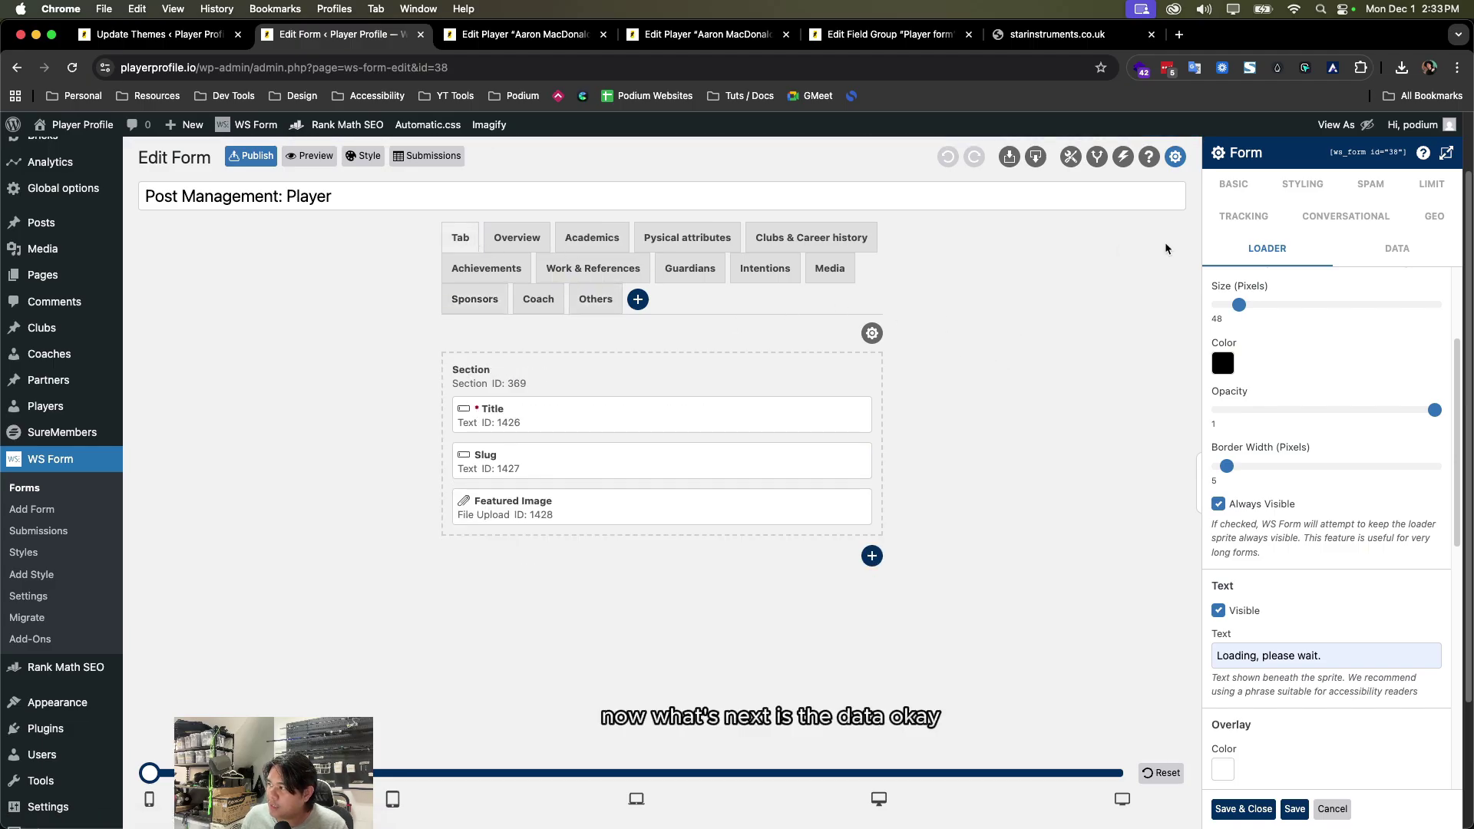
- Enable Populate Using Action in the form's data settings and review its list, Post ID, field, ACF and term mappings
left_click(1397, 248)
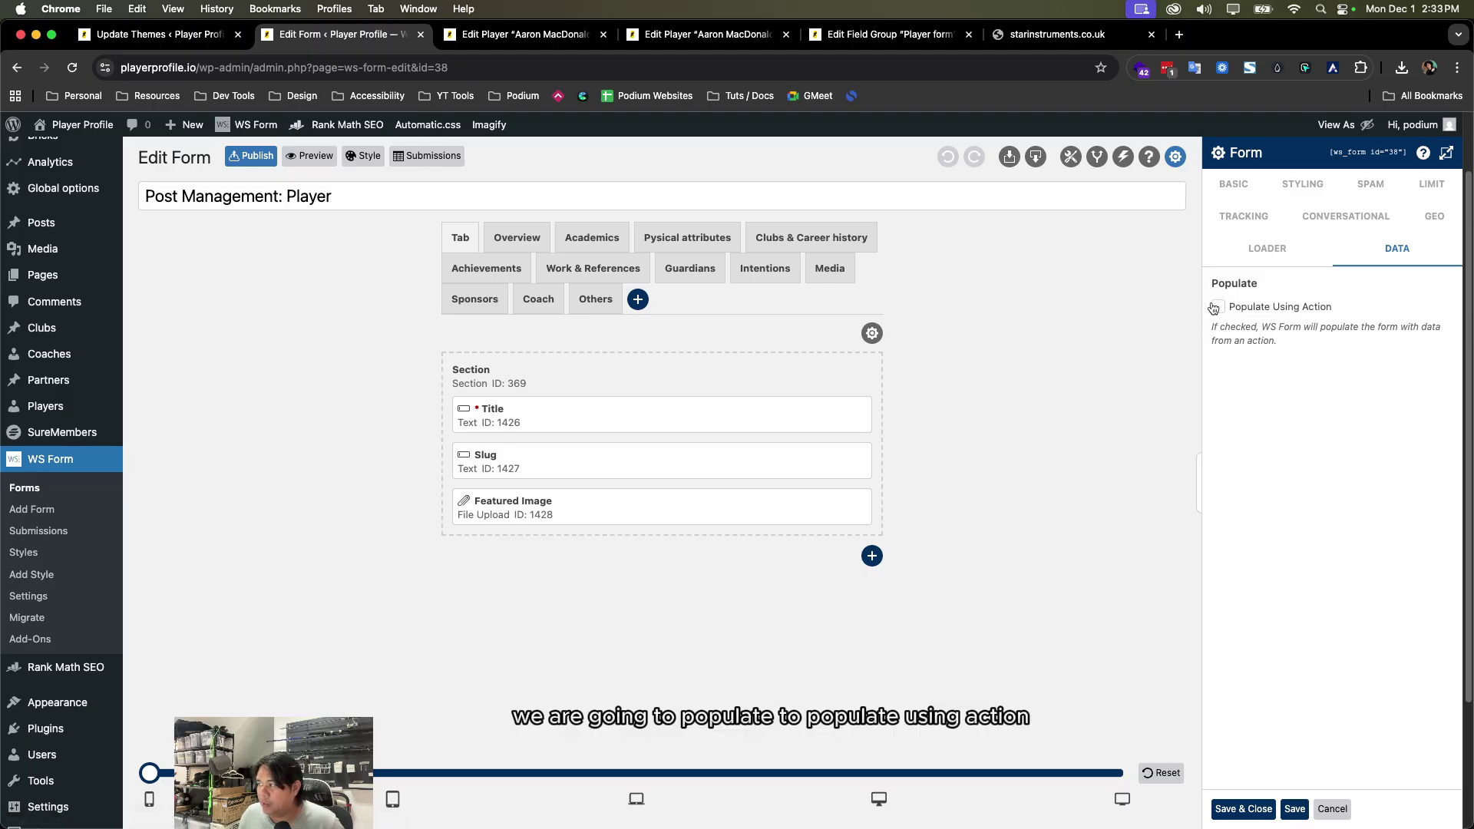
left_click(1217, 307)
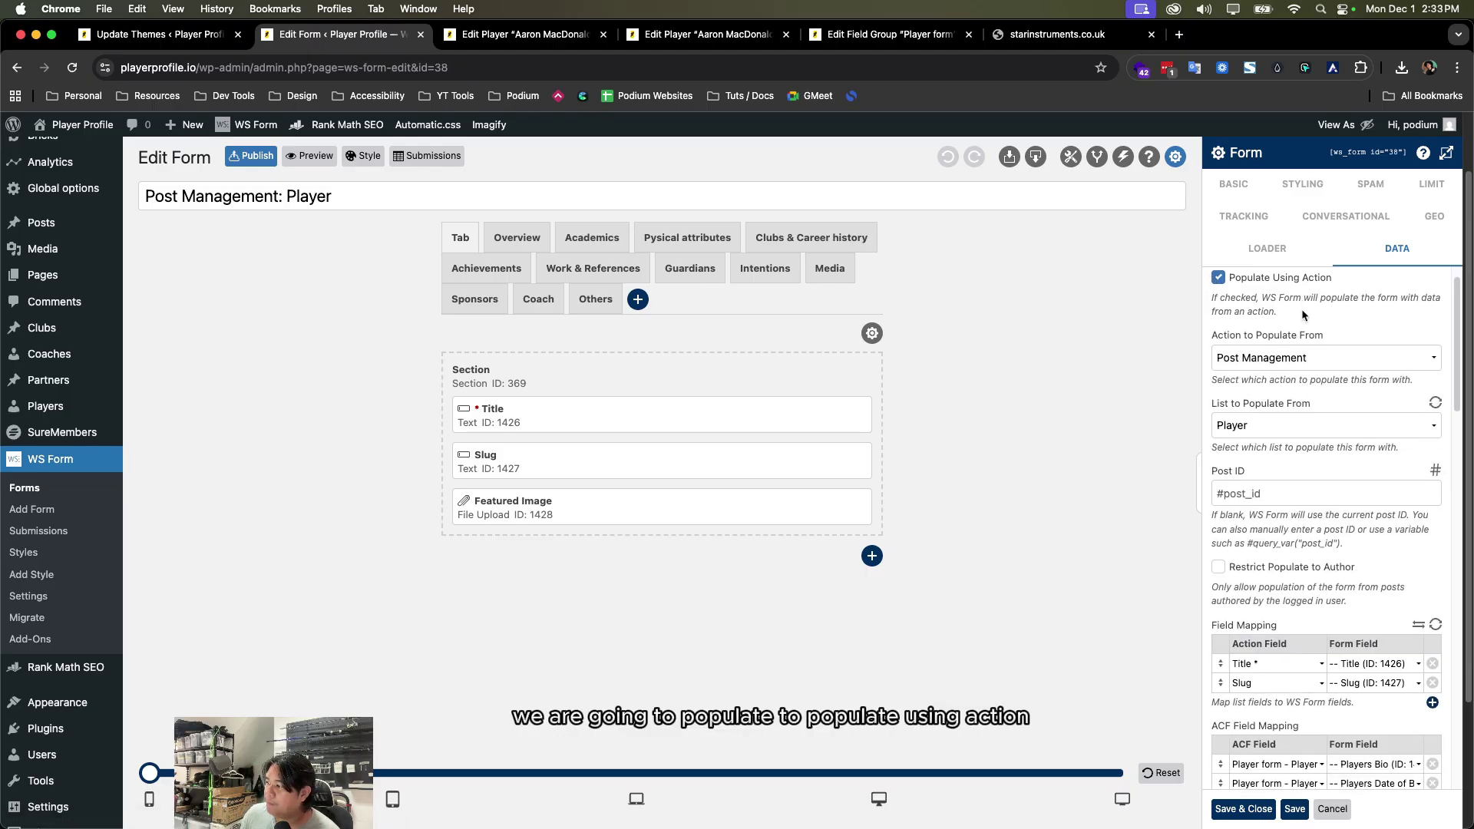
scroll(1302, 323, "down", 5)
scroll(1300, 339, "down", 1)
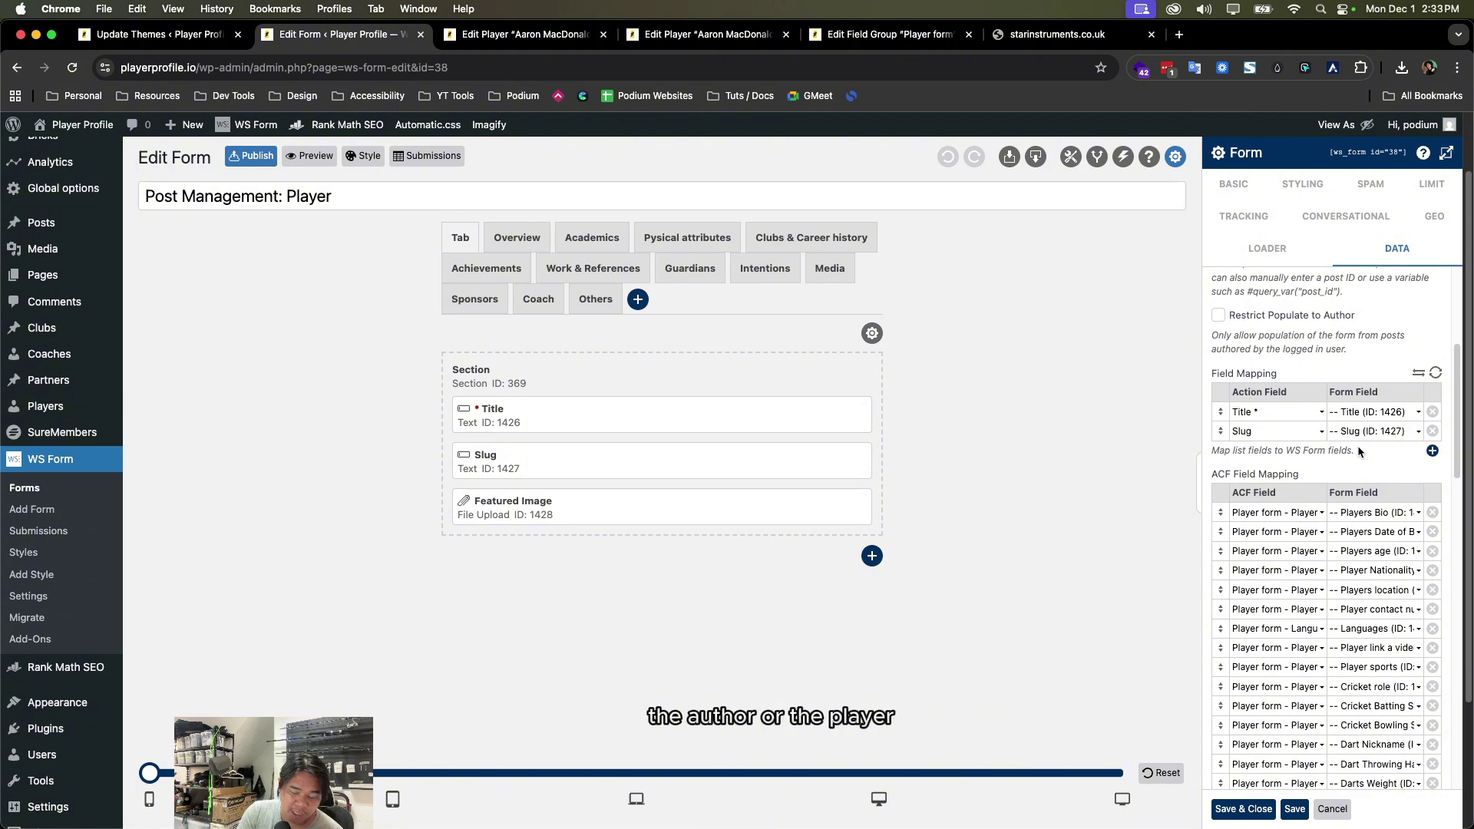
scroll(1357, 445, "down", 8)
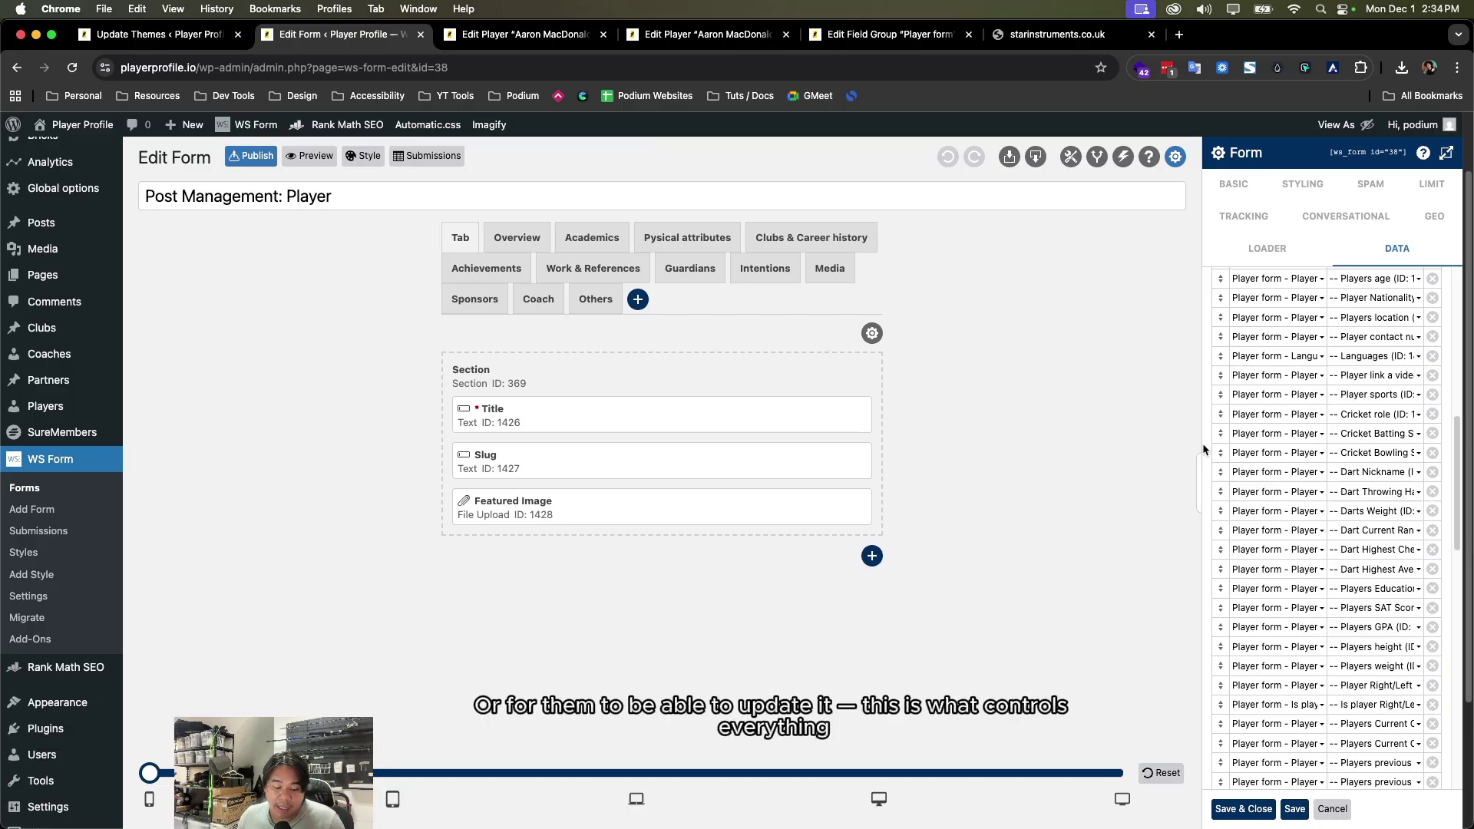
scroll(1253, 469, "down", 2)
scroll(1254, 472, "down", 10)
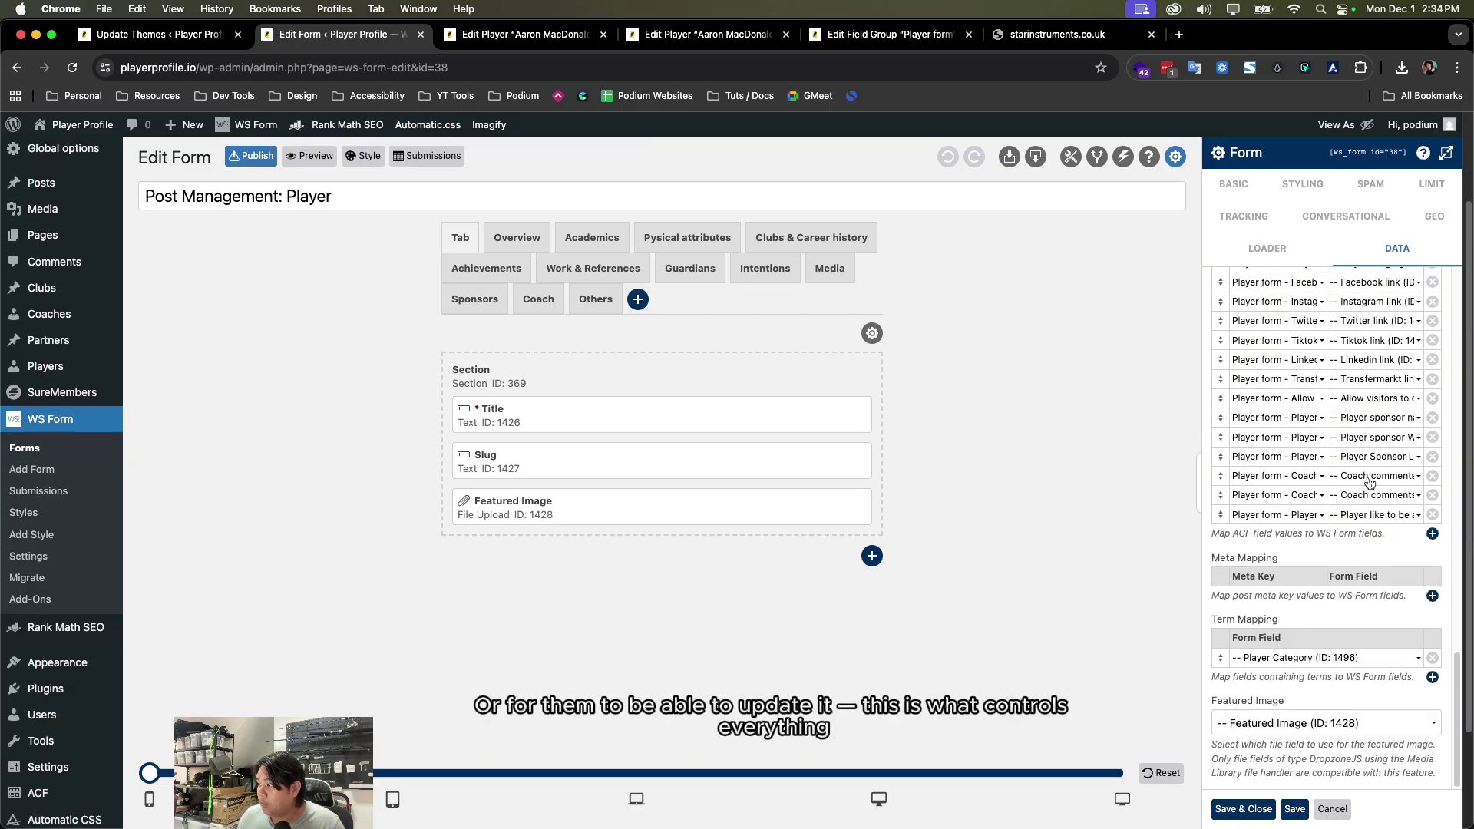
scroll(1367, 477, "up", 10)
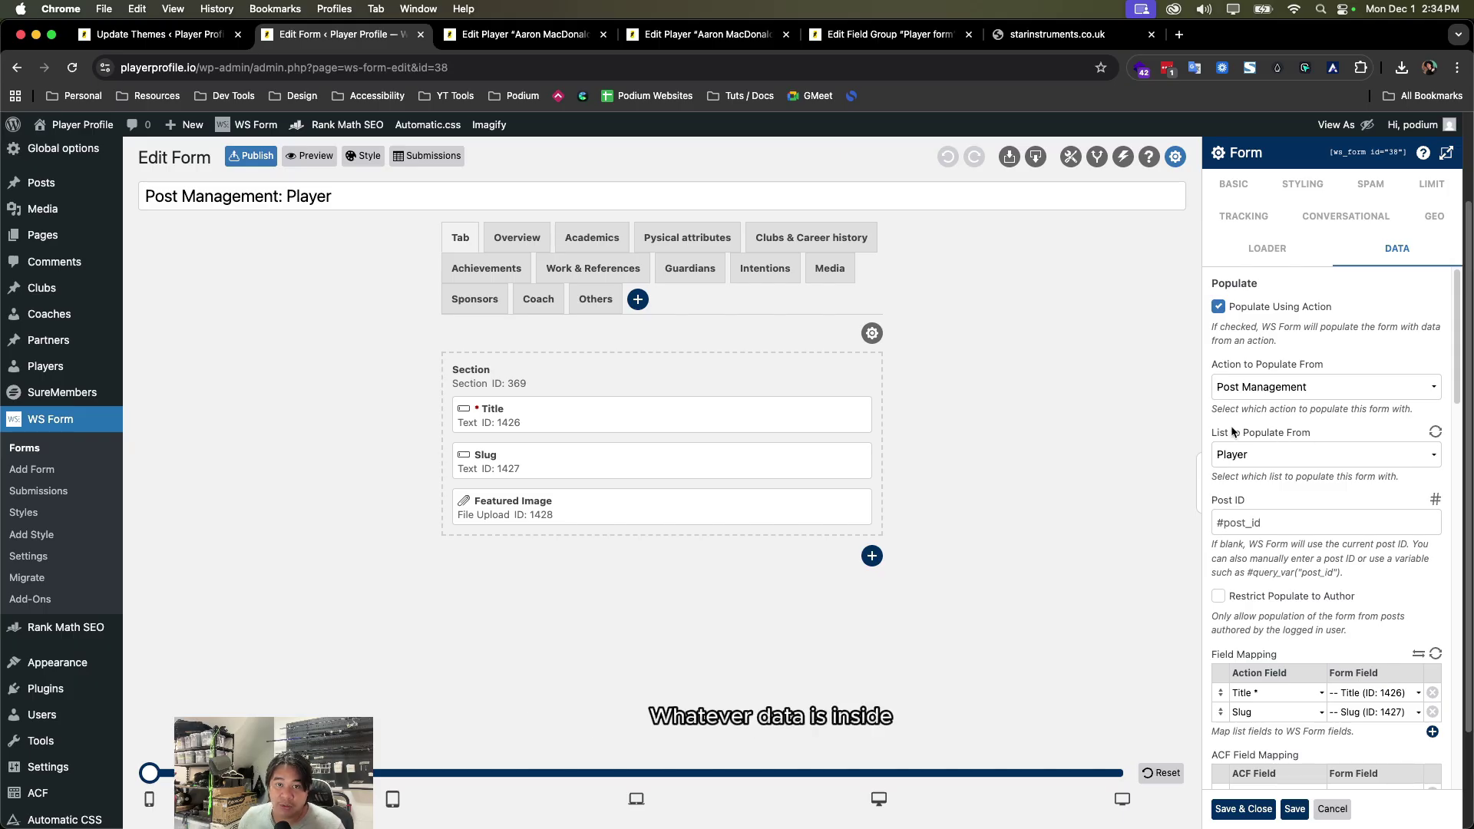
scroll(1356, 524, "down", 3)
scroll(1374, 345, "up", 5)
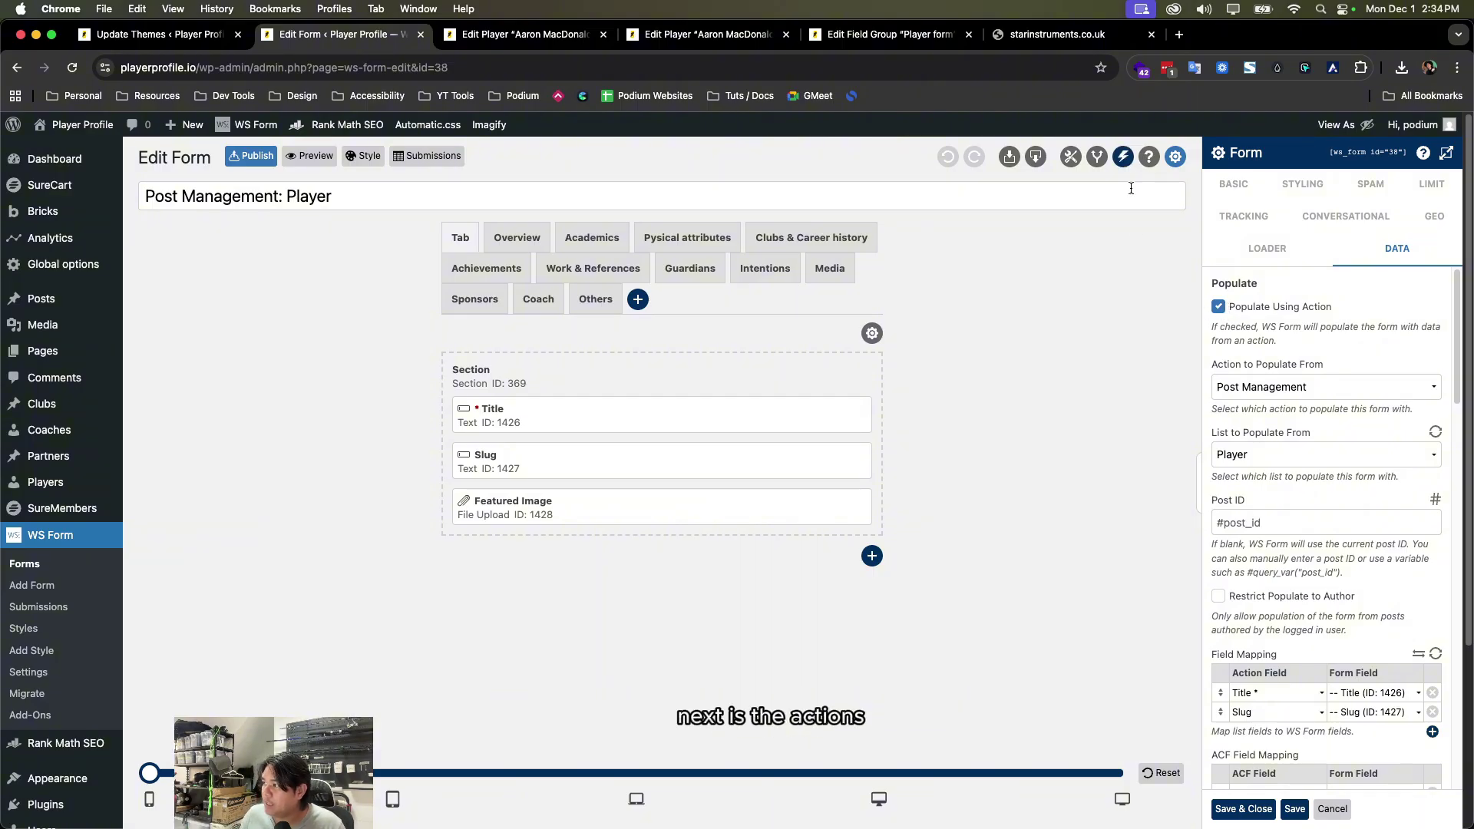
- Open the form's actions and rename the Post Management action as "Post Management - New"
left_click(1122, 158)
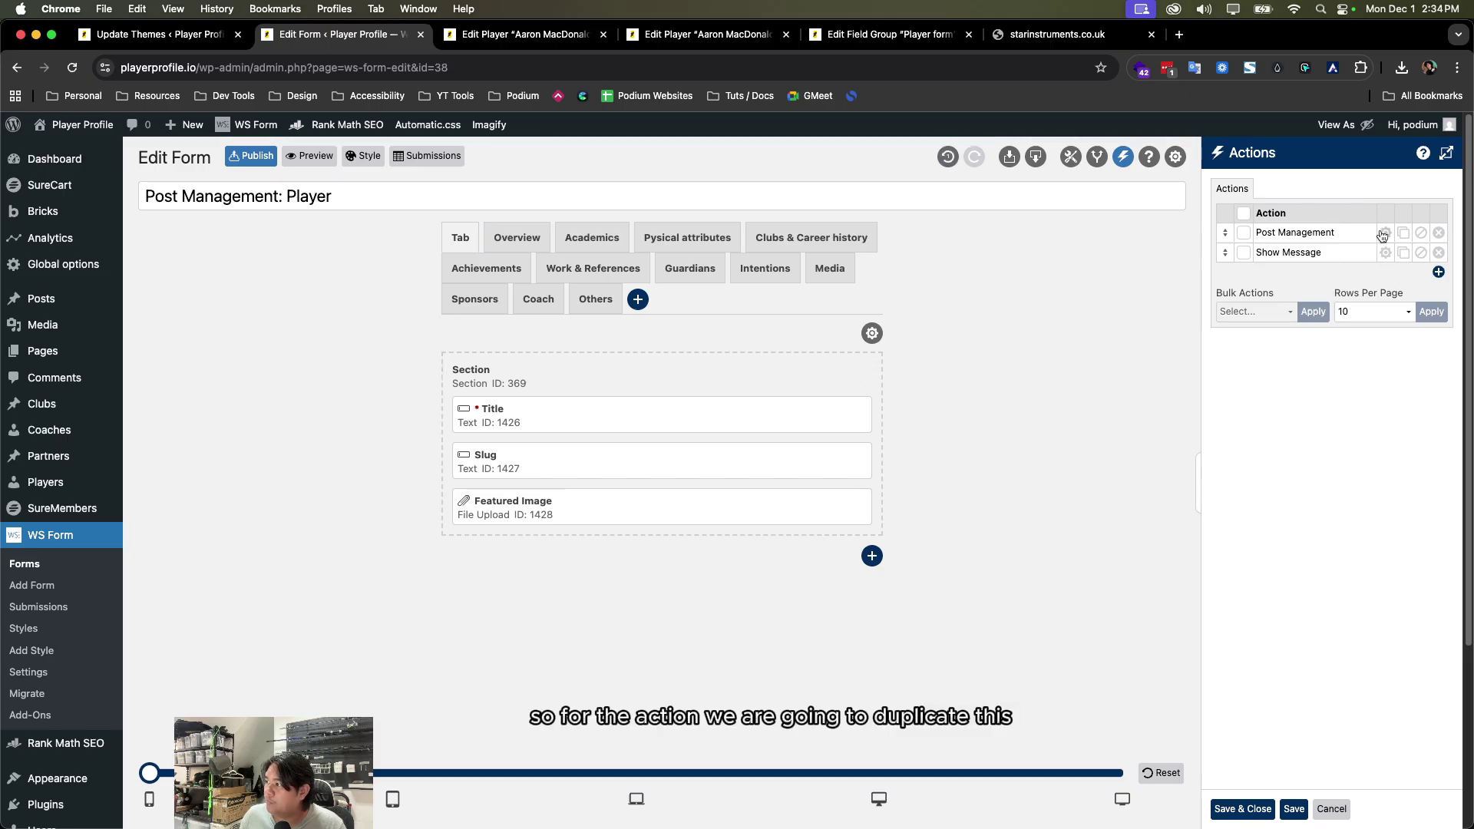
left_click(1349, 236)
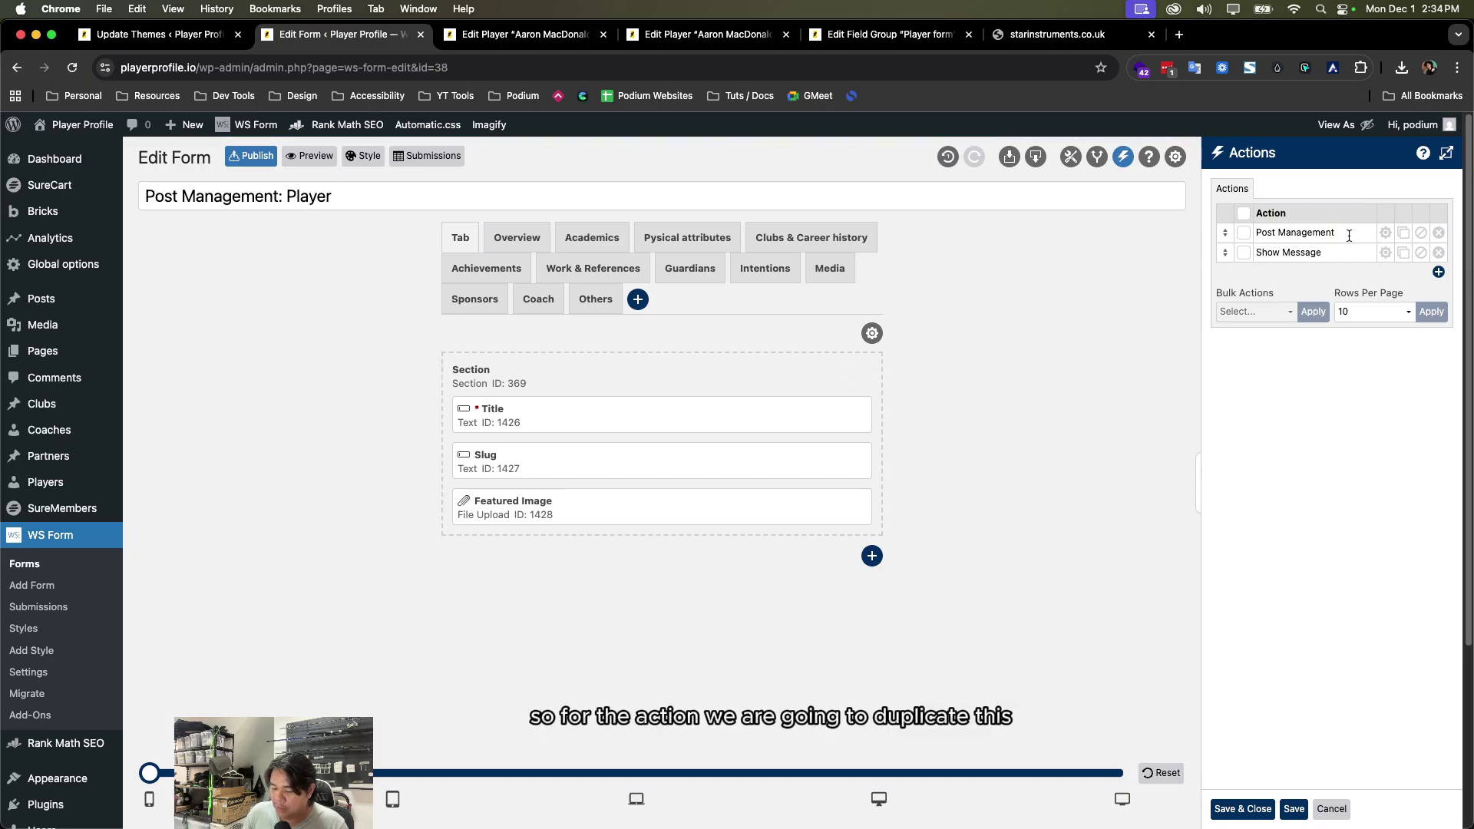
type("- New")
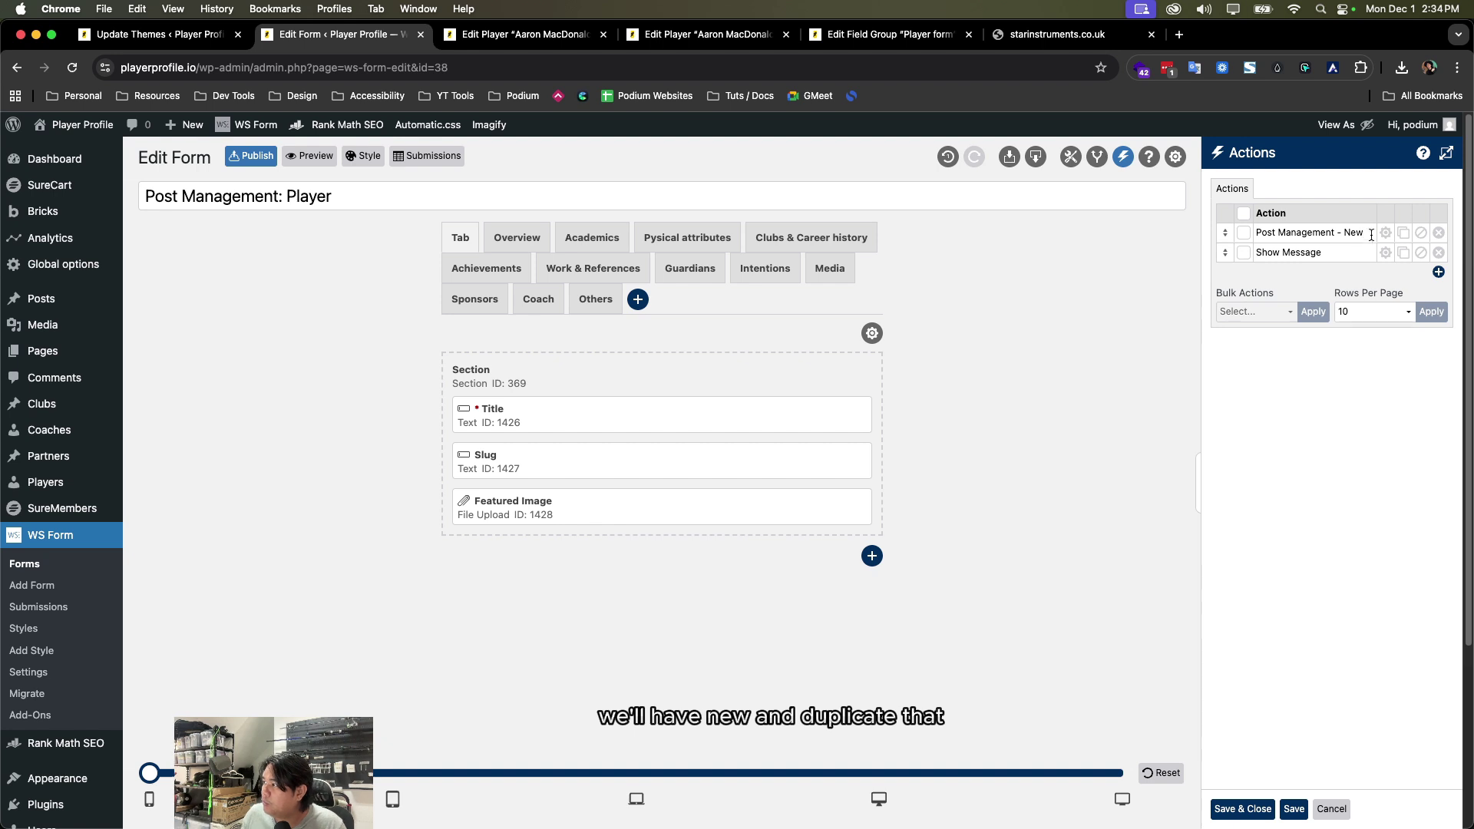
- Duplicate the "Post Management - New" action, name the copy "Post Management - Update" and collapse its settings
left_click(1403, 233)
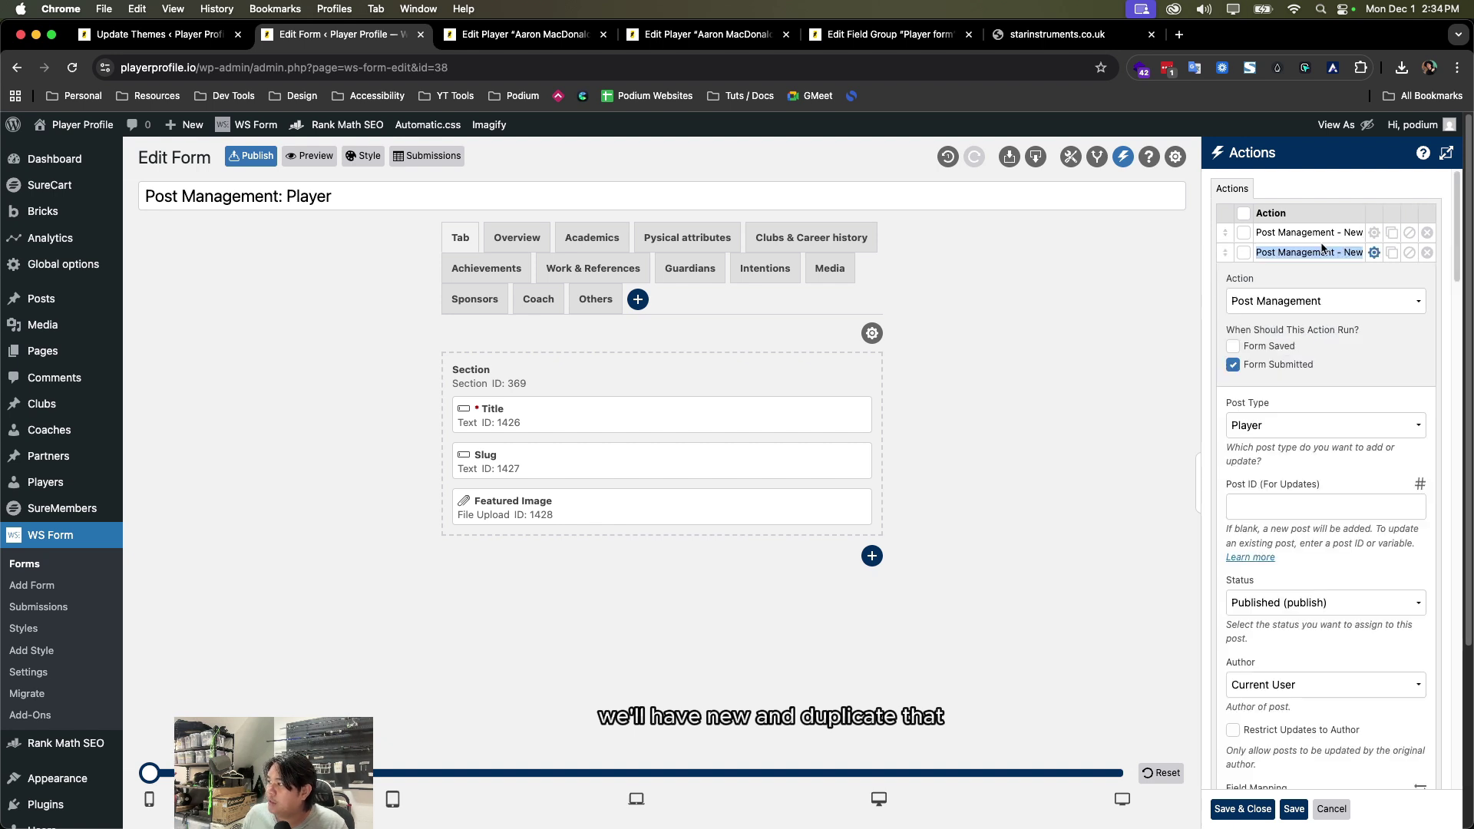
double_click(1354, 254)
type("Update")
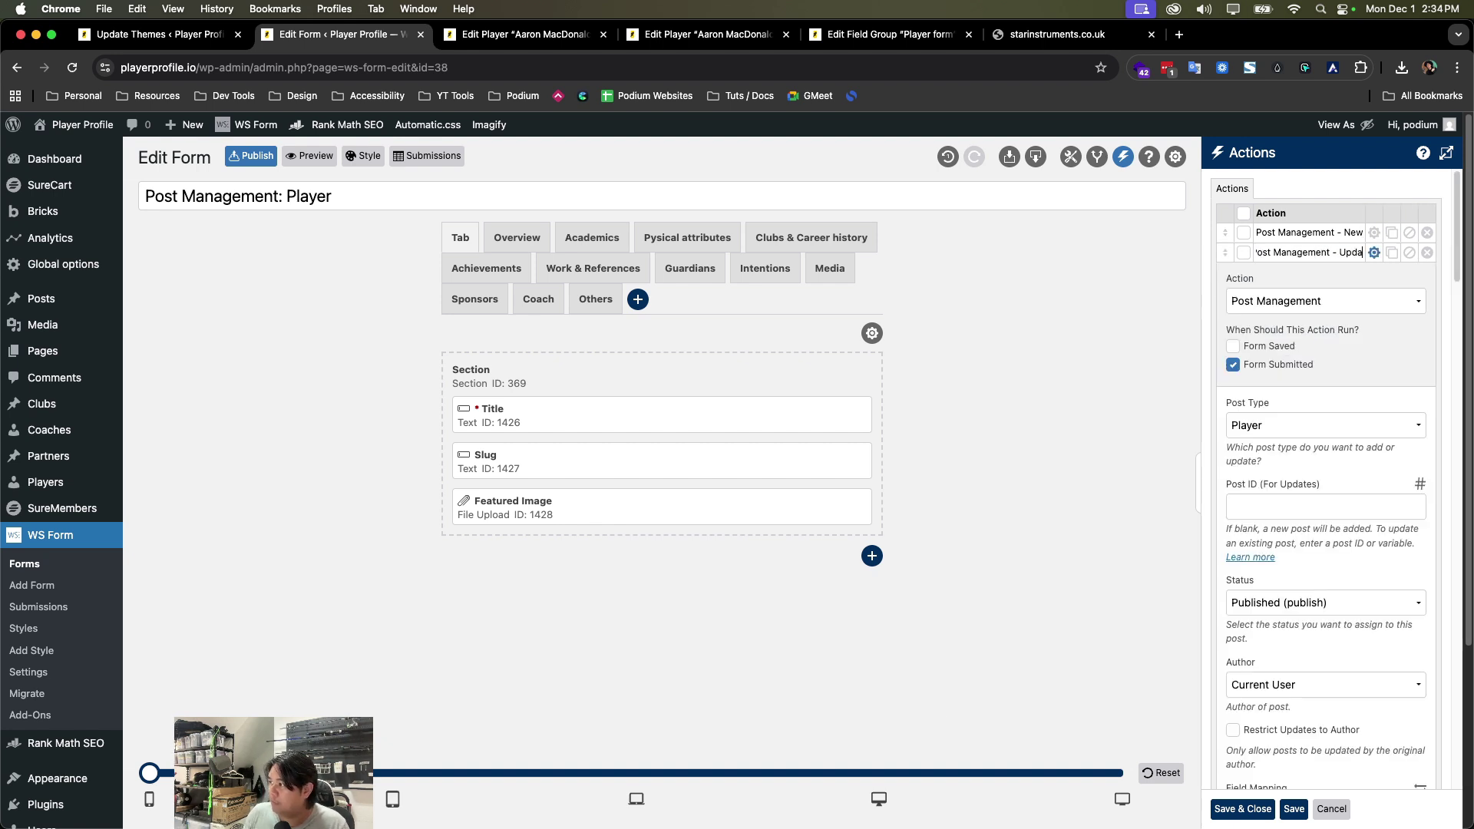
left_click(1375, 253)
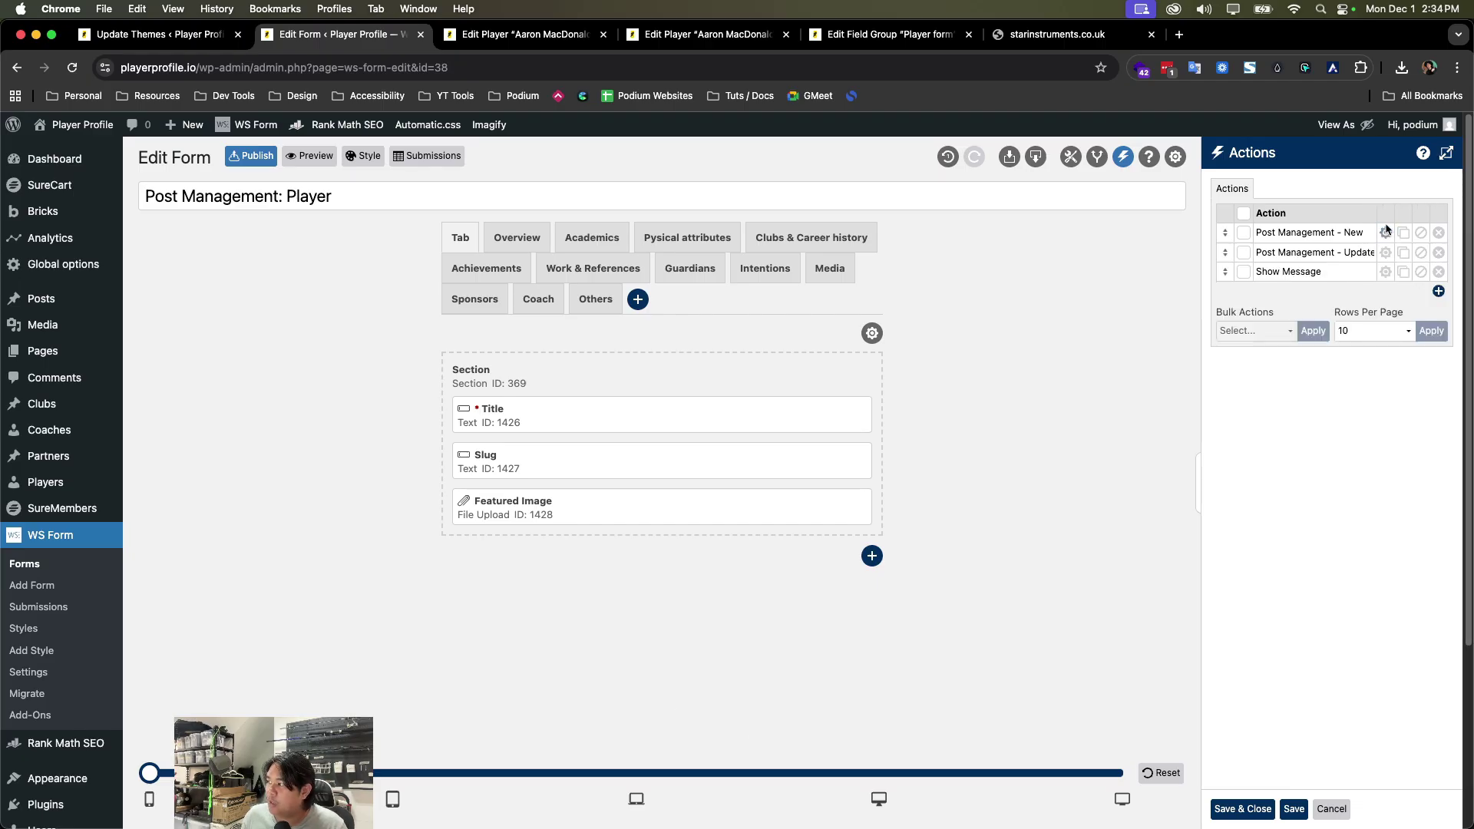
- Open the "Post Management - Update" action and examine its post type, Post ID, status and author settings
left_click(1385, 233)
left_click(1376, 233)
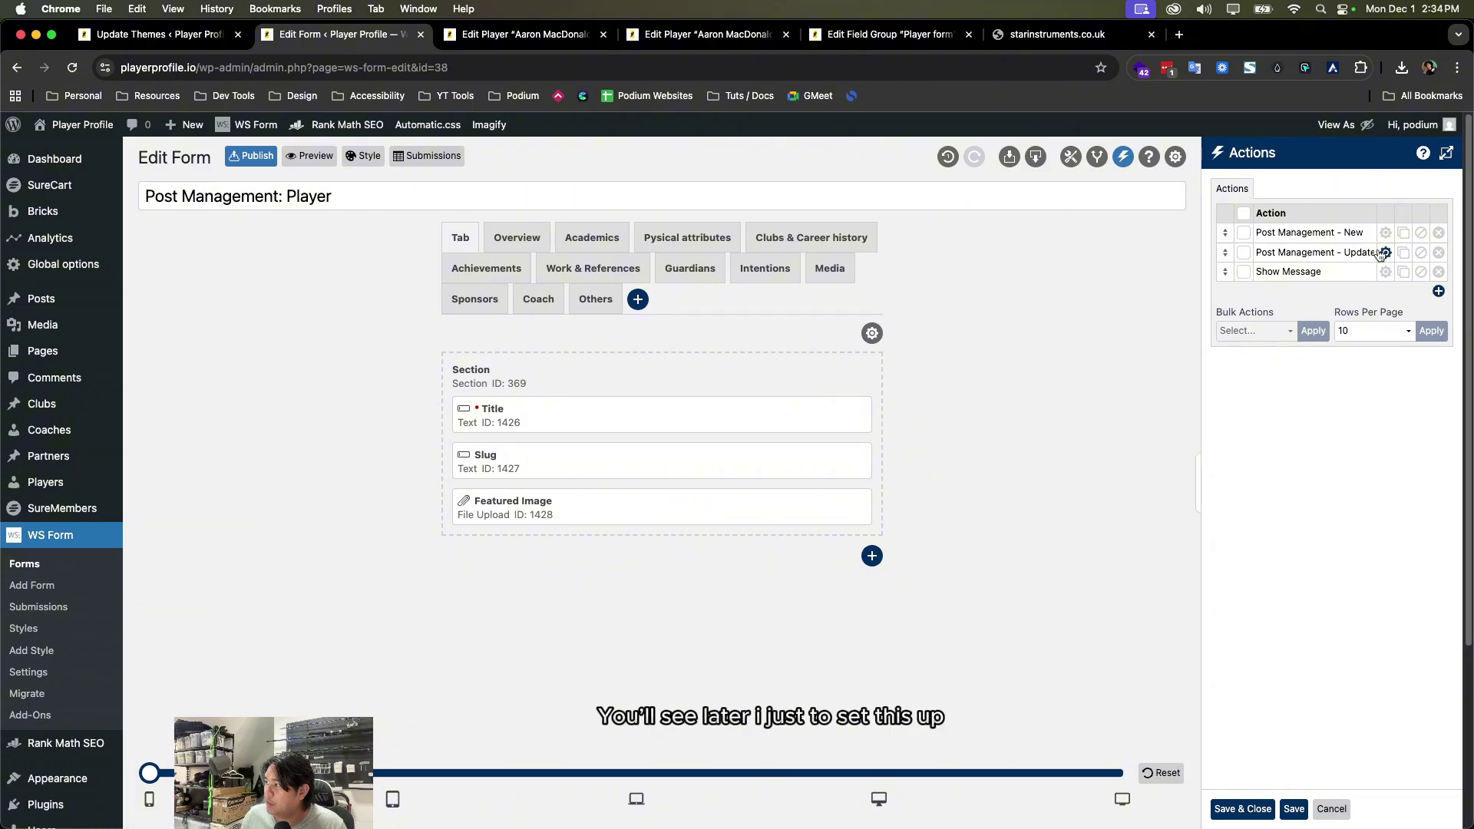
left_click(1384, 253)
scroll(1333, 380, "down", 2)
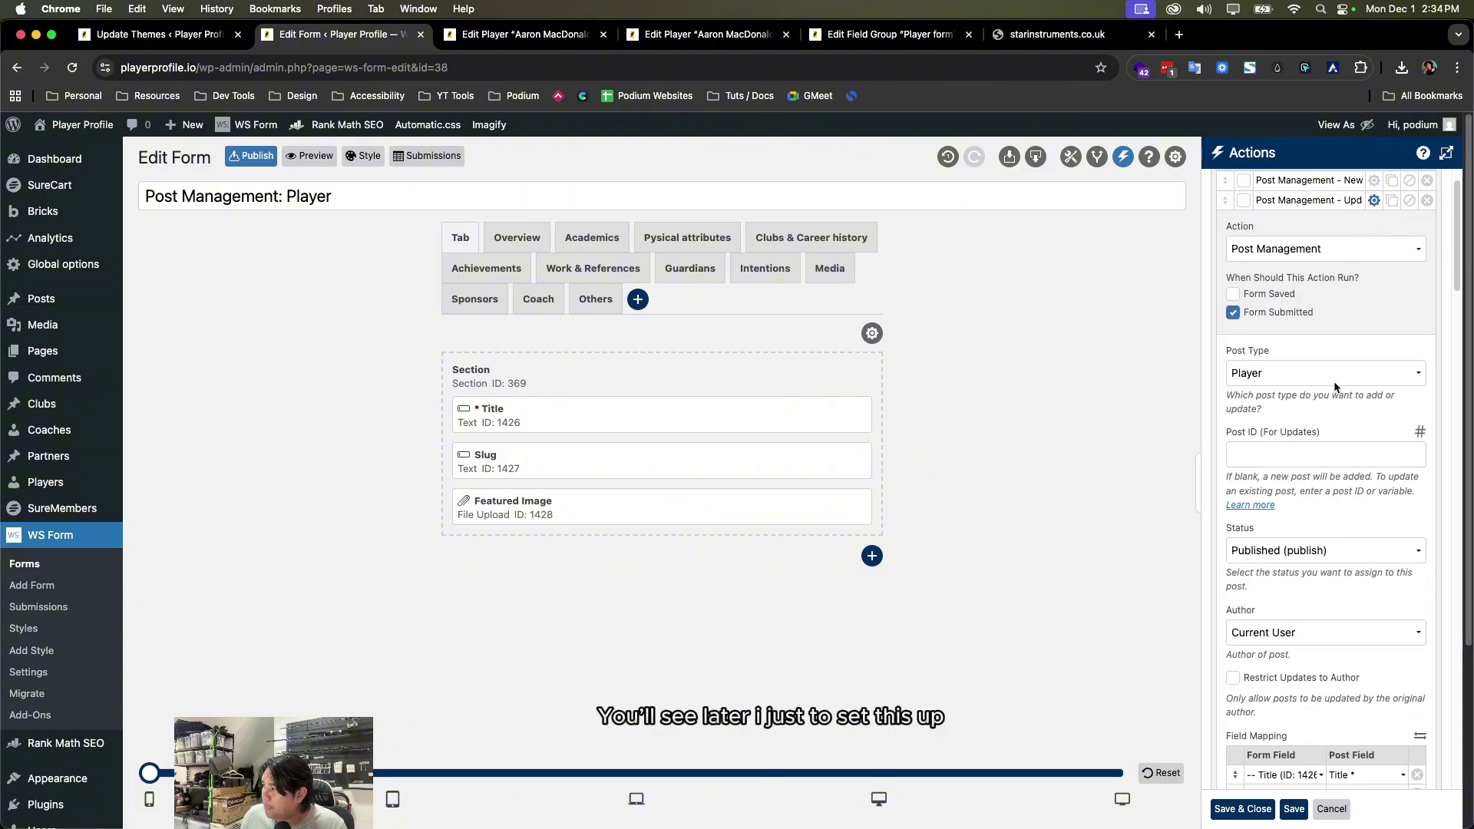
scroll(1333, 381, "up", 2)
scroll(1315, 480, "down", 1)
scroll(1316, 531, "up", 1)
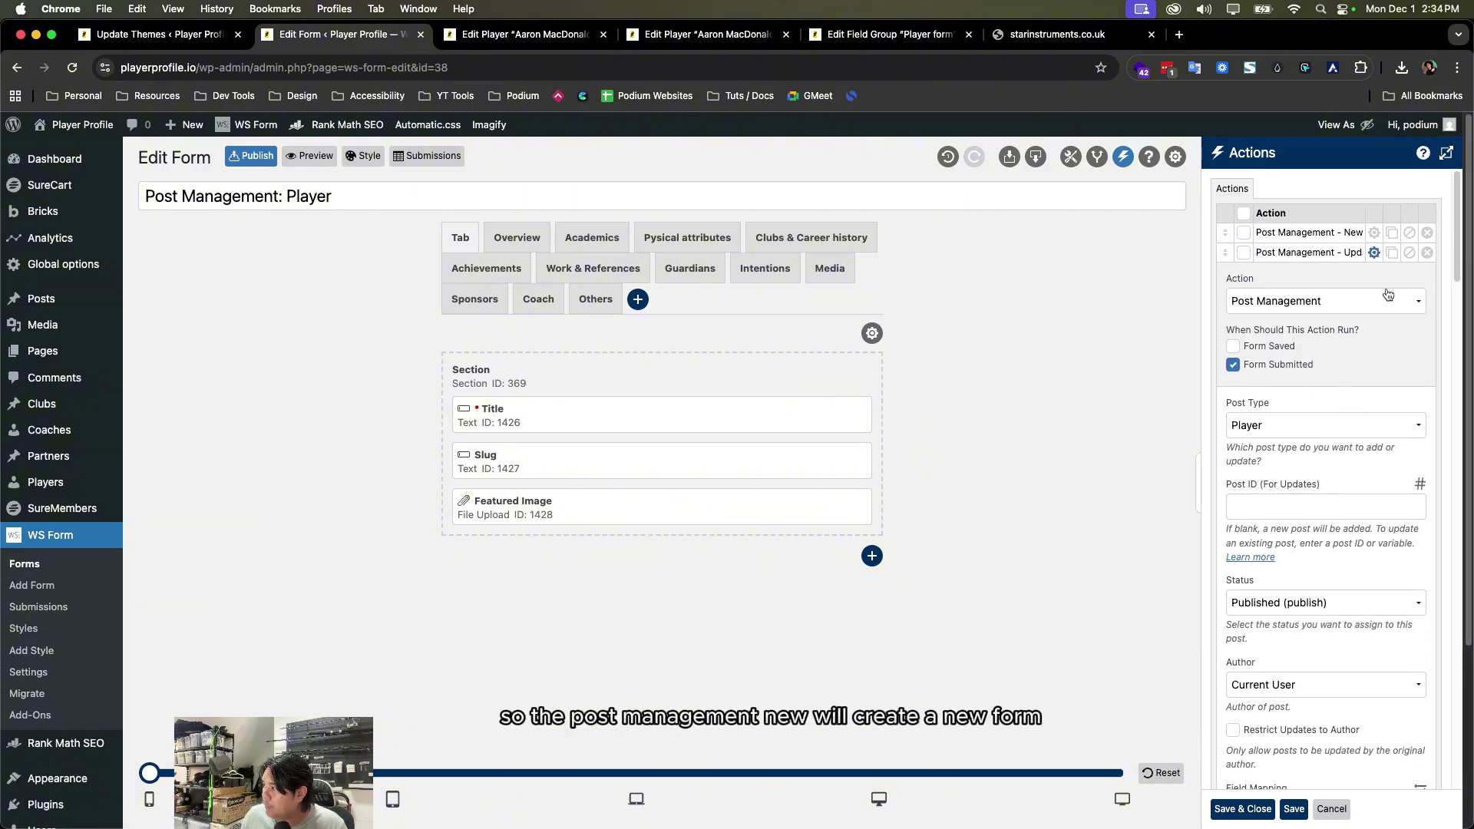
- Open the "Post Management - New" action and check the guidance for its Post ID (For Updates) field, leaving the field blank
left_click(1345, 232)
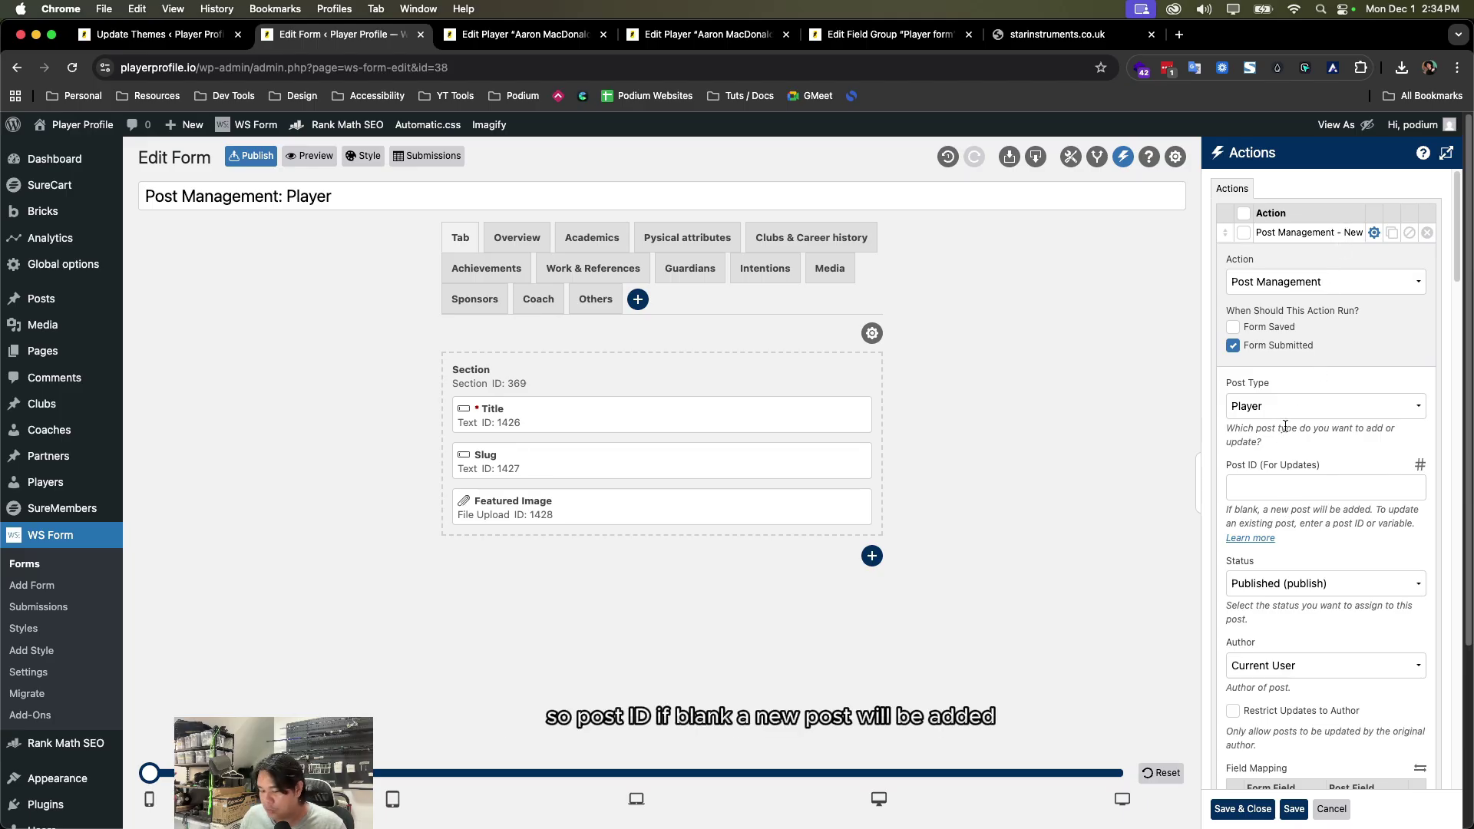
left_click(1384, 494)
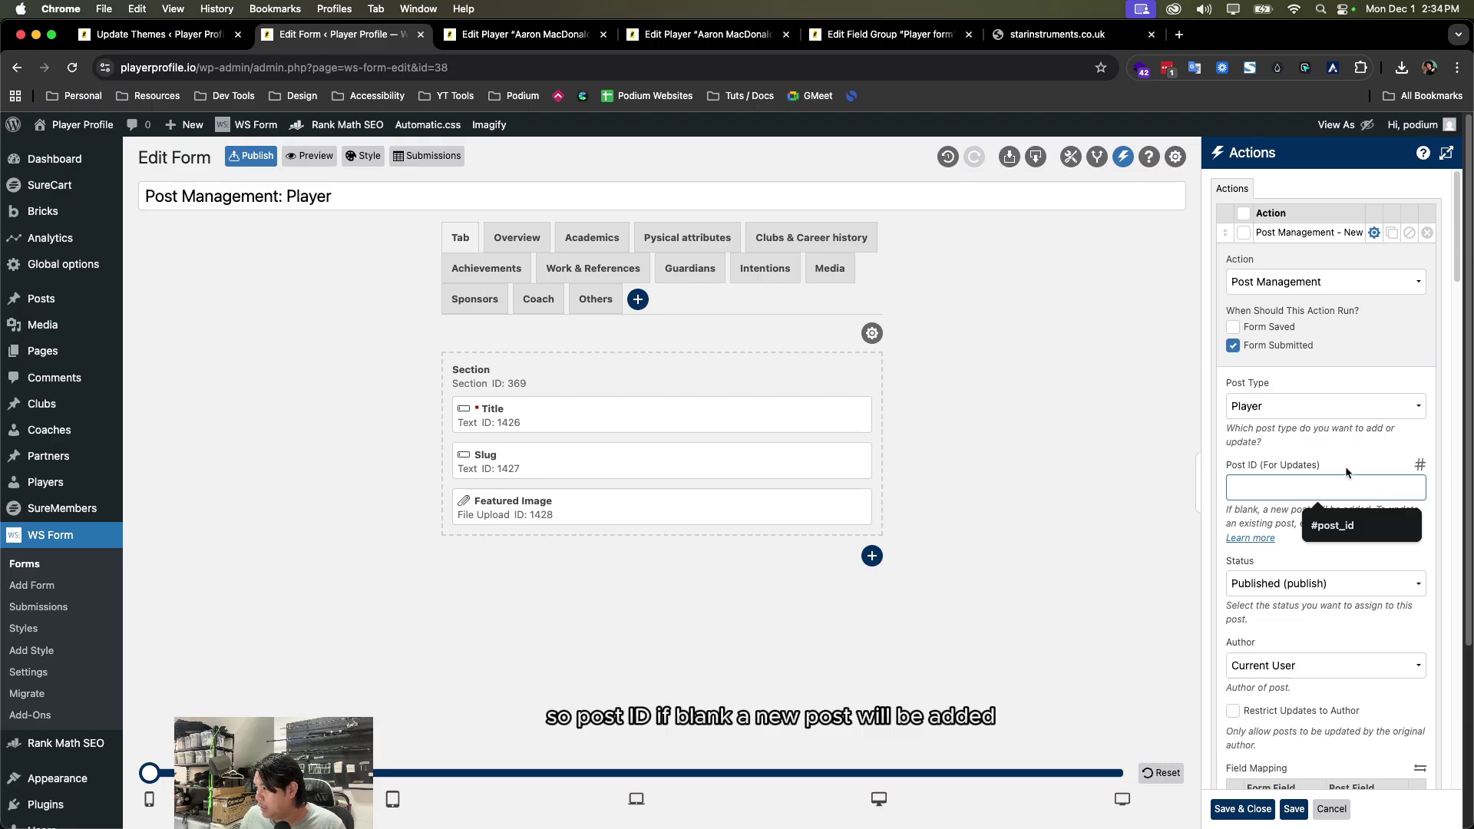
left_click(1256, 514)
left_click_drag(1269, 510, 1365, 518)
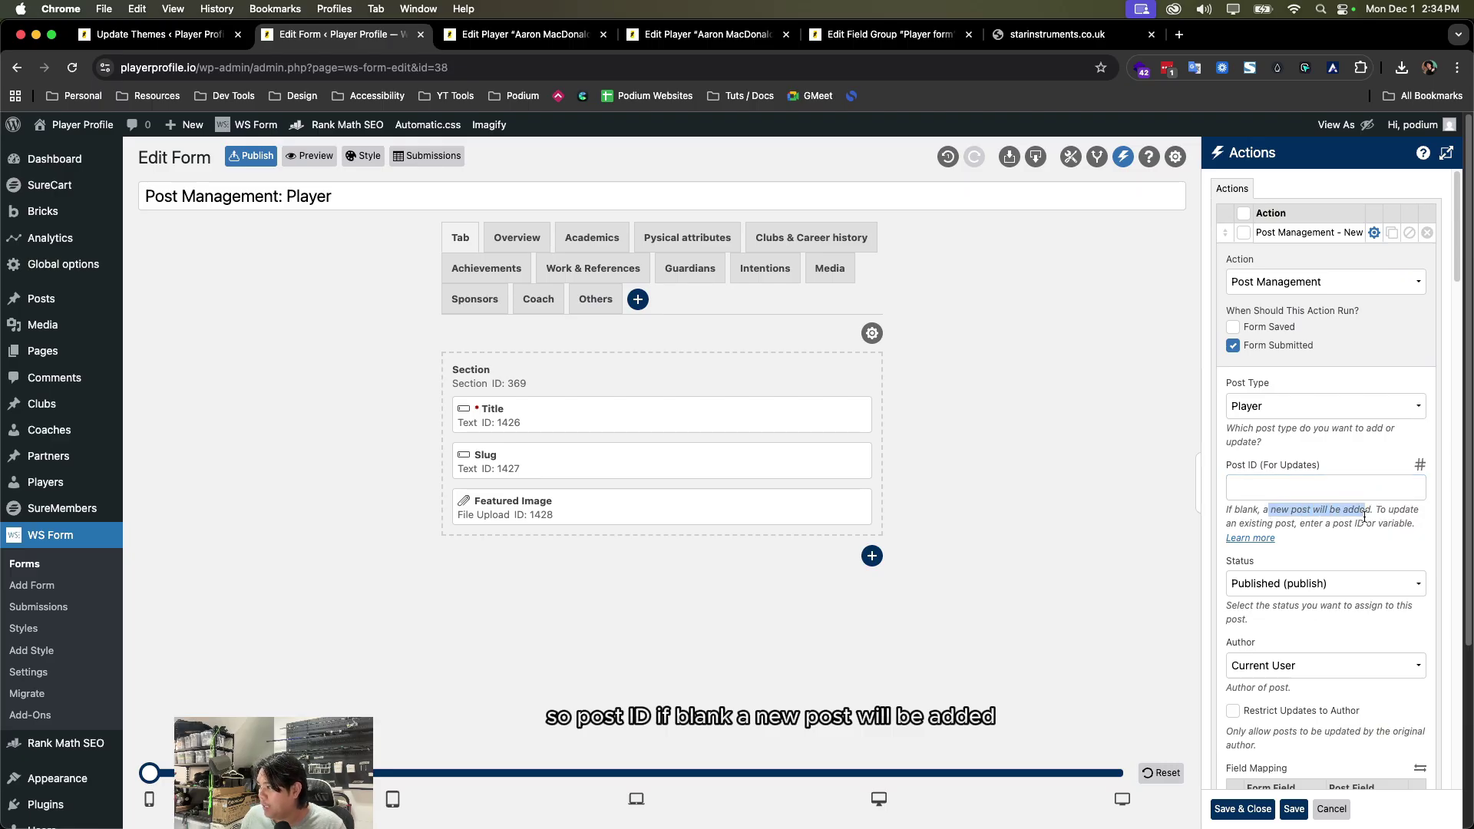
left_click(1361, 509)
left_click(1303, 491)
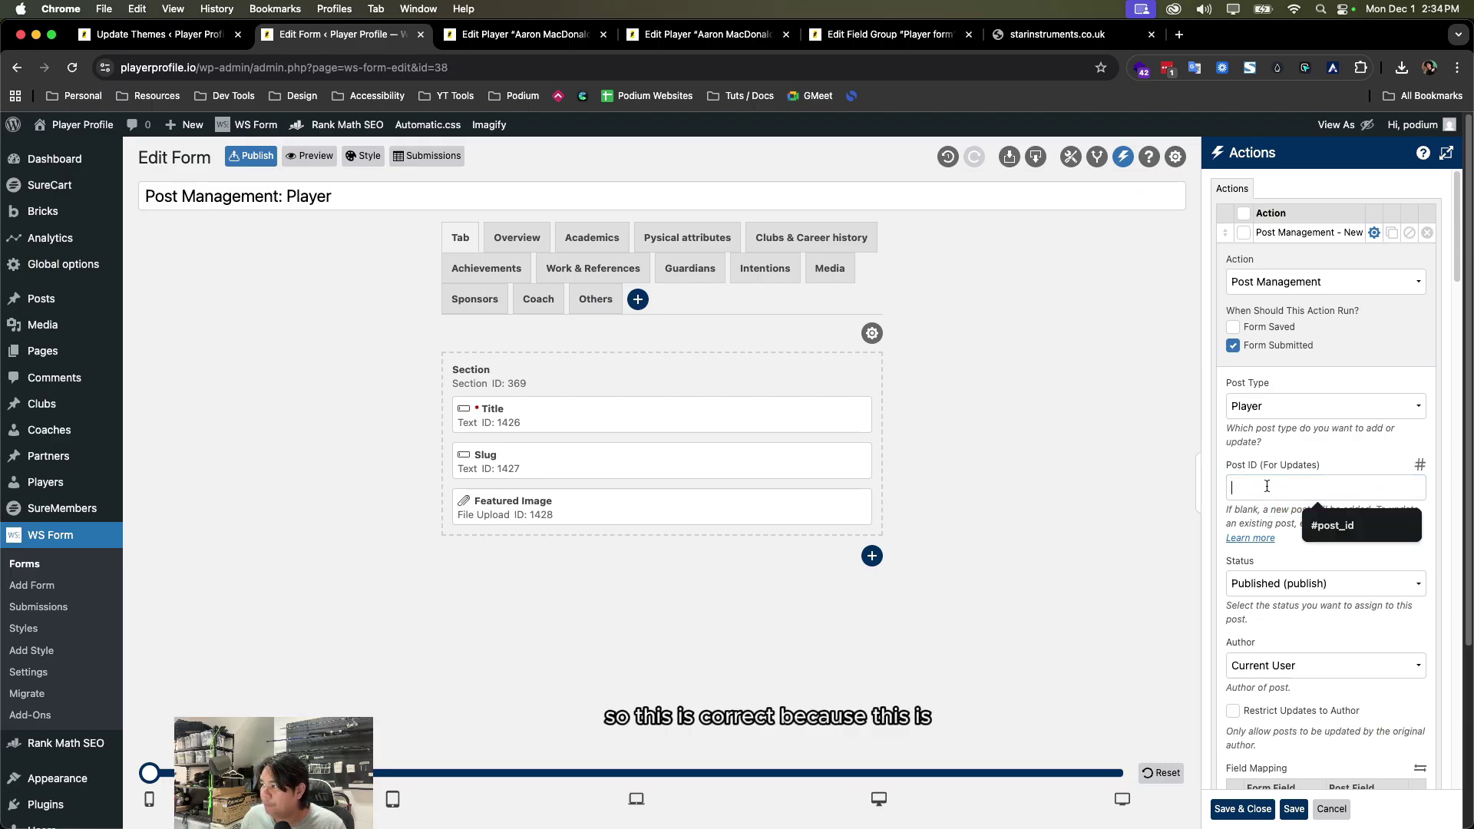
- Collapse the "Post Management - New" action and open the settings of the "Post Management - Update" action
left_click(1373, 233)
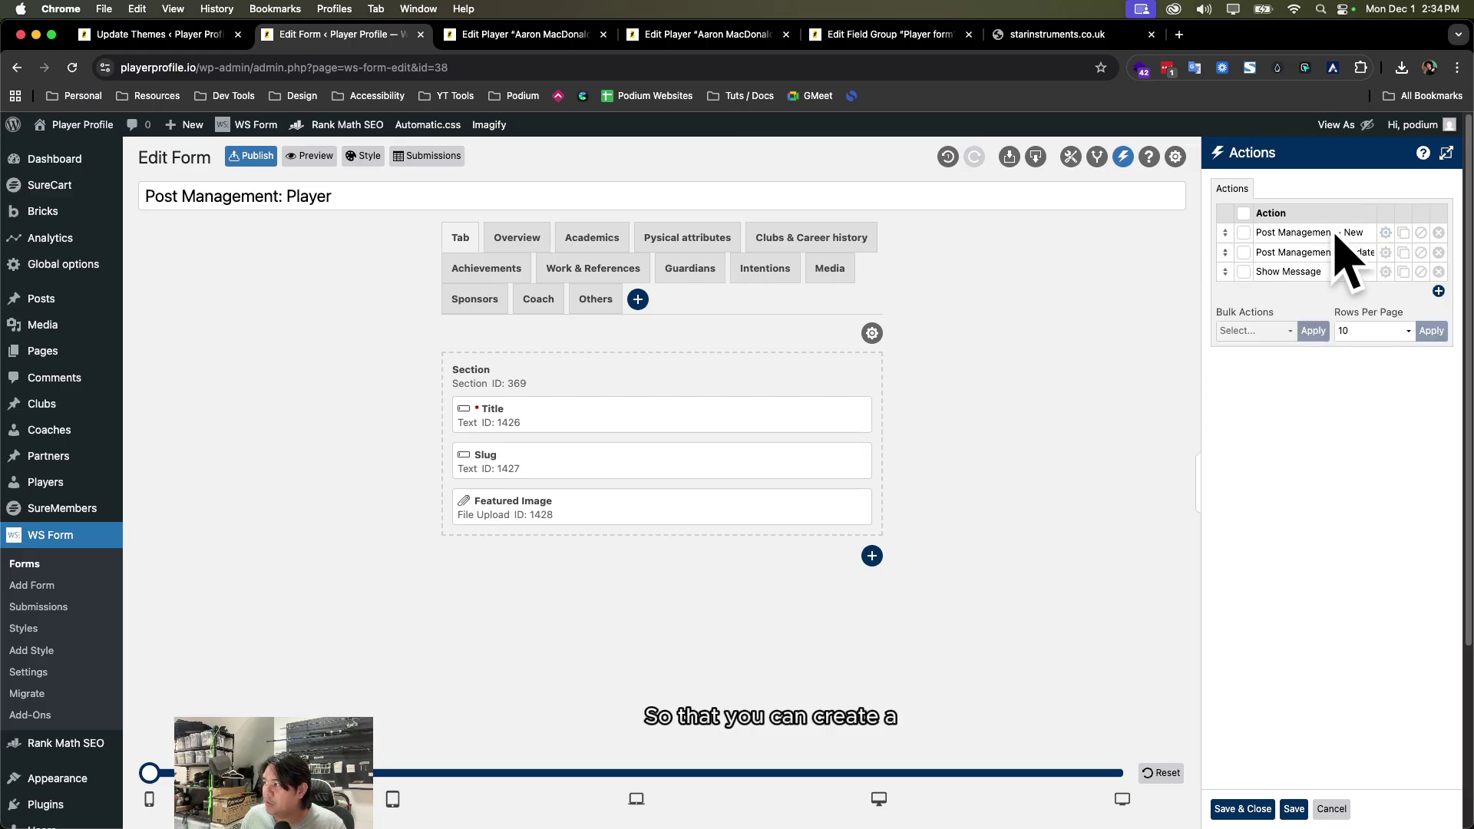
left_click_drag(1361, 232, 1254, 234)
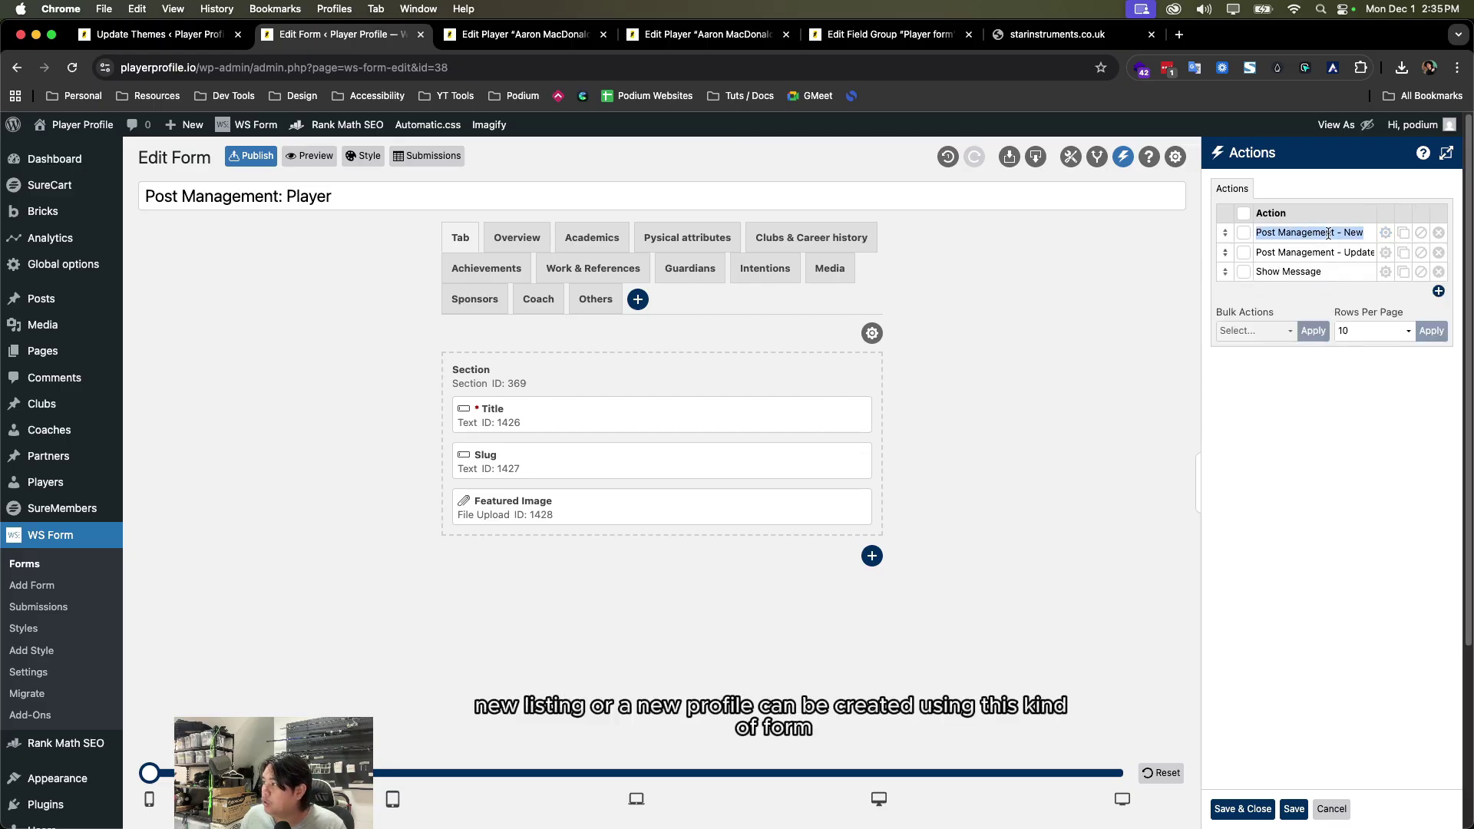
left_click(1375, 230)
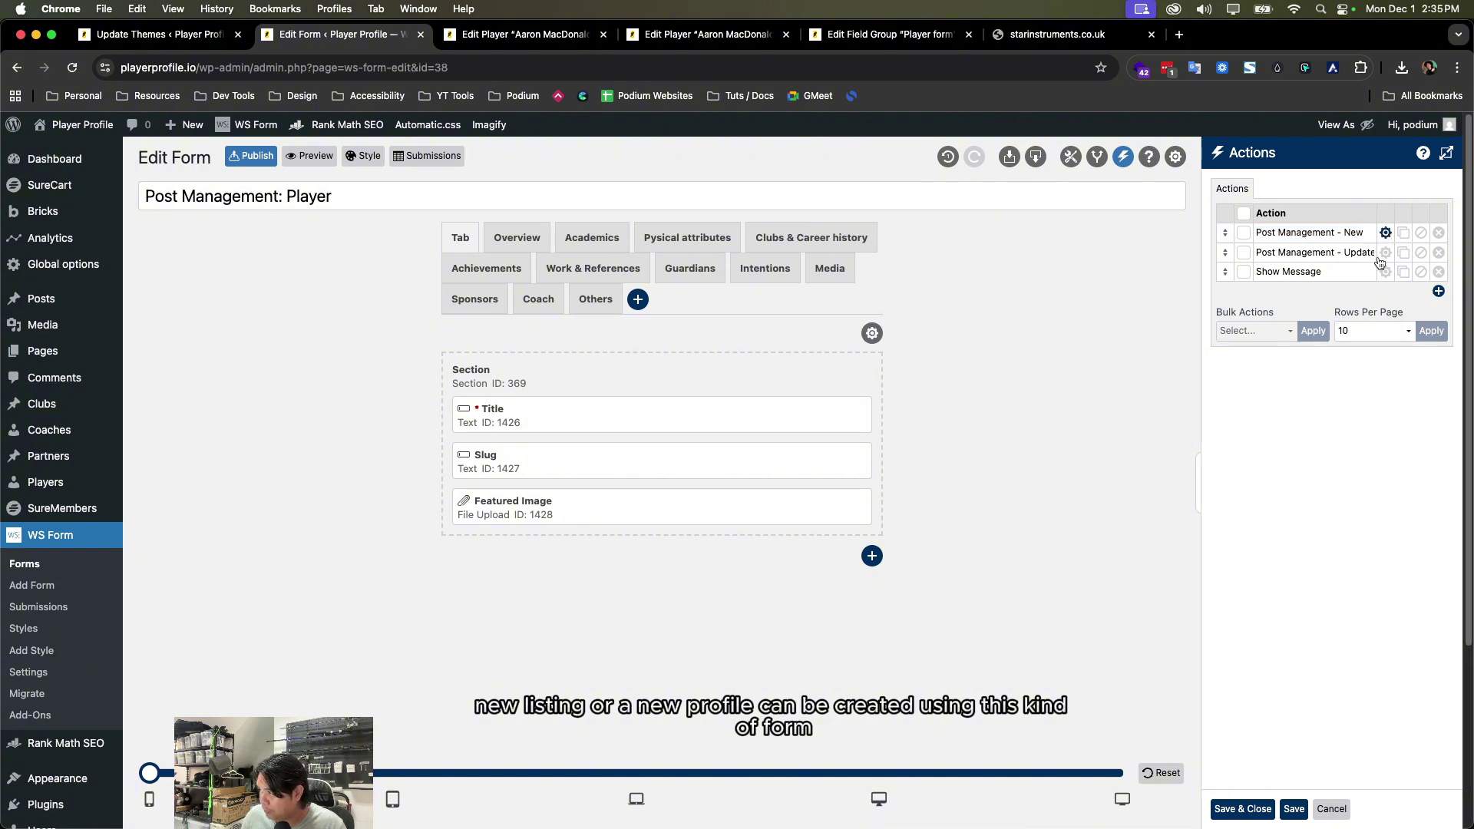
left_click(1386, 252)
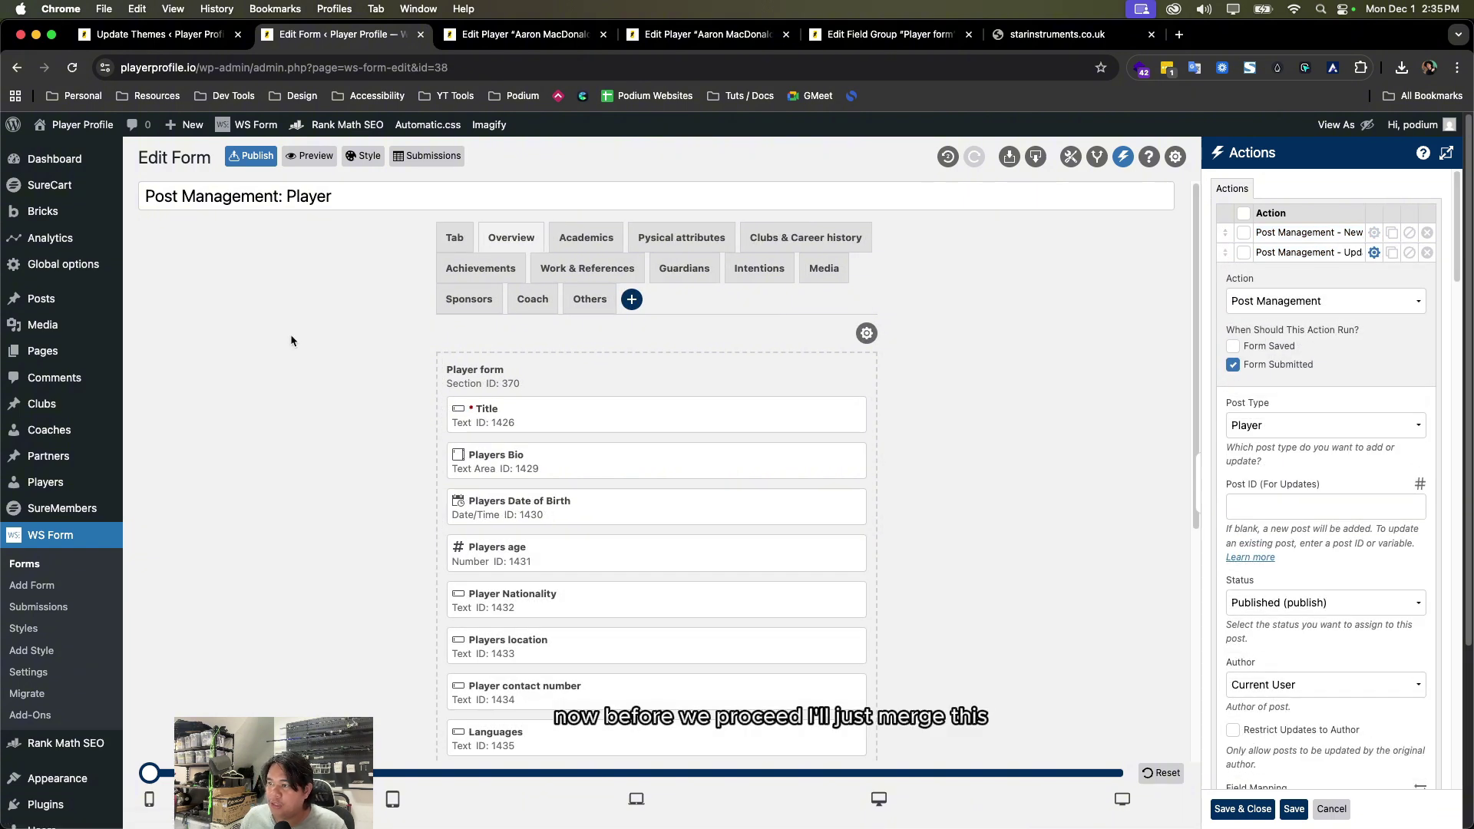
- Move the Slug and Featured Image fields from the first form tab into the Overview tab's Player form section, below Title
left_click(455, 241)
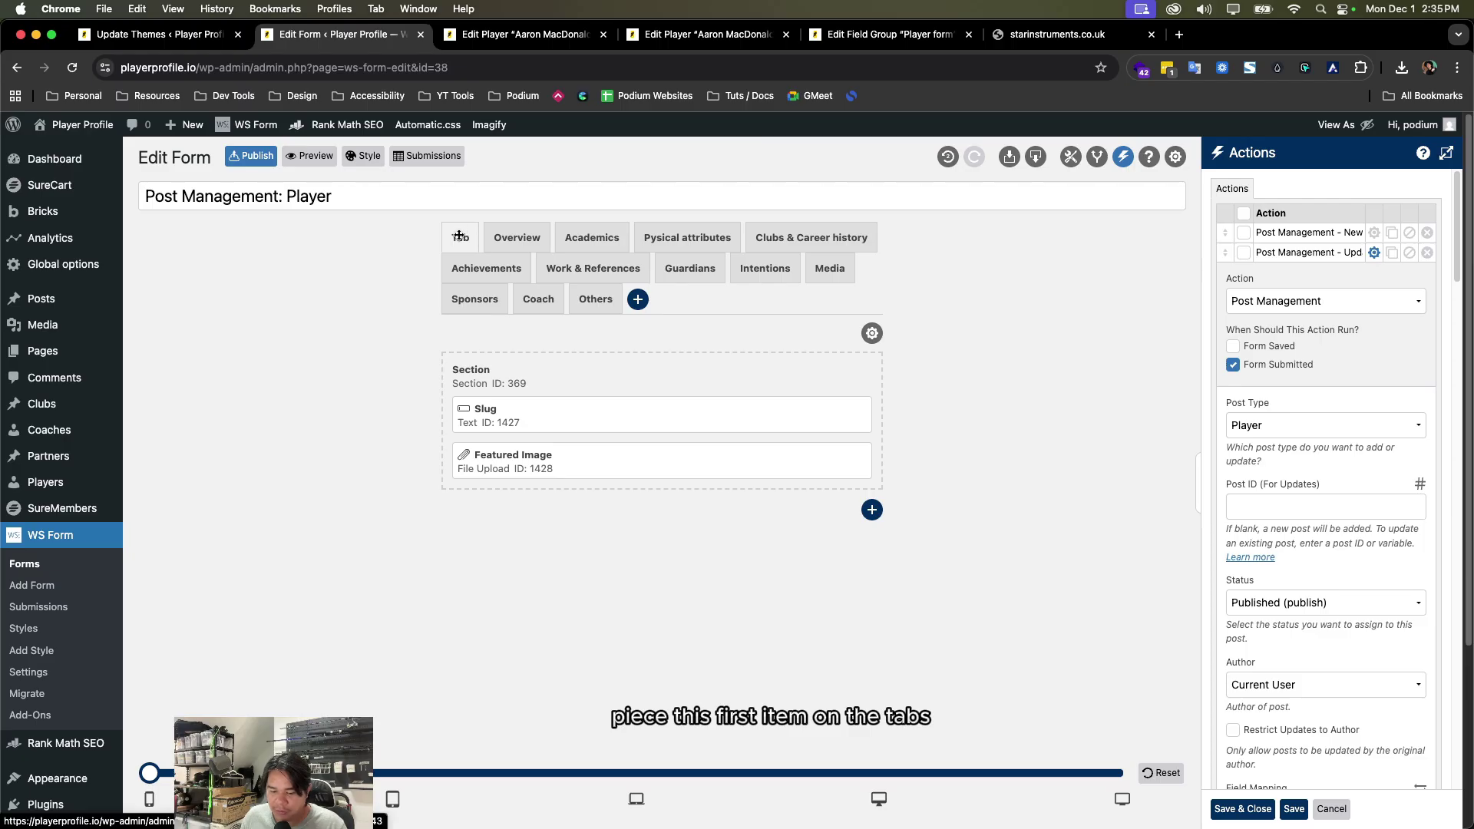
left_click_drag(492, 410, 492, 231)
left_click_drag(341, 138, 533, 467)
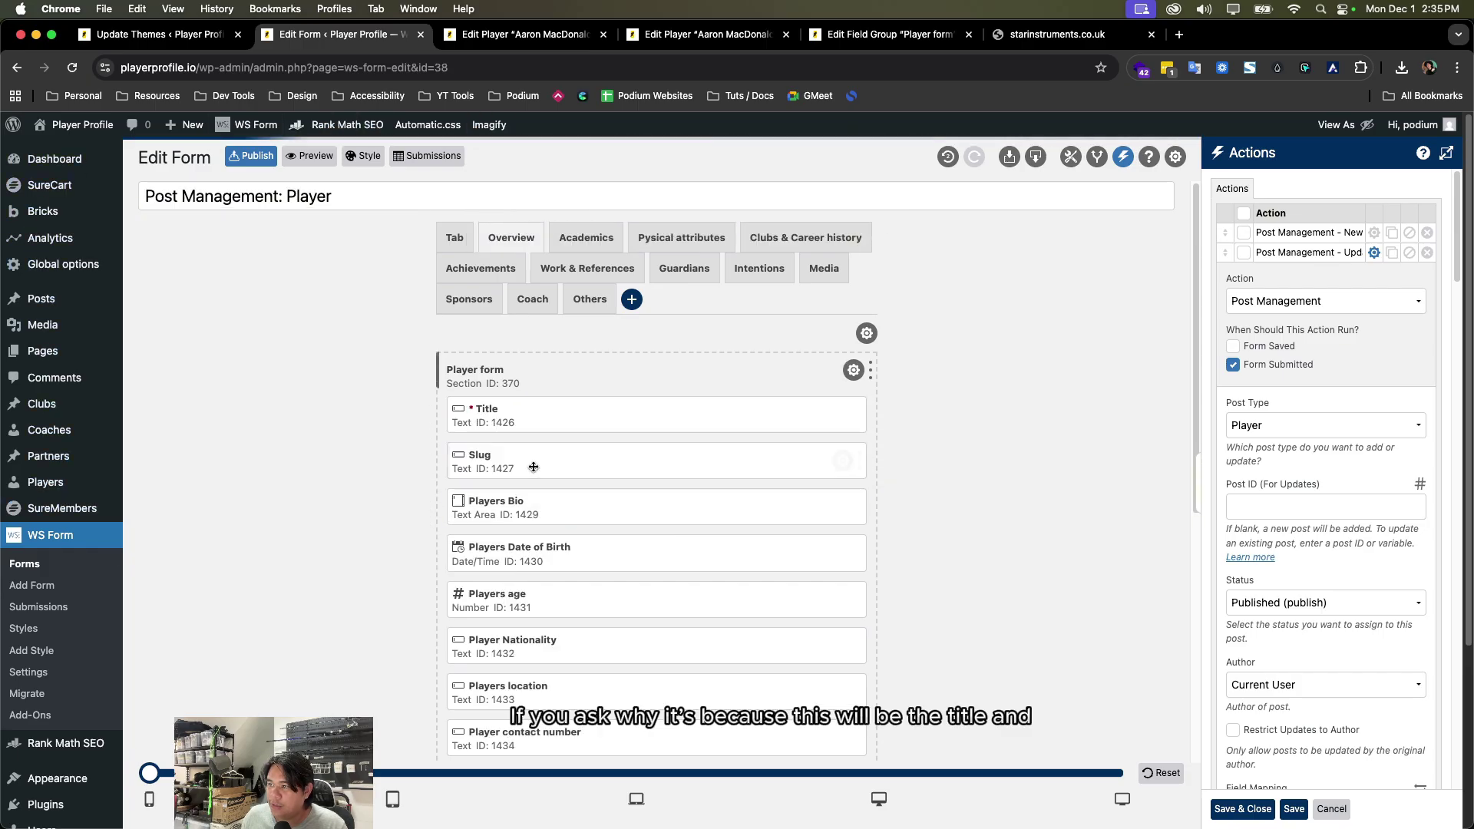
left_click(451, 241)
left_click_drag(519, 414, 573, 503)
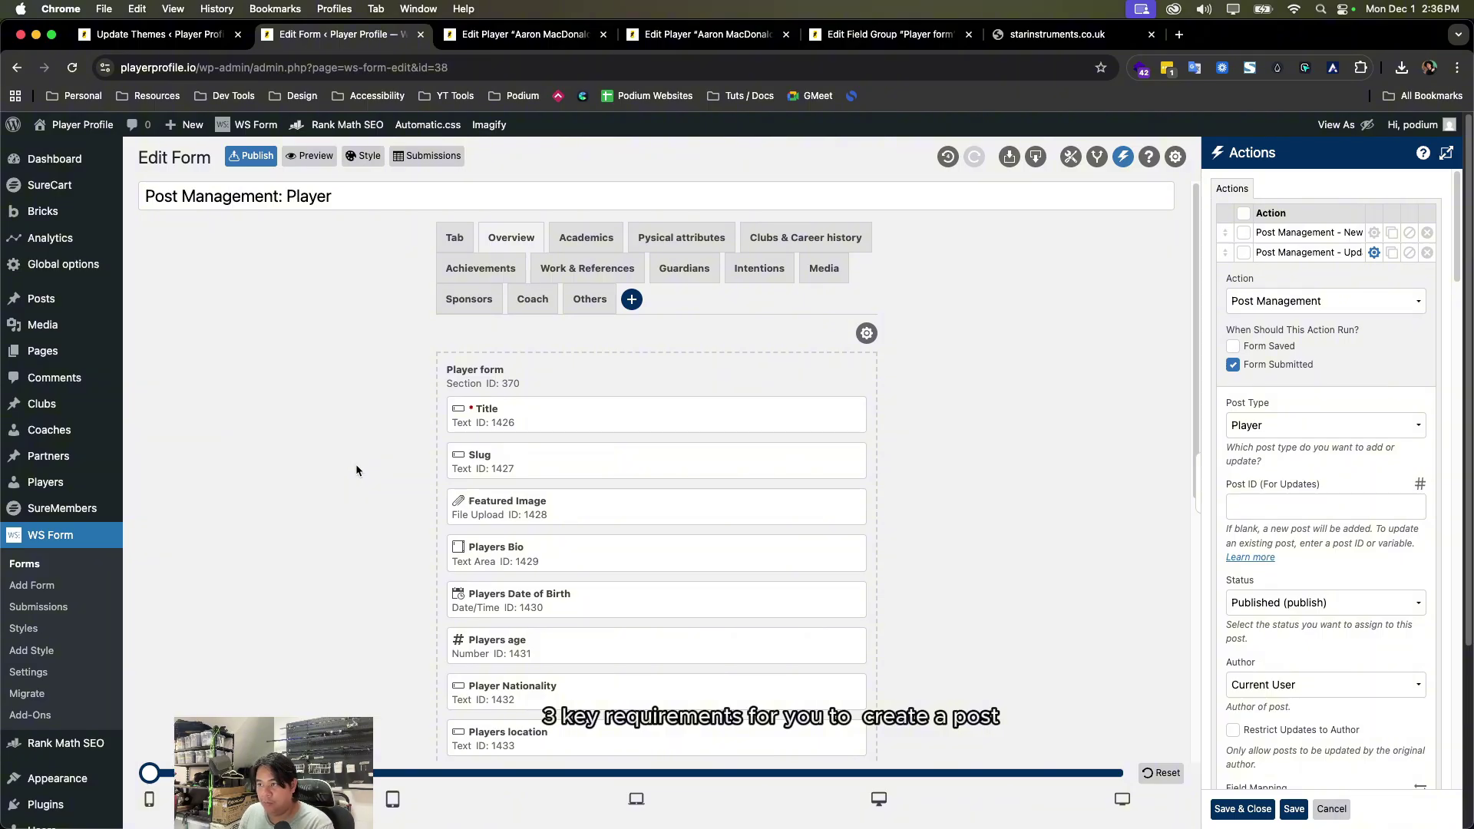
- Delete the emptied first form tab labelled "Tab" and confirm its removal
left_click(454, 237)
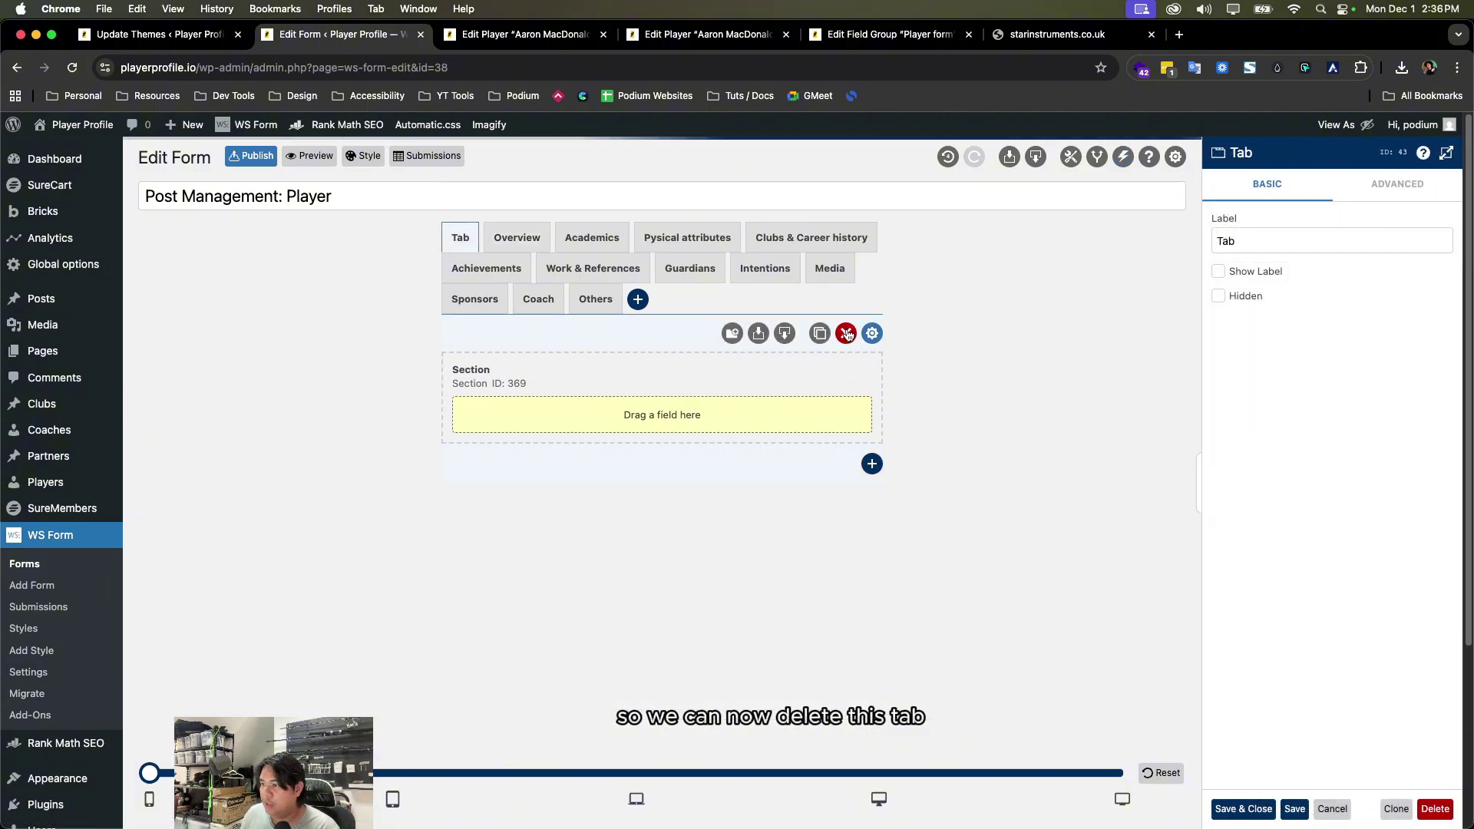
left_click(846, 332)
left_click(704, 293)
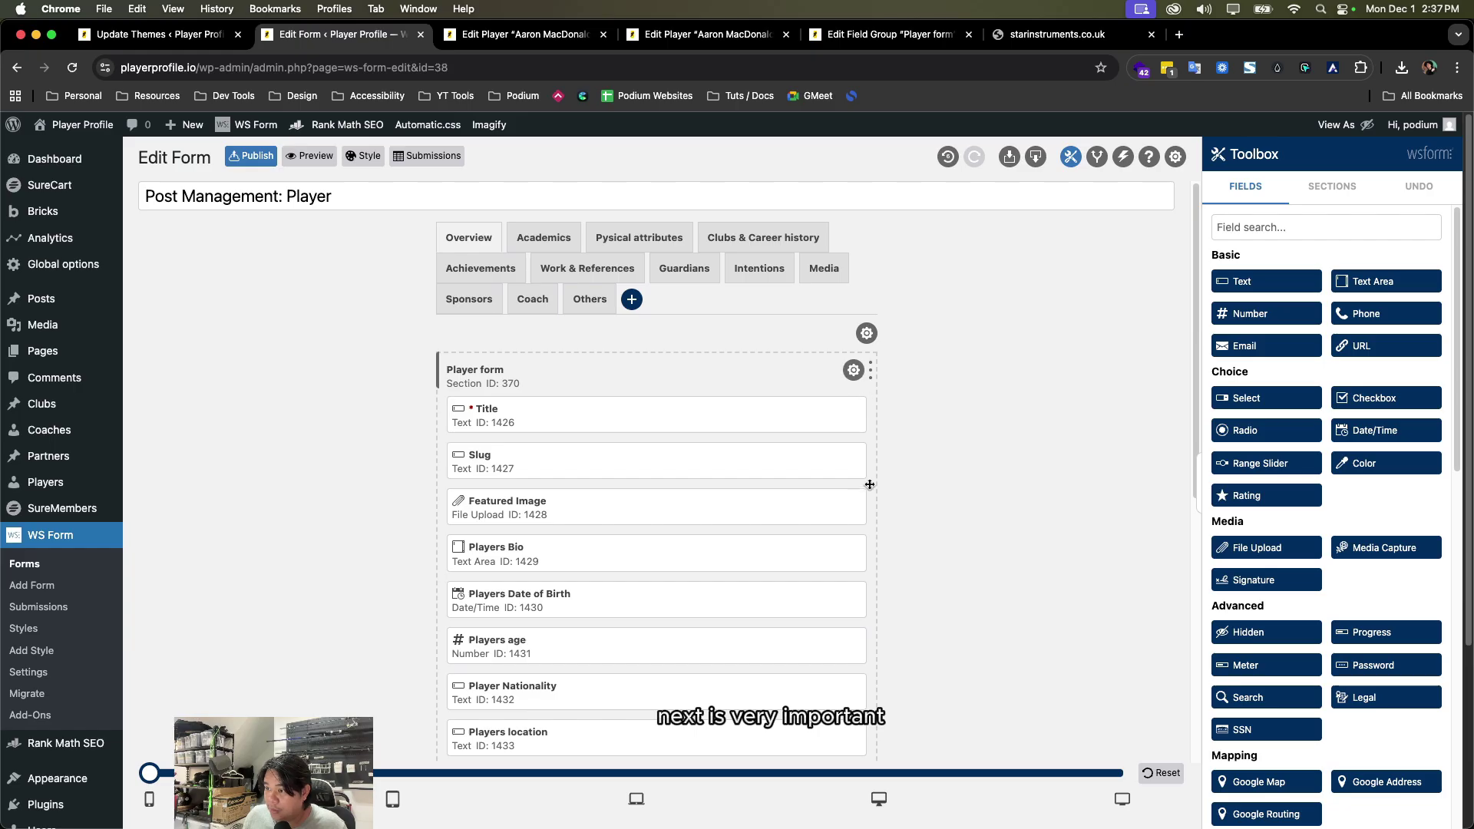
- Find the Hidden field type and add one directly below Slug in the Player form section
left_click(842, 461)
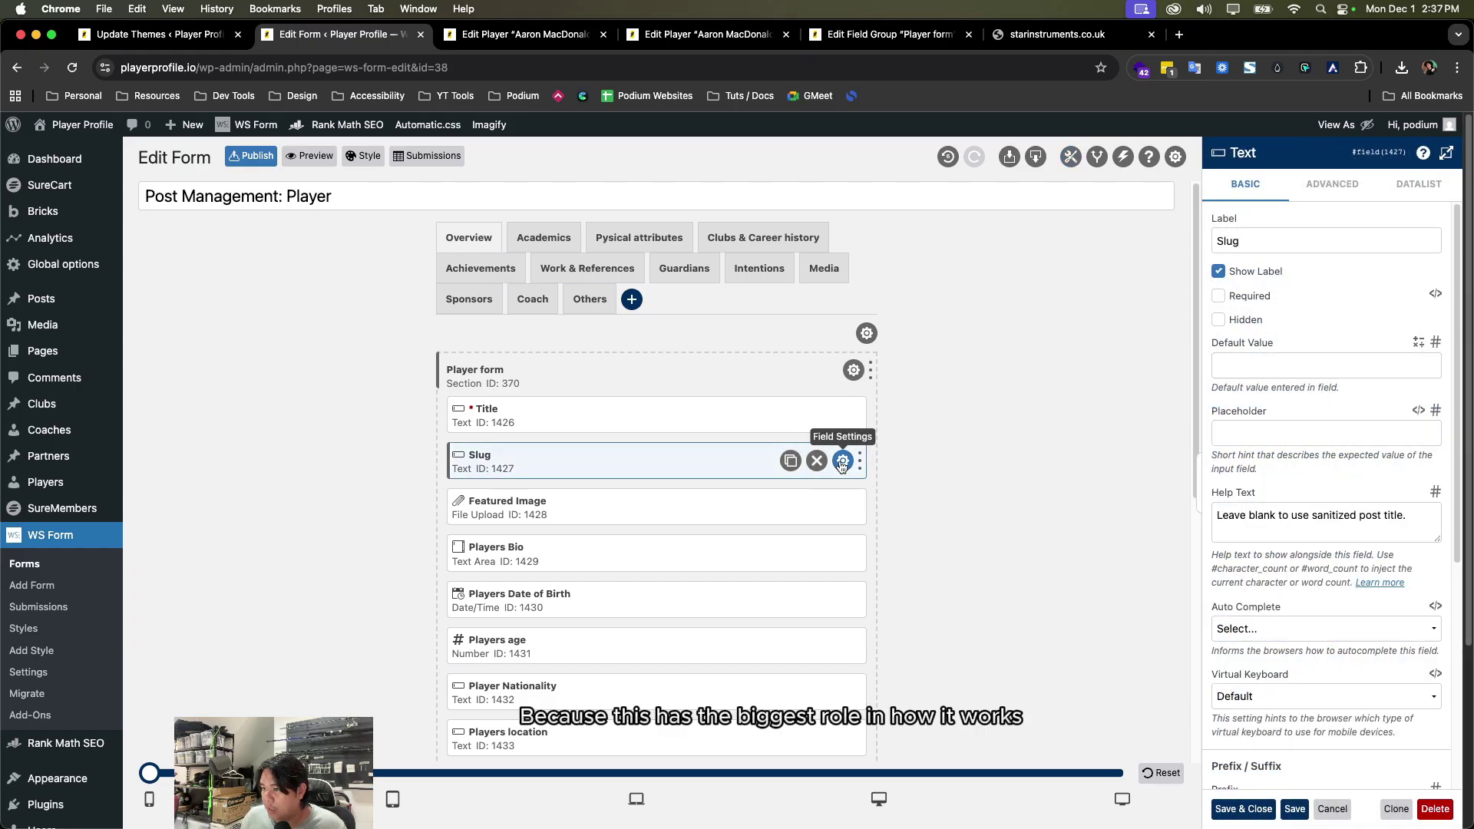
left_click(843, 460)
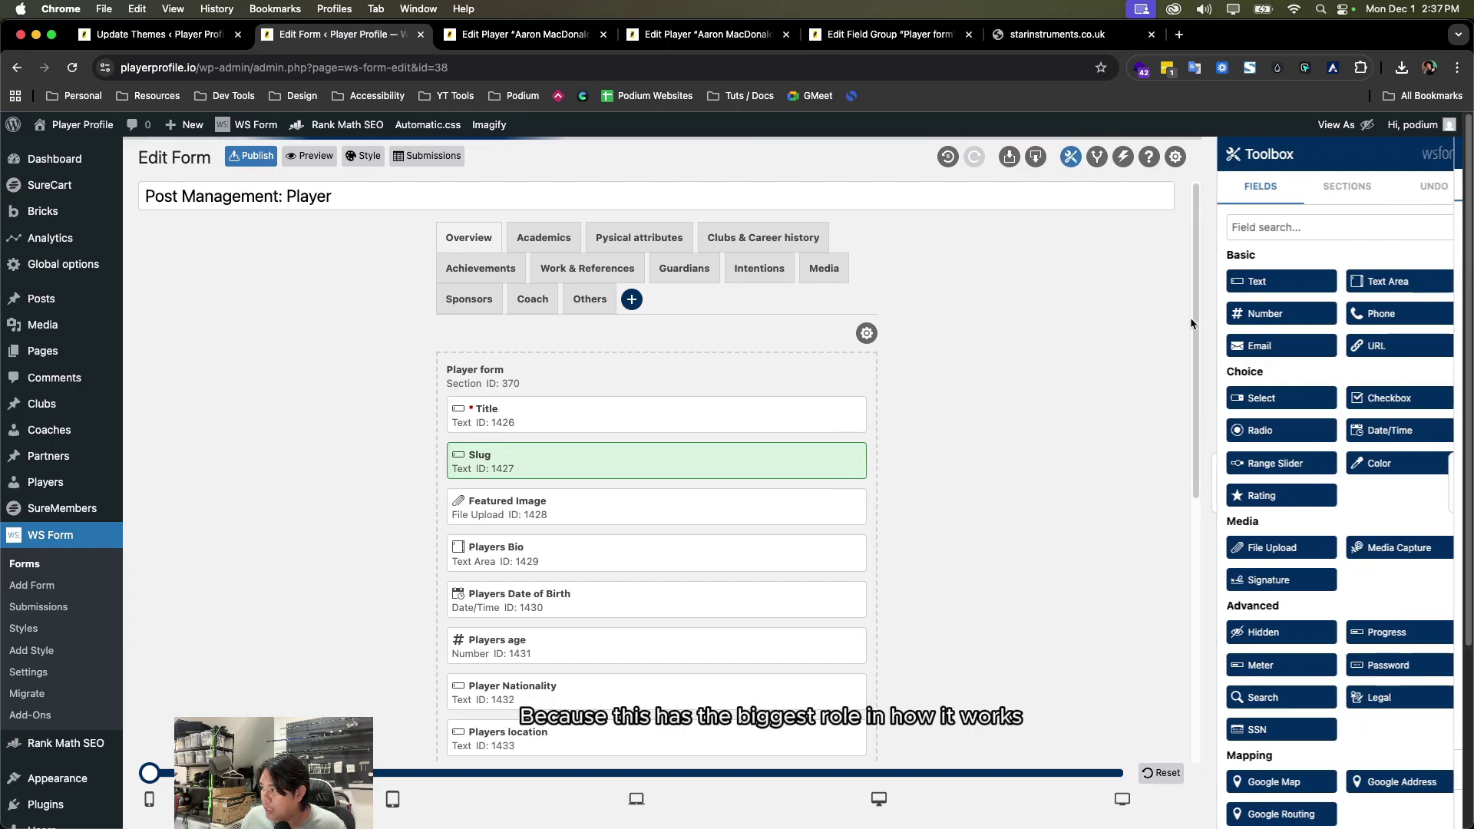
left_click(1276, 230)
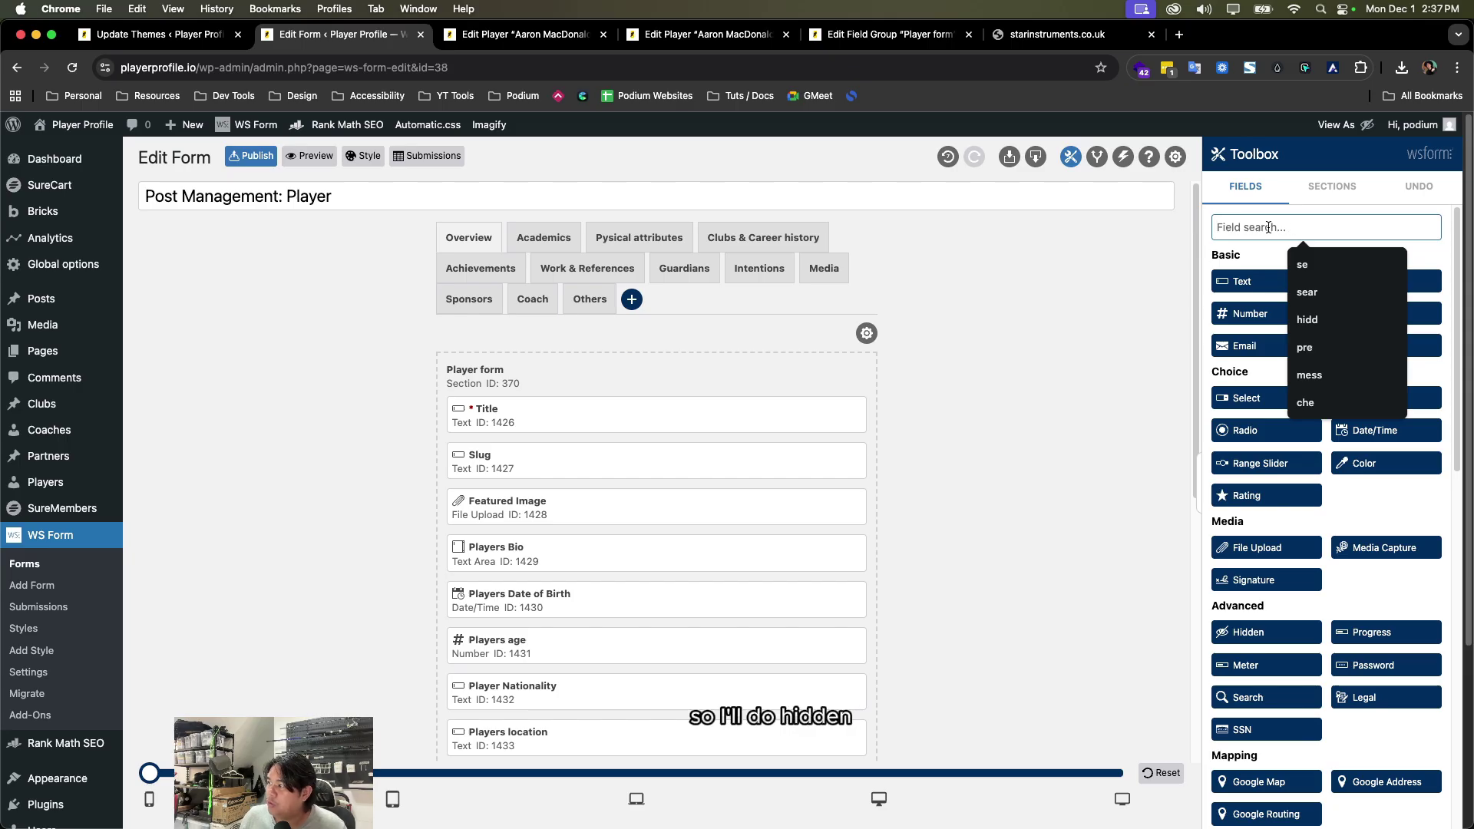
type("hid")
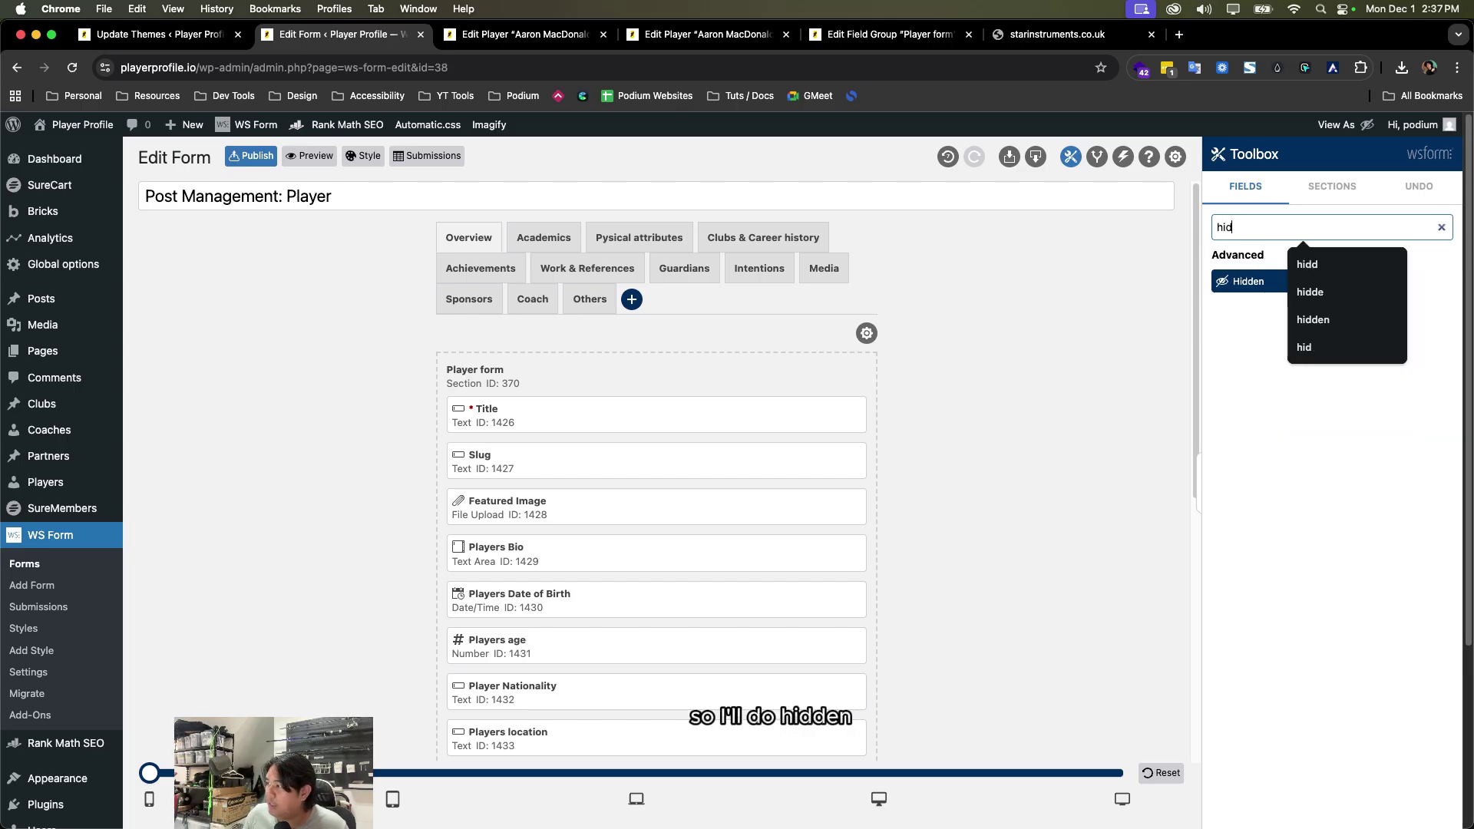
left_click_drag(1250, 284, 616, 515)
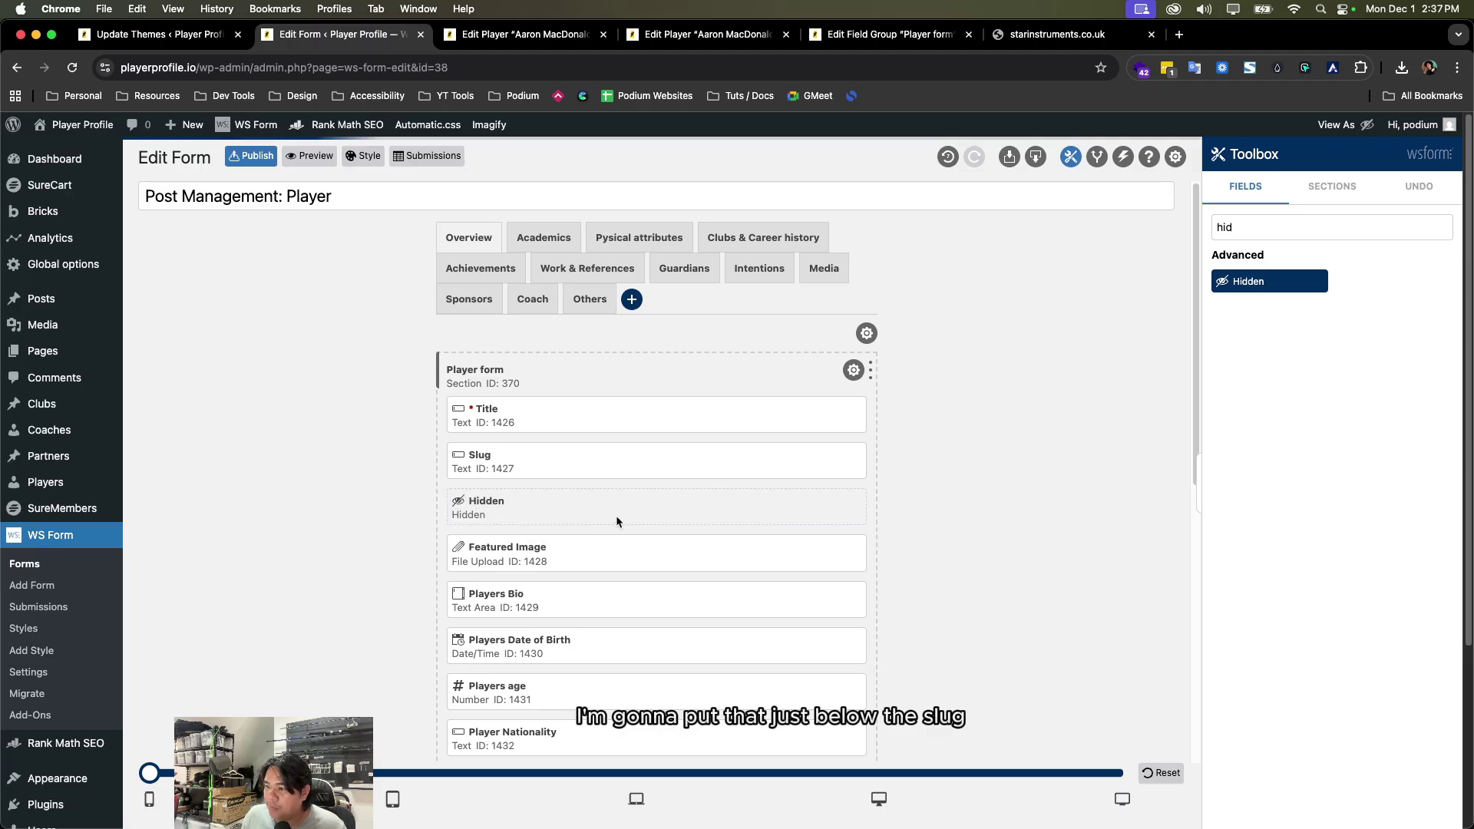
double_click(483, 509)
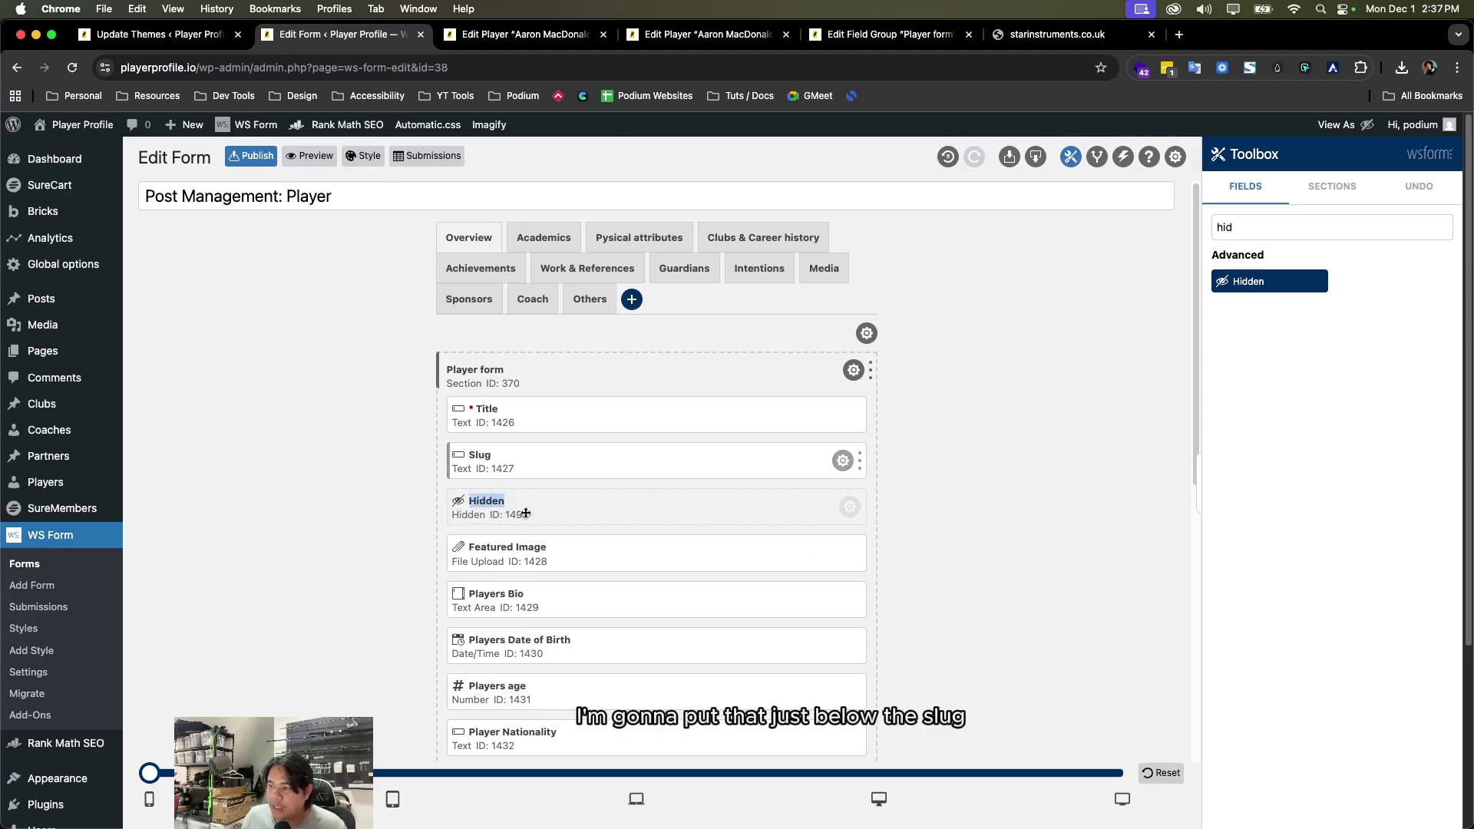
- Set the Slug field to Hidden and enable Always Include in Actions for it
left_click(829, 461)
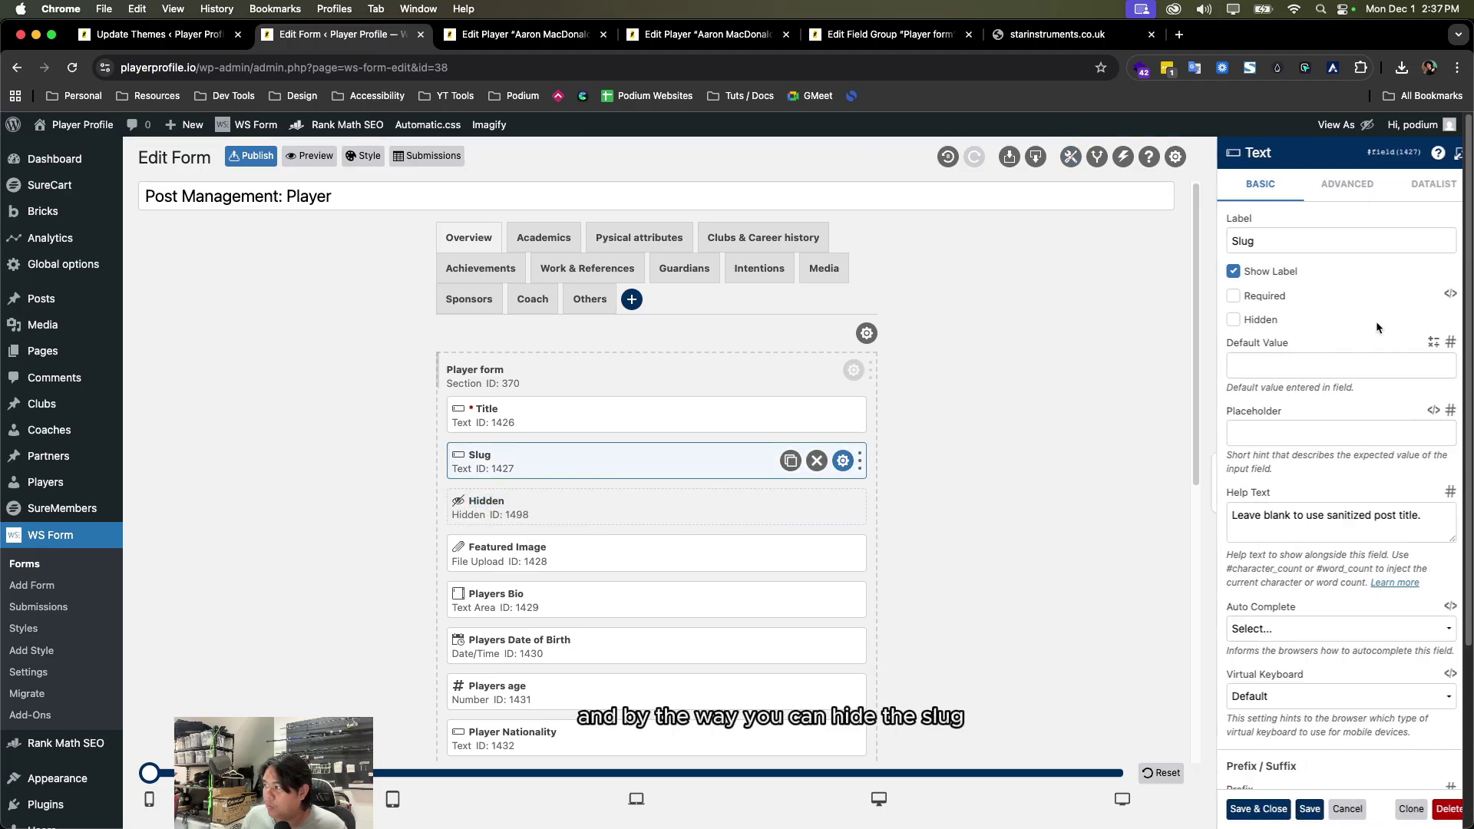
left_click(1219, 320)
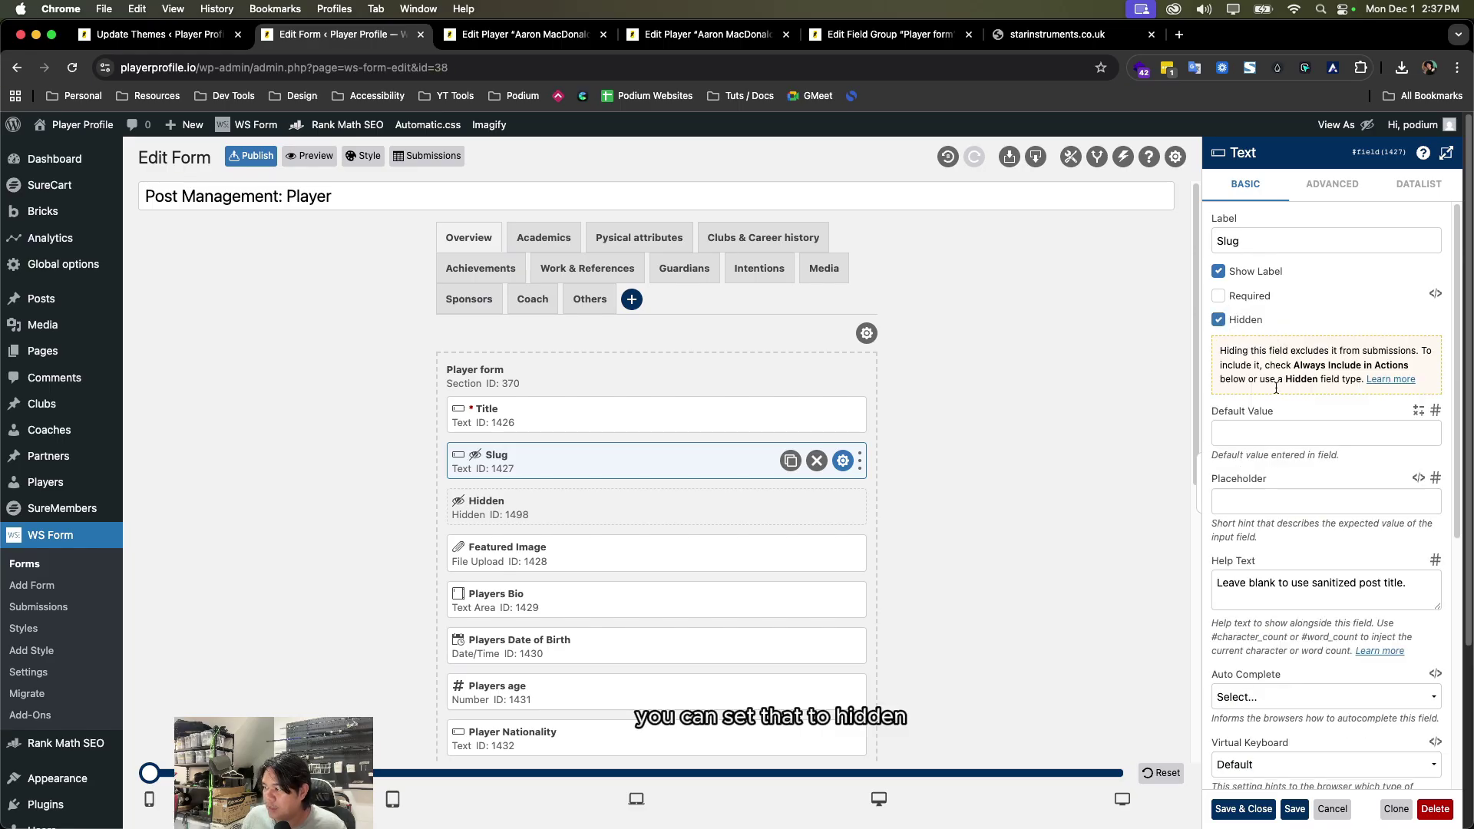
scroll(1269, 427, "down", 5)
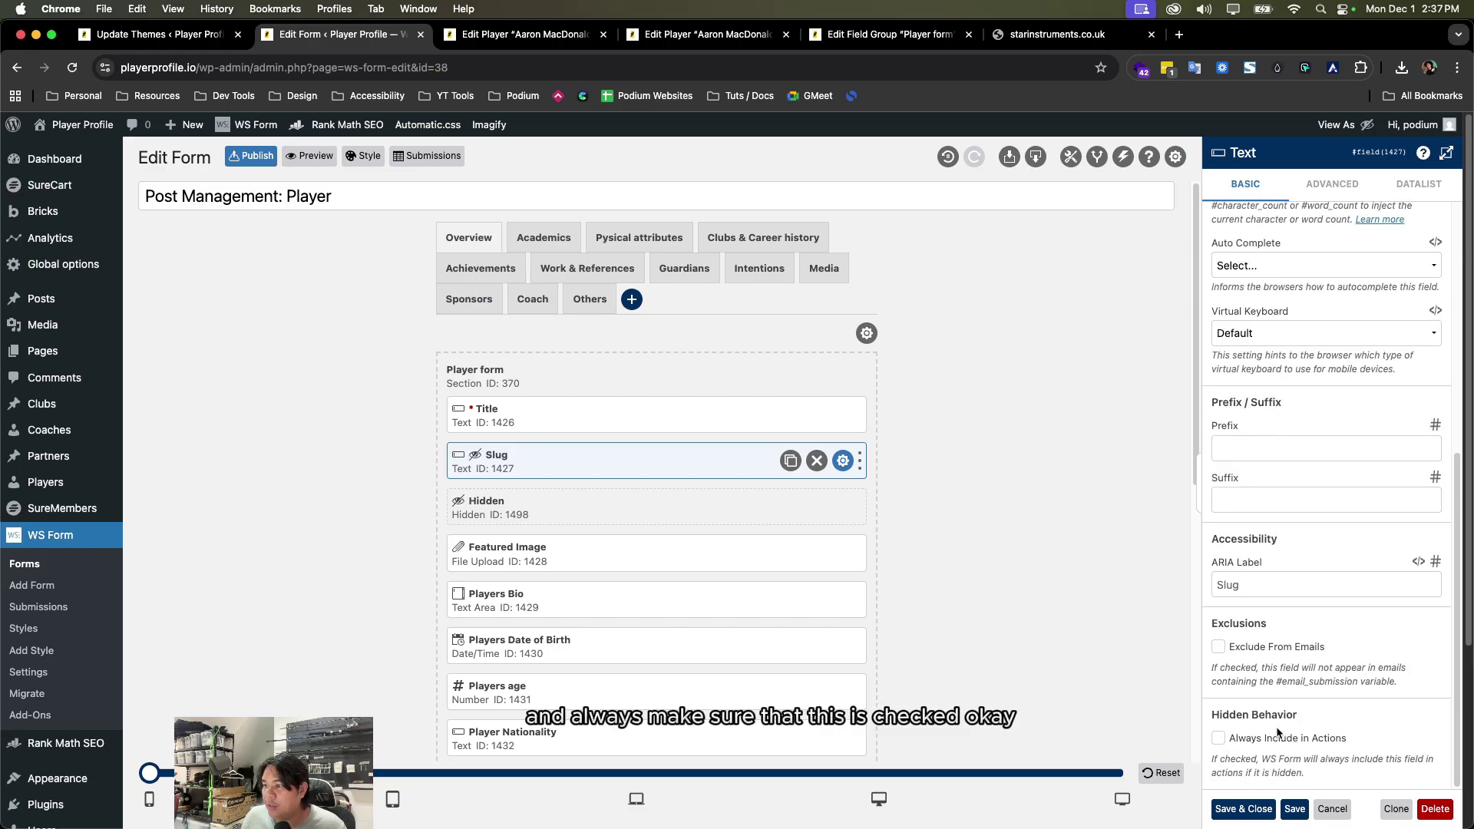
left_click(1218, 739)
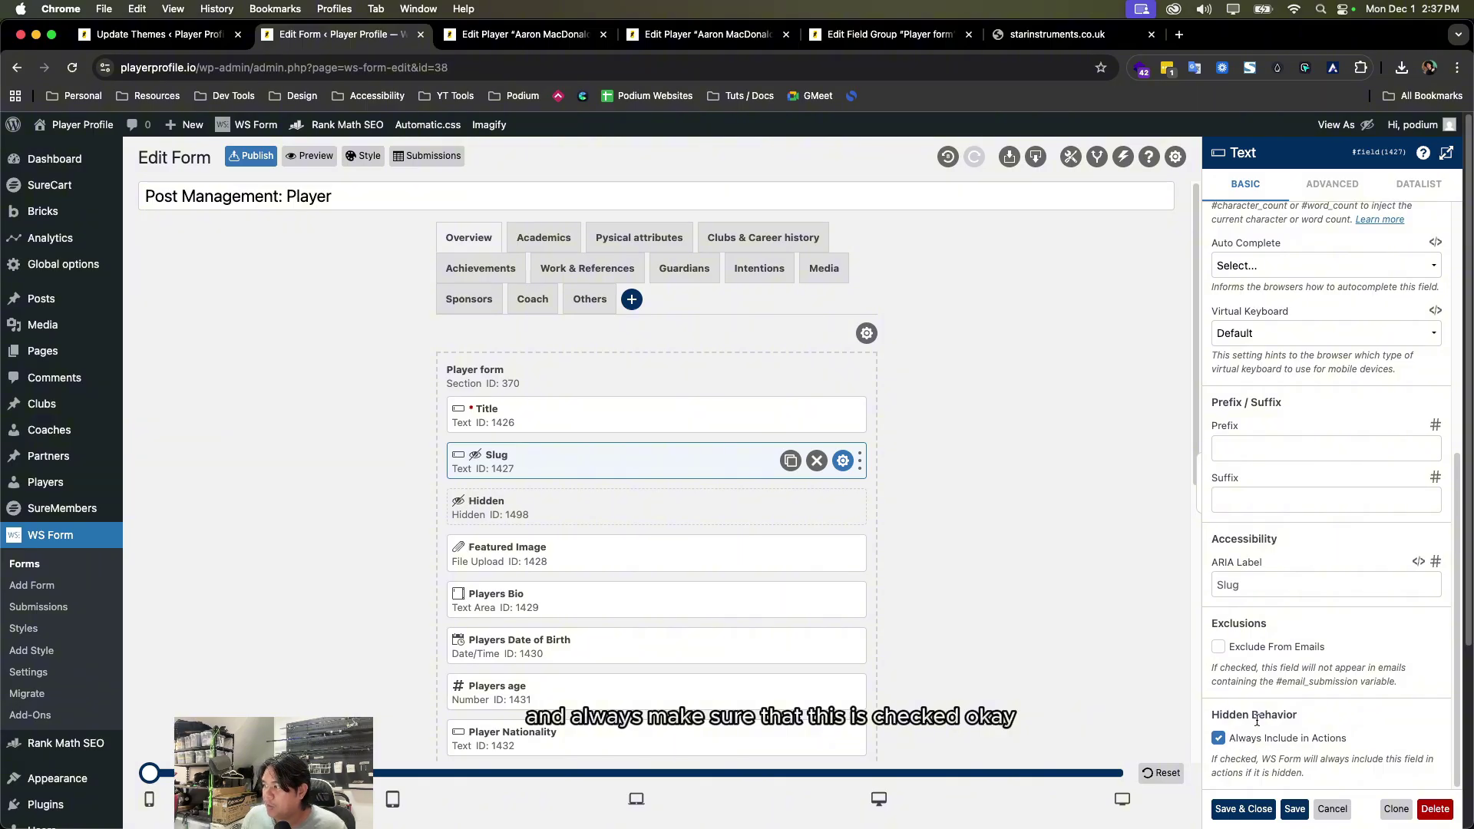
scroll(1270, 714, "up", 5)
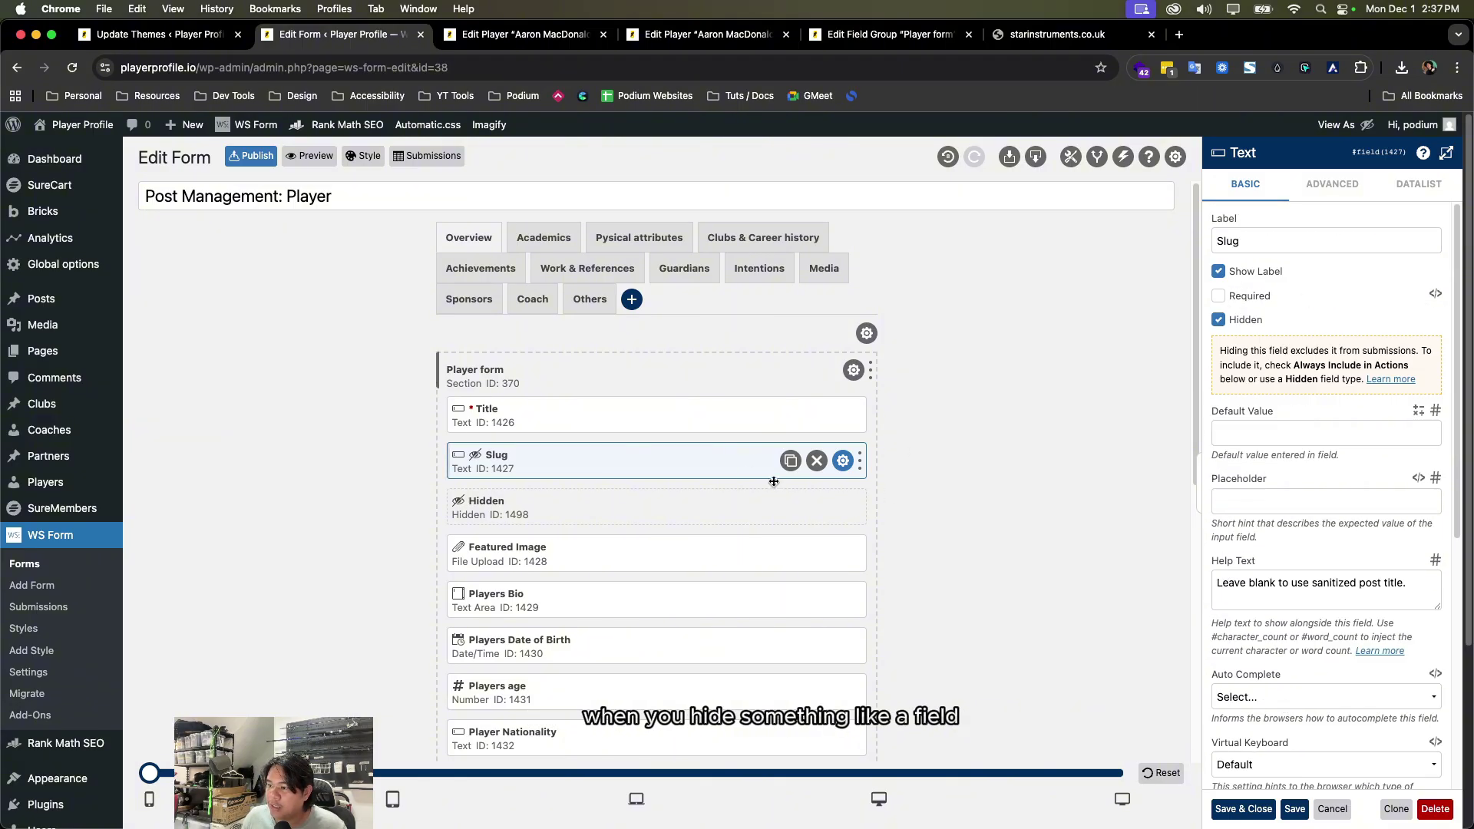
- Set the Hidden field's default value to #query_var("id") and save and close its settings
scroll(1290, 581, "down", 10)
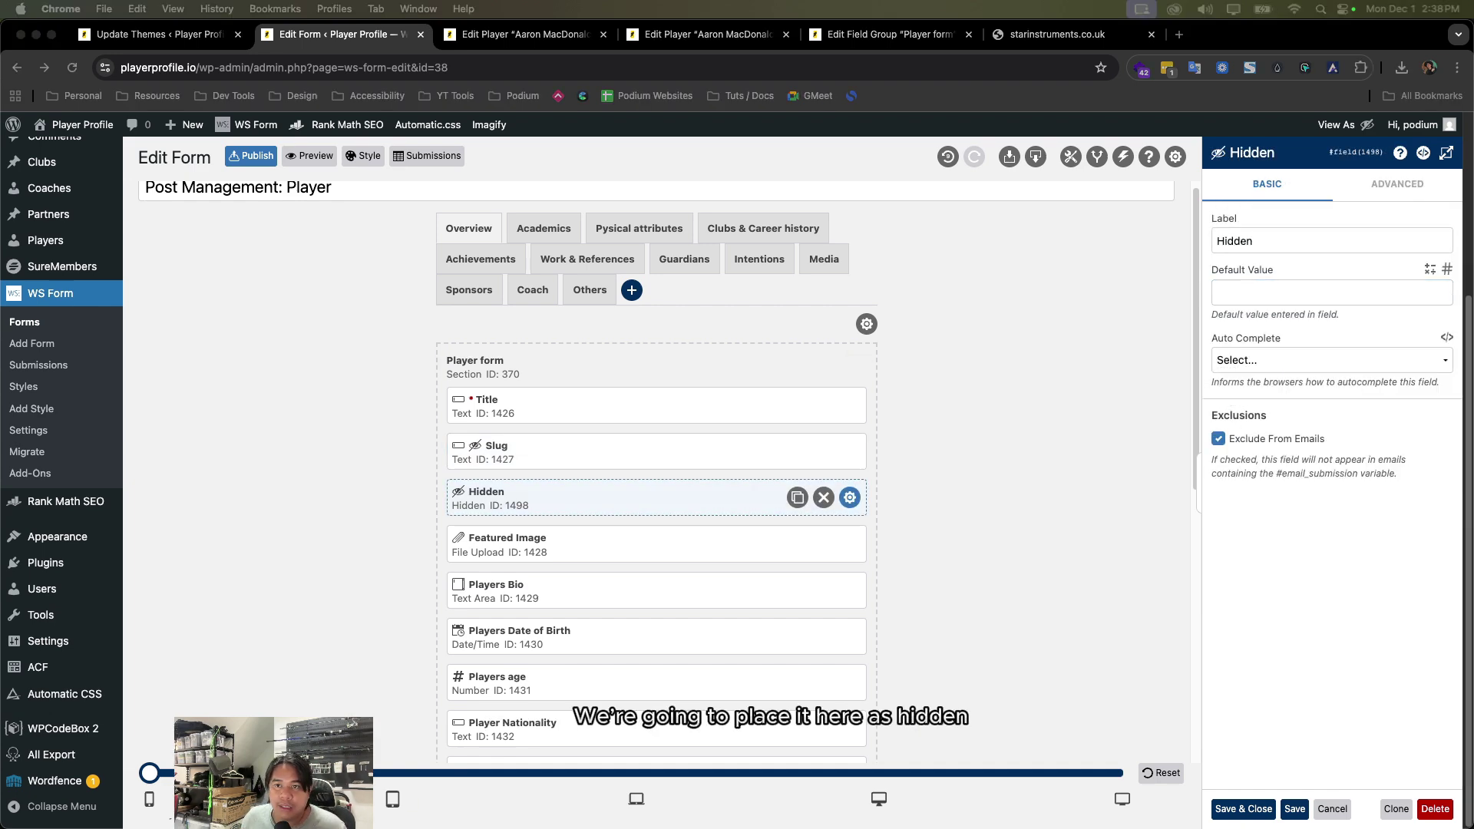
type("#query_var(\"id\")")
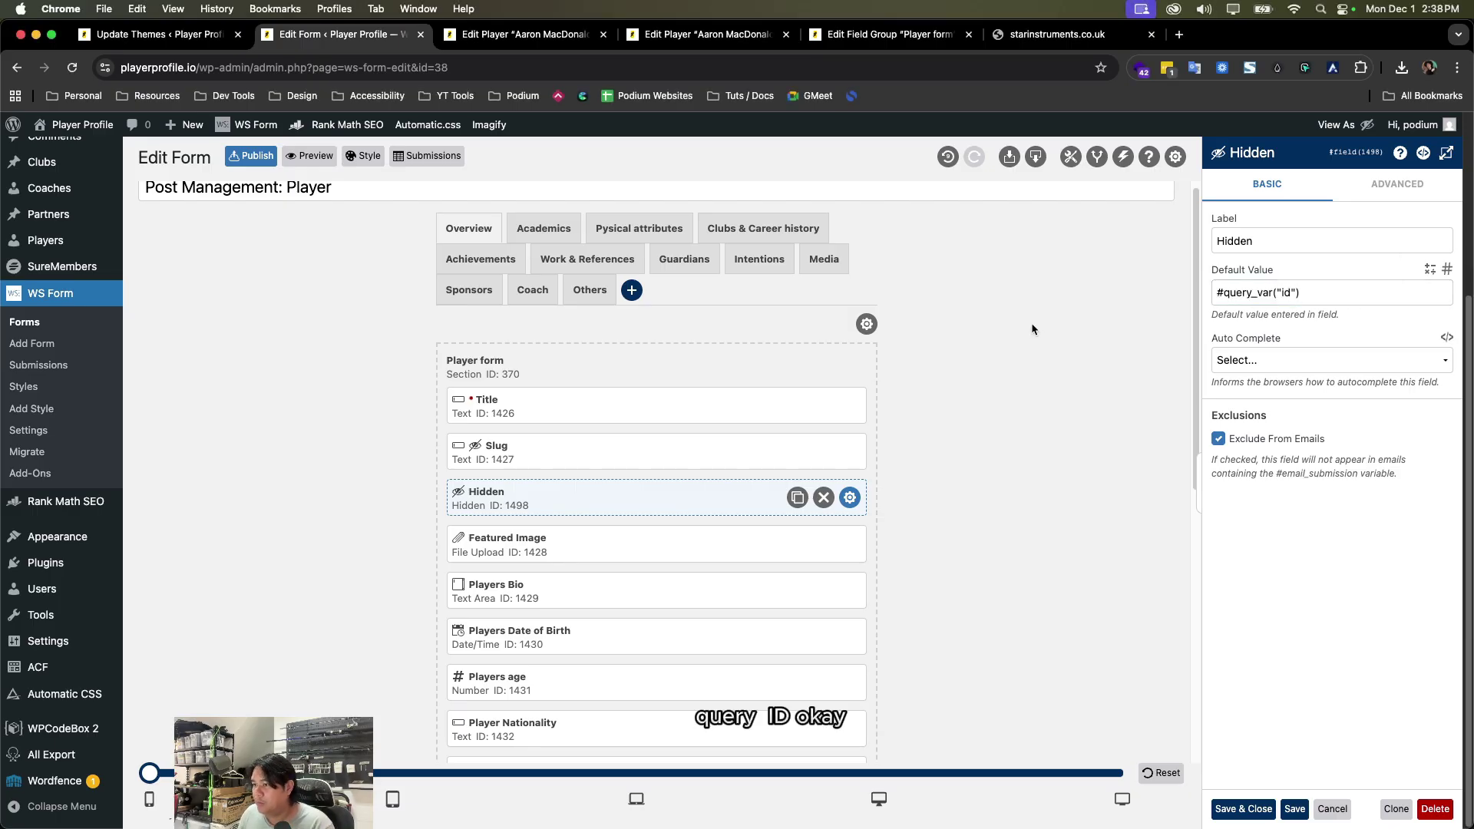
left_click(1259, 811)
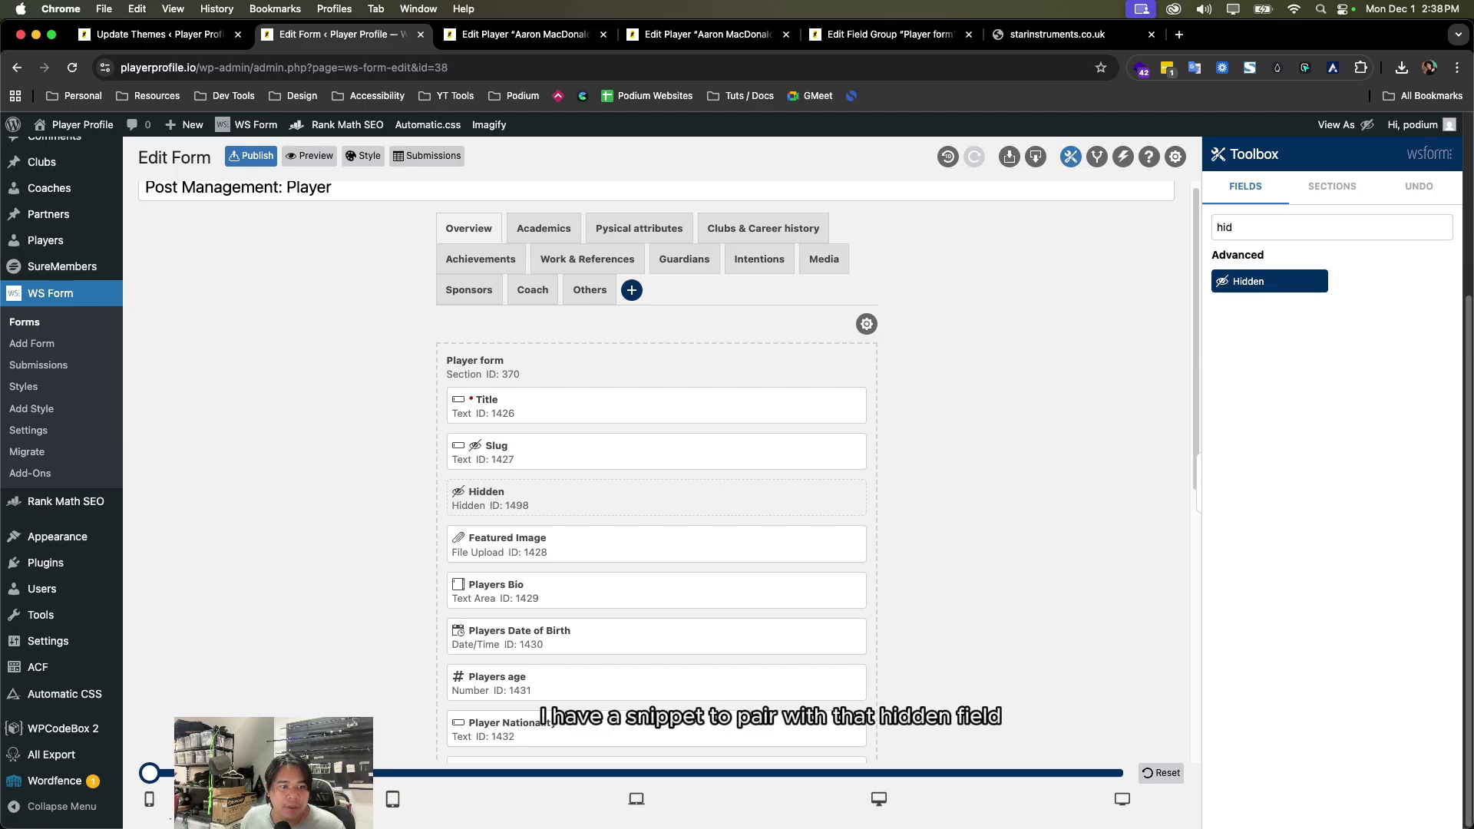
- Rename the Hidden field below Slug as "Post id listener"
key("super+space")
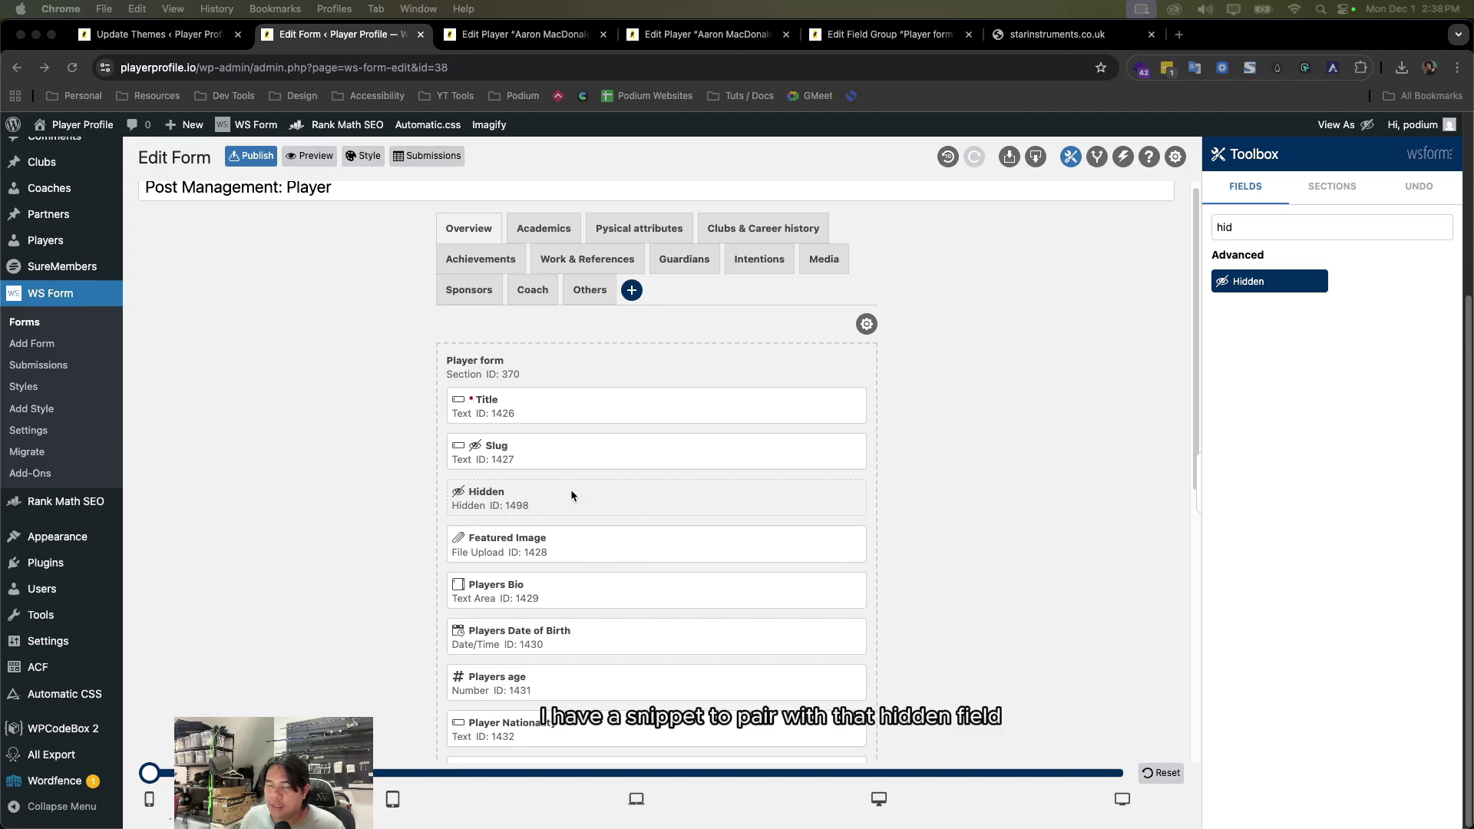
double_click(486, 491)
type("Post")
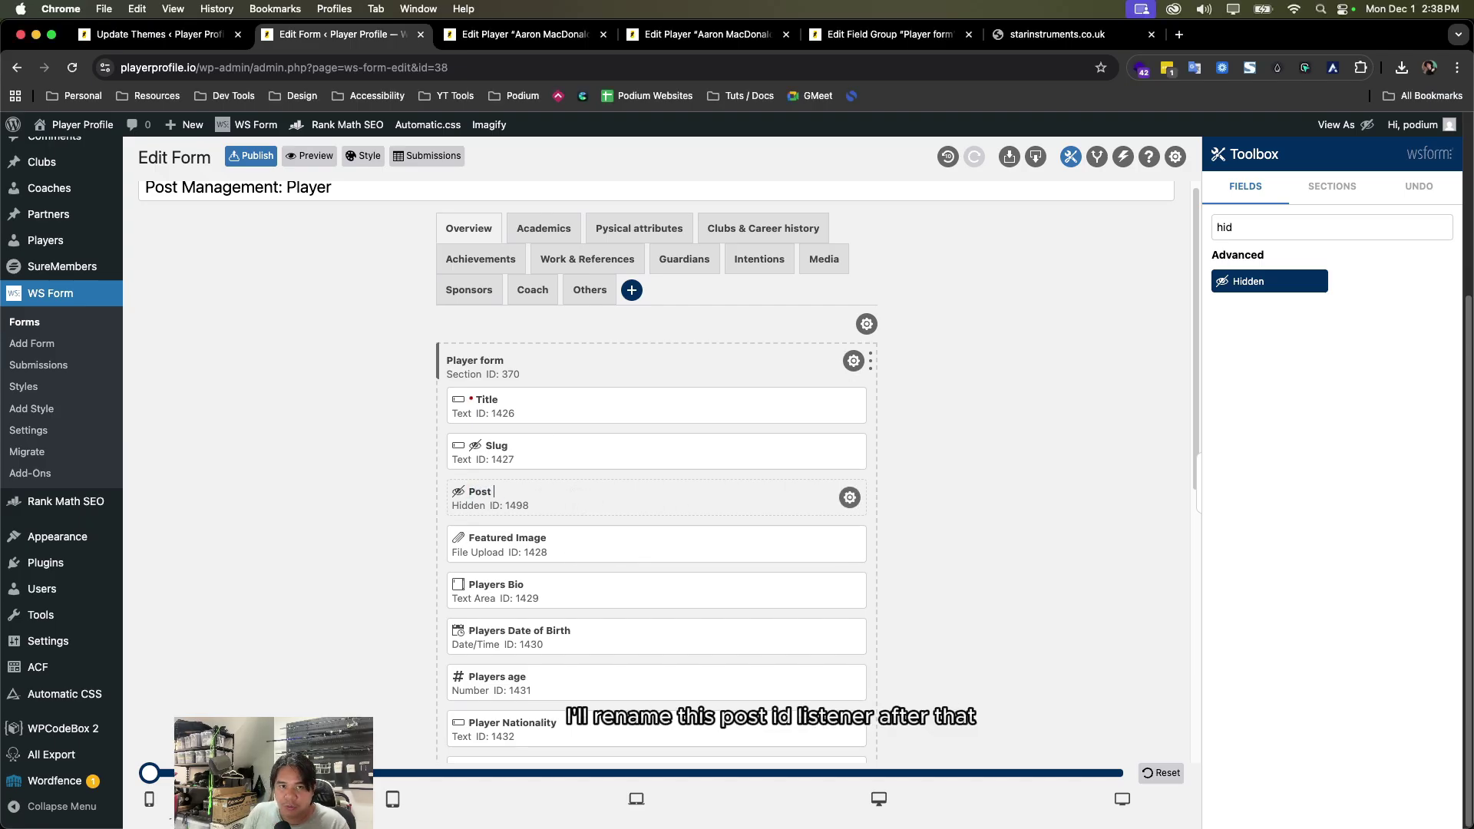
type(" id listener")
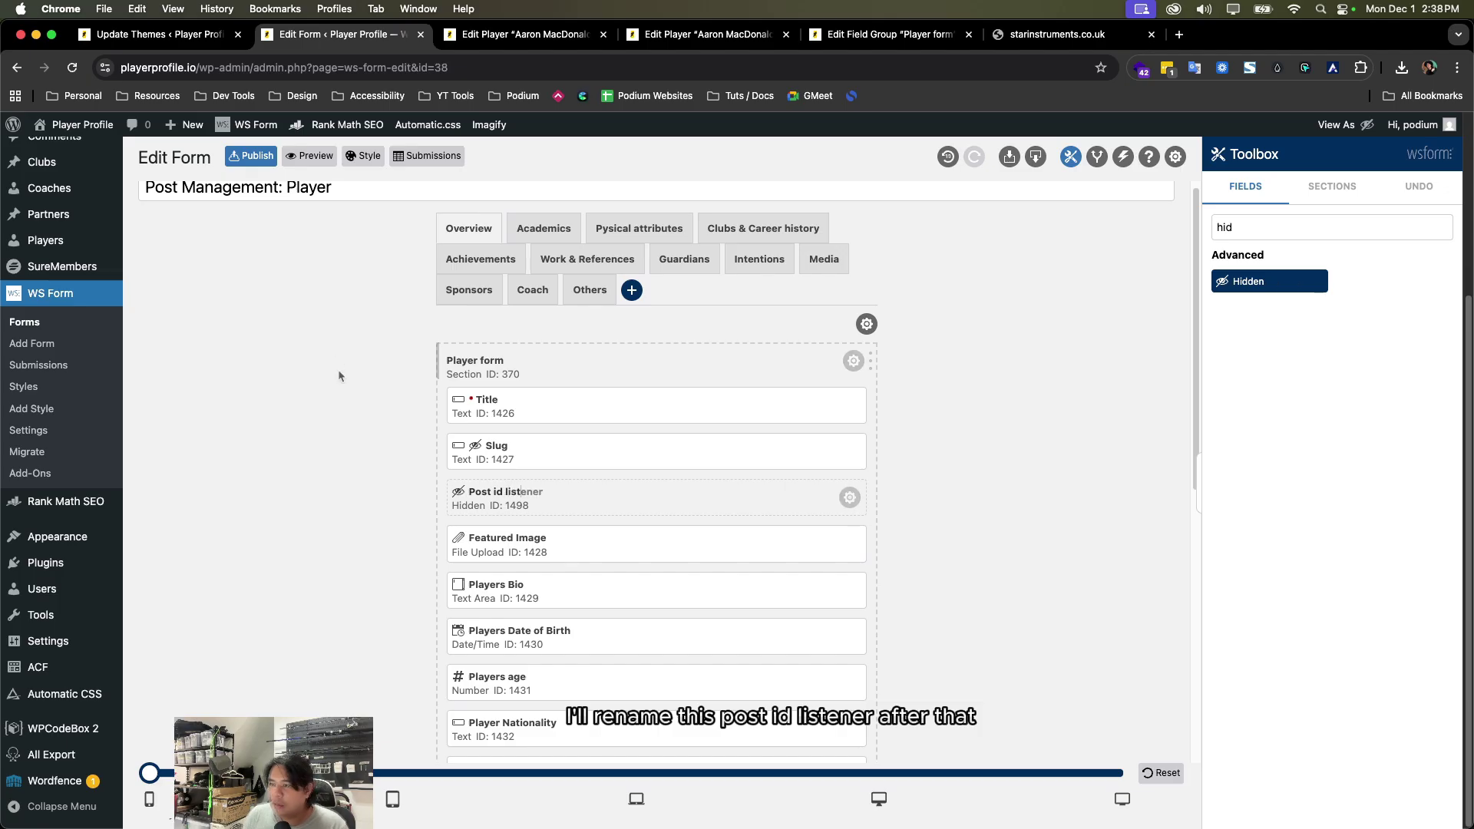
key("Return")
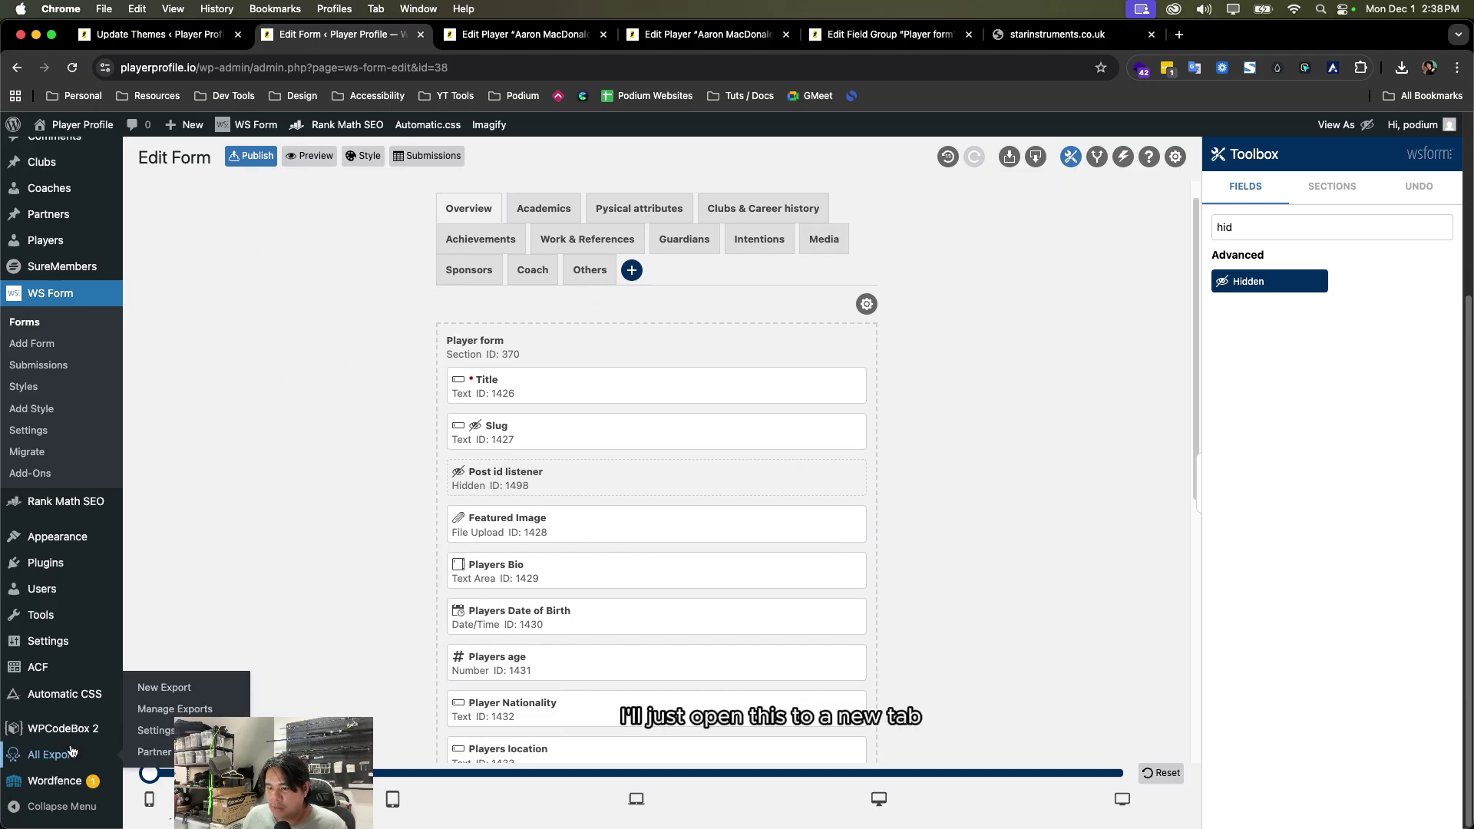
- Open WPCodeBox 2 in a new browser tab and start a new PHP snippet titled "Single template ID generator"
left_click(64, 693, "super")
left_click(526, 40)
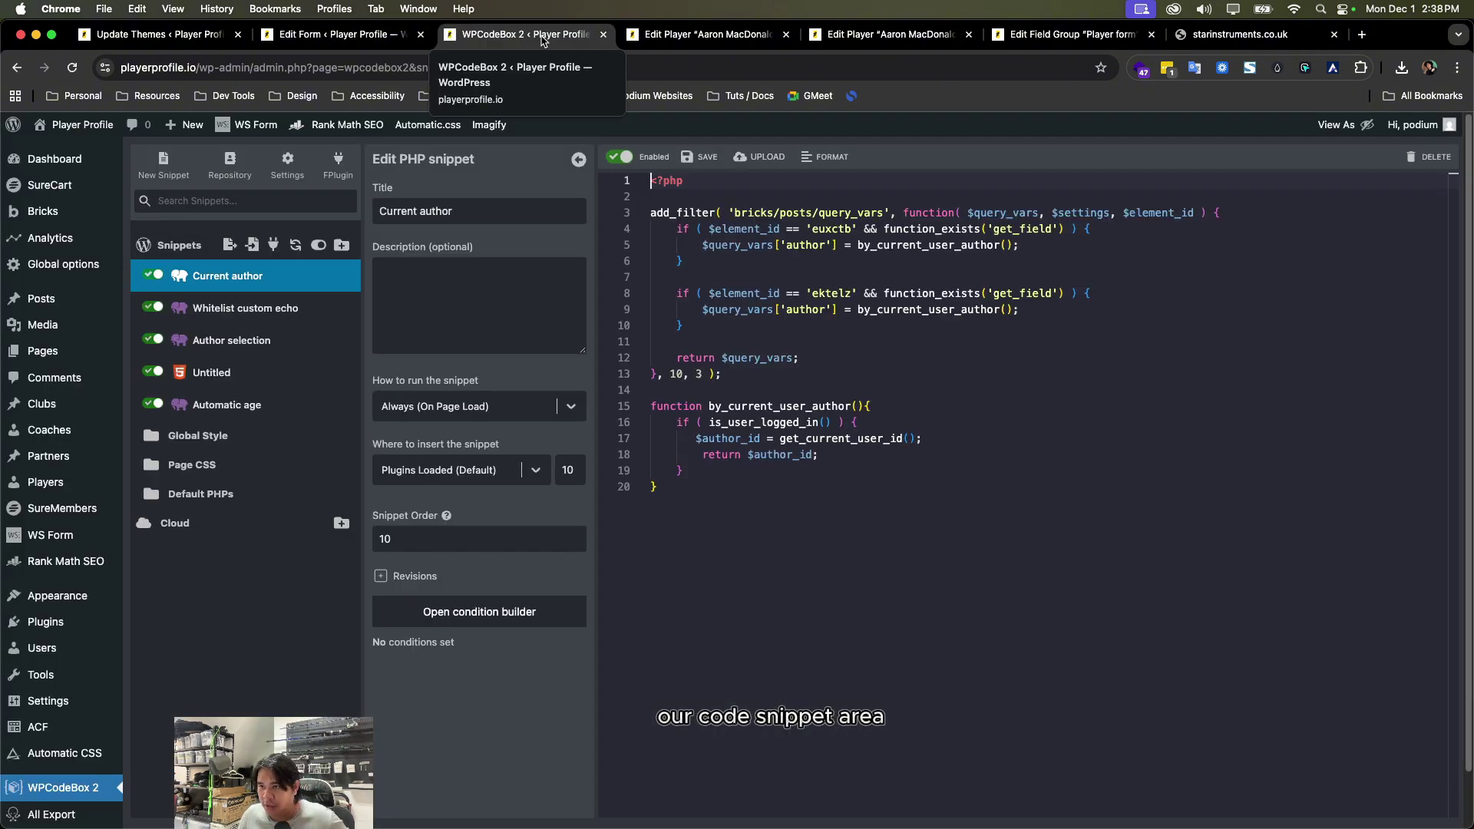
left_click(165, 163)
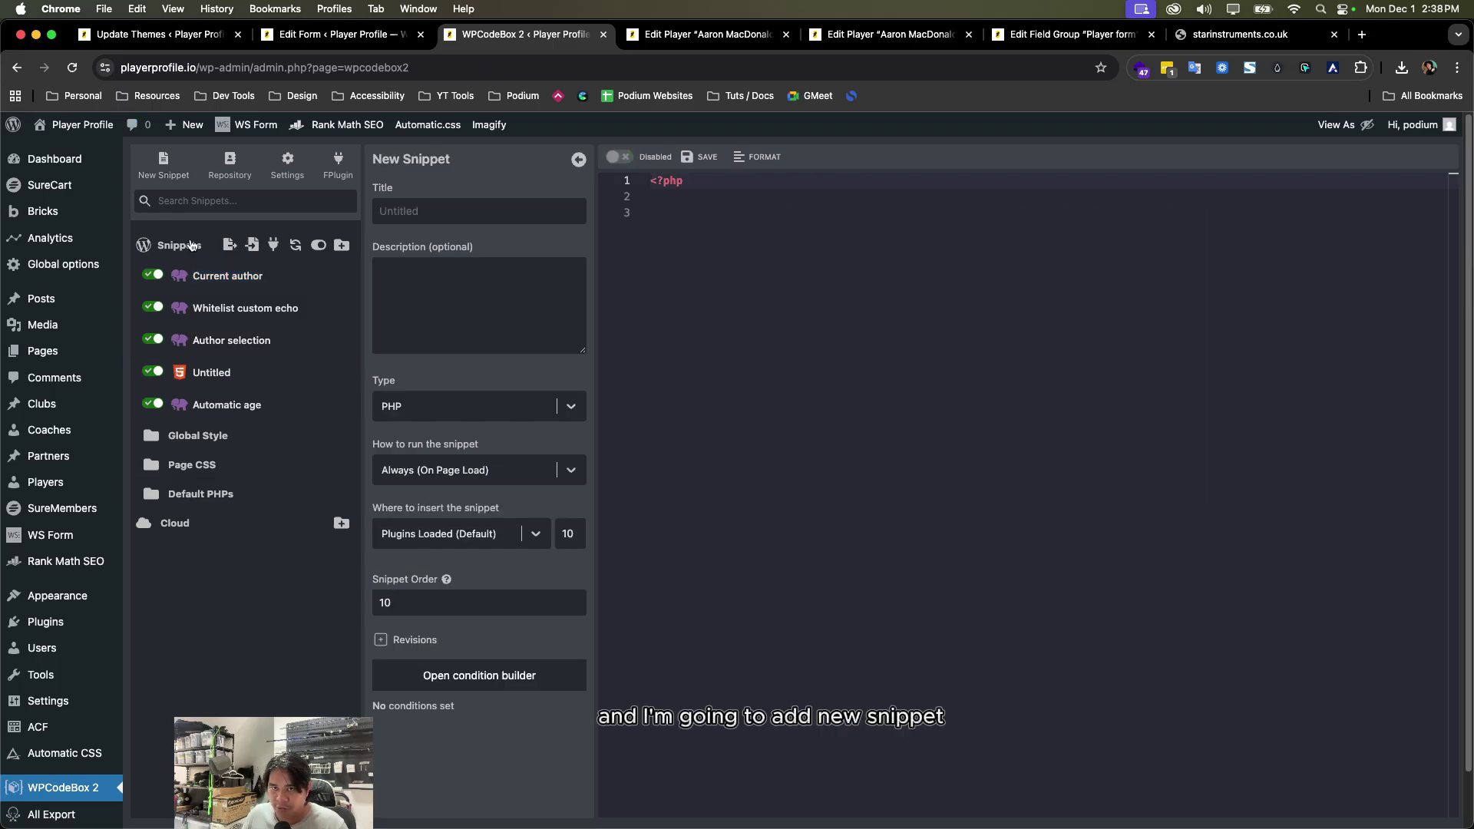
left_click(453, 211)
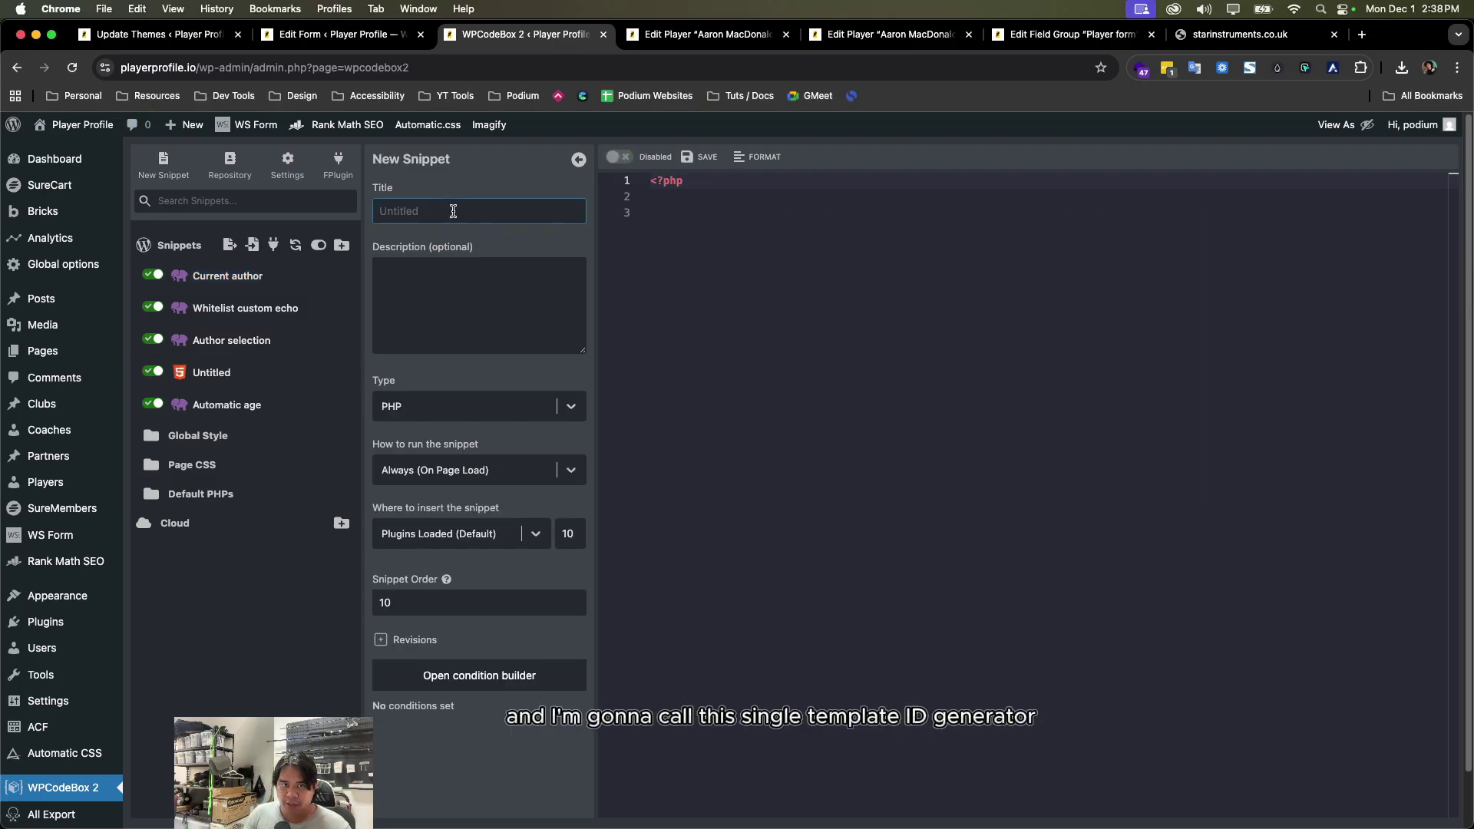
type("Single templ")
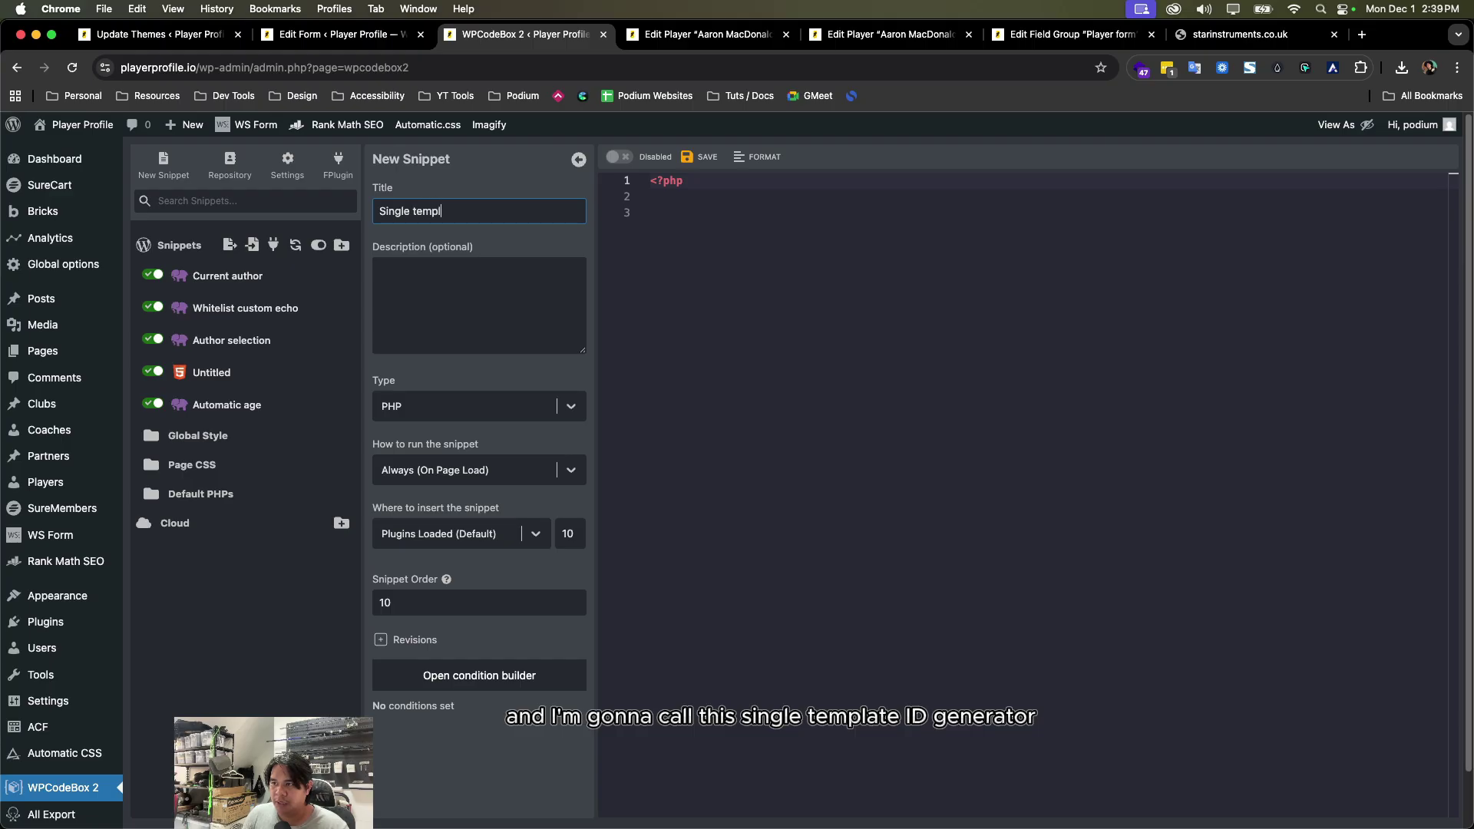
type("ate ID generator")
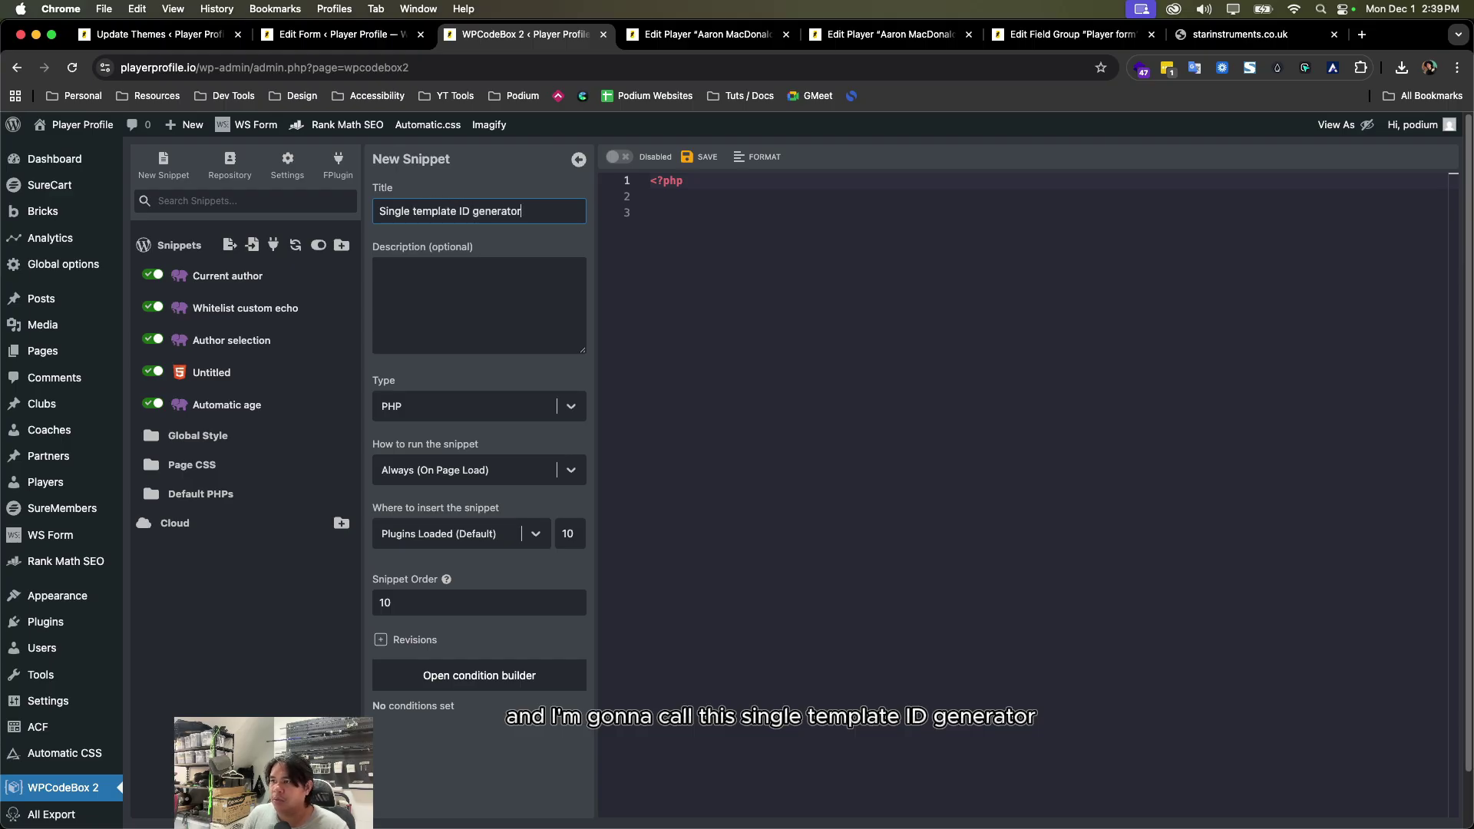
- Insert the template_redirect PHP code that adds the queried post's ID to its URL as the "id" parameter
left_click(1013, 335)
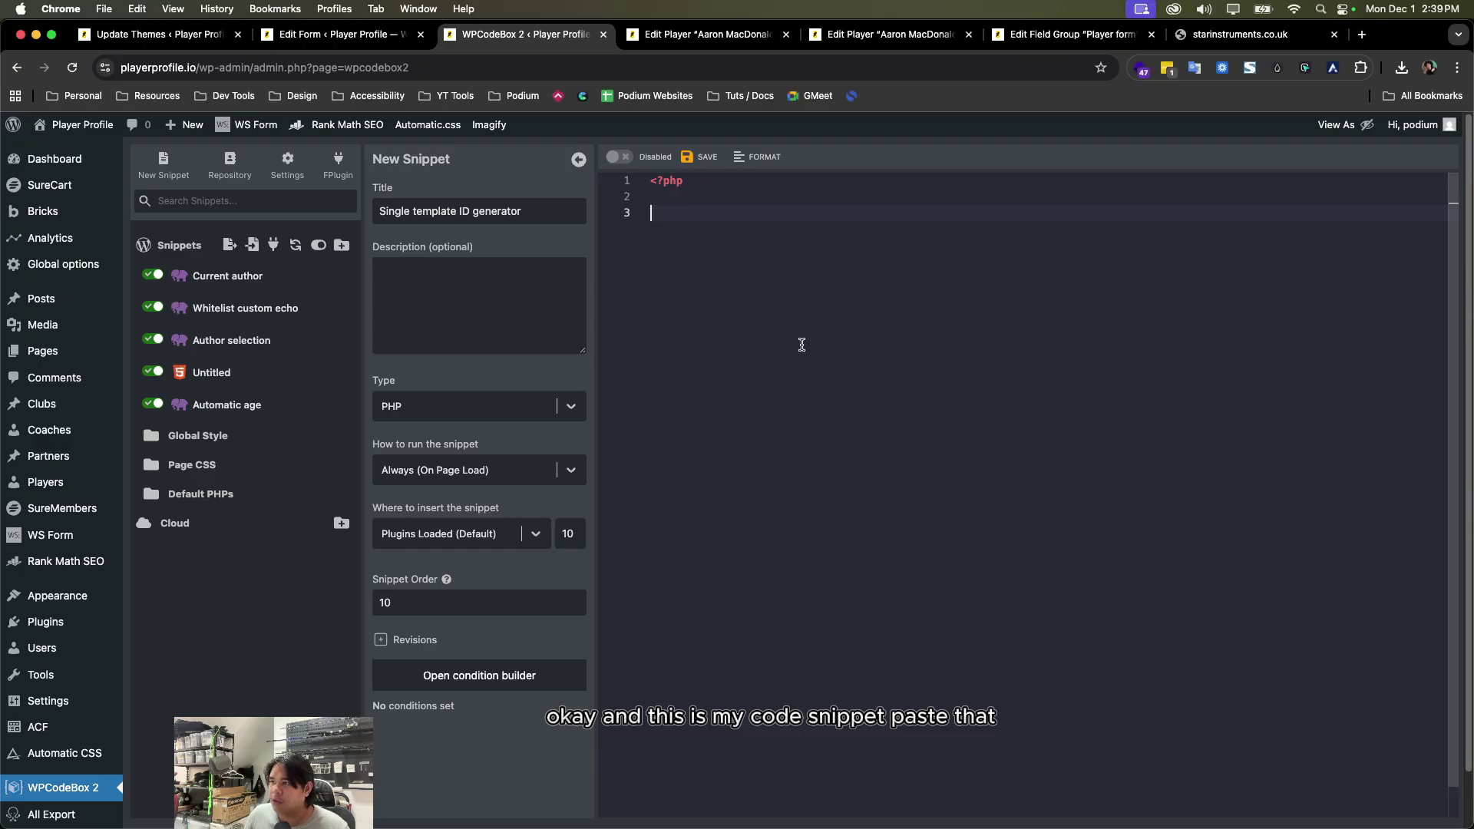
type("add_action('template_redirect', function () {     if ( is_admin() || wp_doing_ajax() || wp_doing_cron() ) return;      // CPTs we want to apply this rule to     $allowed_post_types = ['supplier'];     if ( ! is_singular( $allowed_post_types ) ) return;     $post_id = get_queried_object_id();     $current = isset($_GET['id']) ? (int) $_GET['id'] : 0;     if ( $current === $post_id ) return;     $args = $_GET;     $args['id'] = $post_id;     $url = add_query_arg( $args, get_permalink($post_id) );     wp_safe_redirect( $url, 302 );     exit; });")
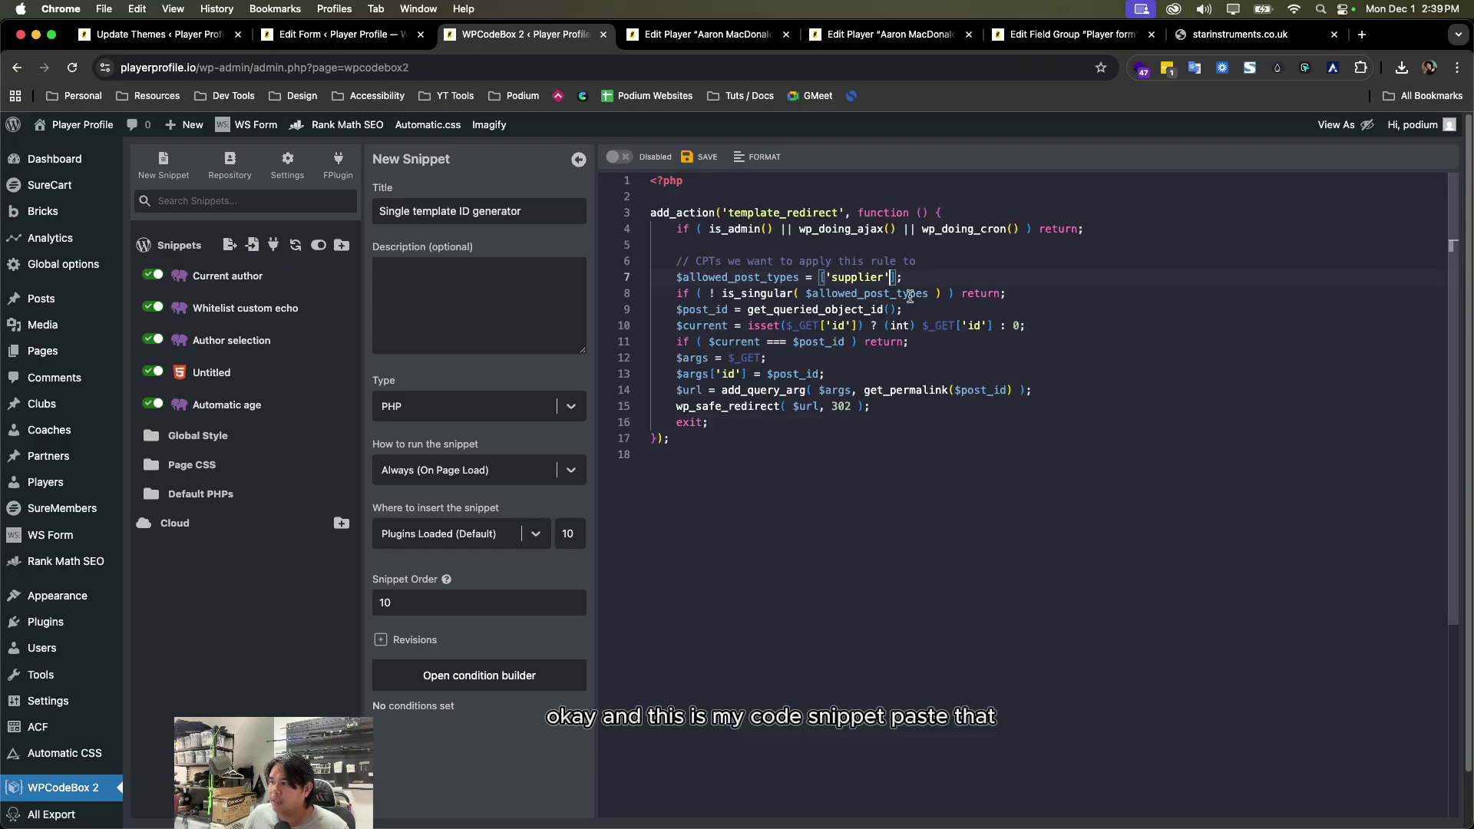
- Change the snippet's allowed post type from 'supplier' to 'player', keeping it as the only entry in the array
double_click(860, 278)
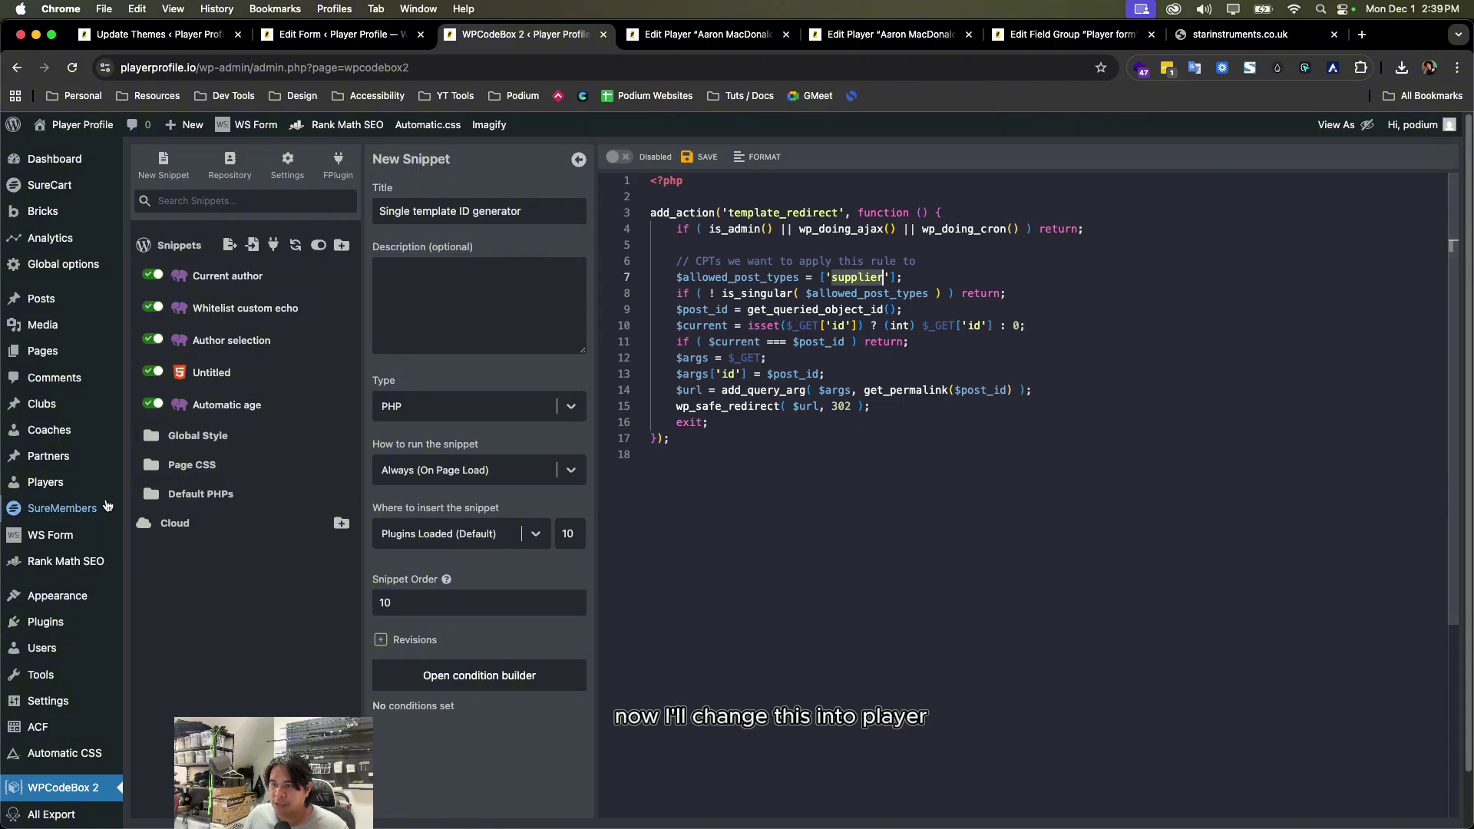
type("player")
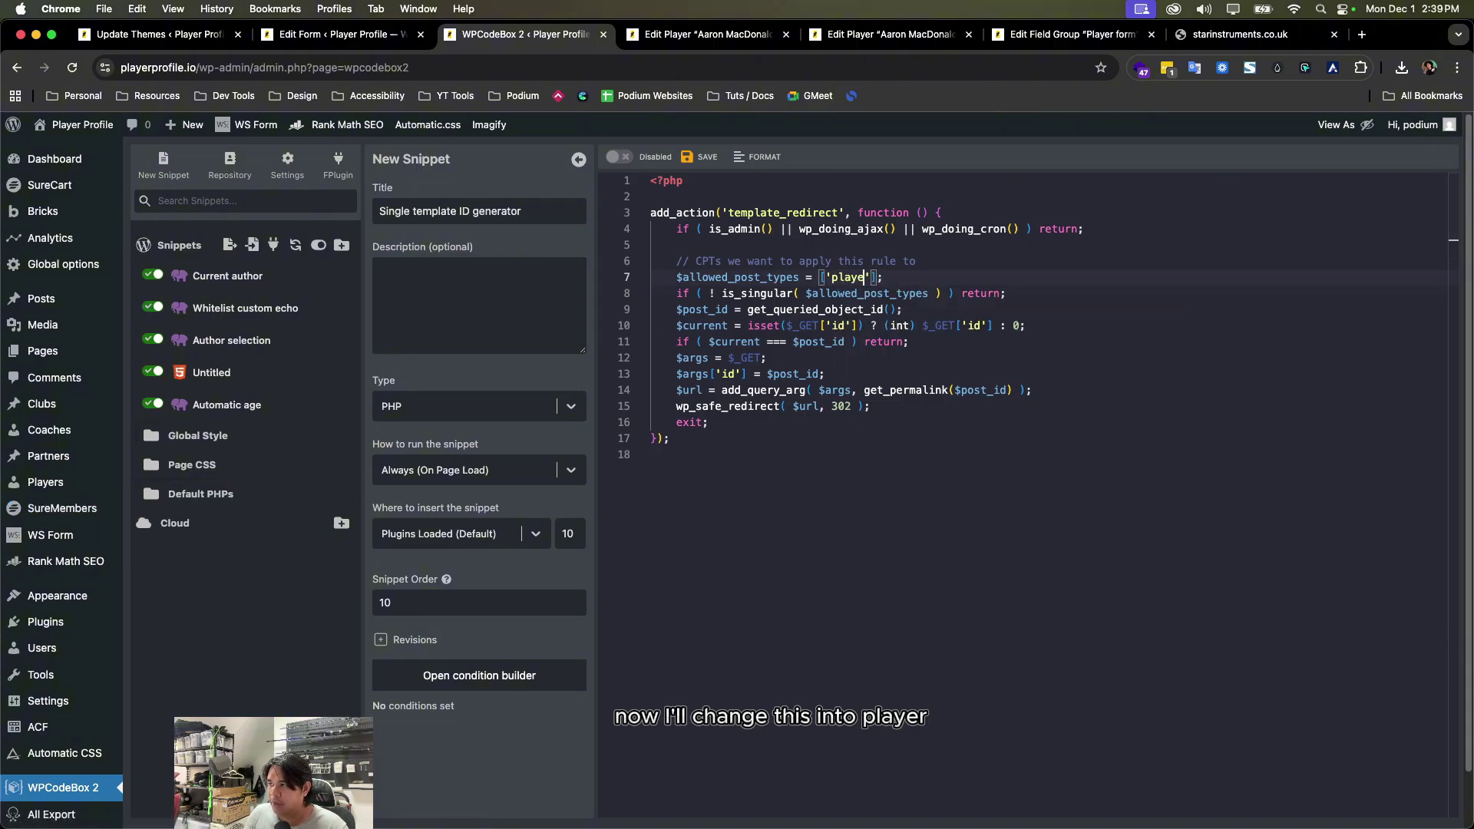
mouse_move(46, 482)
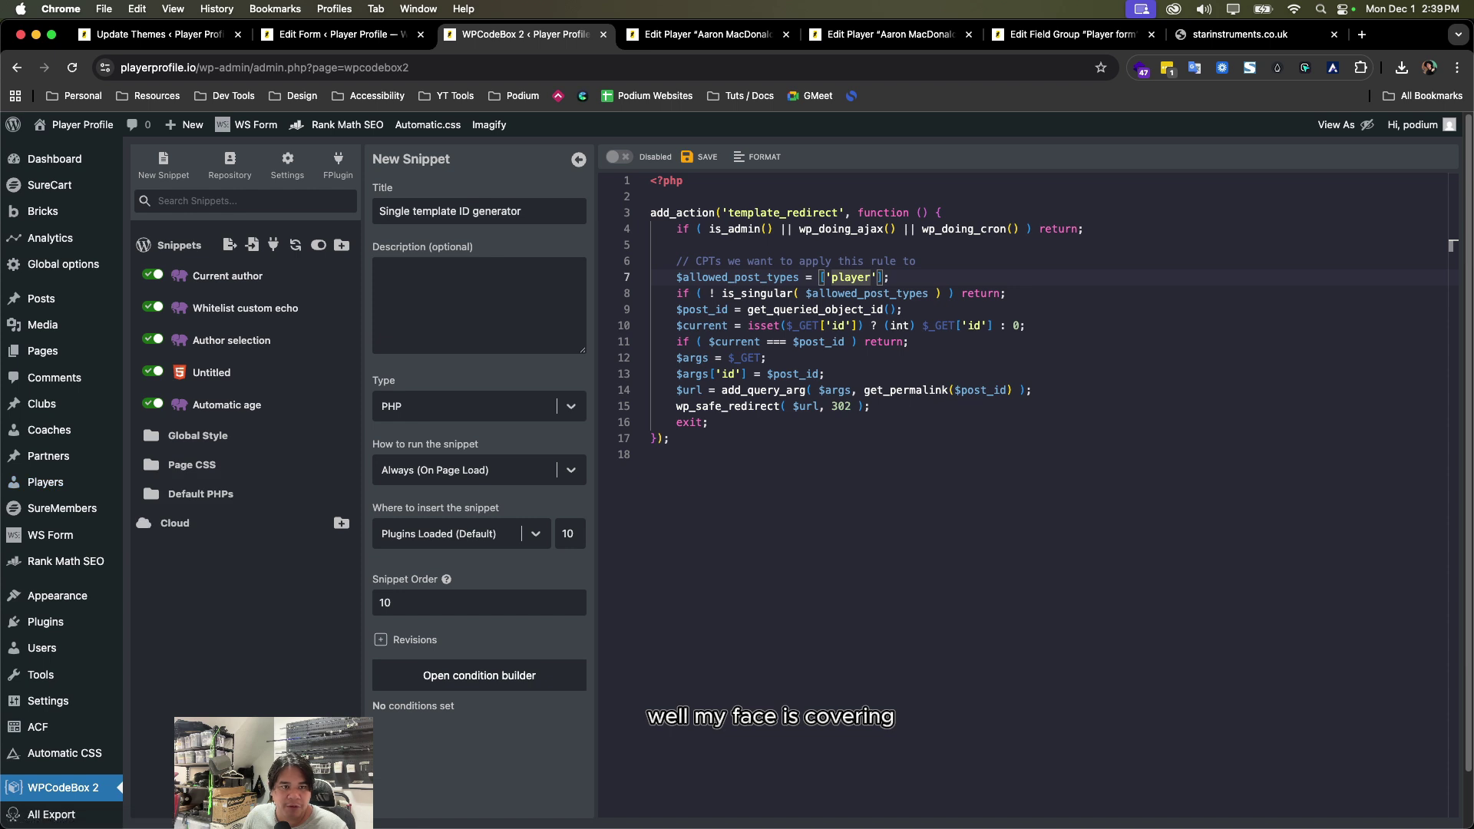
mouse_move(12, 458)
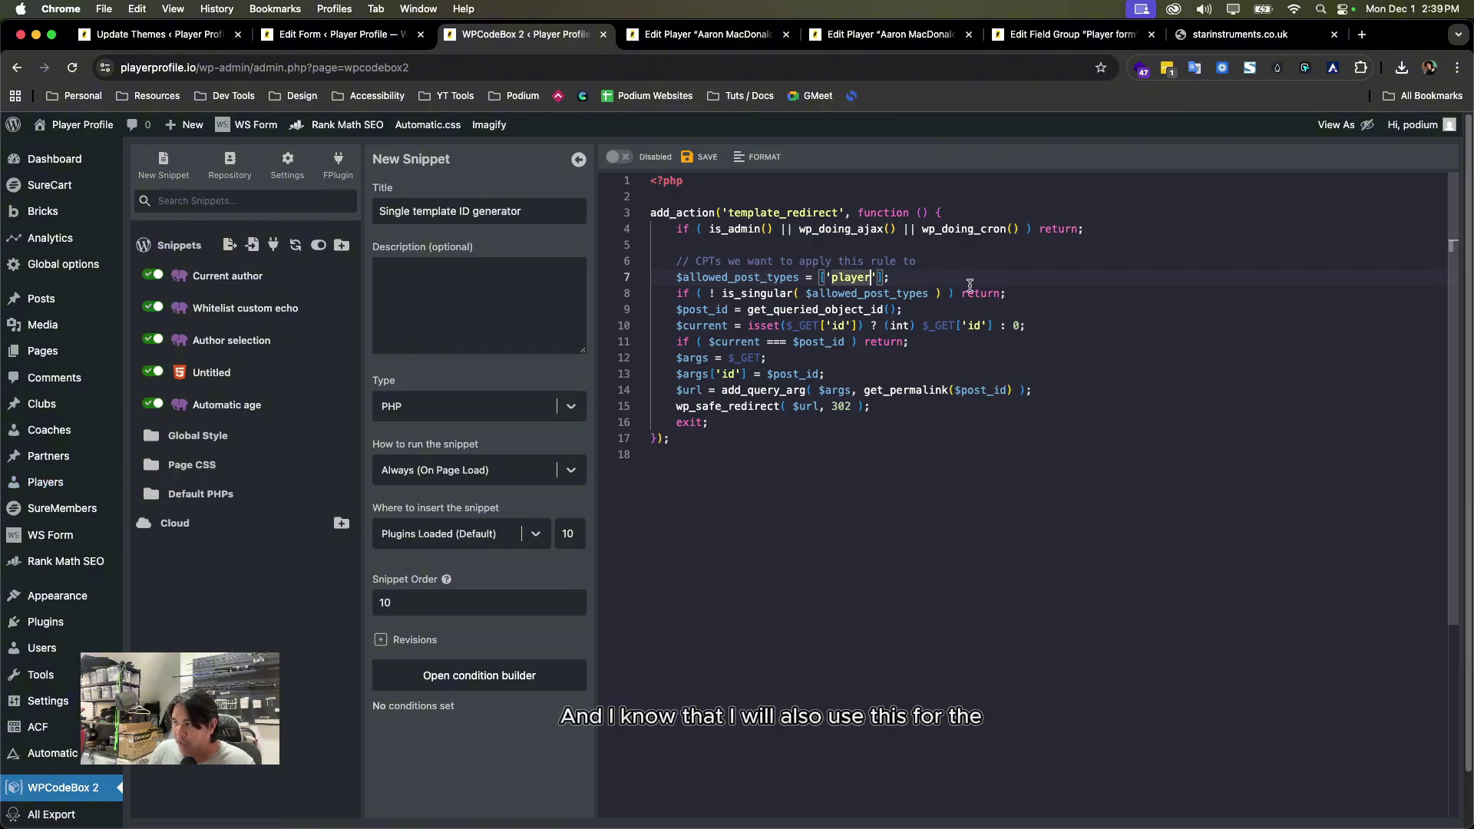
type(",")
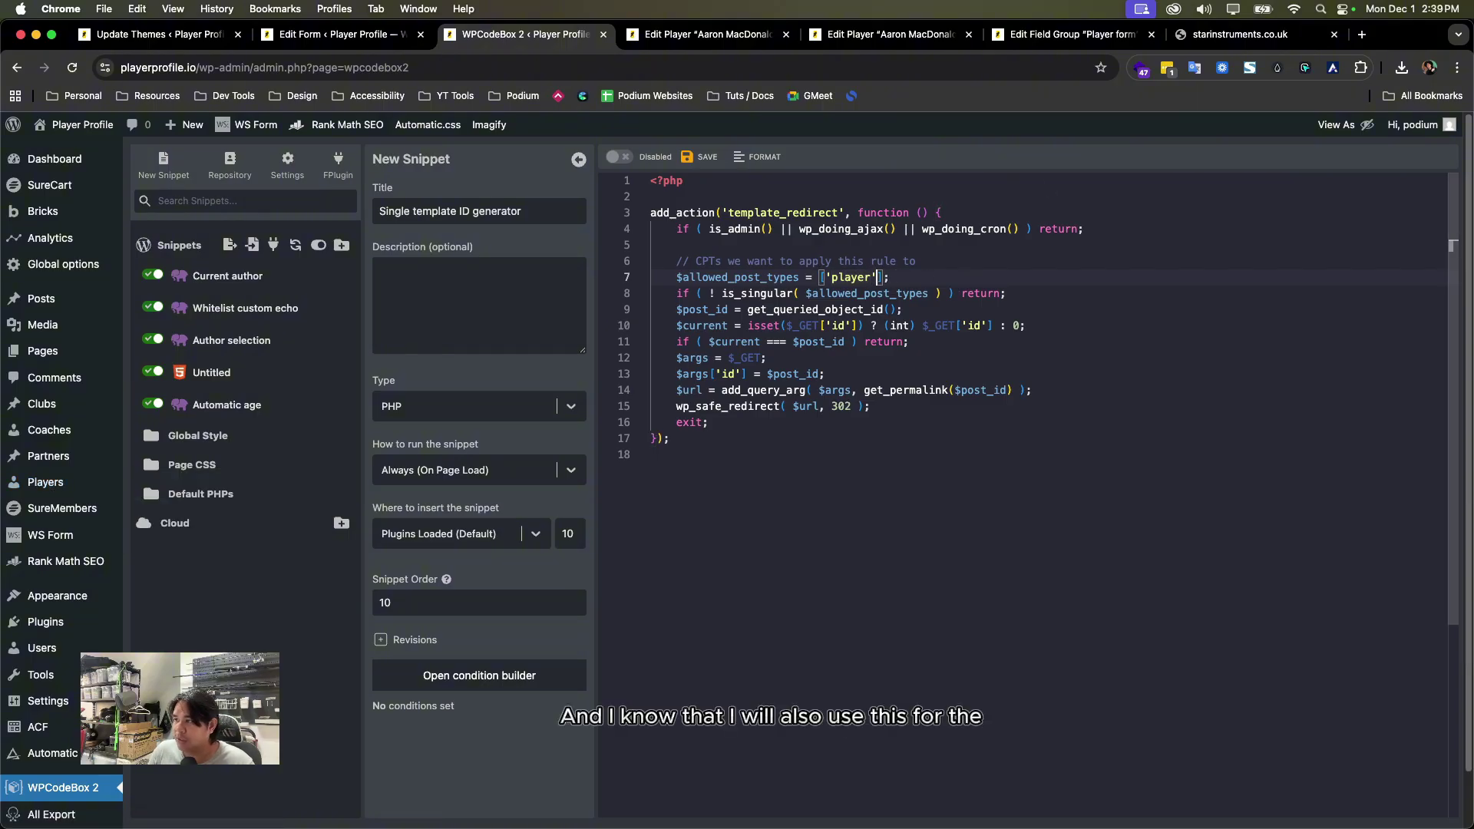
left_click(804, 294)
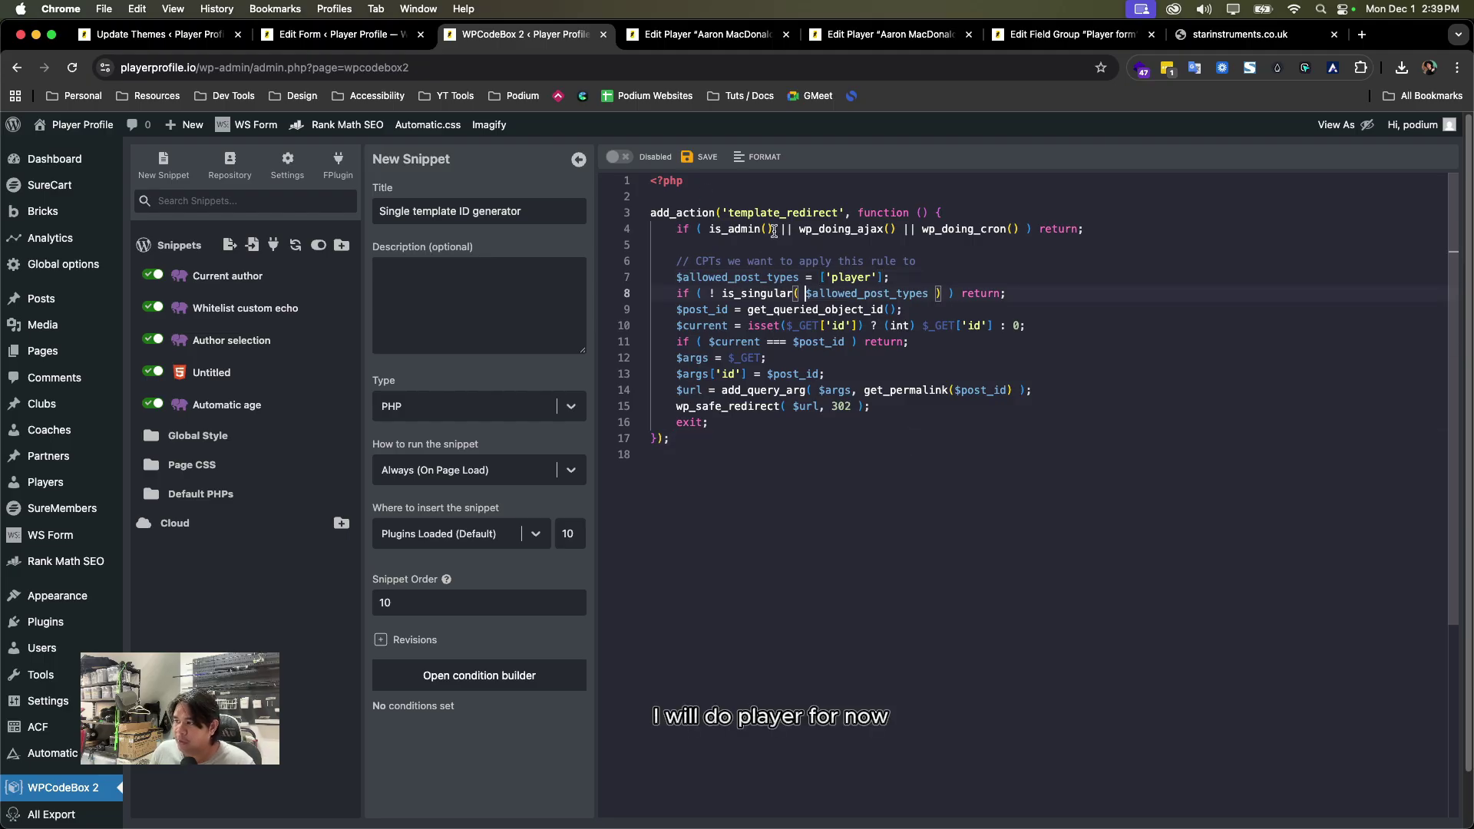
- Save the Single template ID generator snippet and enable it
key("super+s")
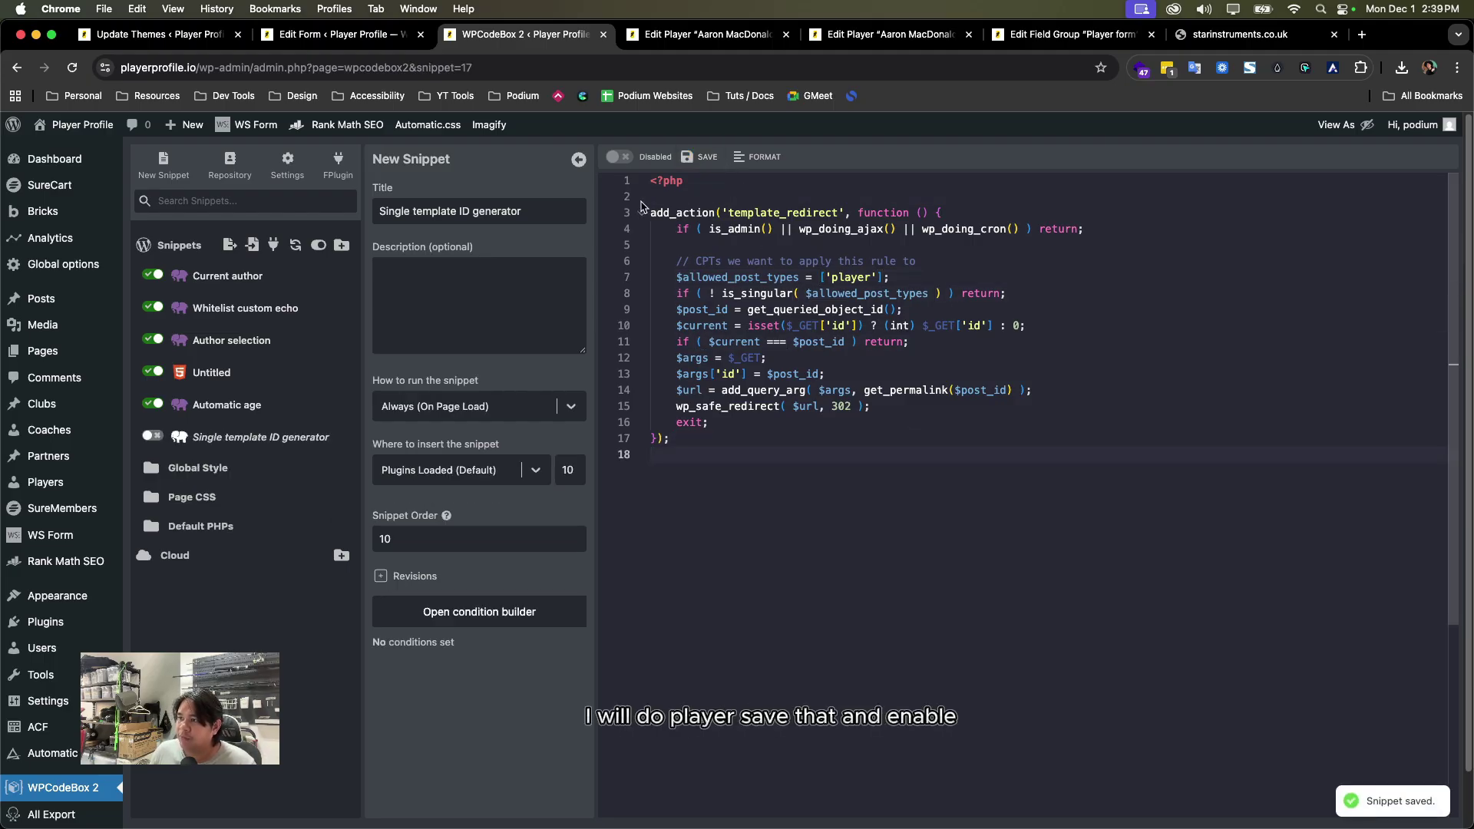
left_click(619, 156)
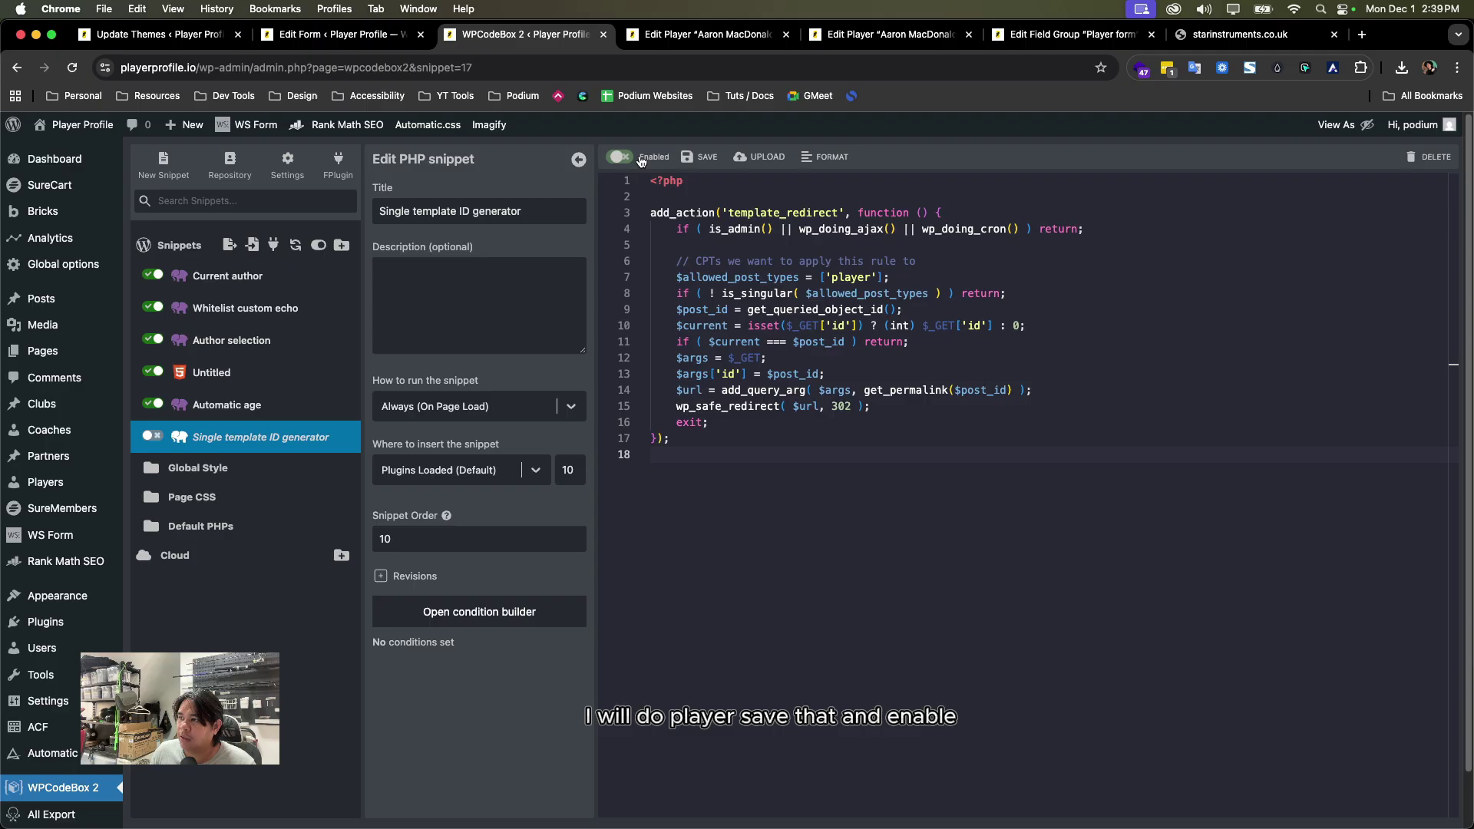
left_click(707, 157)
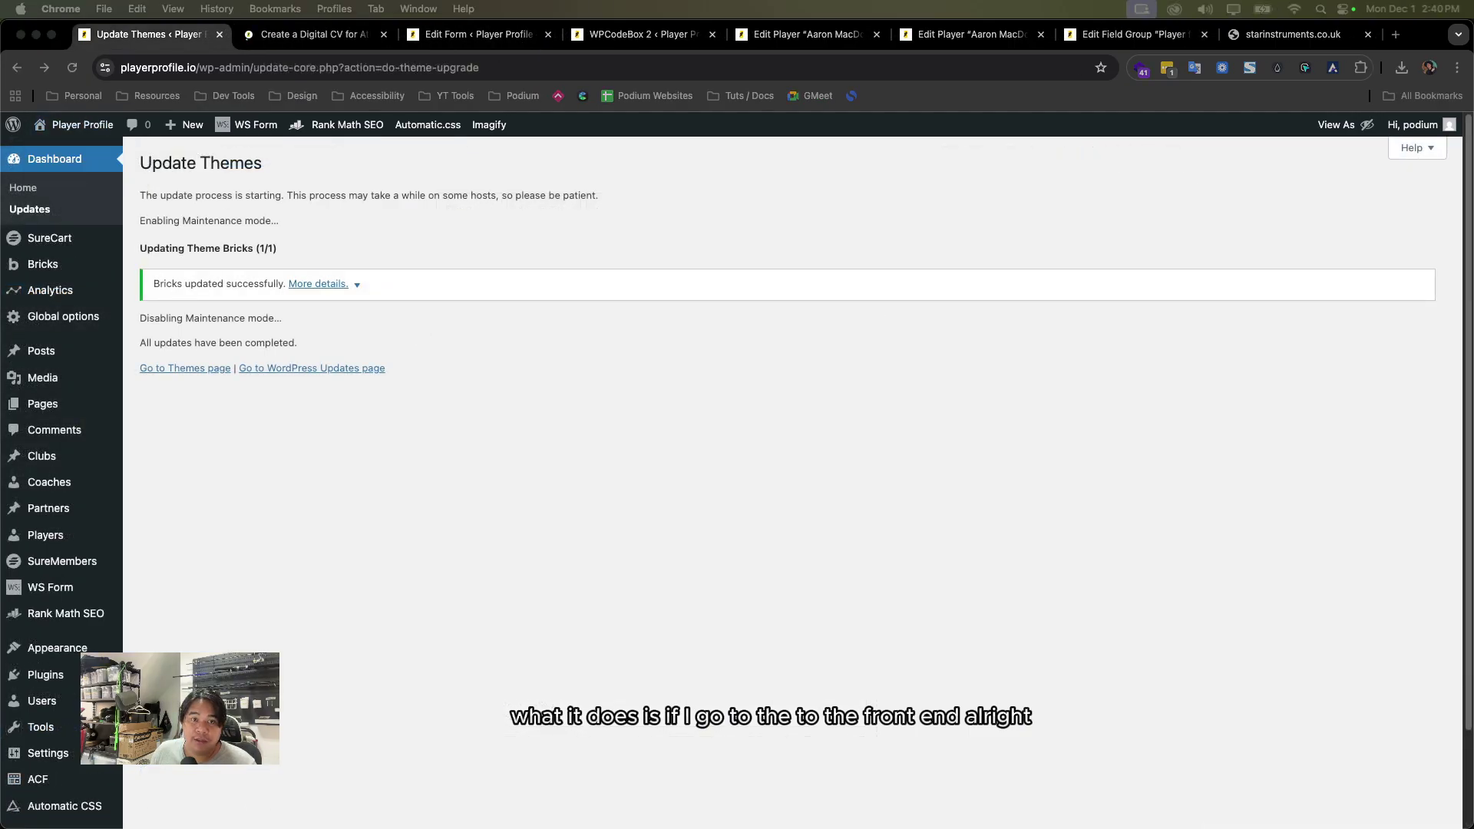
- Go to the site's front end and open the first player's profile from the Players page
left_click(311, 34)
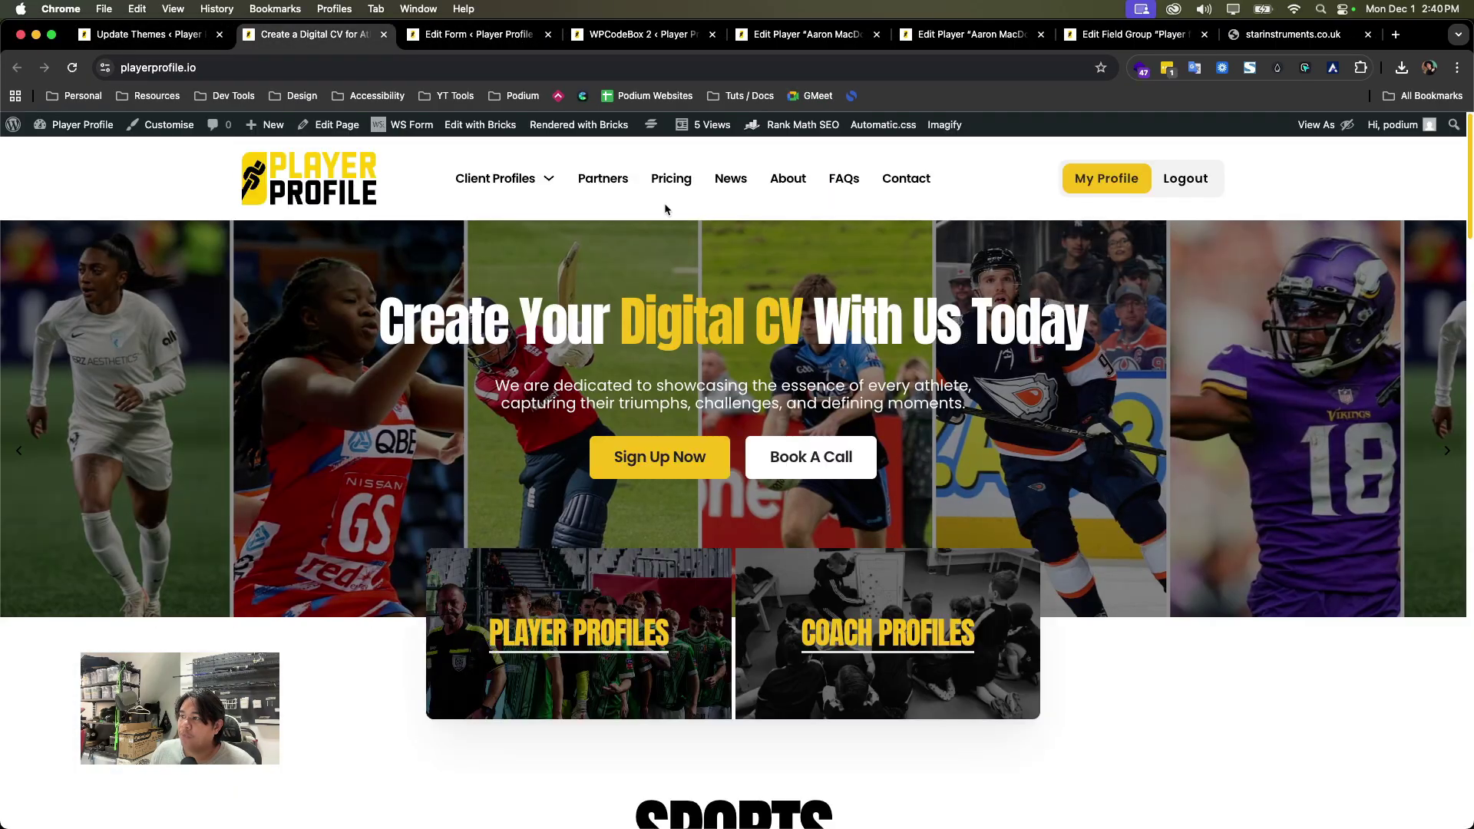
mouse_move(499, 188)
left_click(506, 278)
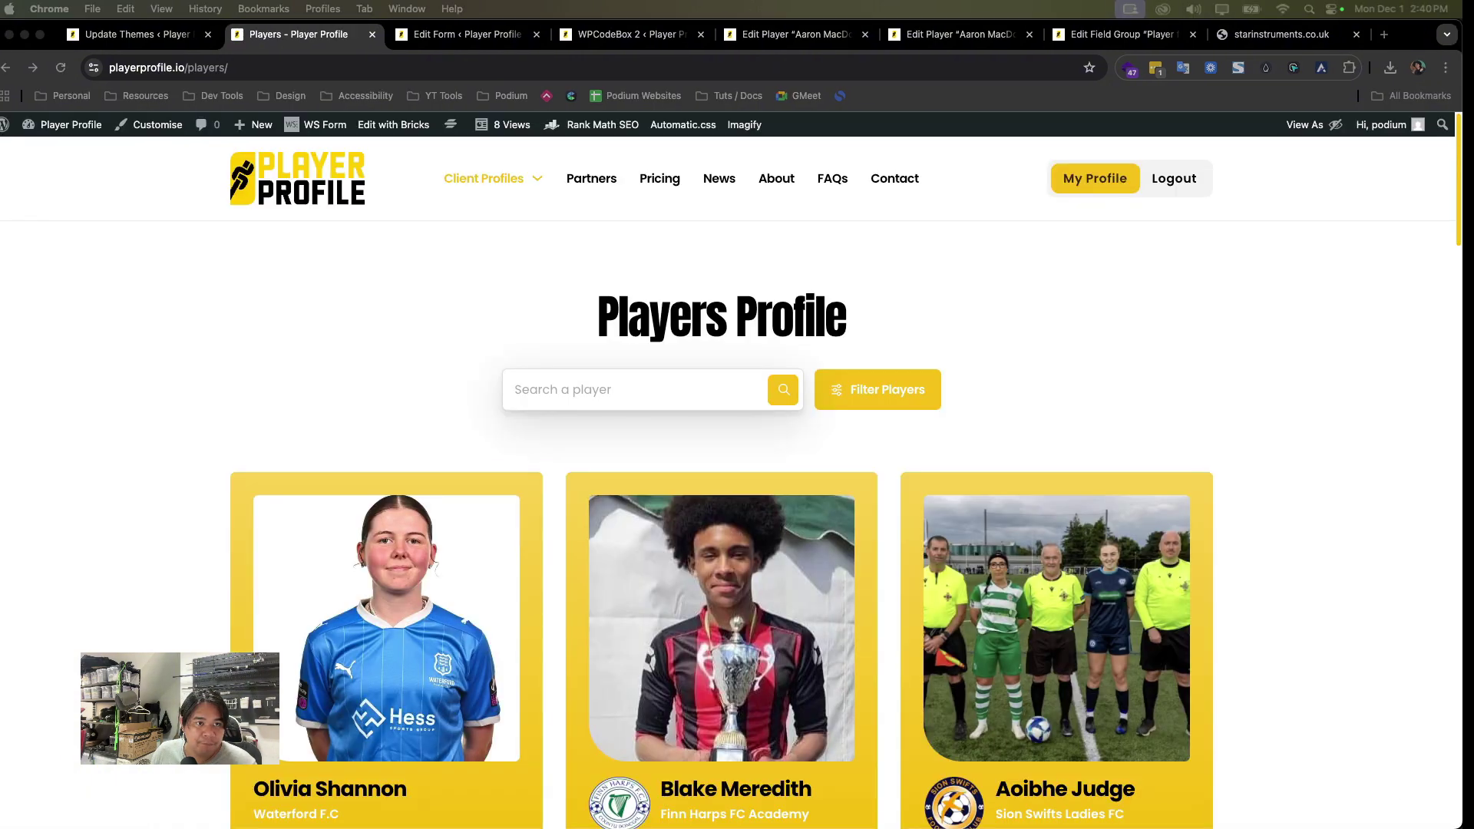
scroll(382, 374, "down", 3)
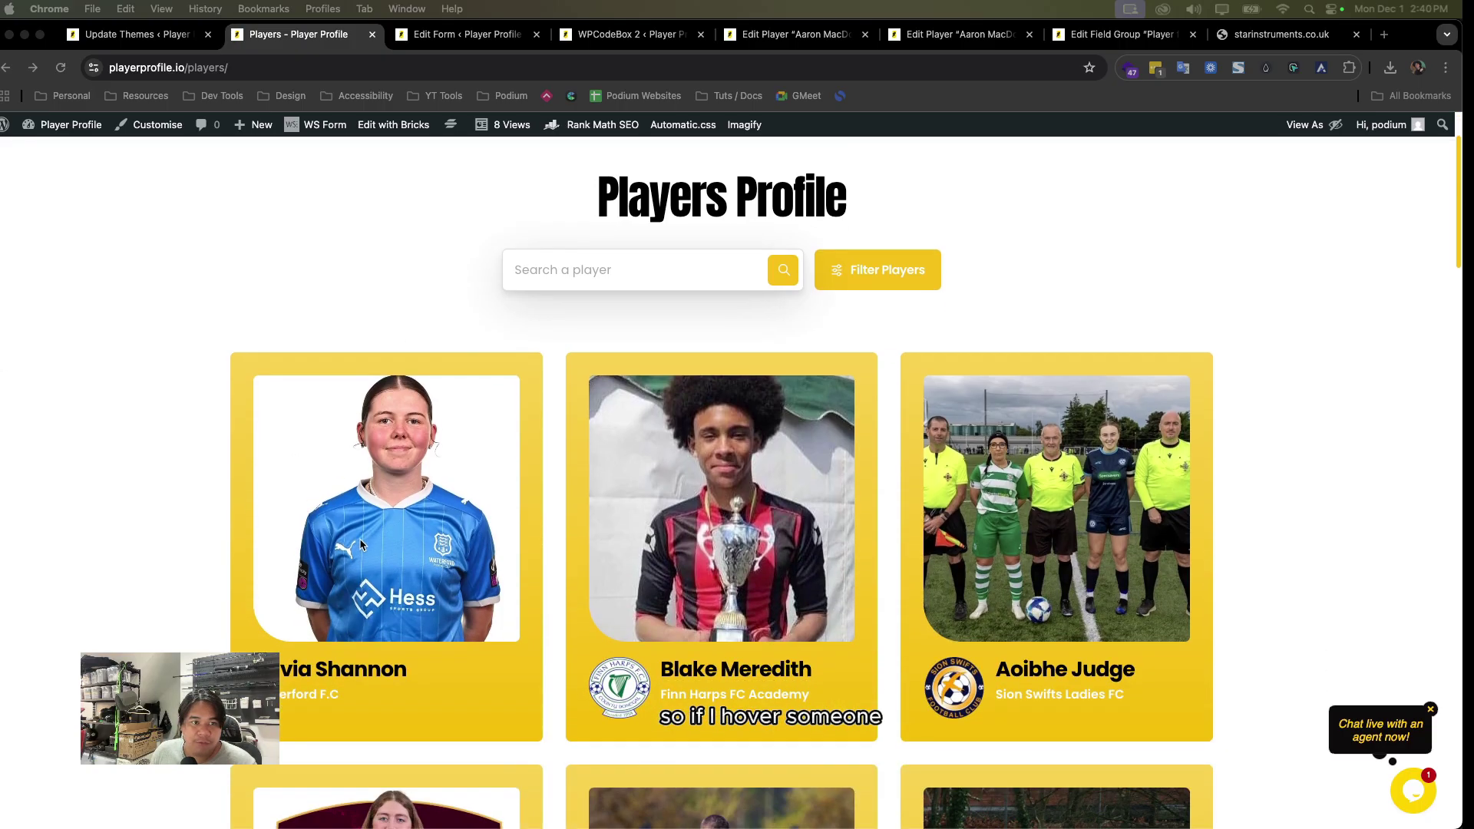
scroll(438, 643, "down", 1)
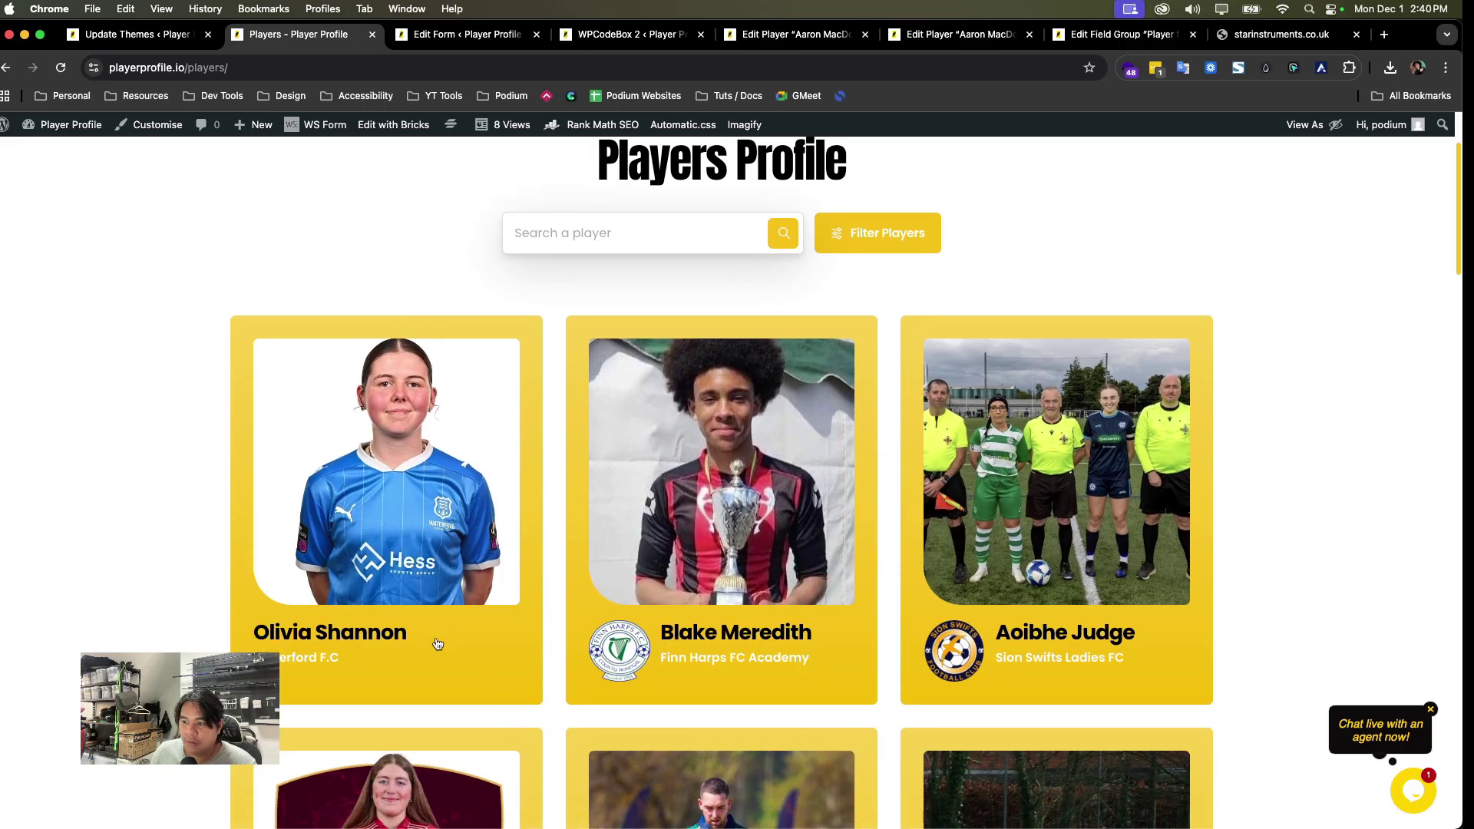
left_click(342, 632)
- Examine the profile page's full URL for the appended id parameter
left_click(253, 69)
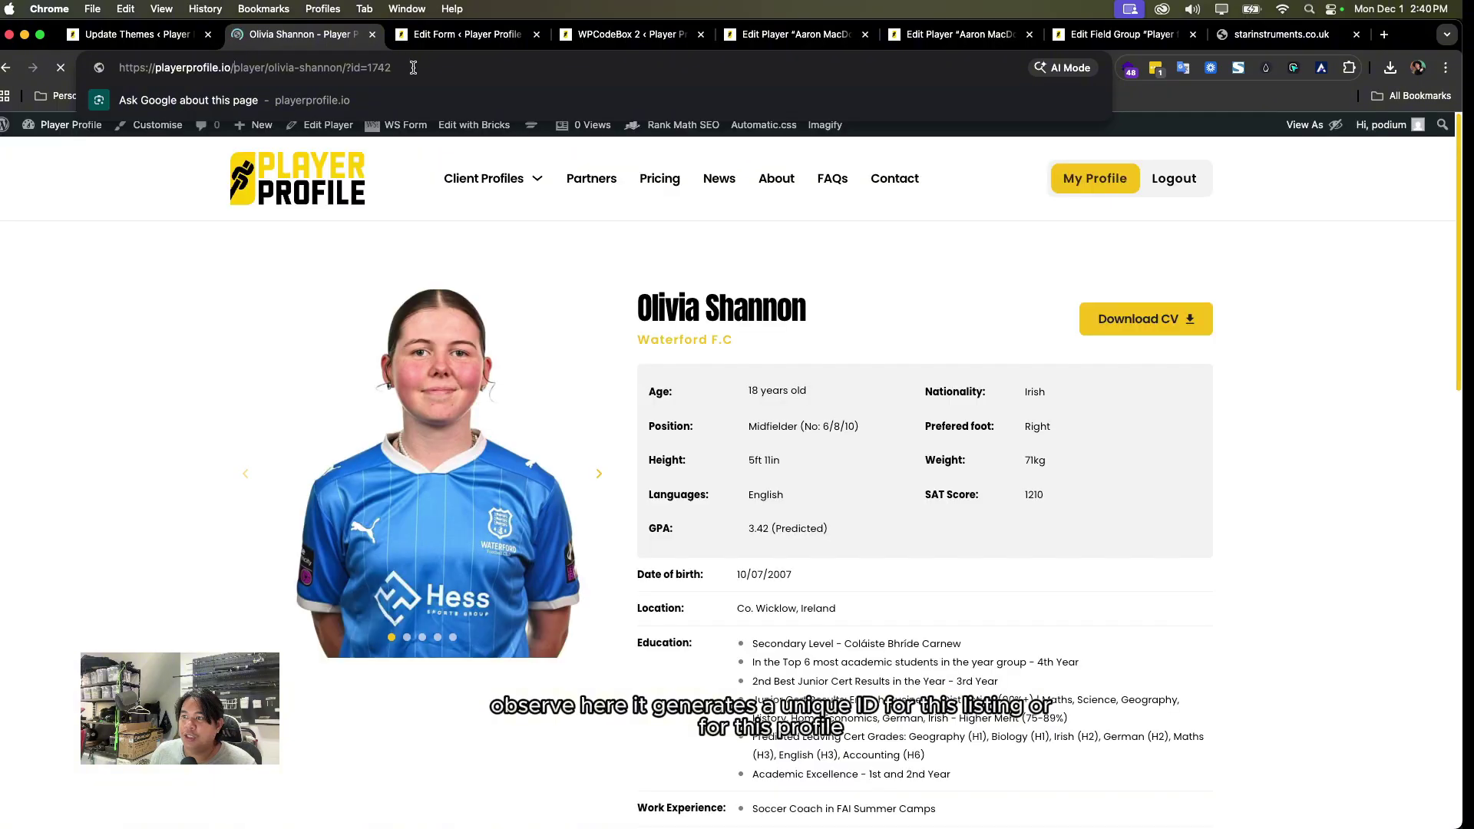
left_click_drag(413, 68, 357, 67)
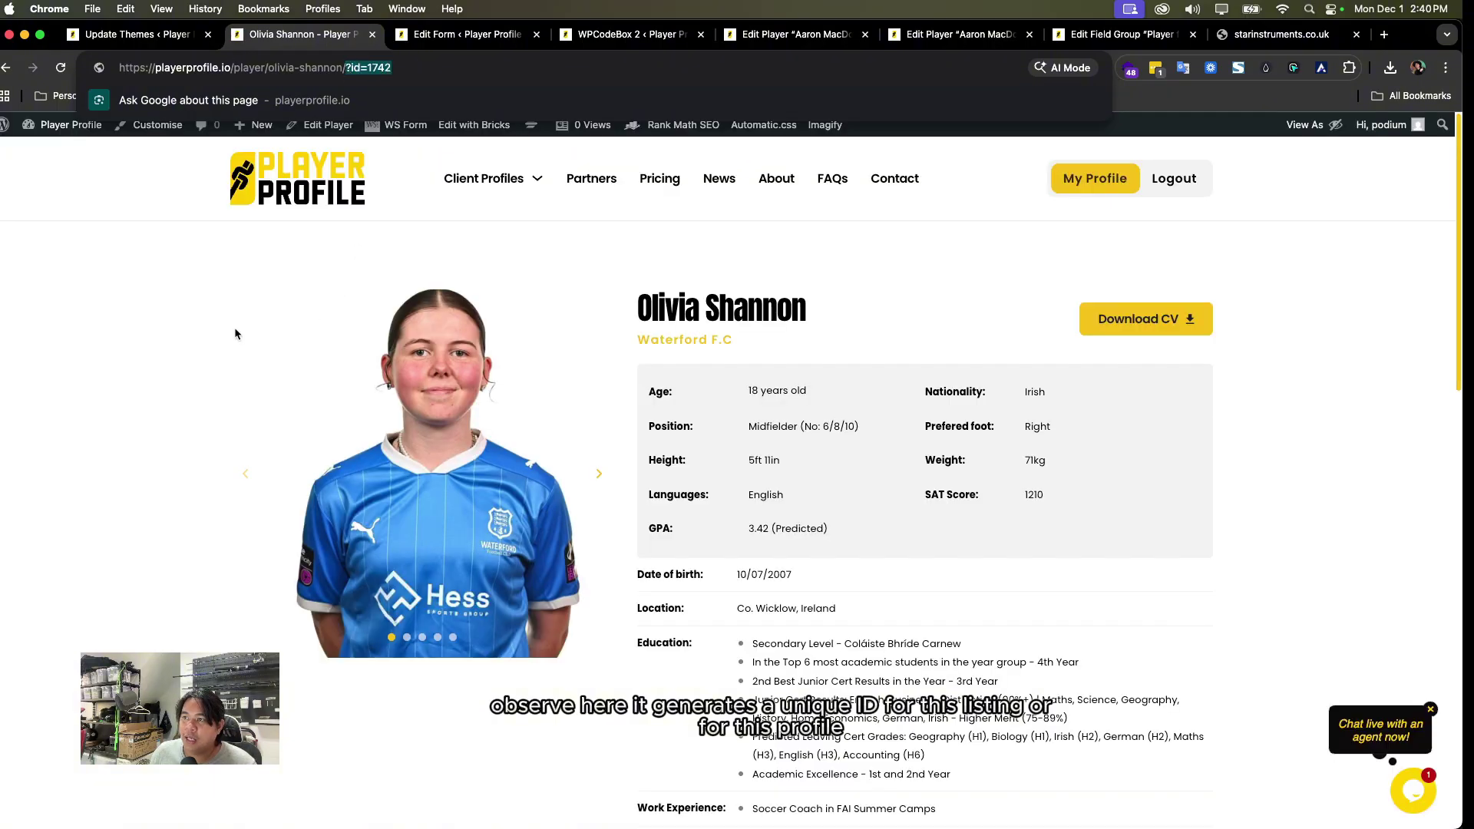
scroll(591, 419, "down", 1)
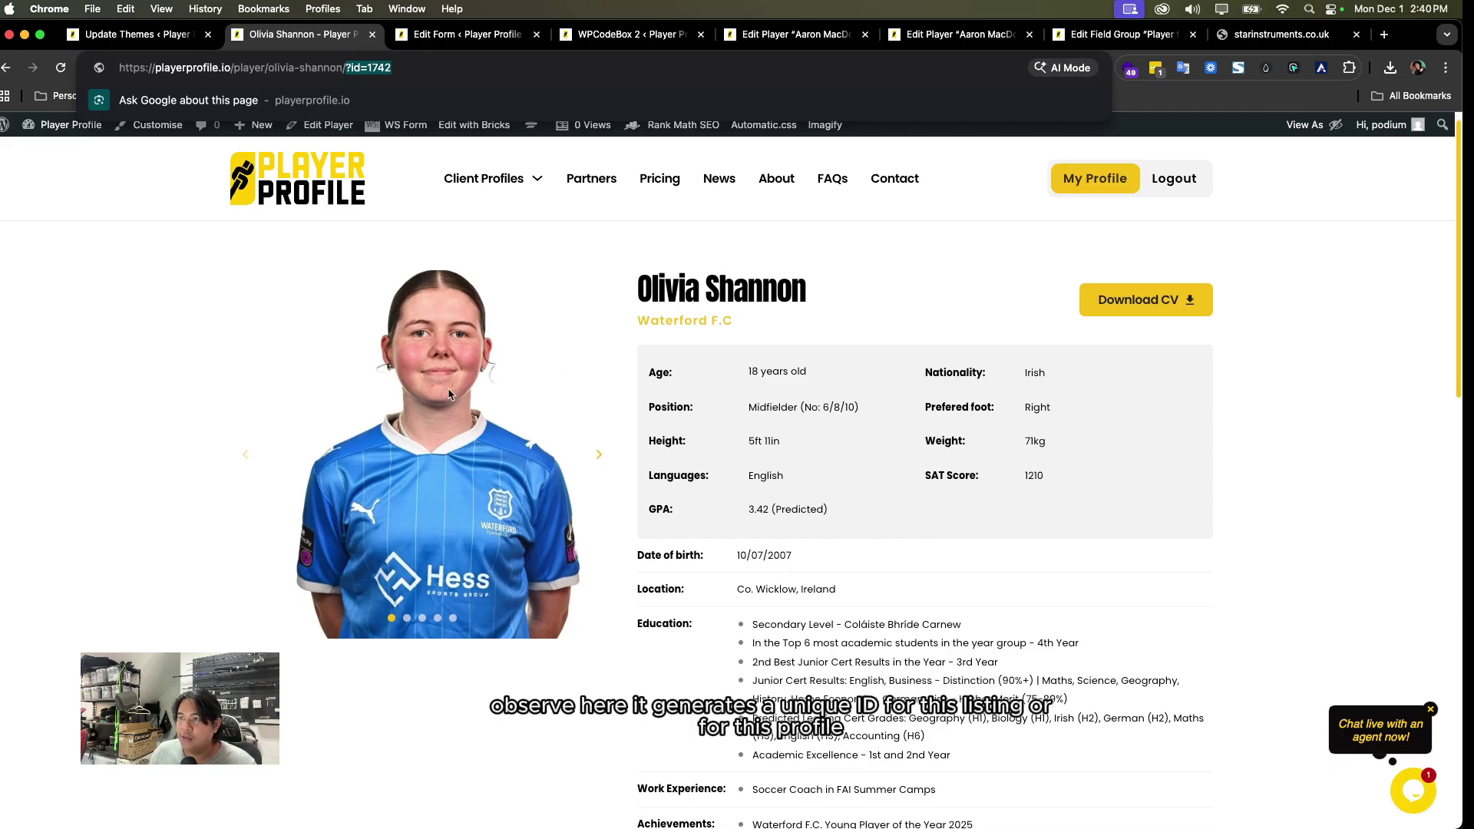
left_click(182, 313)
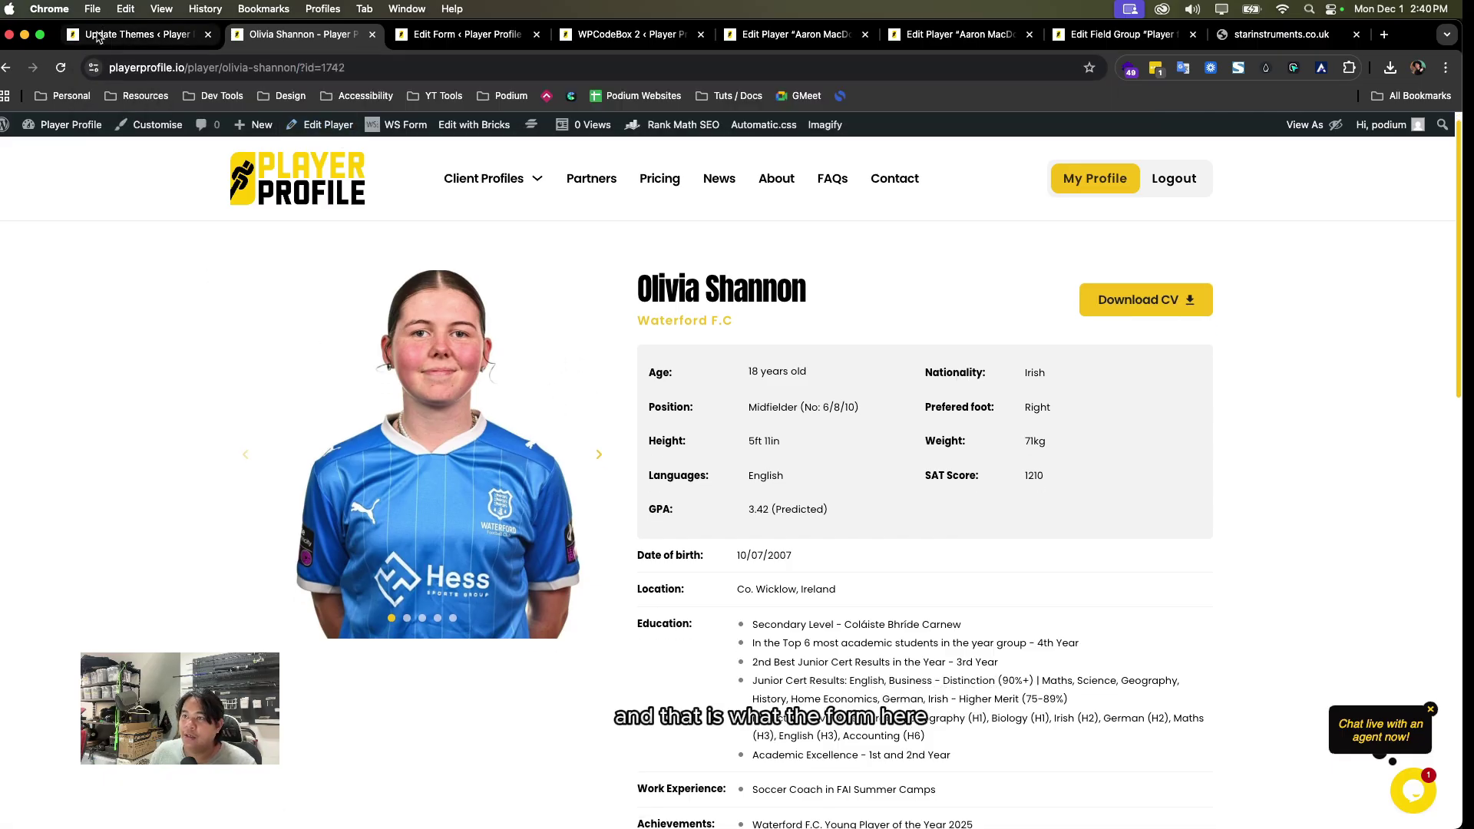
- Return to the form editor, placing its tab before the profile page, and review the Post id listener field's default value
key("ctrl+shift+Tab")
left_click_drag(461, 34, 303, 34)
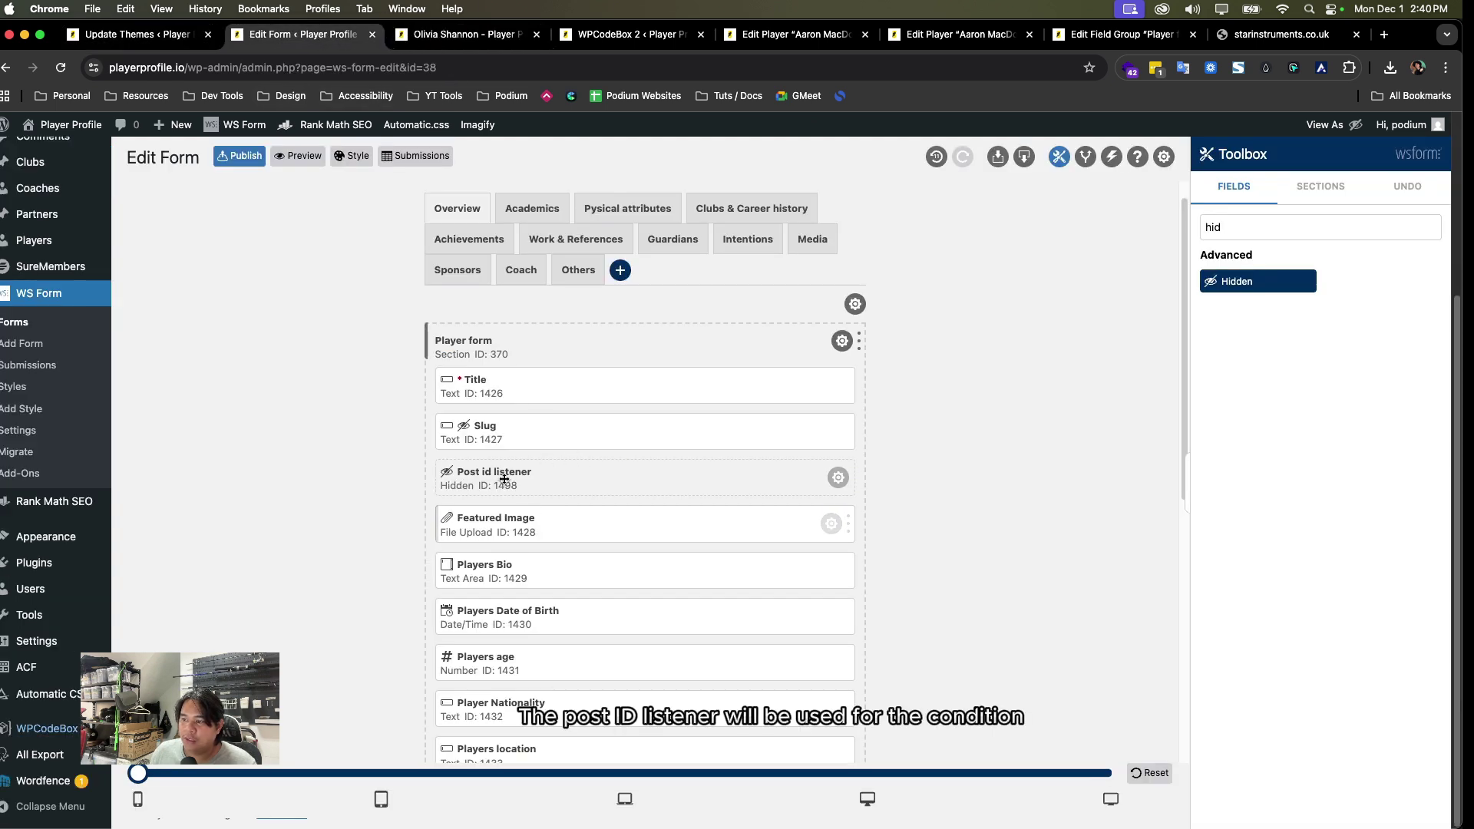
left_click(837, 478)
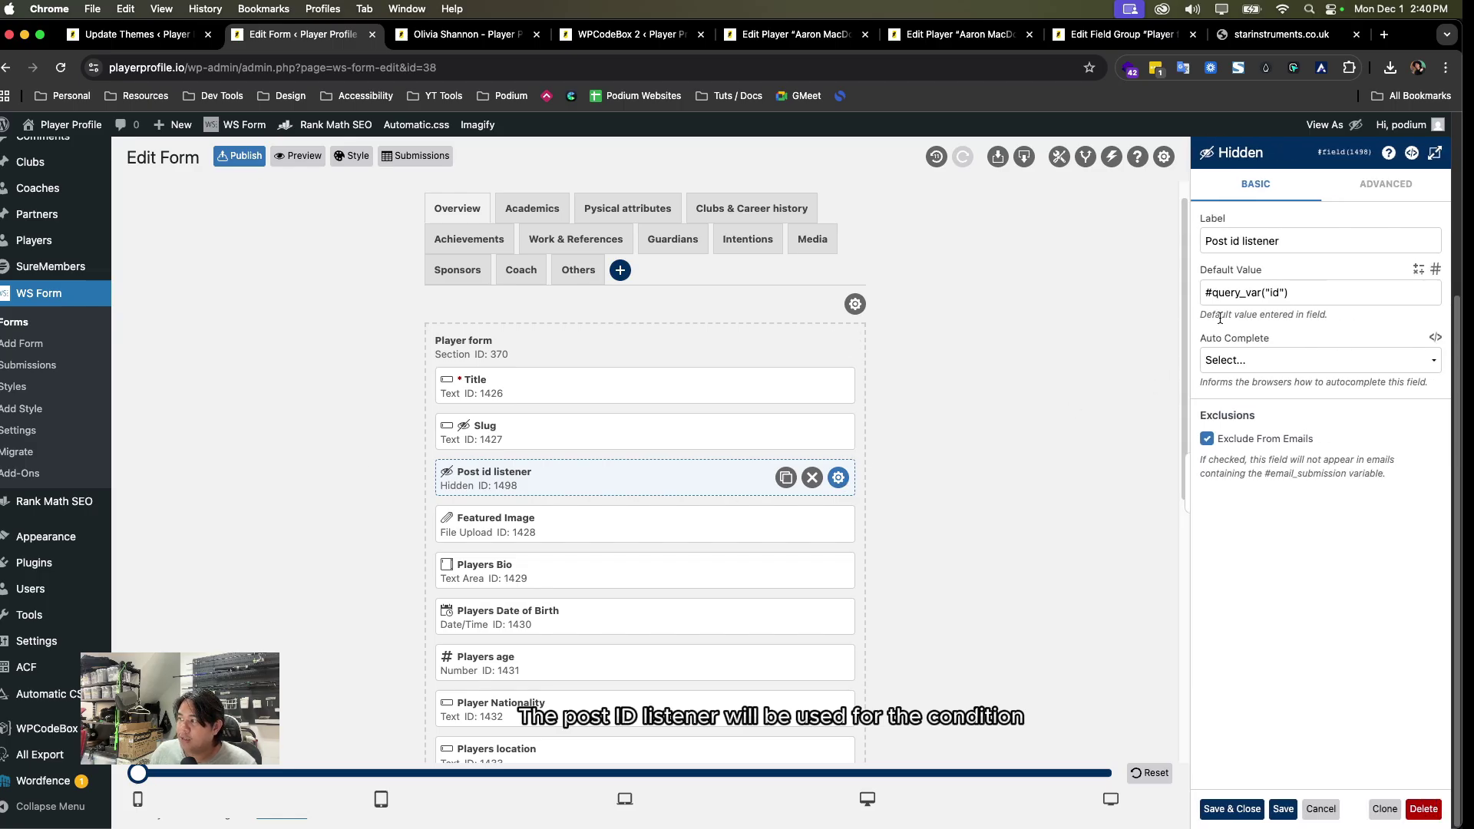
left_click_drag(1284, 295, 1167, 304)
left_click(1021, 431)
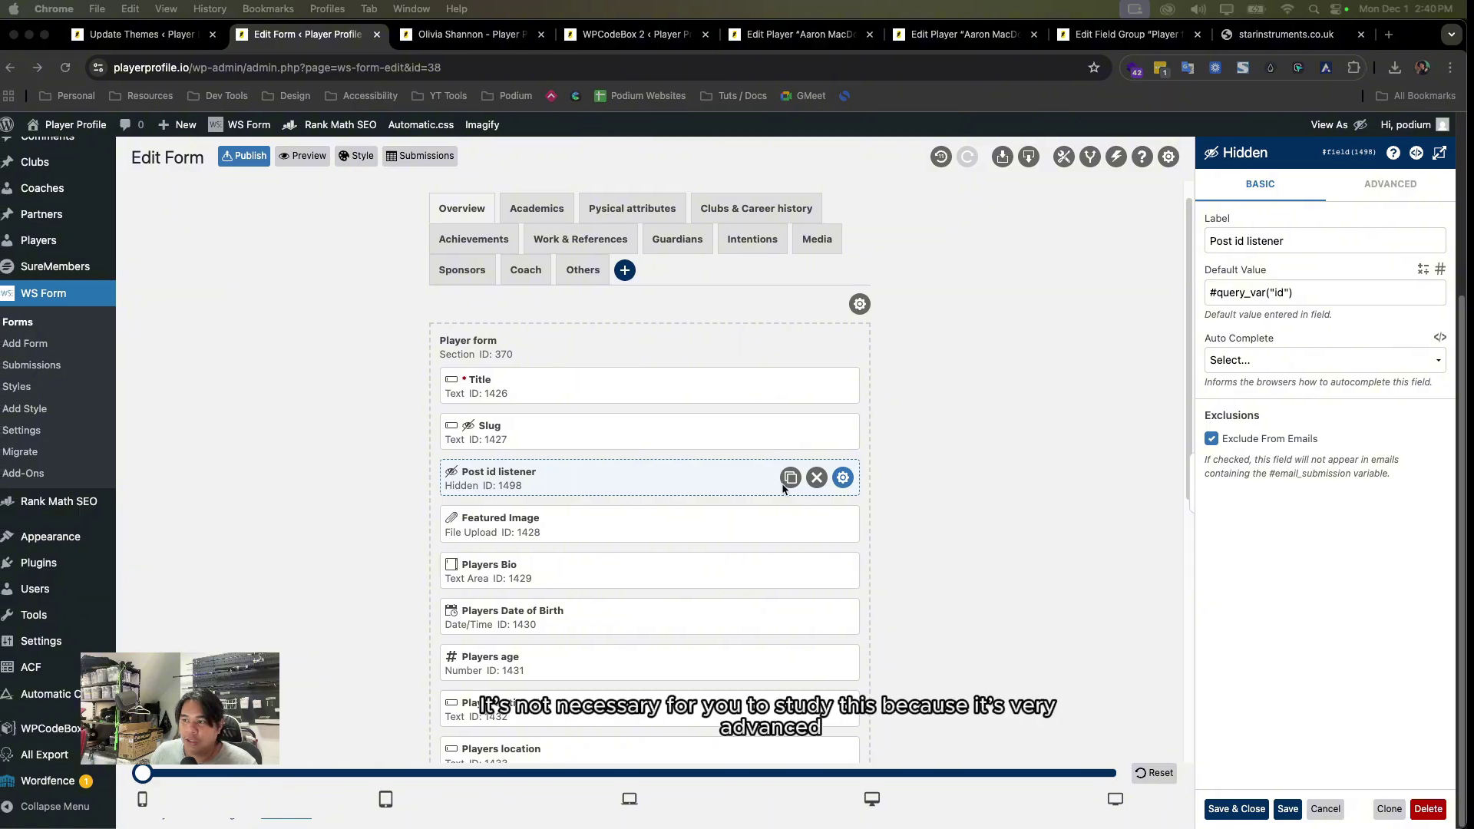
scroll(330, 404, "down", 2)
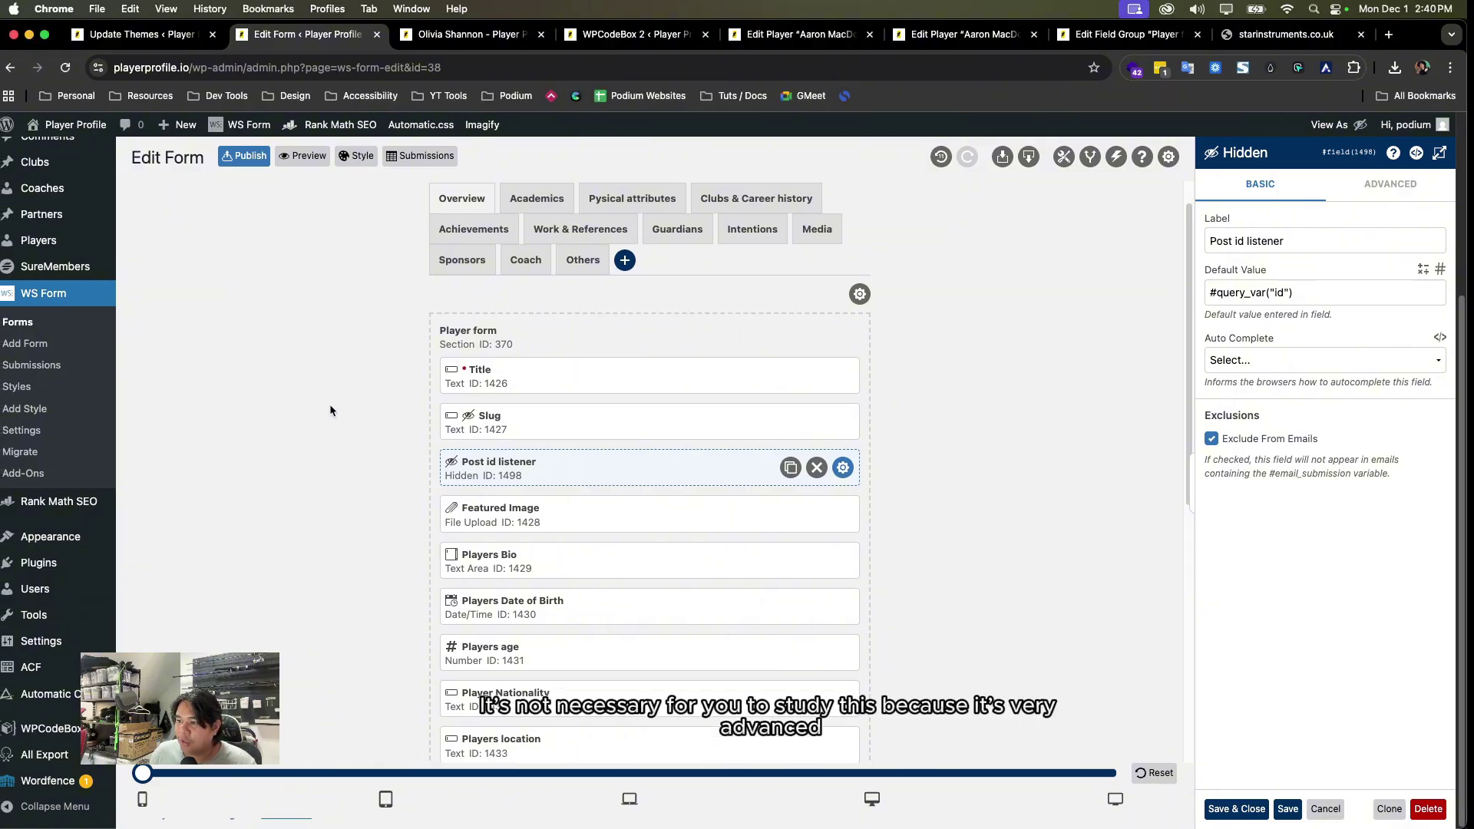
scroll(331, 433, "down", 4)
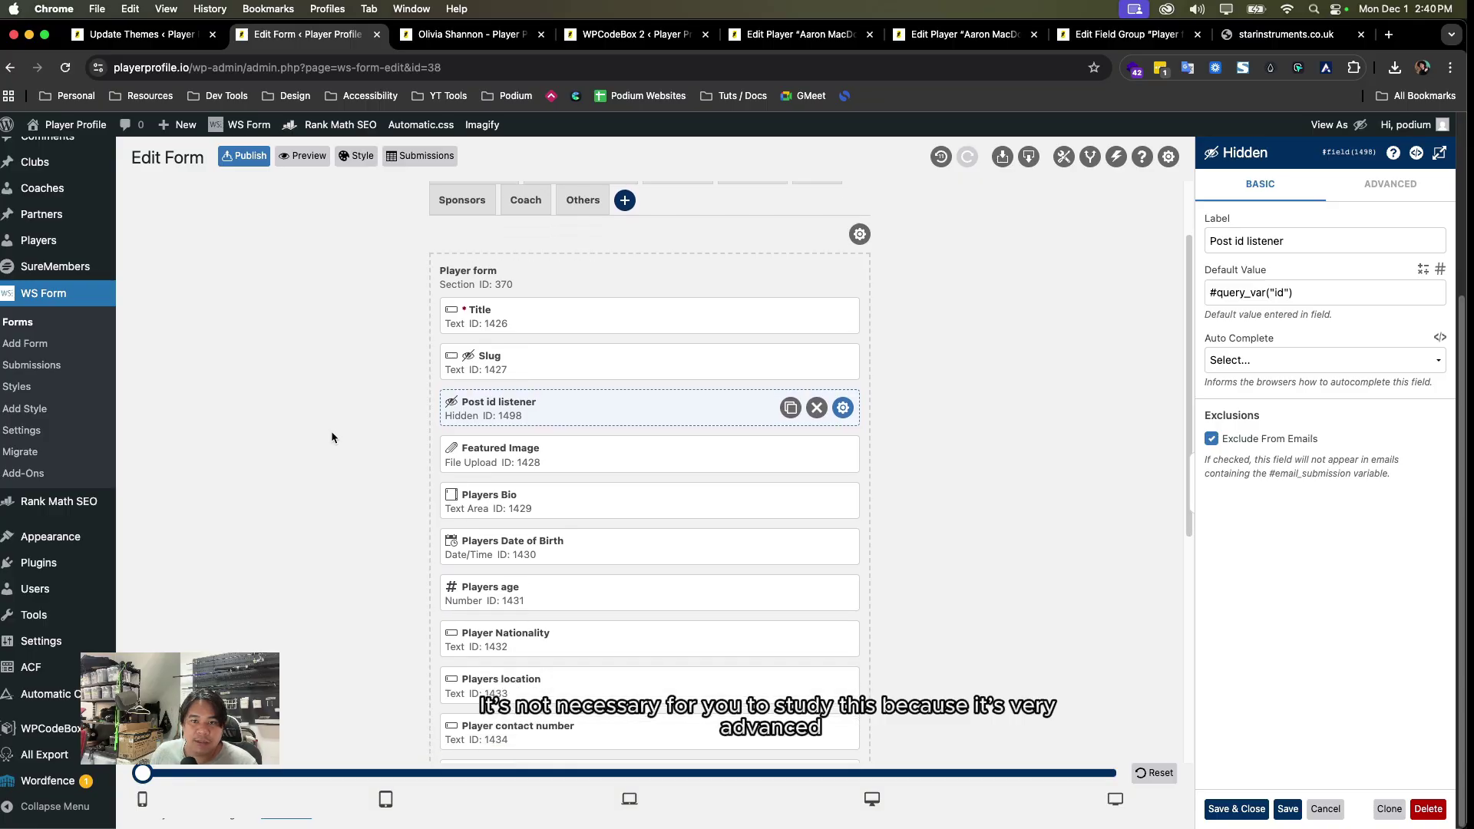
scroll(357, 436, "up", 7)
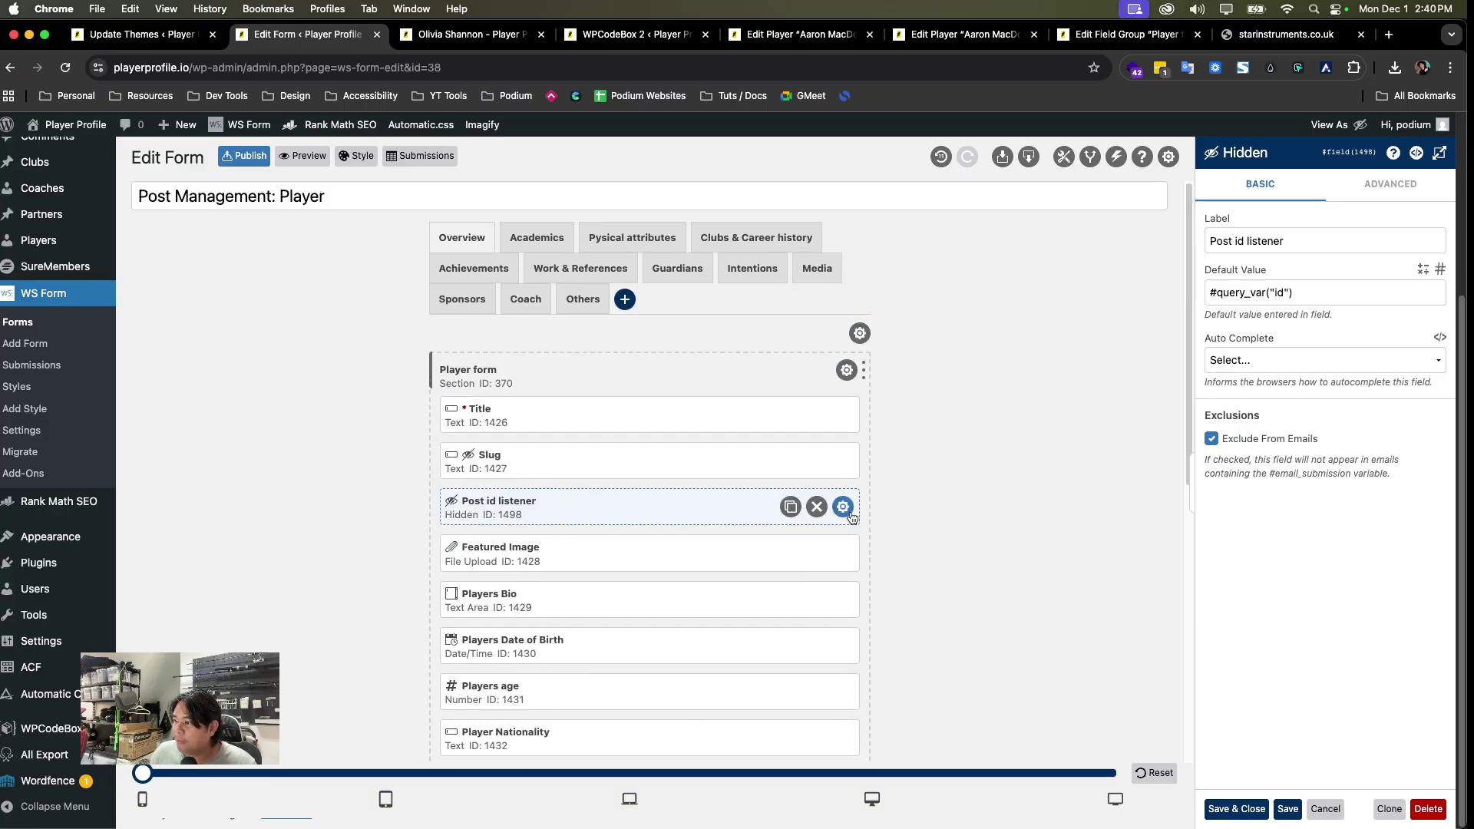
- Close the Post id listener field's settings and publish the form
left_click(962, 506)
left_click(244, 157)
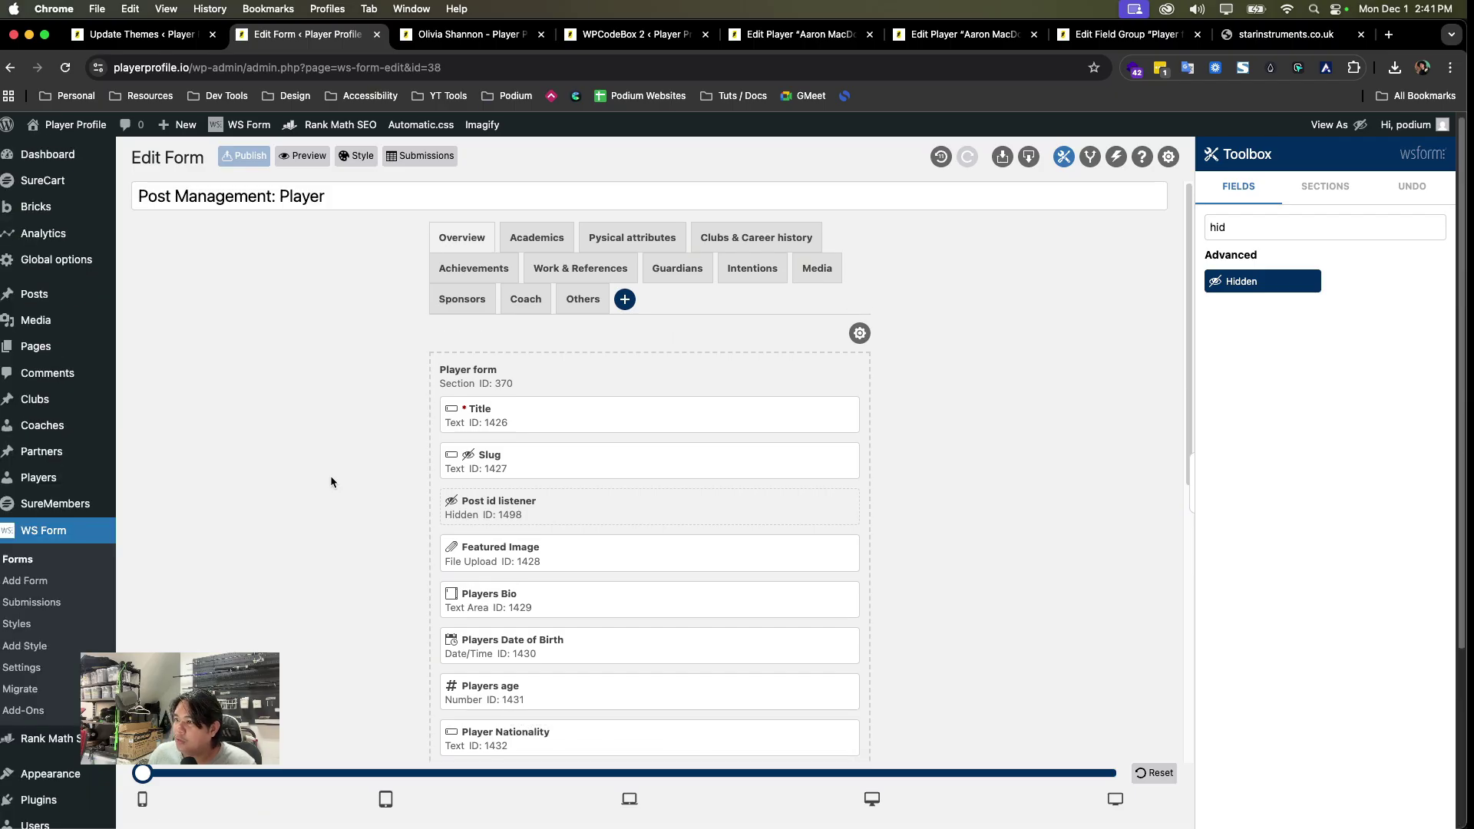
- Review the form's Post Management - New action, checking its Post Type and Post ID (For Updates) settings
scroll(768, 461, "down", 1)
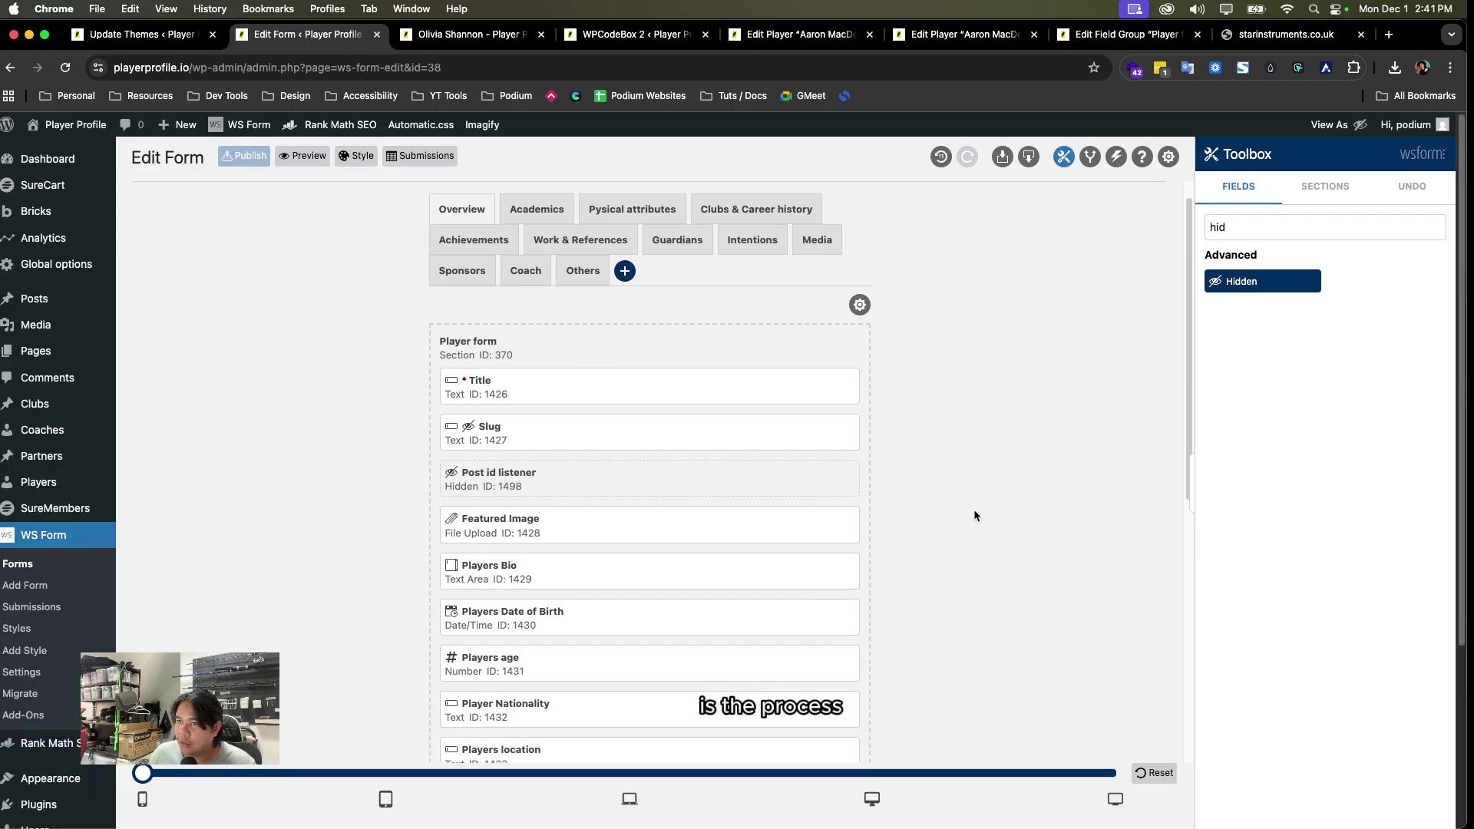
left_click(843, 478)
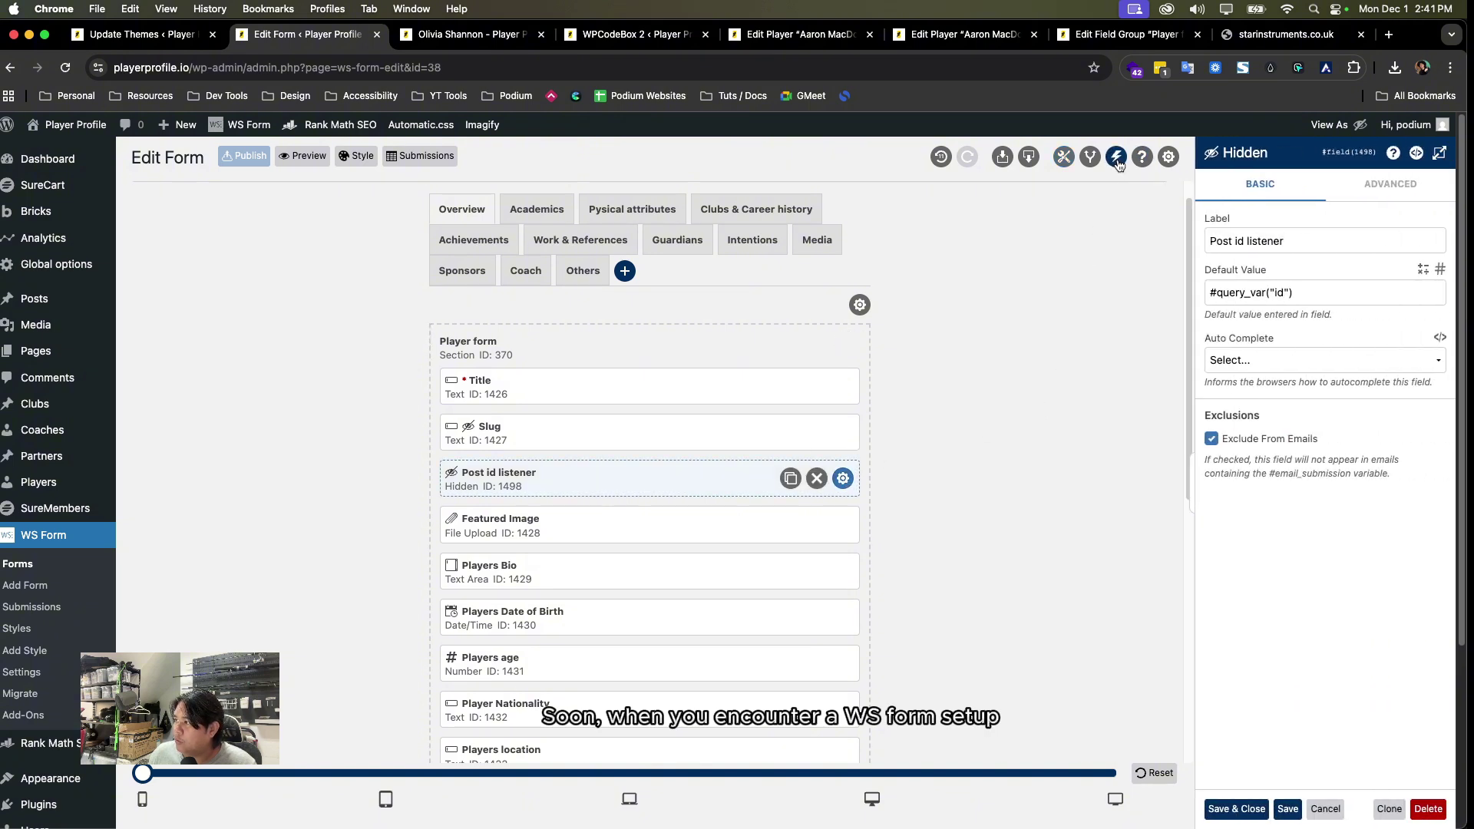
left_click(1117, 158)
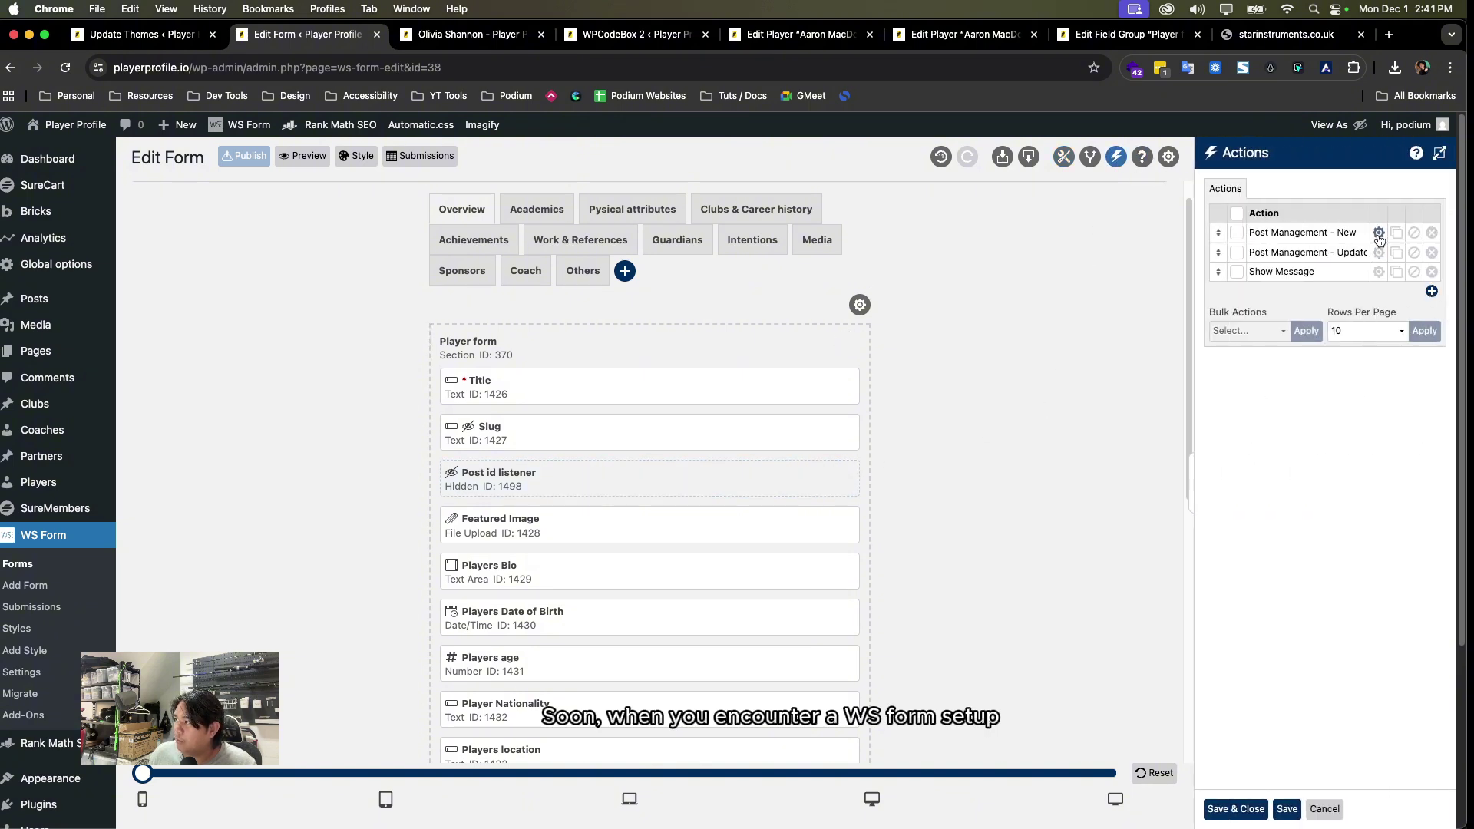
left_click(1378, 233)
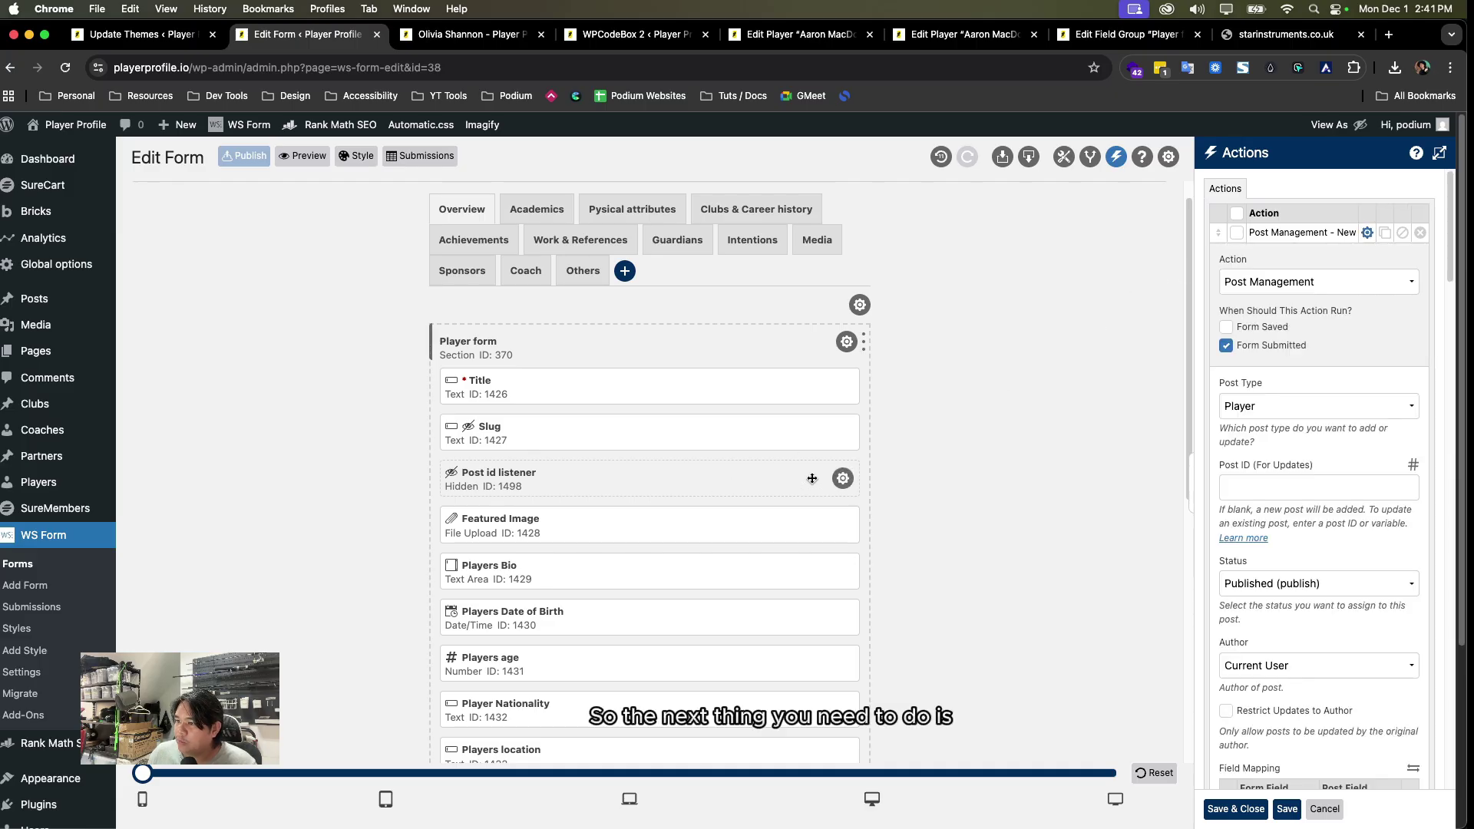
left_click(1367, 233)
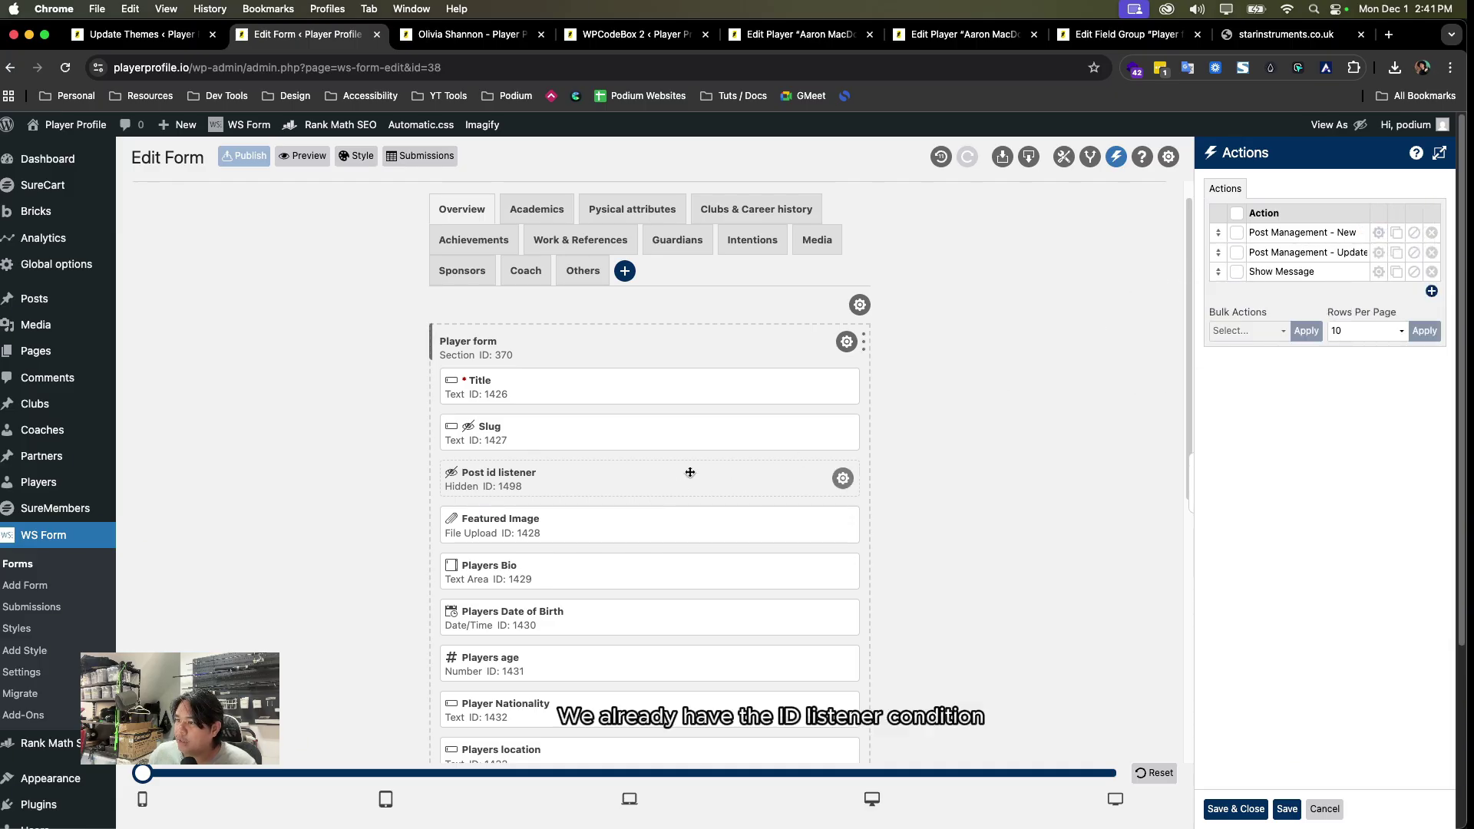
left_click(1090, 158)
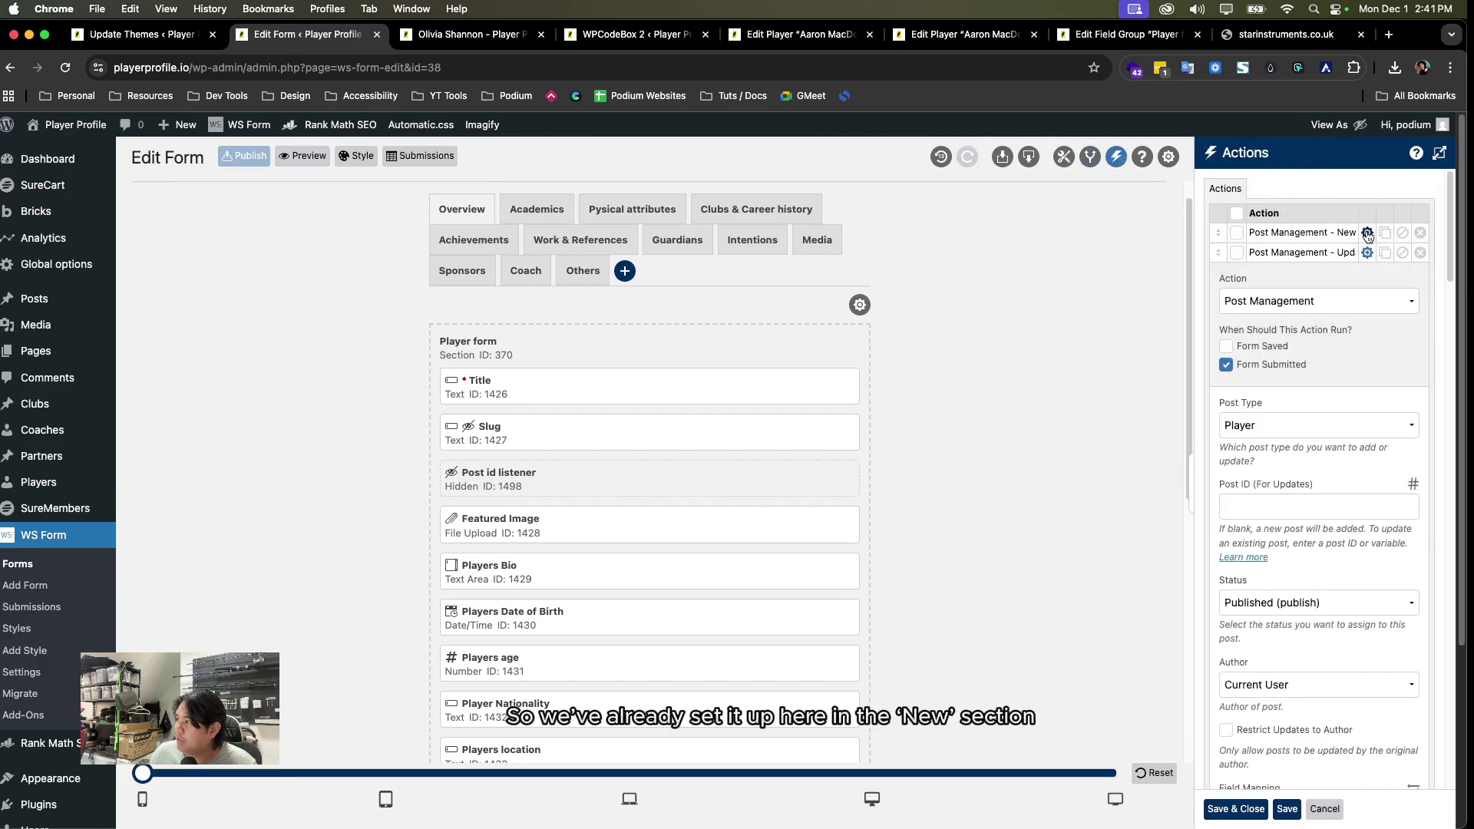
scroll(1273, 484, "down", 8)
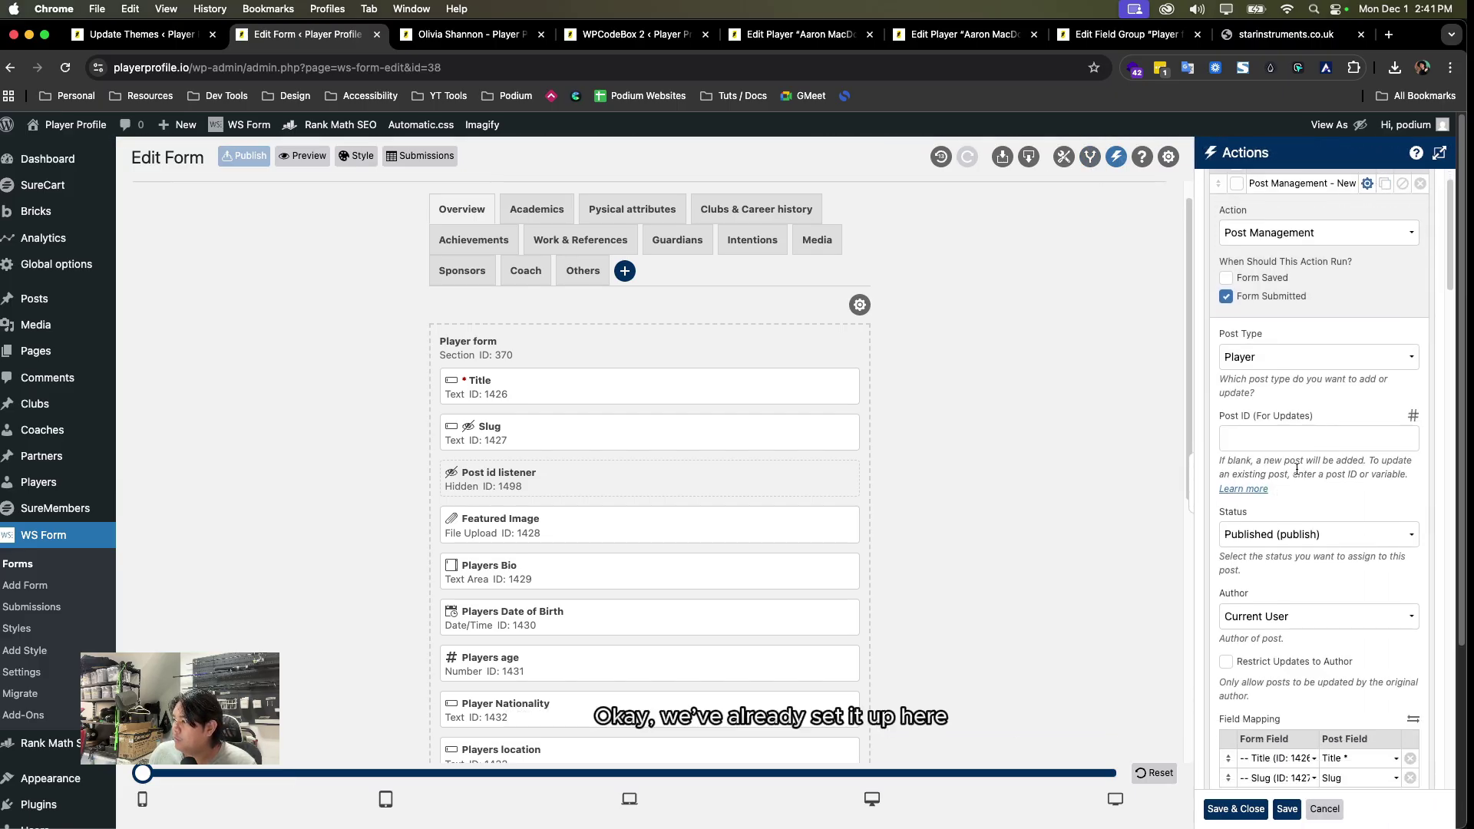
scroll(1265, 423, "up", 8)
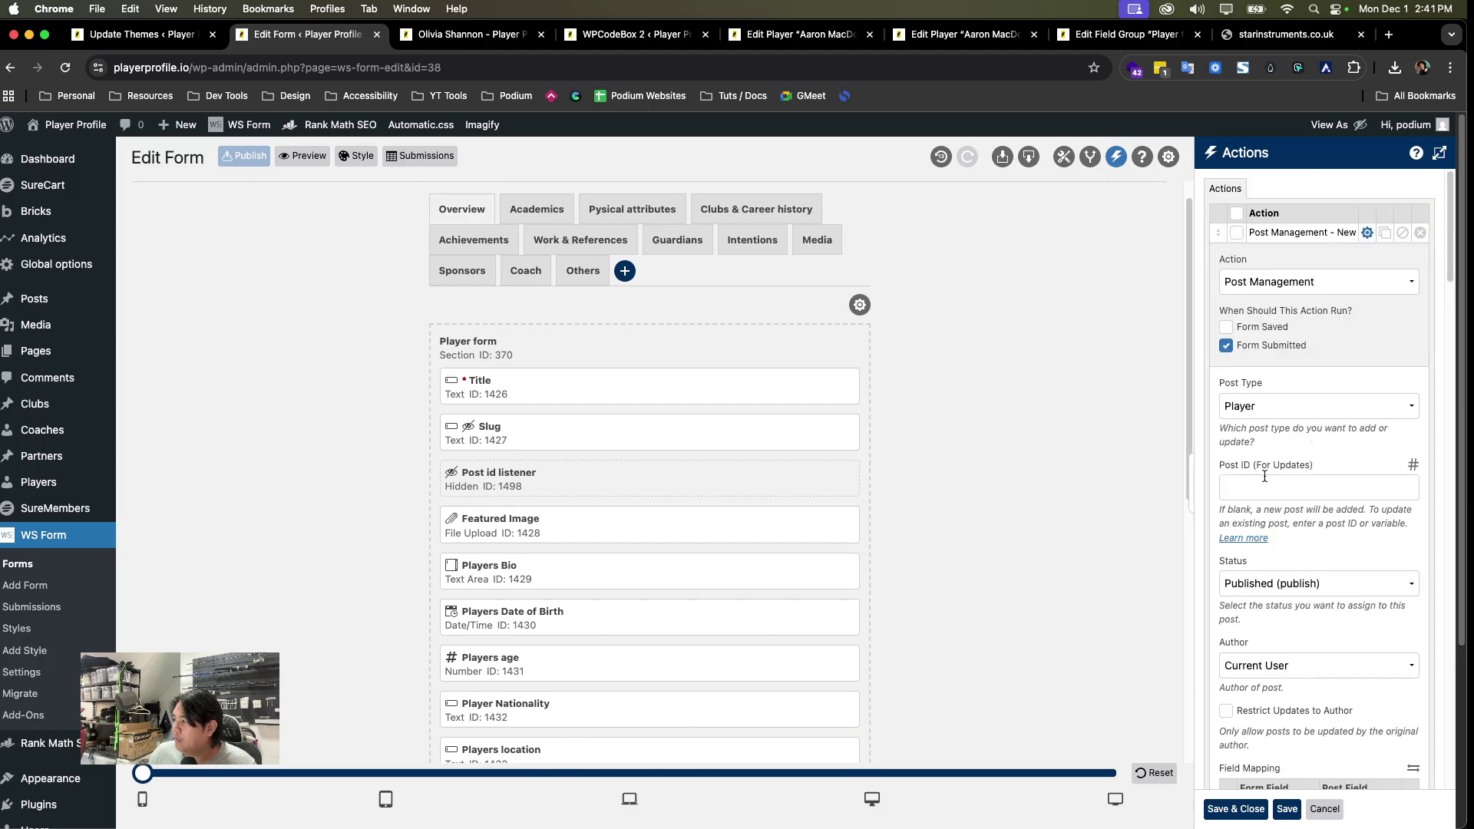
left_click(1321, 485)
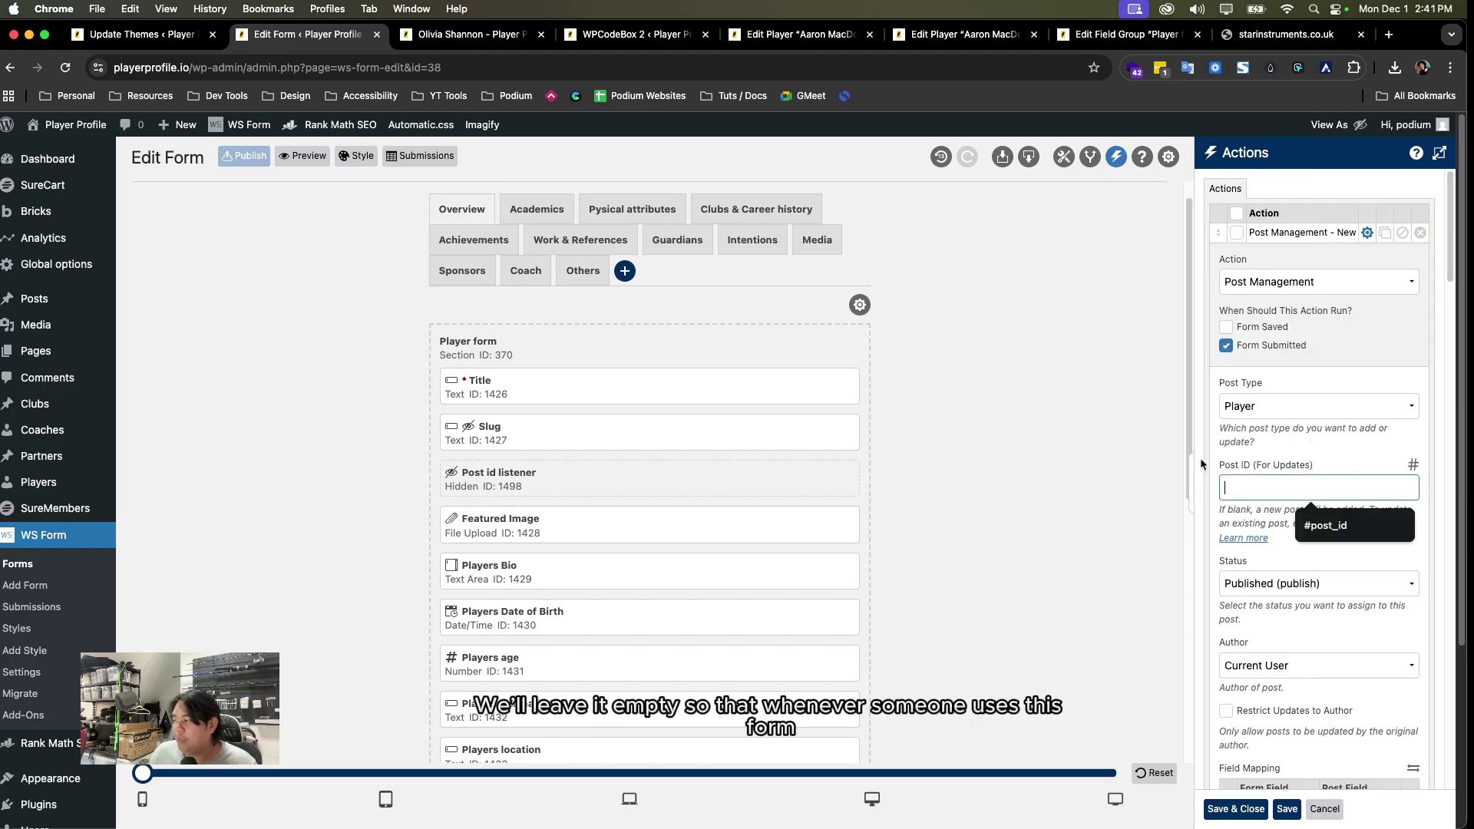
scroll(493, 536, "down", 6)
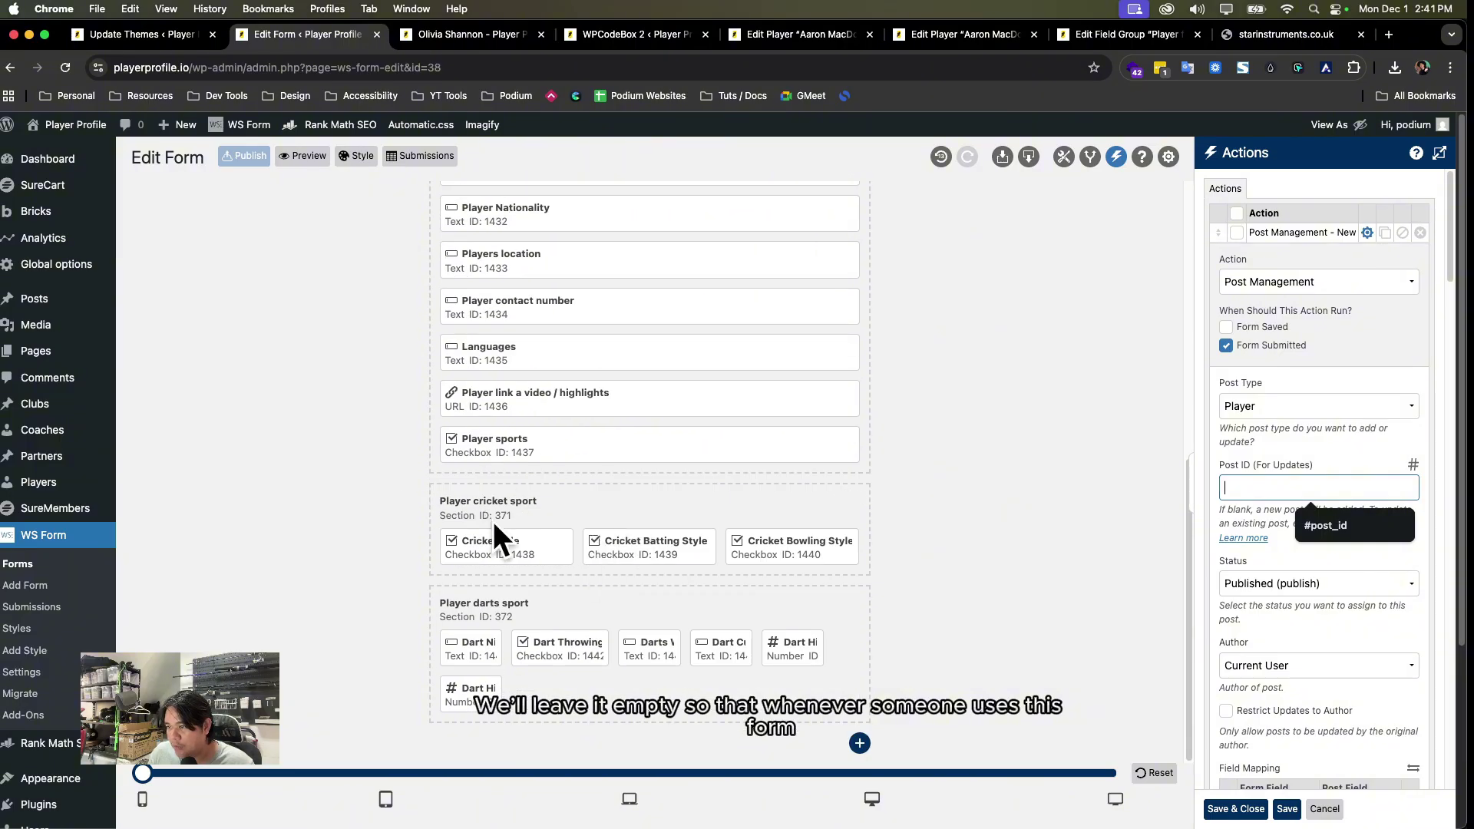
scroll(960, 524, "up", 6)
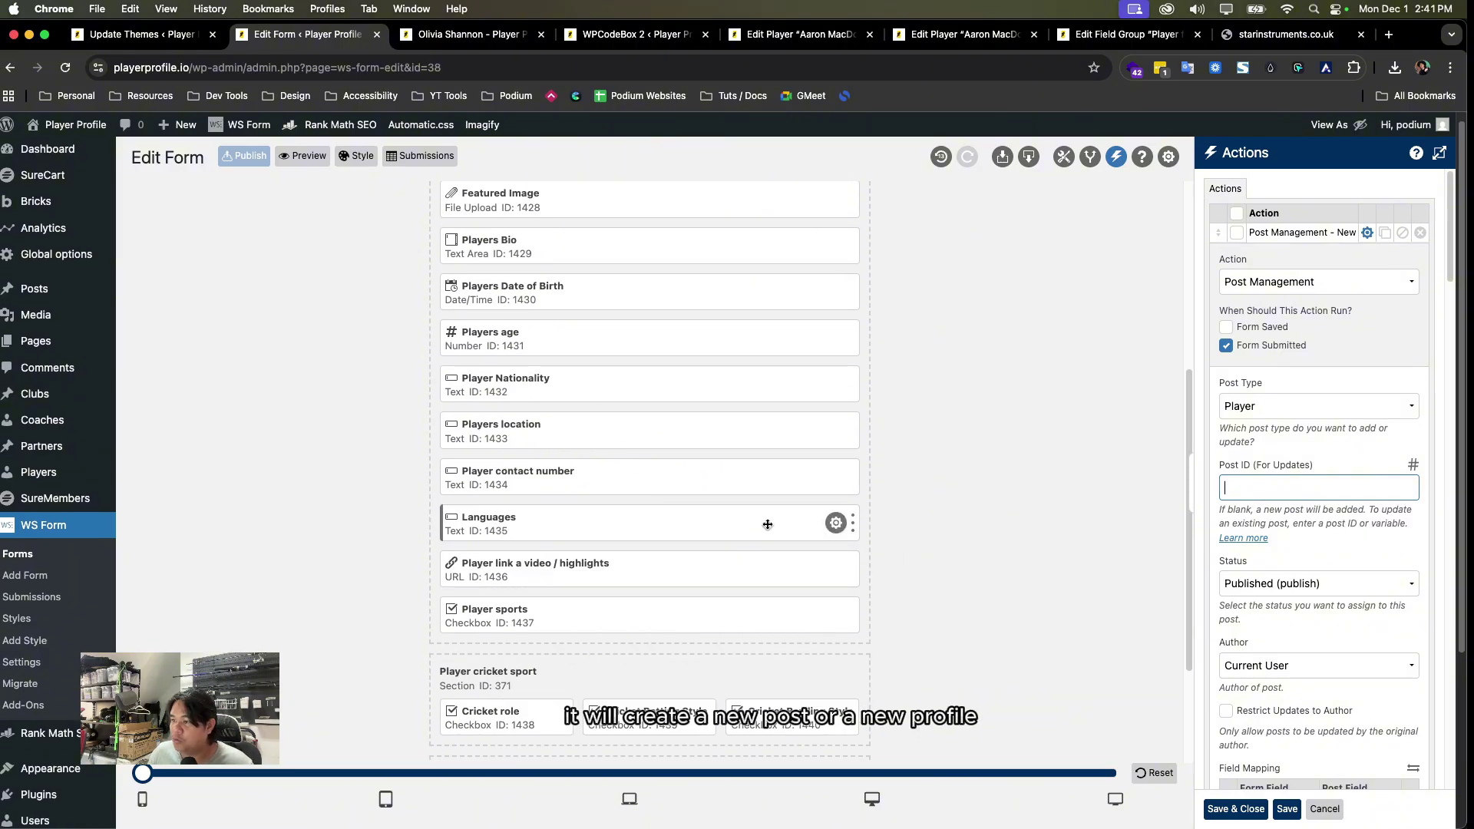
- Set Post ID (For Updates) in the Post Management - Update action to #field(1498)
scroll(769, 524, "up", 2)
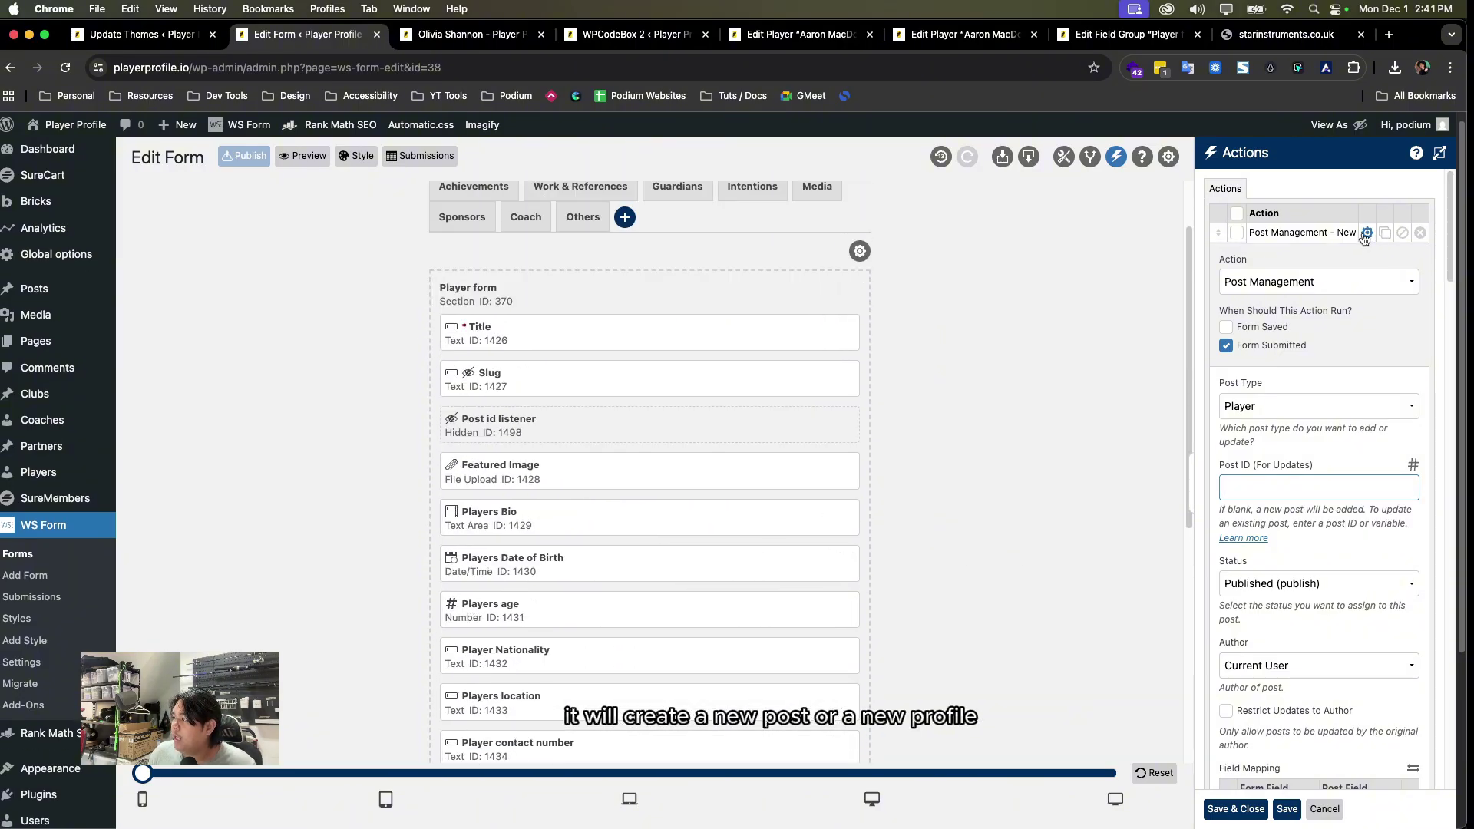
left_click(1365, 234)
left_click(1377, 253)
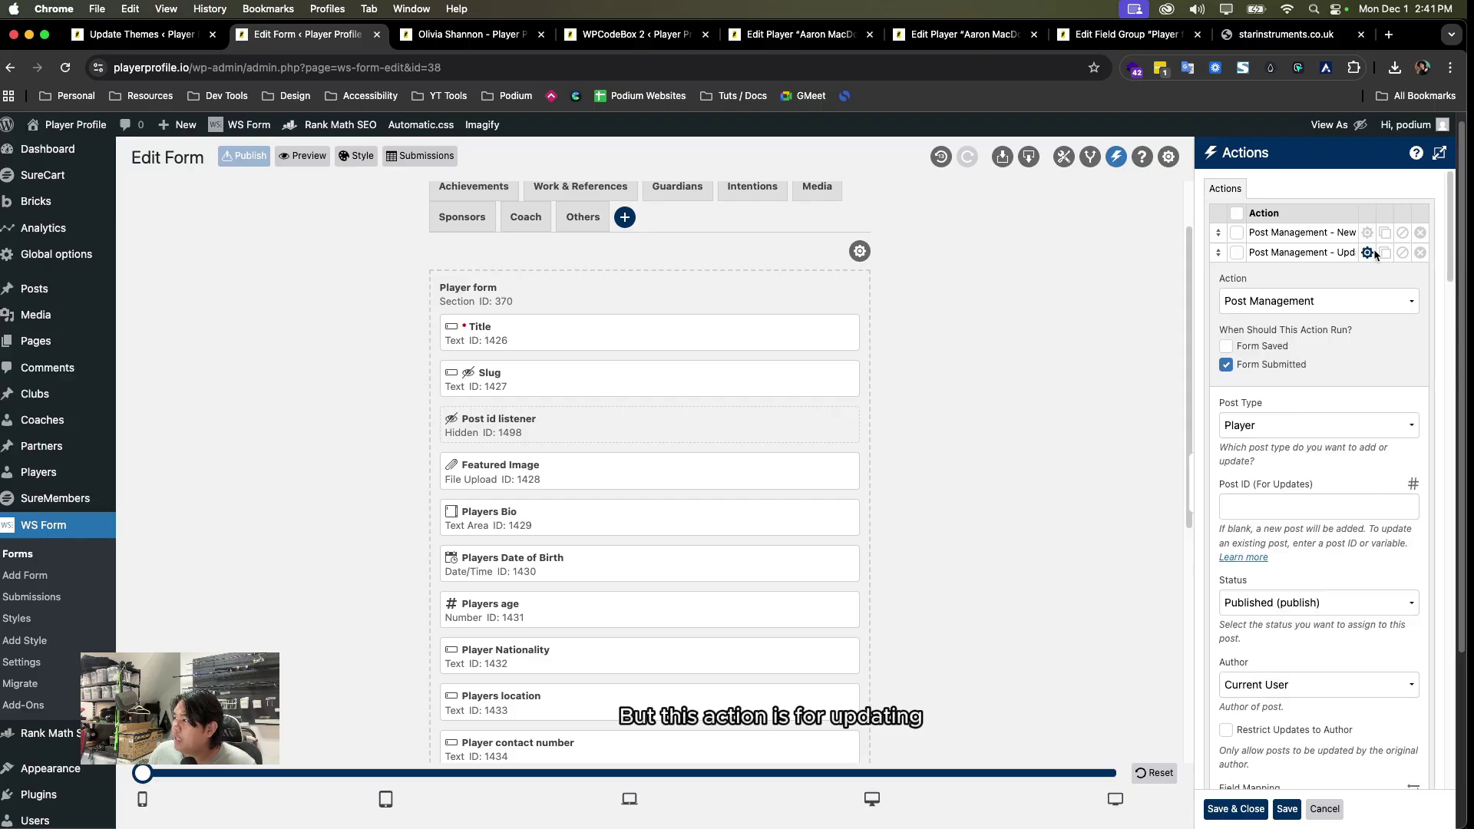
scroll(1320, 384, "down", 1)
left_click(1282, 428)
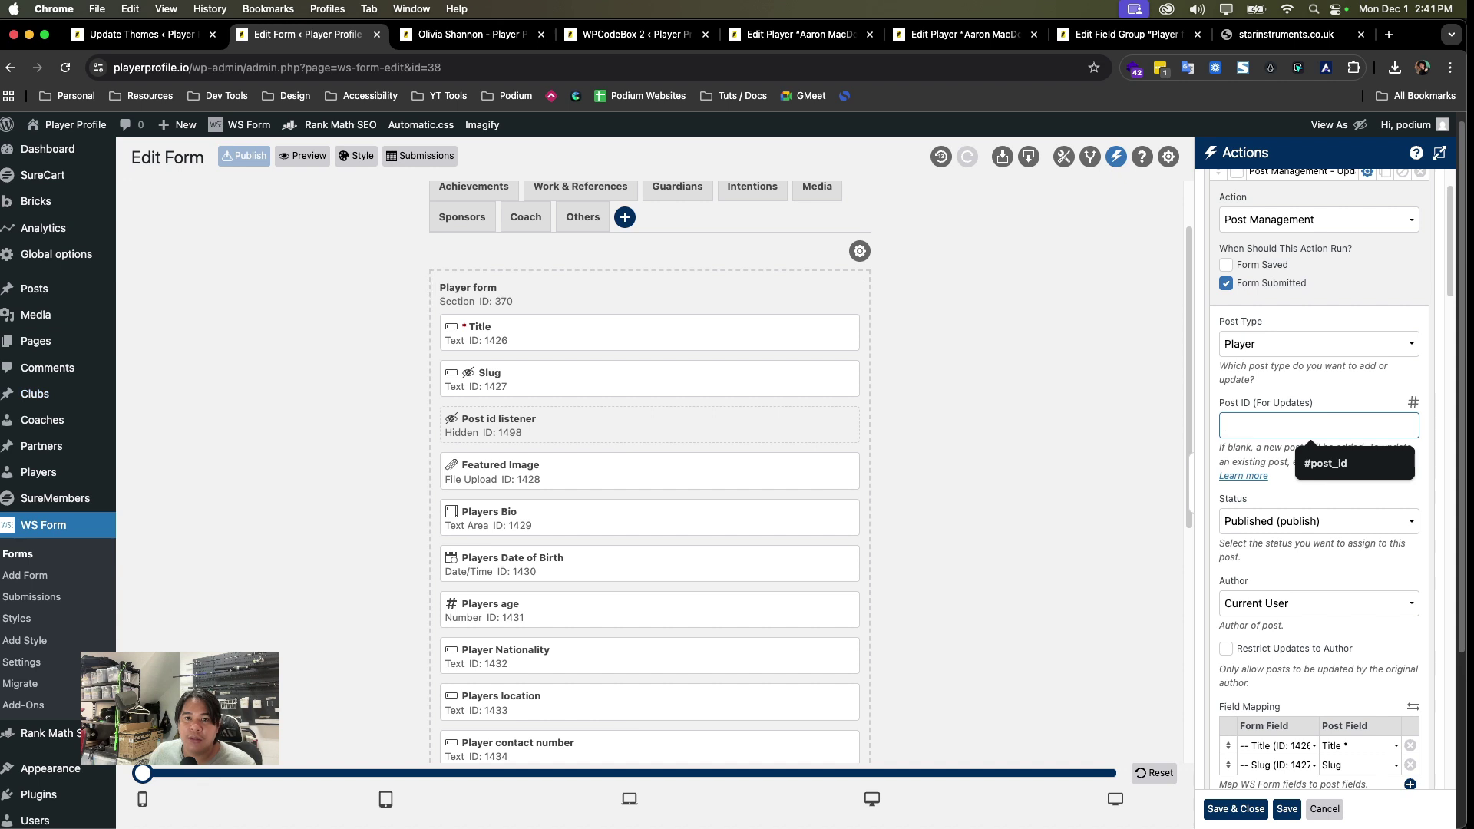
left_click(1312, 513)
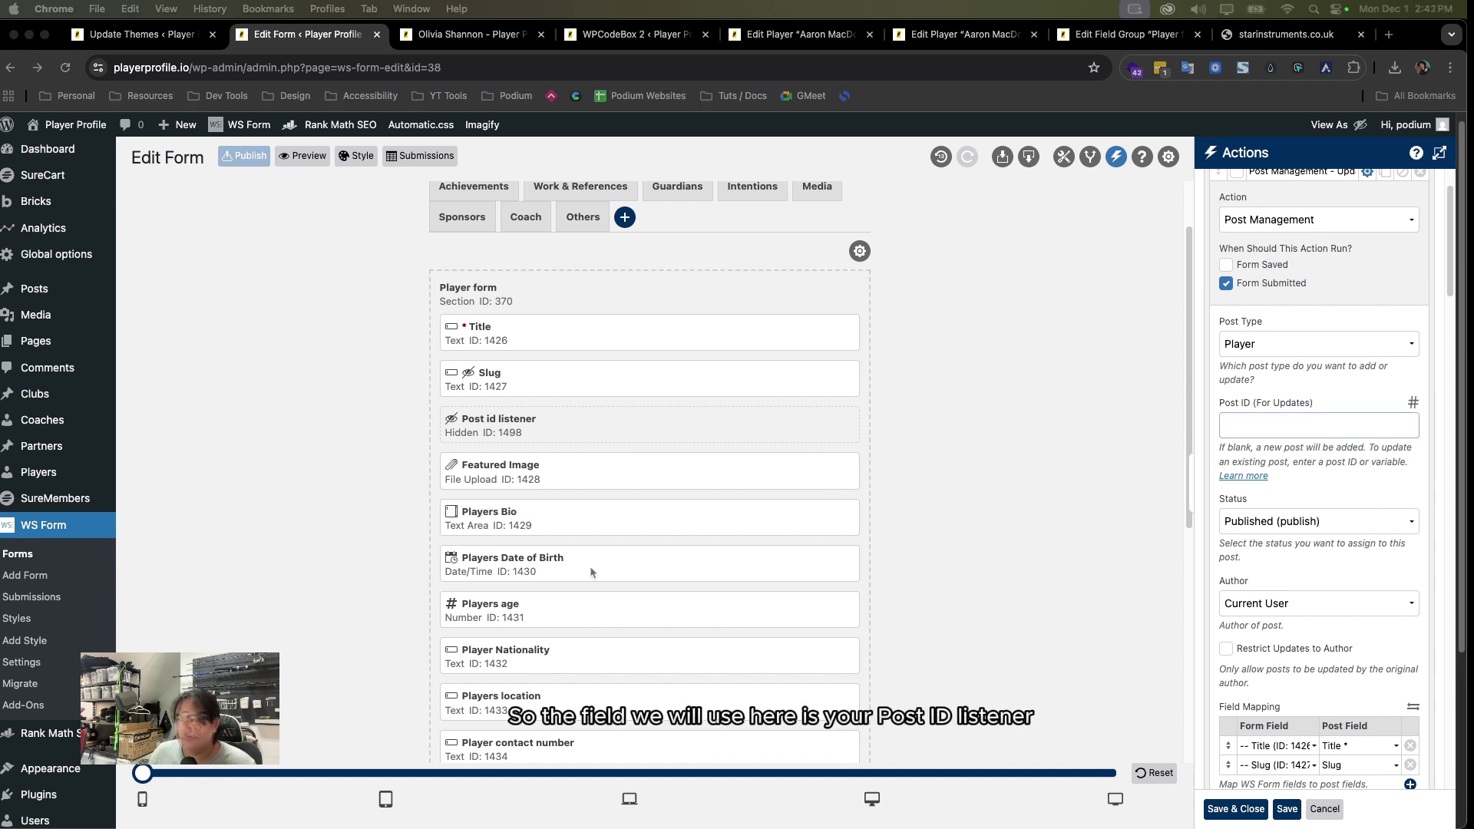
left_click(1288, 433)
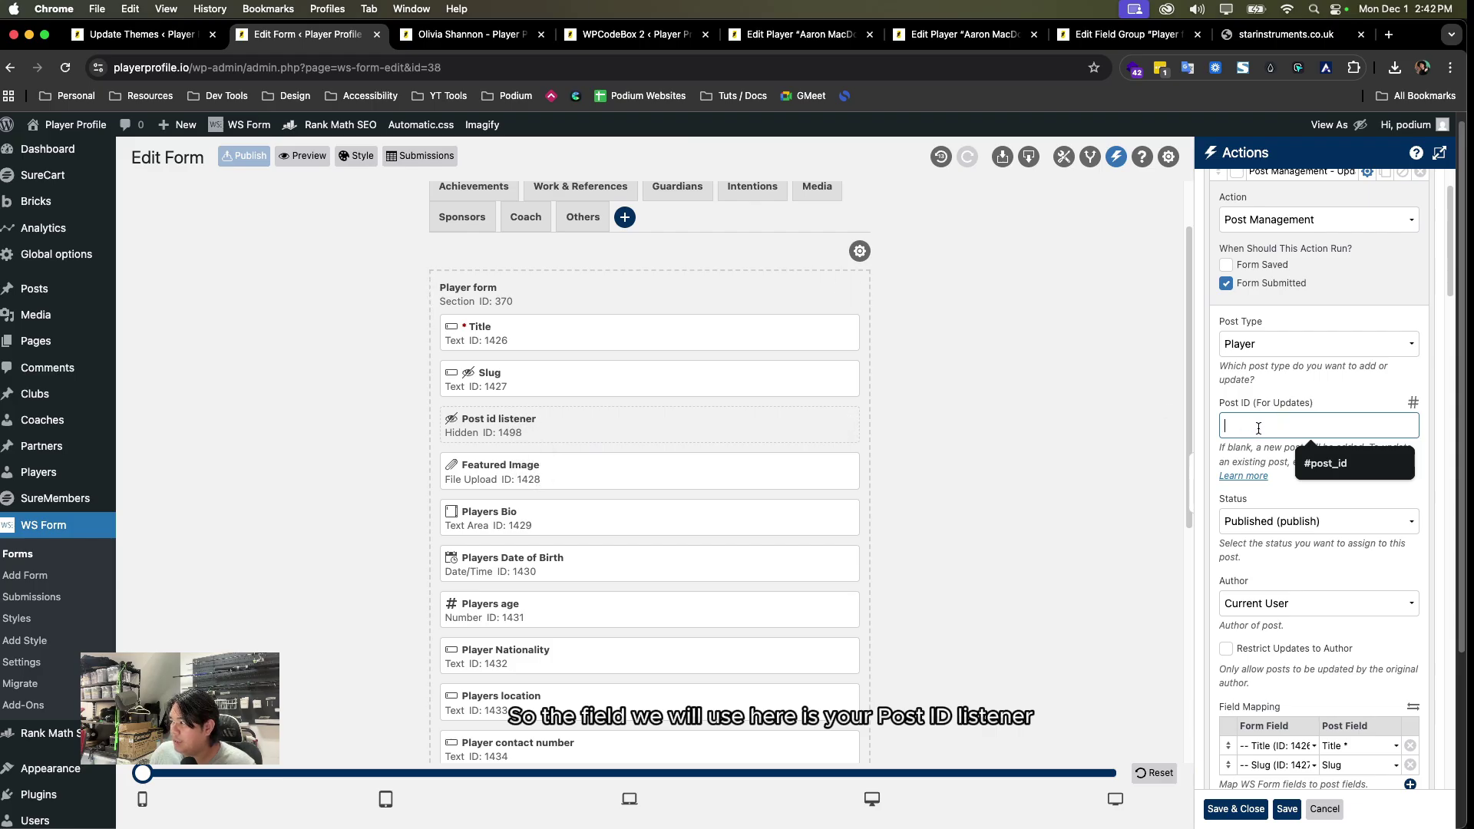
type("#field(280)")
double_click(1265, 426)
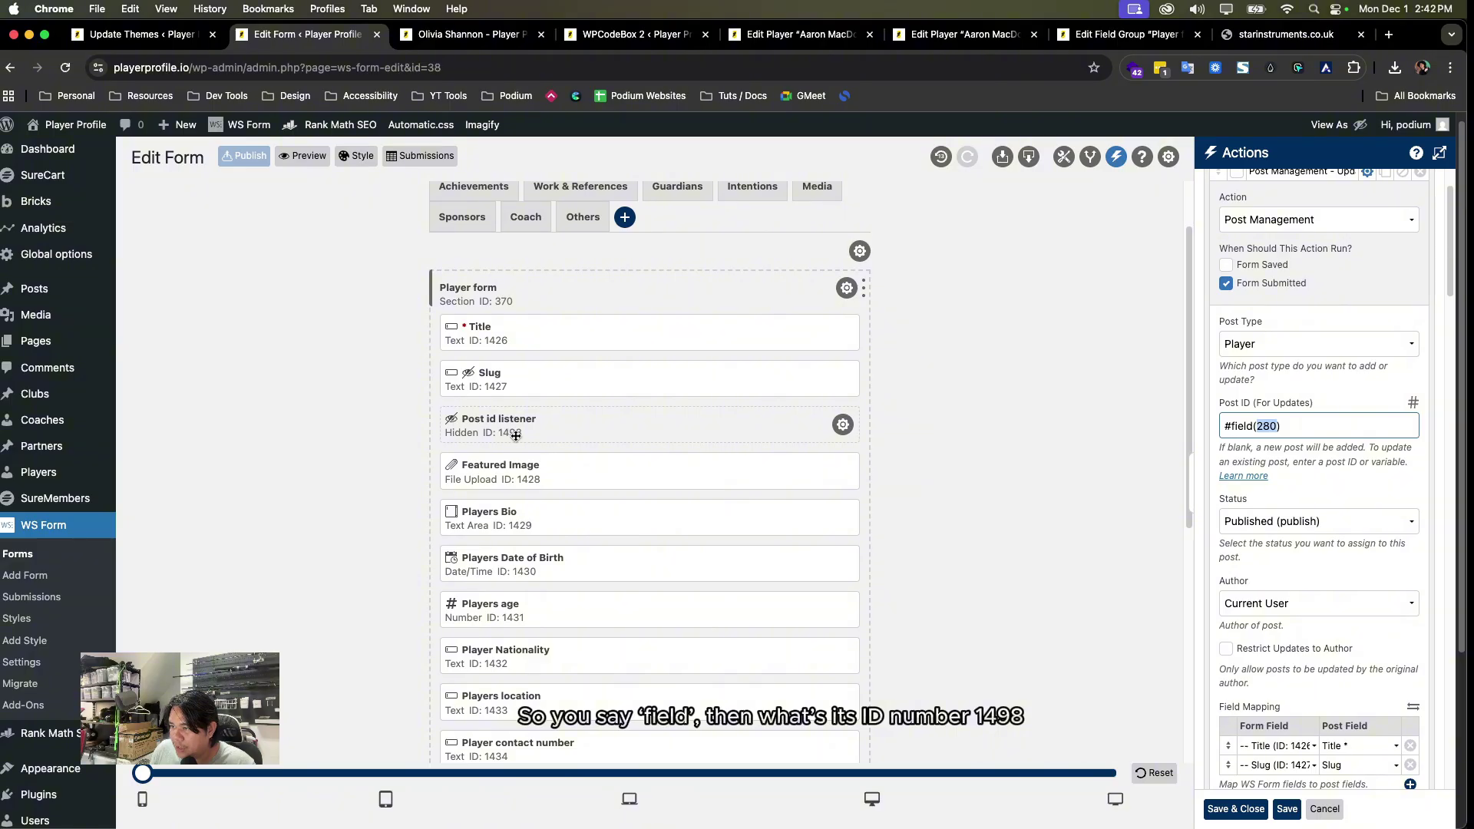
type("149")
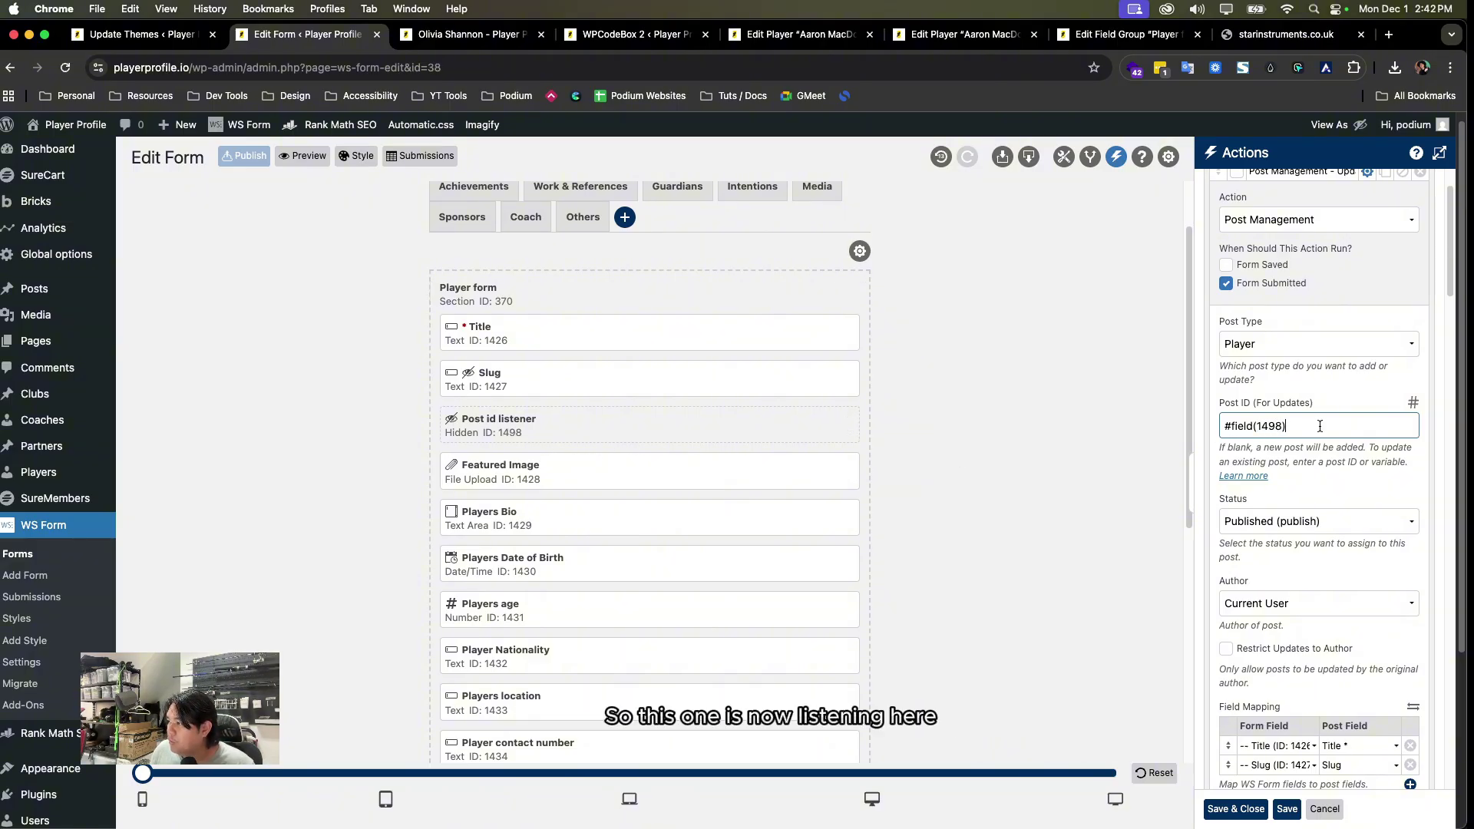
- Copy the Update action's #field(1498) value into Post ID (For Updates) of the Post Management - New action
left_click_drag(1320, 426, 1207, 427)
key("super+c")
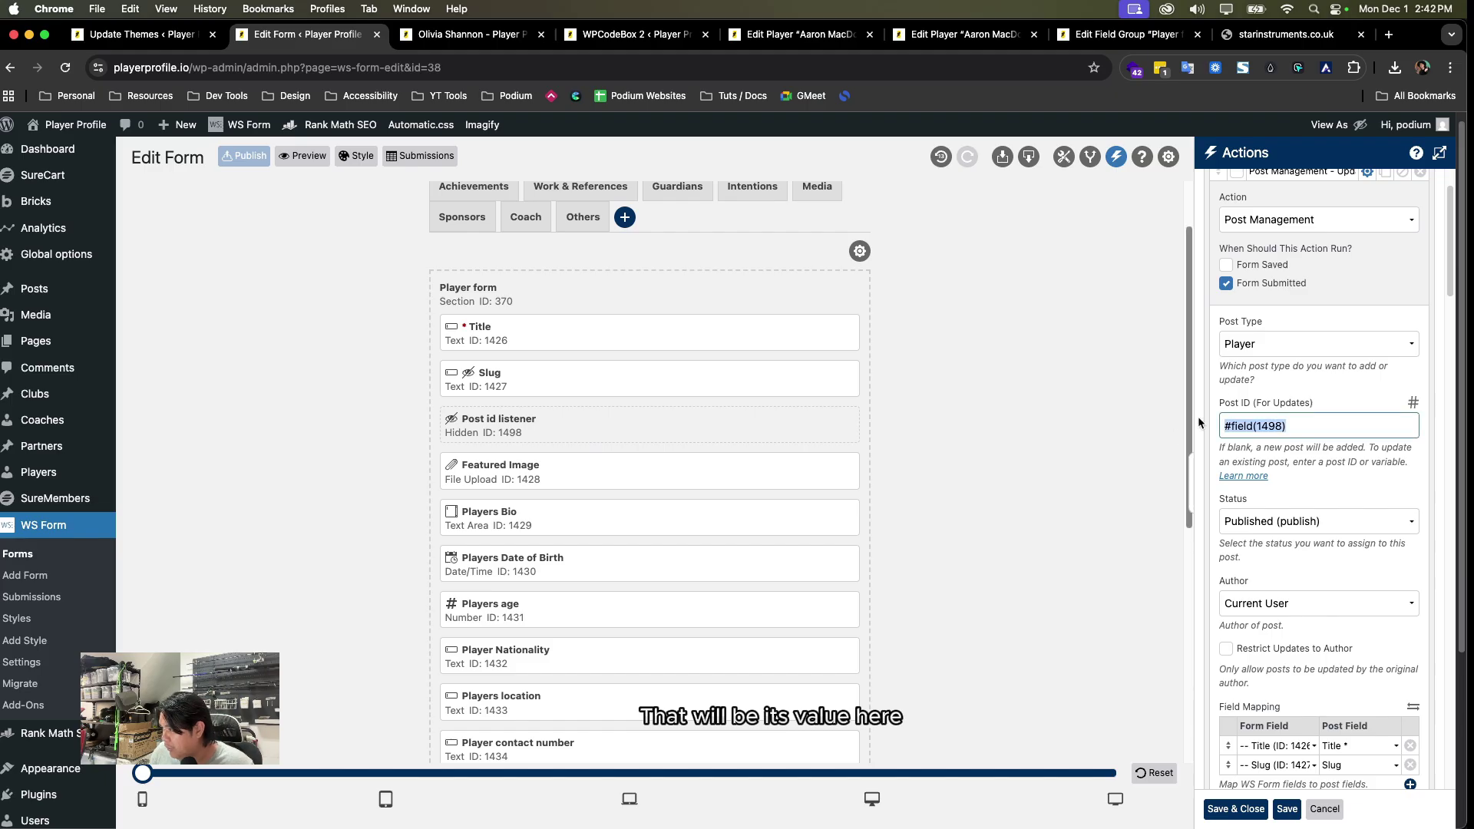
scroll(1305, 354, "up", 2)
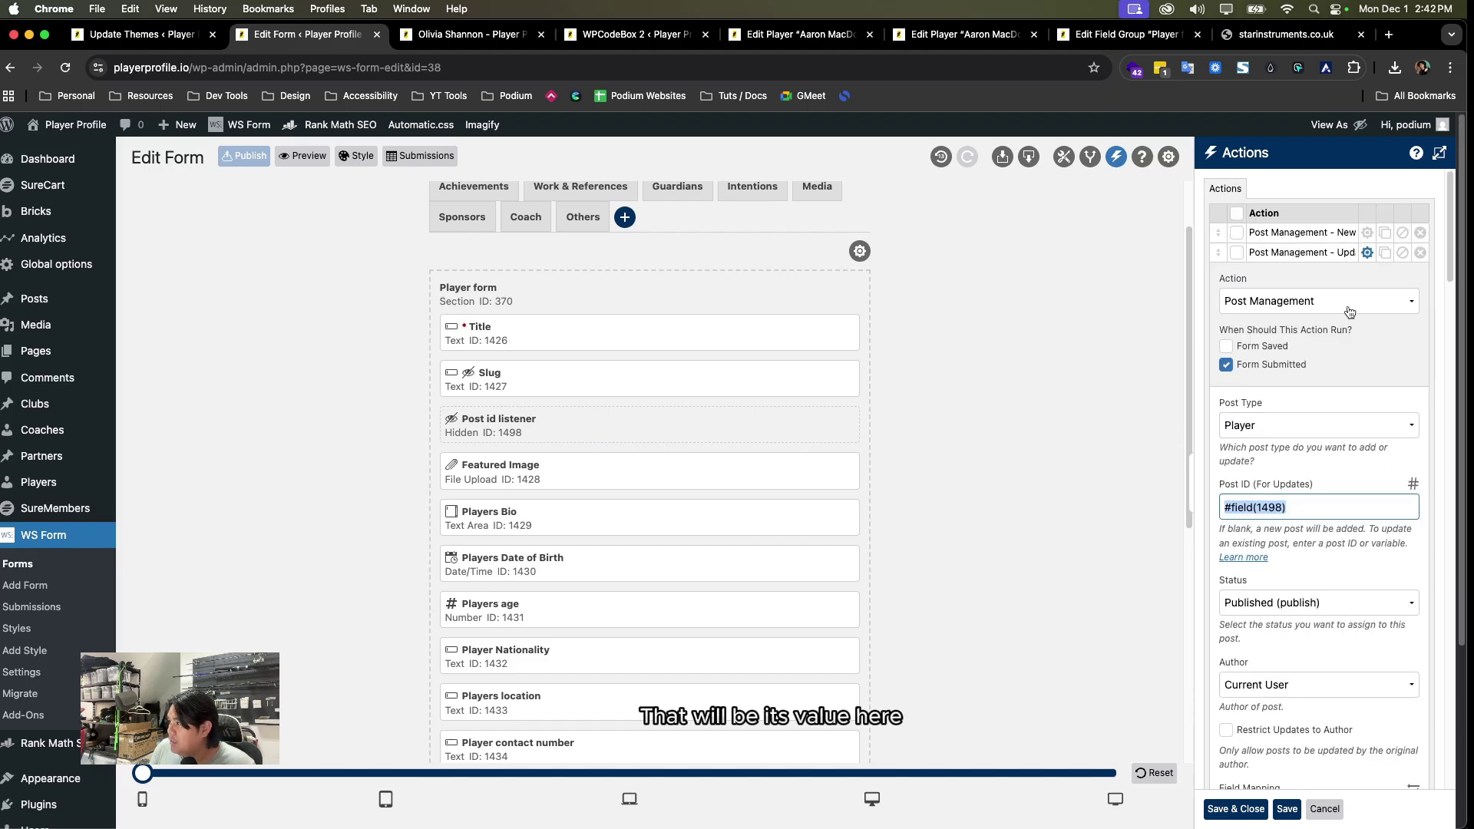
left_click(1368, 259)
left_click(1379, 232)
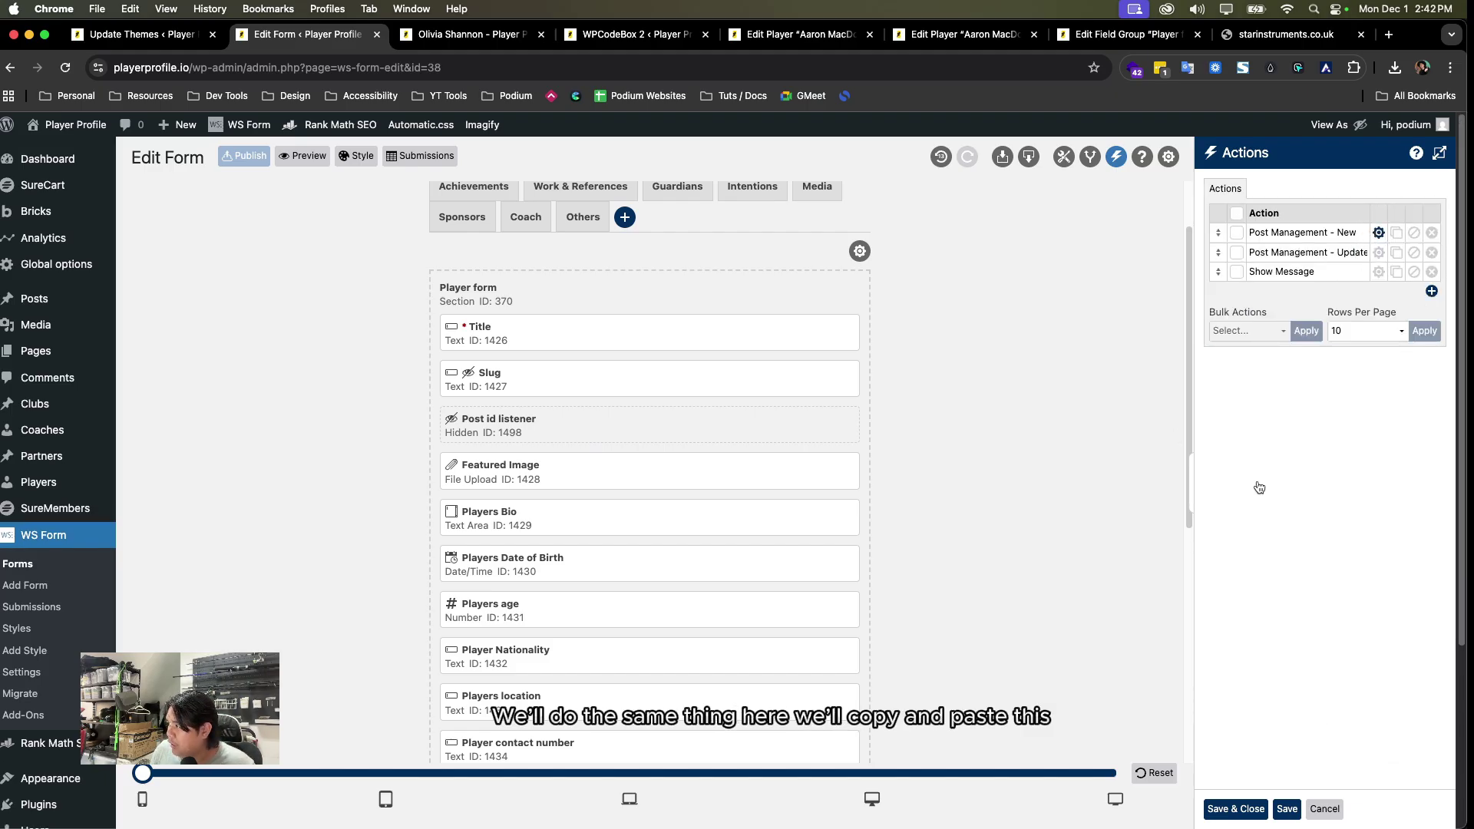
left_click(1284, 491)
key("super+v")
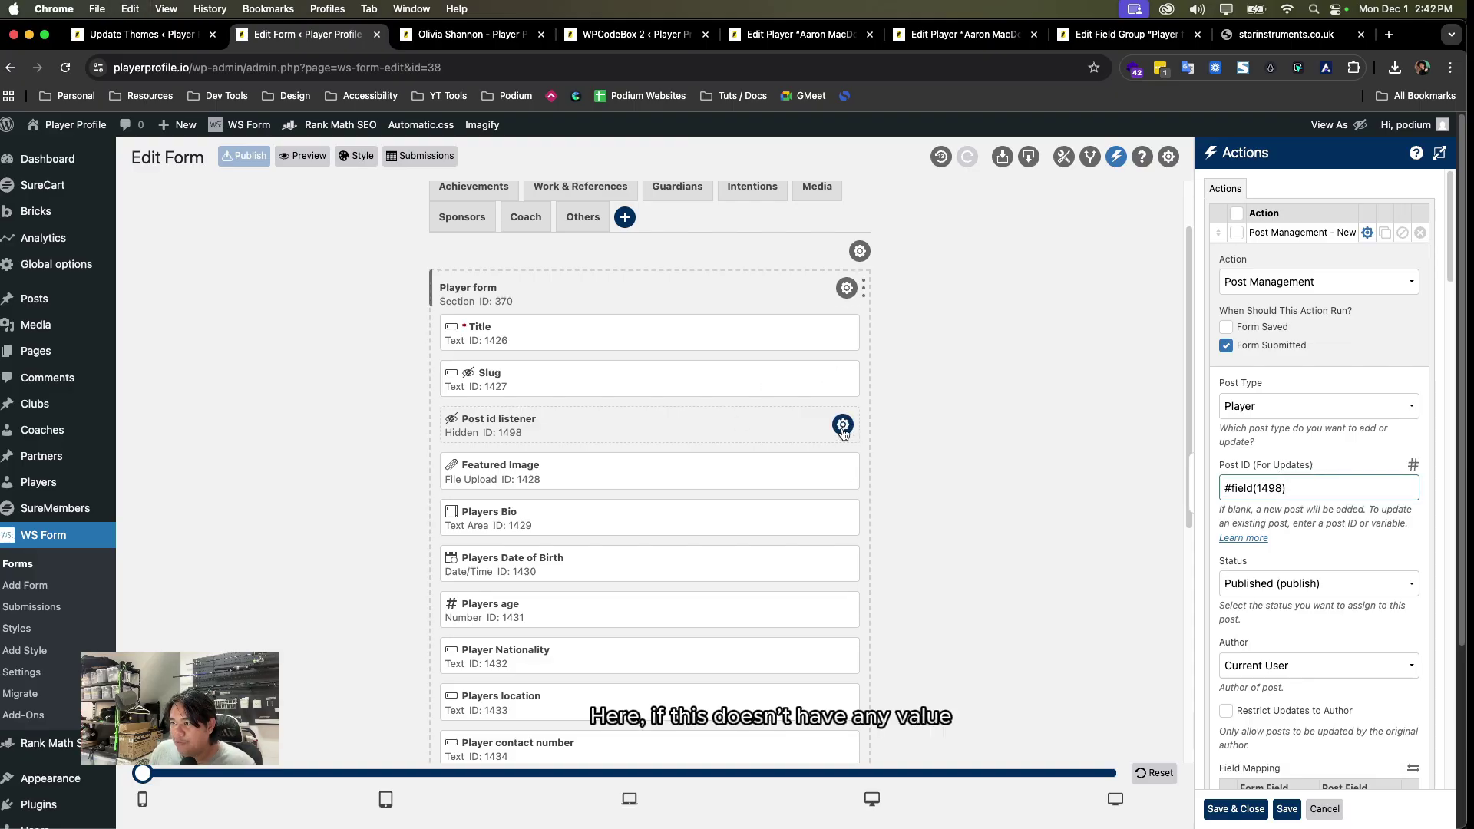
- Review the Post id listener field's default value and the New action's Post ID (For Updates) setting
left_click(842, 425)
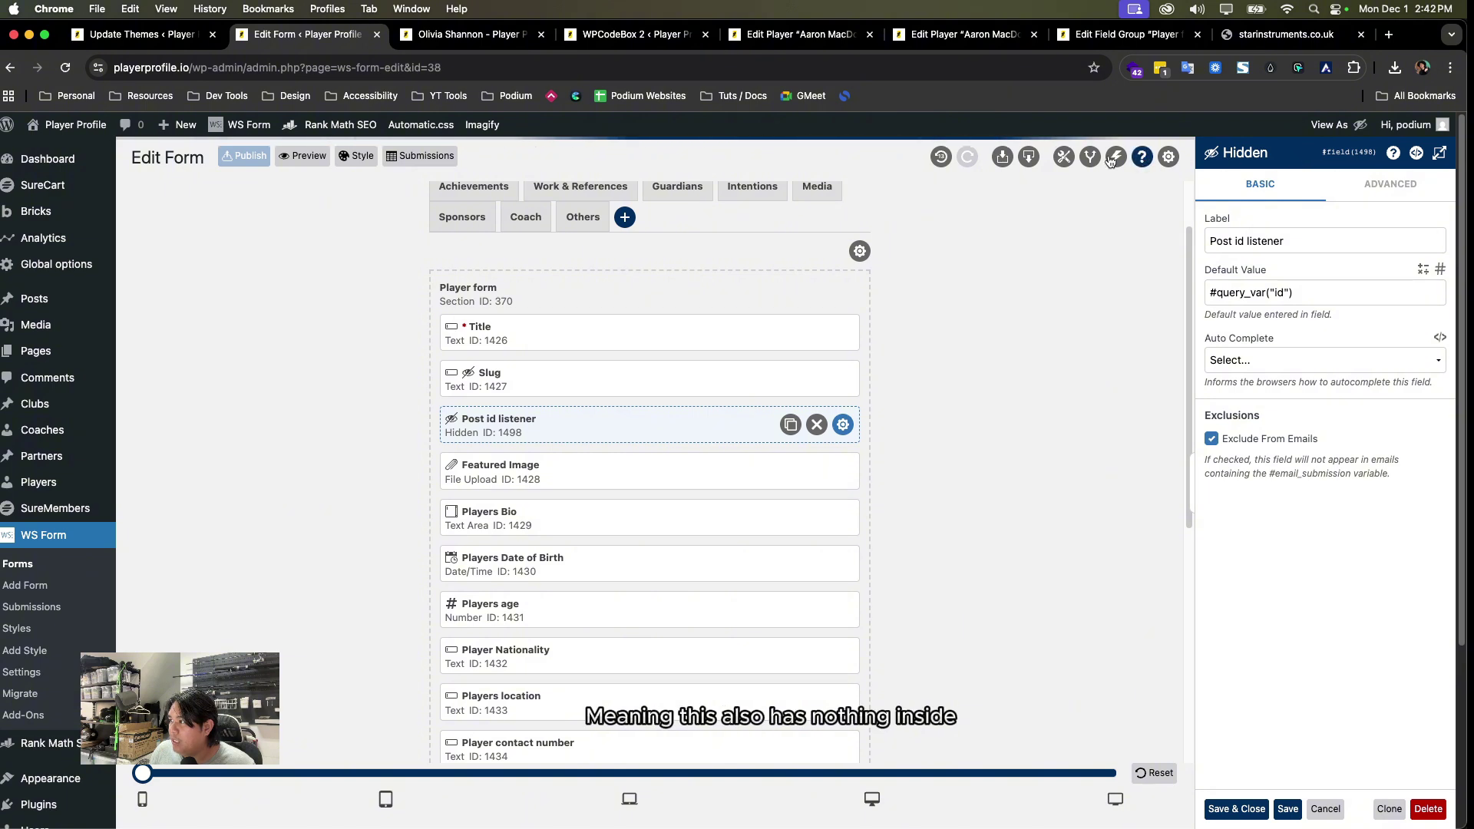
left_click(1259, 200)
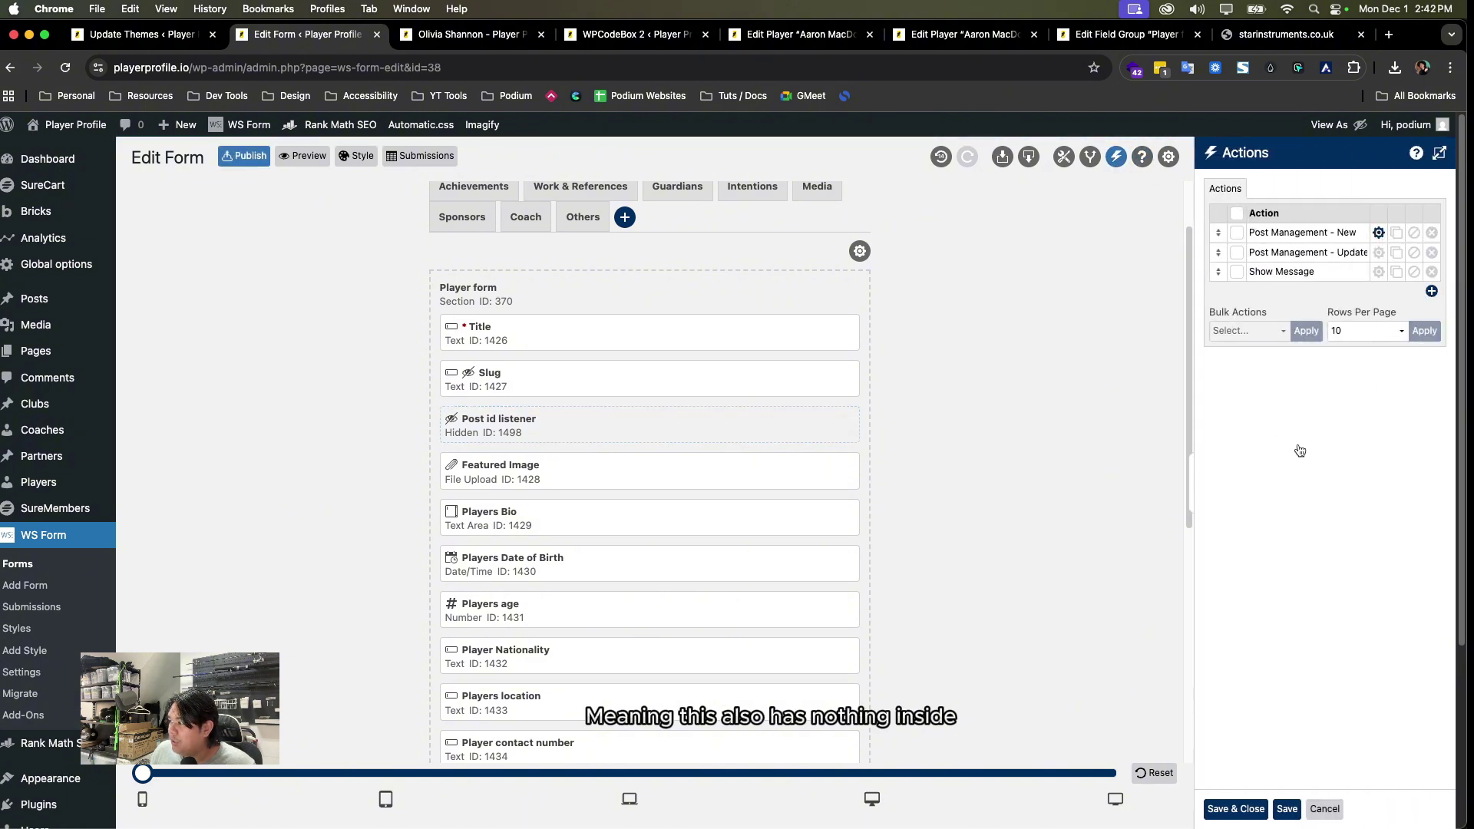
triple_click(1247, 492)
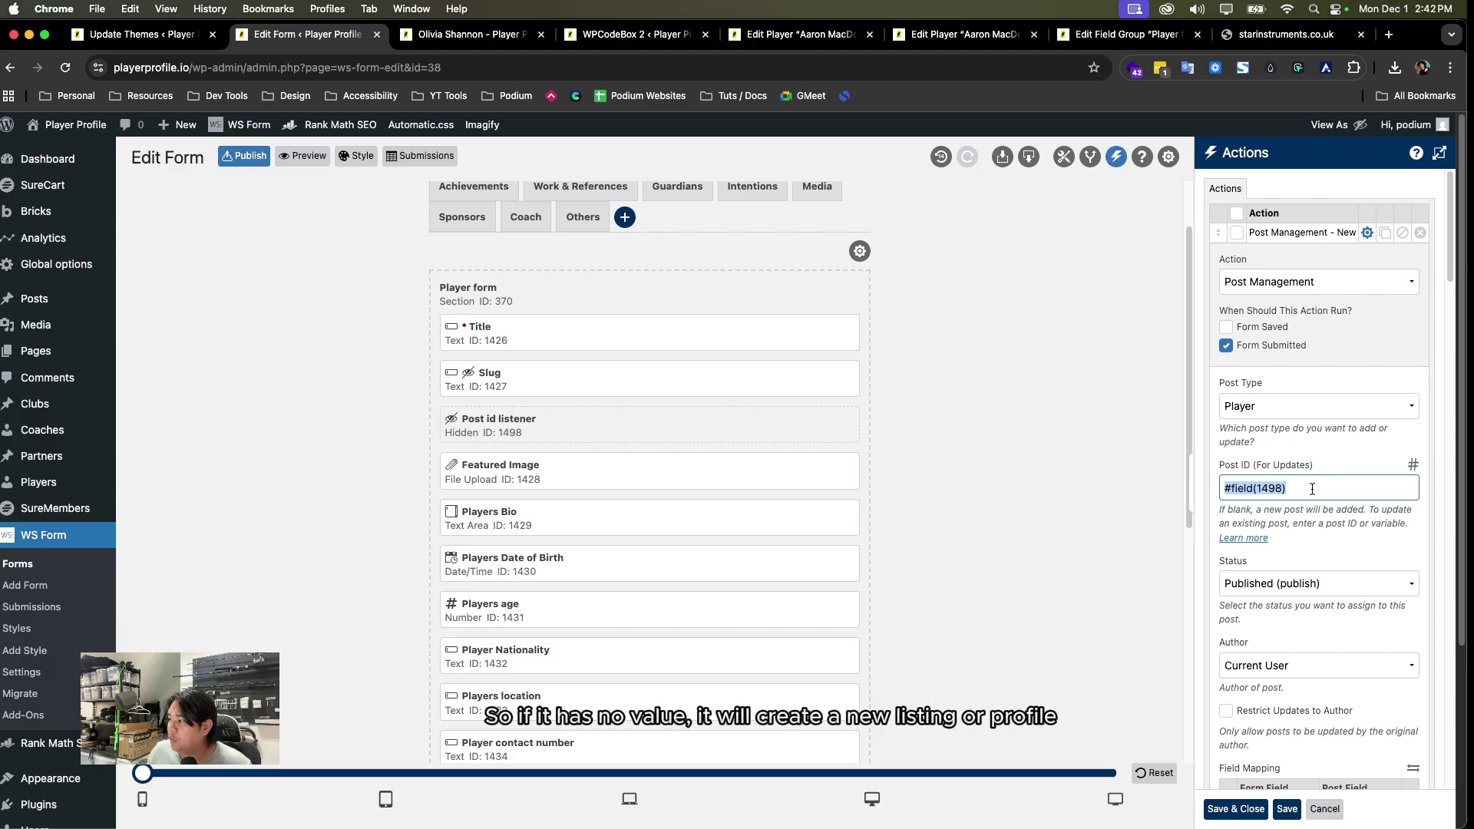
left_click(1367, 232)
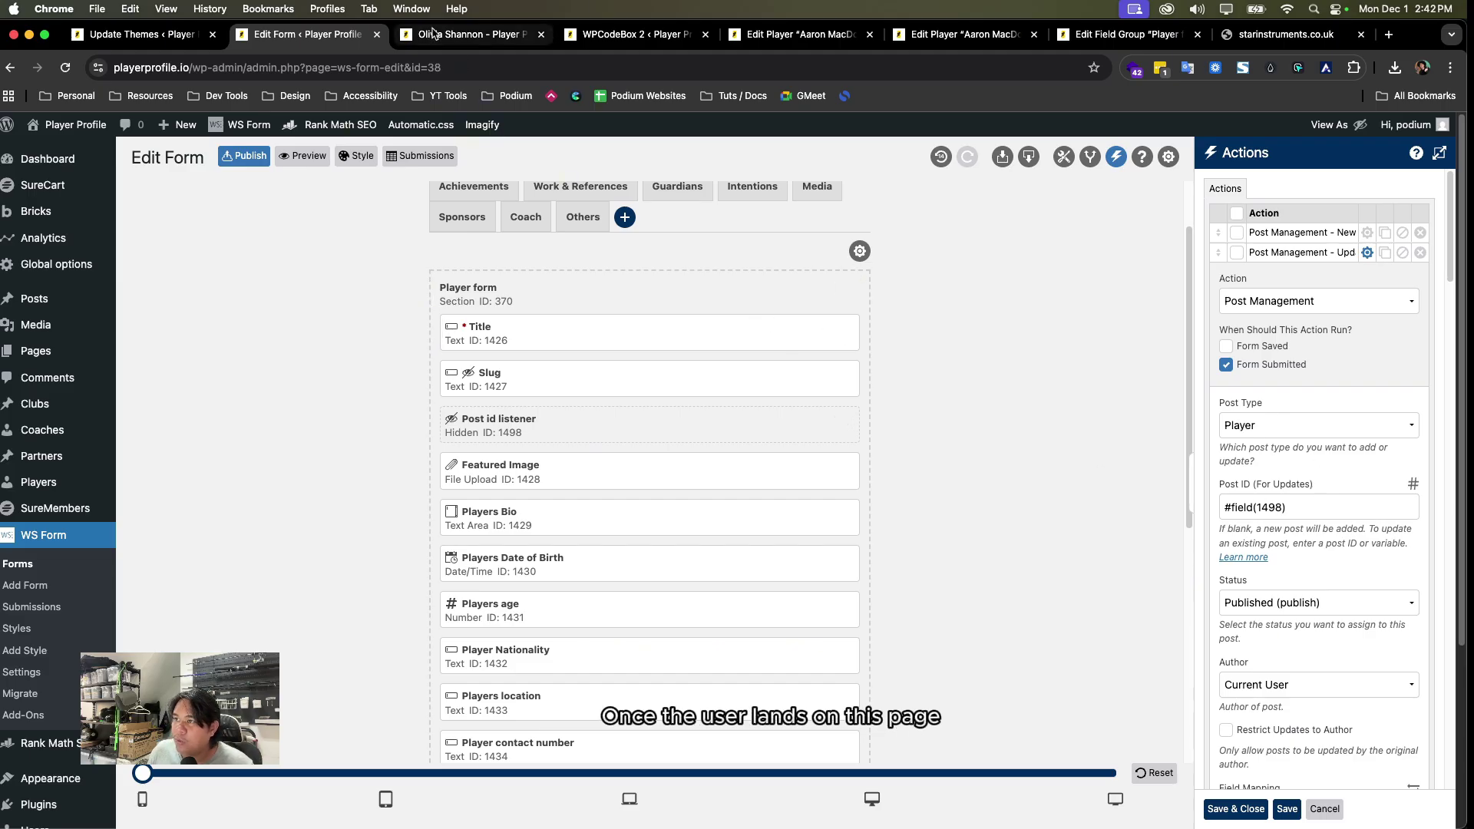
- Compare the id parameter in the profile page's URL with the Update action's Post ID (For Updates) setting and its help text
left_click(470, 34)
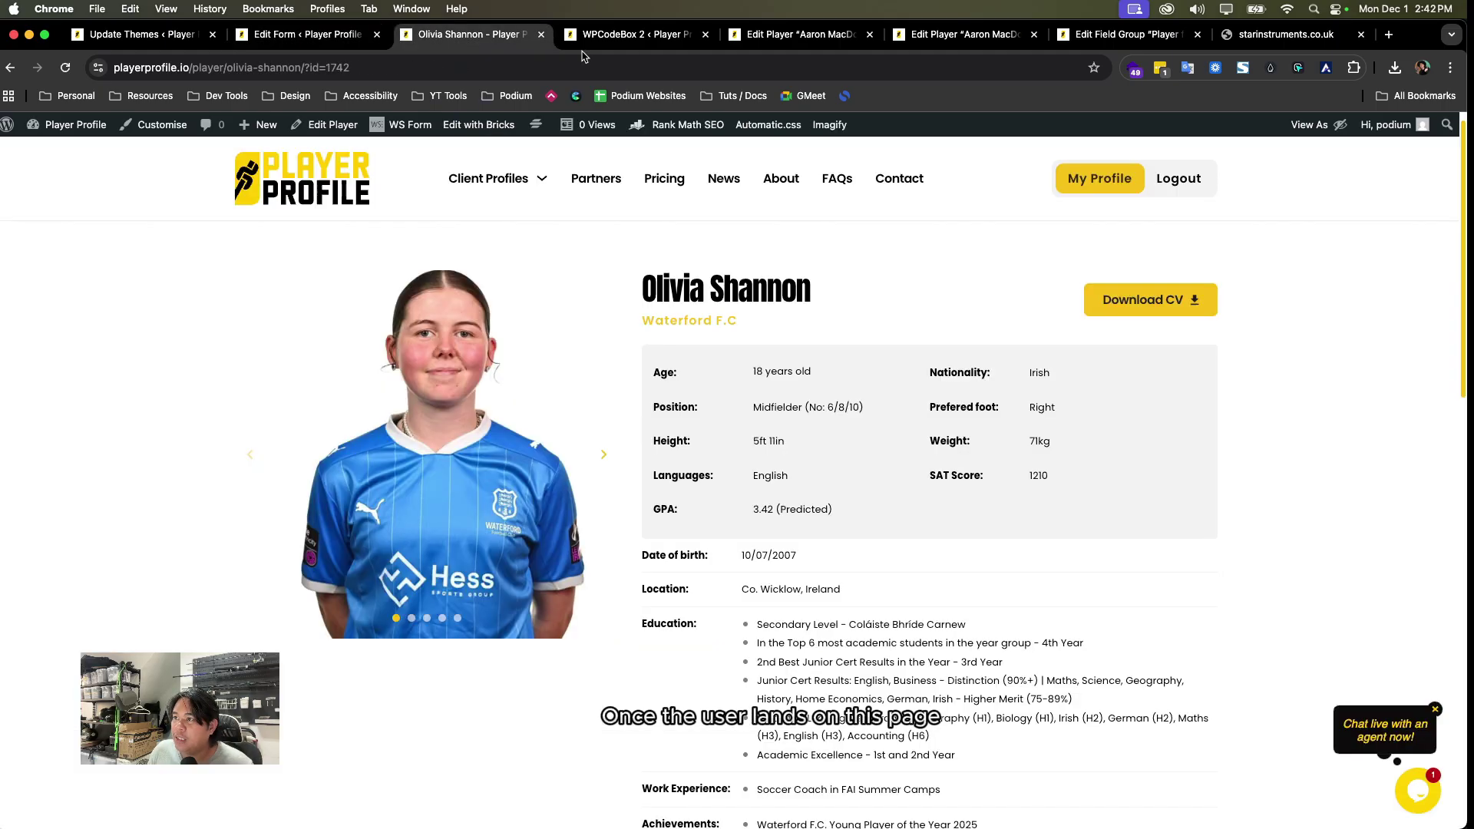
left_click(341, 68)
left_click(338, 38)
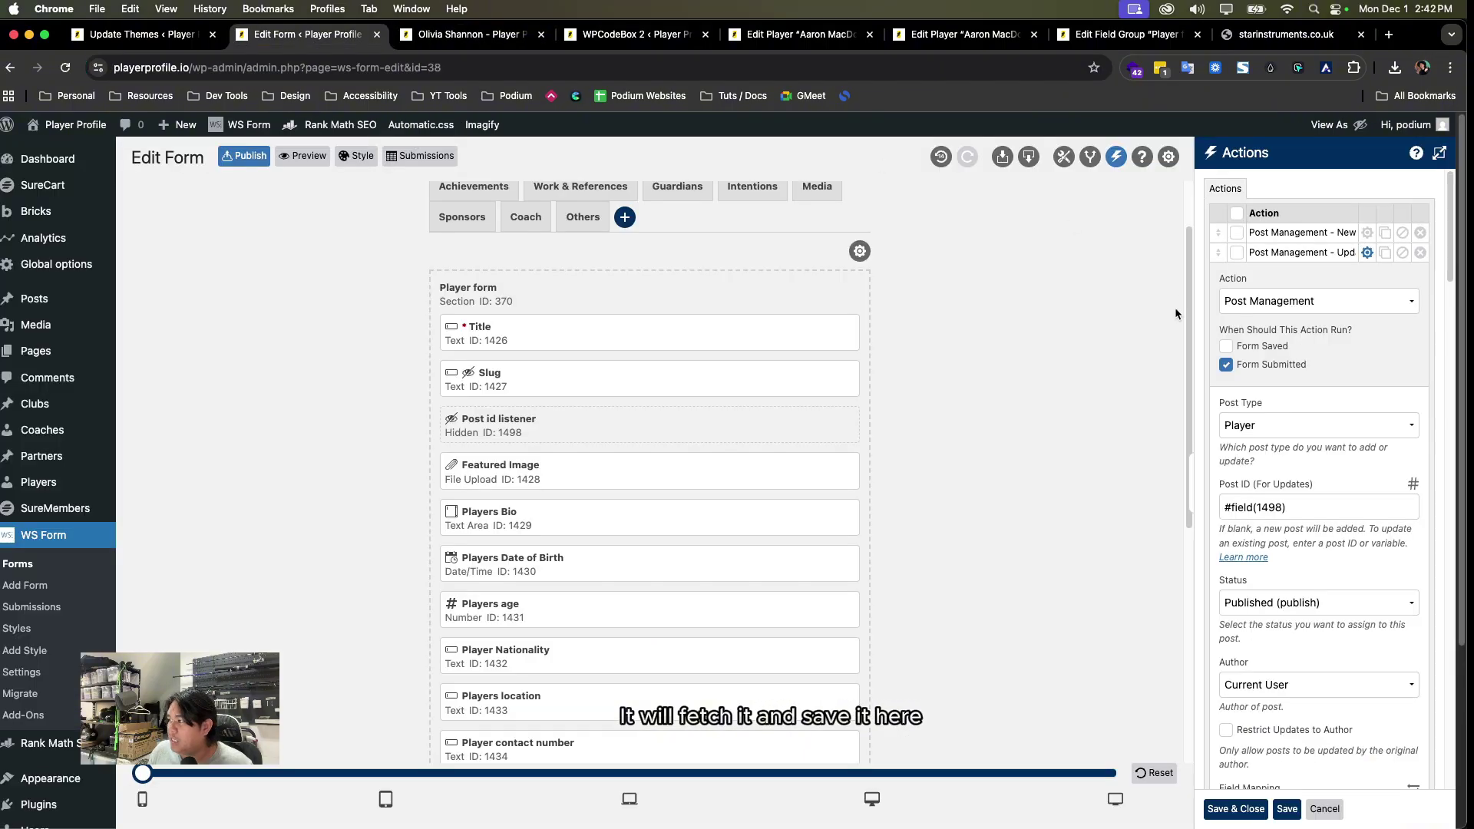
left_click_drag(1289, 508, 1195, 507)
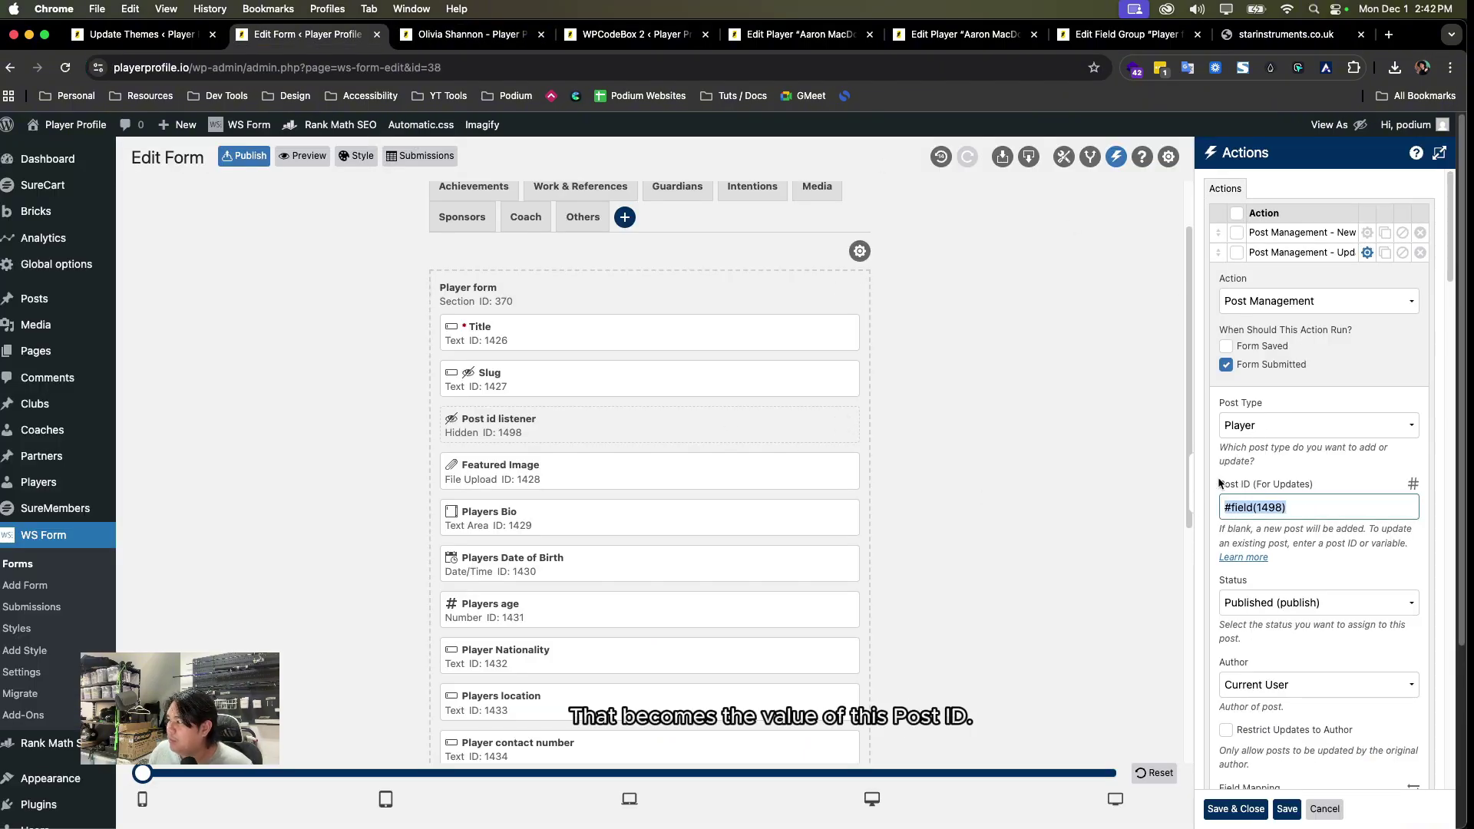
left_click(1289, 507)
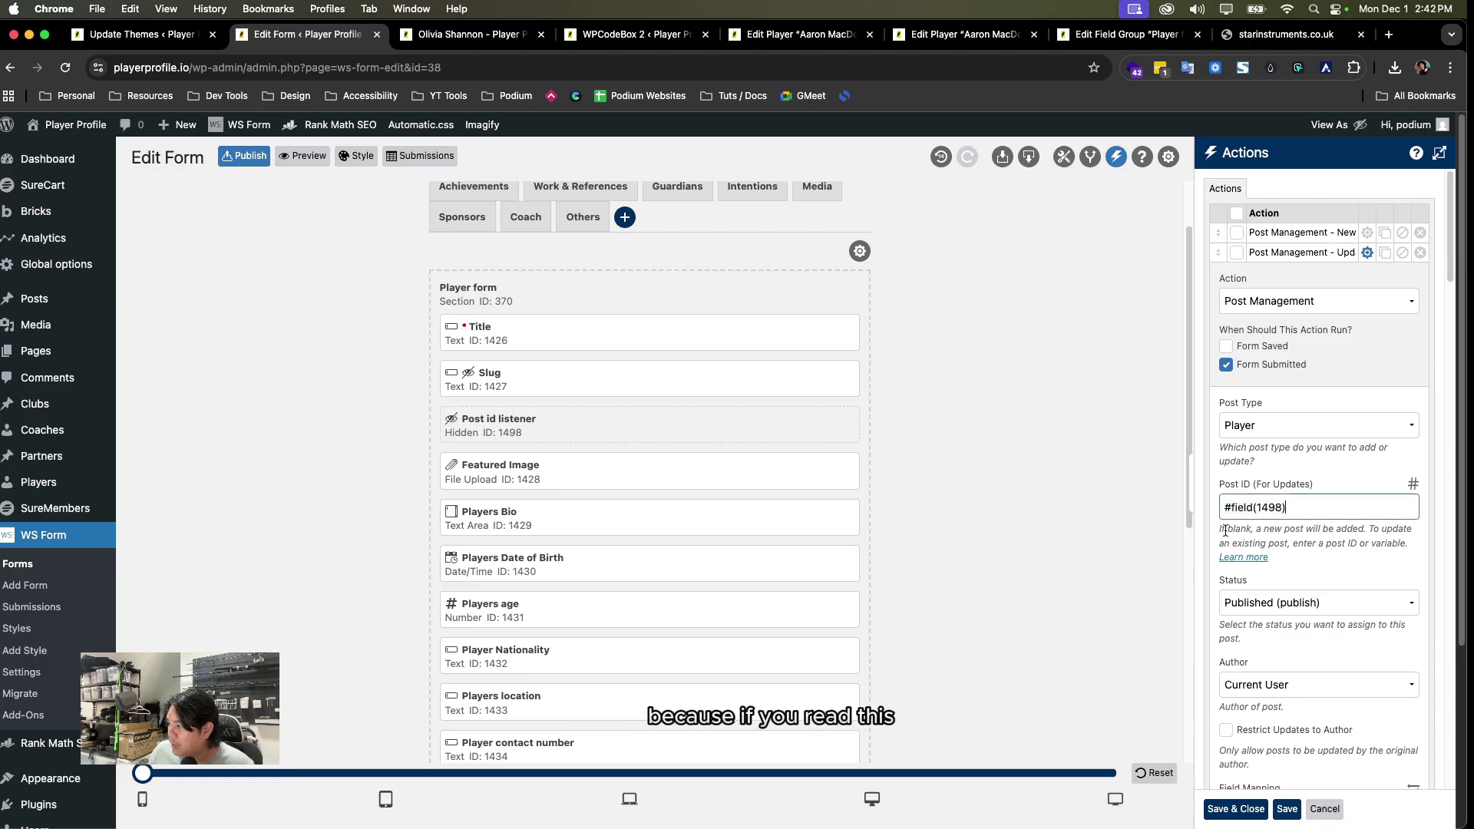
mouse_move(1365, 529)
left_mouse_down()
mouse_move(1274, 543)
mouse_move(1407, 544)
mouse_move(1357, 543)
mouse_move(1385, 543)
left_mouse_up()
left_click(1385, 543)
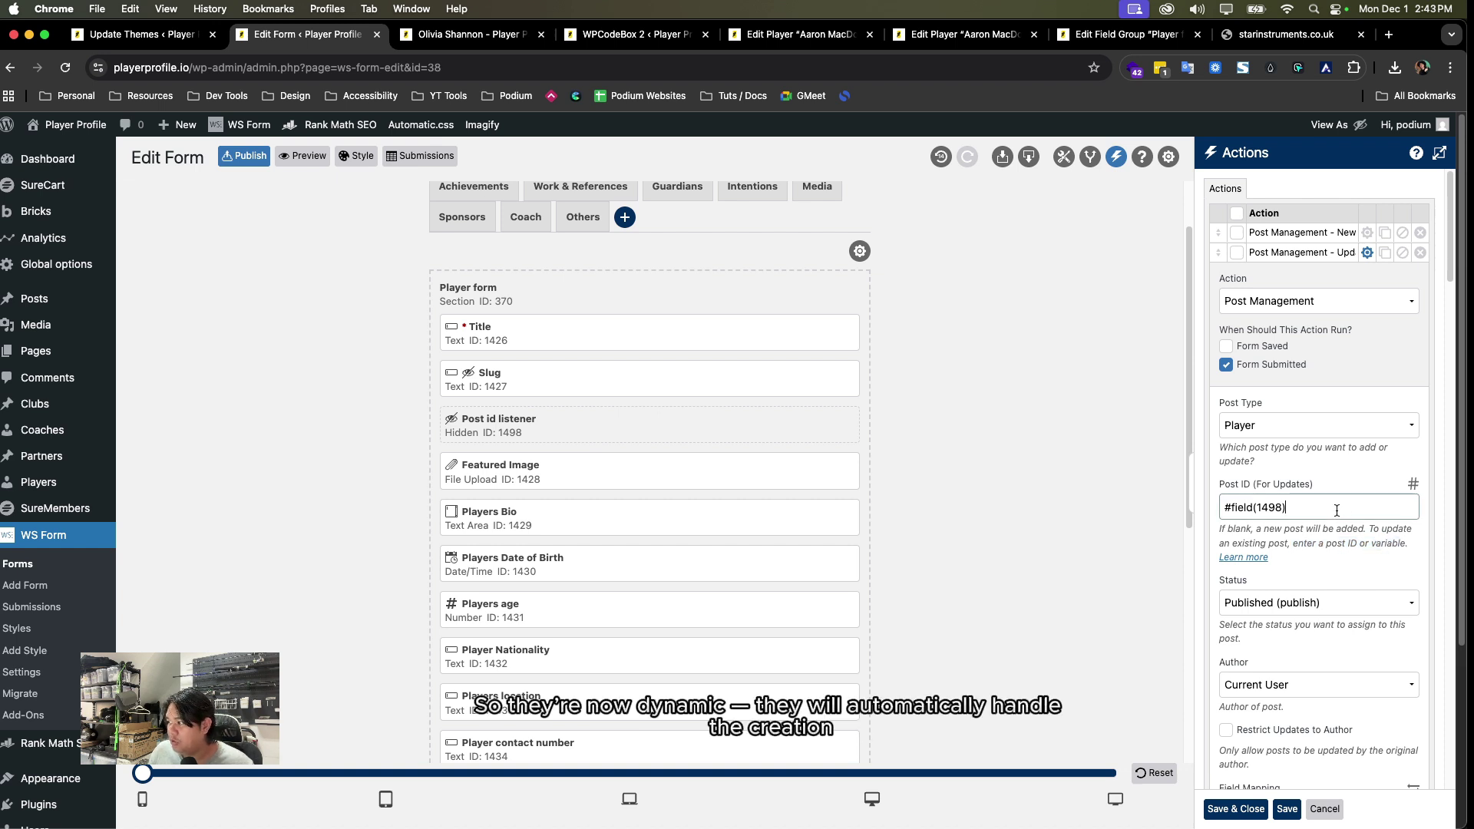
left_click(1284, 506)
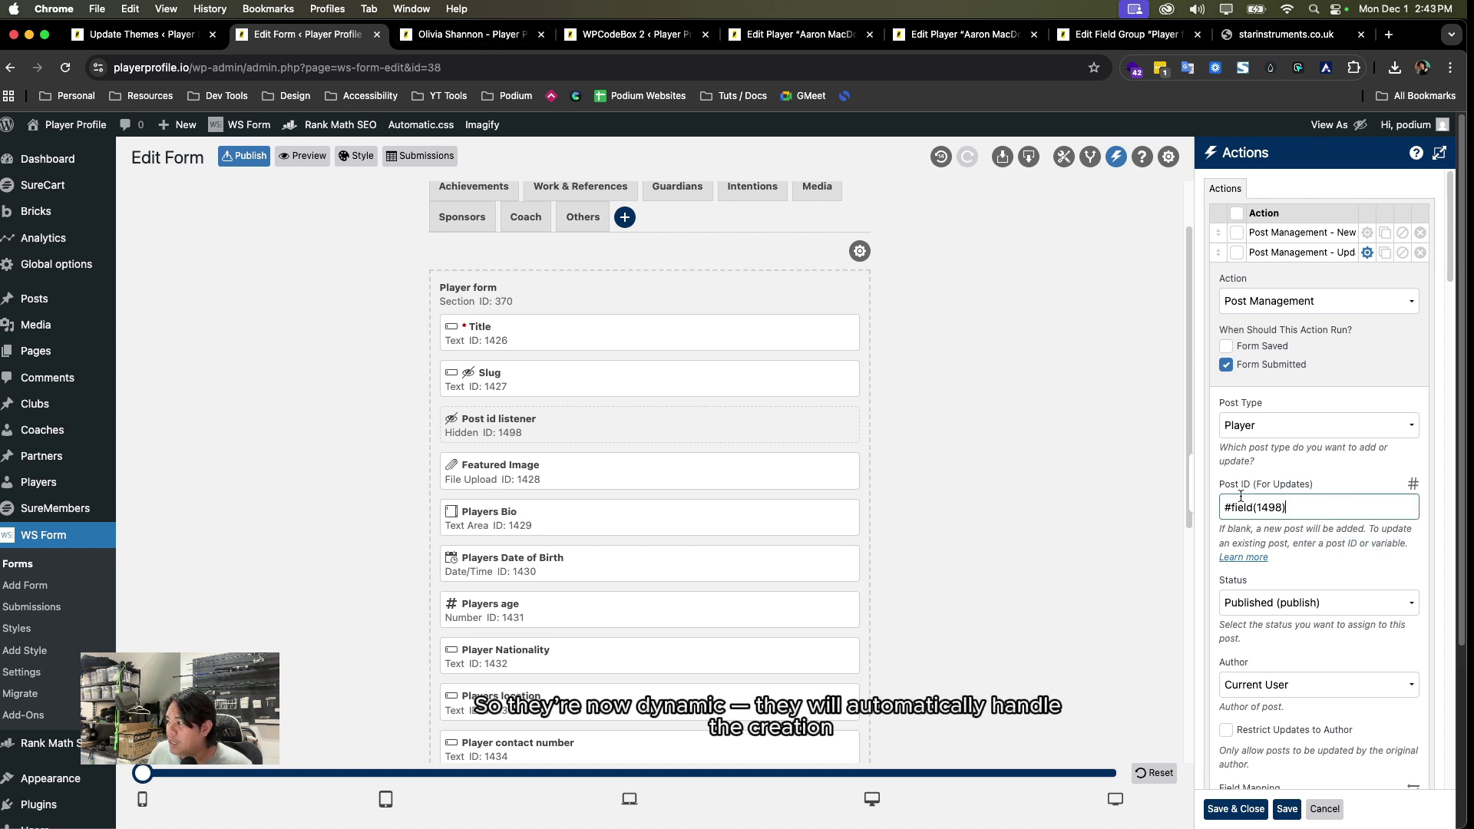
left_click_drag(1298, 507, 1177, 504)
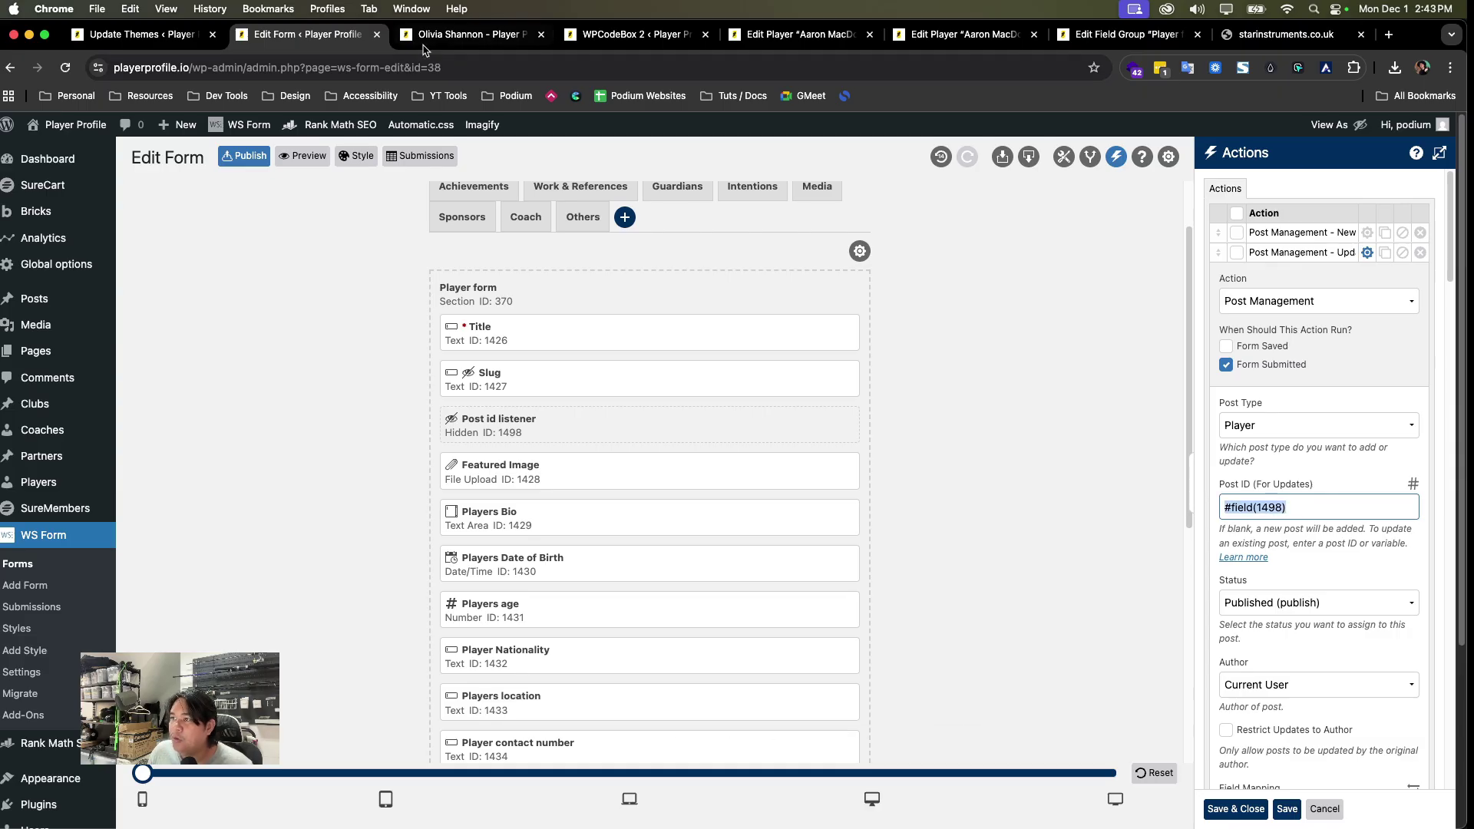
left_click(464, 33)
left_click(322, 34)
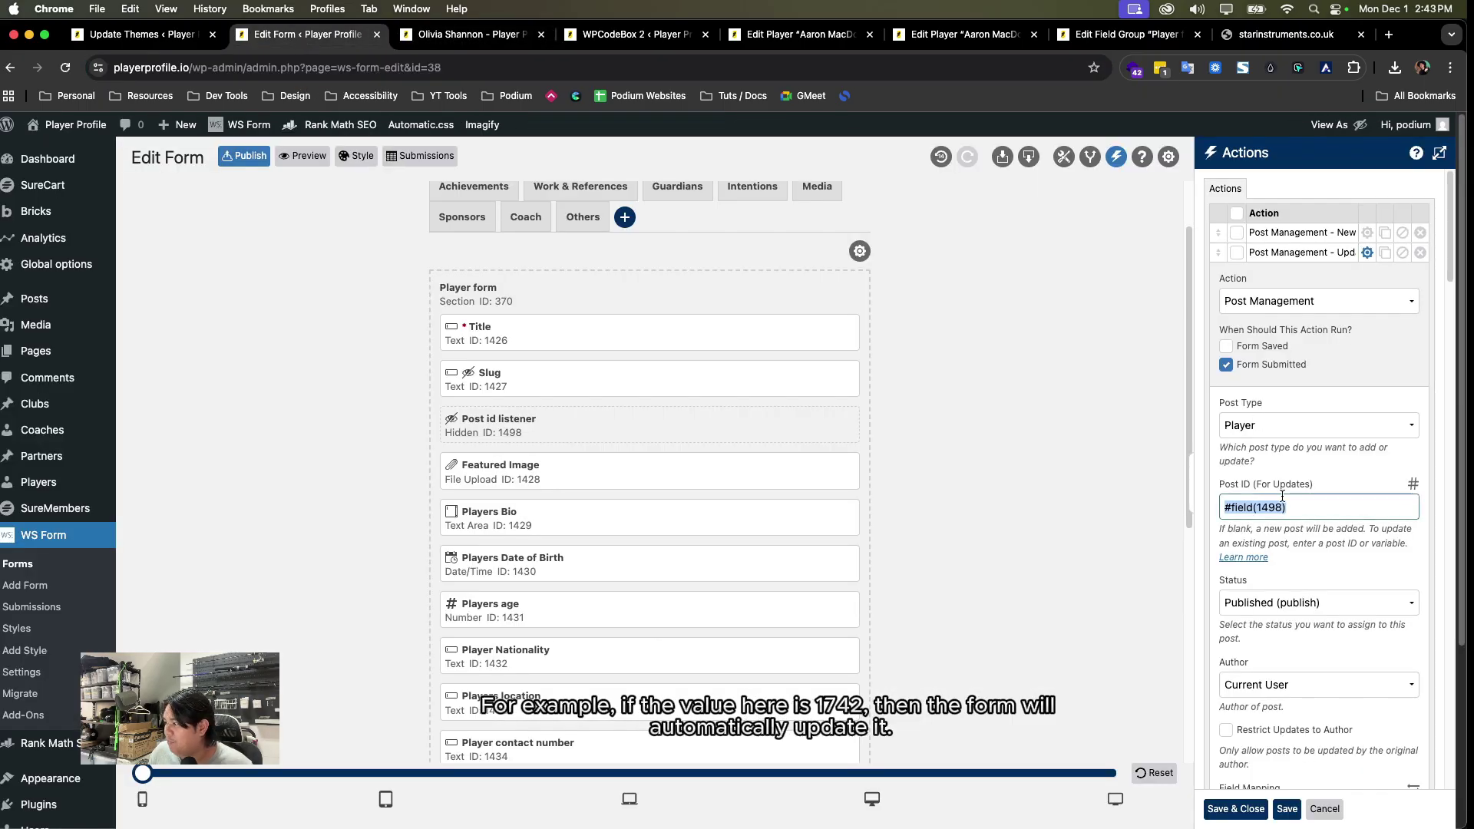
left_click(1210, 504)
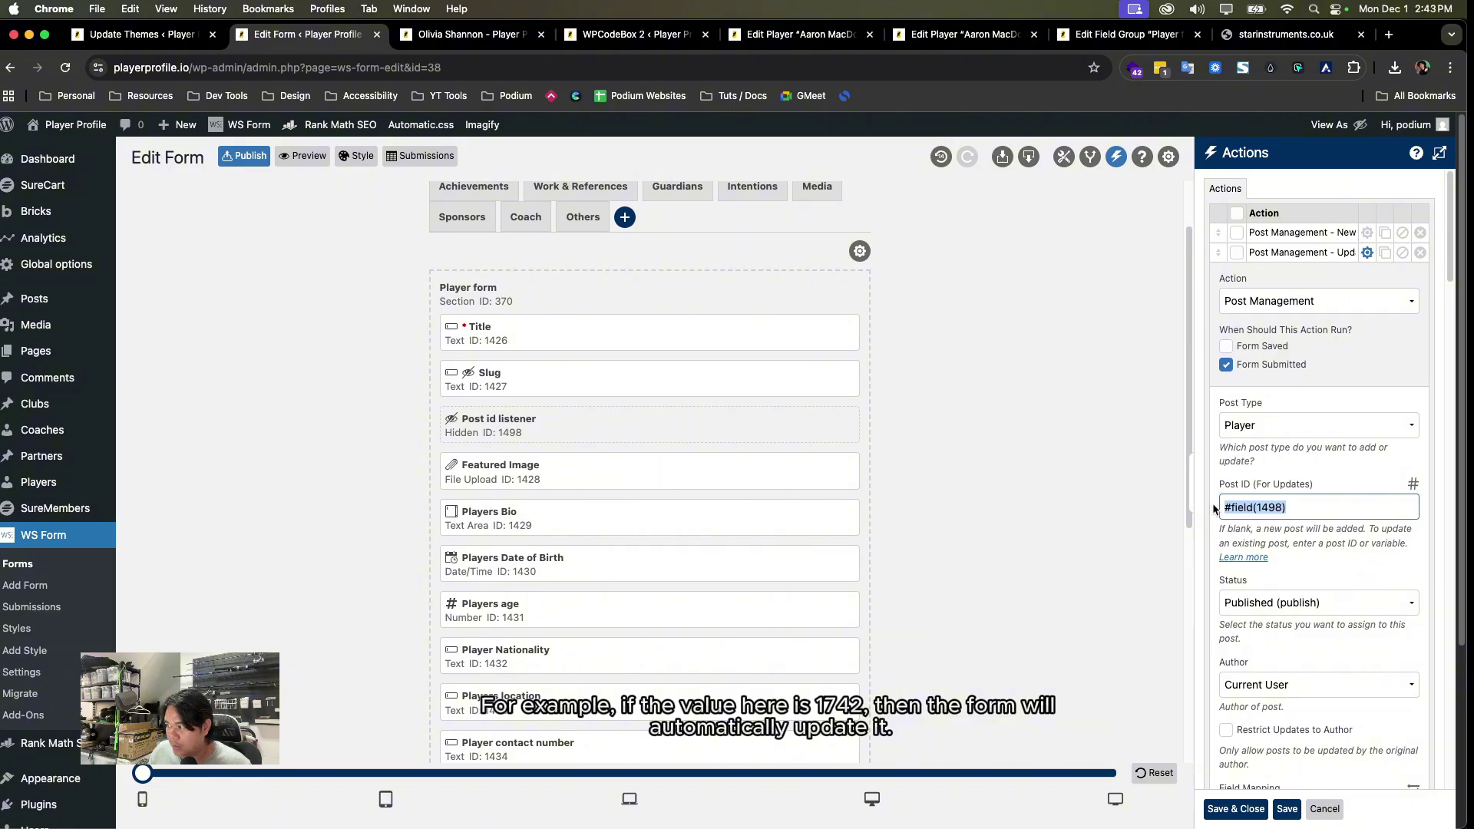
- Collapse the Update action, then save and close the form's actions
left_click(1365, 254)
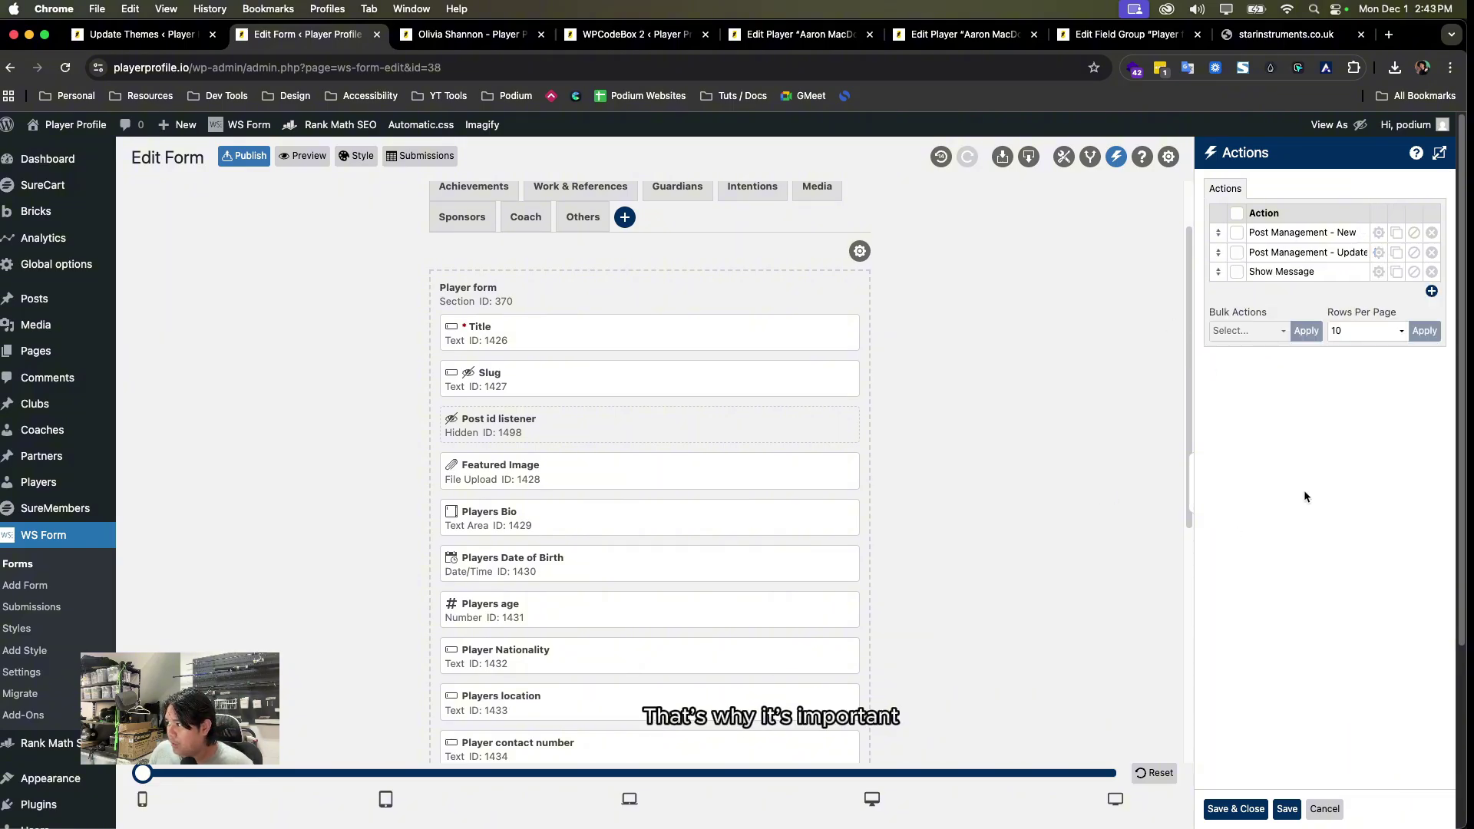
left_click(1236, 808)
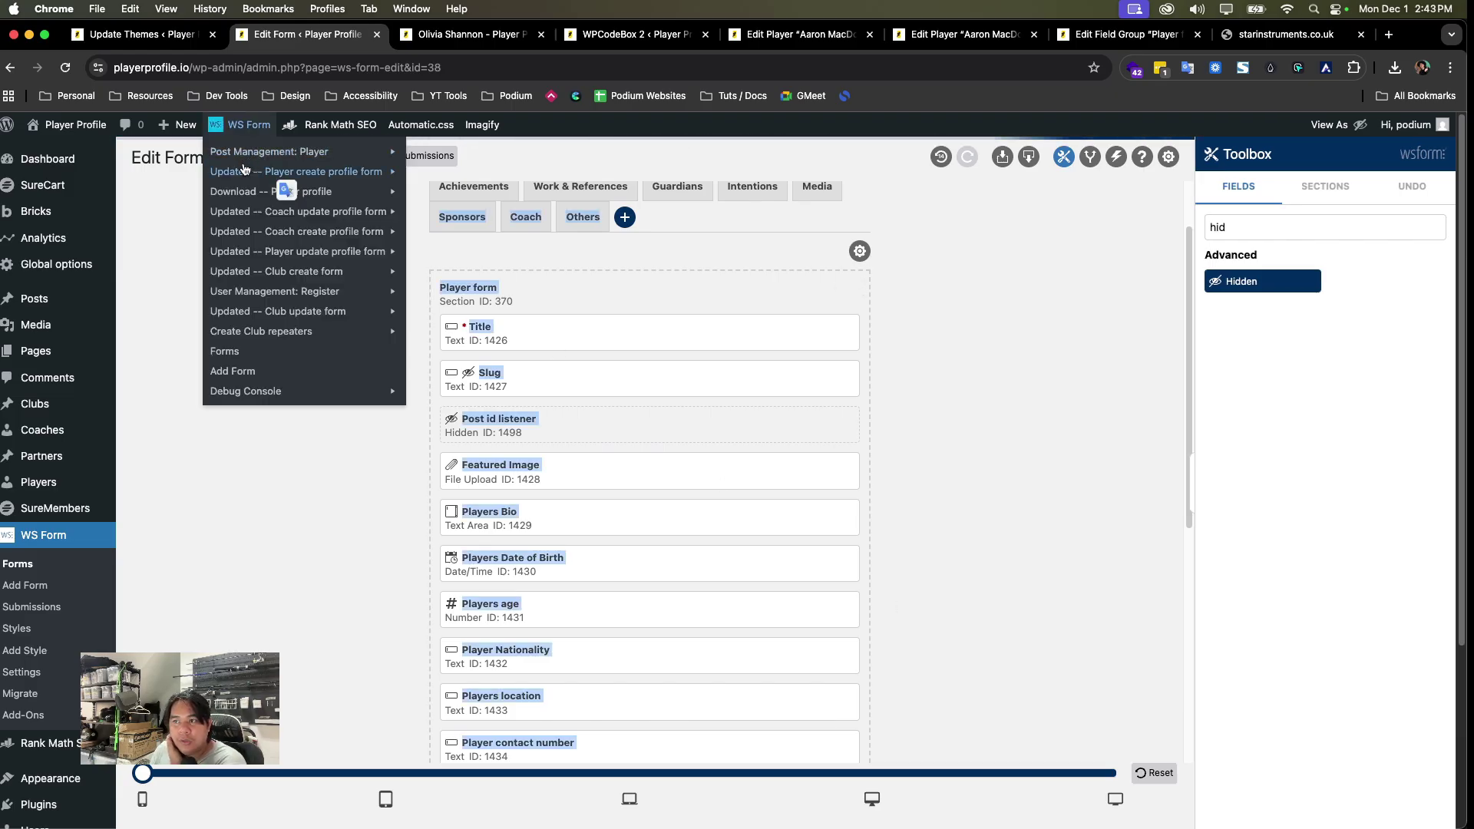
- Add a new condition to the form's conditional logic with the IF criterion Form Rendered
left_click(1091, 157)
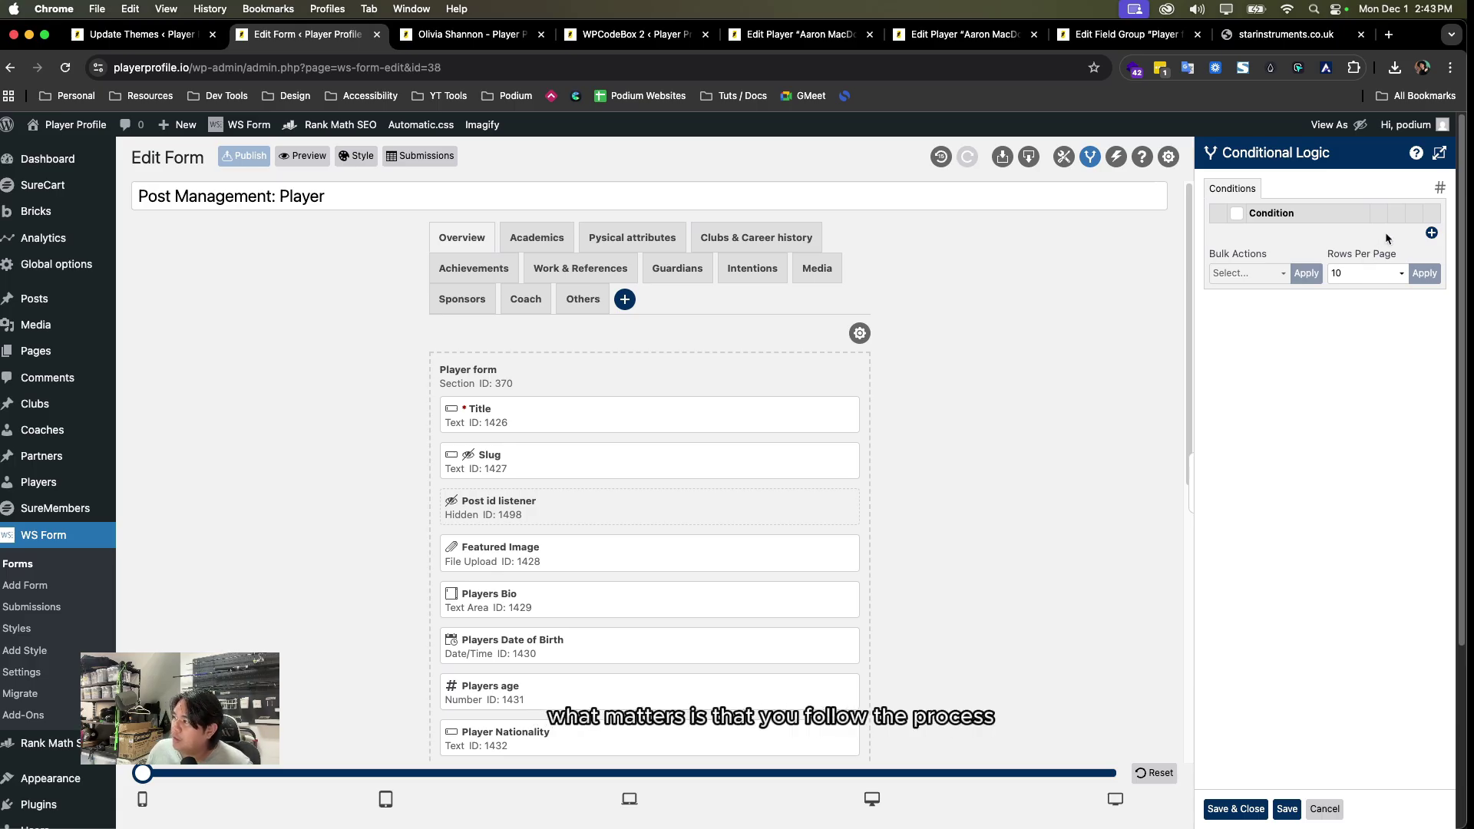
left_click(1431, 232)
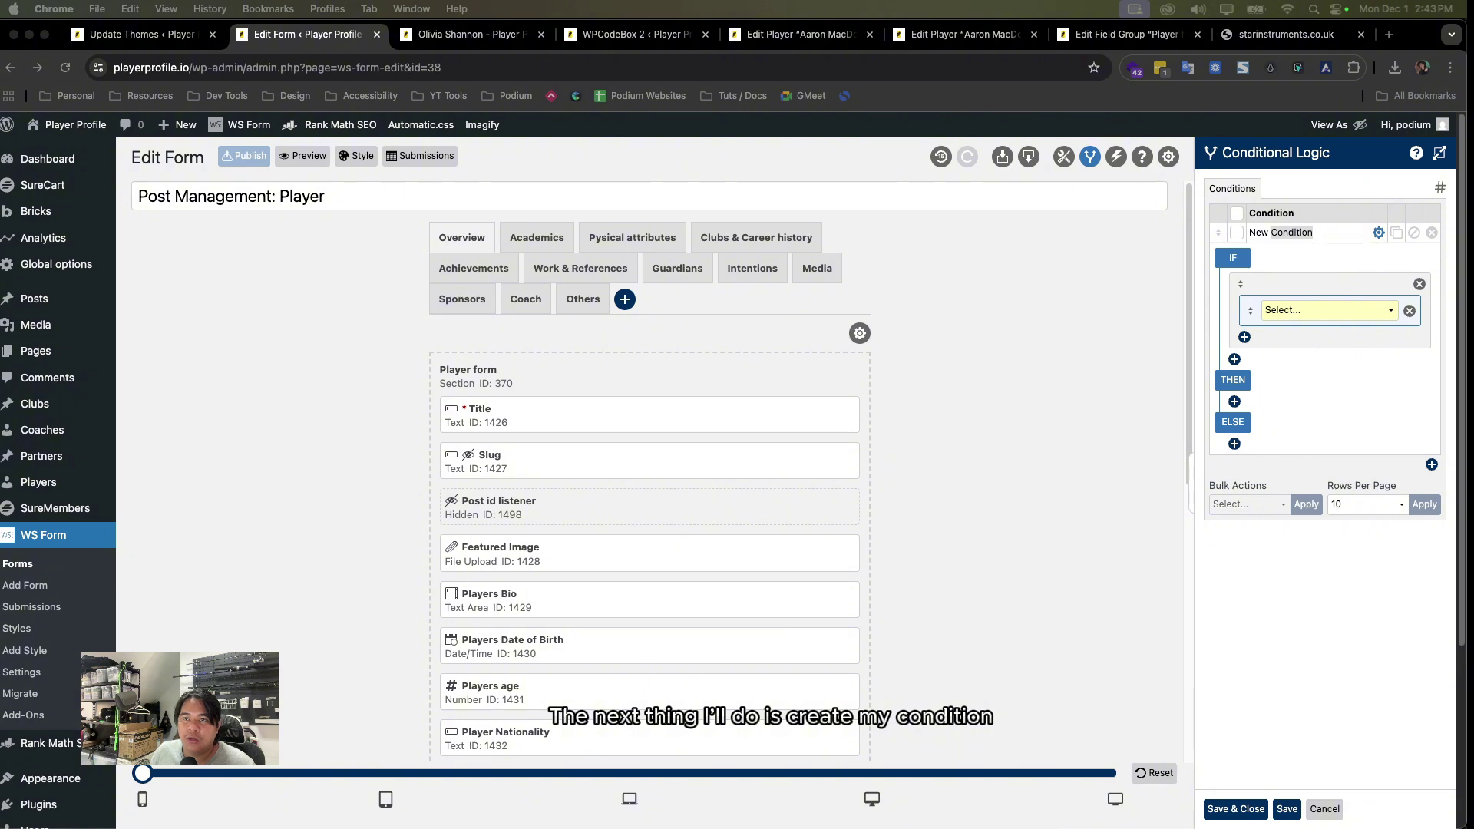
left_click(1335, 310)
left_click(1326, 327)
left_click(1300, 335)
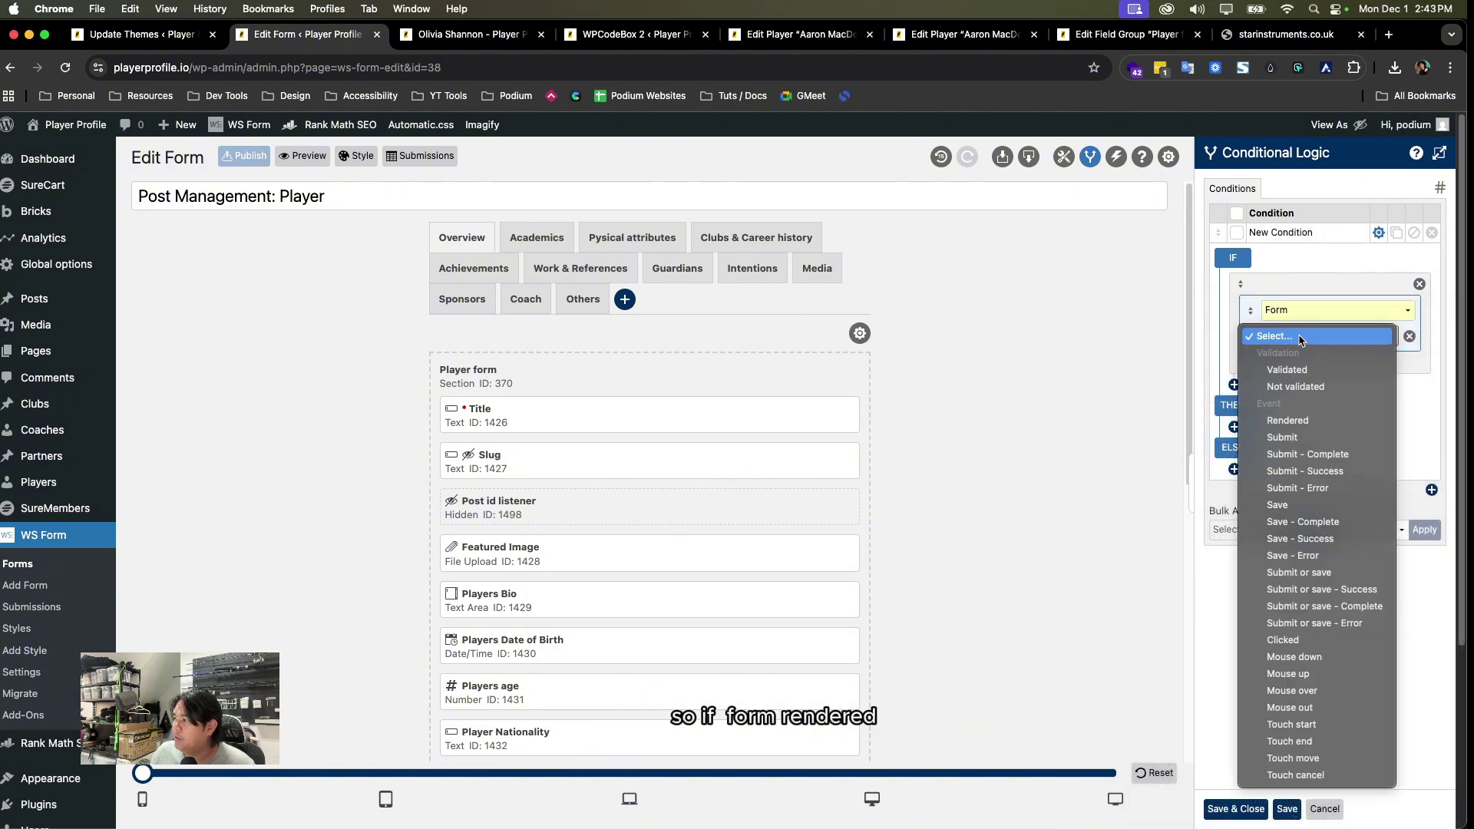
left_click(1305, 421)
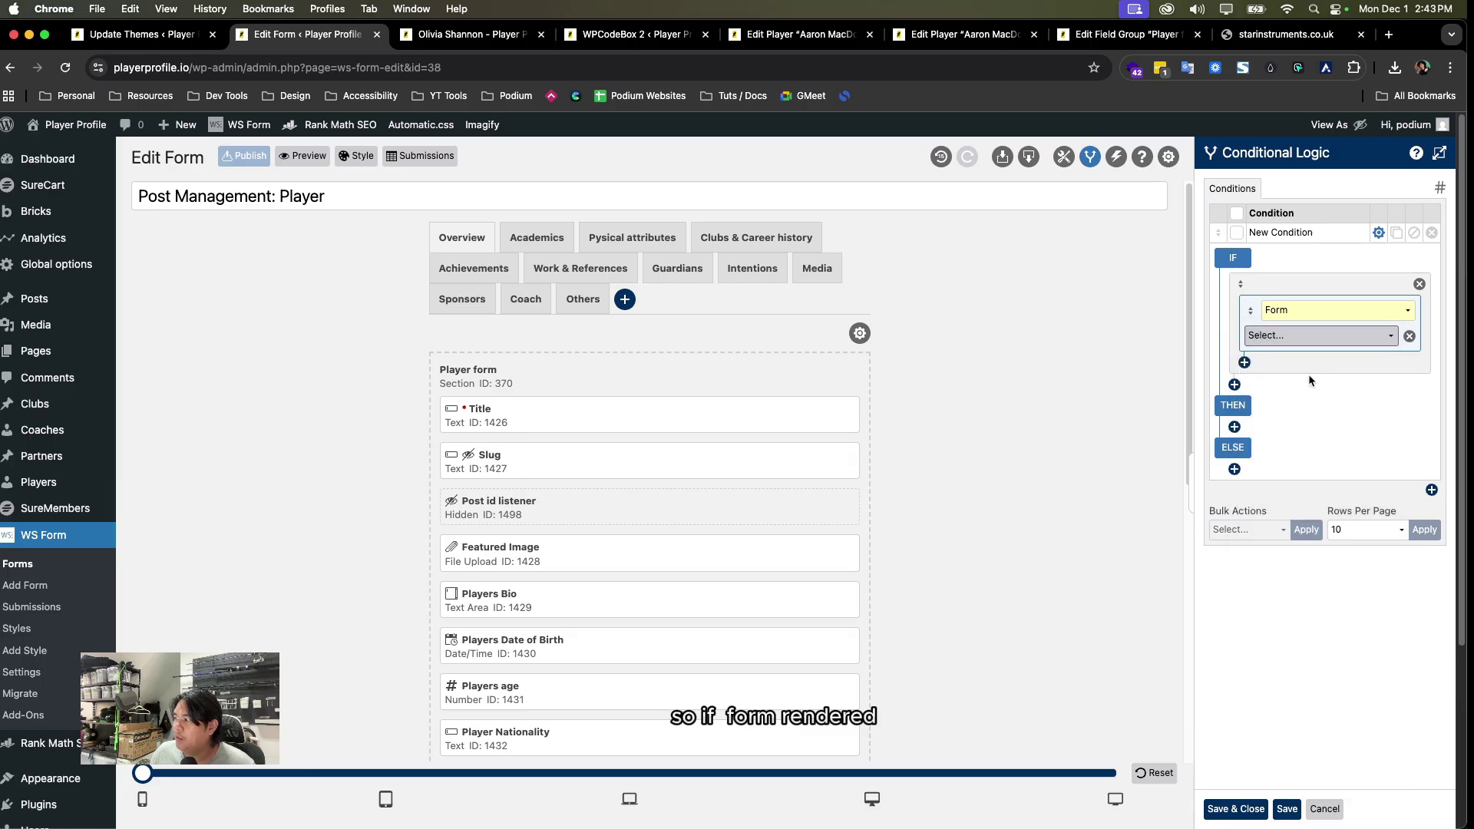
- Add a second IF criterion joined with AND, requiring that Post id listener (ID: 1498) Is blank
left_click(1245, 363)
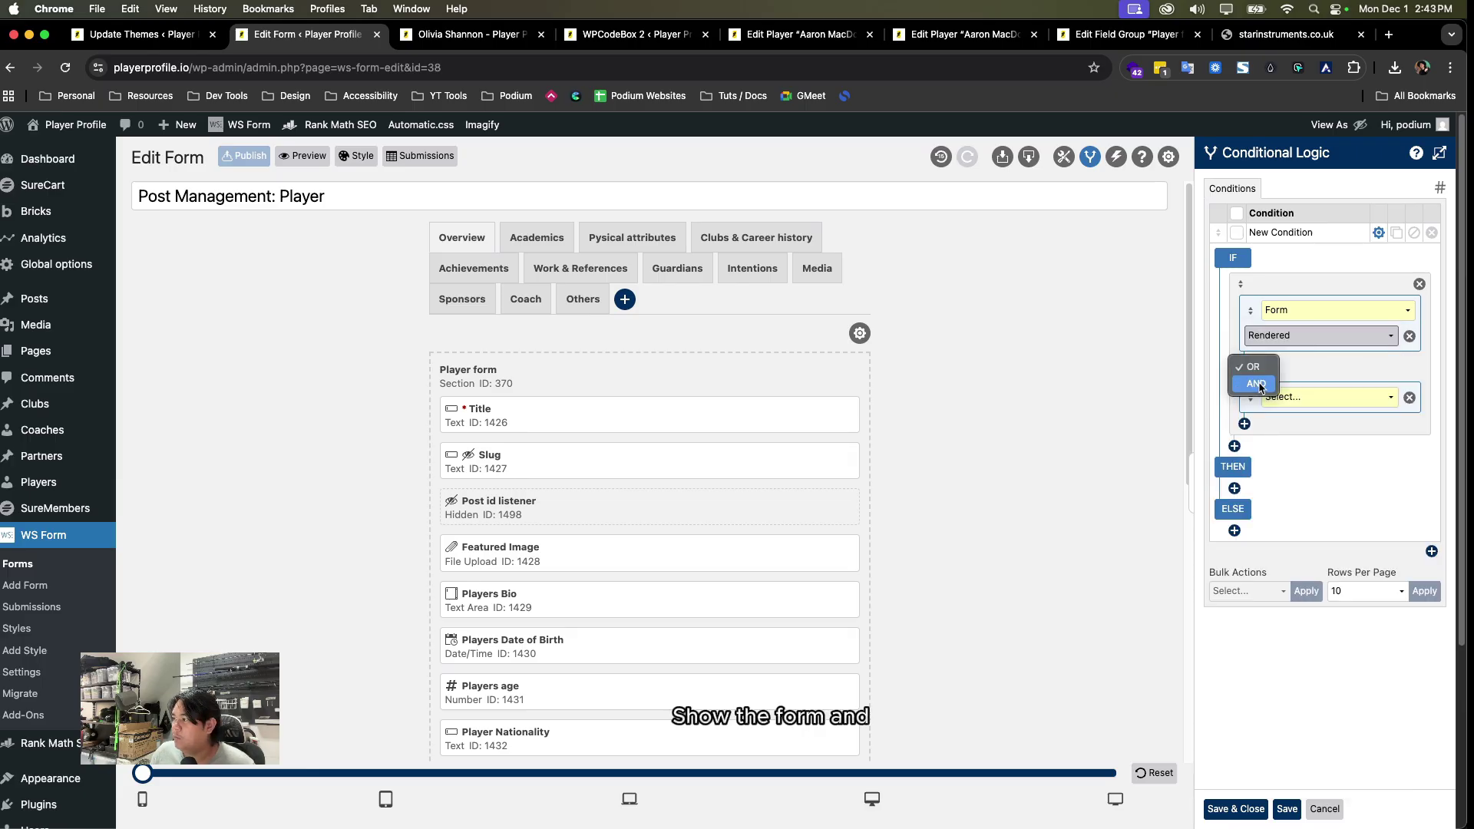
left_click(1310, 396)
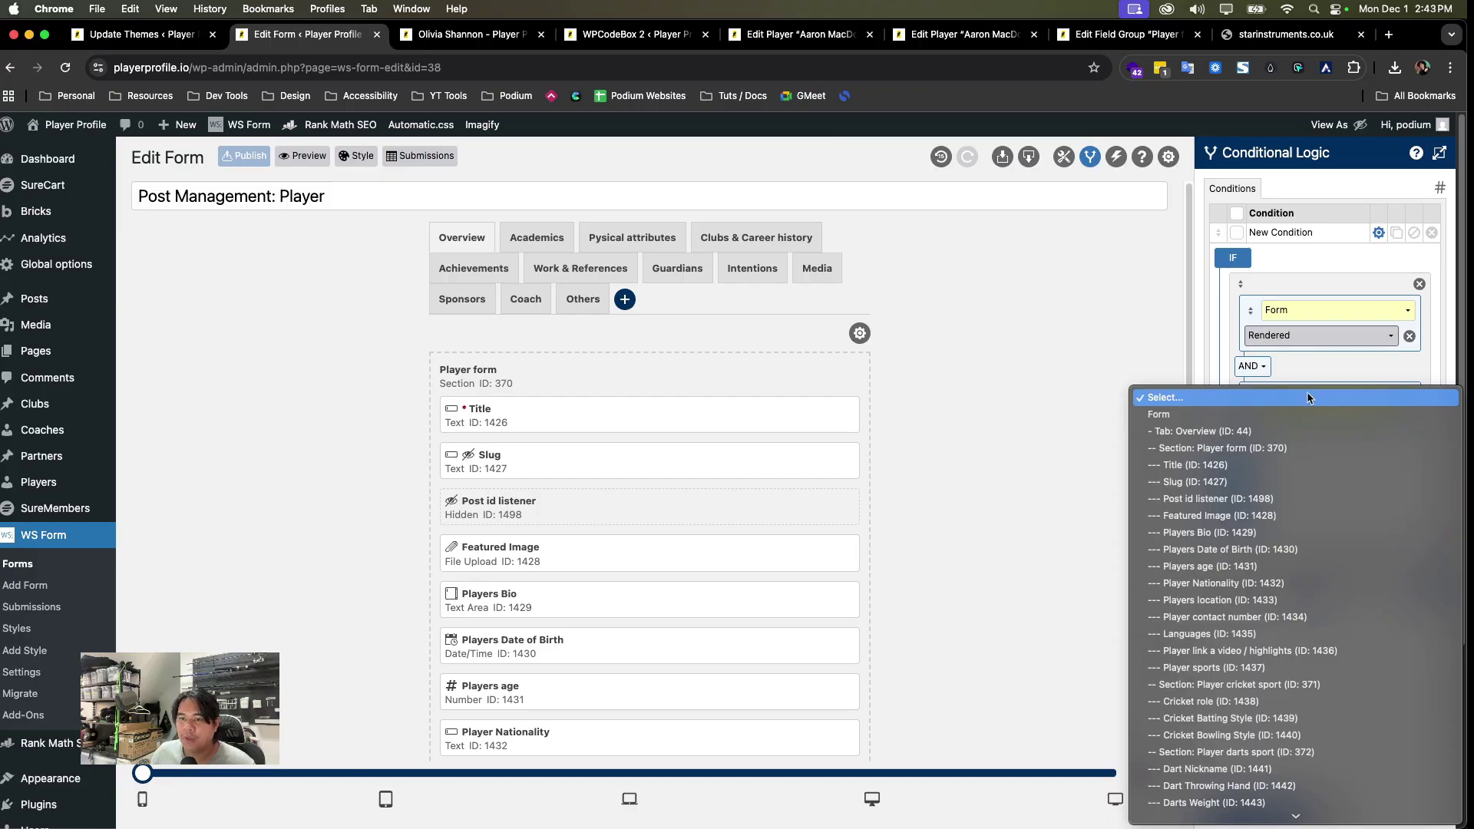
left_click(1308, 498)
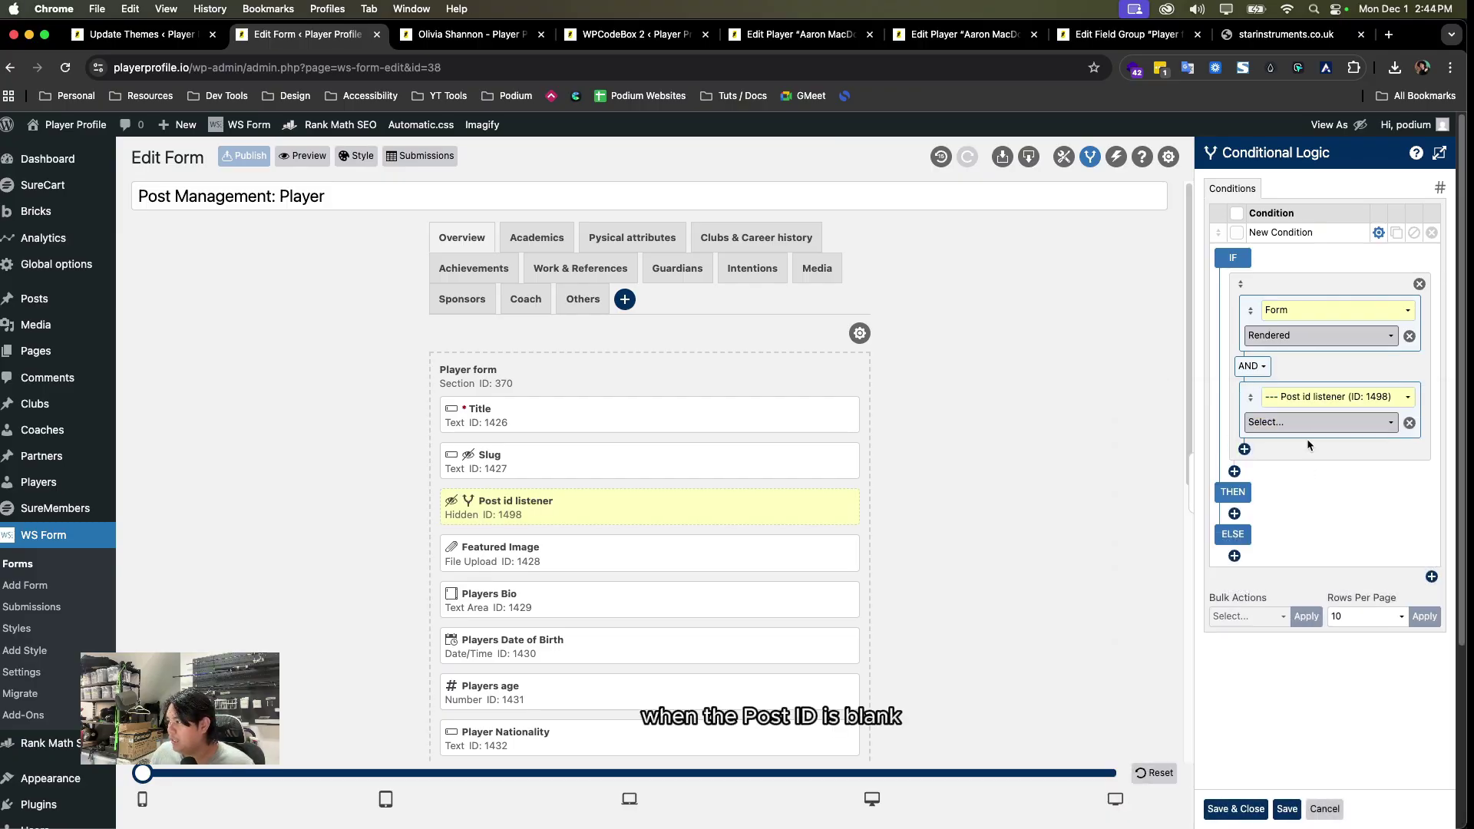
left_click(1311, 423)
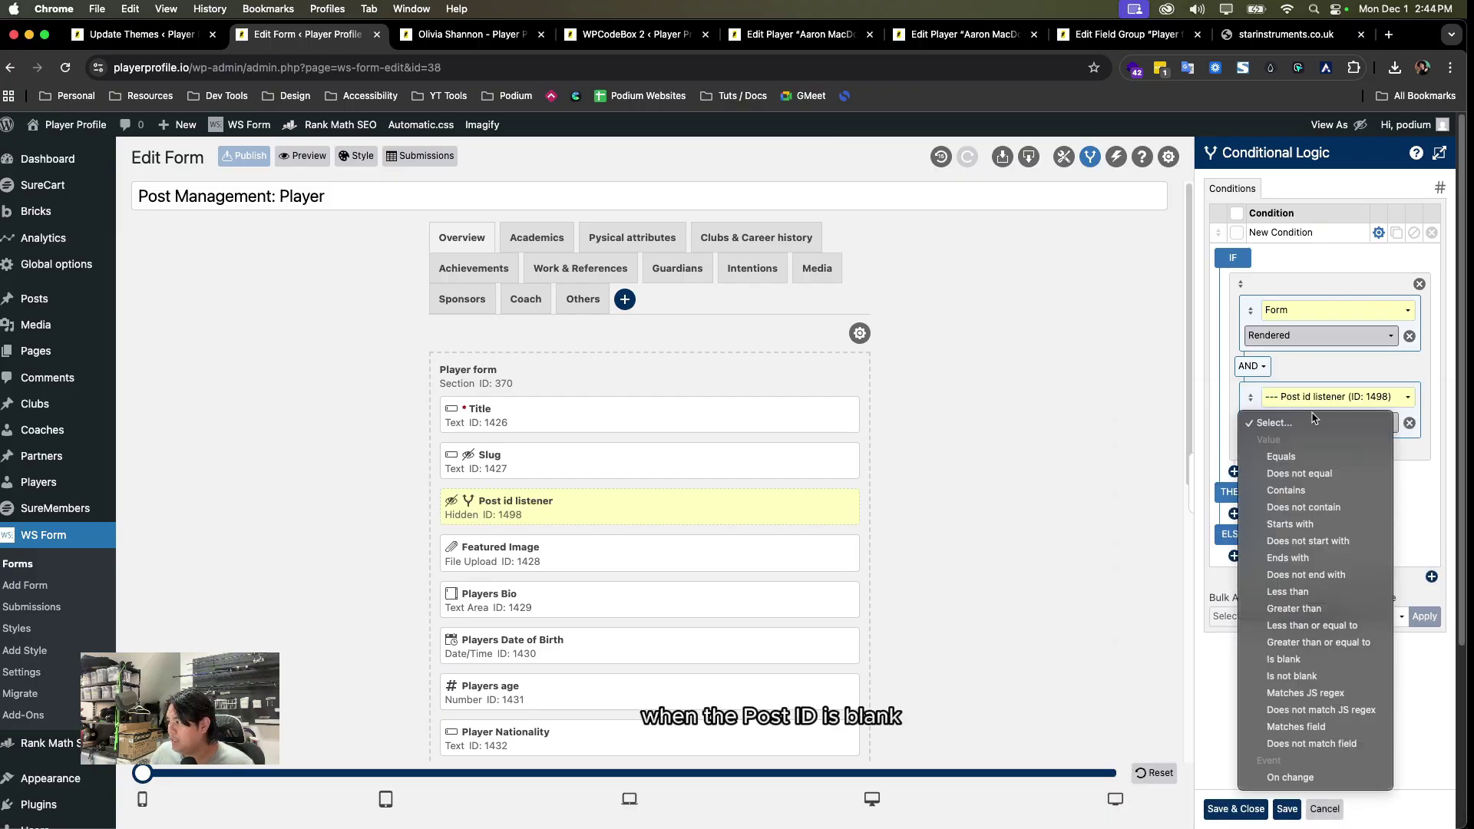
left_click(1305, 659)
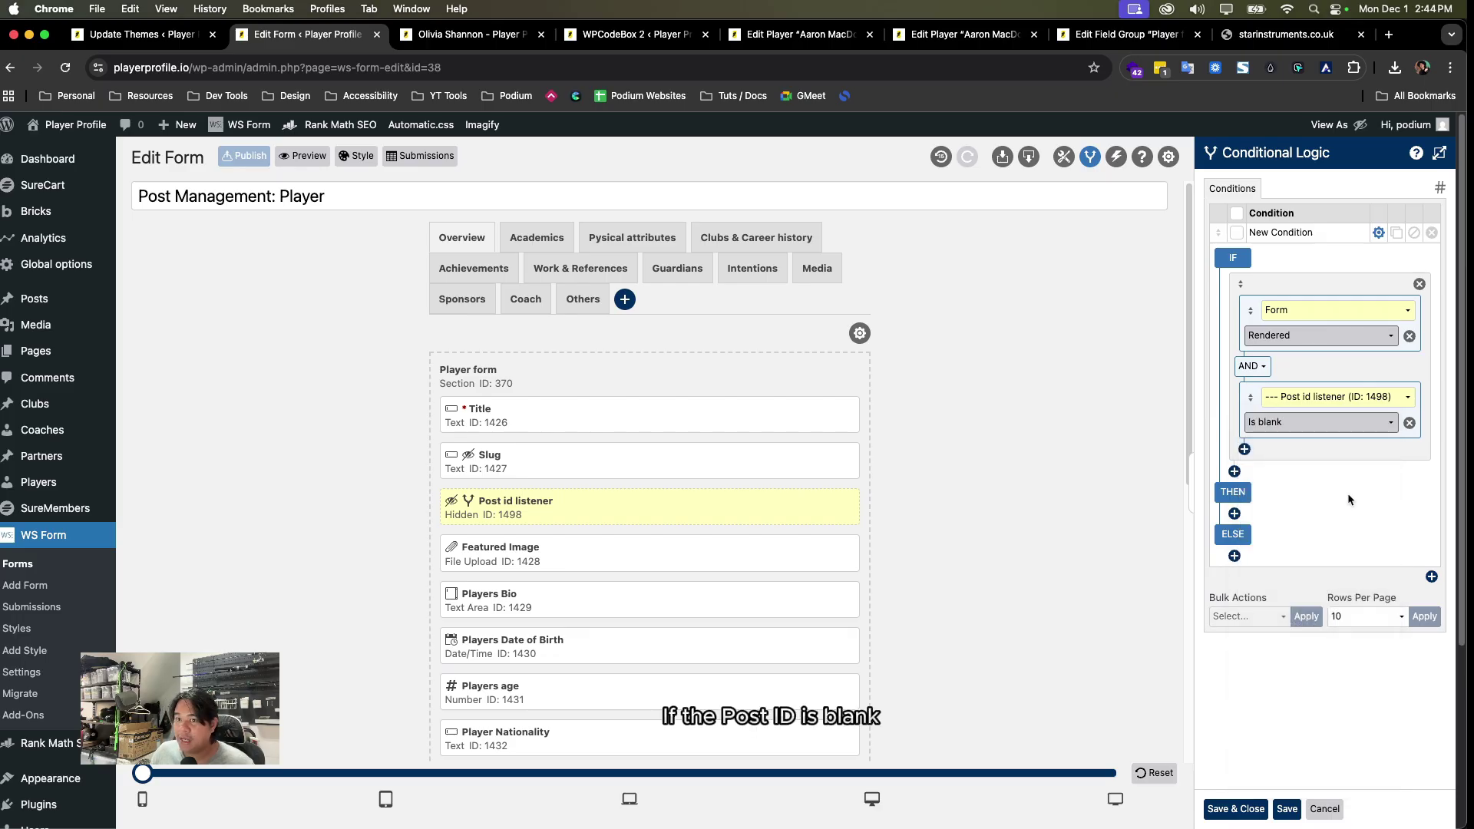
- Add a THEN action to the condition that sets Post Management - New to Run when form submitted
left_click(1234, 513)
left_click(1333, 525)
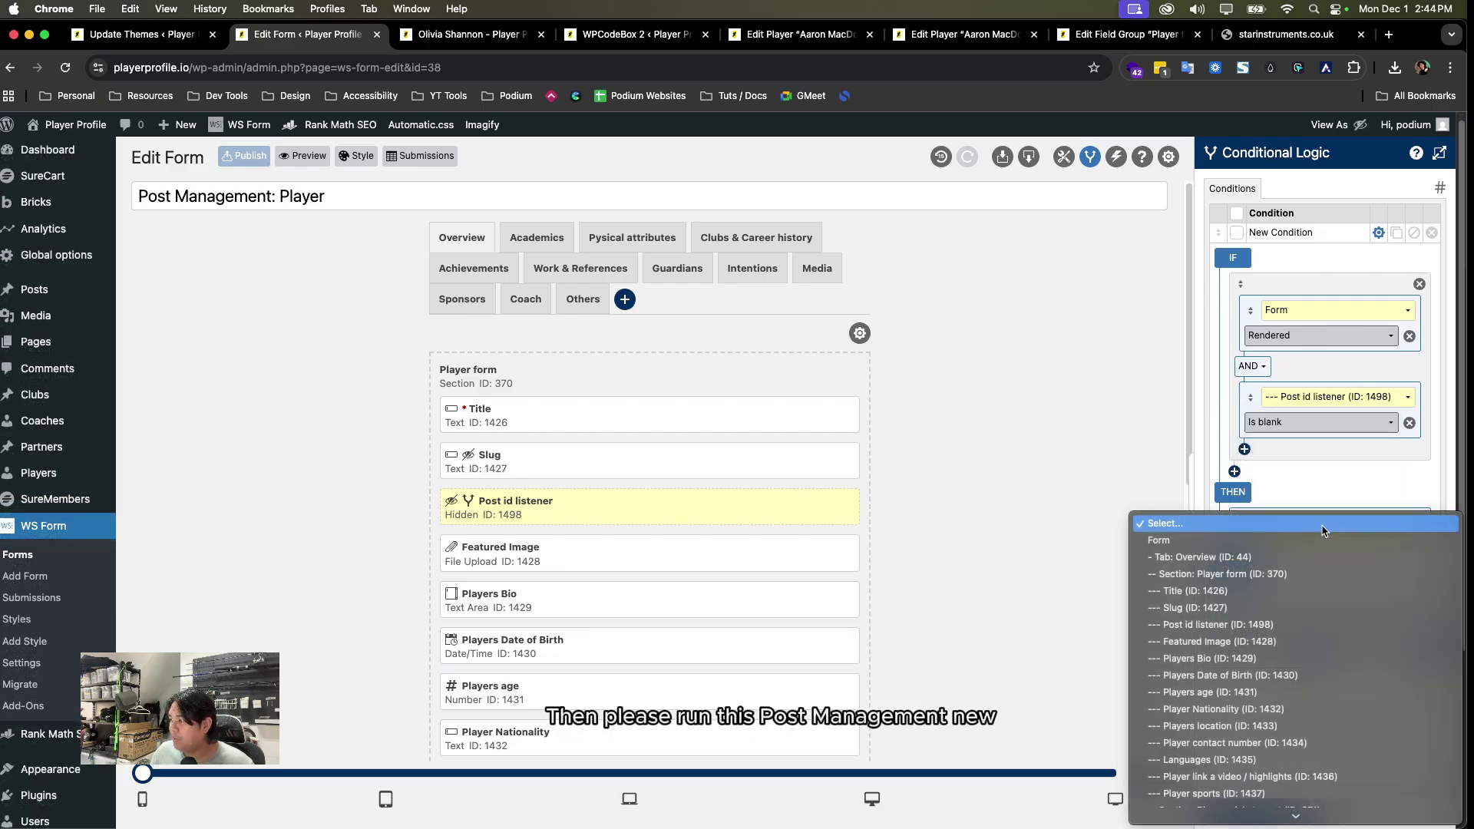
scroll(1322, 530, "down", 10)
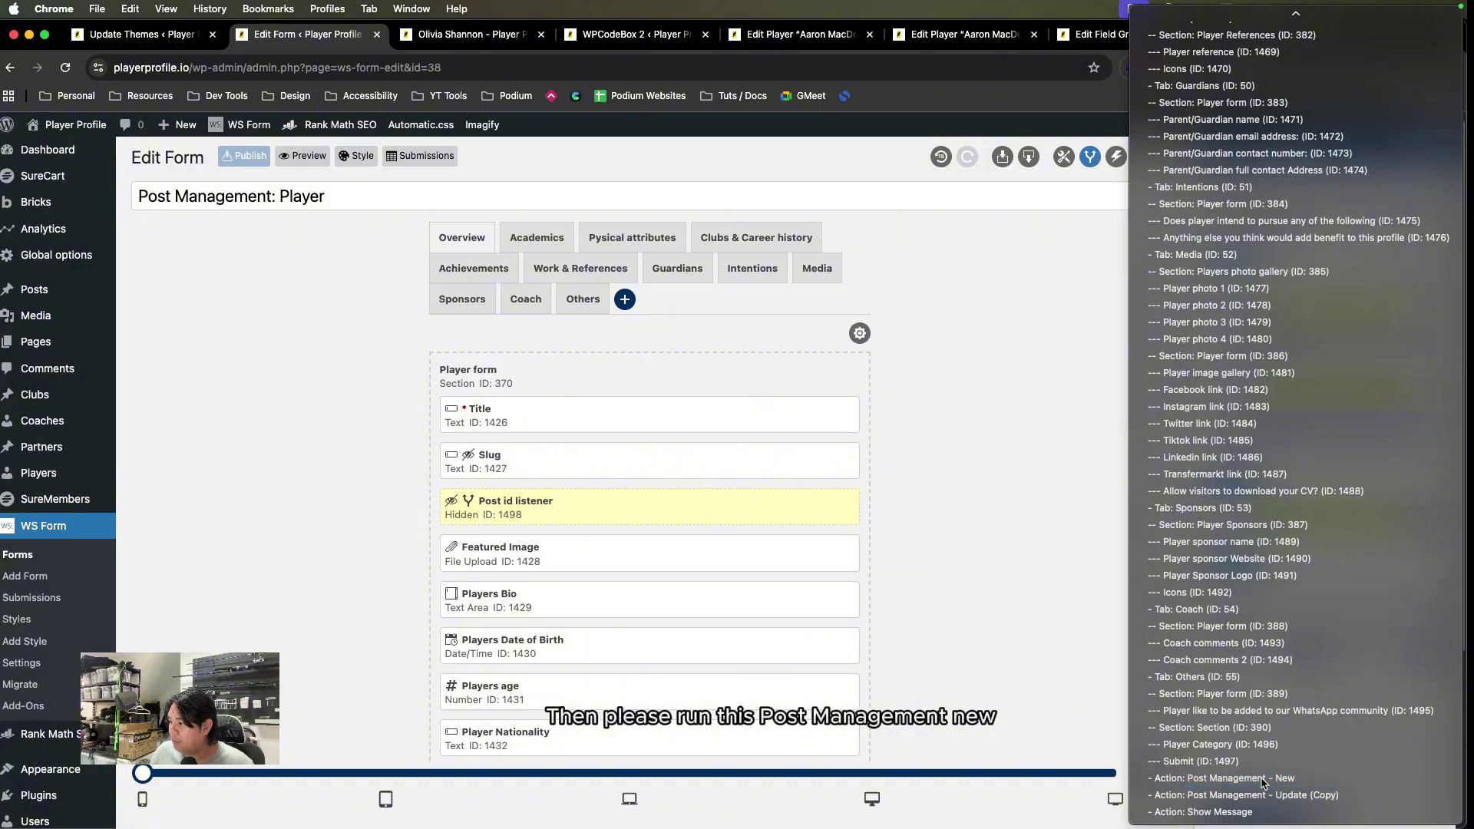
left_click(1263, 780)
left_click(1297, 552)
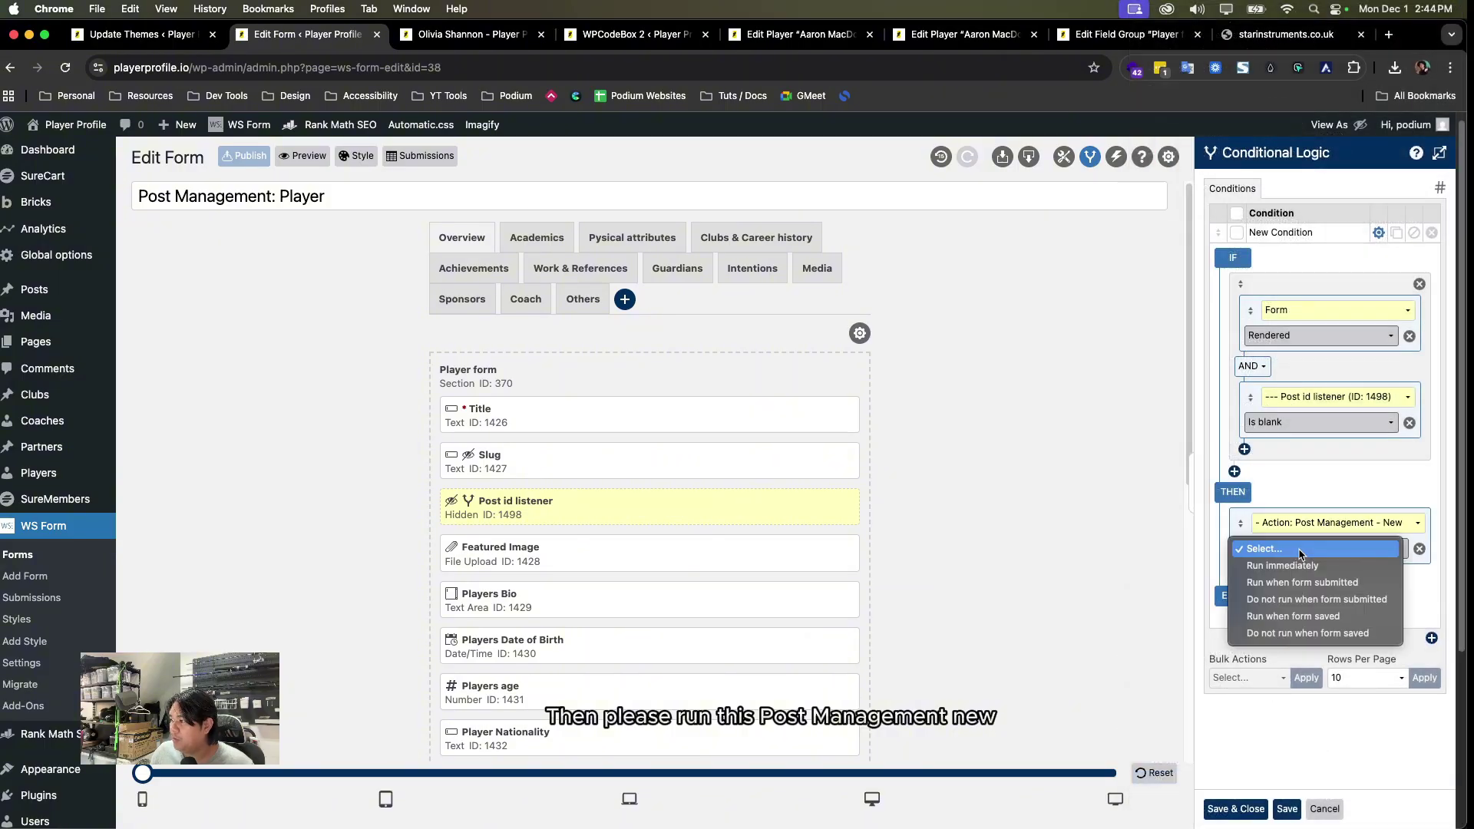
left_click(1300, 585)
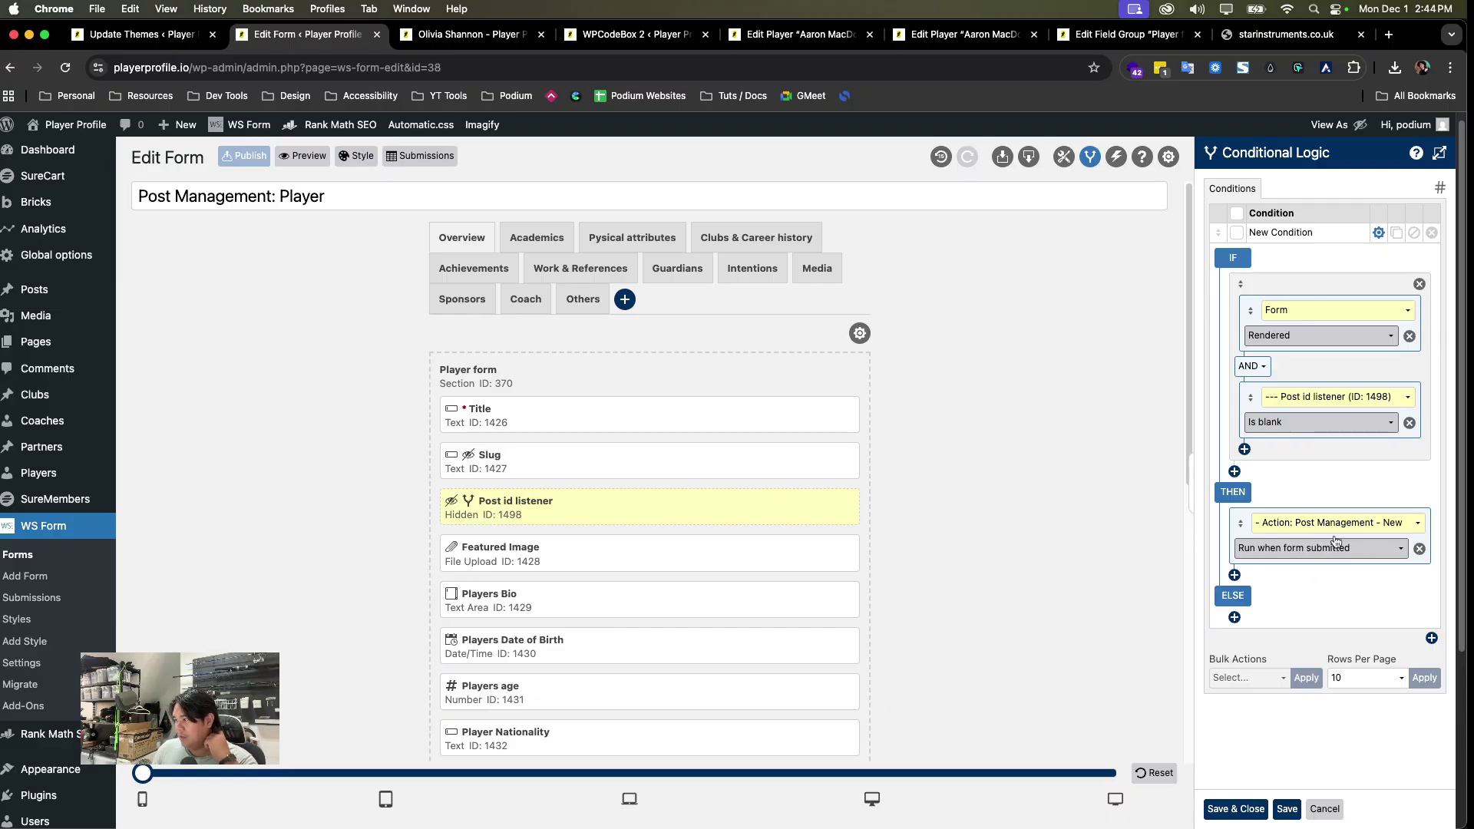
- Add a second THEN action setting Post Management - Update (Copy) to Do not run when form submitted
scroll(1240, 606, "down", 1)
left_click(1235, 575)
left_click(1321, 582)
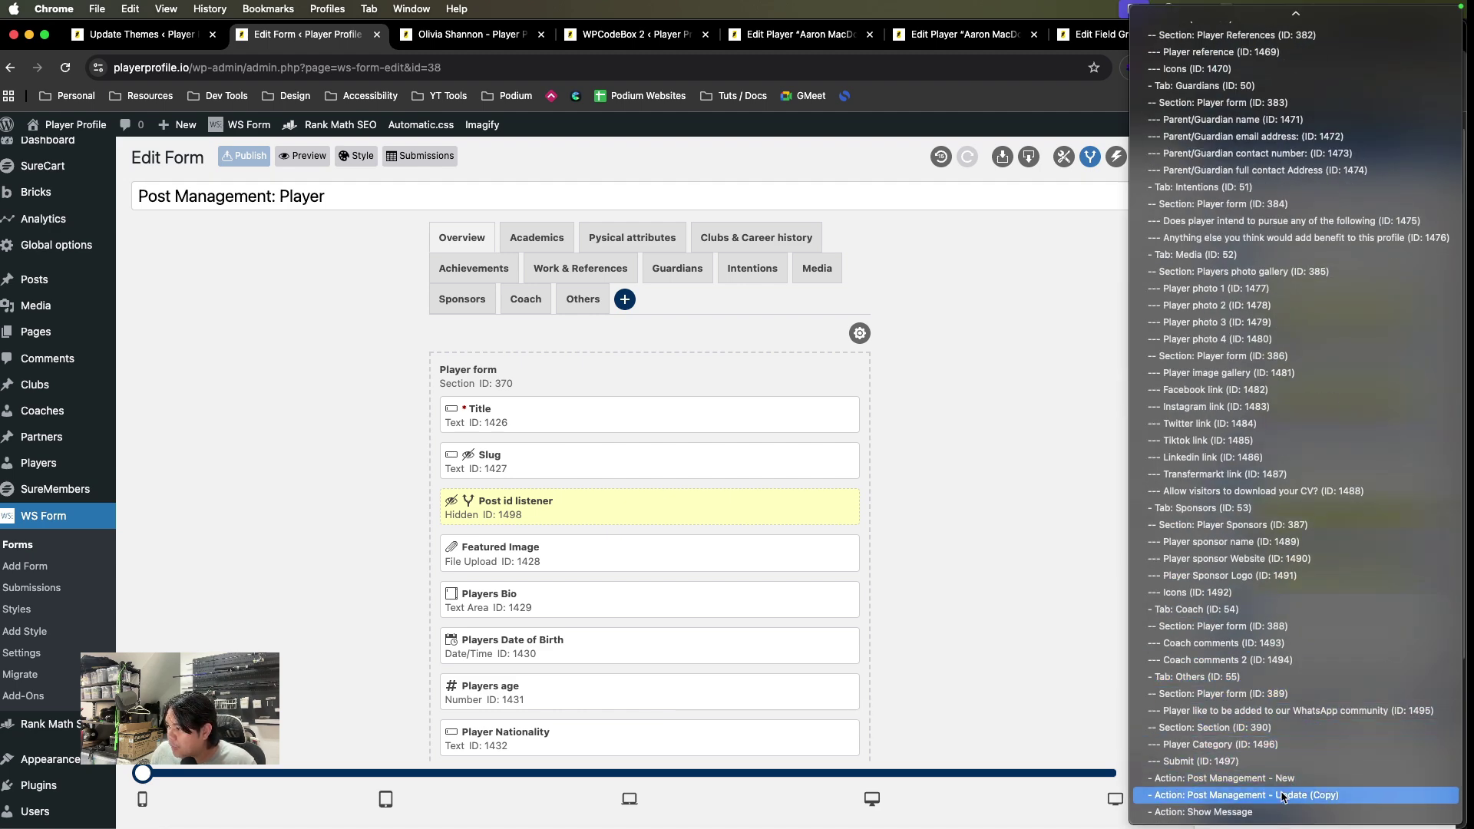
left_click(1282, 795)
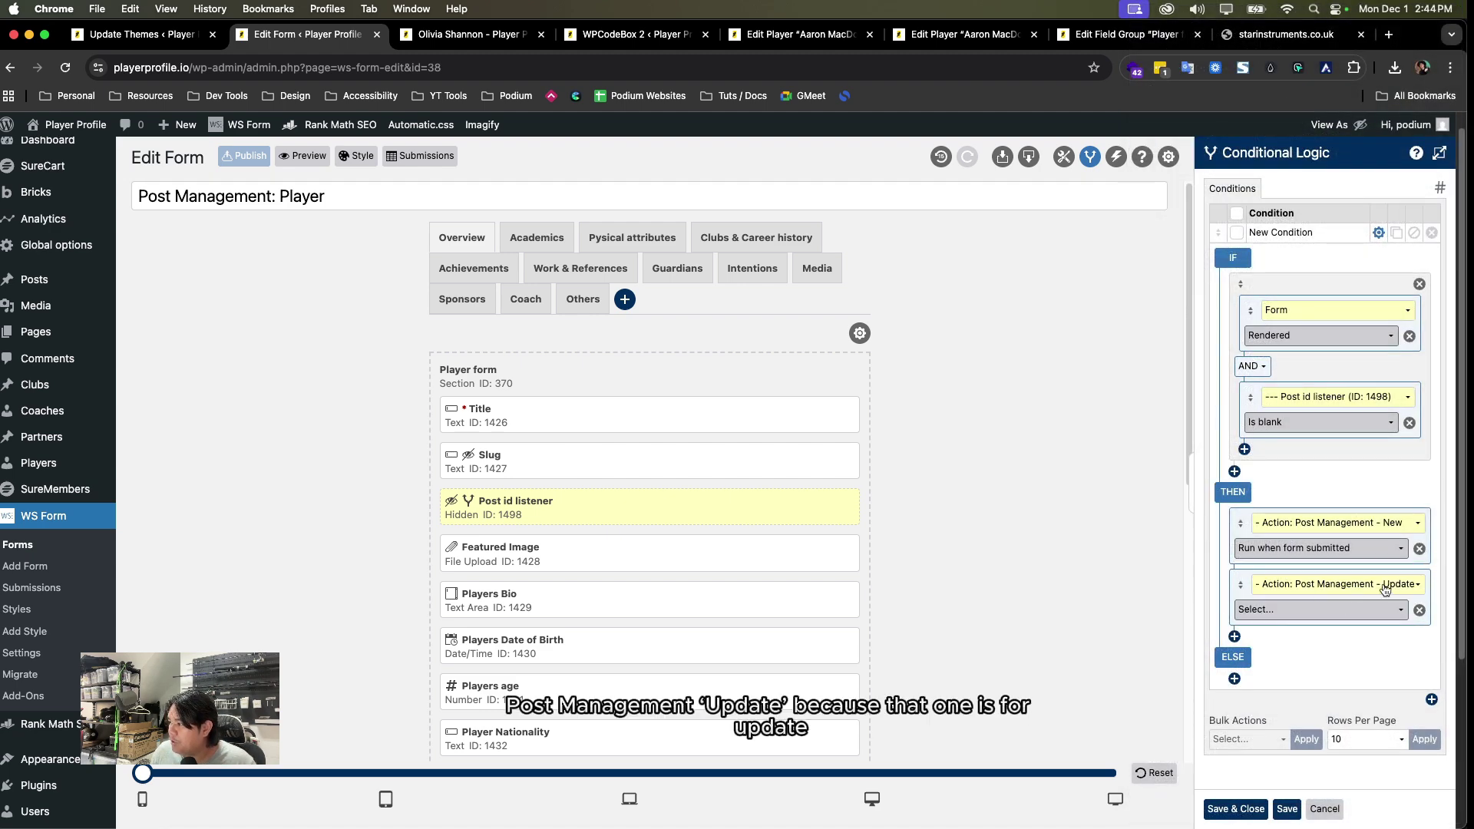
left_click(1322, 608)
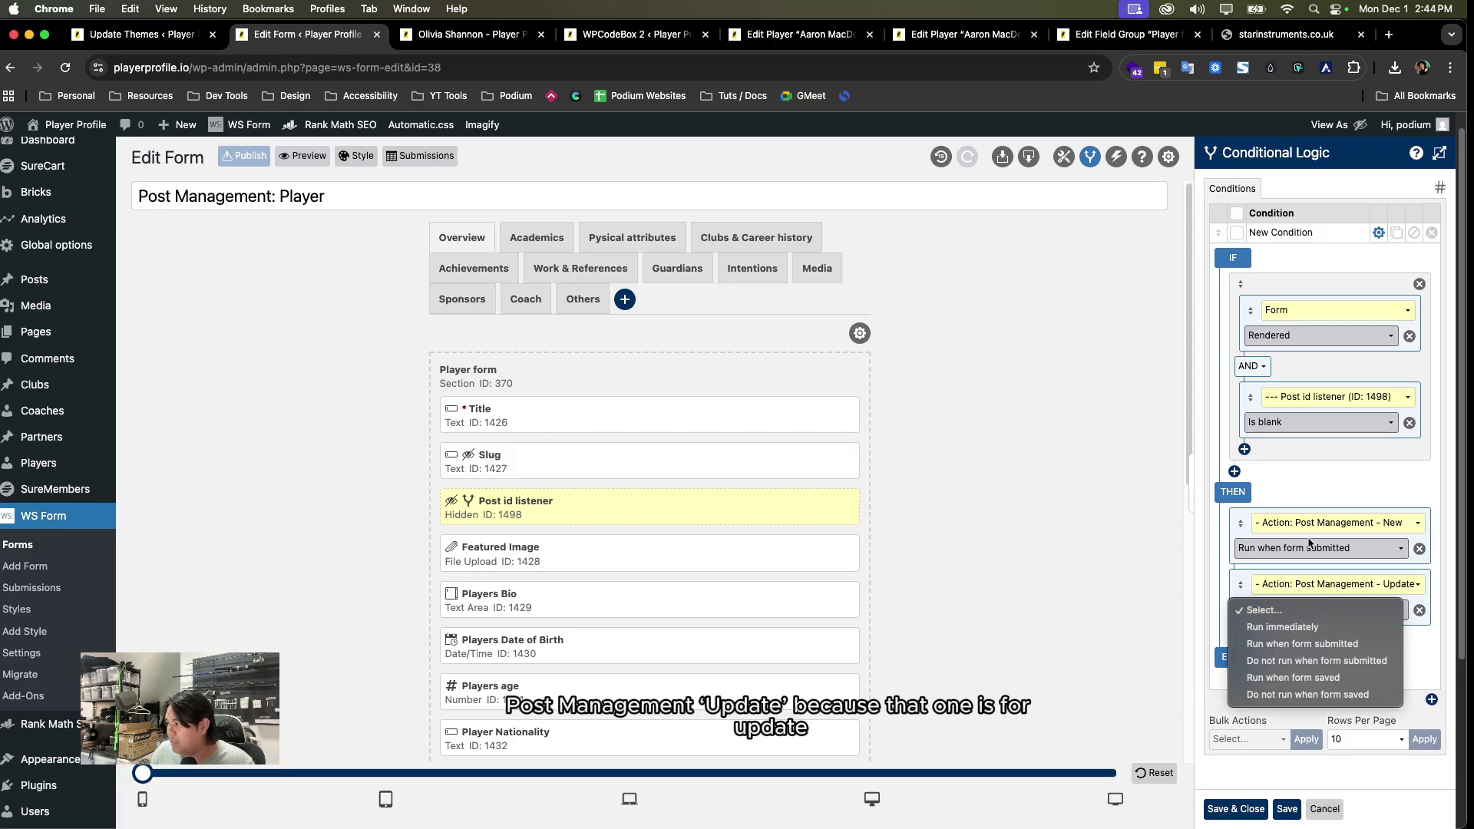
left_click(1335, 484)
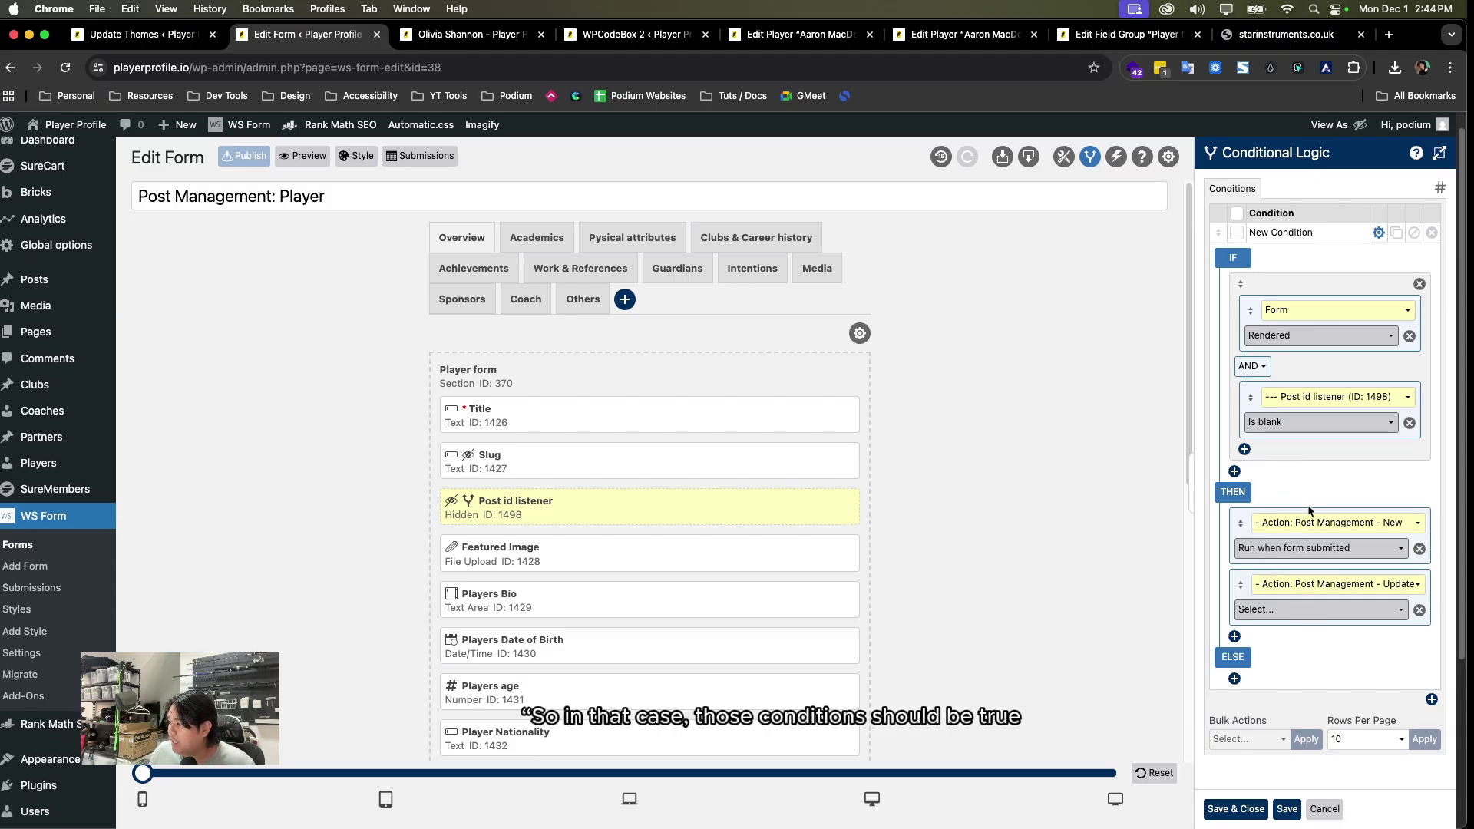
left_click(1295, 614)
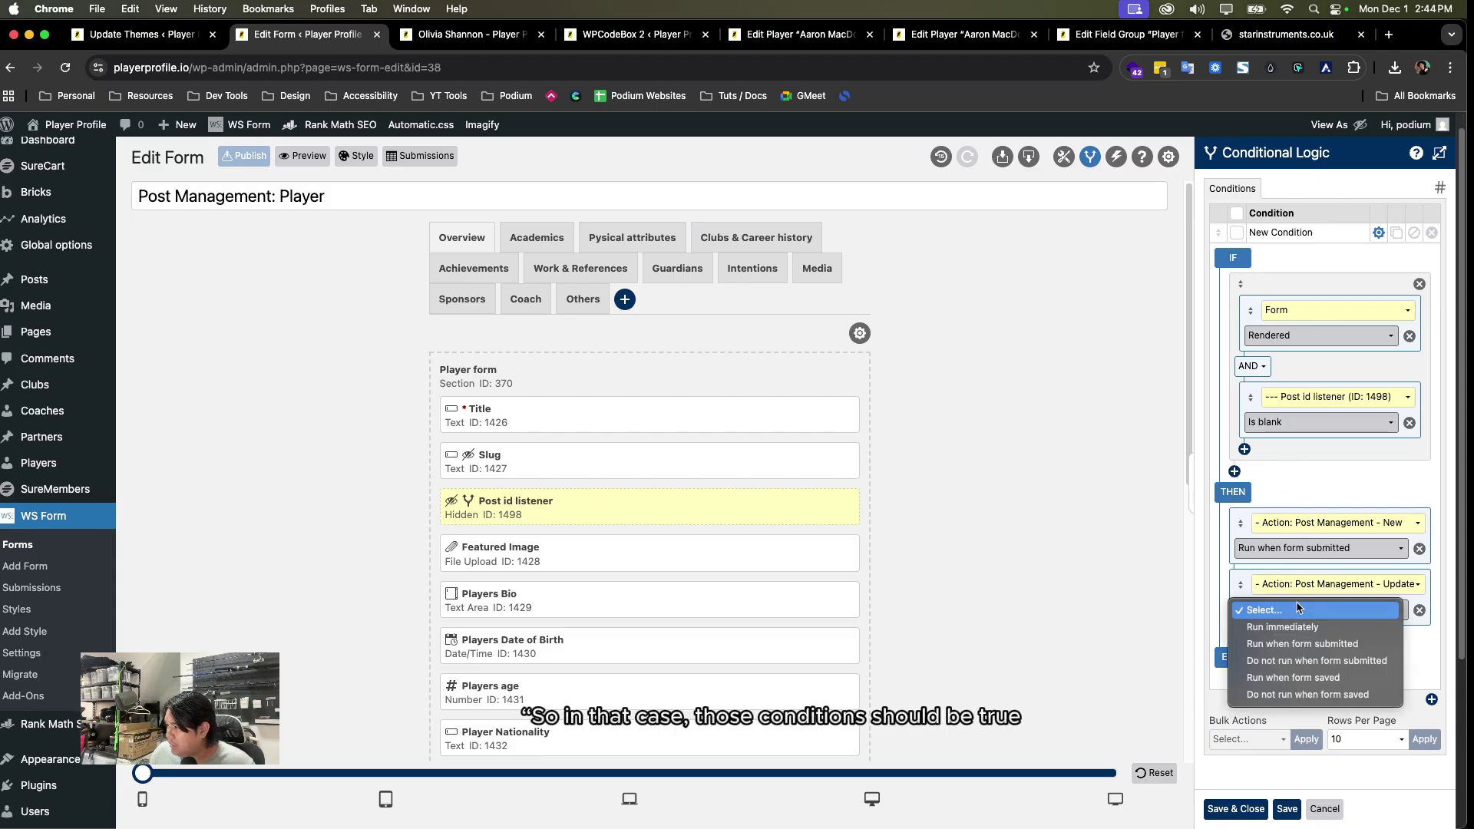
left_click(1290, 659)
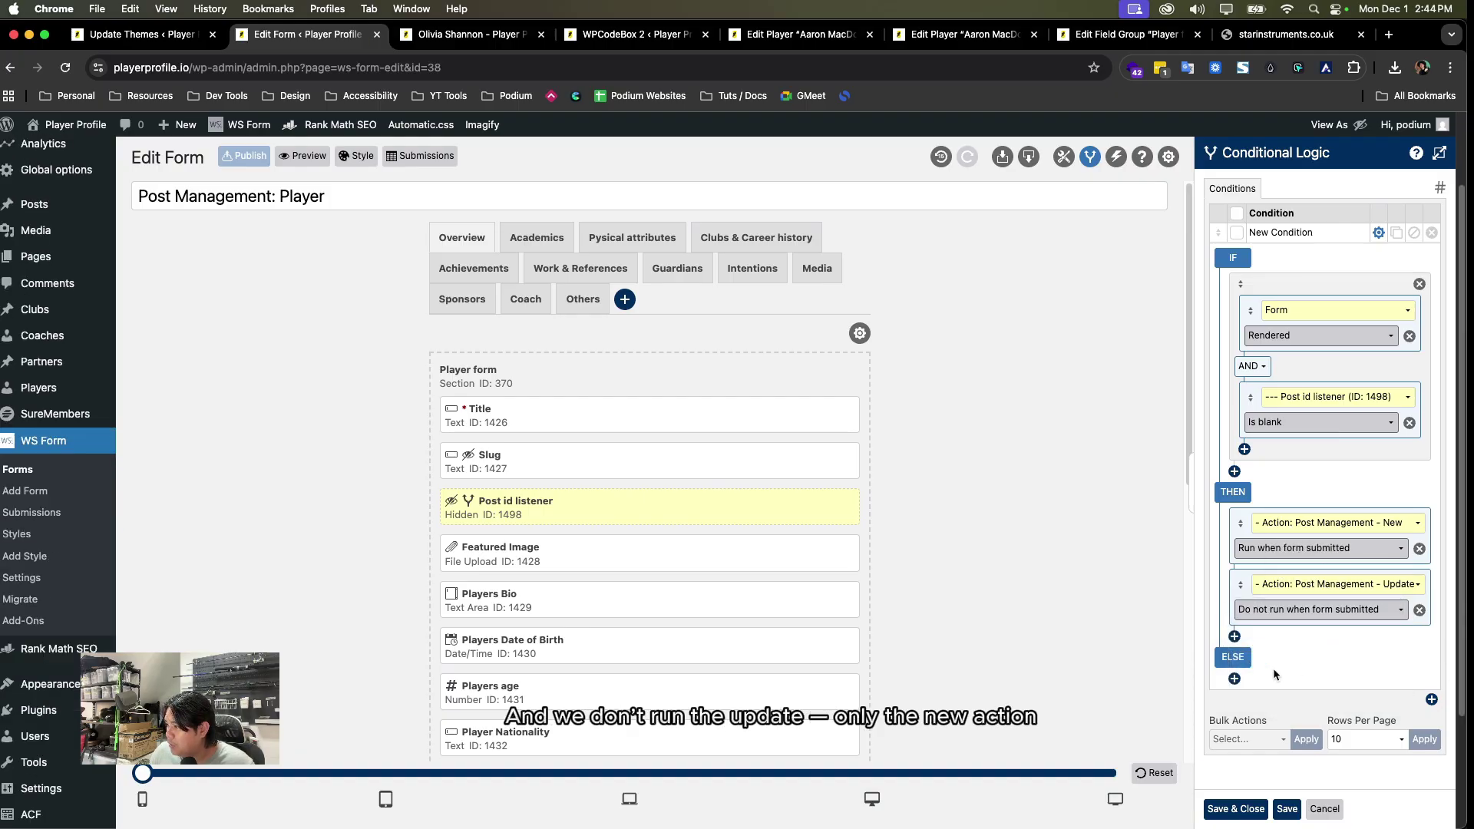
- Add an ELSE action to the condition that sets Post Management - Update (Copy) to Run when form submitted
left_click(1233, 680)
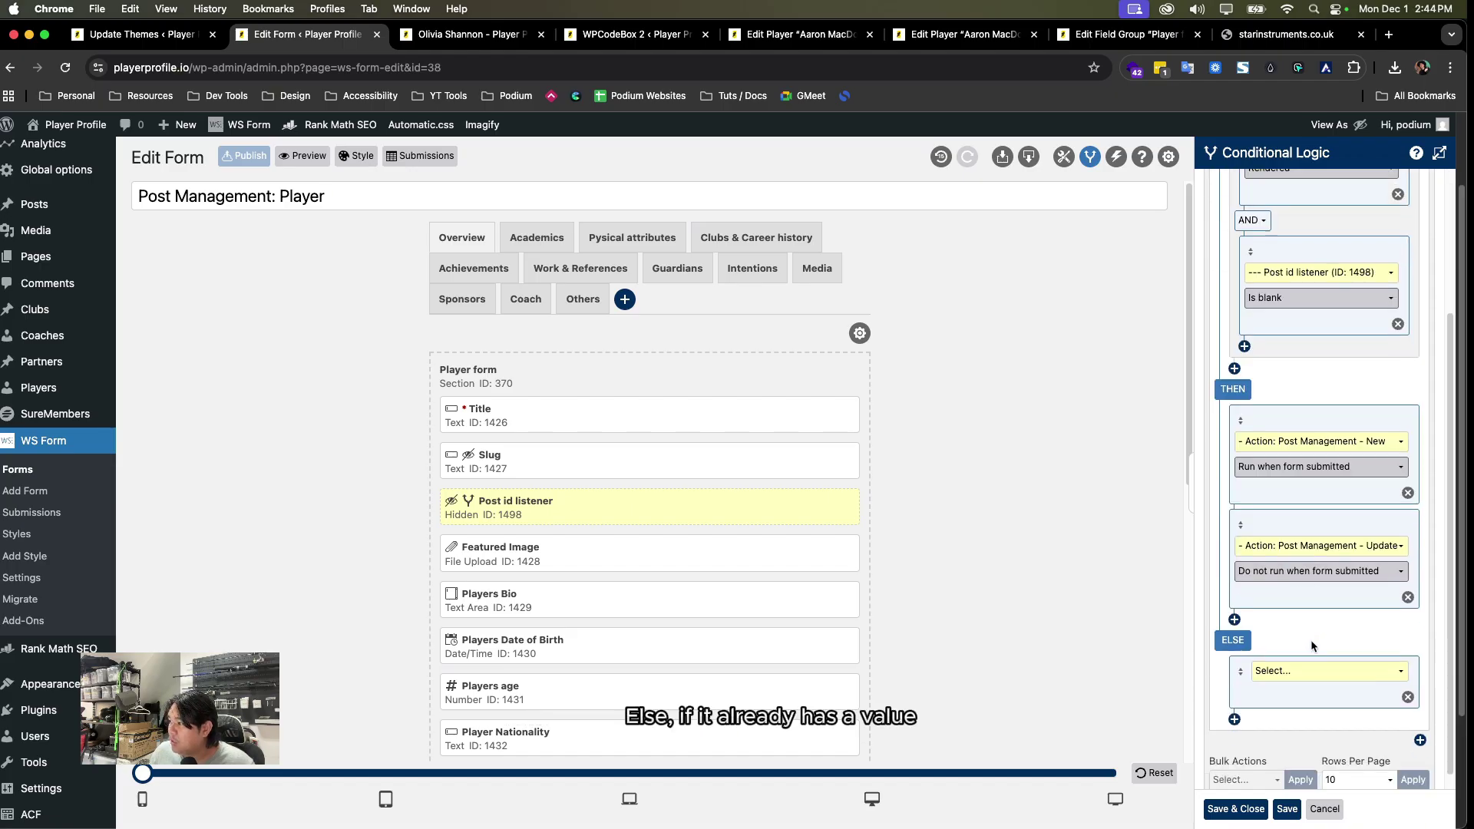
scroll(1305, 461, "down", 4)
left_click(1293, 659)
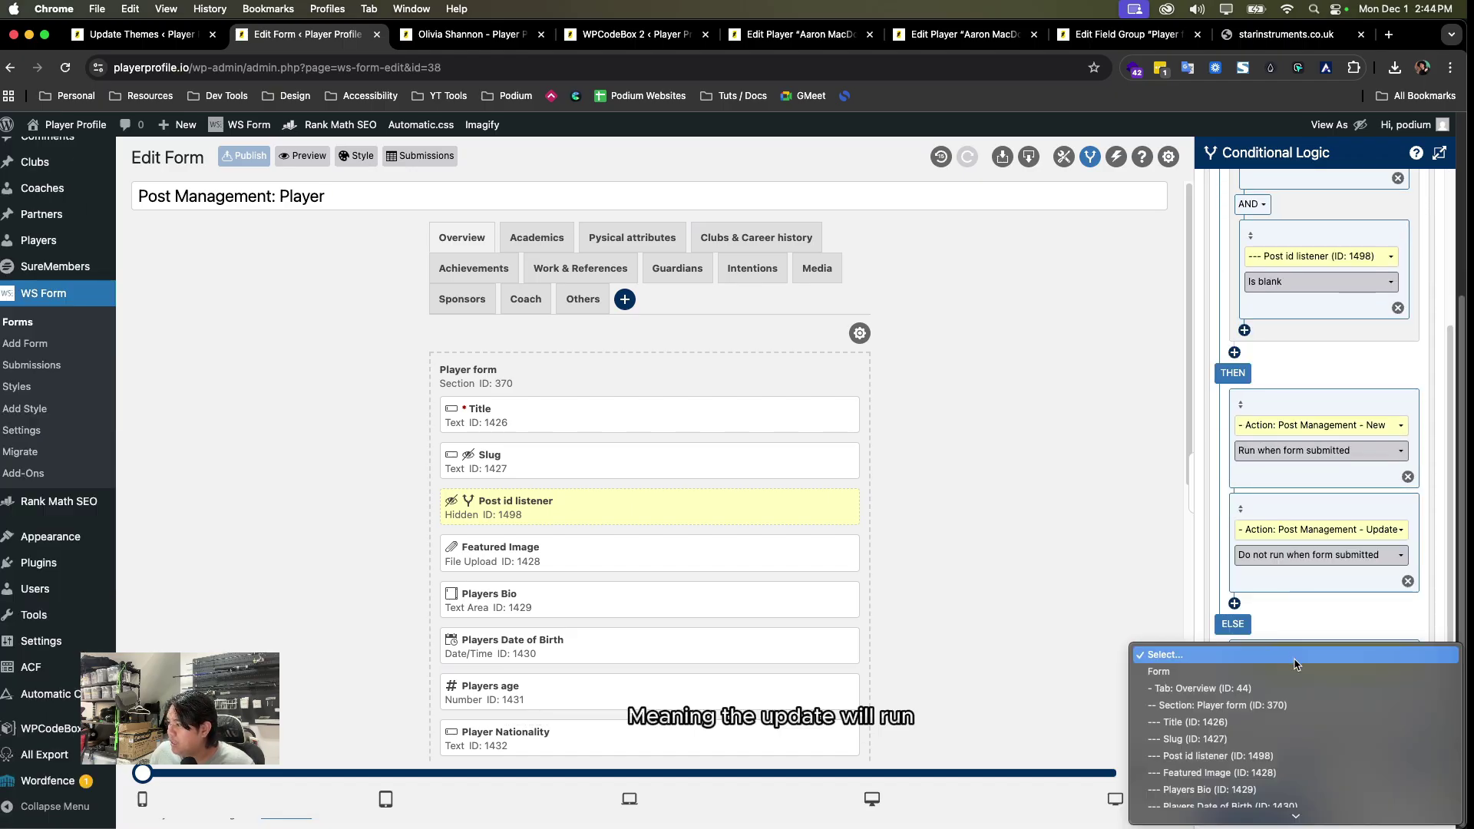
left_click(1259, 795)
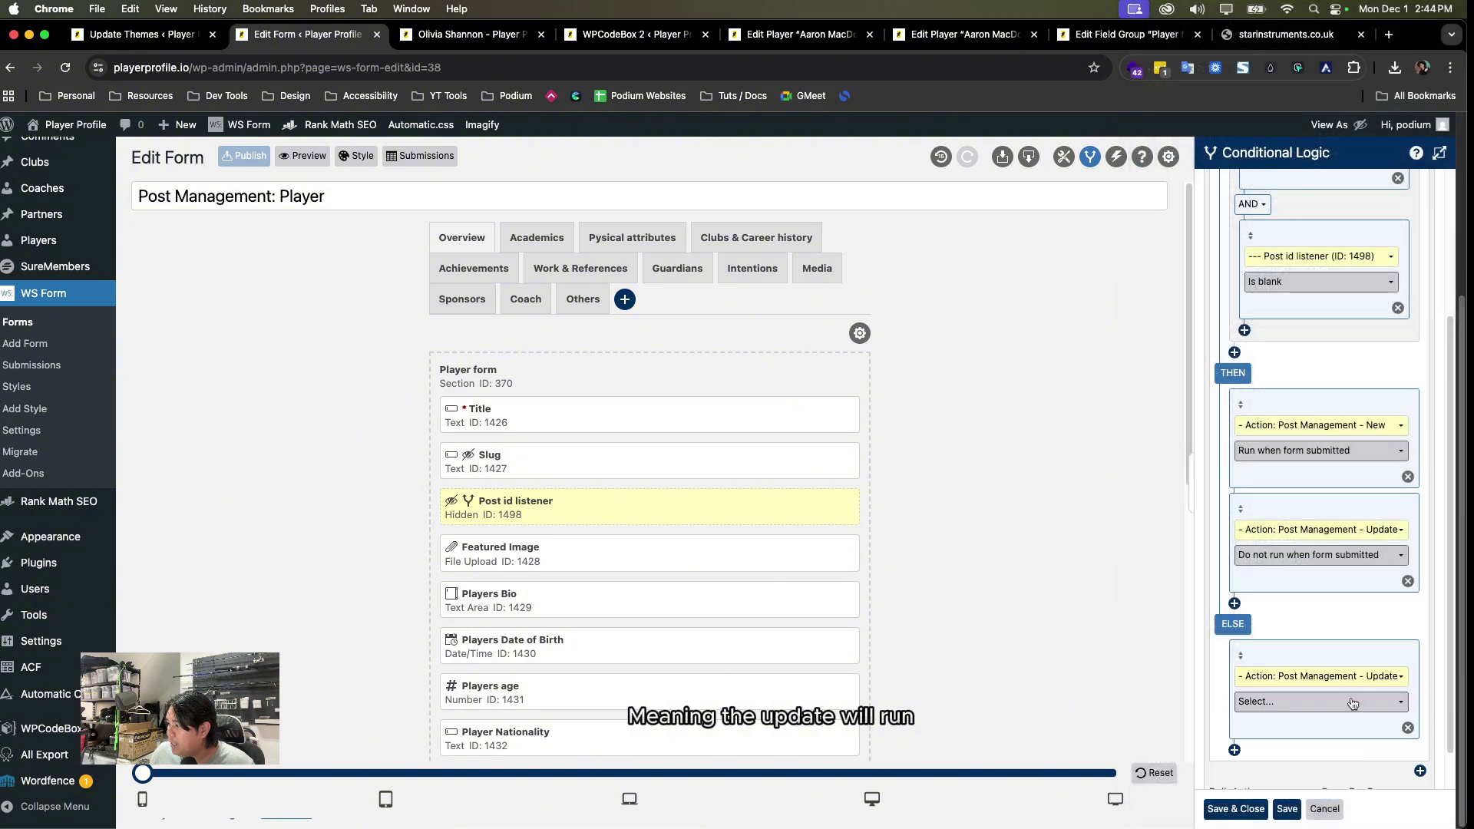
left_click(1313, 700)
left_click(1297, 735)
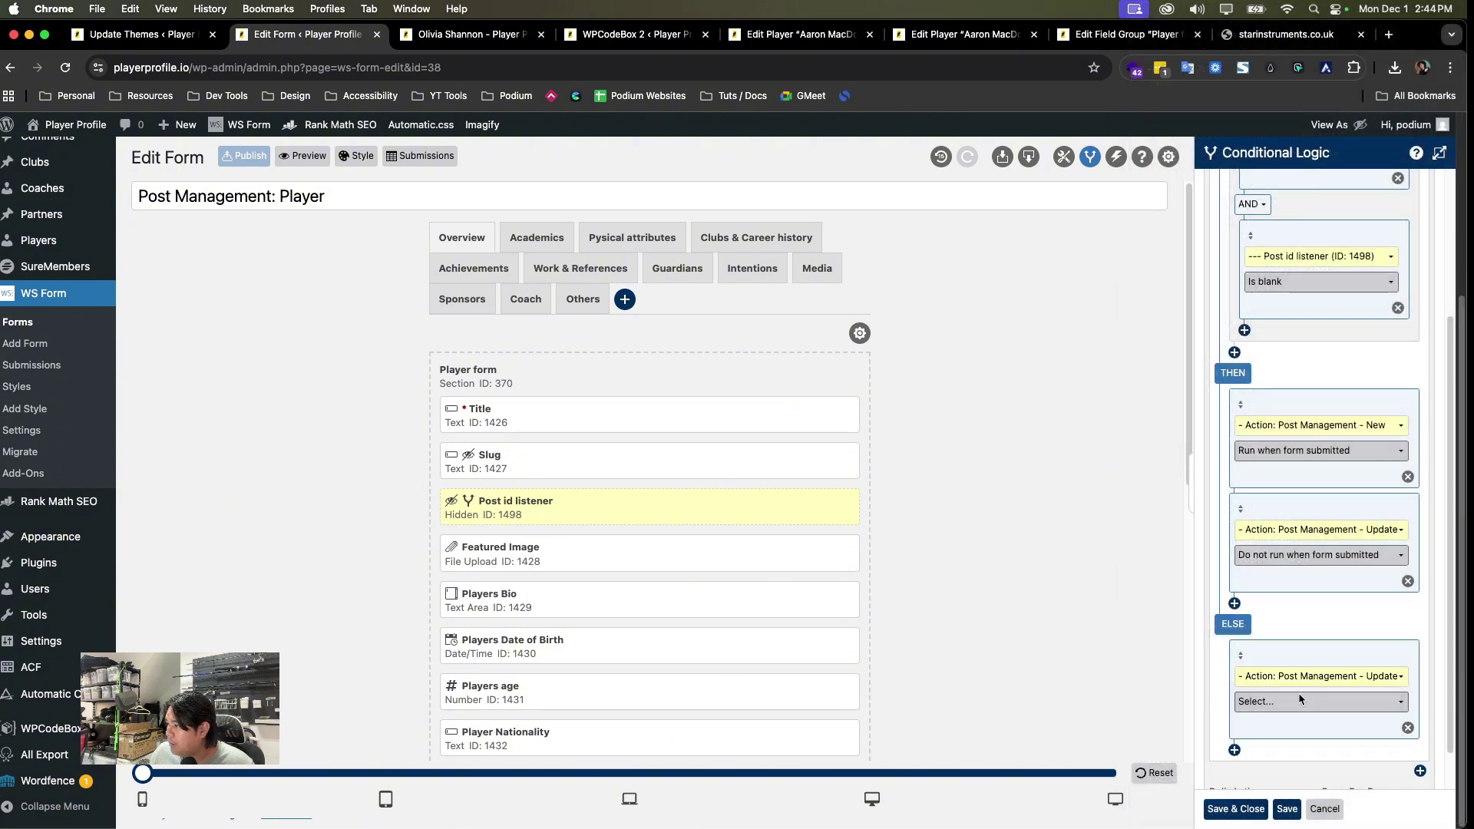
- Add a second ELSE action setting Post Management - New to Do not run when form submitted, then save and close the conditional logic
scroll(1275, 655, "down", 1)
left_click(1235, 703)
scroll(1259, 691, "down", 1)
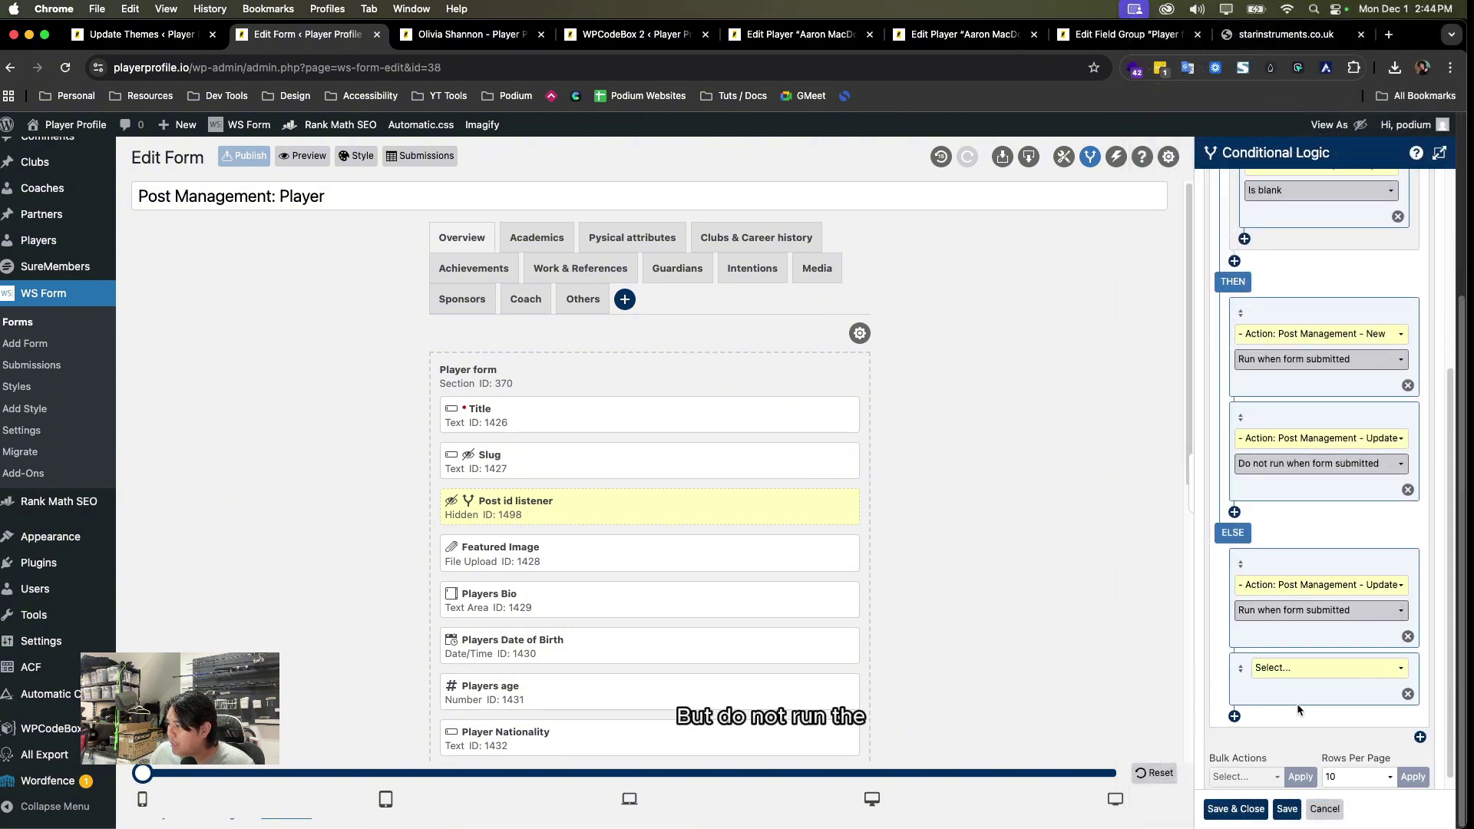
left_click(1304, 672)
scroll(1290, 700, "down", 1)
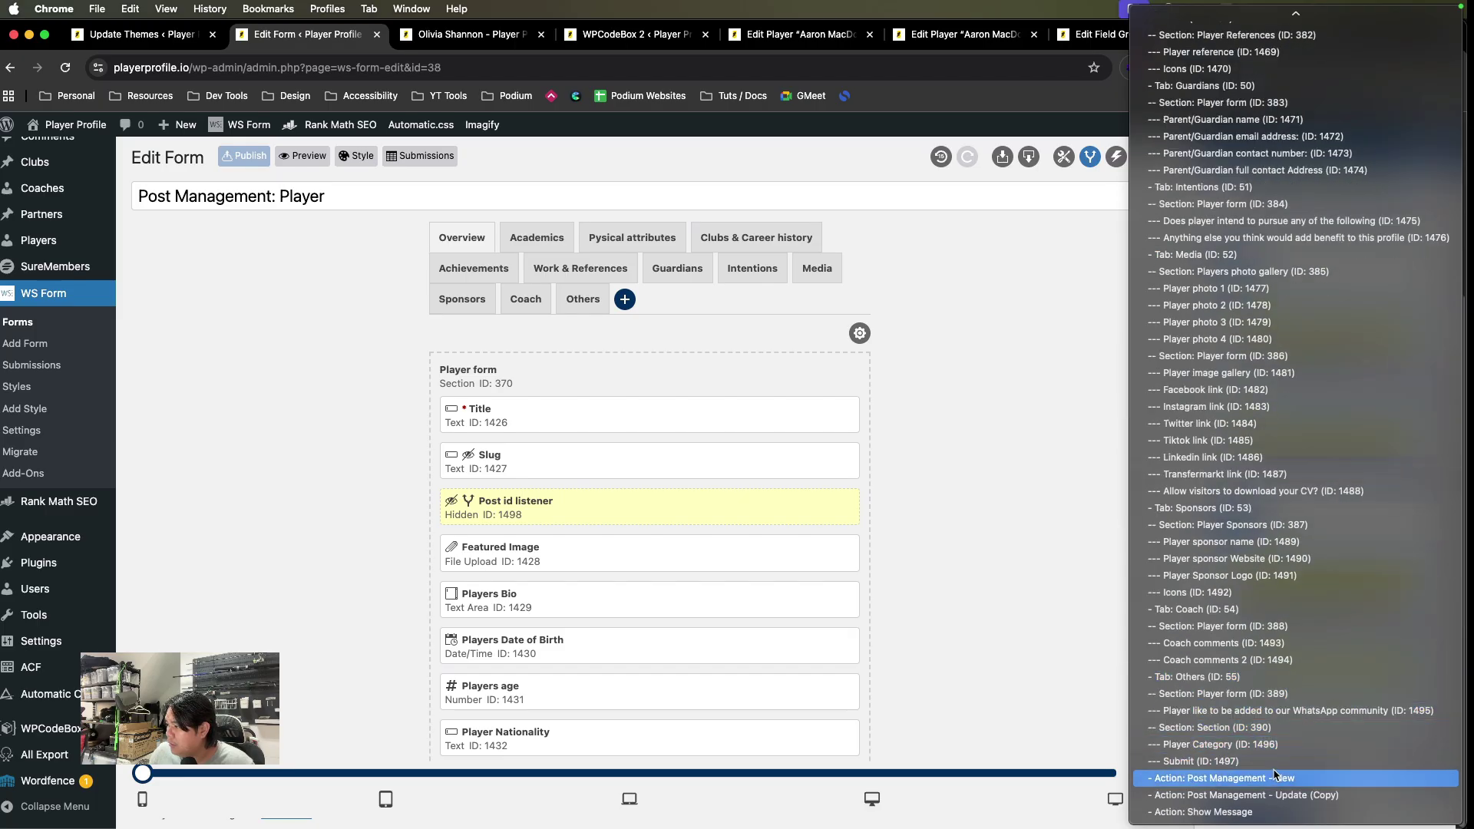
left_click(1305, 778)
left_click(1316, 714)
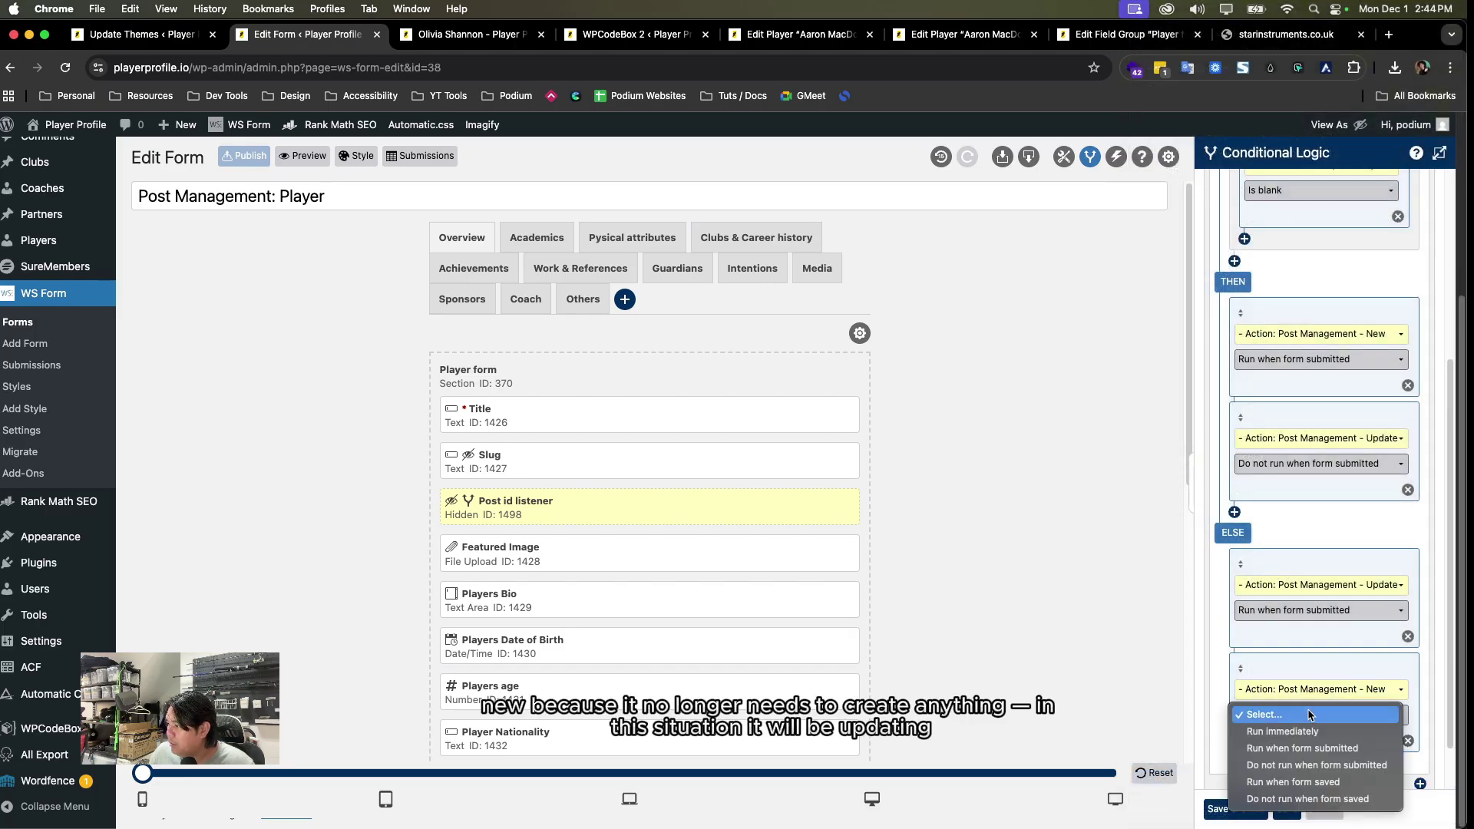
left_click(1336, 765)
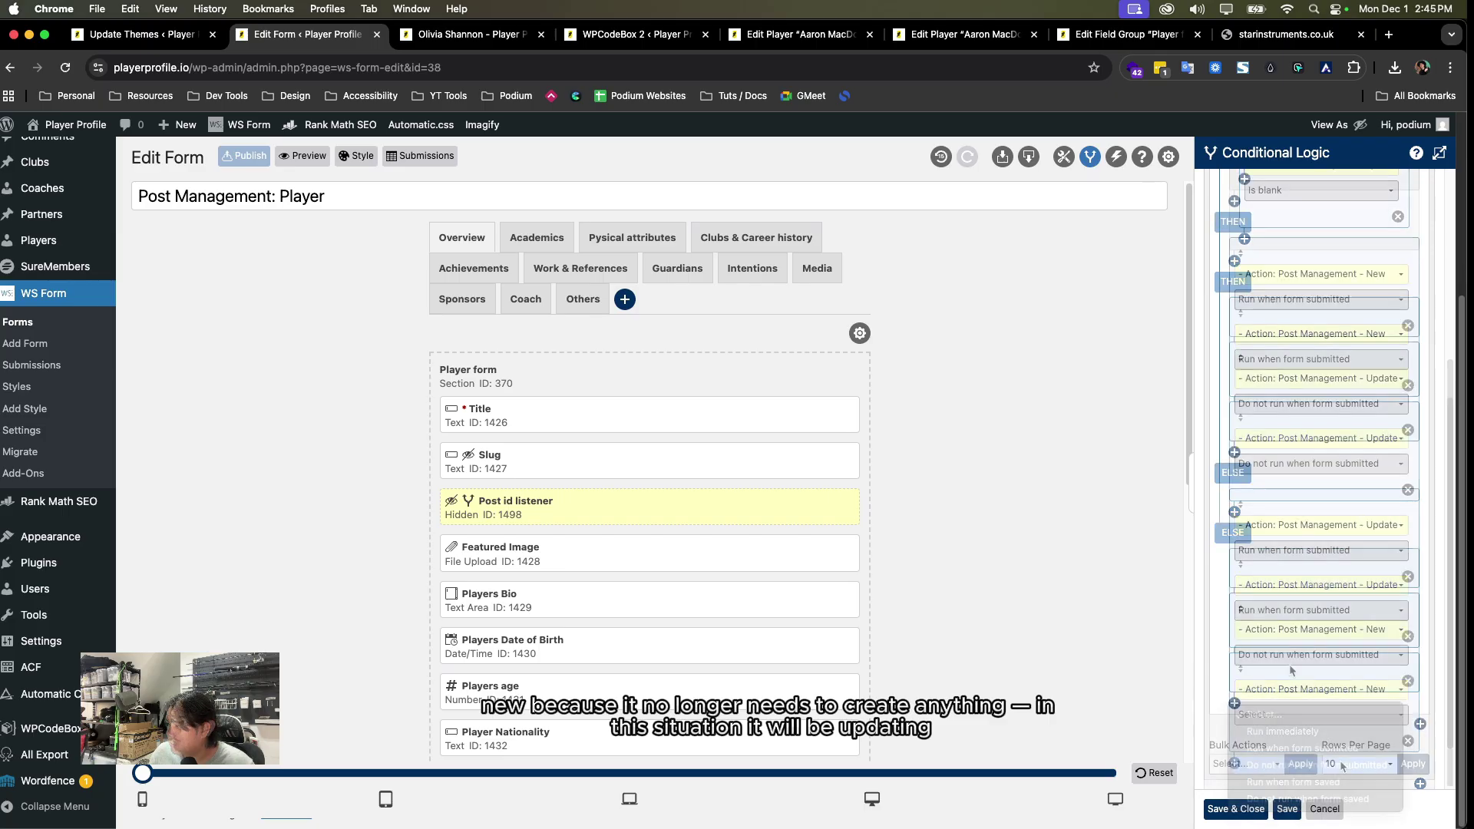
scroll(1034, 624, "down", 6)
left_click(1236, 809)
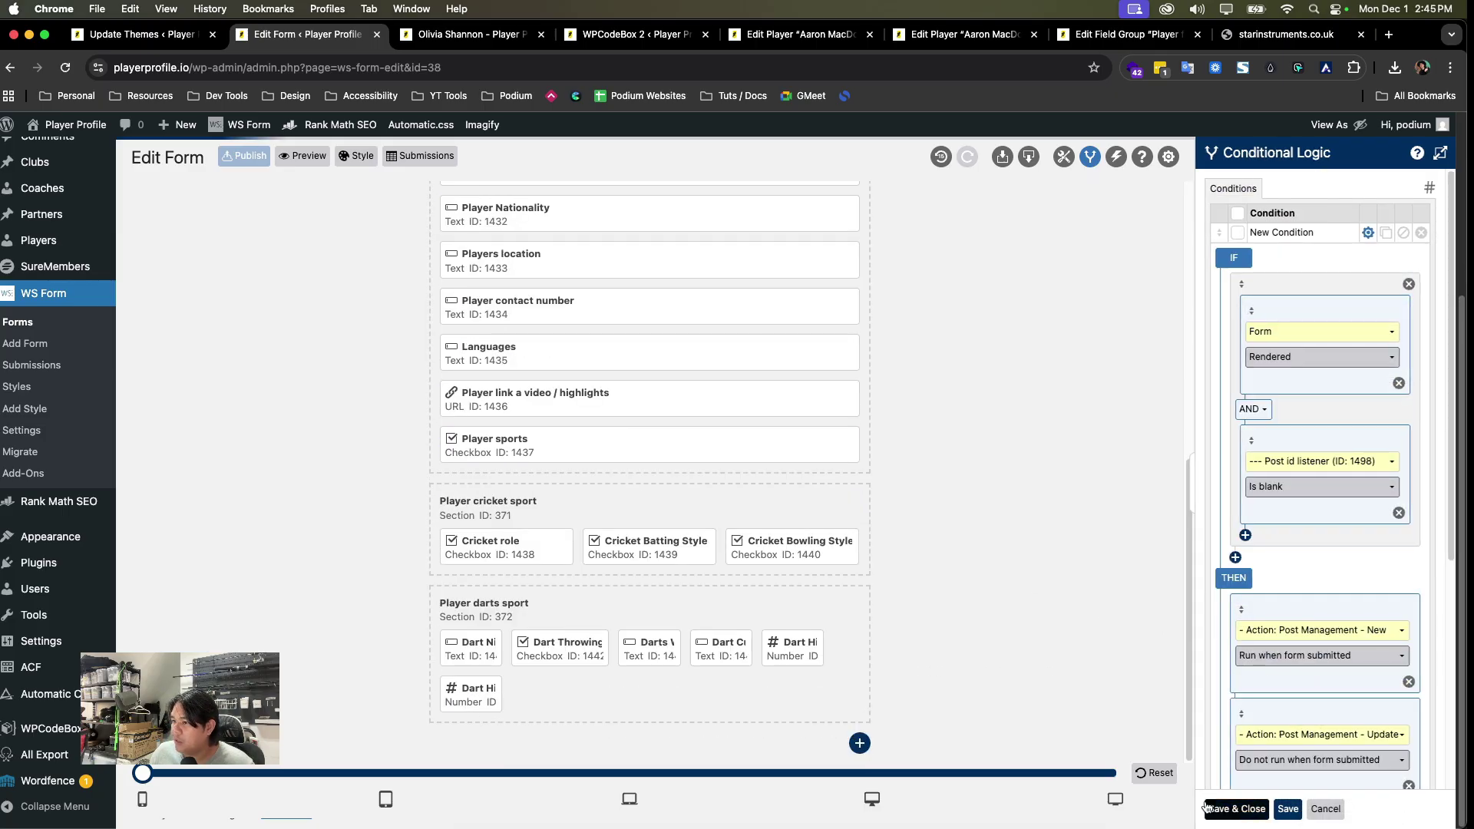
- Rename the Submit button in the form's Others section group to Create profile
scroll(139, 290, "up", 7)
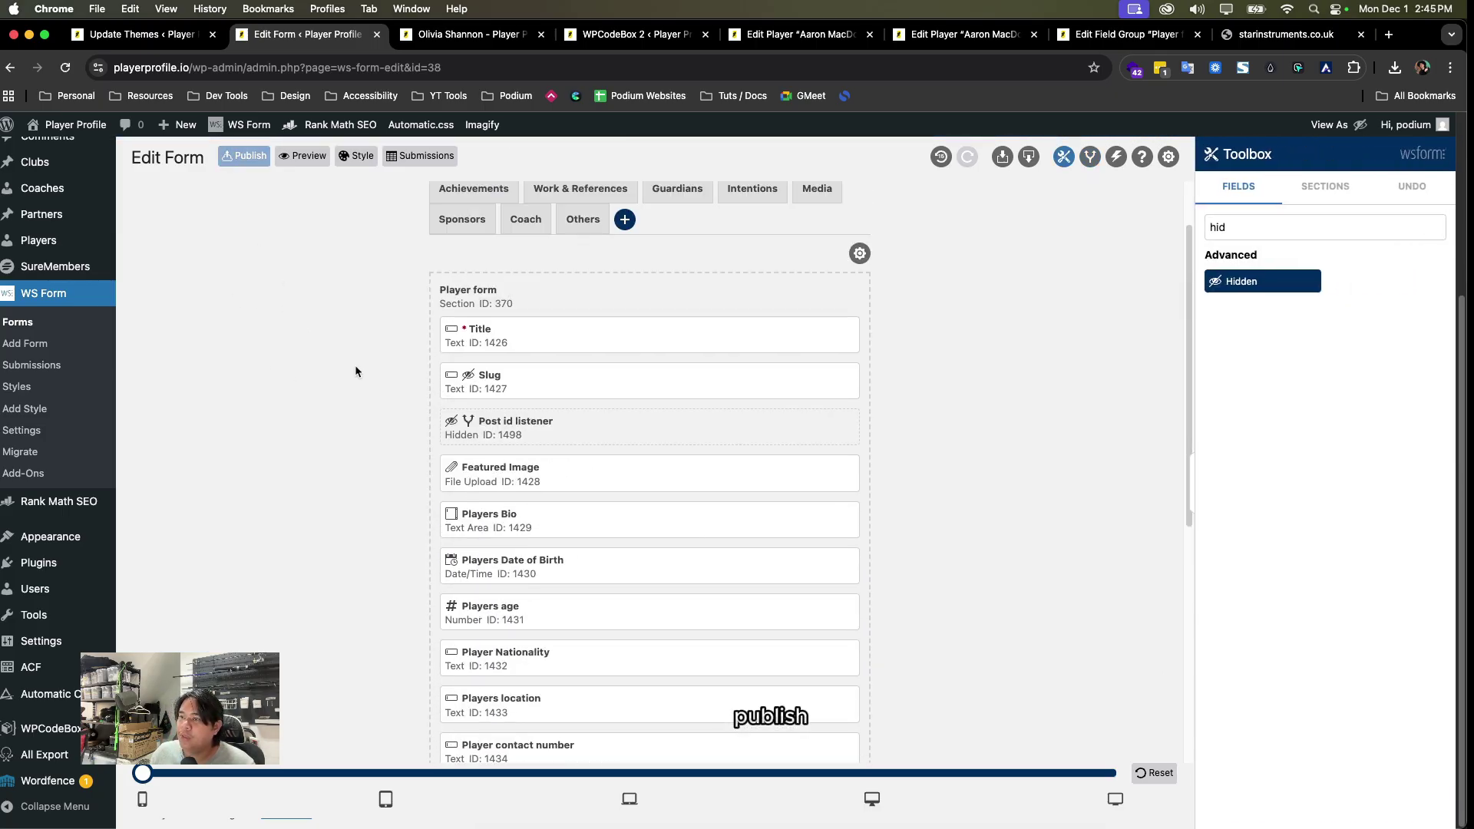
left_click(582, 299)
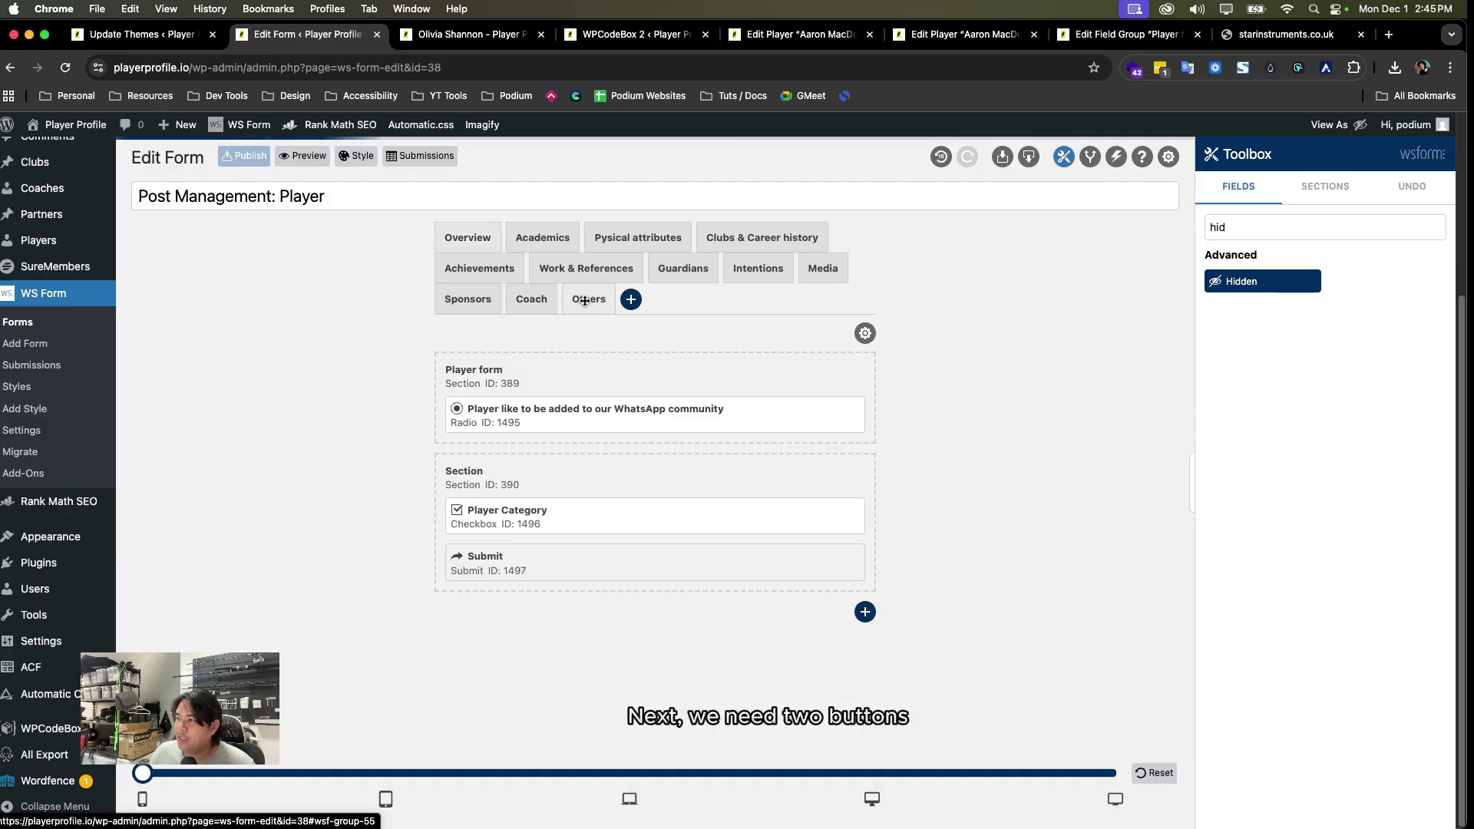
left_click(768, 564)
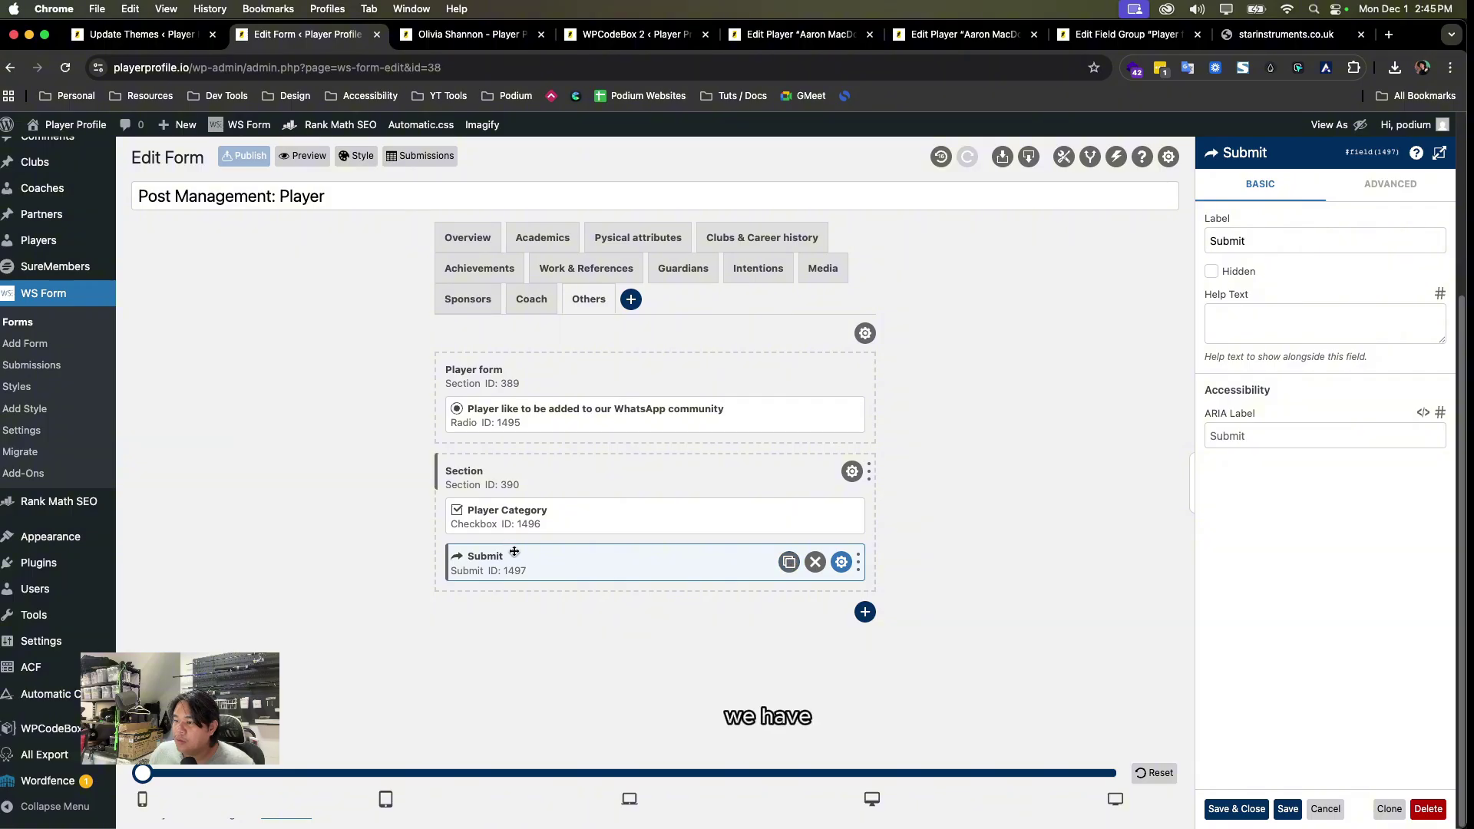
double_click(490, 556)
type("Create pro")
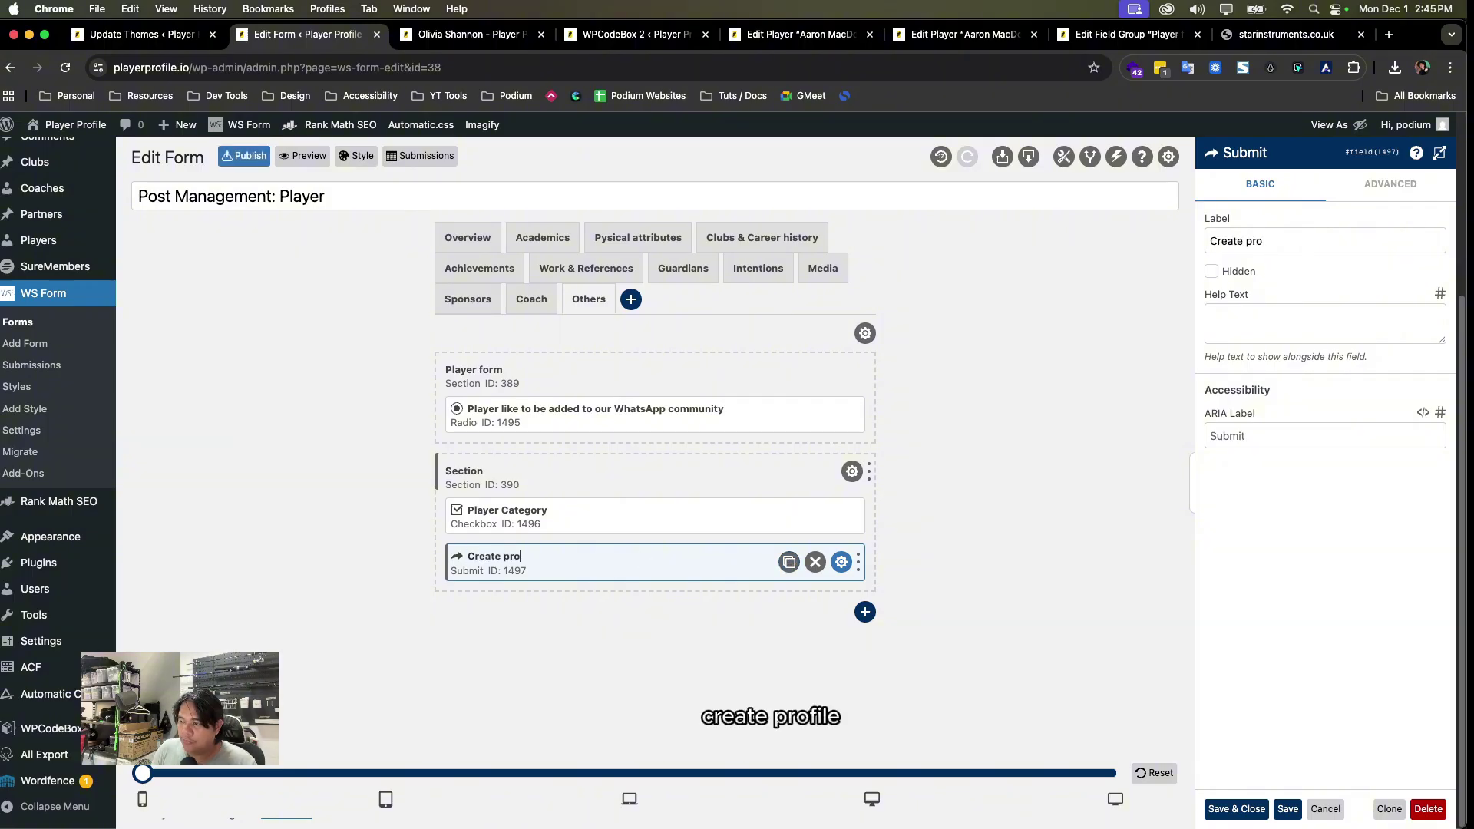
type("file")
key("Return")
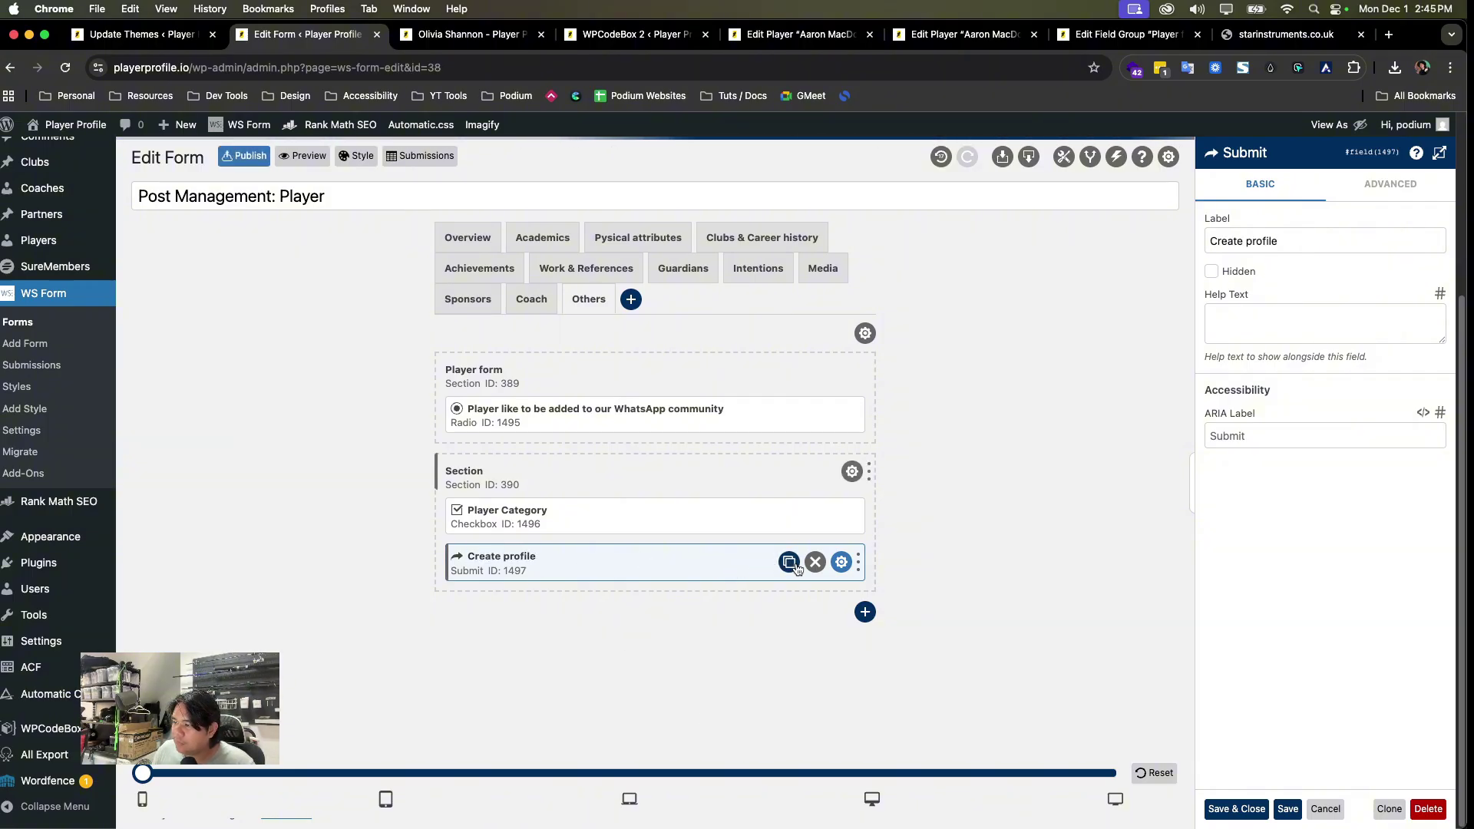
- Duplicate the Create profile submit button and rename the copy Update profile
key("super+v")
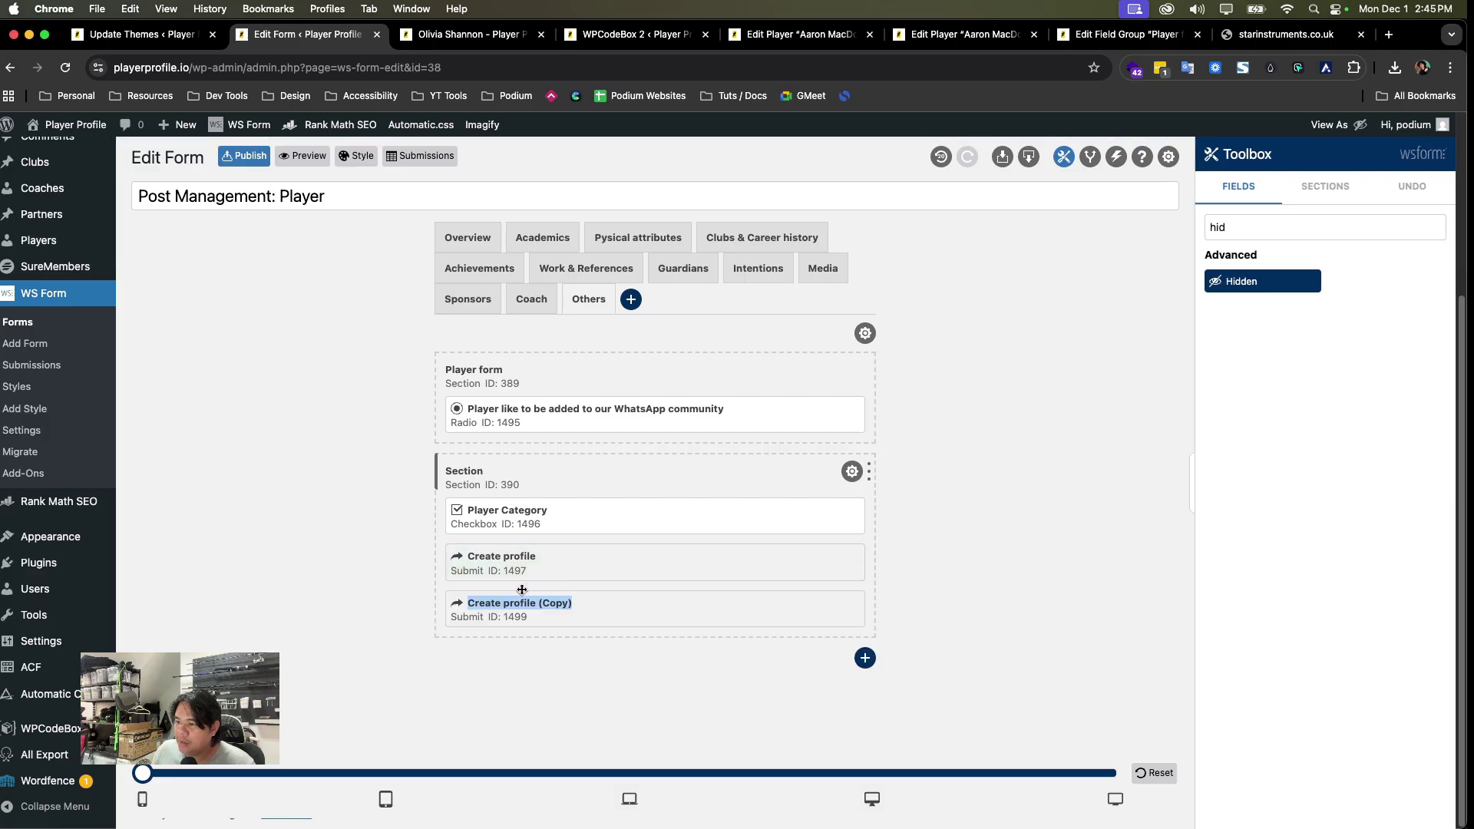
double_click(519, 604)
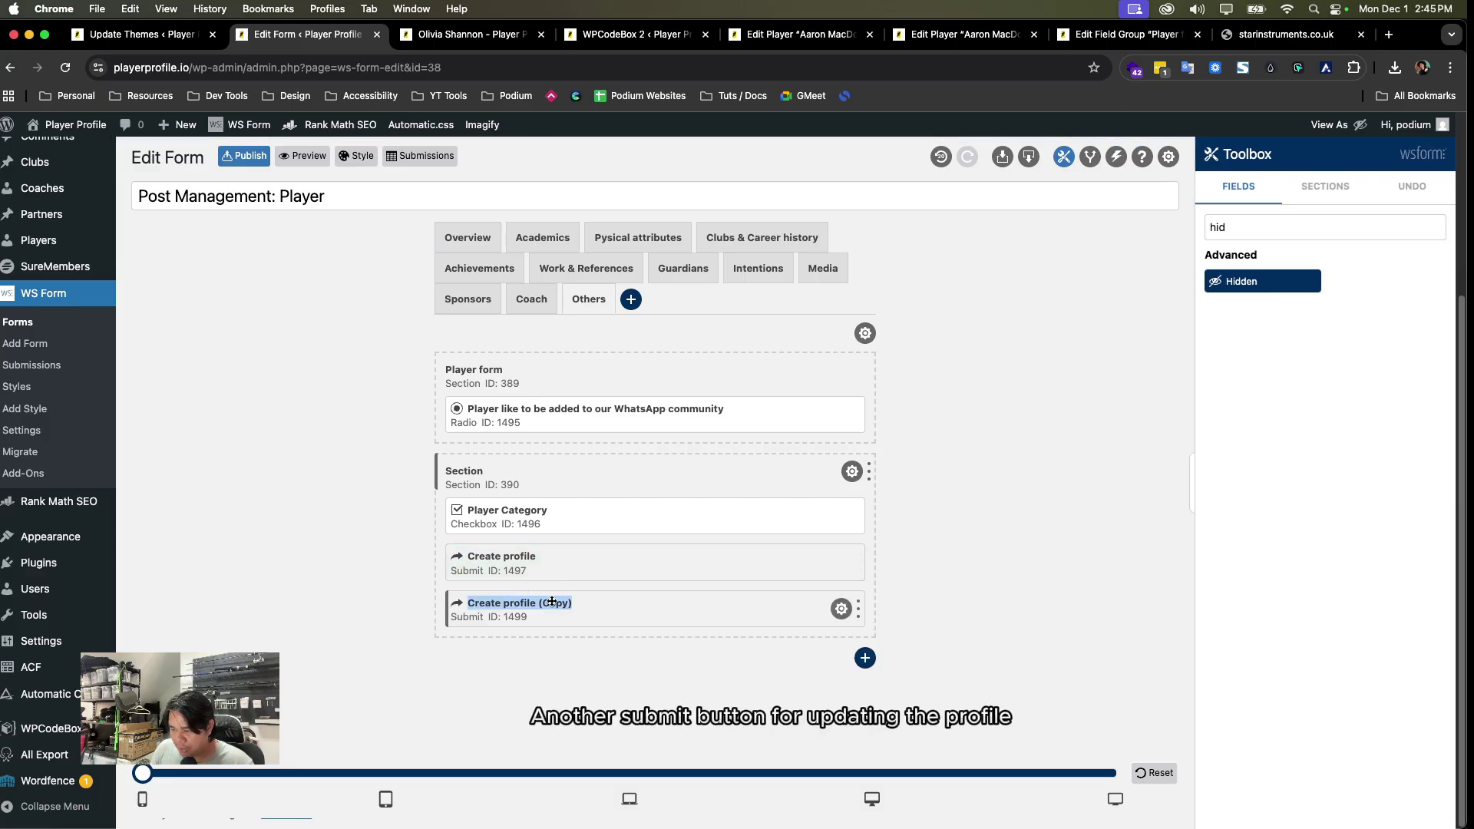
type("Update pro")
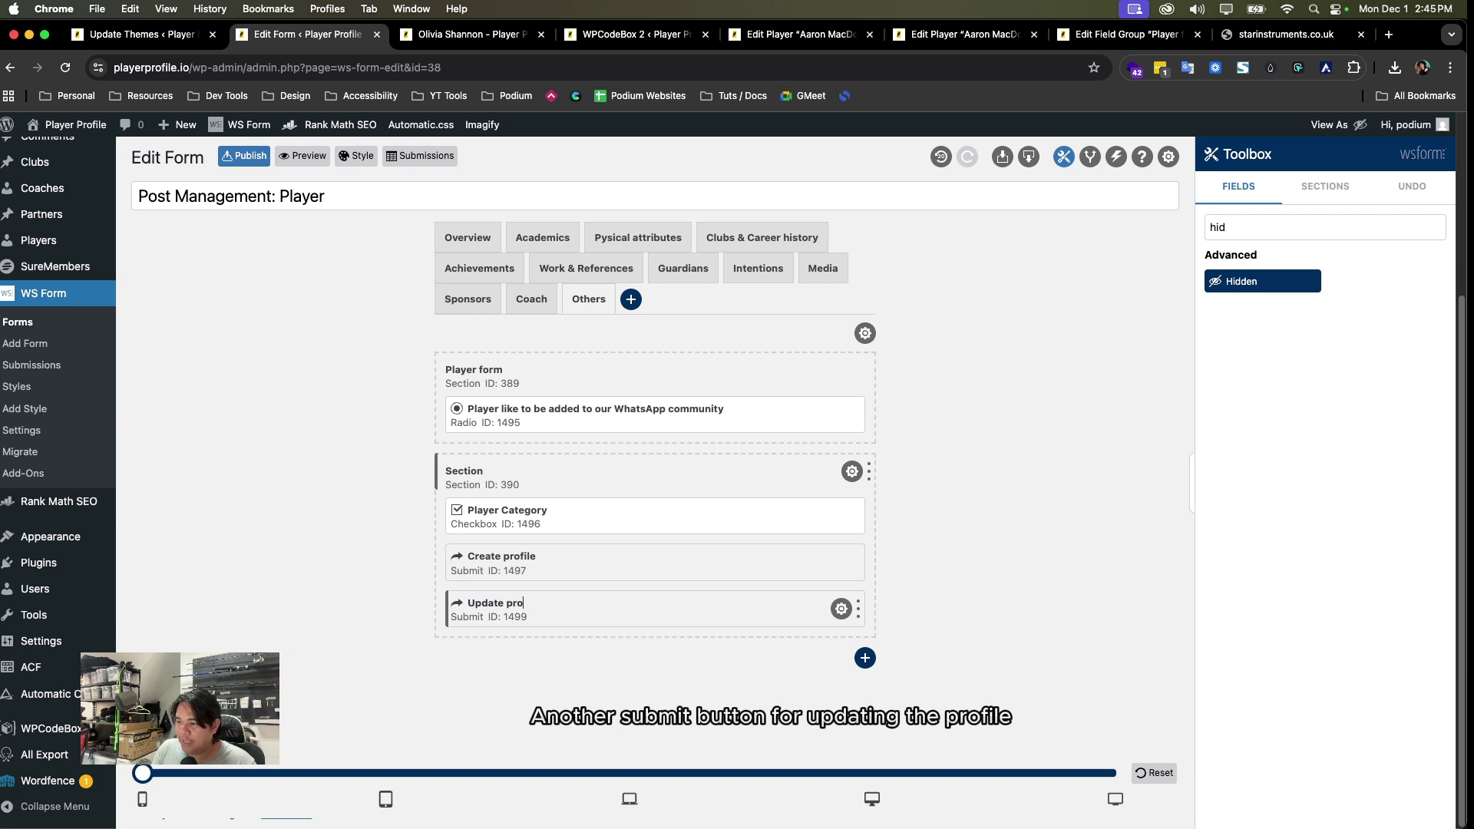
type("file")
key("Return")
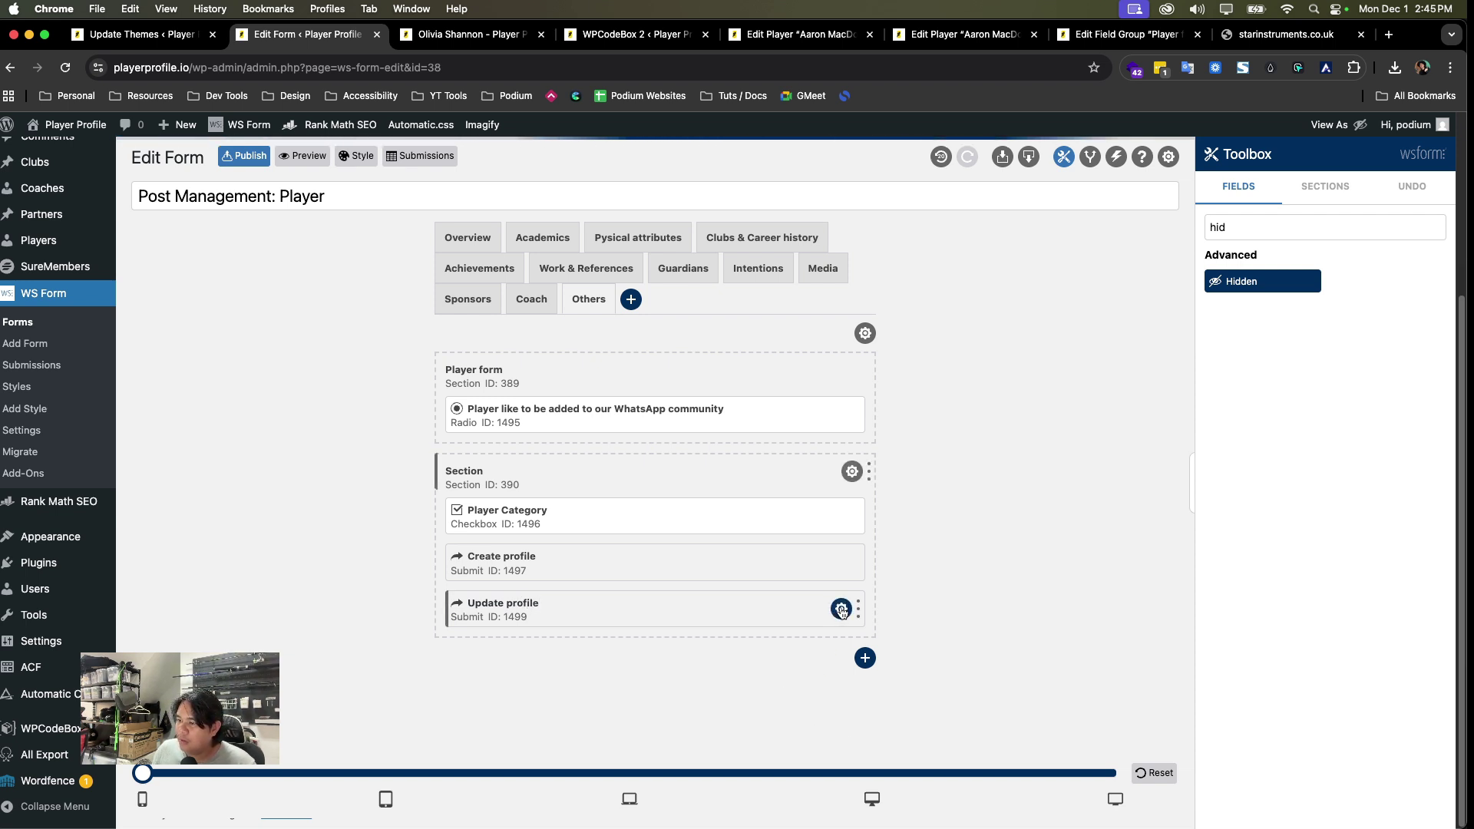
- Set both the Update profile and Create profile submit buttons to Hidden
left_click(841, 610)
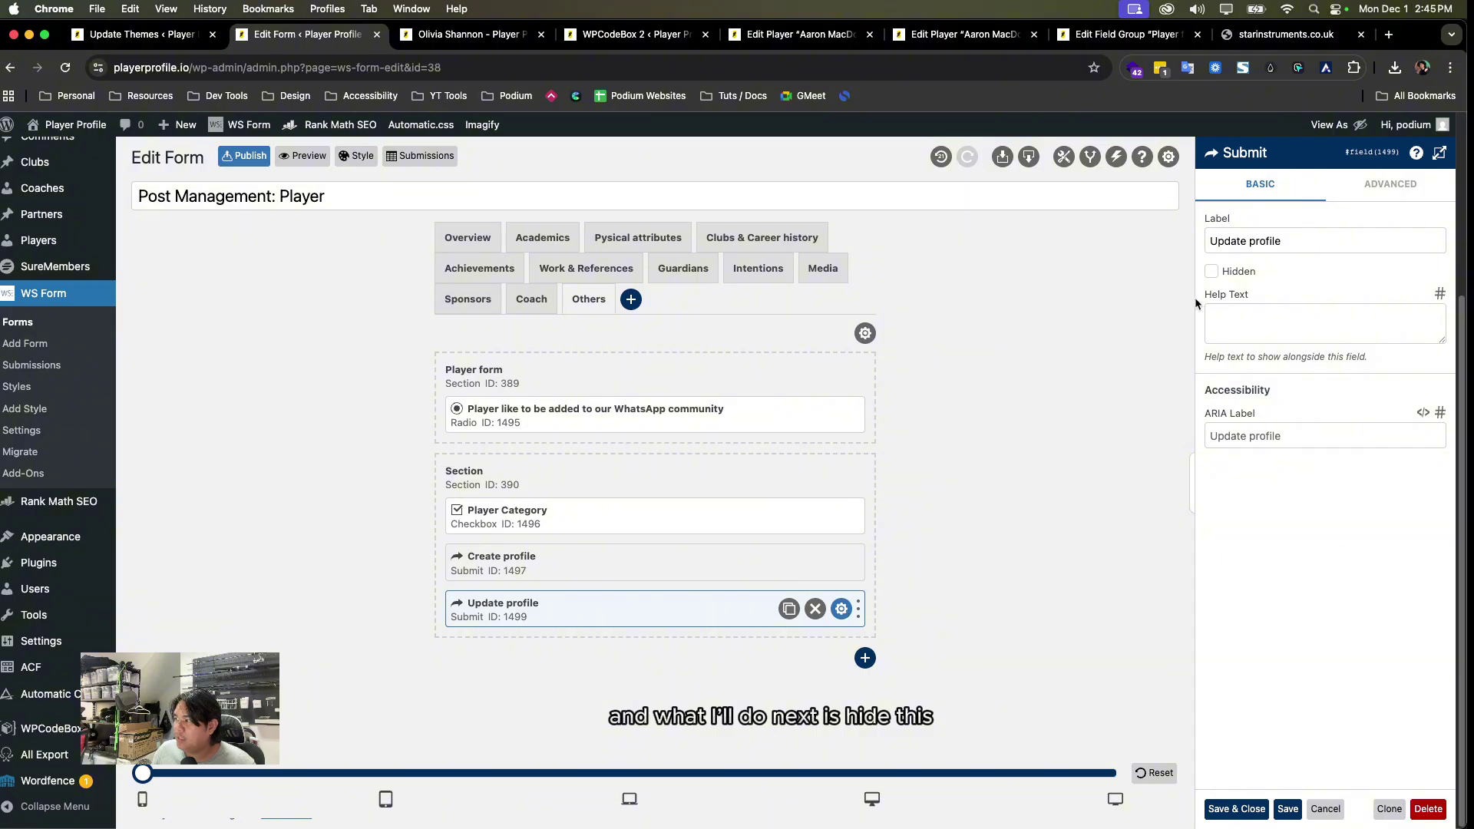
left_click(1211, 271)
left_click(841, 561)
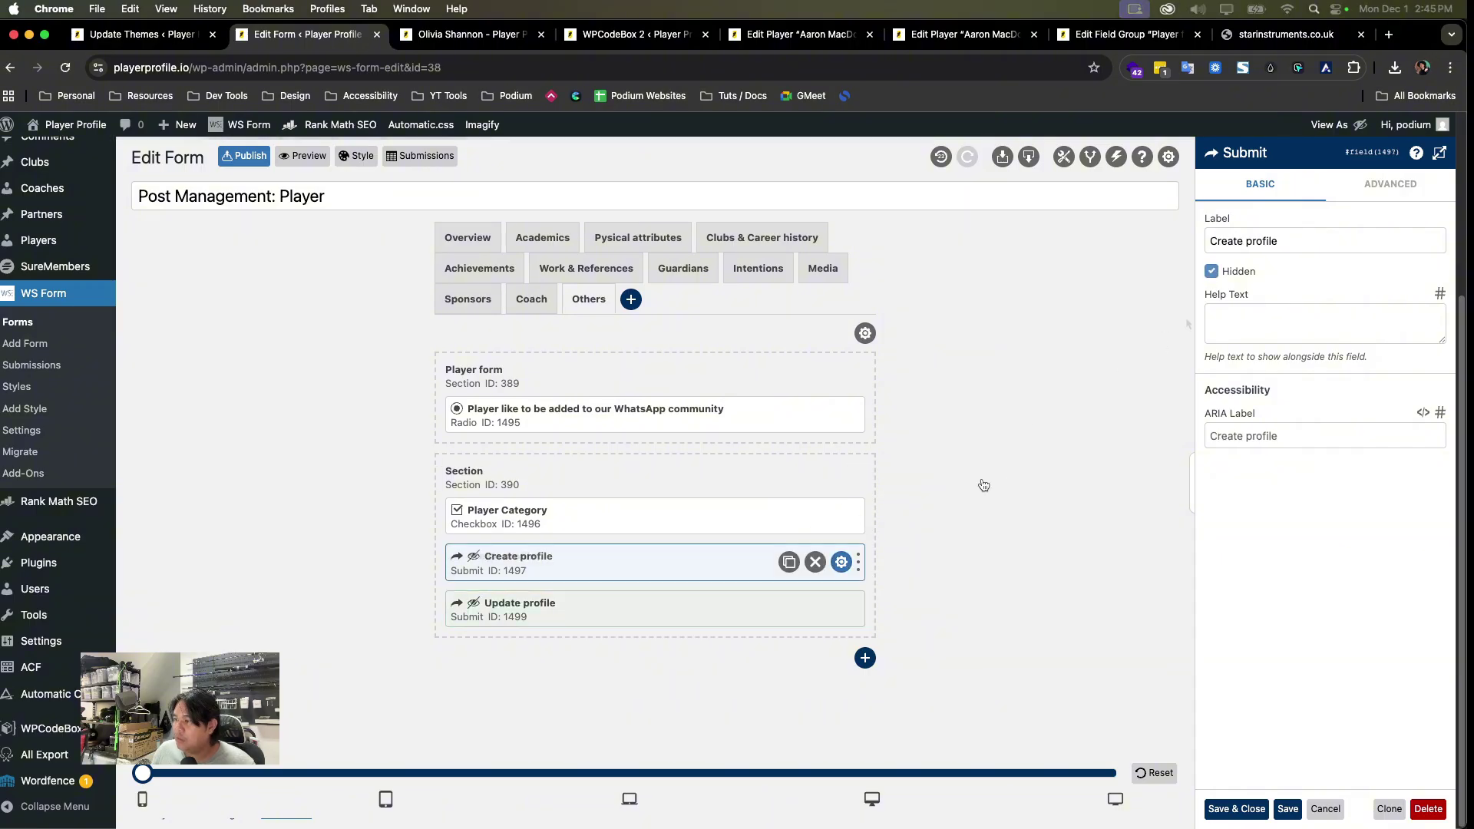
- Rename the form's existing conditional logic rule as "Has post id"
left_click(1090, 158)
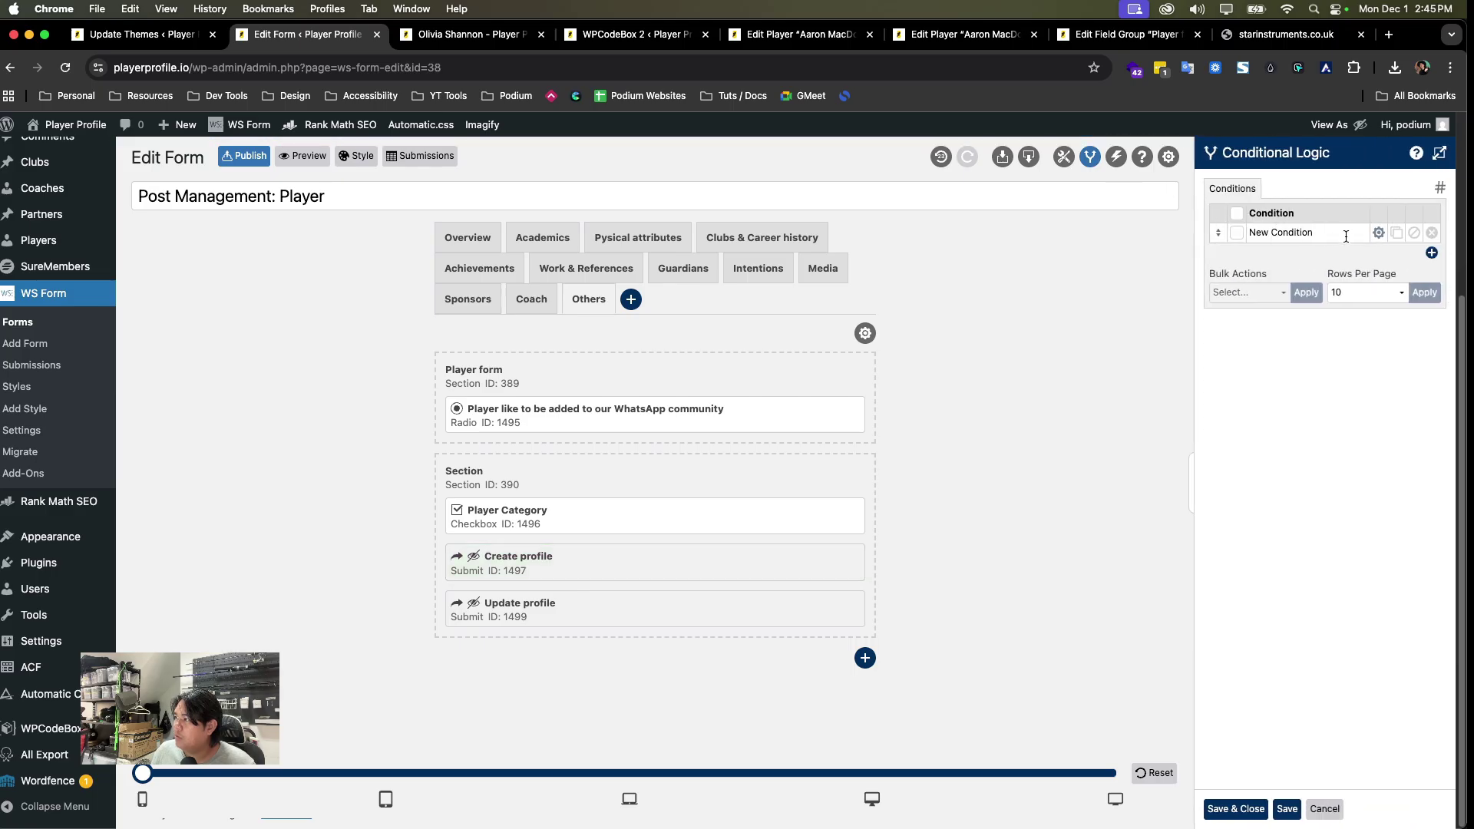
left_click(1345, 237)
type("Has post id")
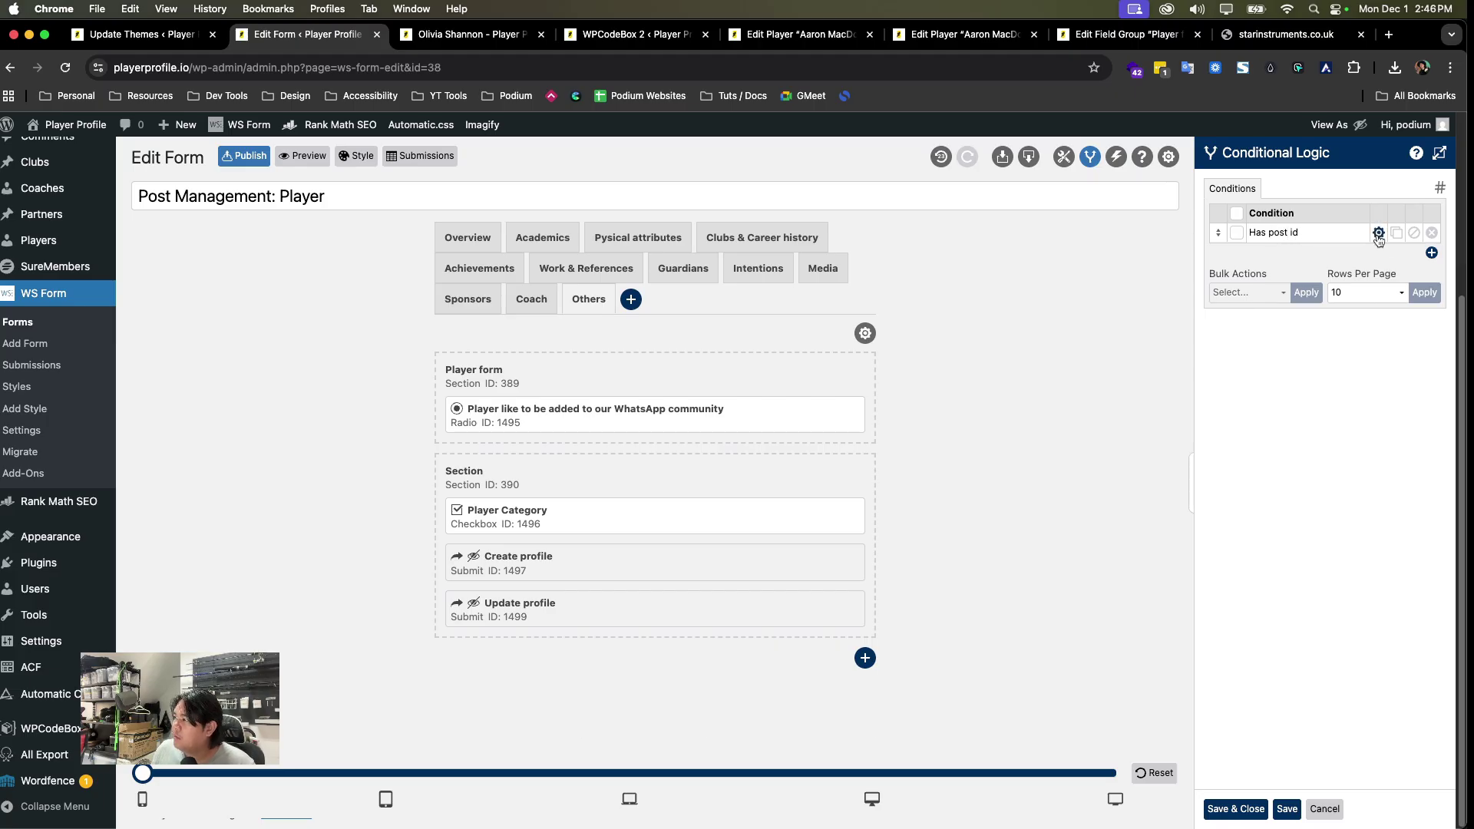
- In the Has post id condition, add a THEN action setting the visibility of Create profile (ID: 1497) to Visible
left_click(1378, 235)
scroll(1269, 485, "down", 5)
scroll(1273, 485, "up", 3)
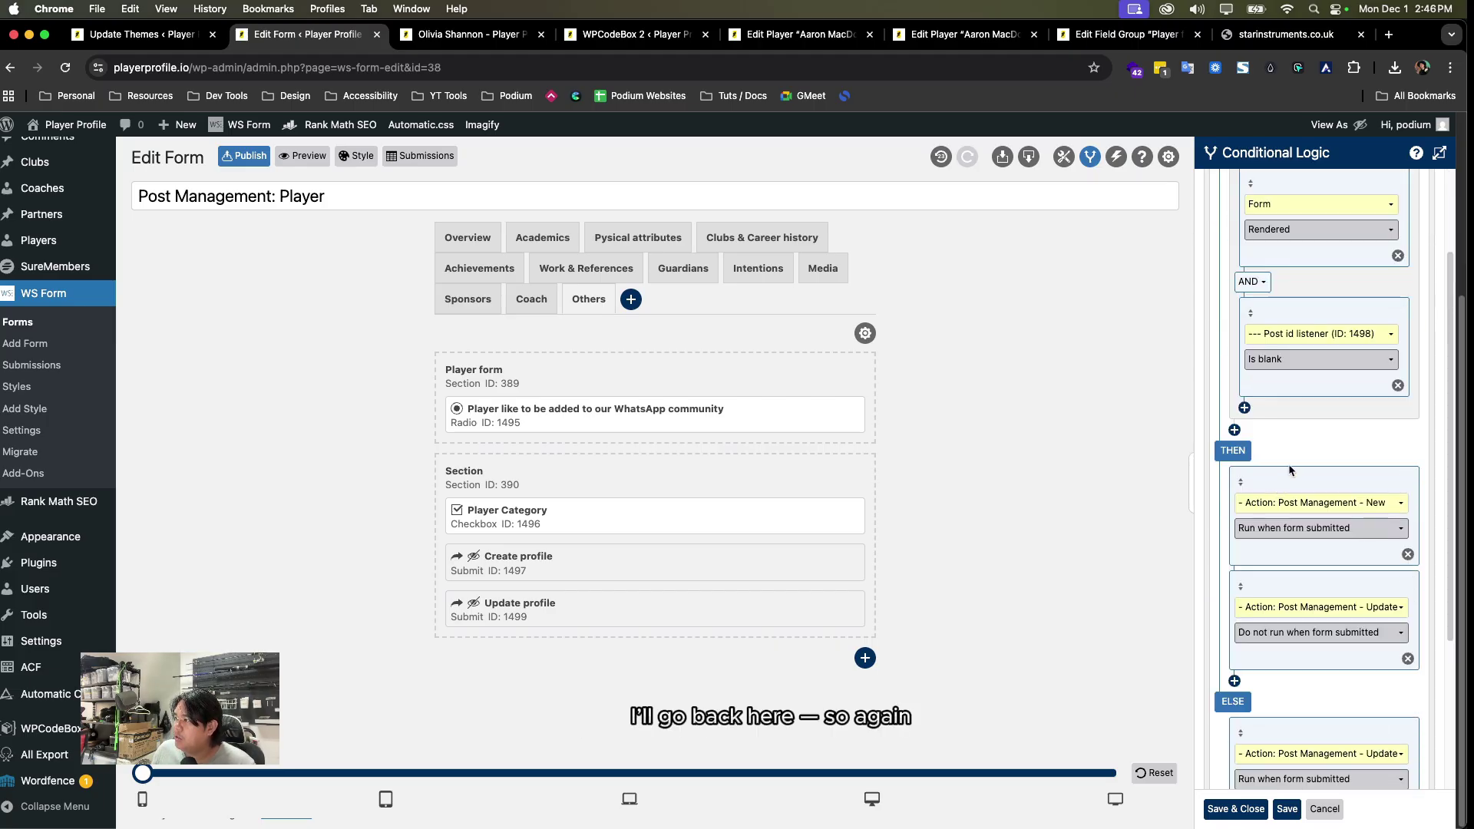
scroll(1338, 353, "up", 2)
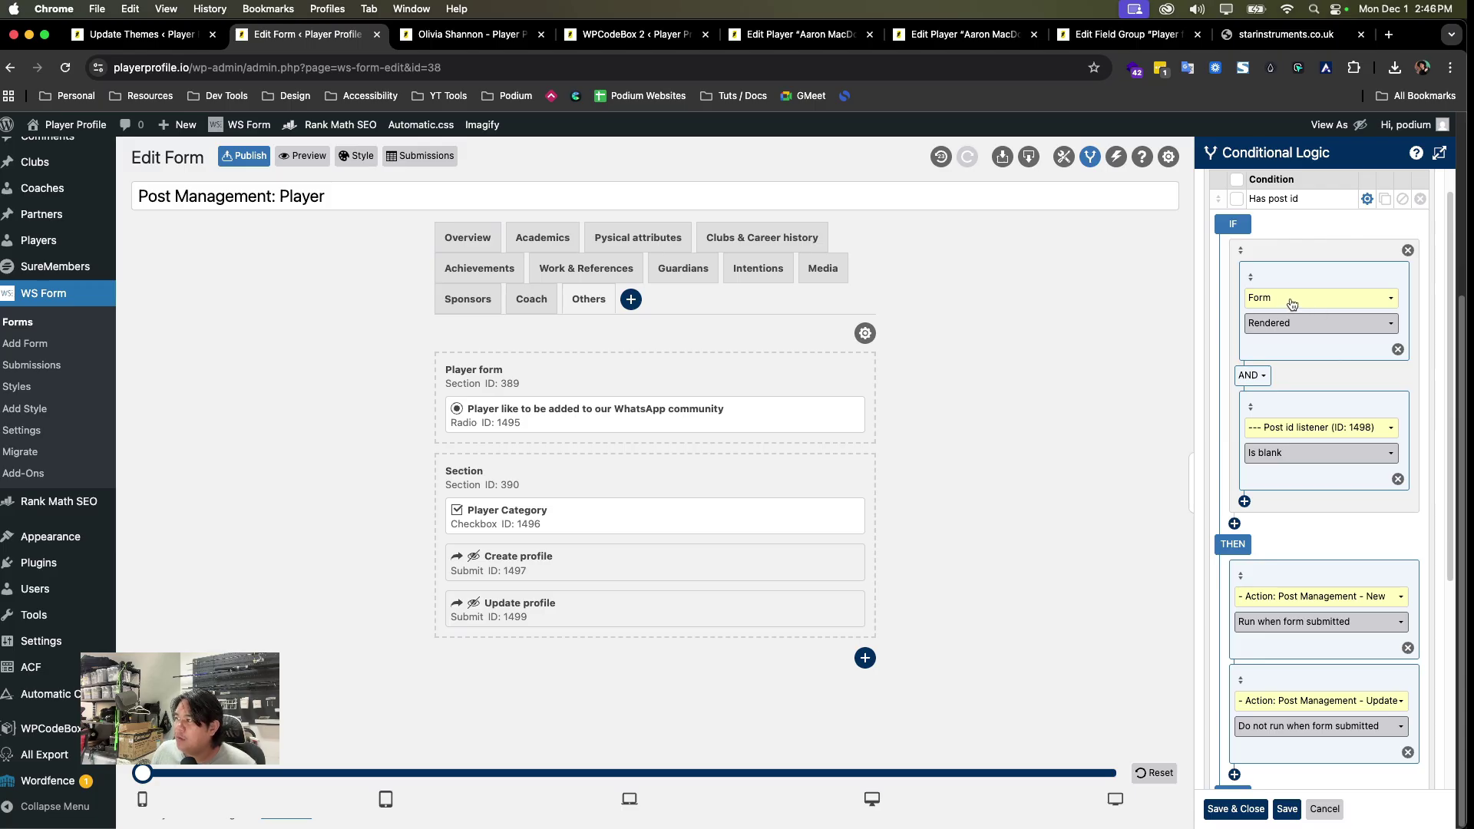
scroll(1287, 306, "up", 1)
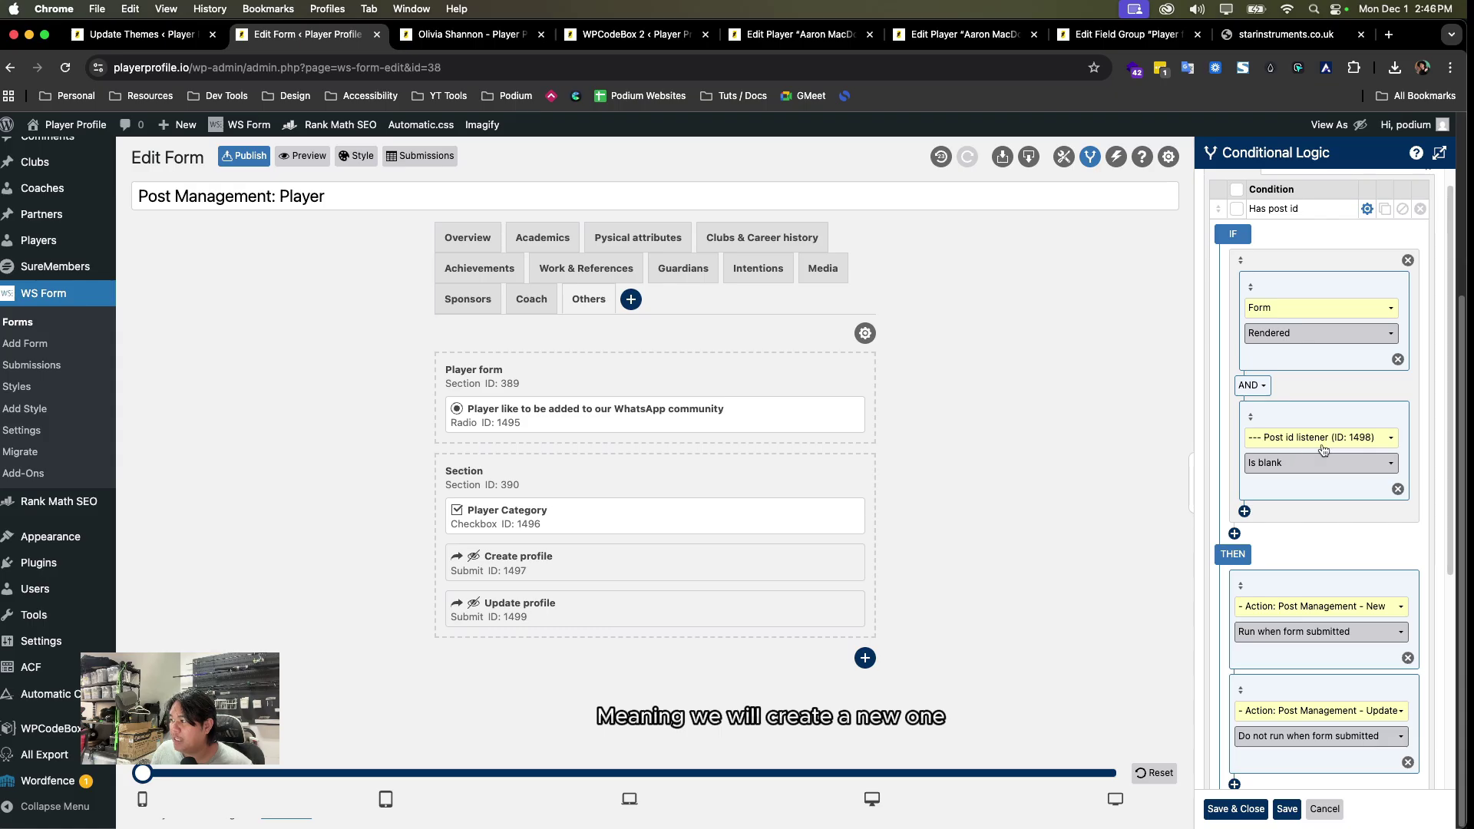
scroll(1313, 450, "down", 5)
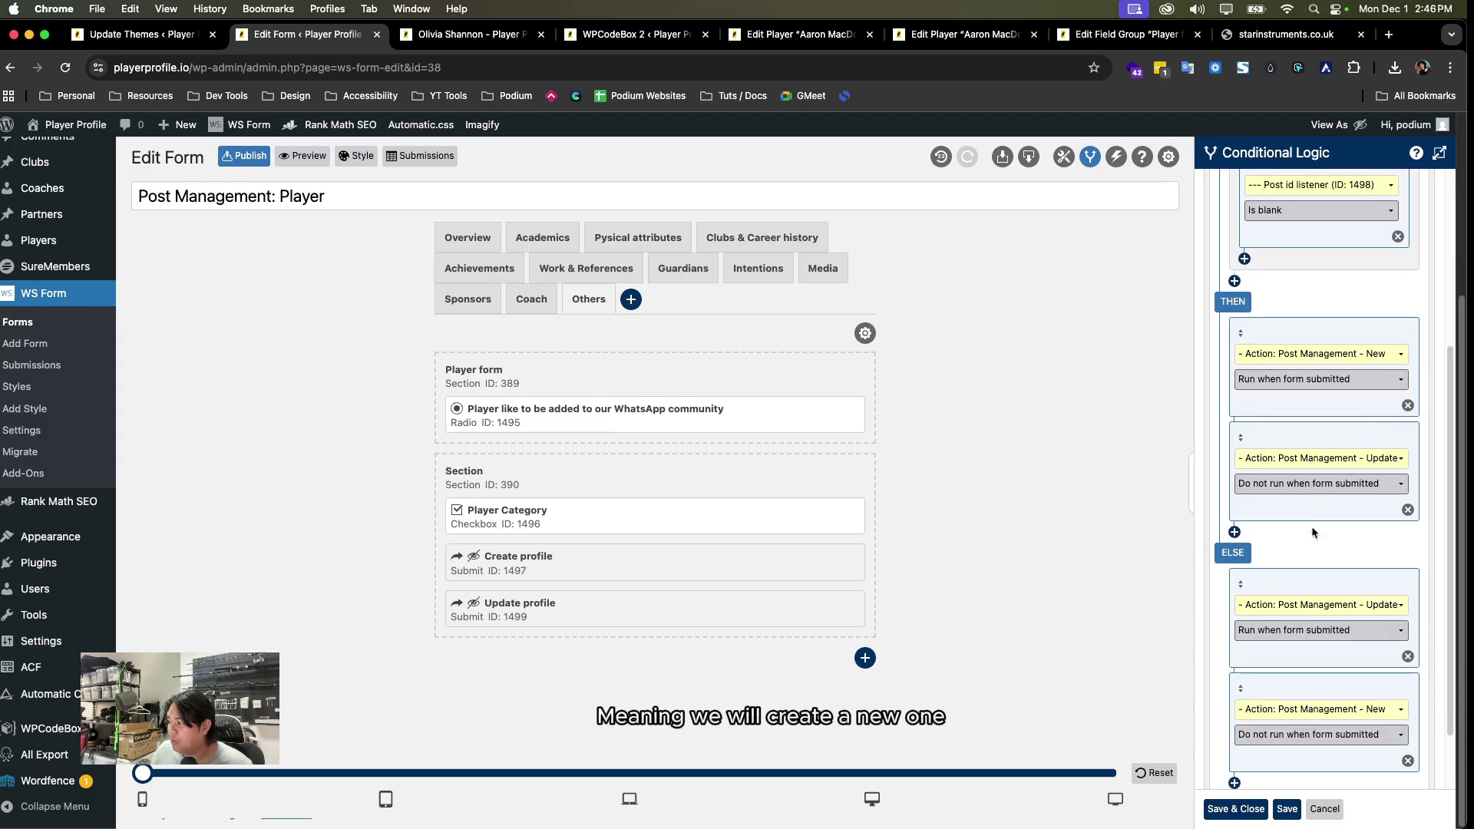
left_click(1234, 453)
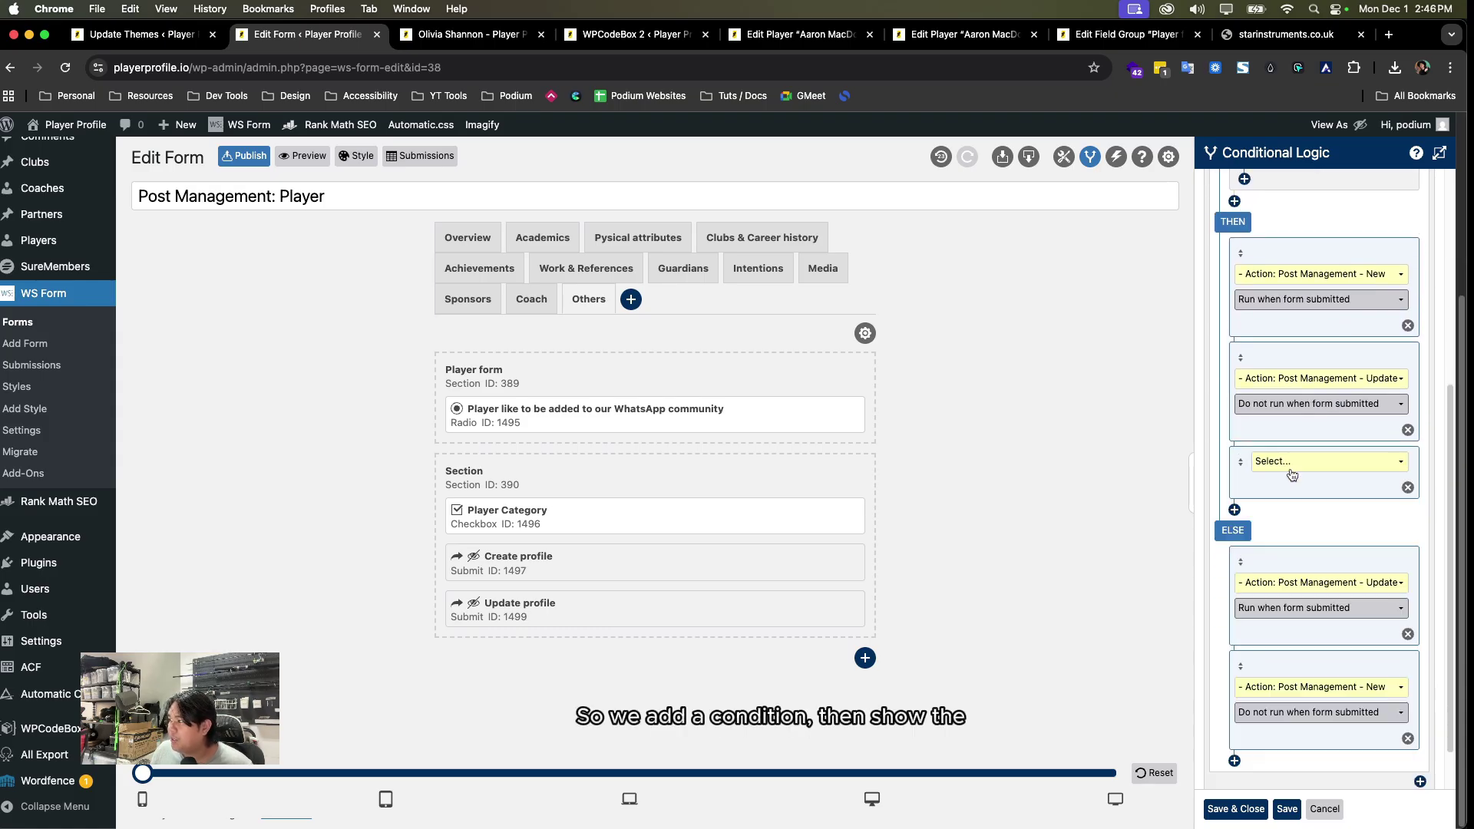
left_click(1292, 462)
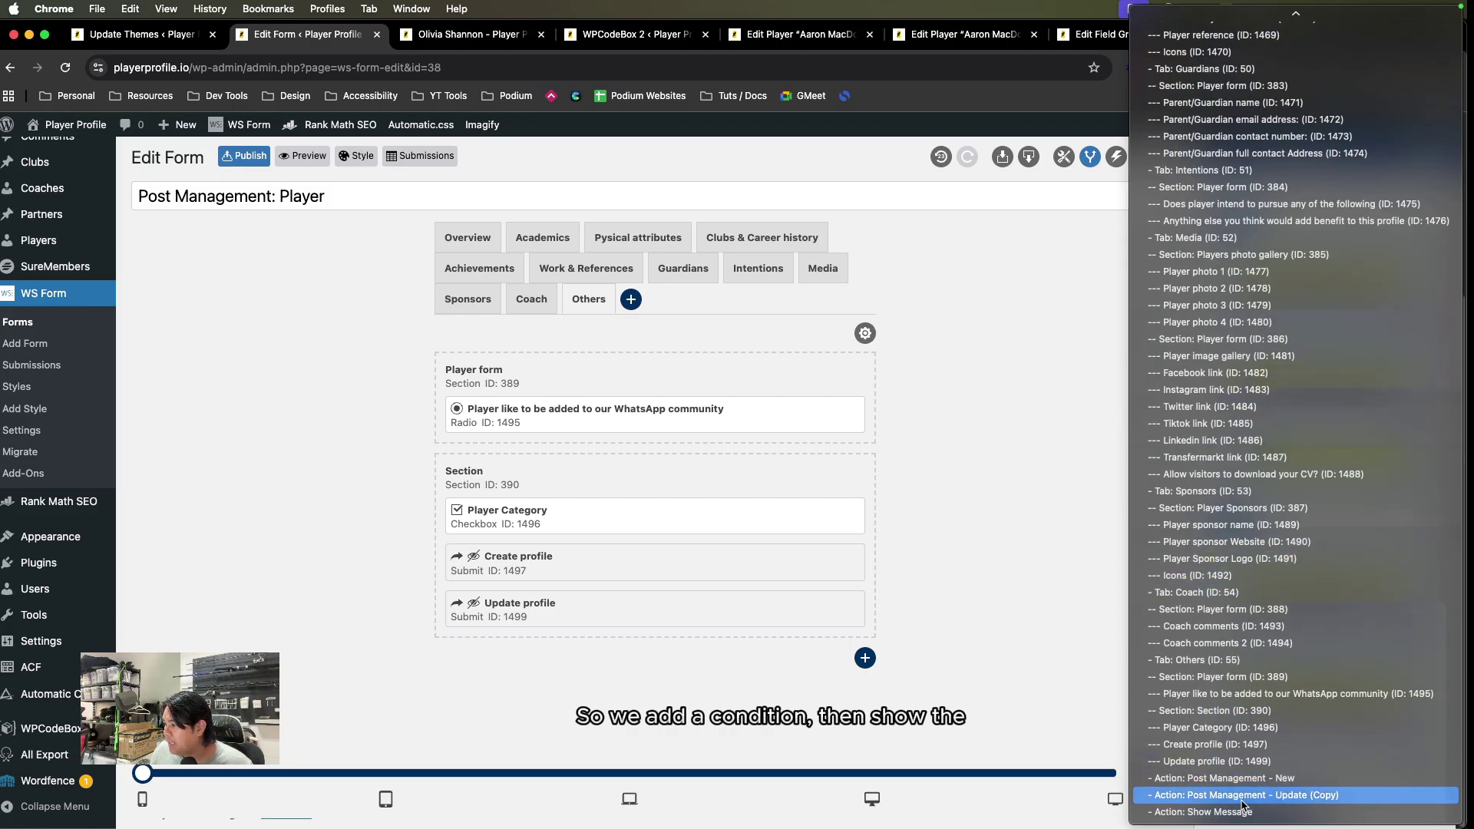
left_click(1252, 744)
left_click(1316, 515)
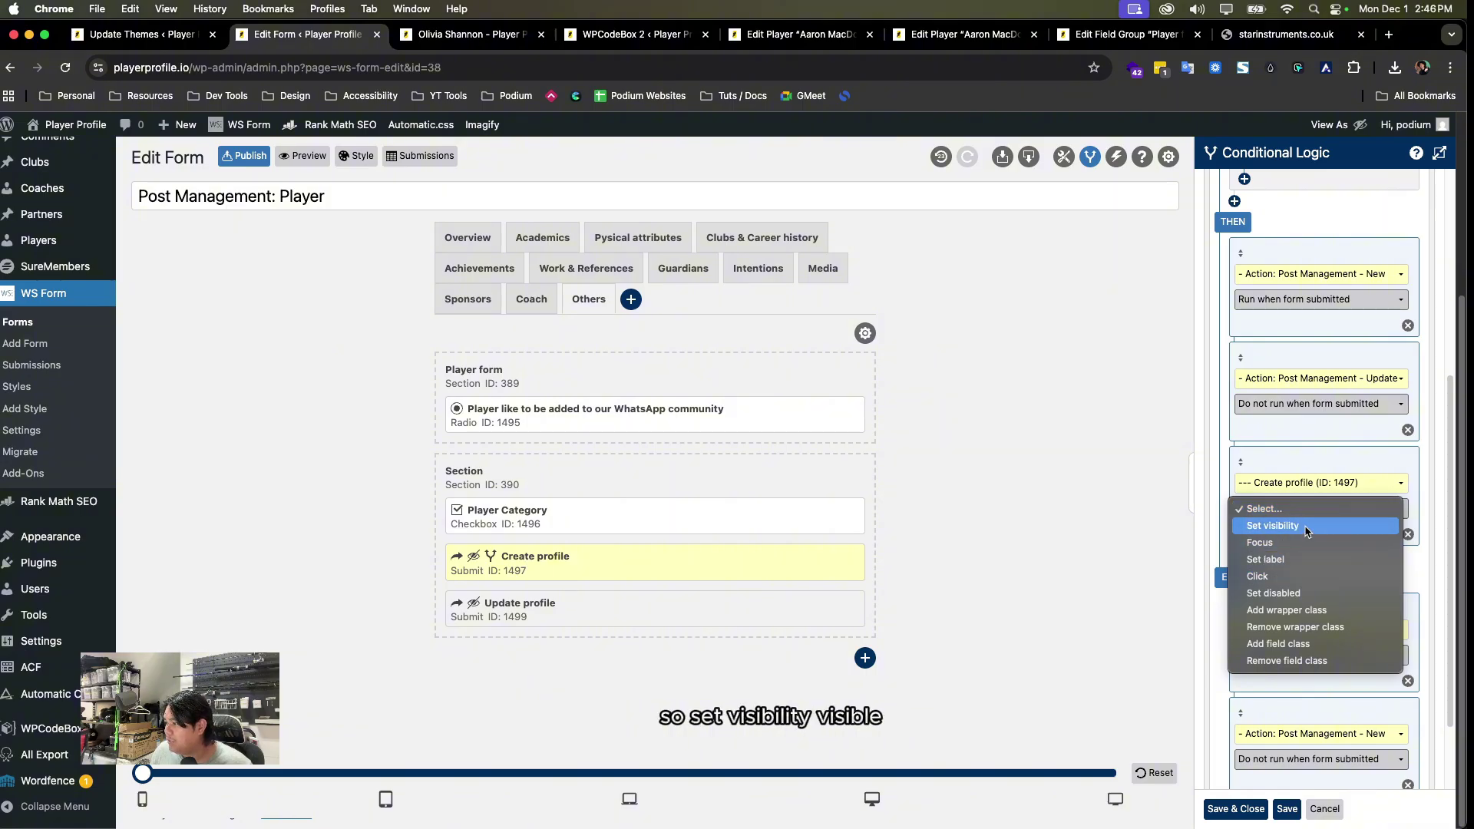
left_click(1306, 531)
left_click(1308, 542)
left_click(1328, 586)
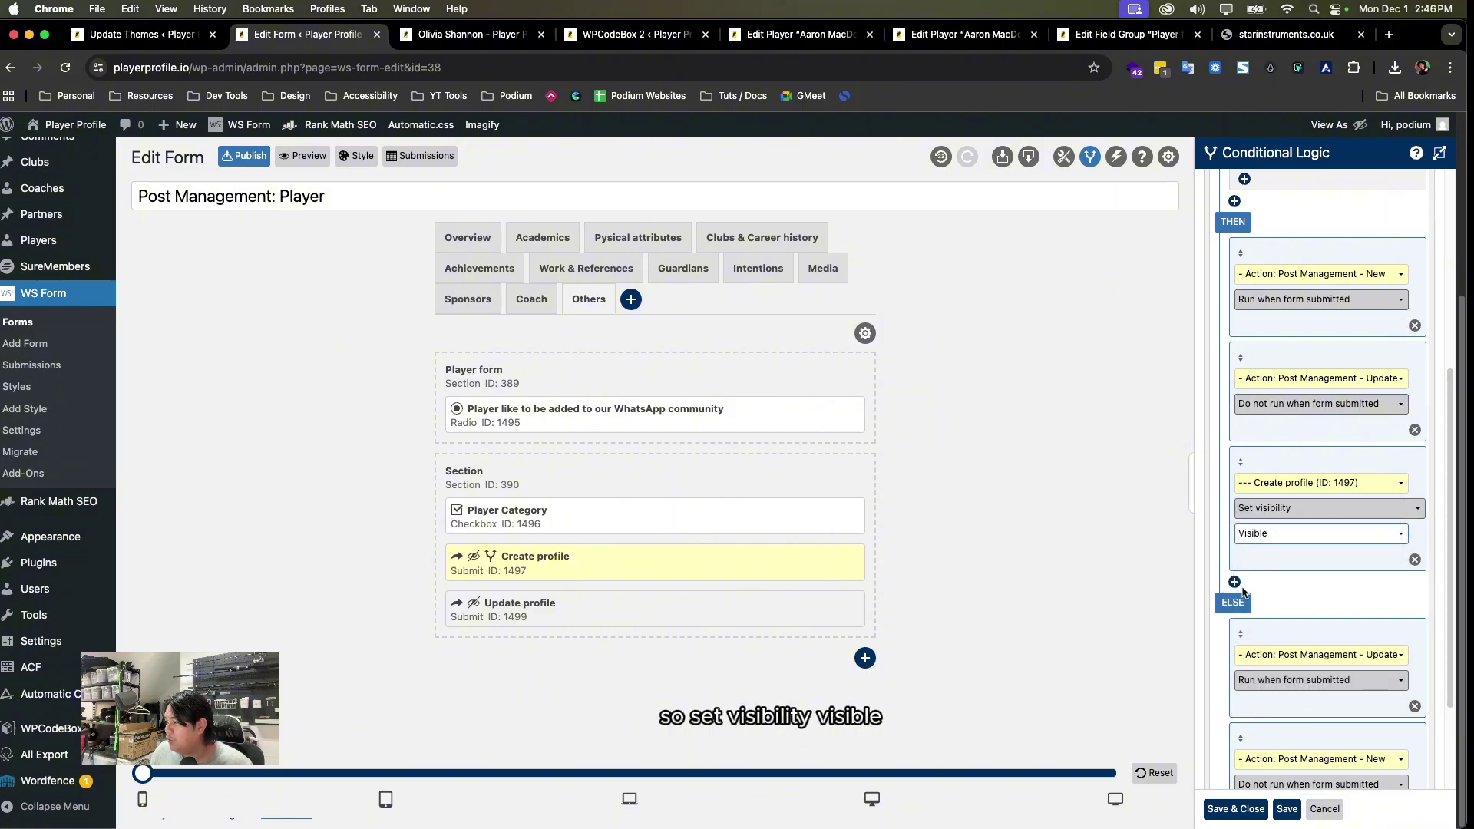
- Add another THEN action that sets the visibility of Update profile (ID: 1499) to Hidden
left_click(1235, 583)
left_click(1332, 593)
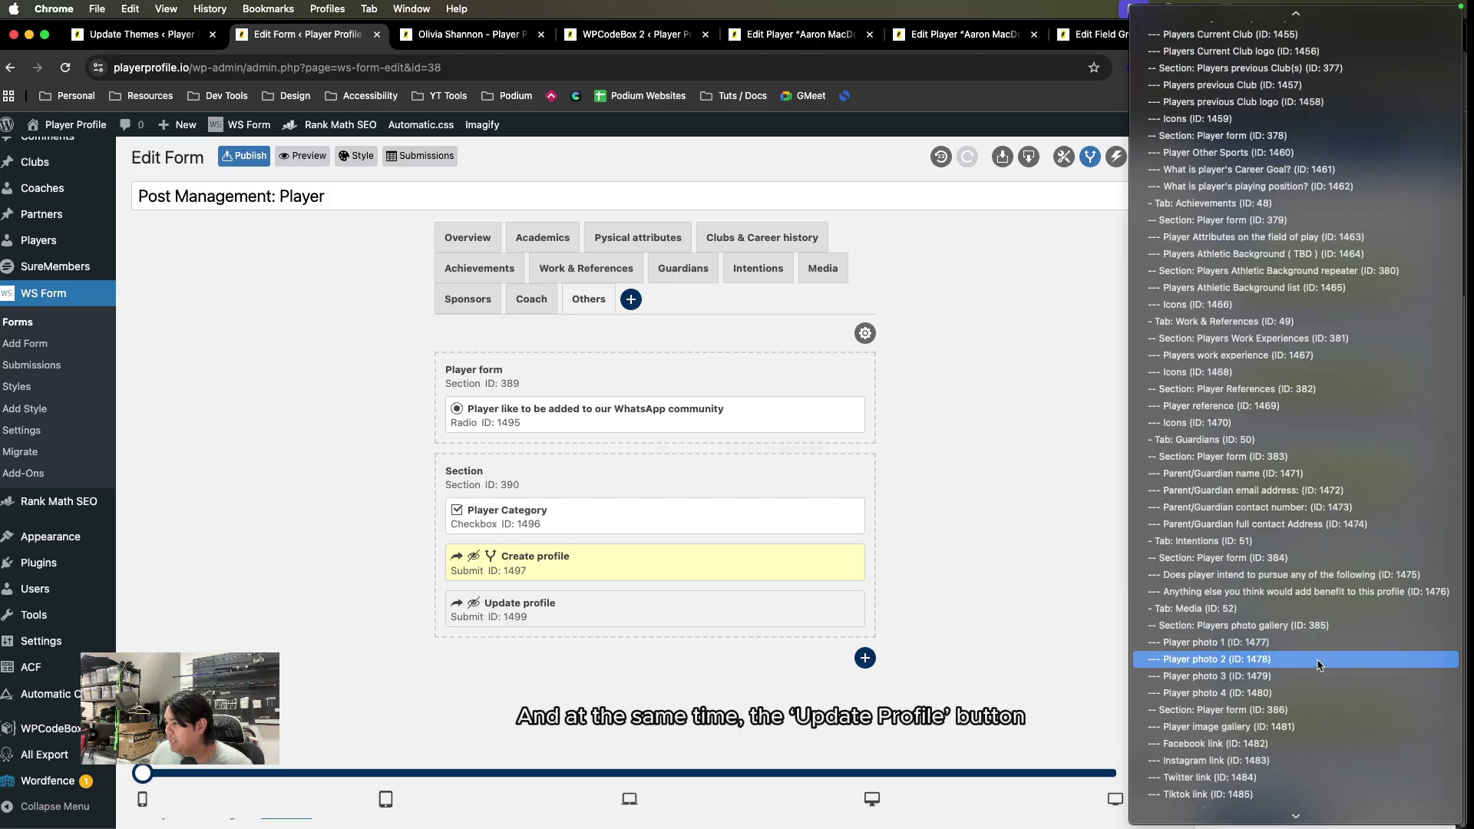
scroll(1319, 691, "down", 5)
left_click(1319, 760)
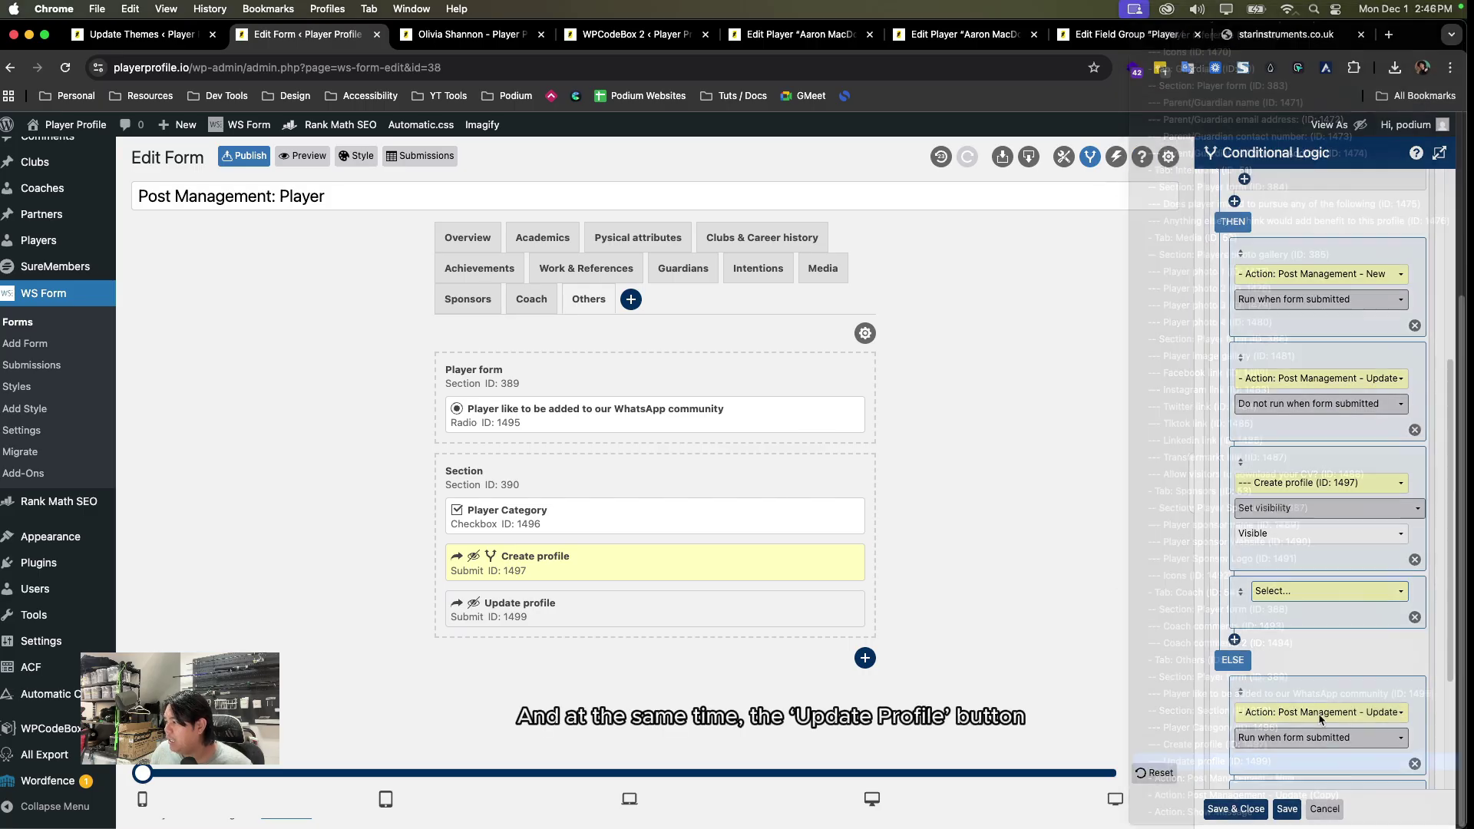
left_click(1333, 641)
left_click(1325, 655)
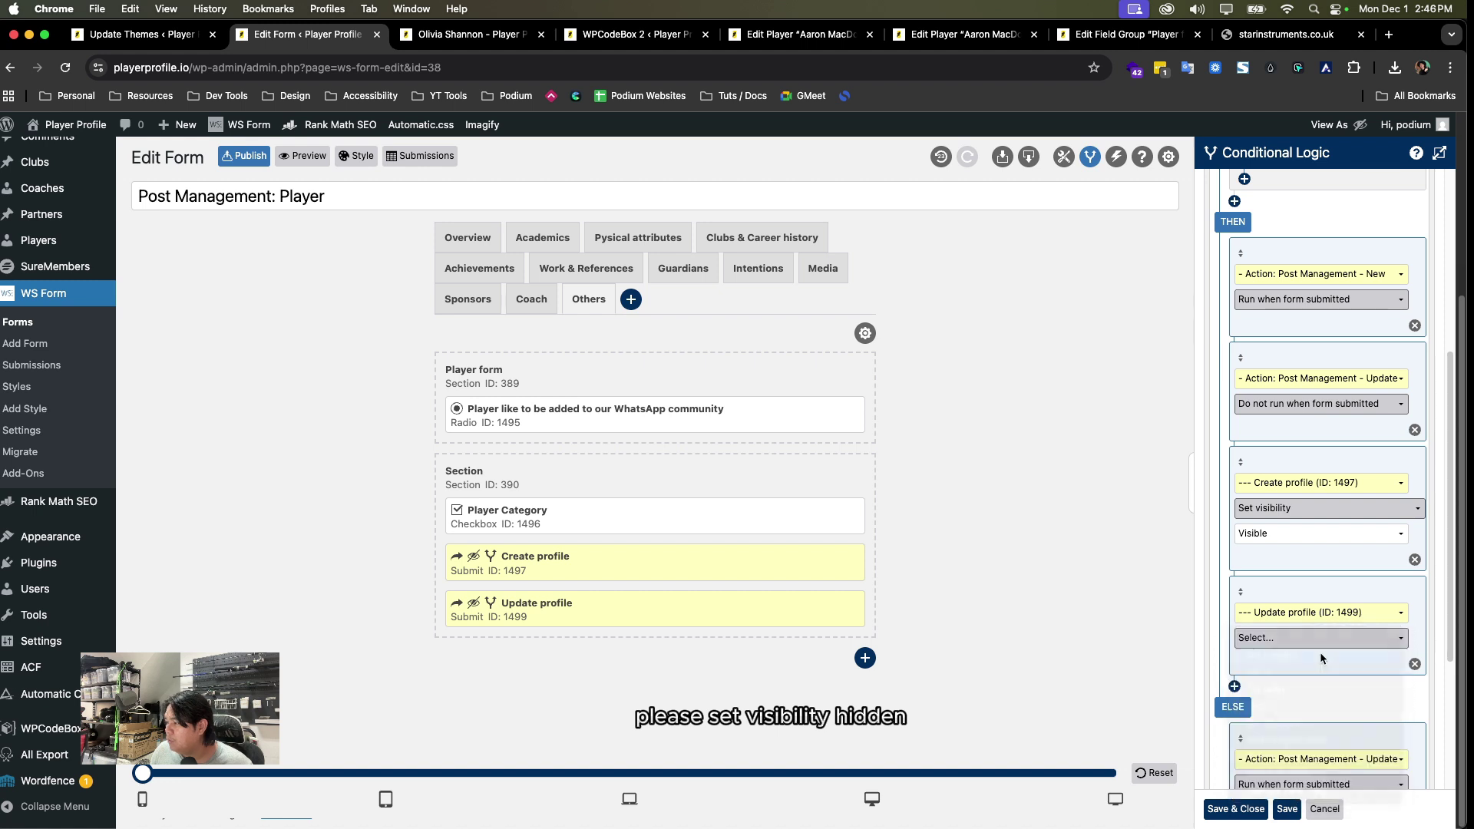
left_click(1299, 662)
left_click(1289, 681)
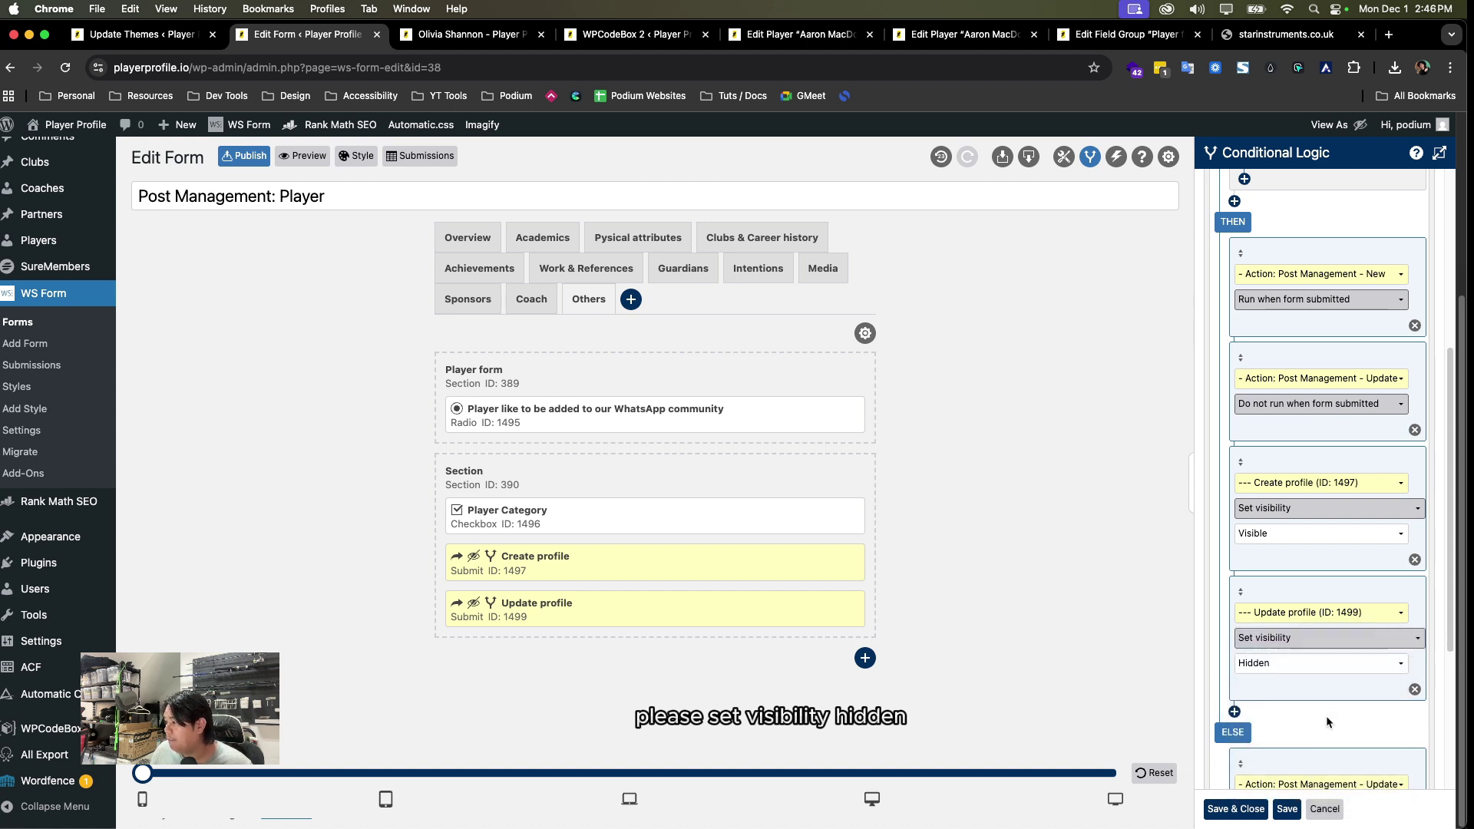
- Add an ELSE action that sets the visibility of Create profile (ID: 1497) to Hidden
scroll(1325, 715, "down", 5)
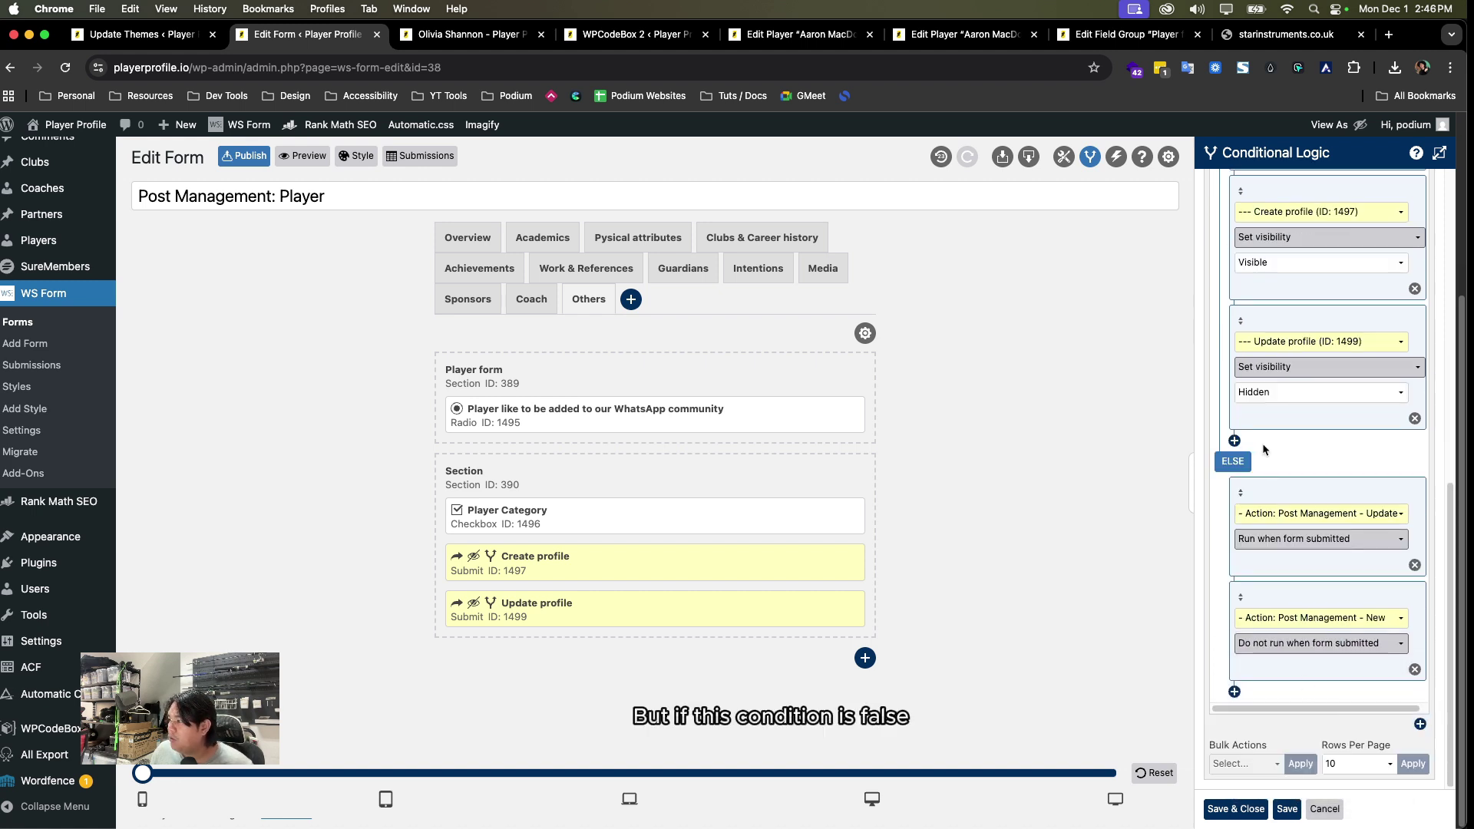
scroll(1268, 444, "up", 10)
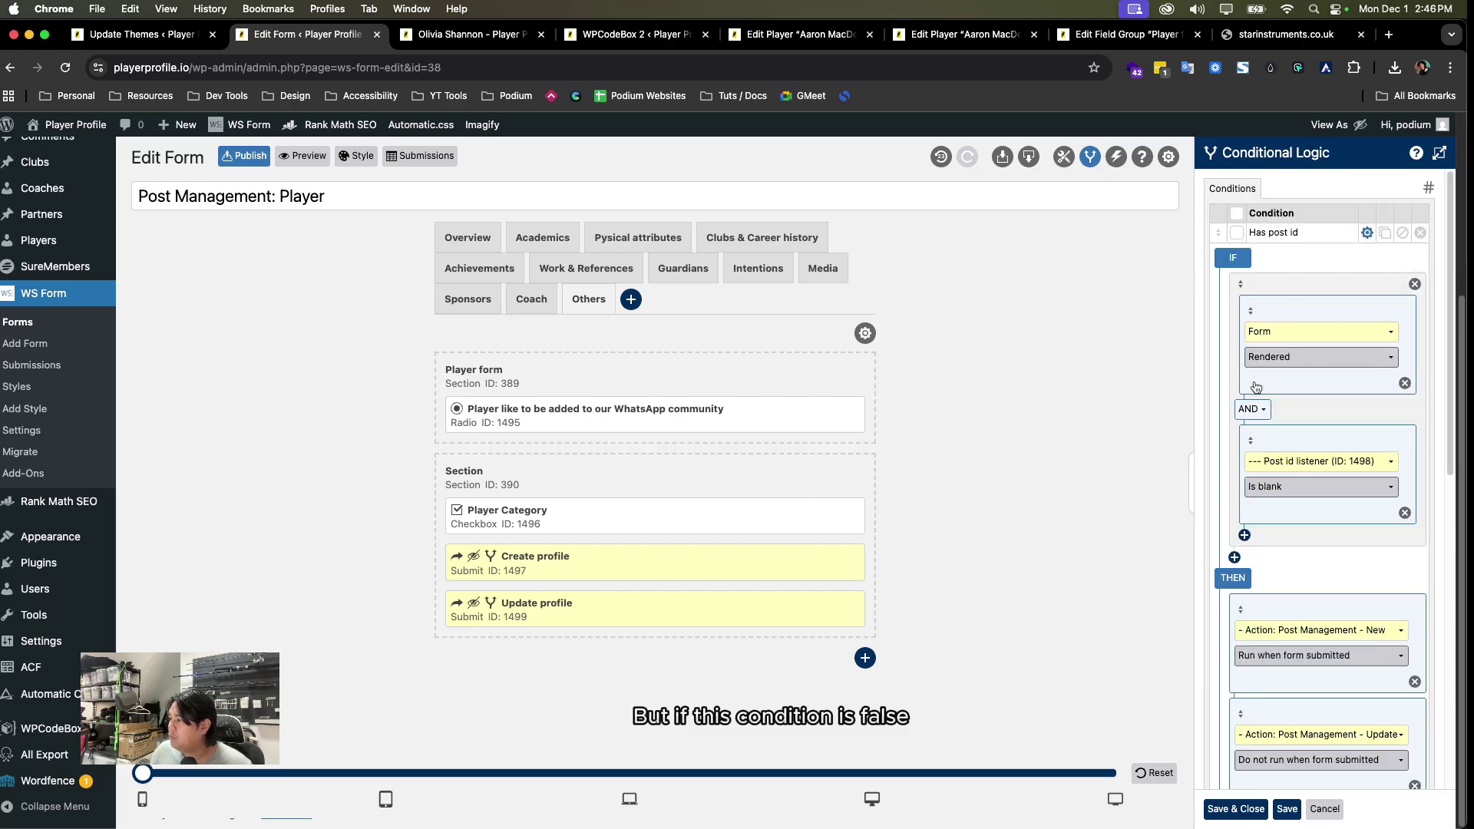
scroll(1287, 463, "down", 10)
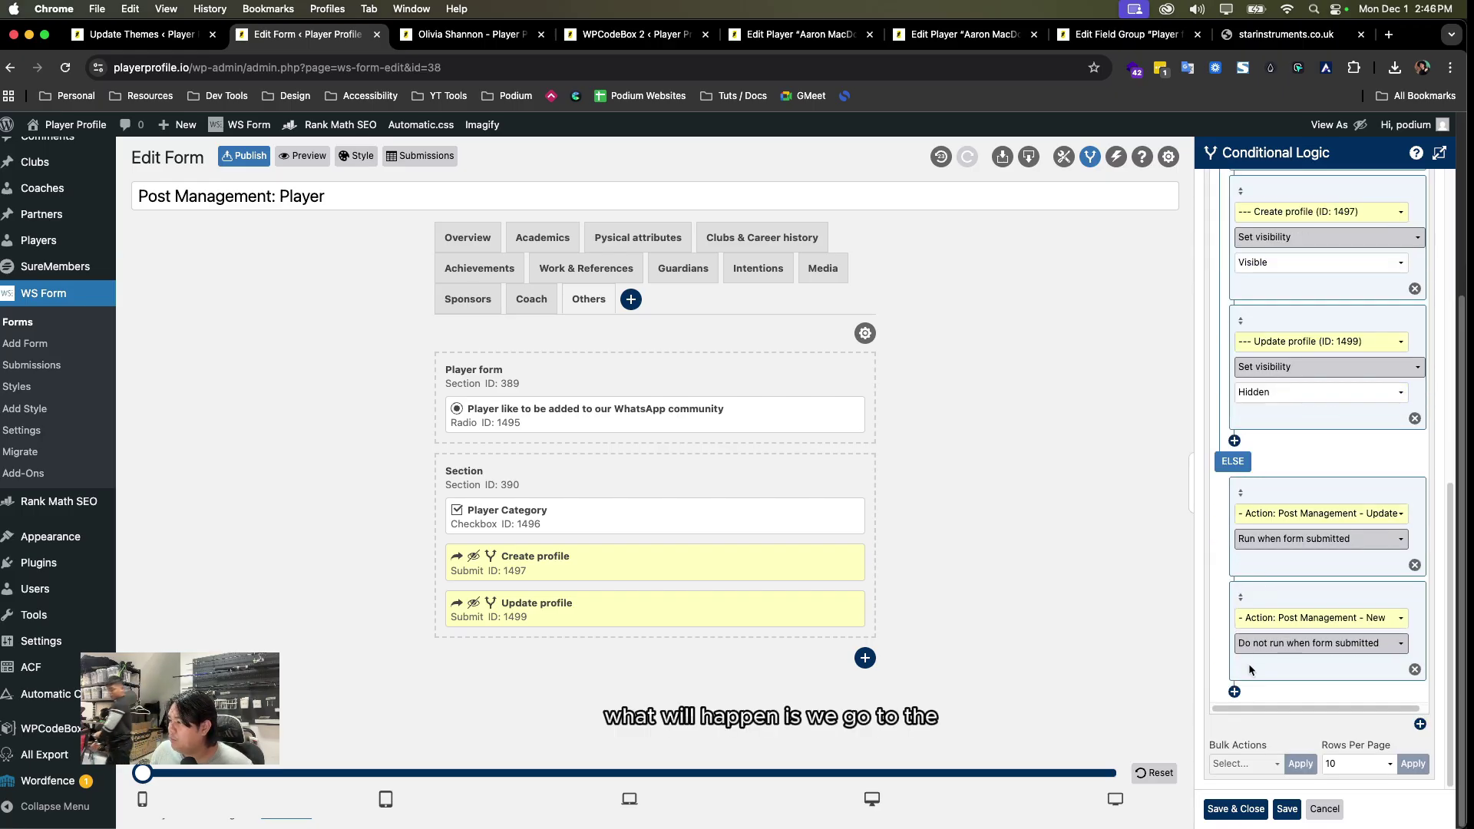
left_click(1235, 692)
left_click(1261, 660)
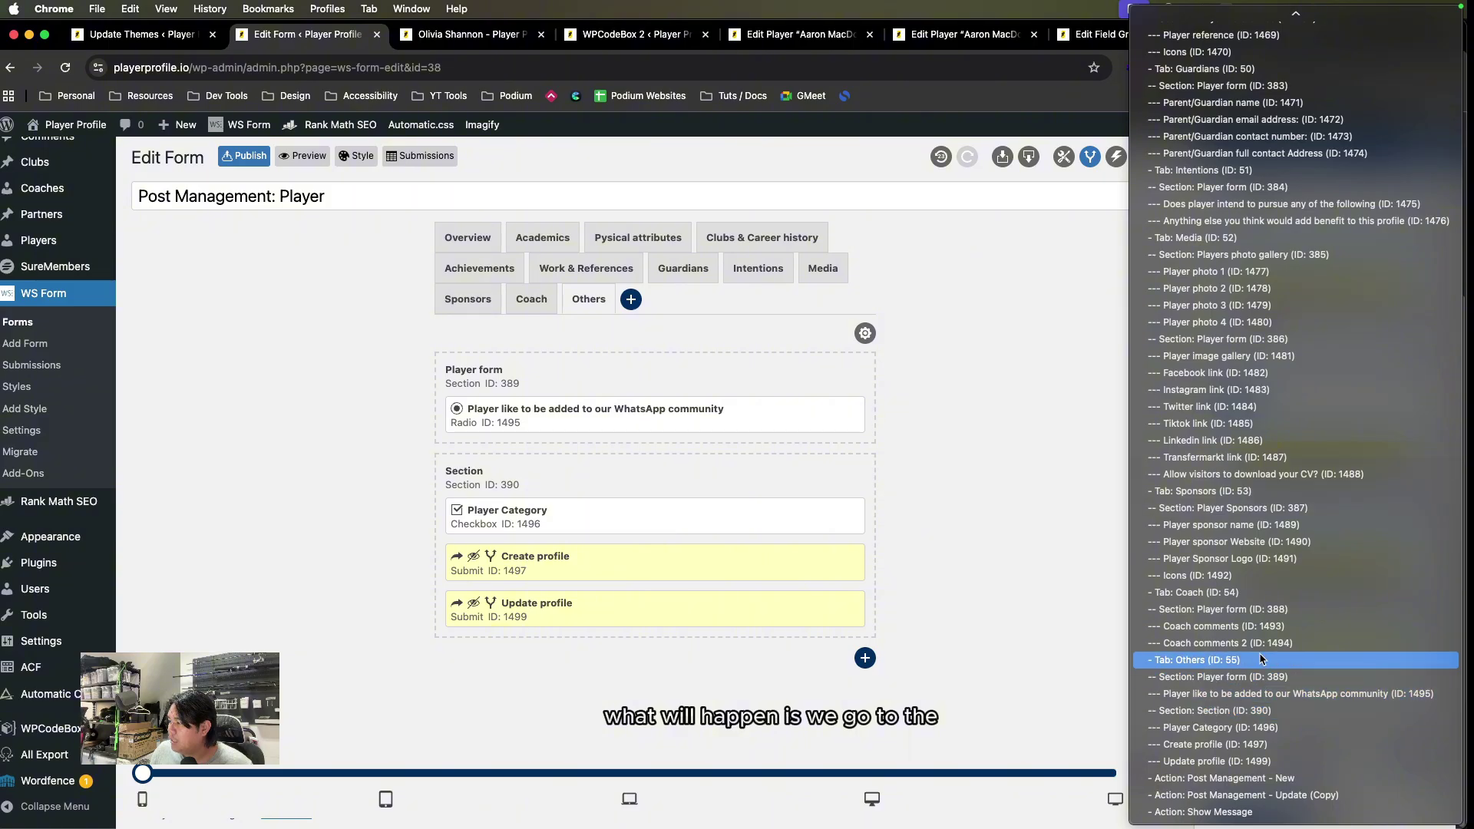
left_click(1249, 745)
left_click(1300, 690)
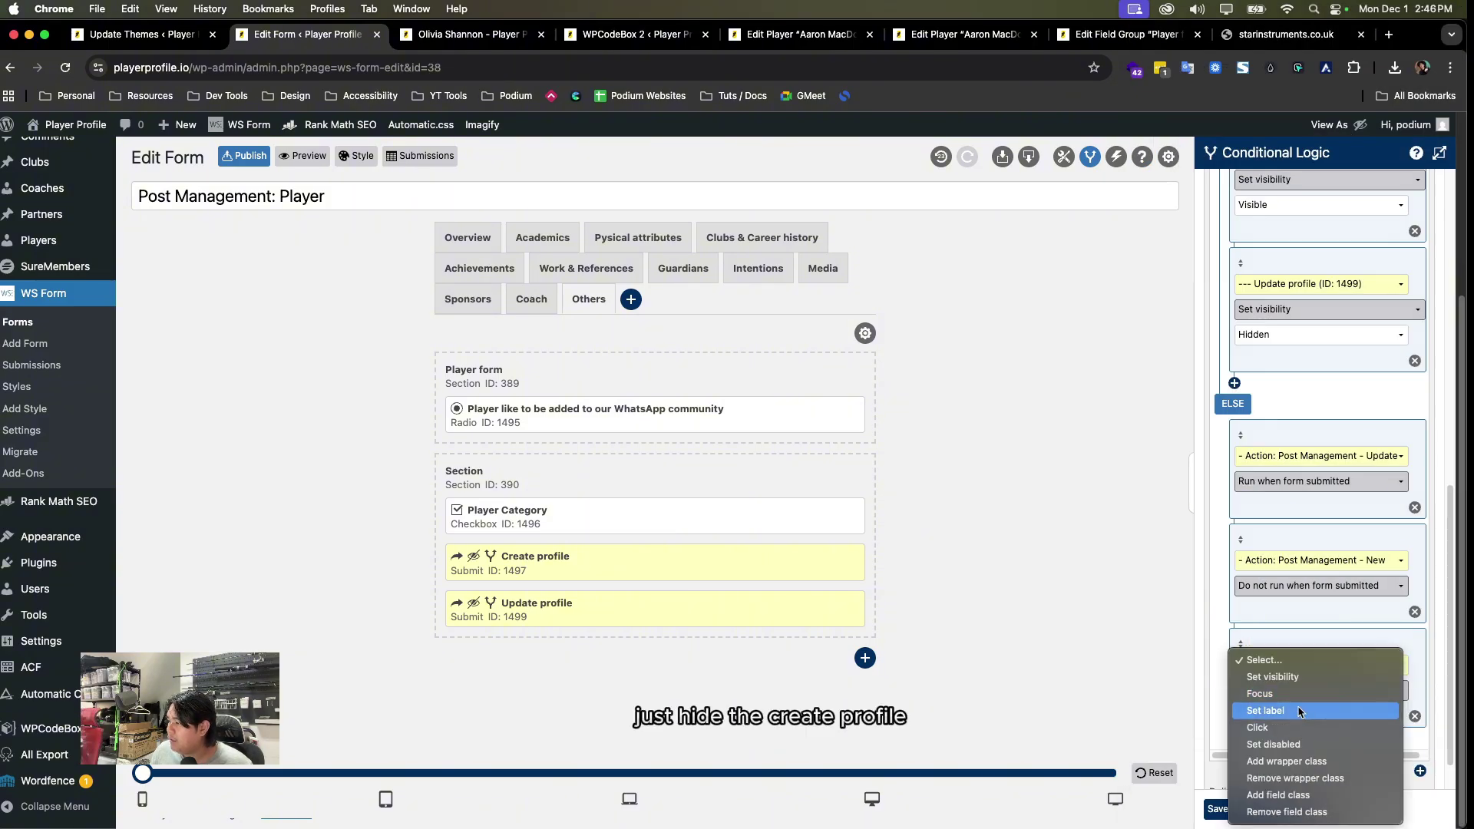
left_click(1299, 706)
left_click(1299, 711)
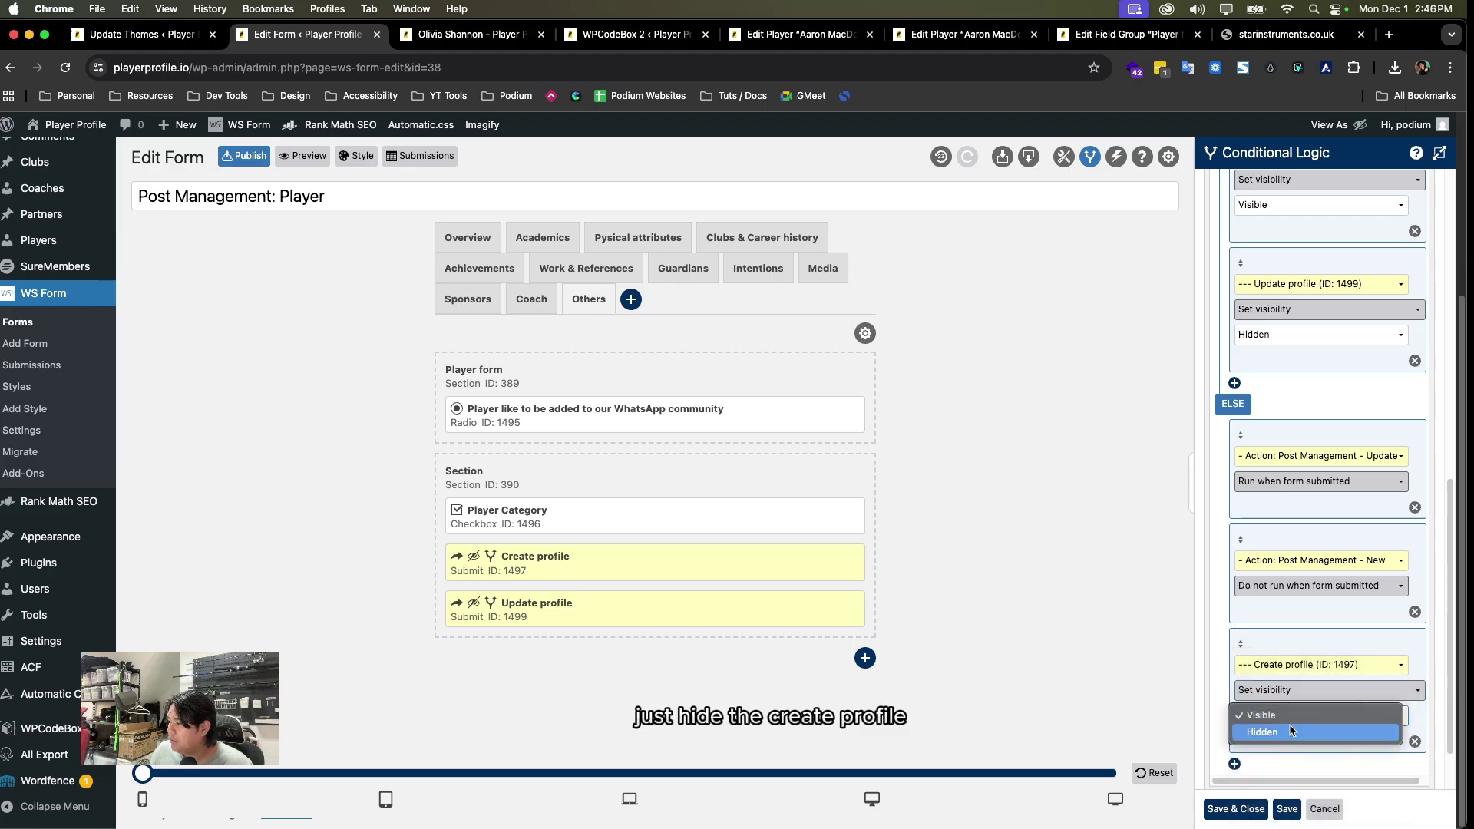
left_click(1267, 732)
- Add an ELSE action setting the visibility of Update profile (ID: 1499) to Visible, and save and close the conditional logic
scroll(1275, 749, "down", 1)
left_click(1234, 724)
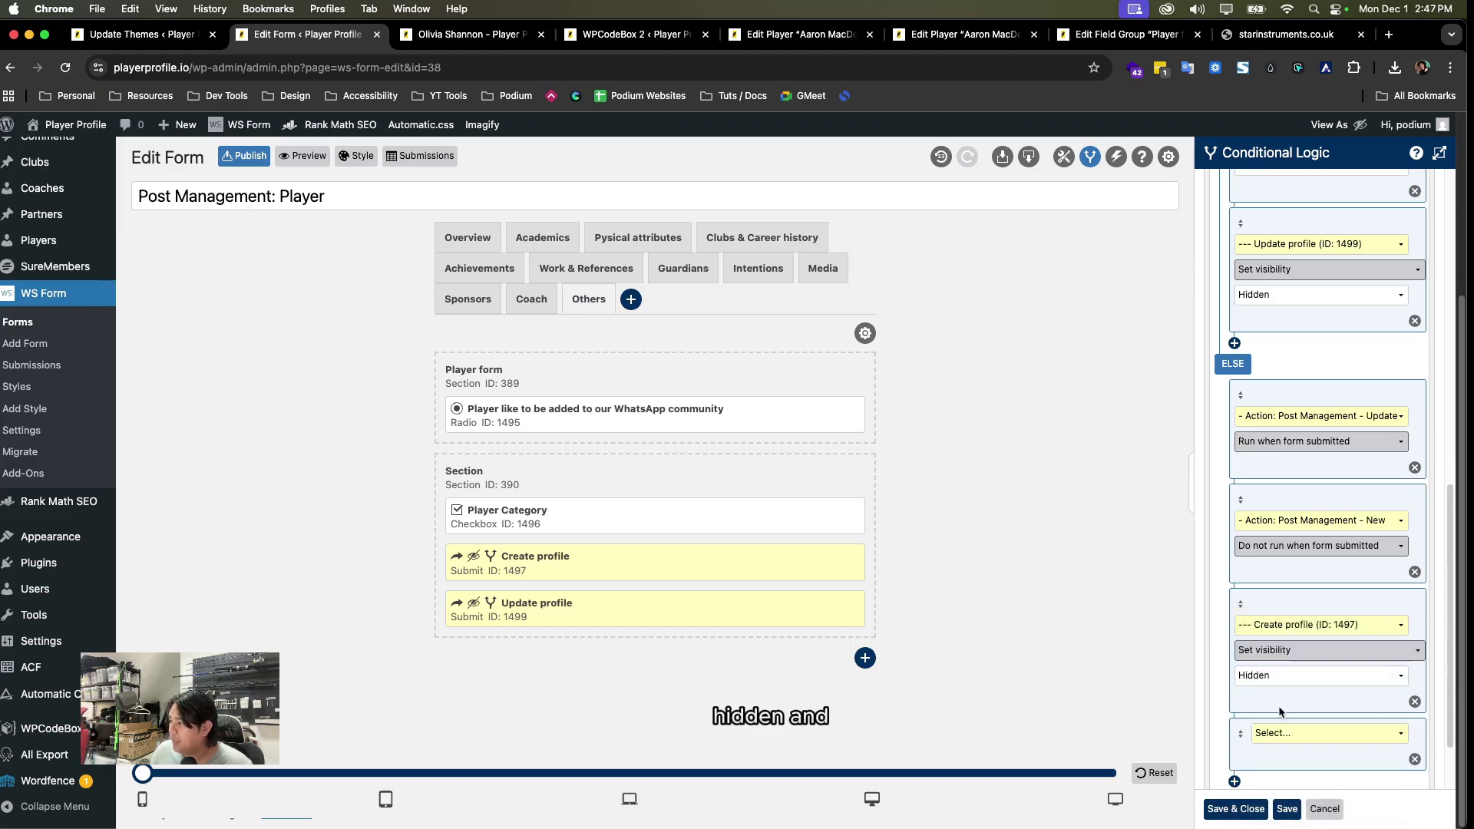
scroll(1267, 714, "down", 2)
left_click(1296, 682)
scroll(1287, 688, "down", 1)
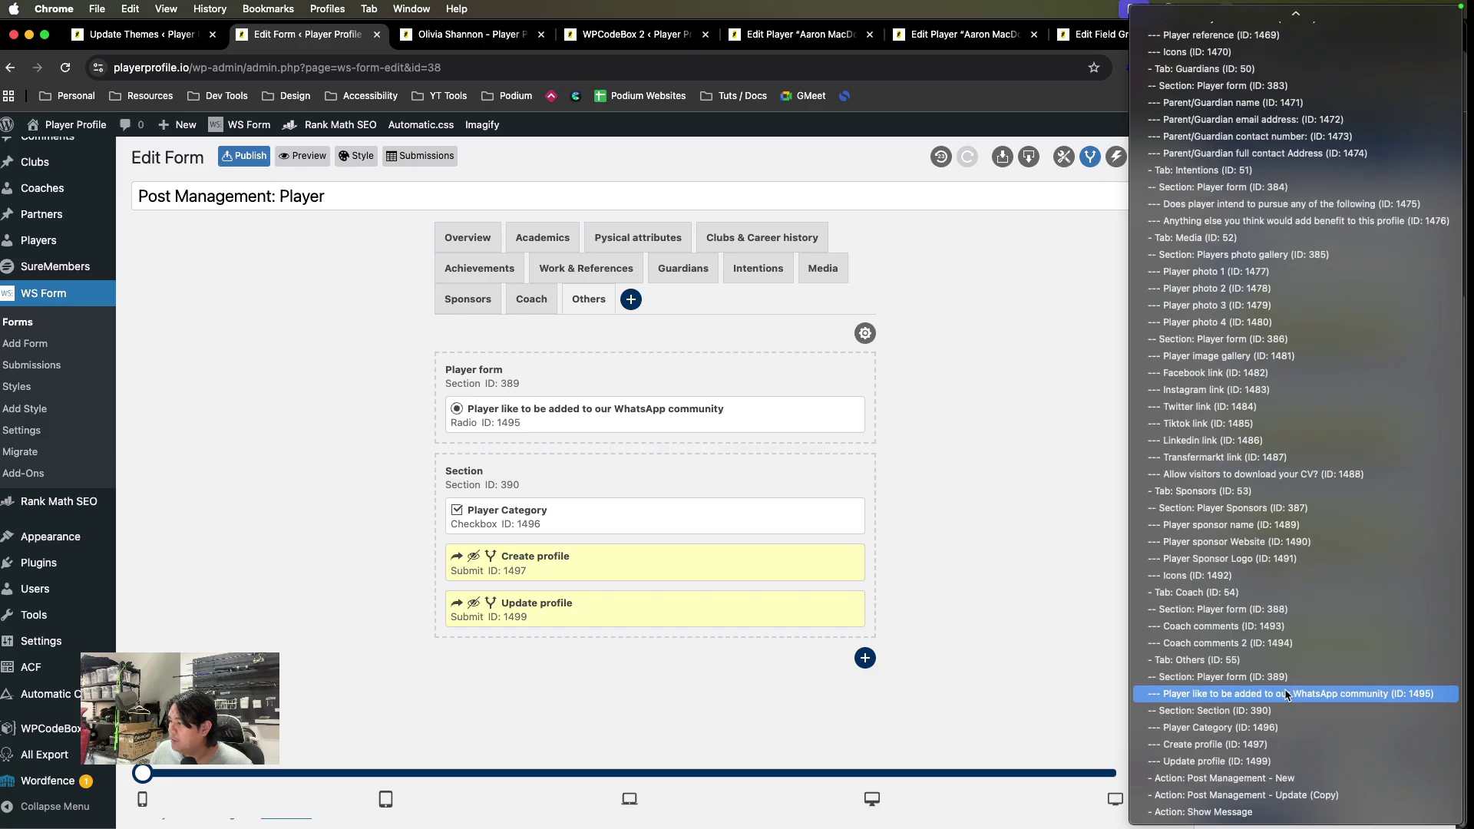
left_click(1305, 754)
left_click(1306, 689)
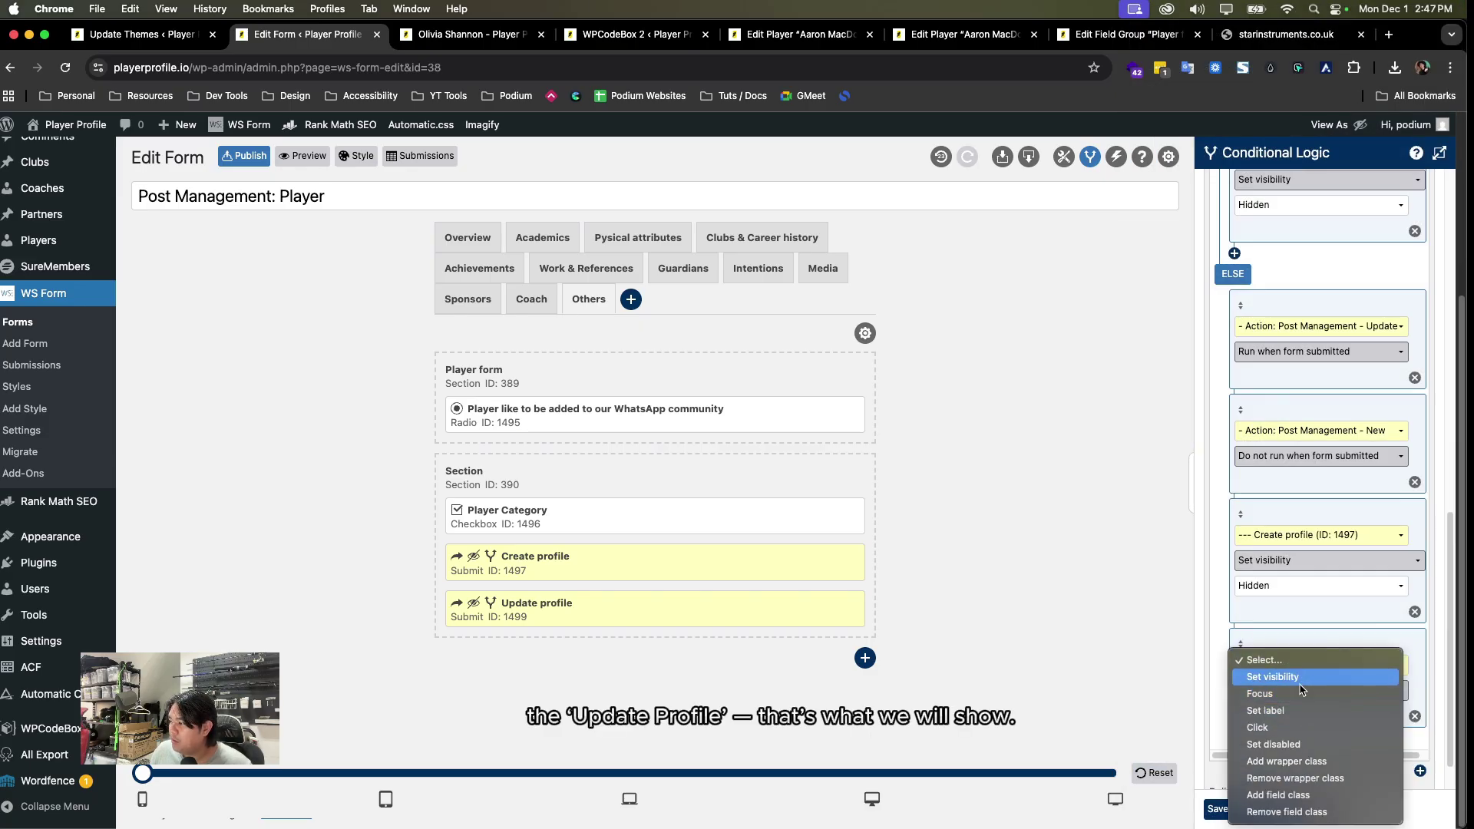
left_click(1300, 677)
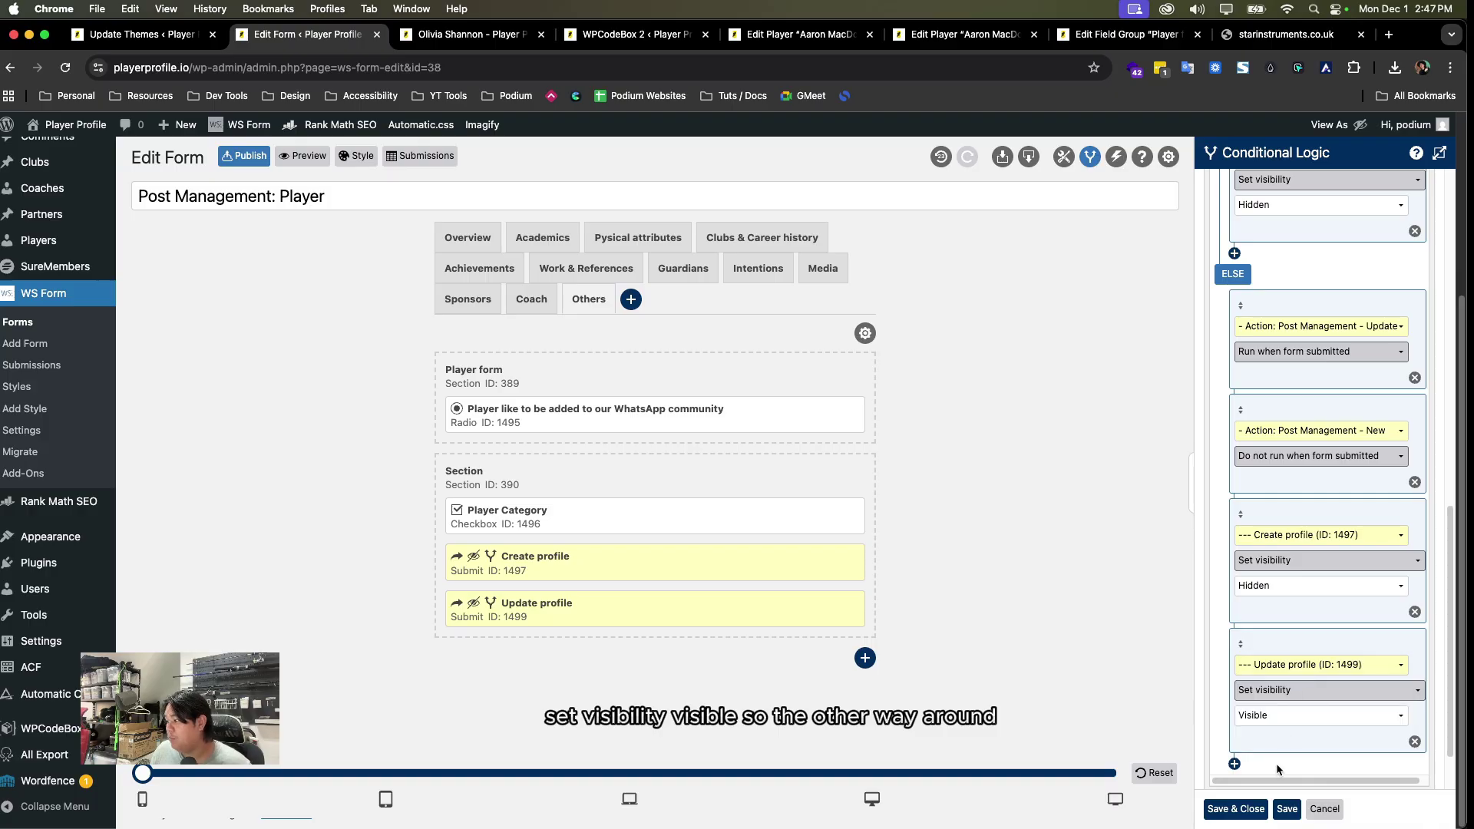
left_click(1229, 810)
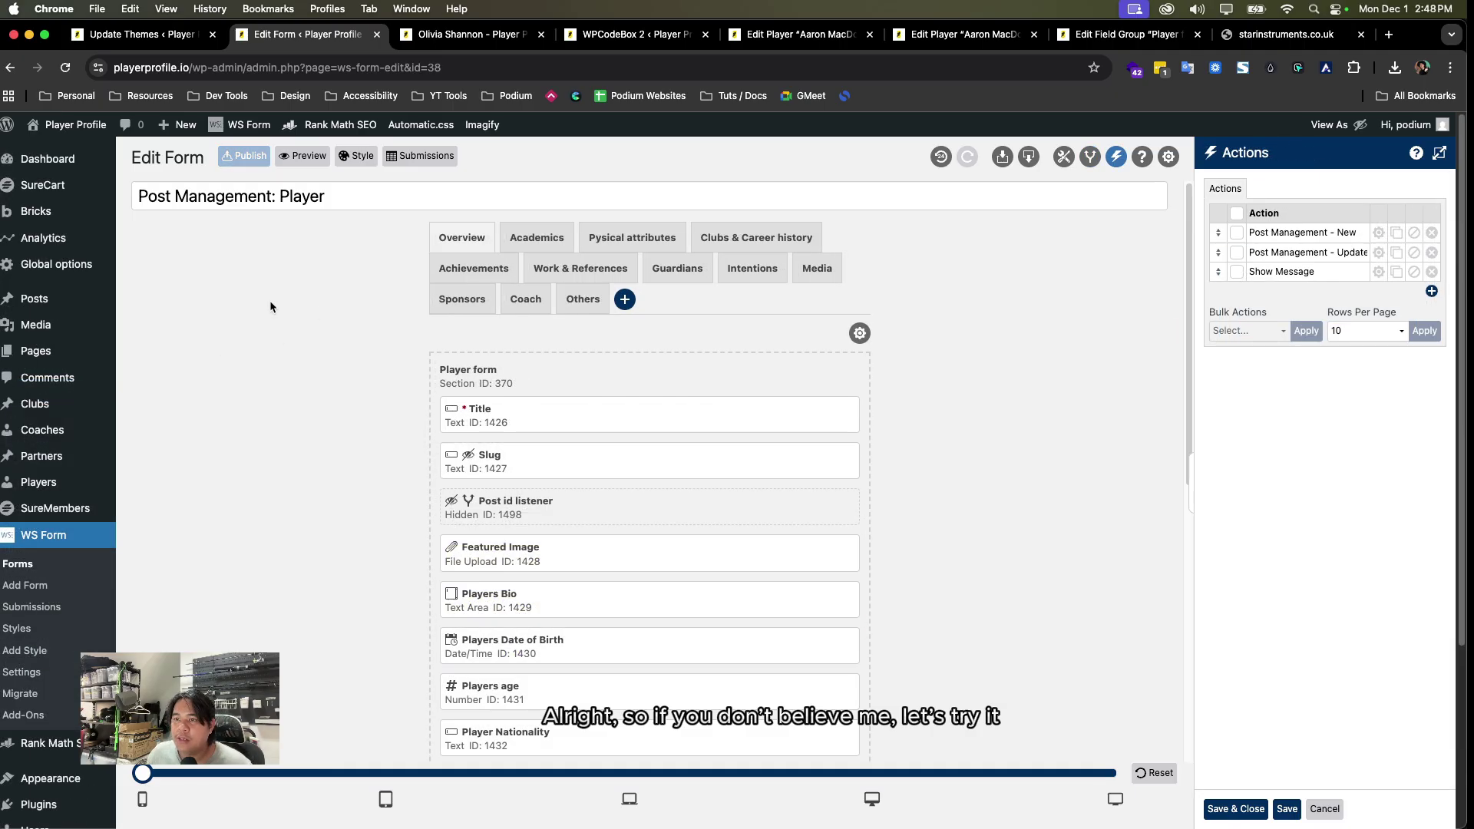
- Create a new WordPress page titled "Test lang" in a separate browser tab and publish it
left_click(60, 361, "super")
left_click(153, 376, "super")
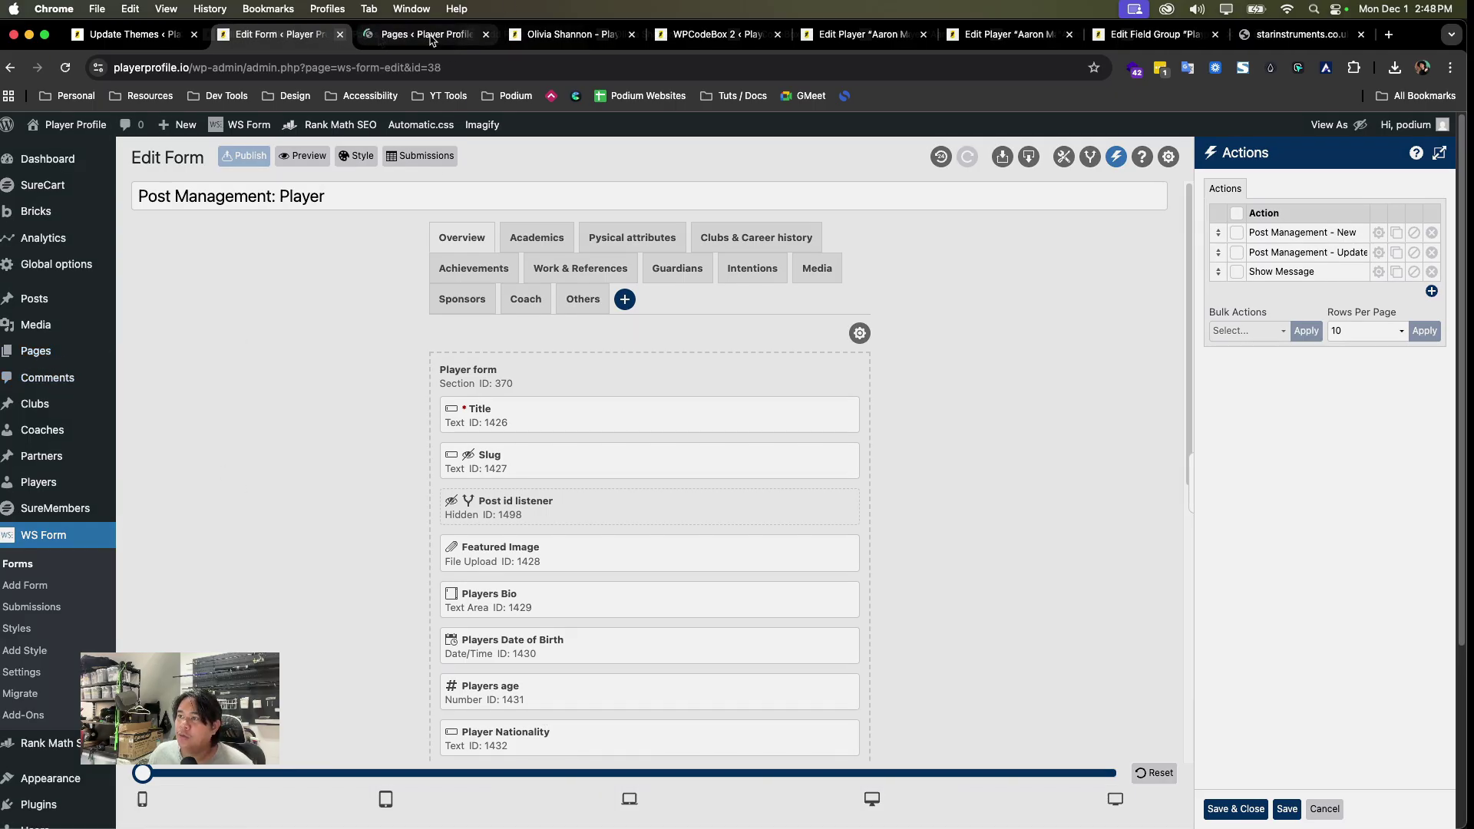
left_click(514, 33)
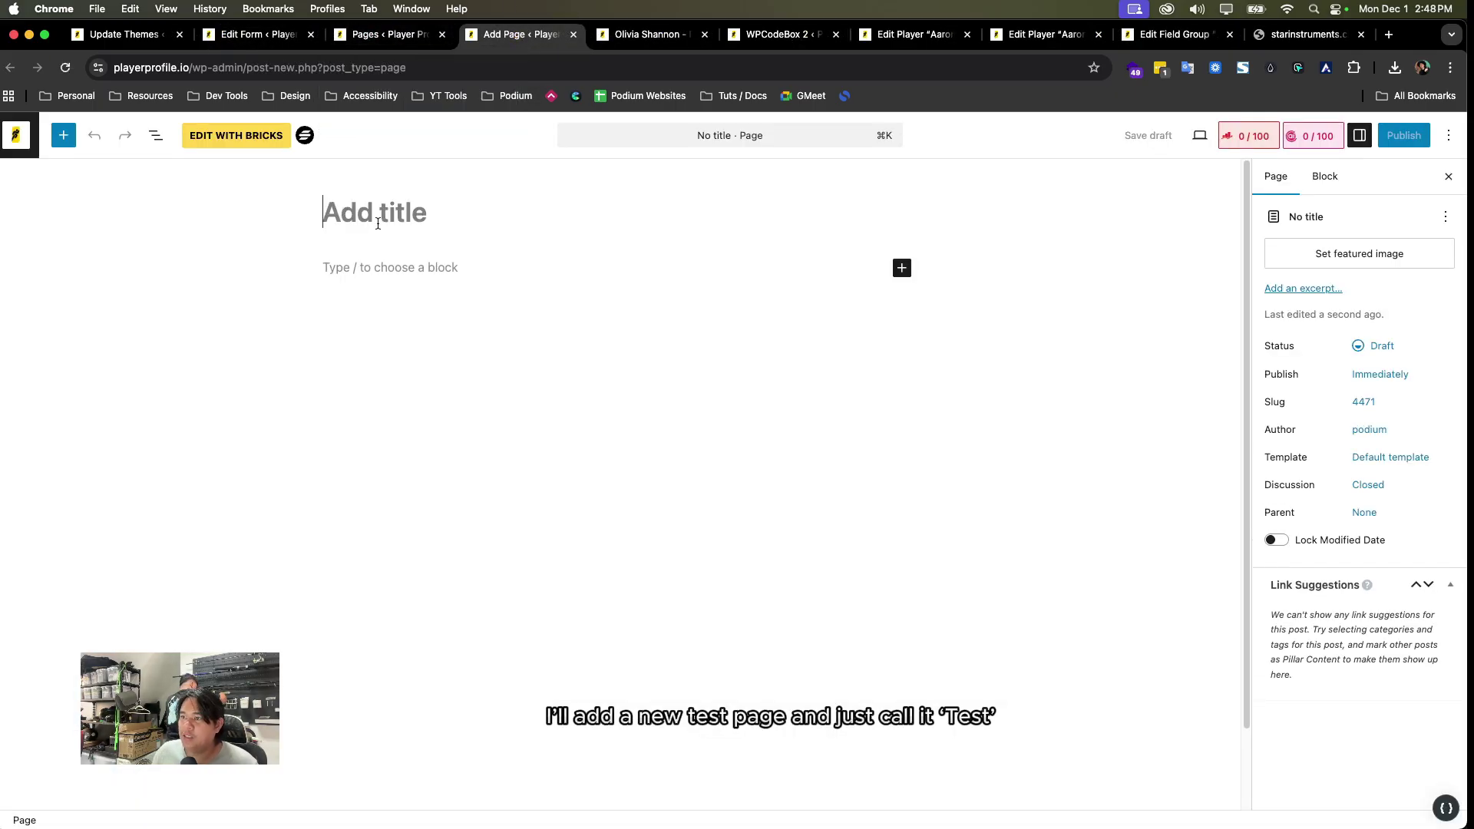
type("Test lang")
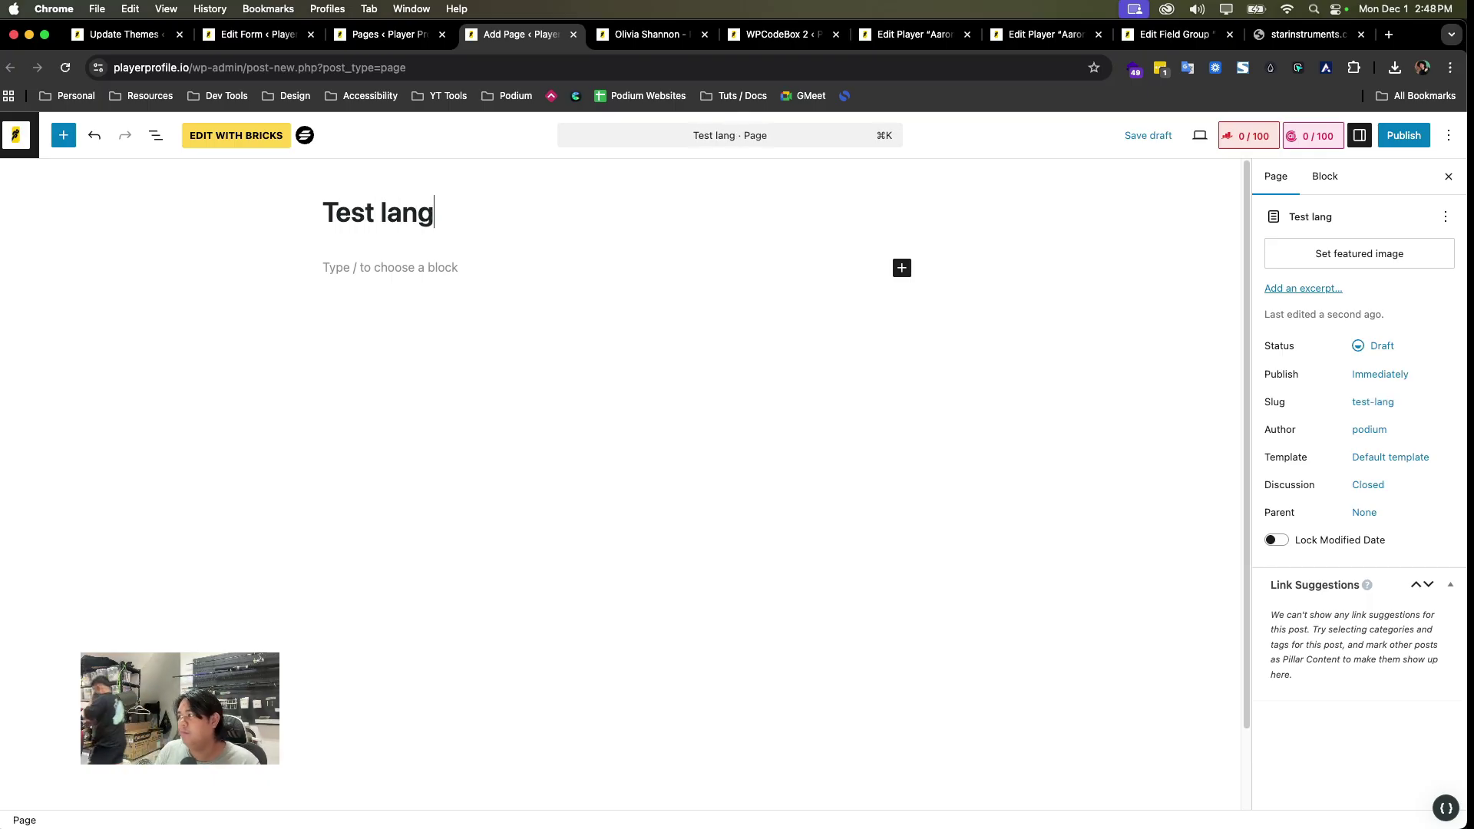
left_click(1399, 135)
left_click(1397, 138)
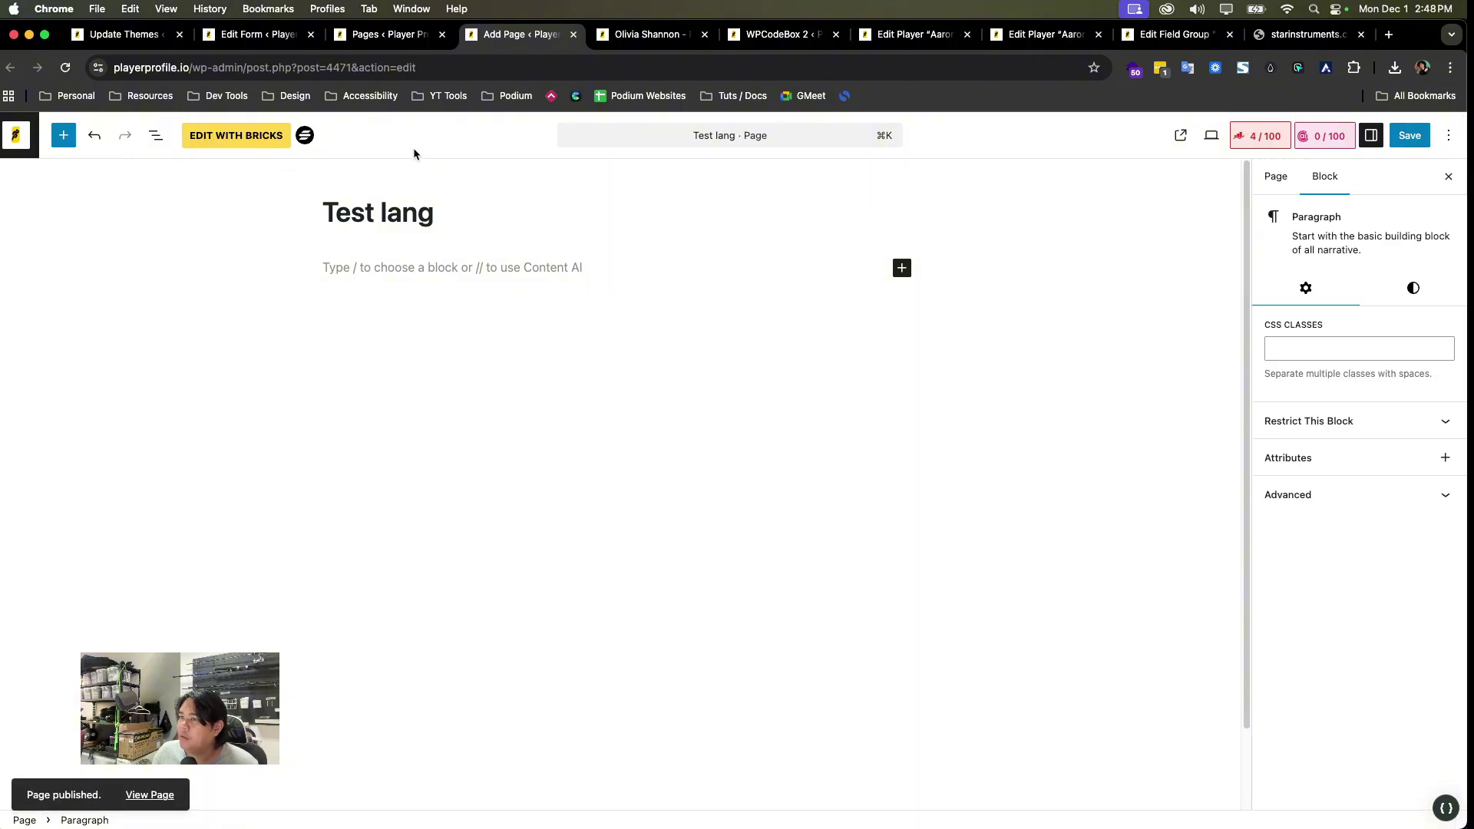
- Open the Test lang page in the Bricks editor in a new browser tab, checking the player form's title meanwhile
right_click(270, 128)
left_click(300, 135)
key("ctrl+Tab")
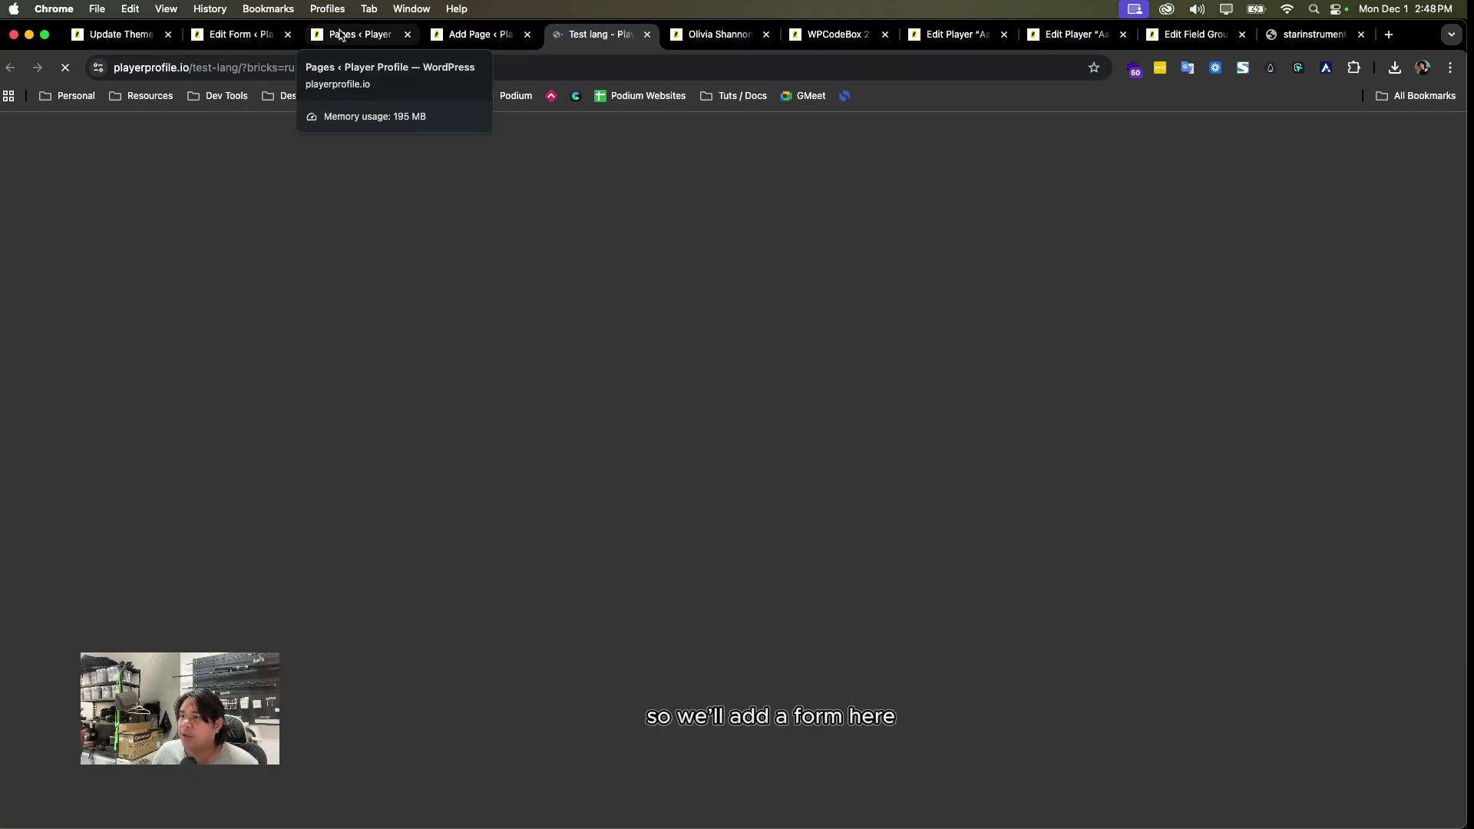
left_click(238, 34)
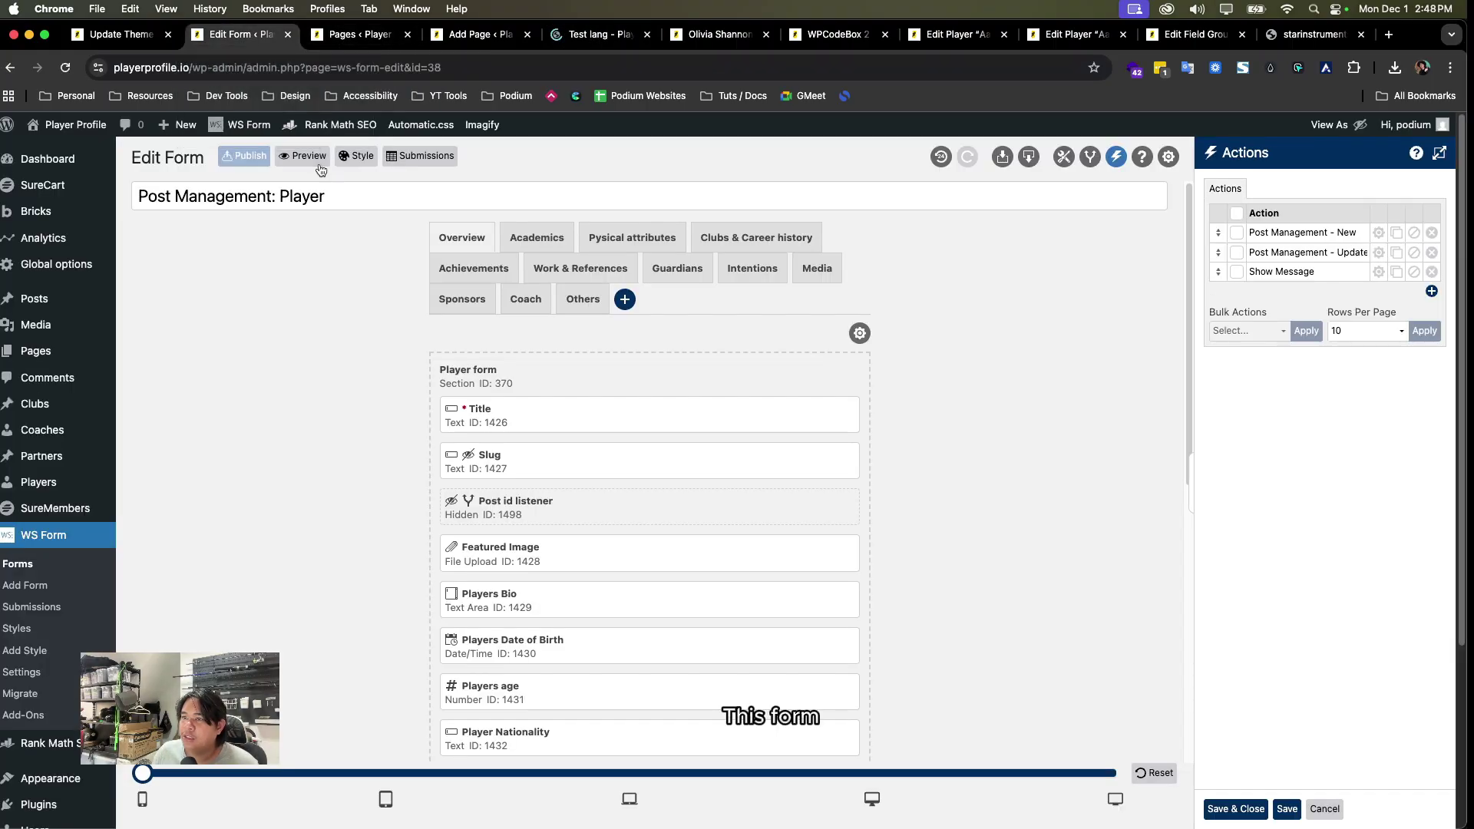
left_click_drag(326, 197, 145, 196)
left_click(580, 36)
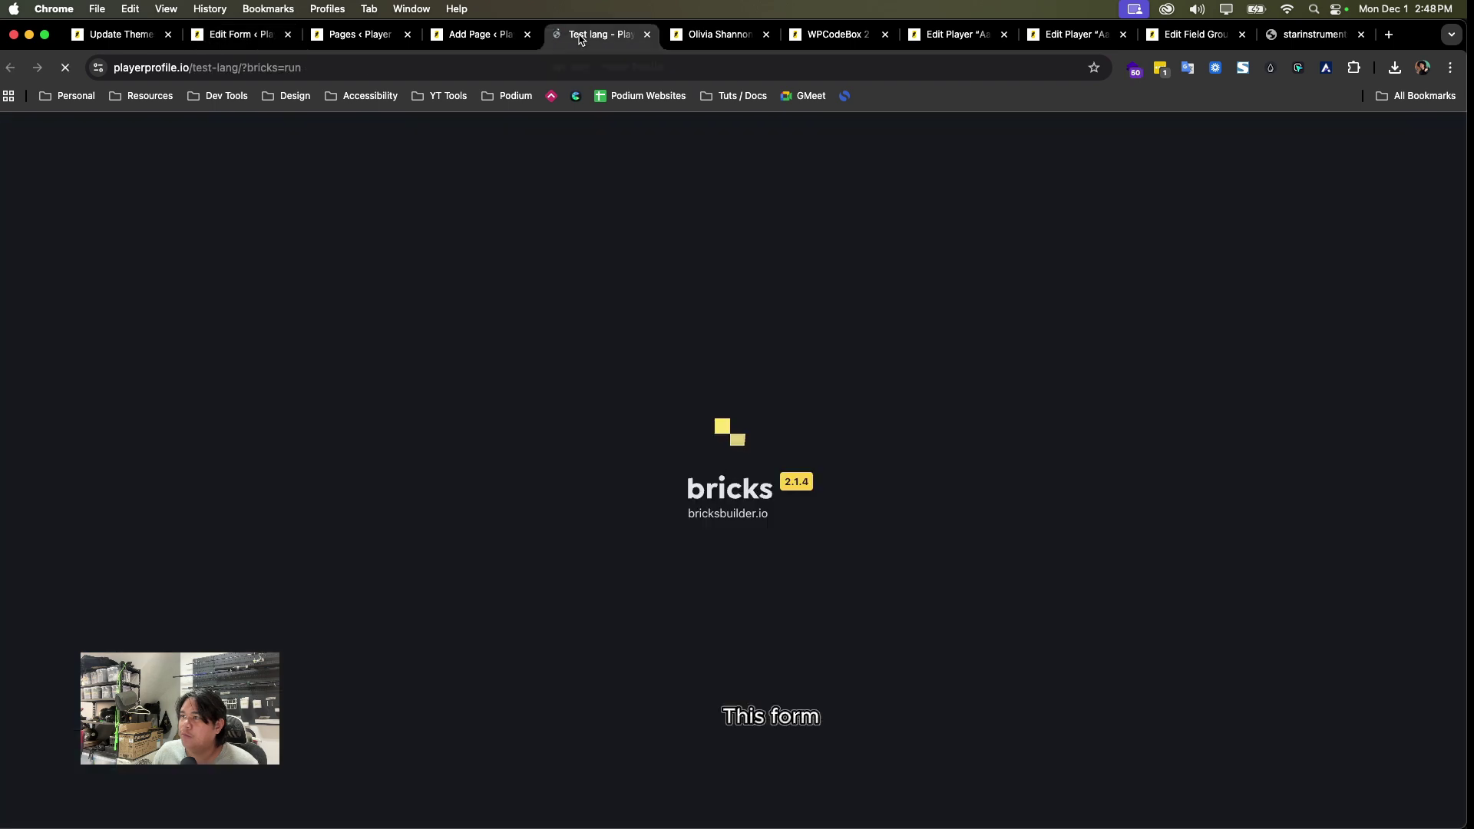
- Add a WS Form element to the page's container and assign the Post Management: Player form to it
type("ws")
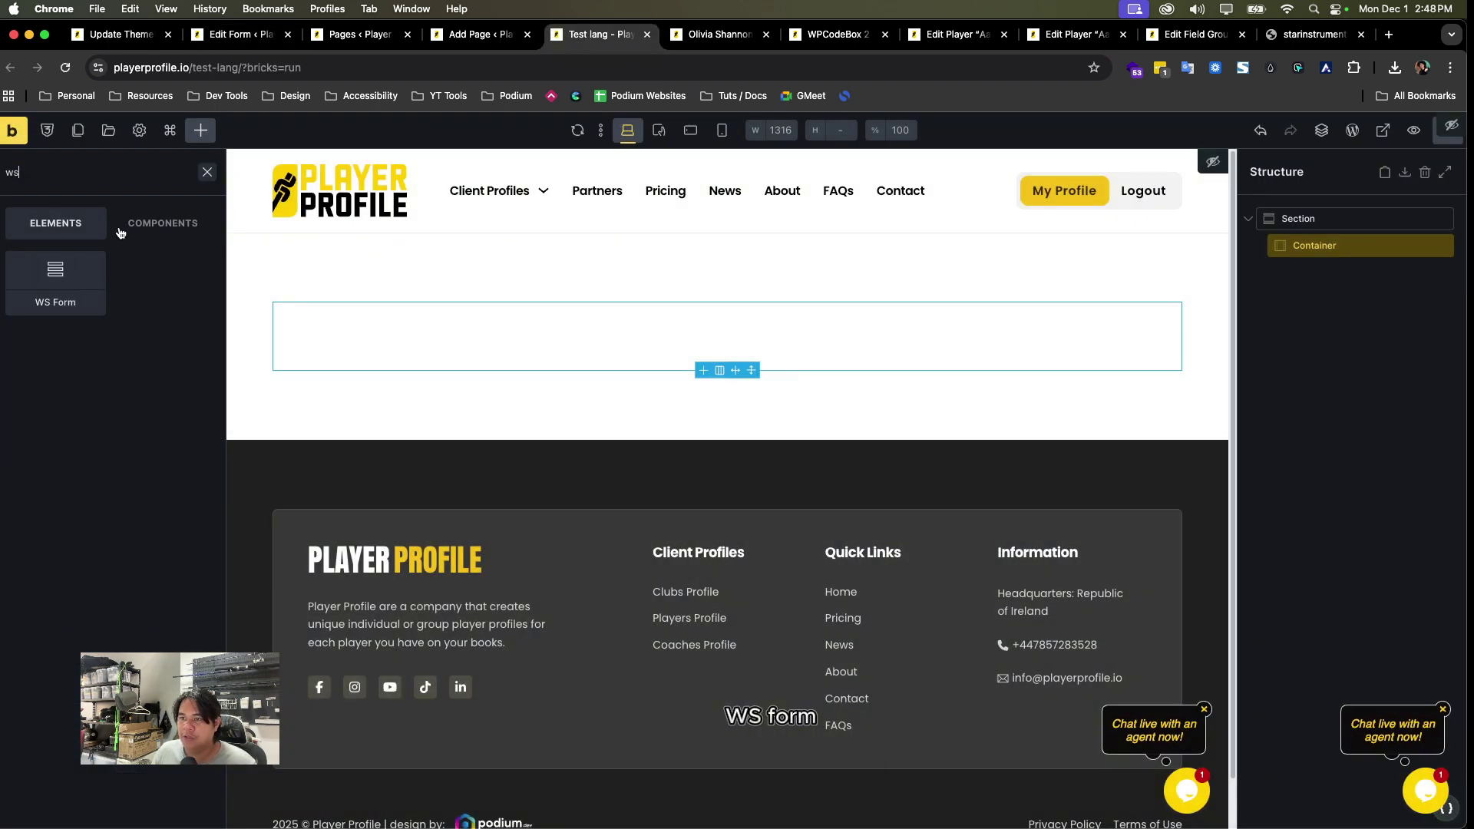
left_click_drag(280, 317, 280, 317)
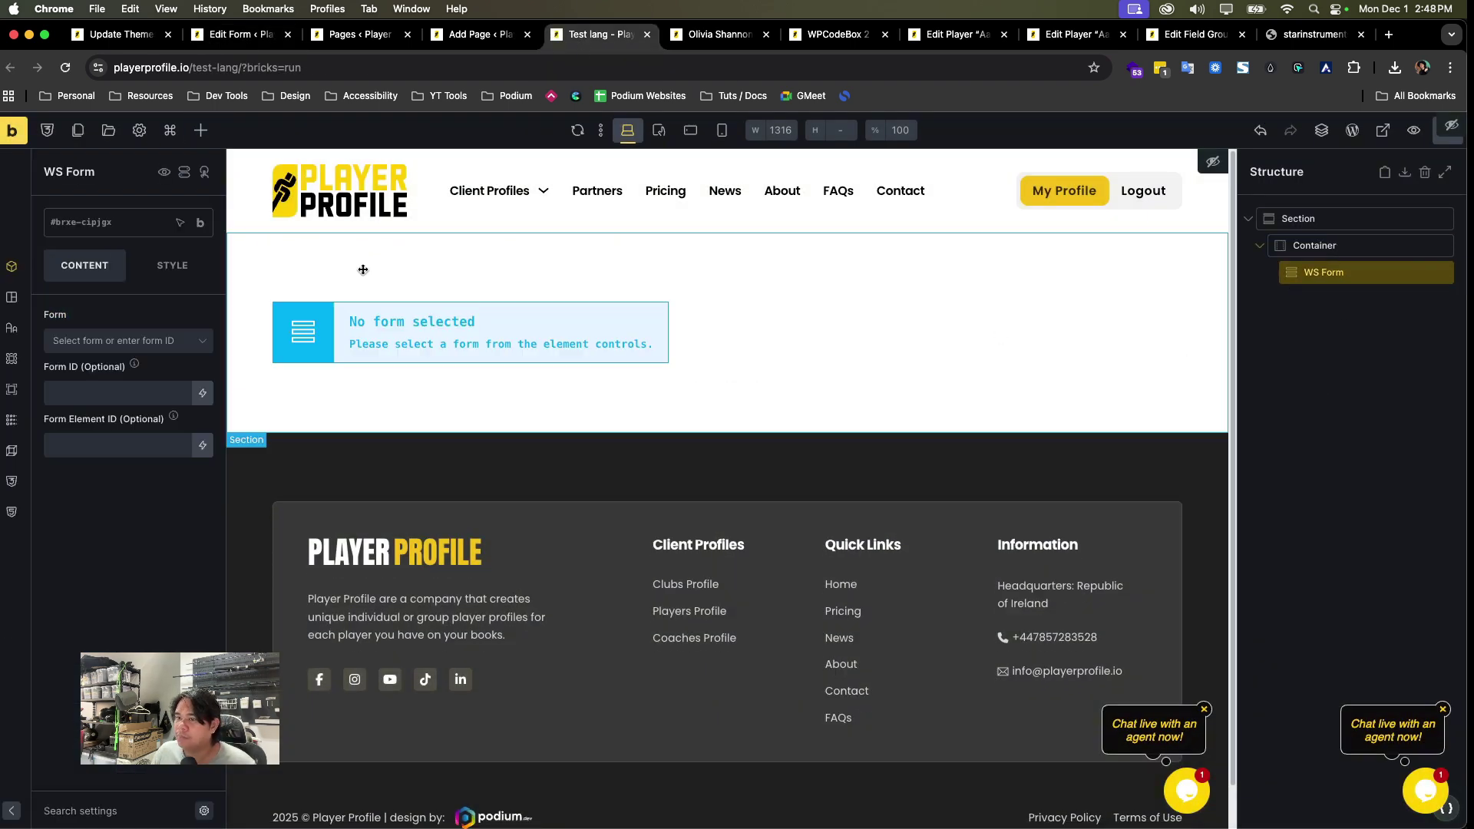
left_click(173, 343)
scroll(123, 537, "down", 6)
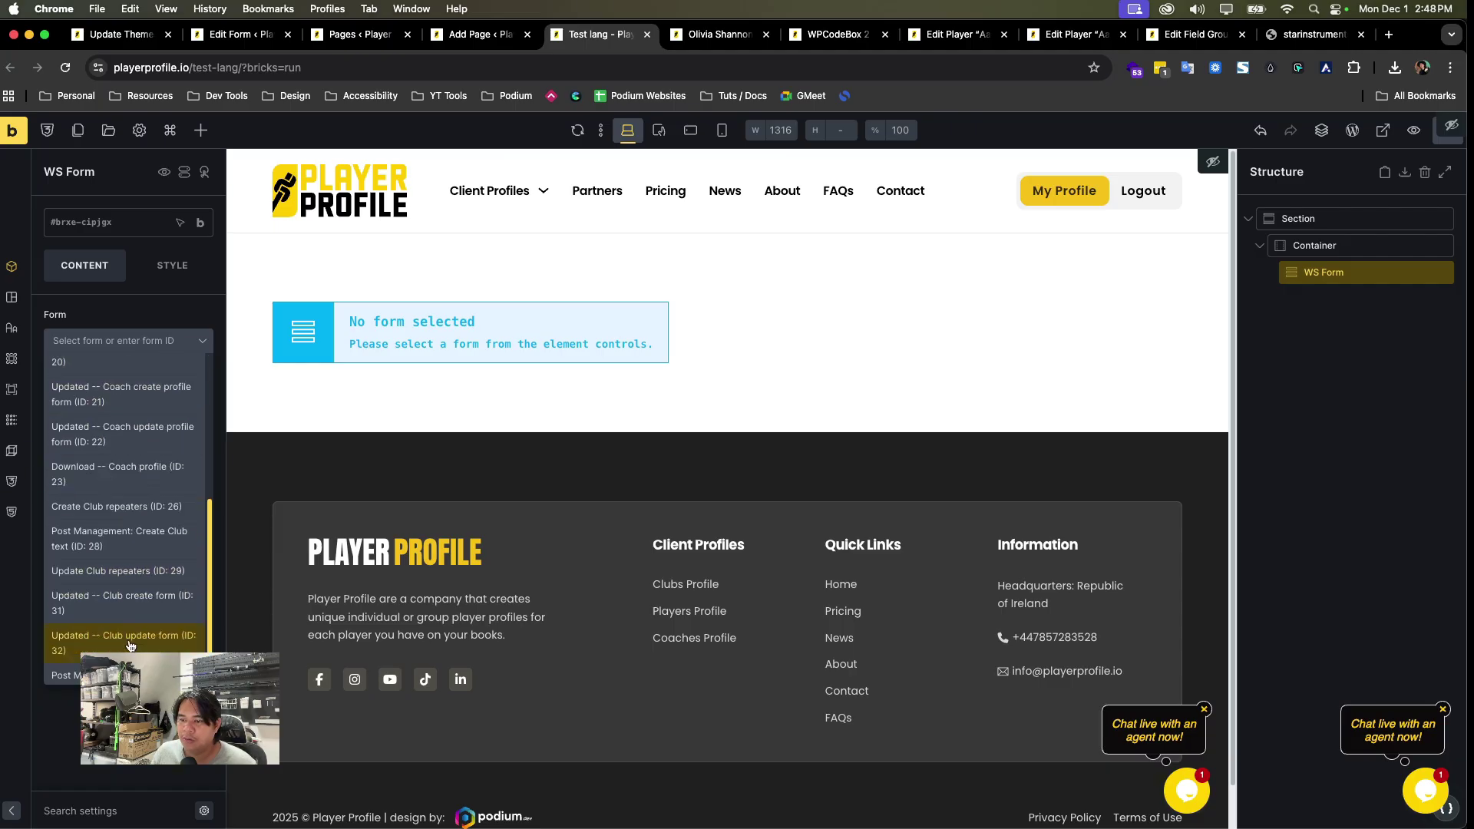
left_click(123, 664)
left_click(1318, 451)
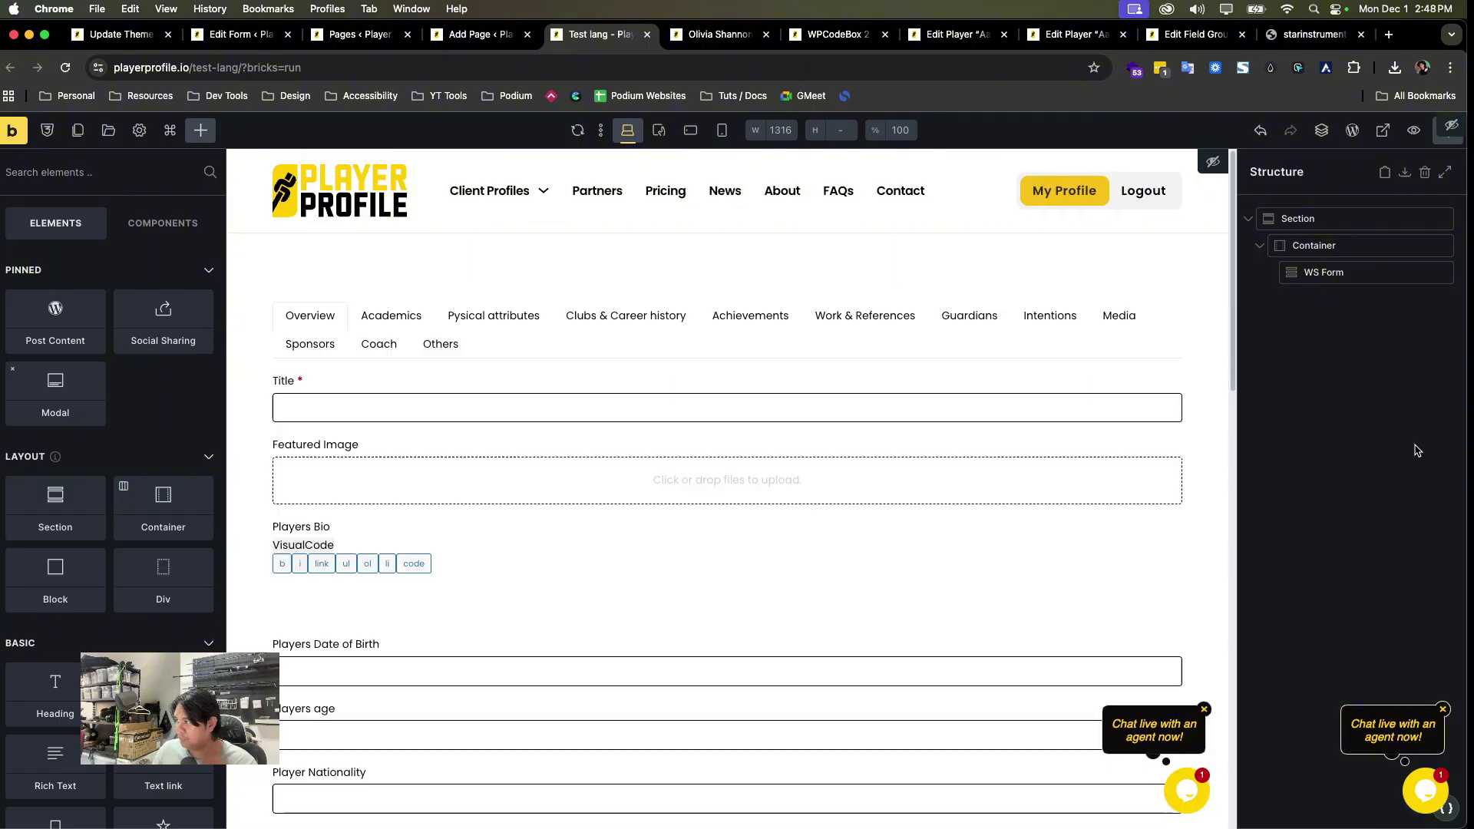
- Look through the embedded player form and open the public Test lang page in a separate browser tab
scroll(909, 399, "down", 3)
scroll(906, 397, "down", 20)
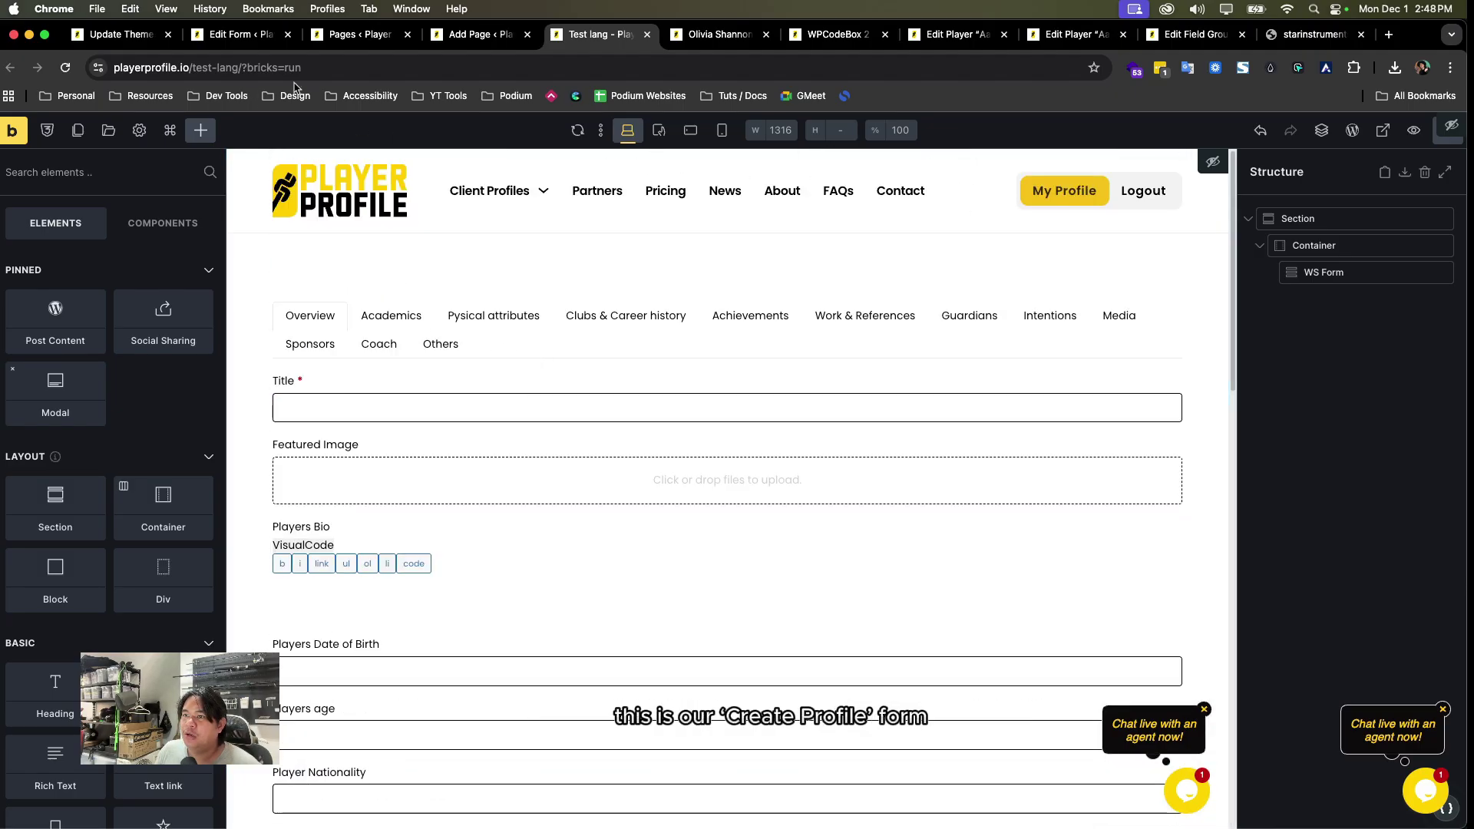
scroll(819, 520, "down", 1)
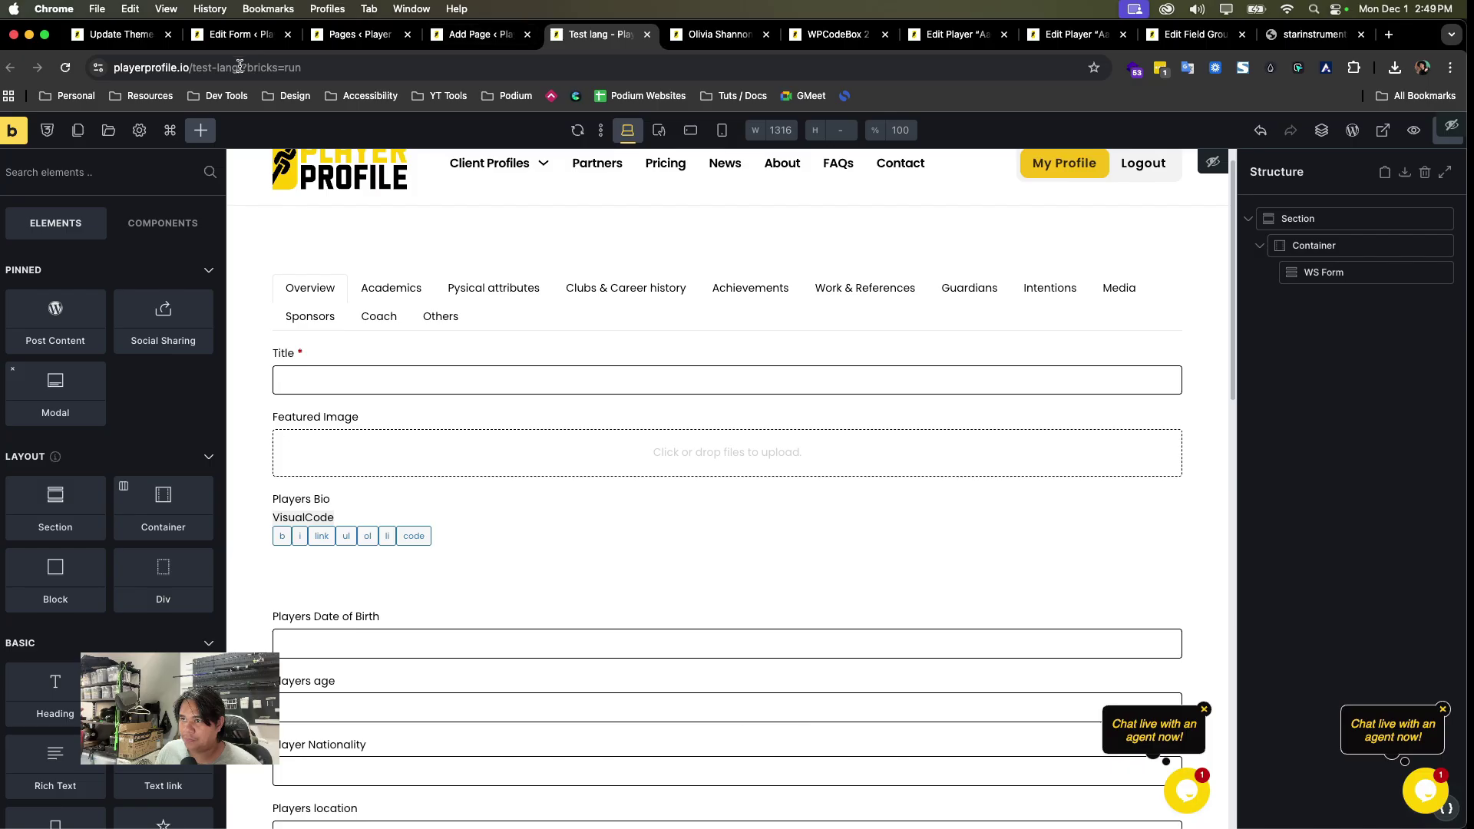
left_click_drag(243, 67, 108, 67)
left_click(720, 34)
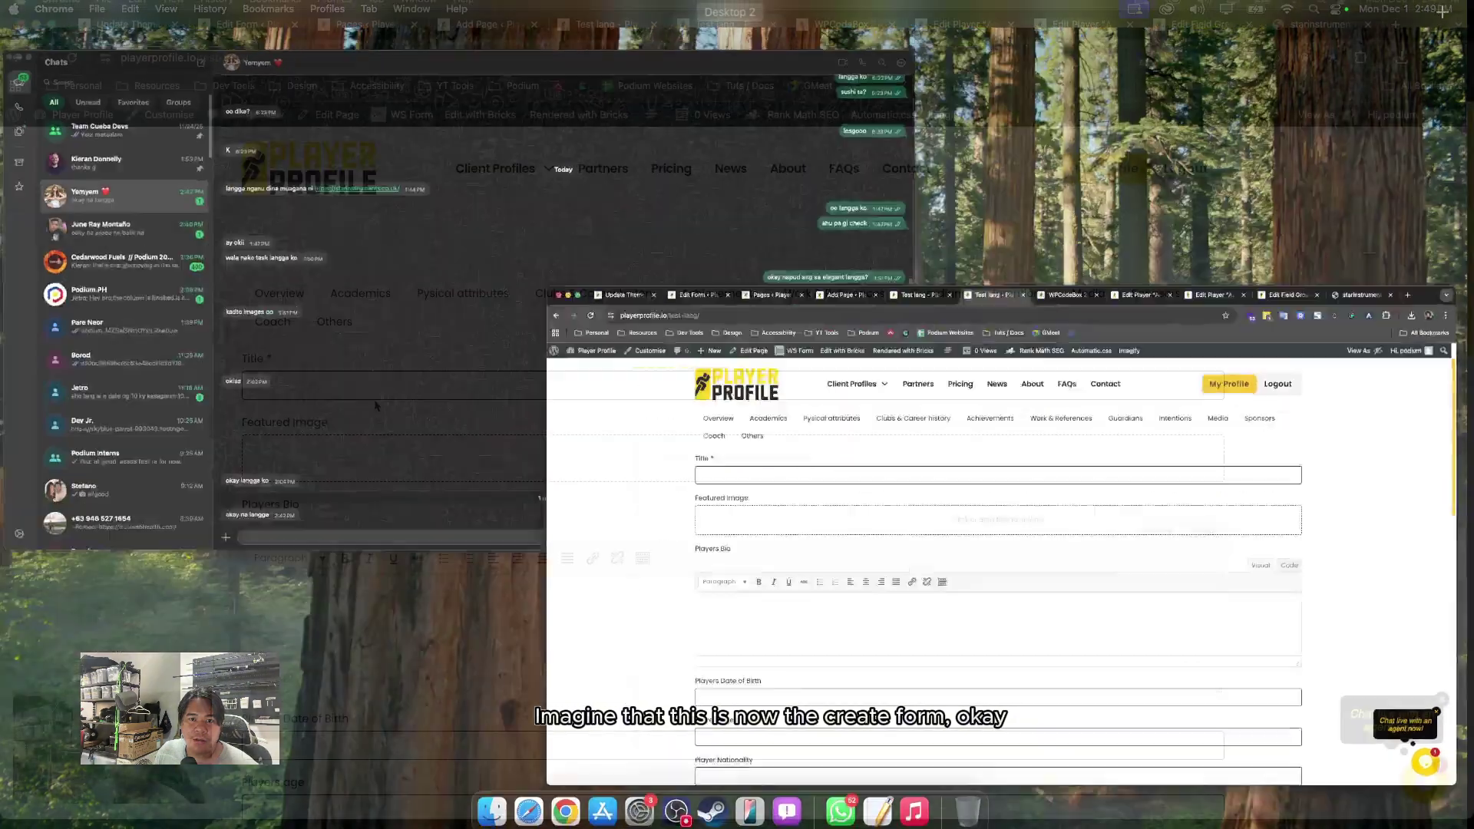
- Enter "Create profile test" as the player form's title and go to the form's Others section
left_click(368, 392)
type("C")
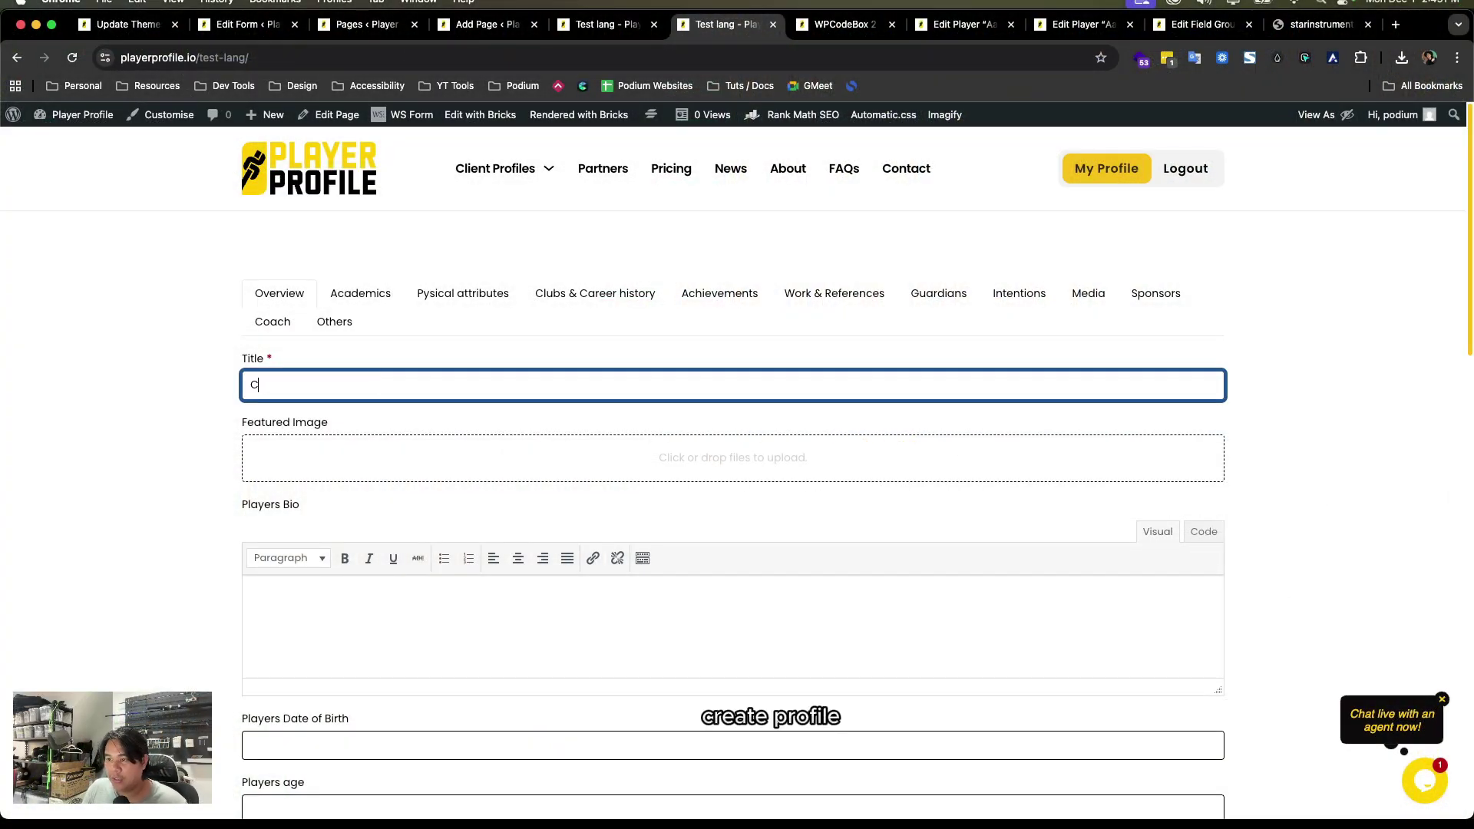
type("reate profile test")
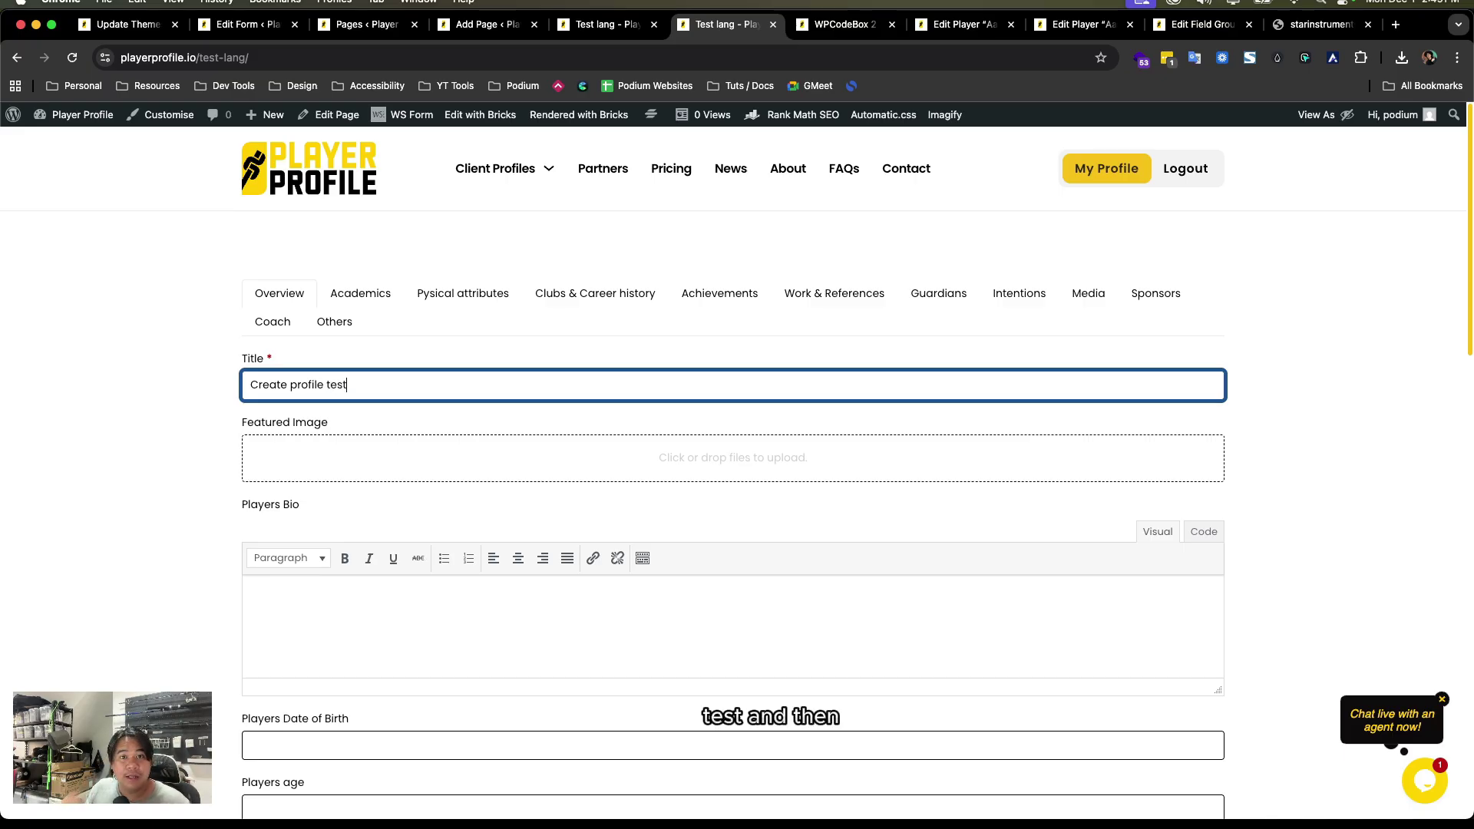
left_click(334, 321)
scroll(385, 440, "down", 1)
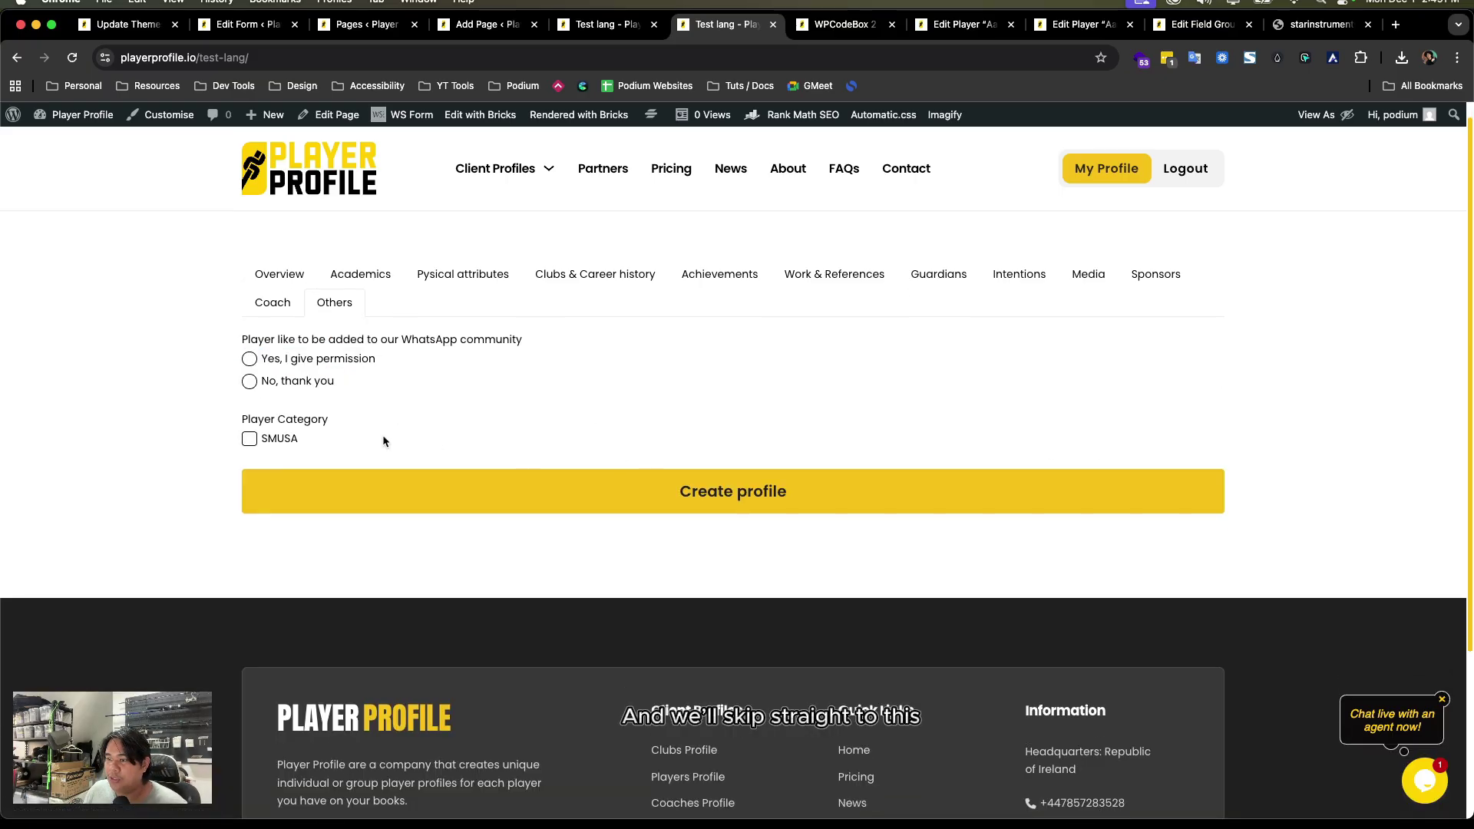
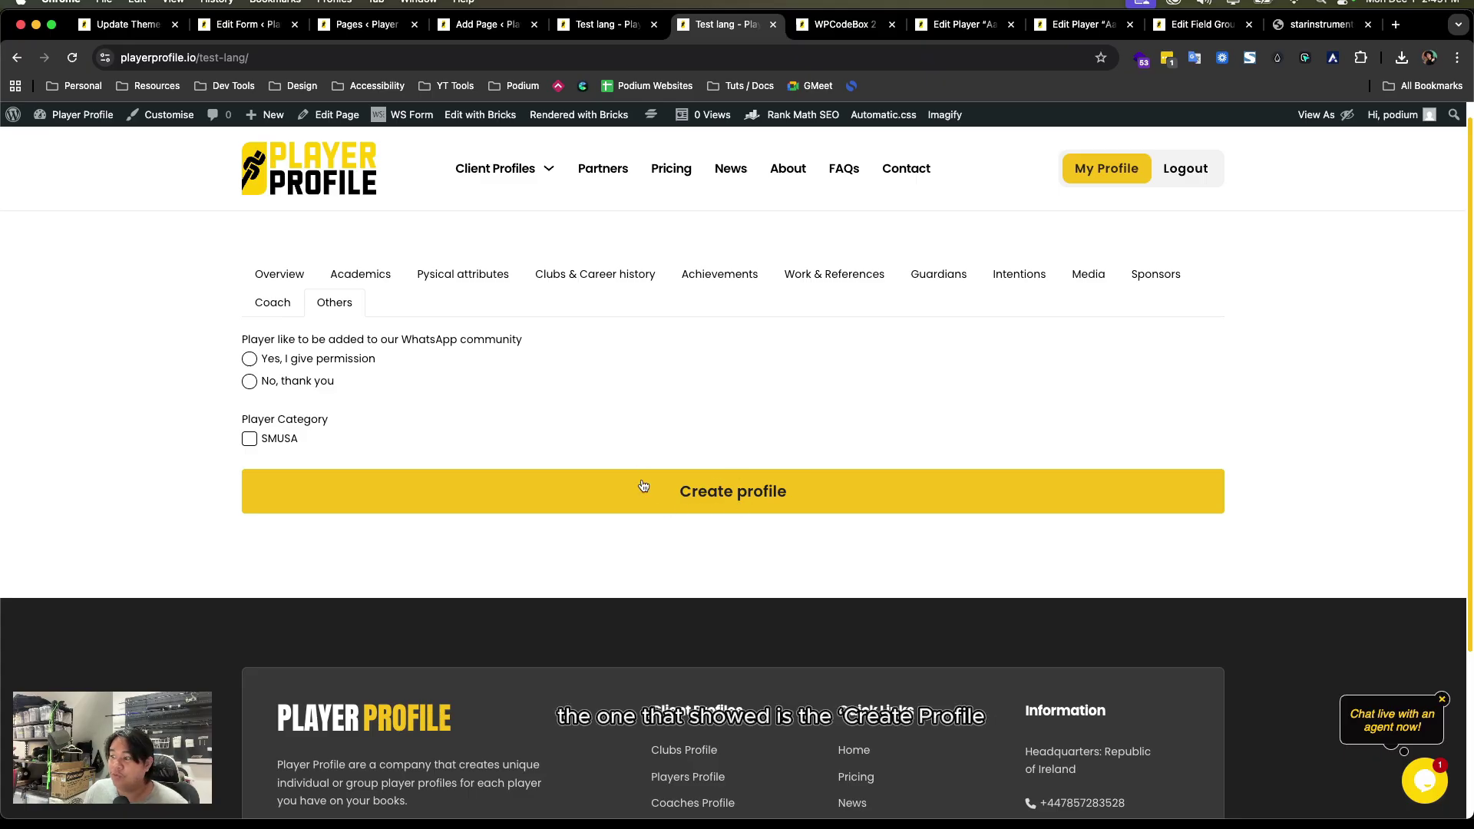
- Check the submit buttons in the Others section of the form editor, and return to the public Test lang page
left_click(222, 25)
left_click(596, 298)
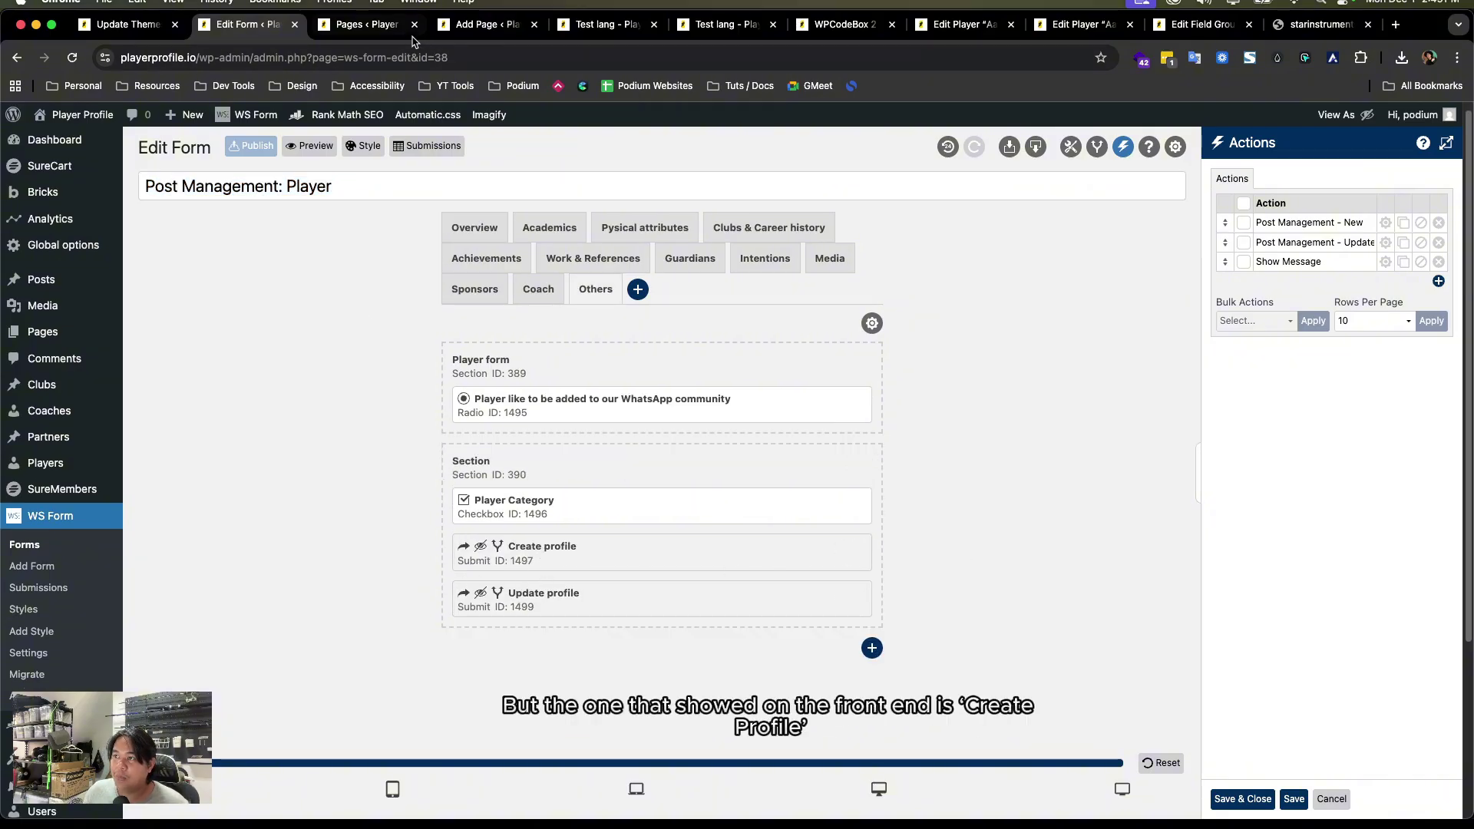
left_click(606, 25)
left_click(713, 26)
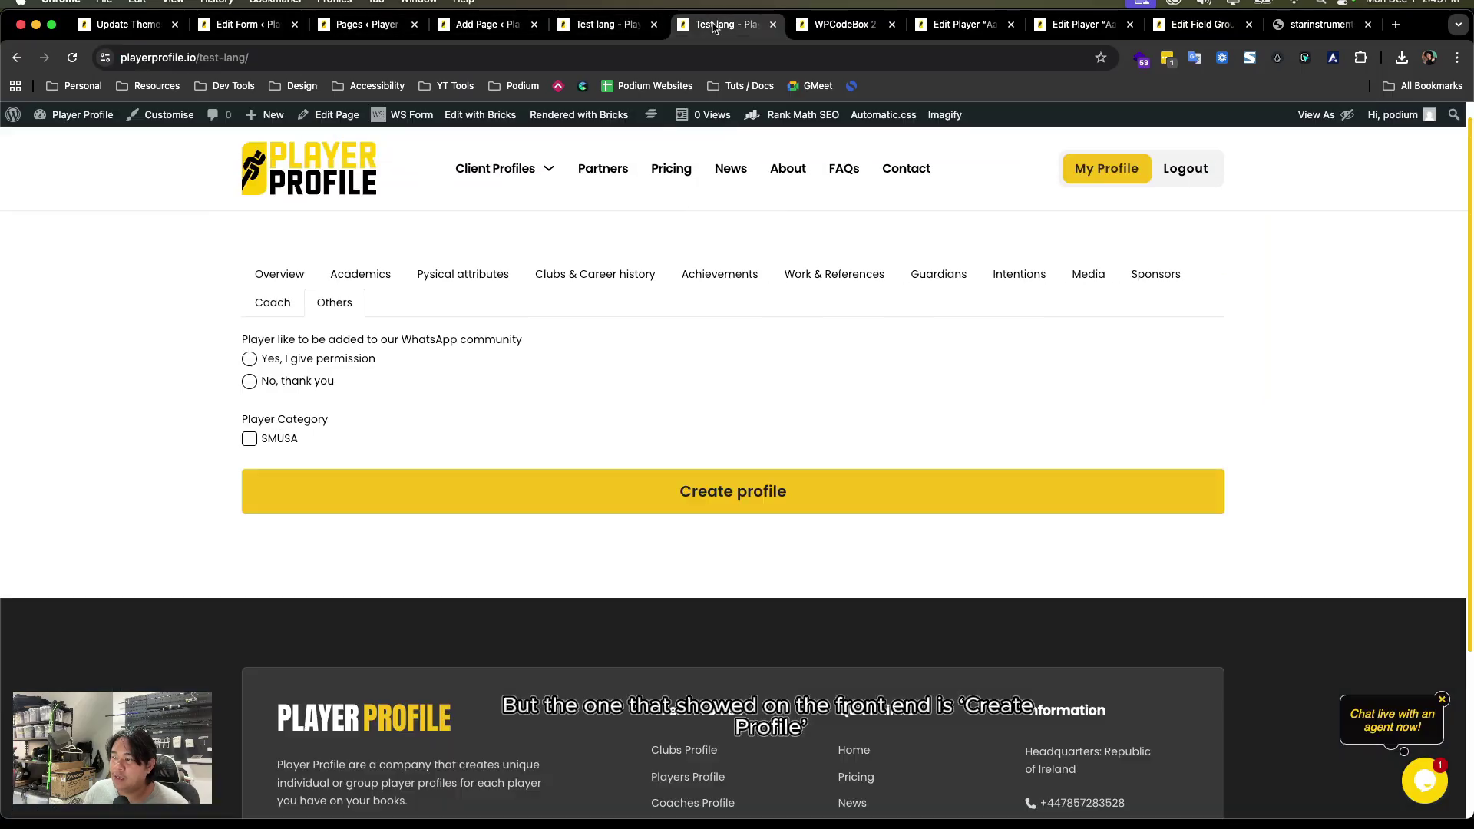
- Submit the player form with the SMUSA category to create the profile, and examine the submission message
left_click(726, 495)
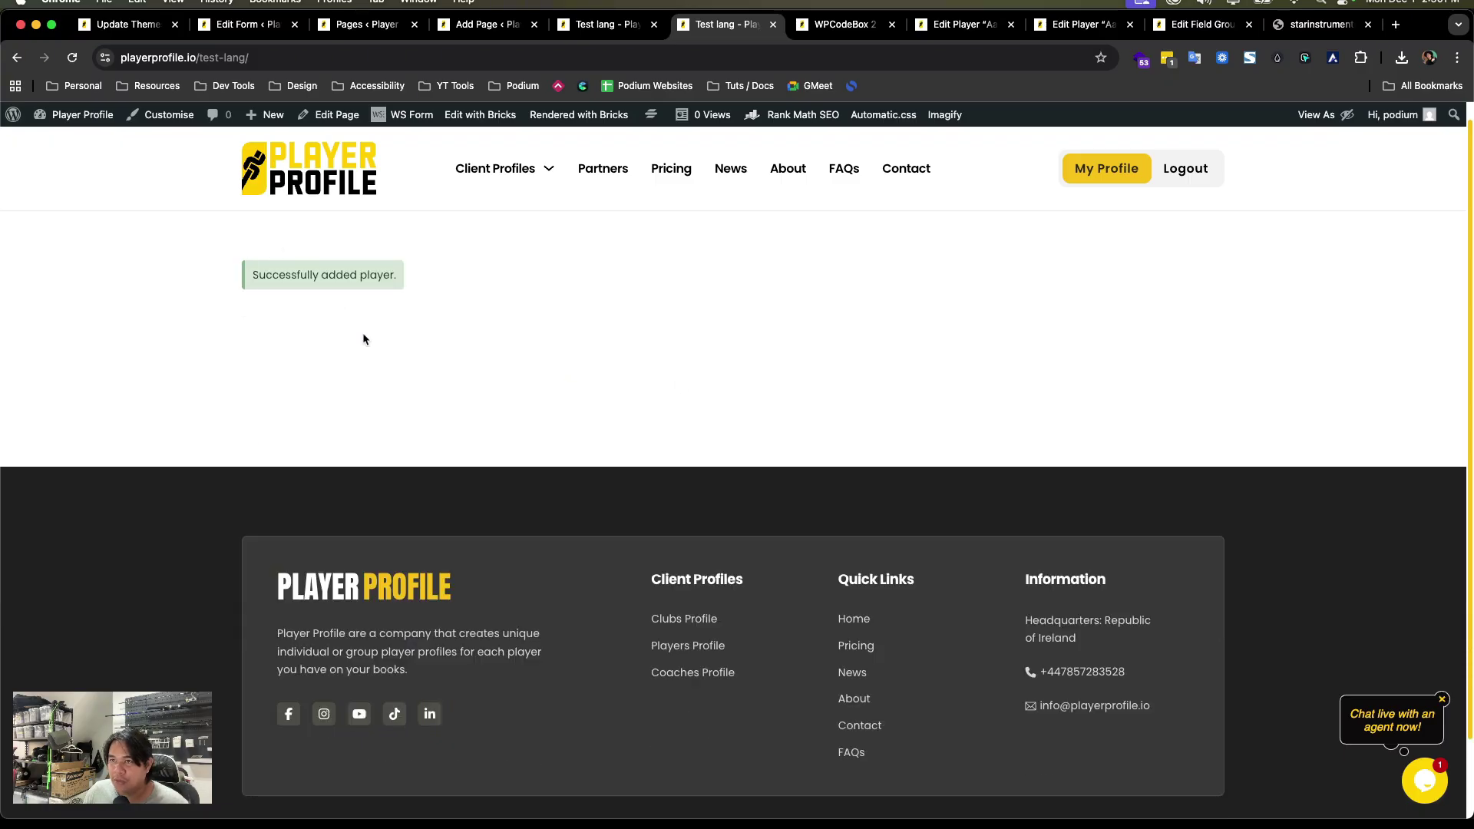
left_click_drag(235, 270, 396, 283)
left_click(533, 329)
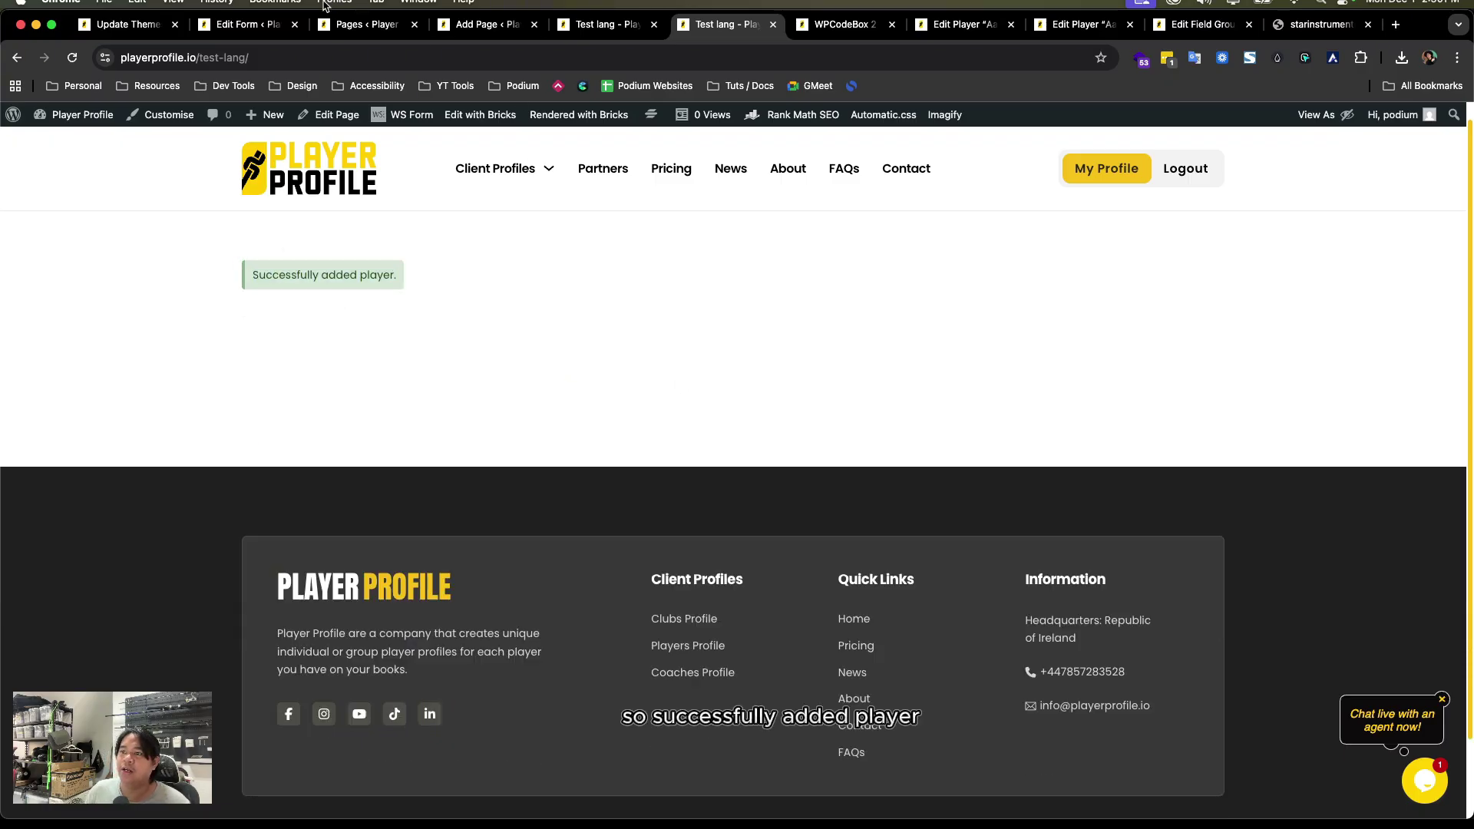
- Open the Players list in a new browser tab and sort it by date, newest first
left_click(125, 25)
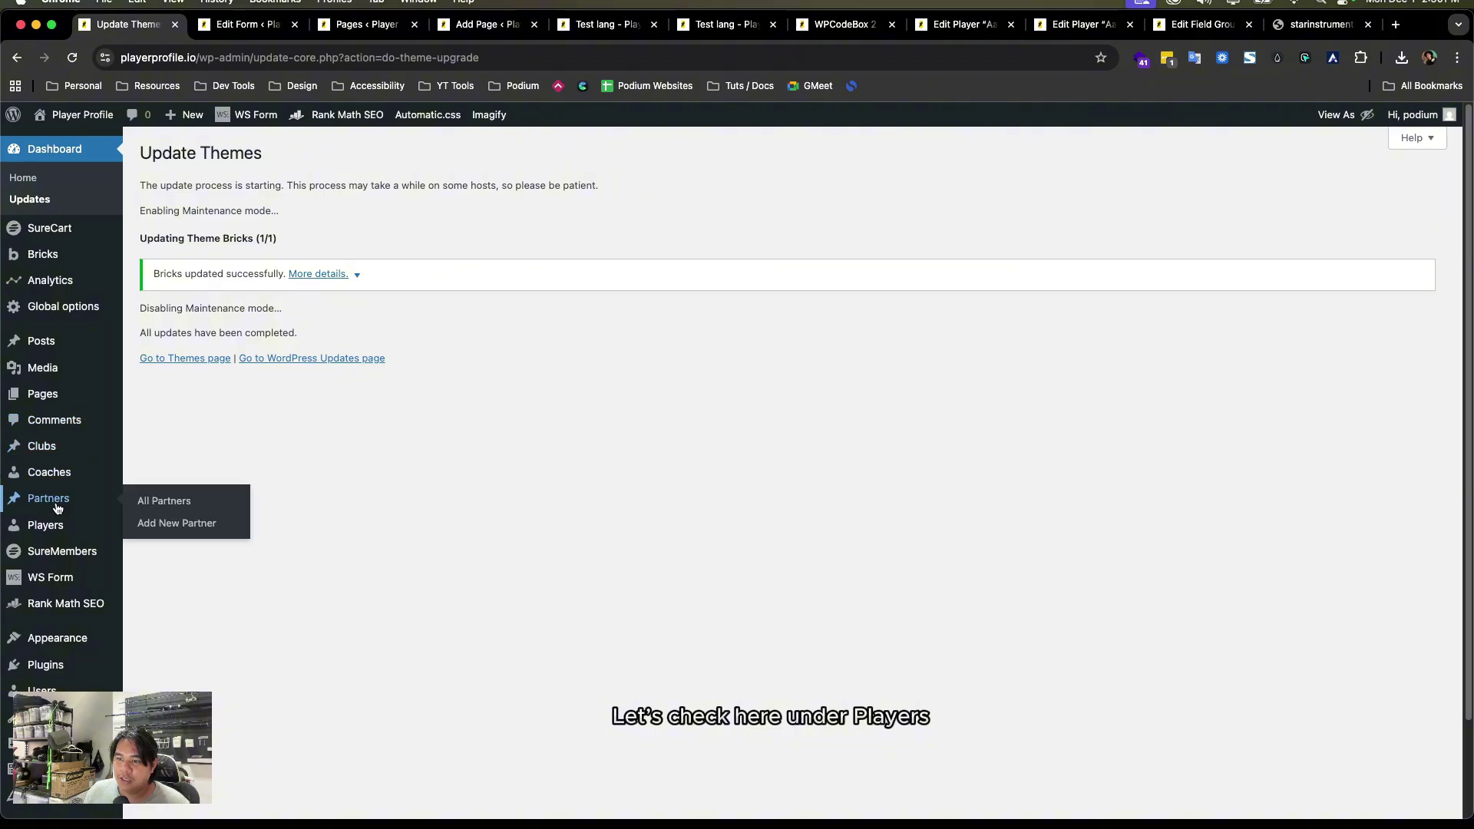
left_click(157, 523, "super")
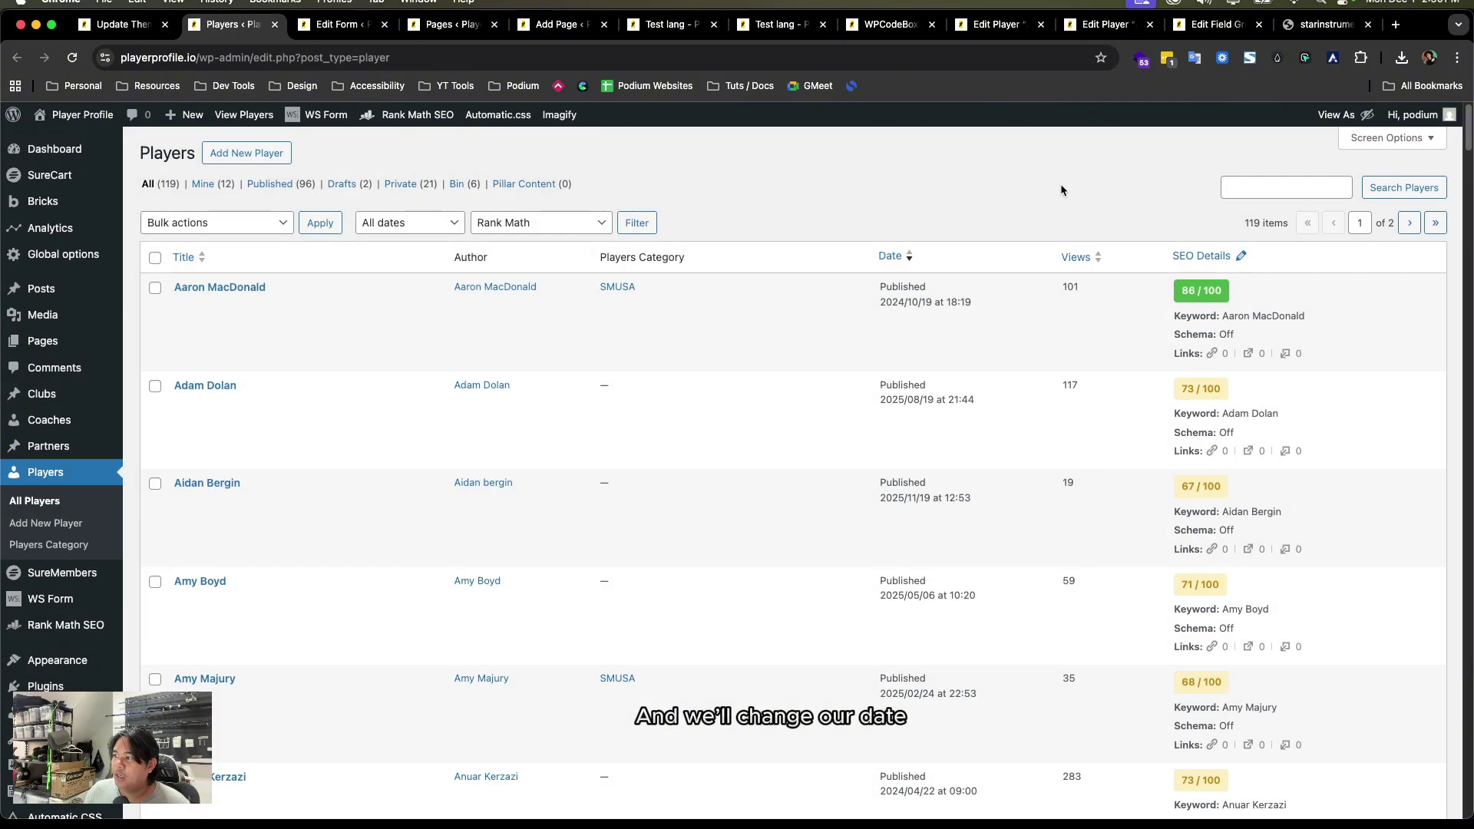
left_click(887, 255)
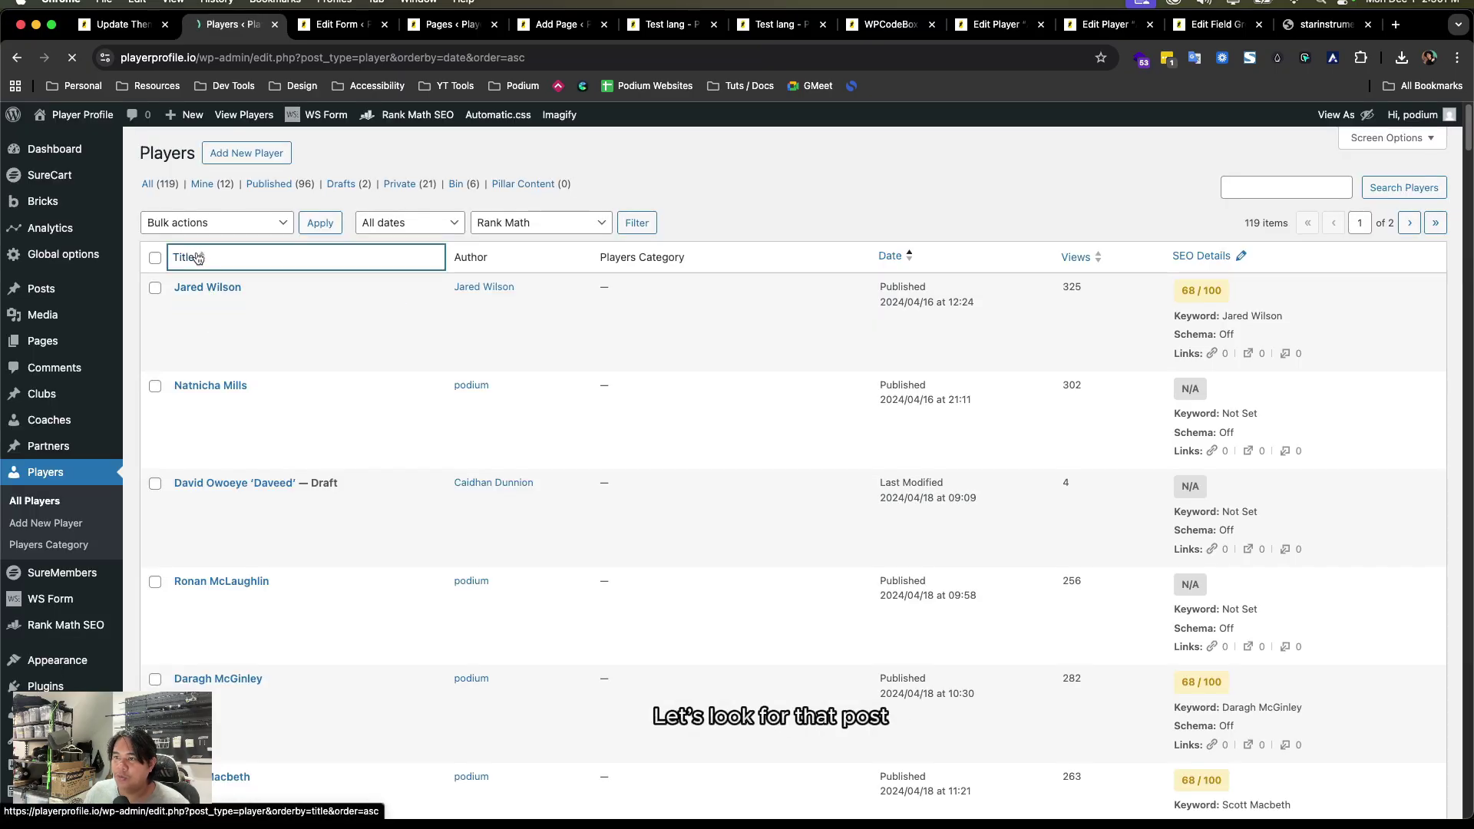
key("super+bracketleft")
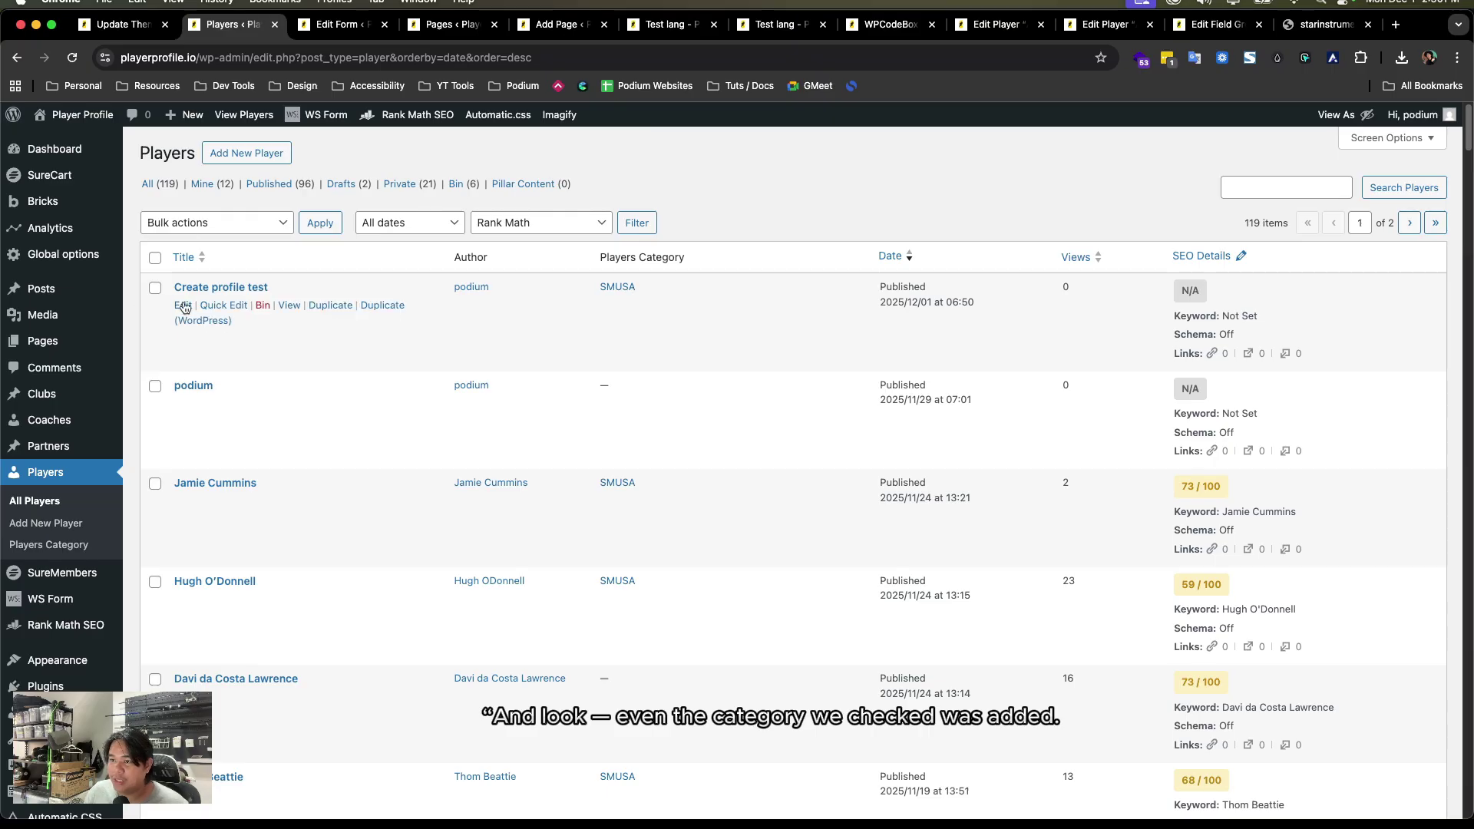
- Open the "Create profile test" player for editing and review its fields and category
left_click(184, 305)
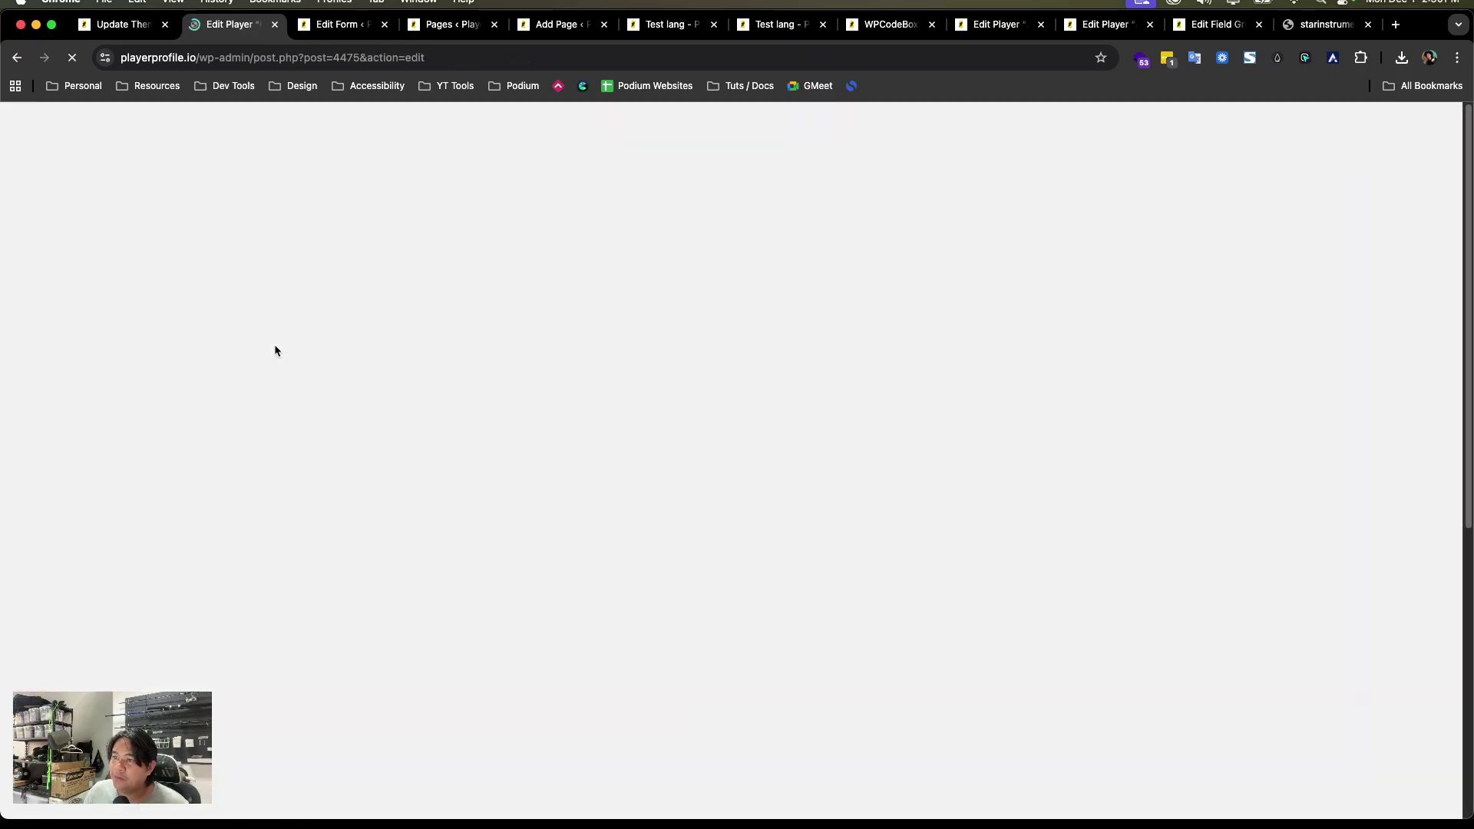
scroll(367, 473, "down", 1)
scroll(366, 473, "down", 15)
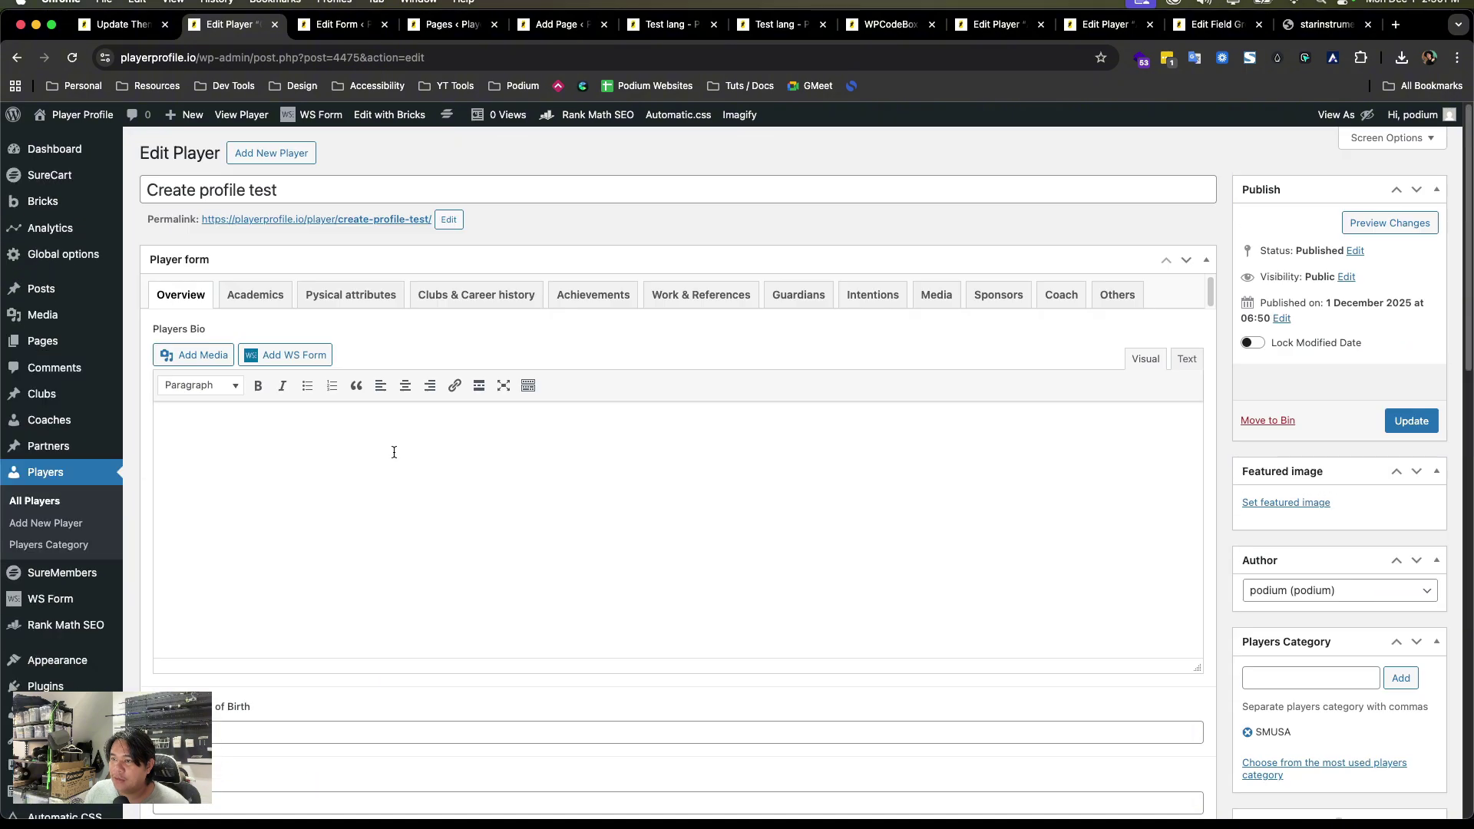
scroll(461, 458, "up", 15)
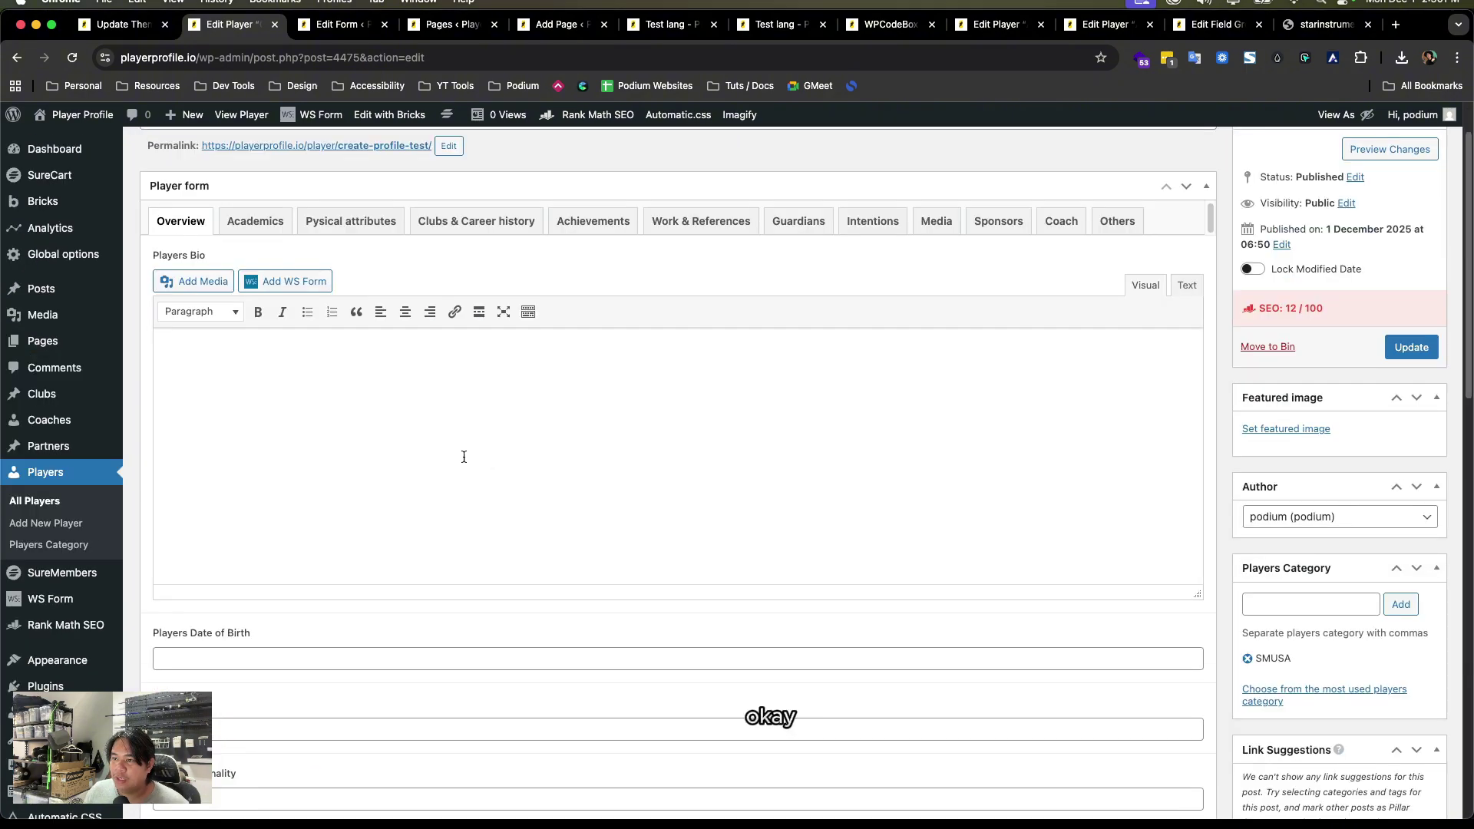
scroll(395, 435, "down", 10)
scroll(398, 434, "down", 5)
scroll(399, 435, "up", 15)
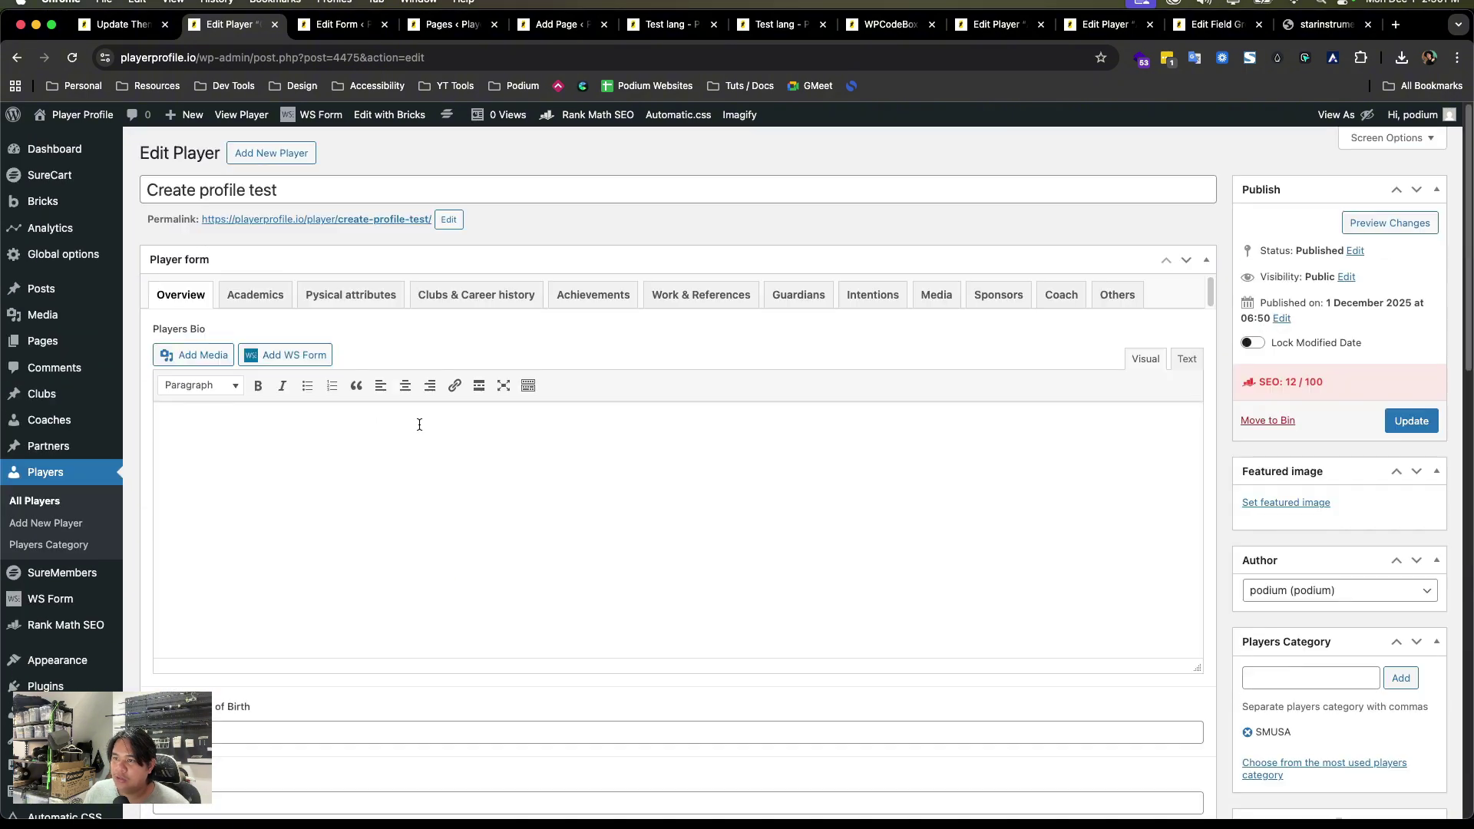
- Open the player's permalink in a new browser tab and examine the public profile page
left_click(387, 221, "super")
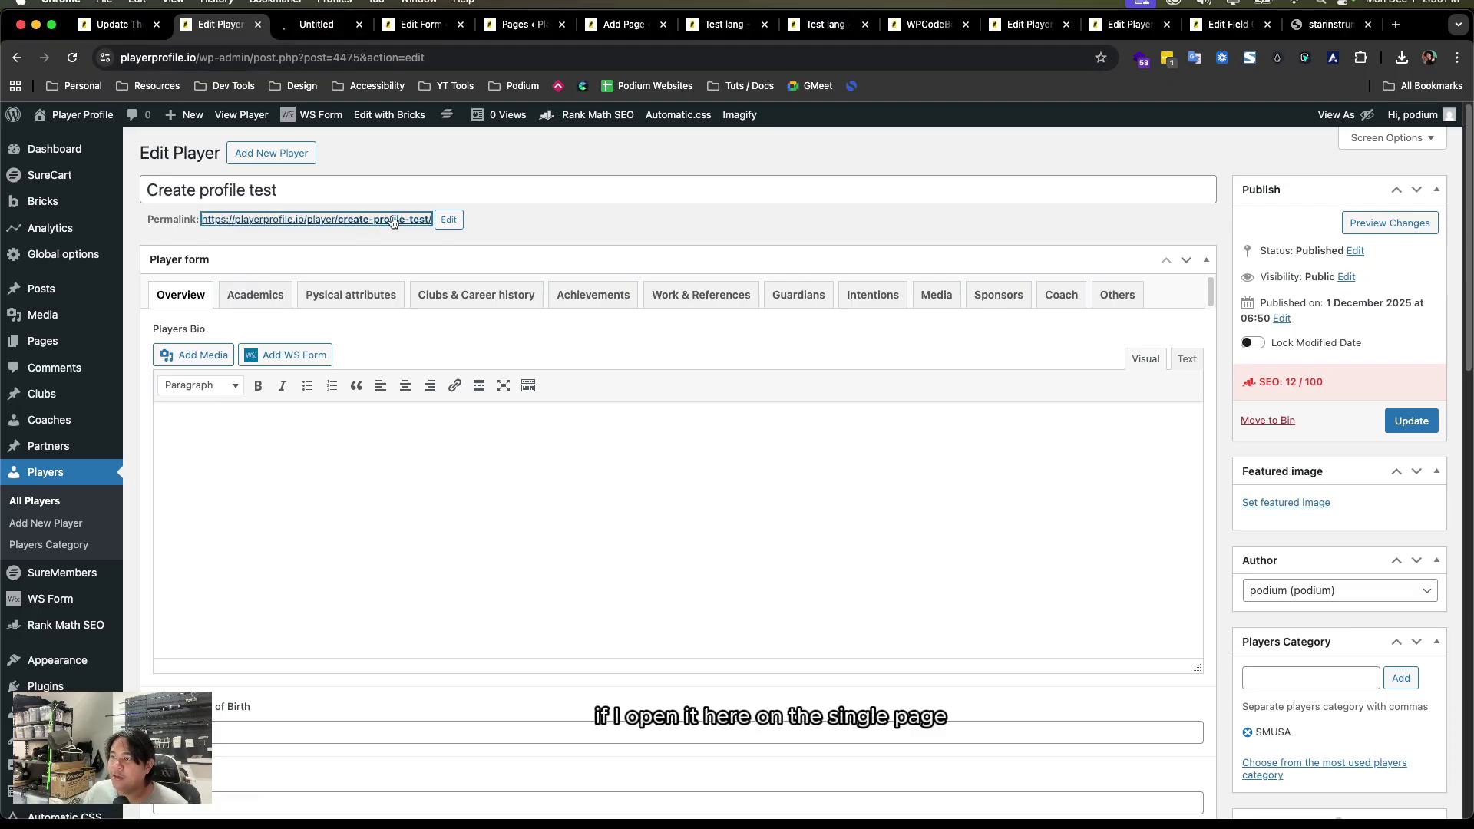
left_click(323, 23)
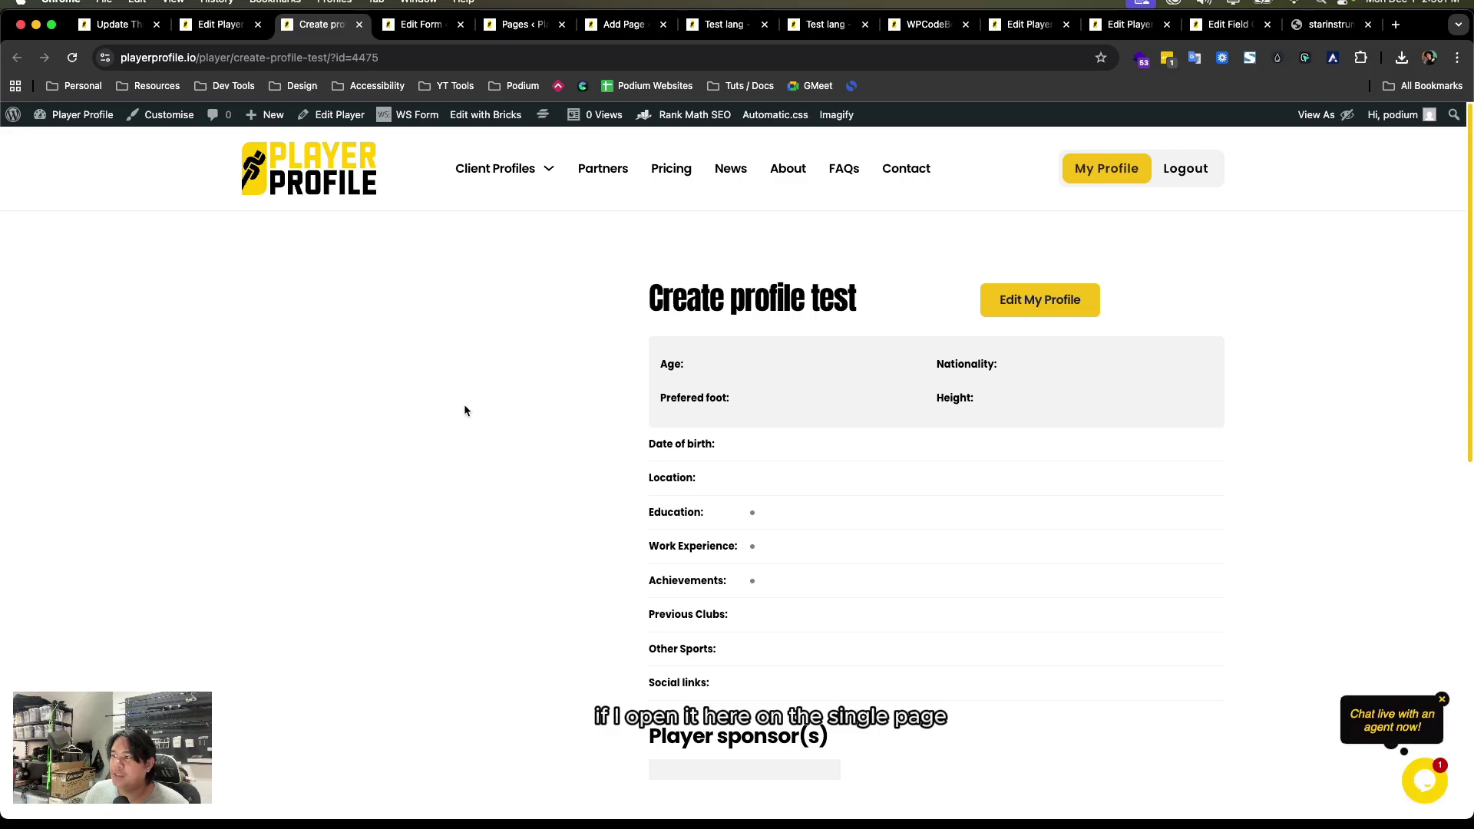
left_click_drag(882, 301, 476, 286)
left_click(483, 262)
scroll(935, 491, "down", 3)
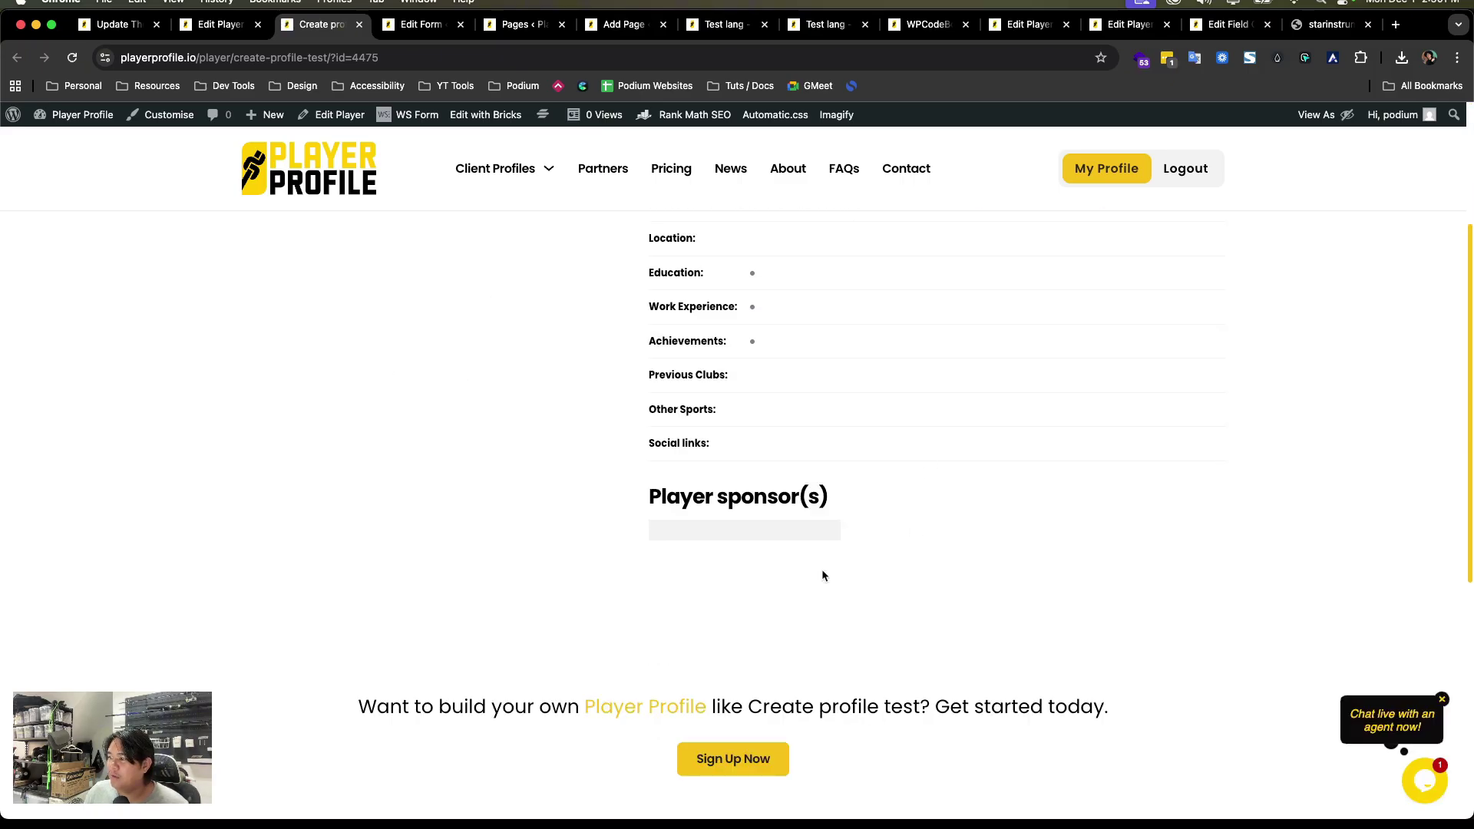
scroll(827, 563, "up", 4)
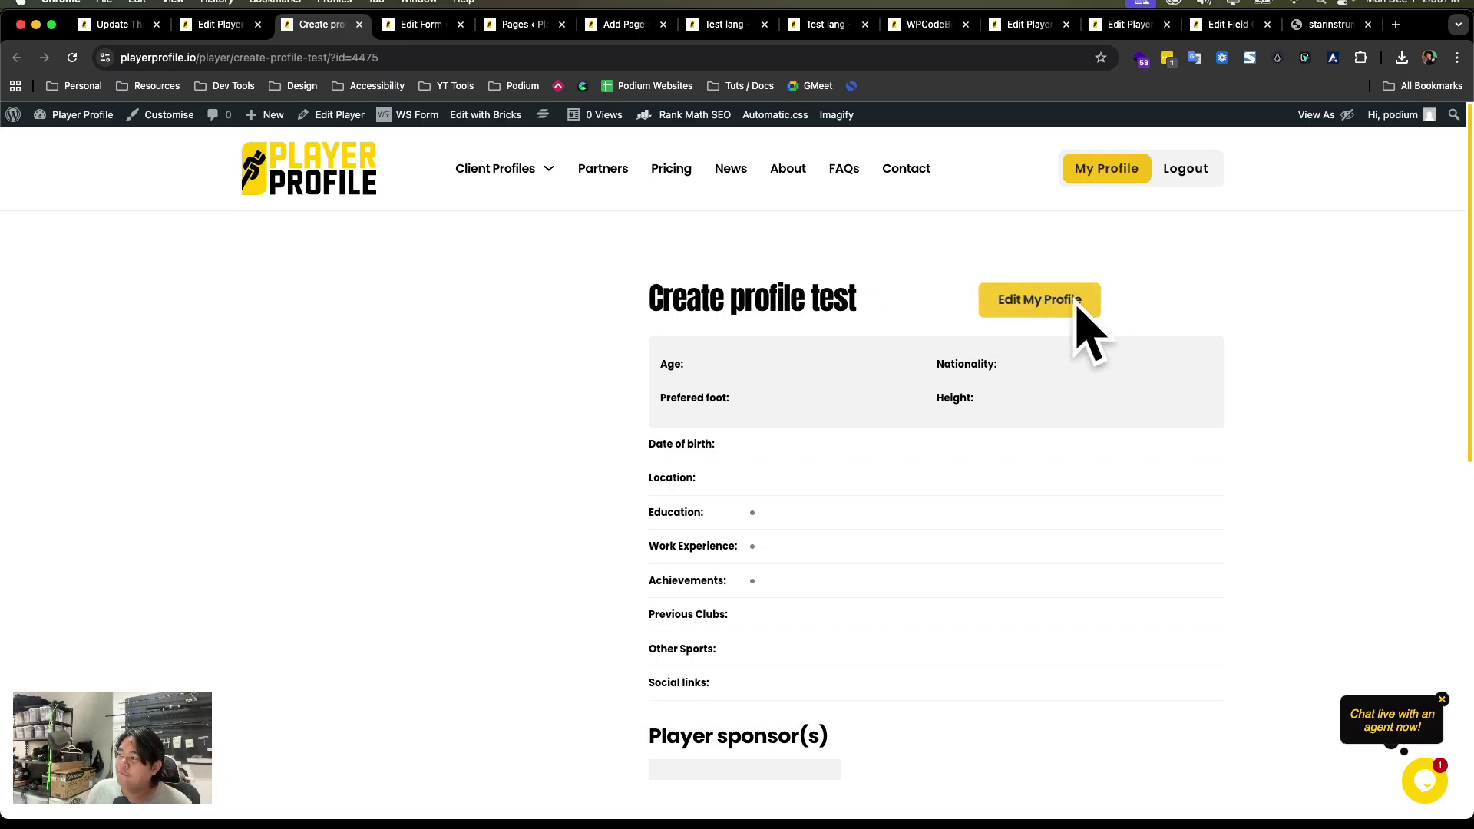
left_click_drag(835, 298, 895, 296)
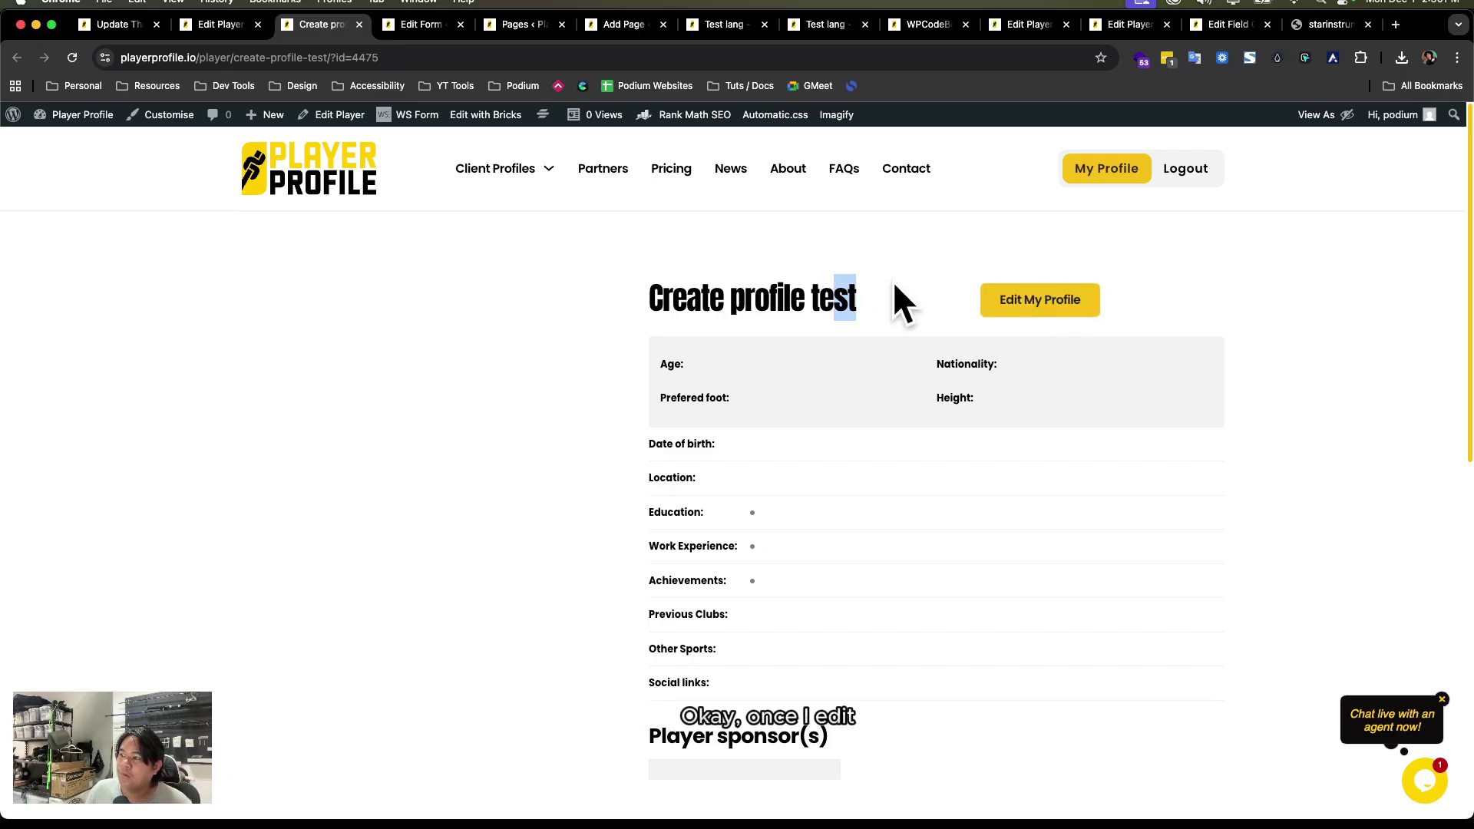
- Open the profile's edit form and change the complete name to "Update profile test"
left_click(1018, 301)
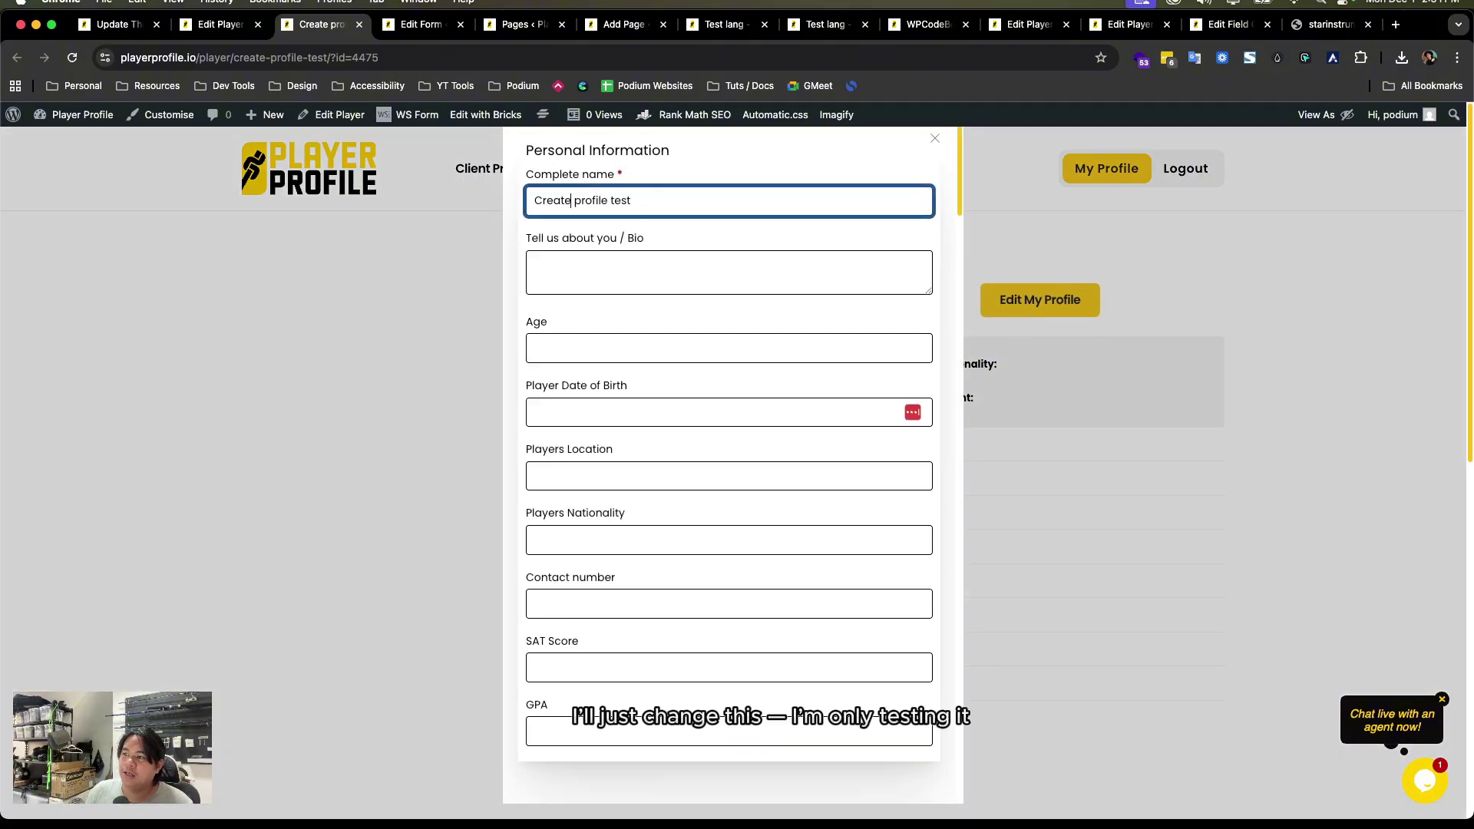
key("shift+Left")
key("shift+Left")
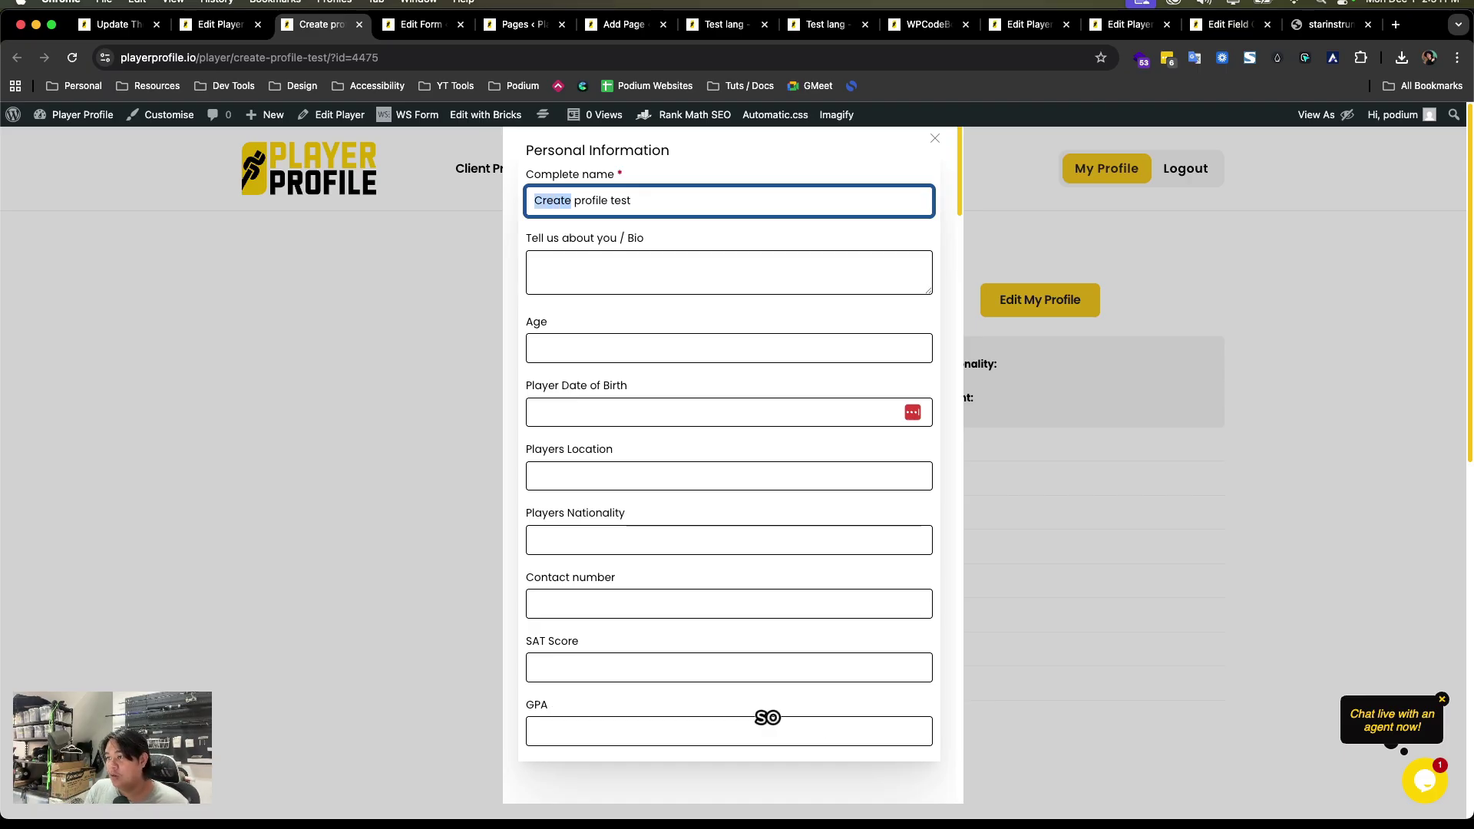
type("Upda")
key("Tab")
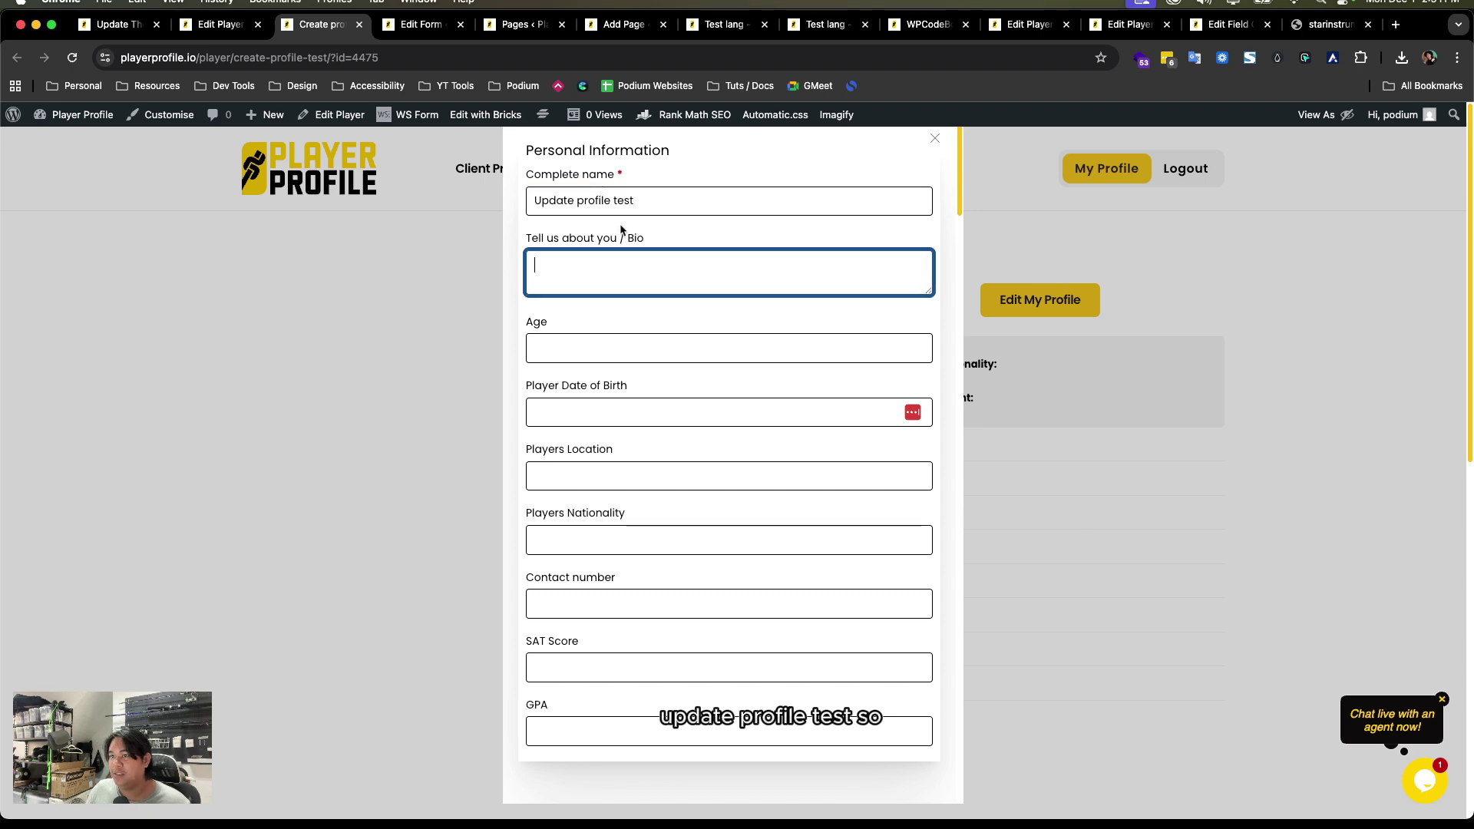
- Open the Players list in the Update Themes browser tab and search it for "create profile test"
left_click(127, 31)
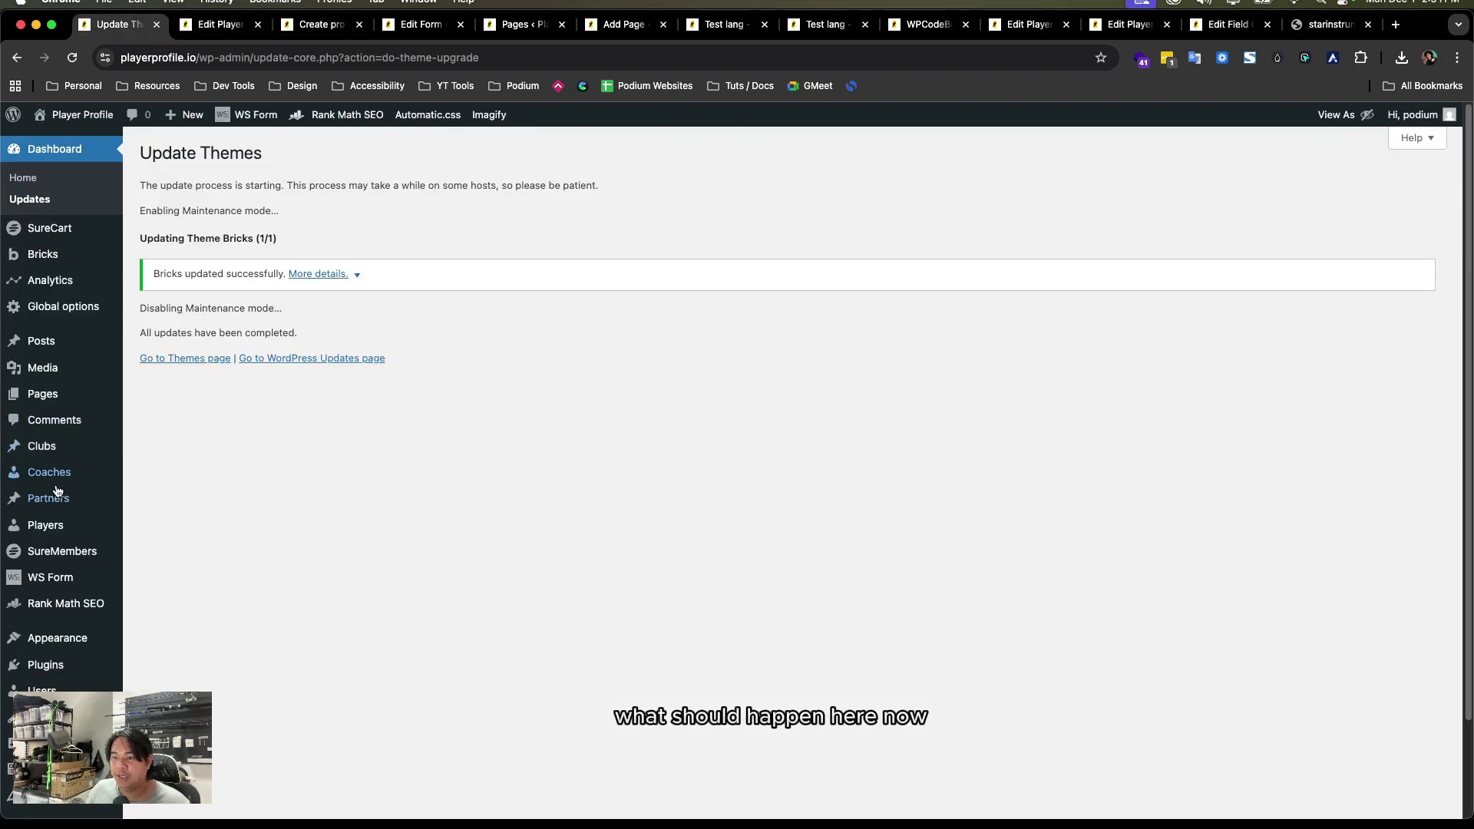
left_click(54, 522)
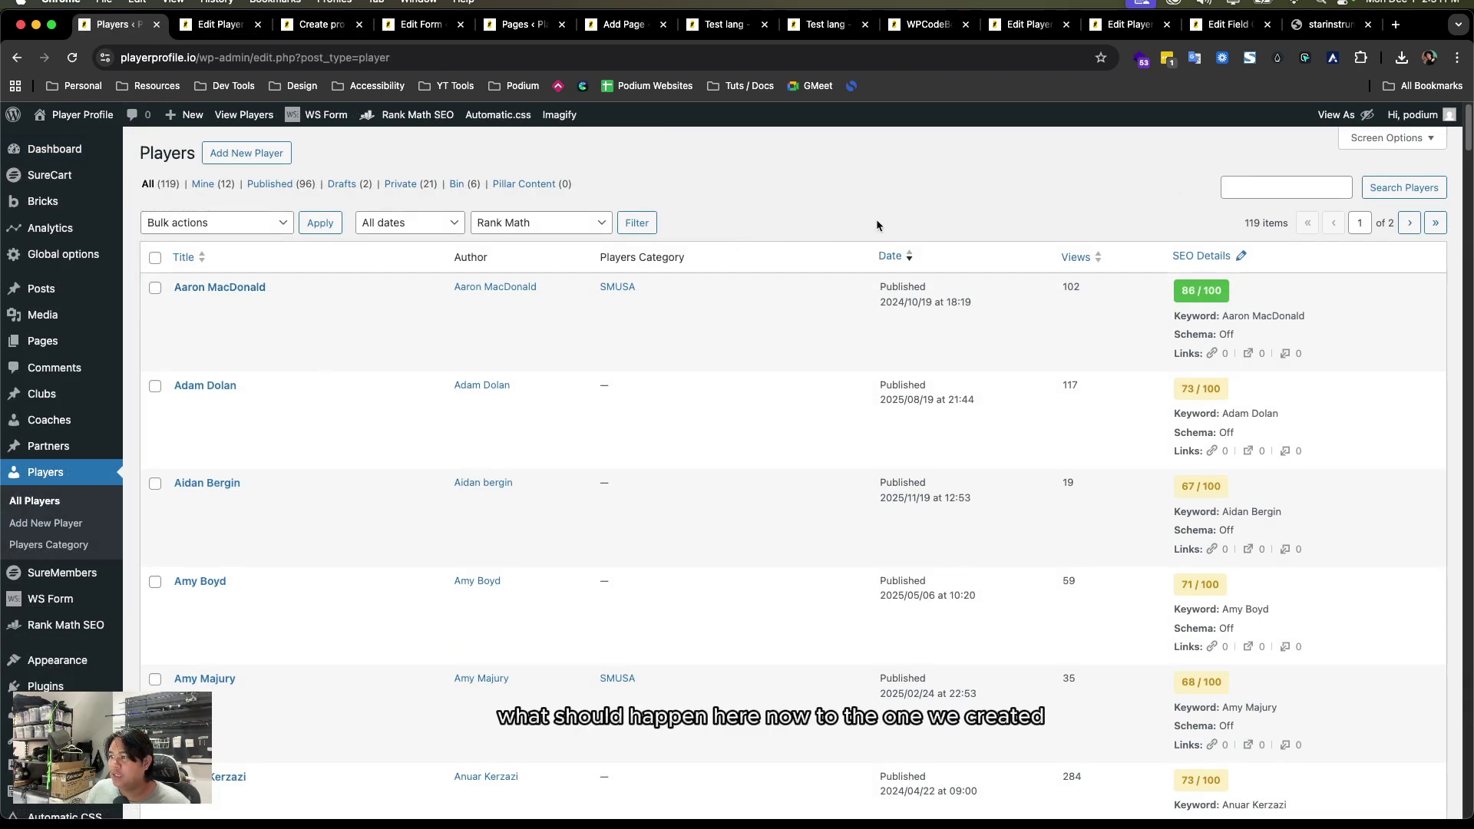
left_click(1285, 187)
type("create pr")
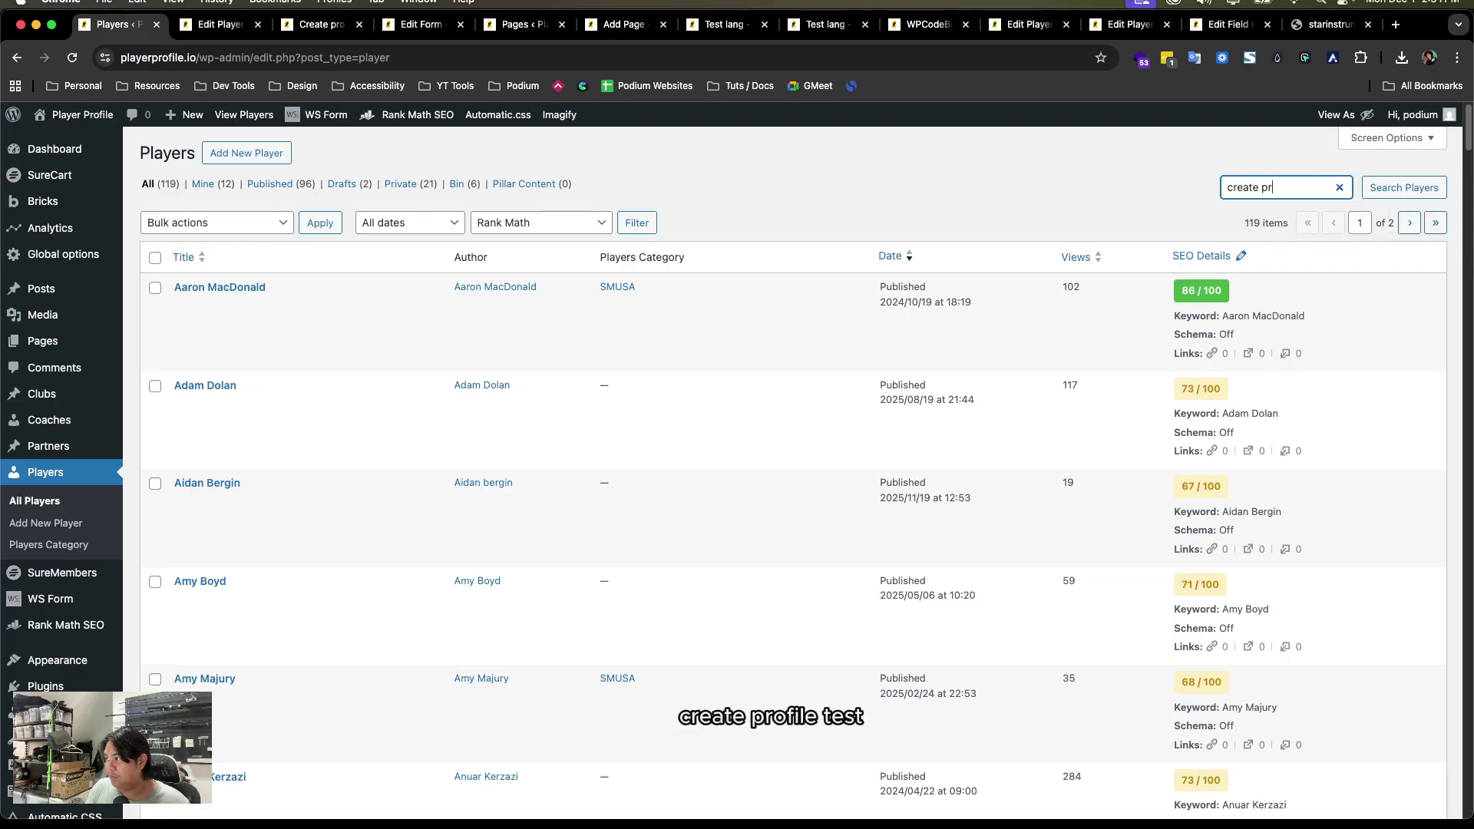
type("ofile test")
key("Return")
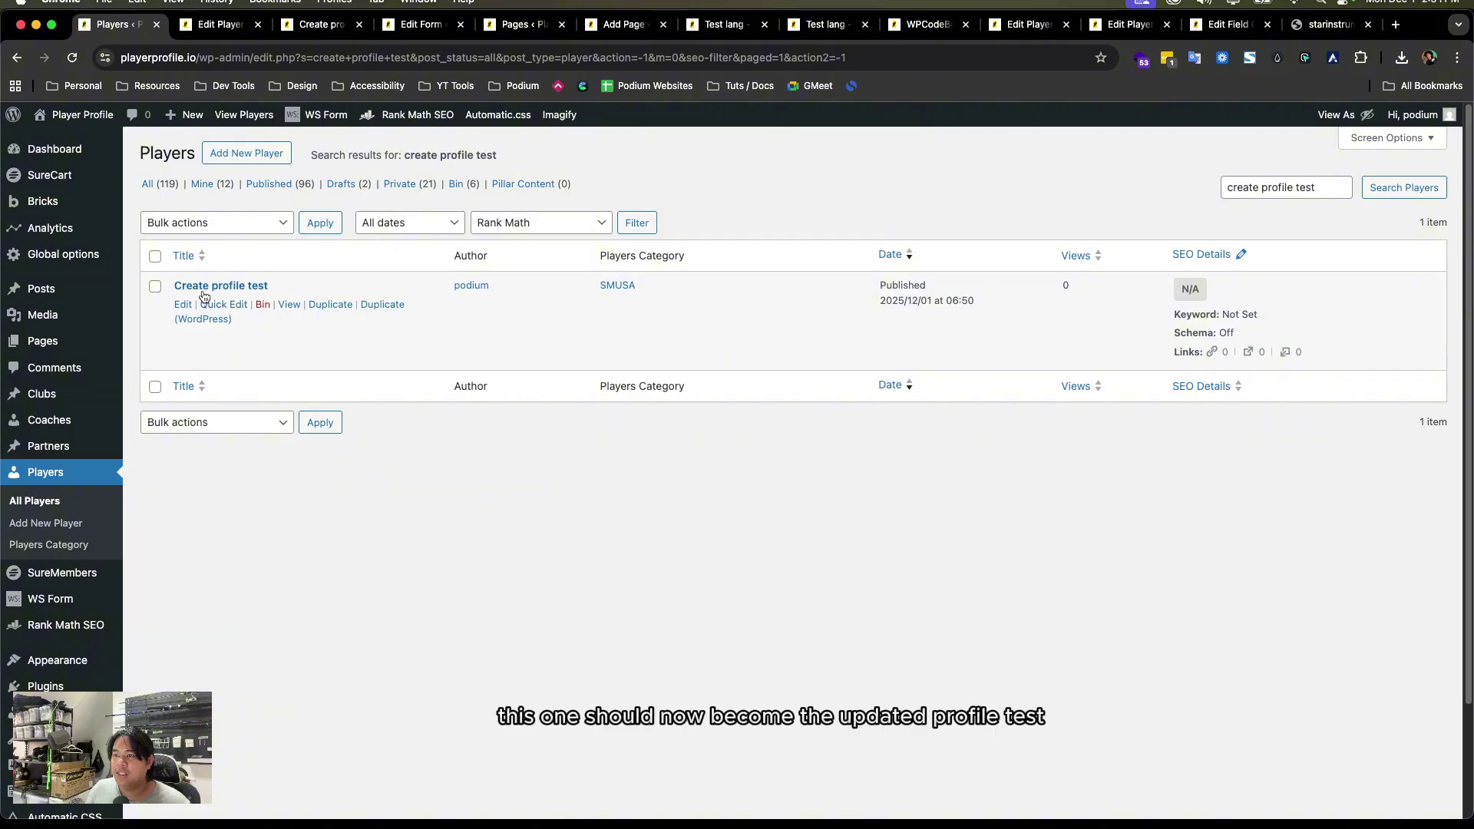
- Create a new Bricks template titled "Test update player form"
left_click(220, 23)
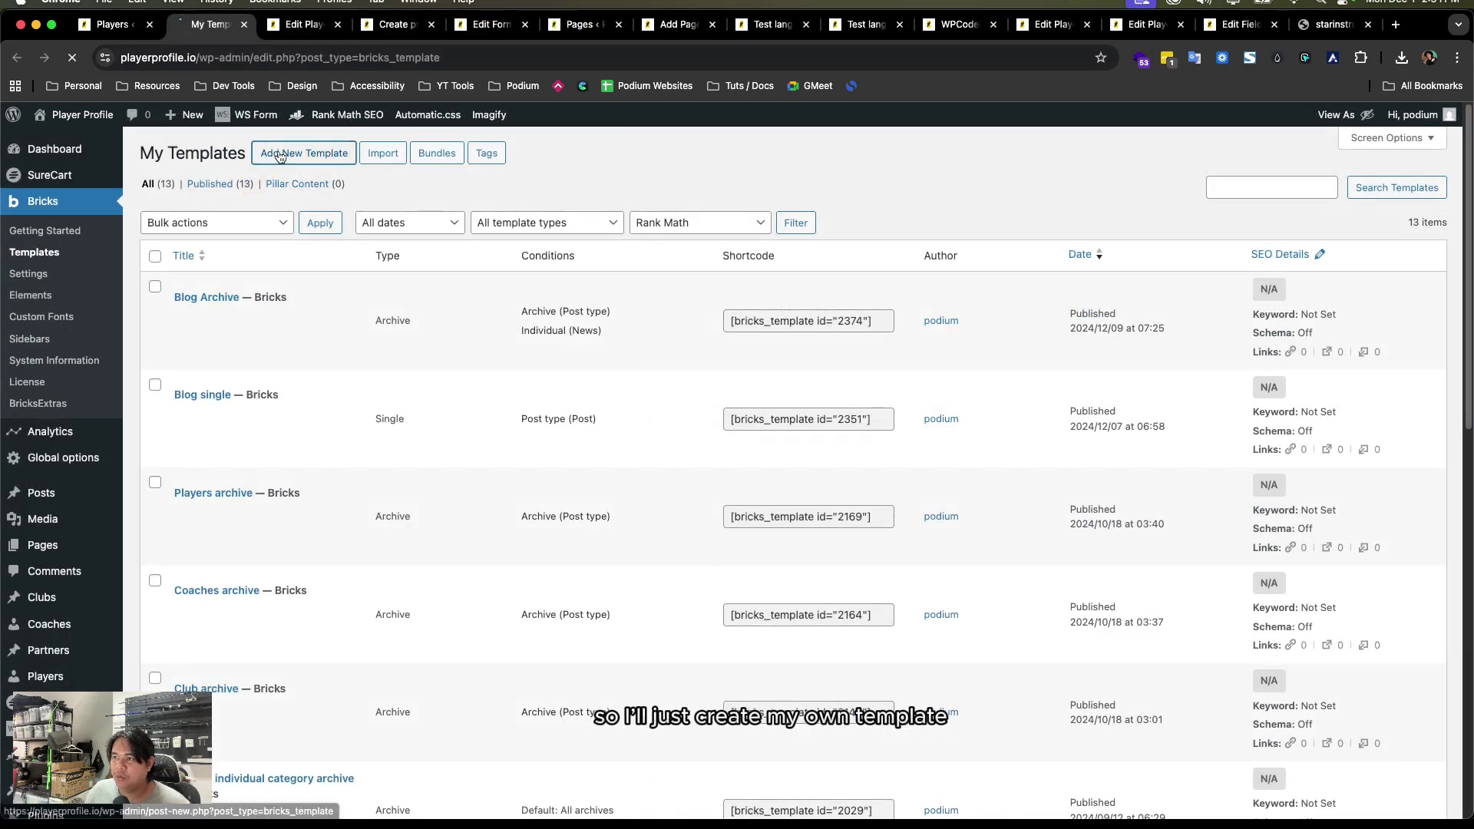
left_click(304, 153)
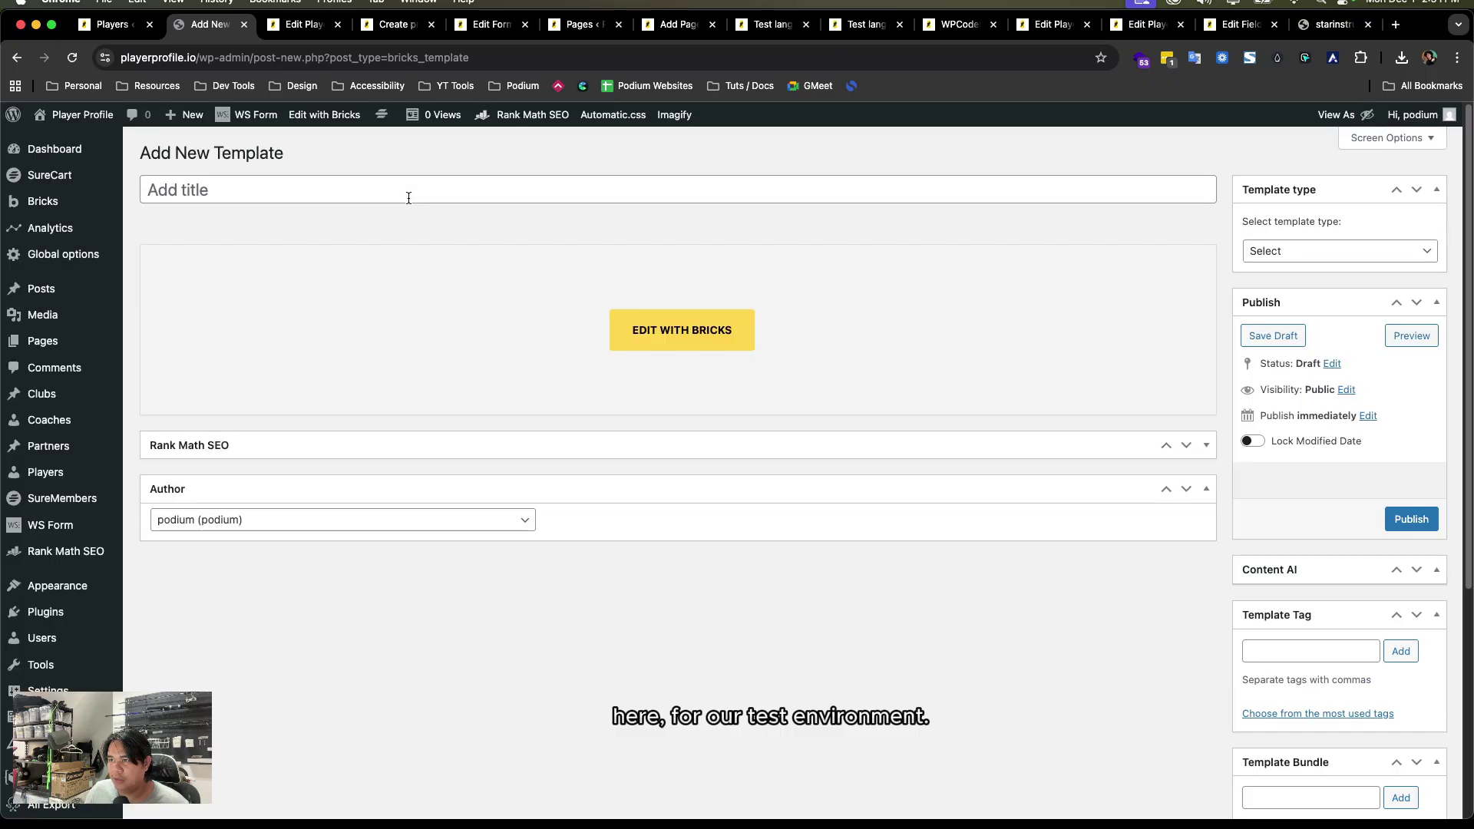
left_click(402, 188)
type("Test ")
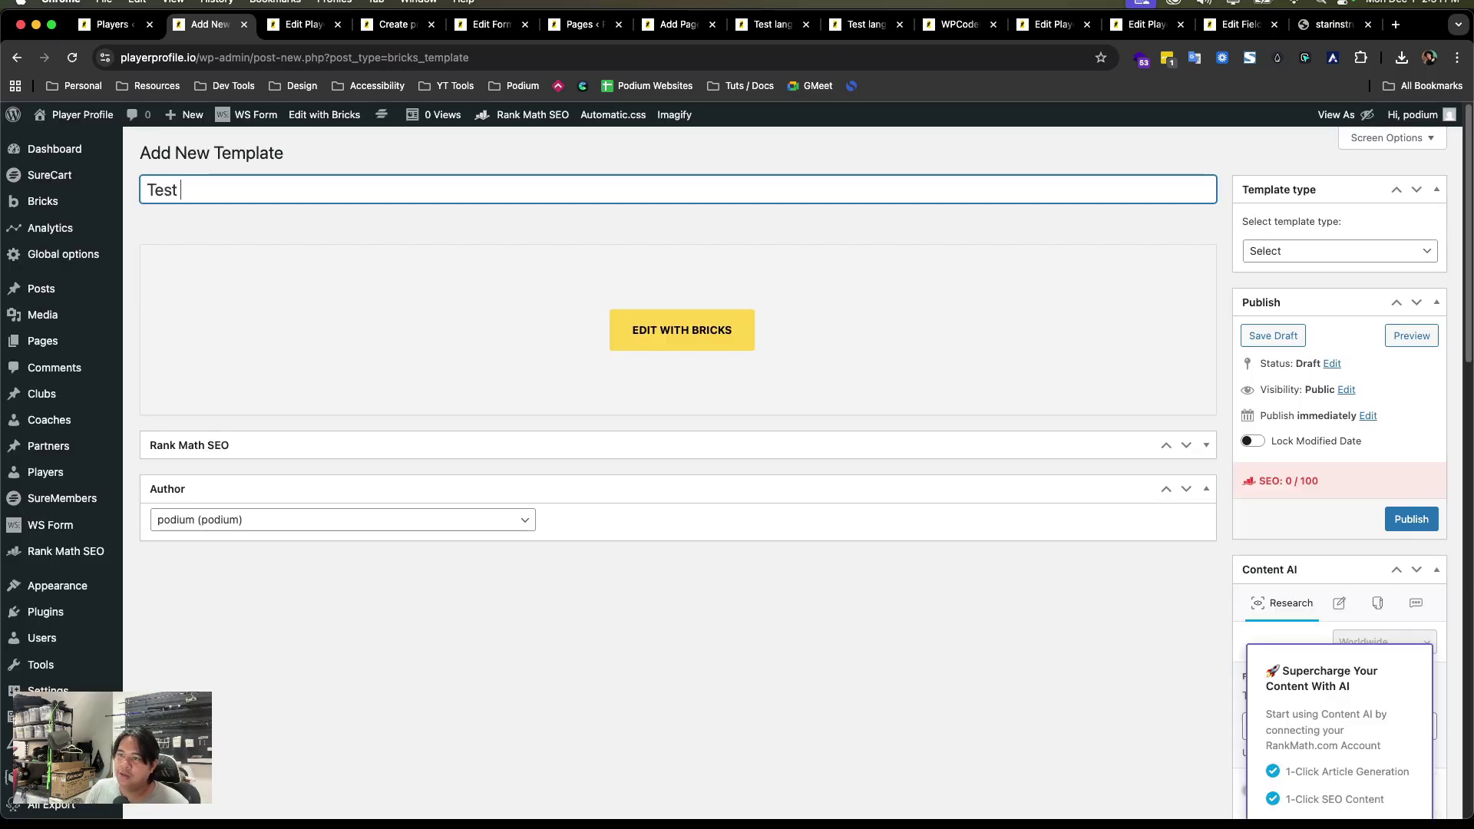
type("update player form")
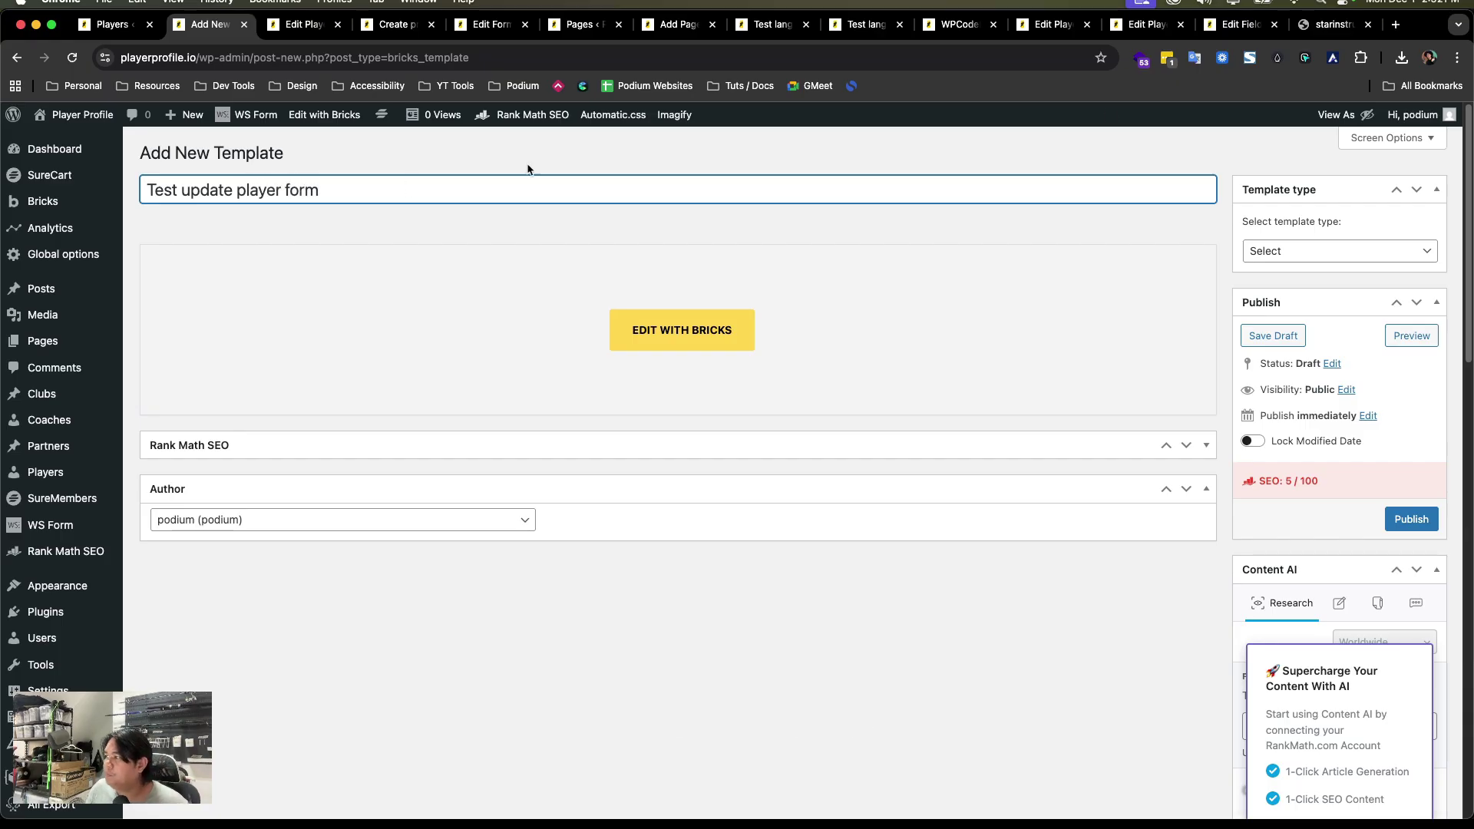
- Choose the template type, publish the template and open it for editing in the Bricks builder
left_click(1305, 251)
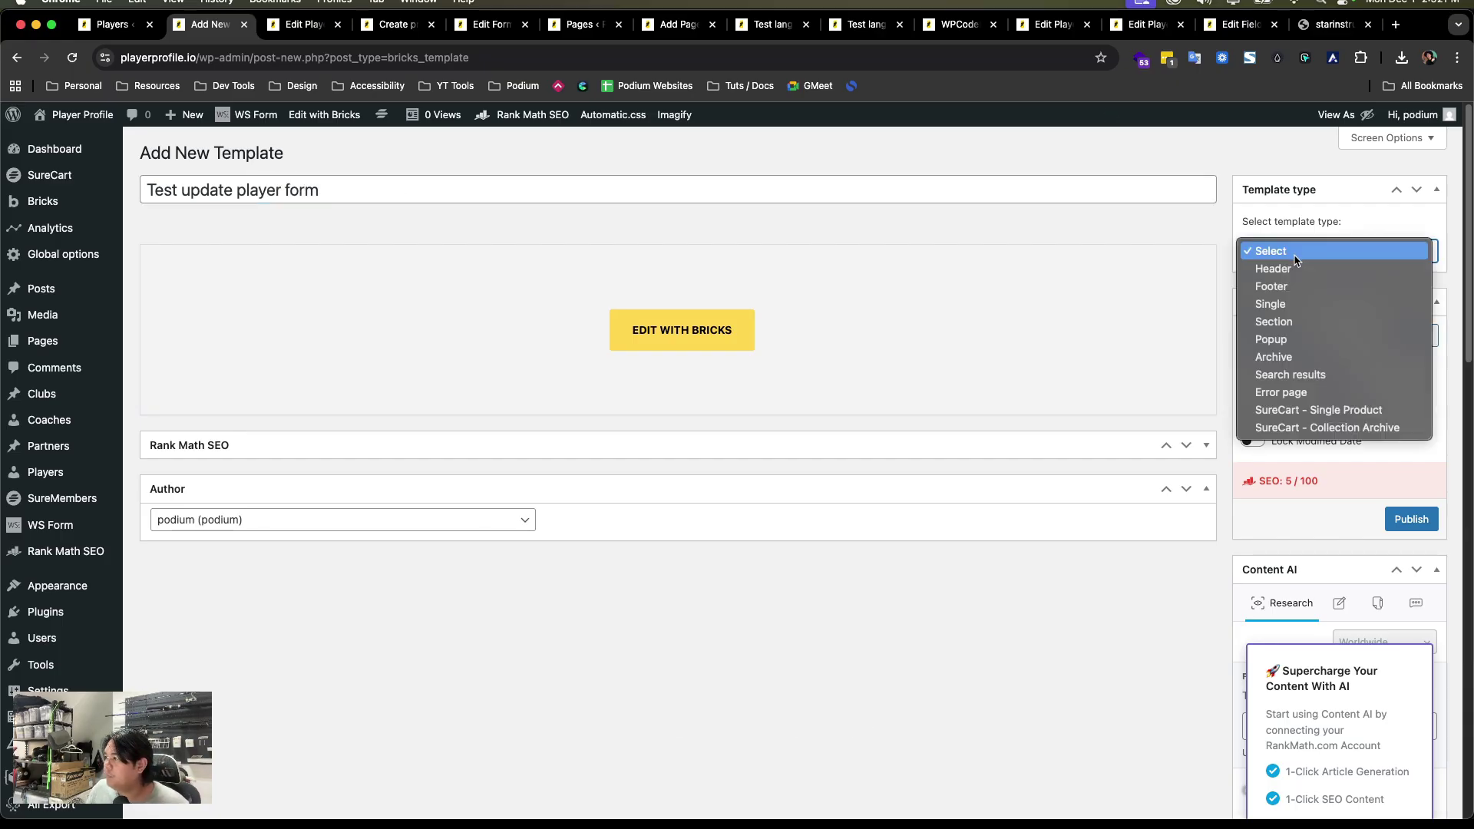
key("Escape")
key("s")
left_click(1411, 519)
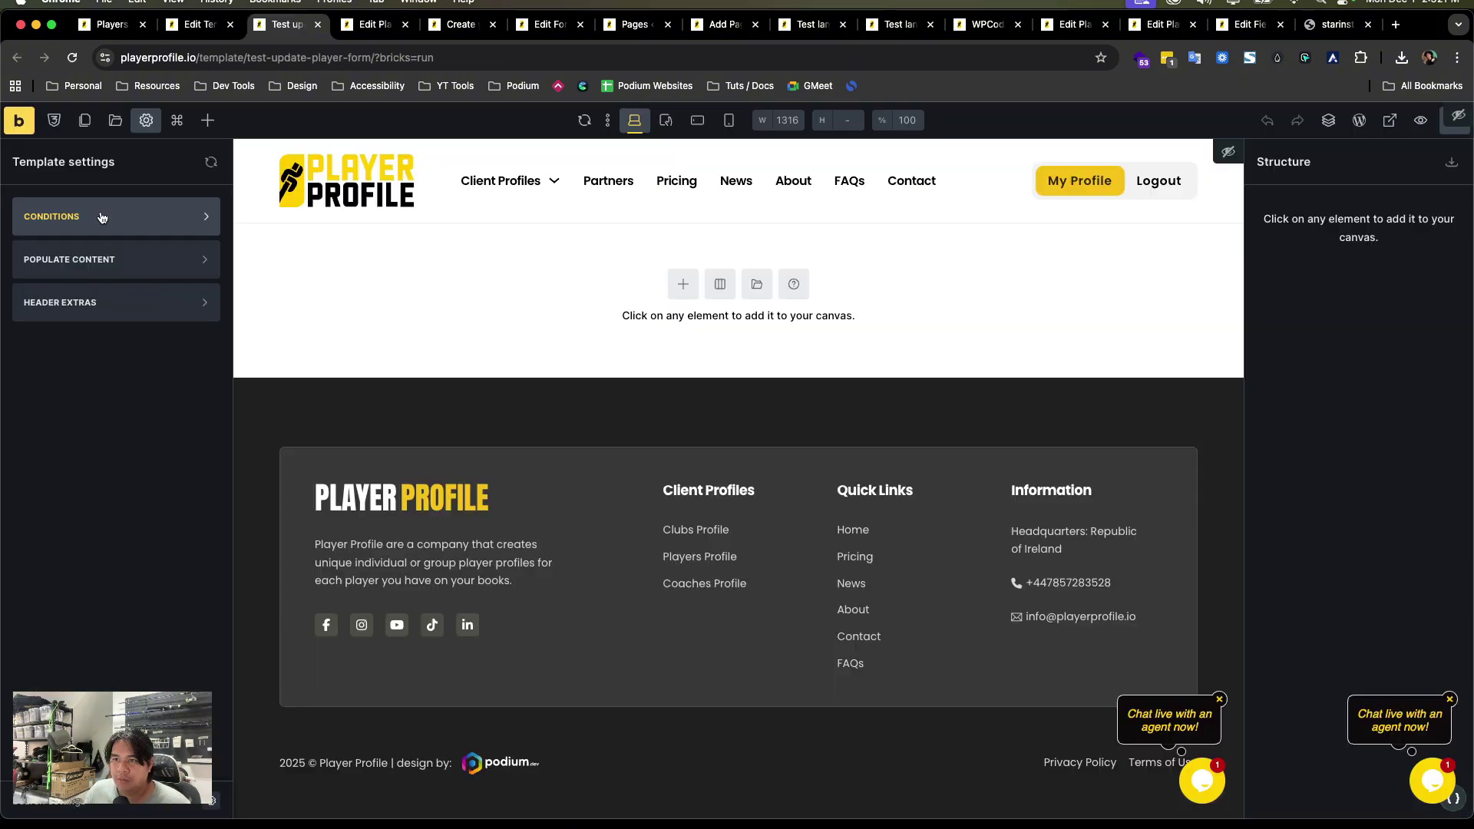
- Add a template condition of type Individual limited to the "Create profile test (Player)" post and save the template
left_click(101, 215)
left_click(77, 301)
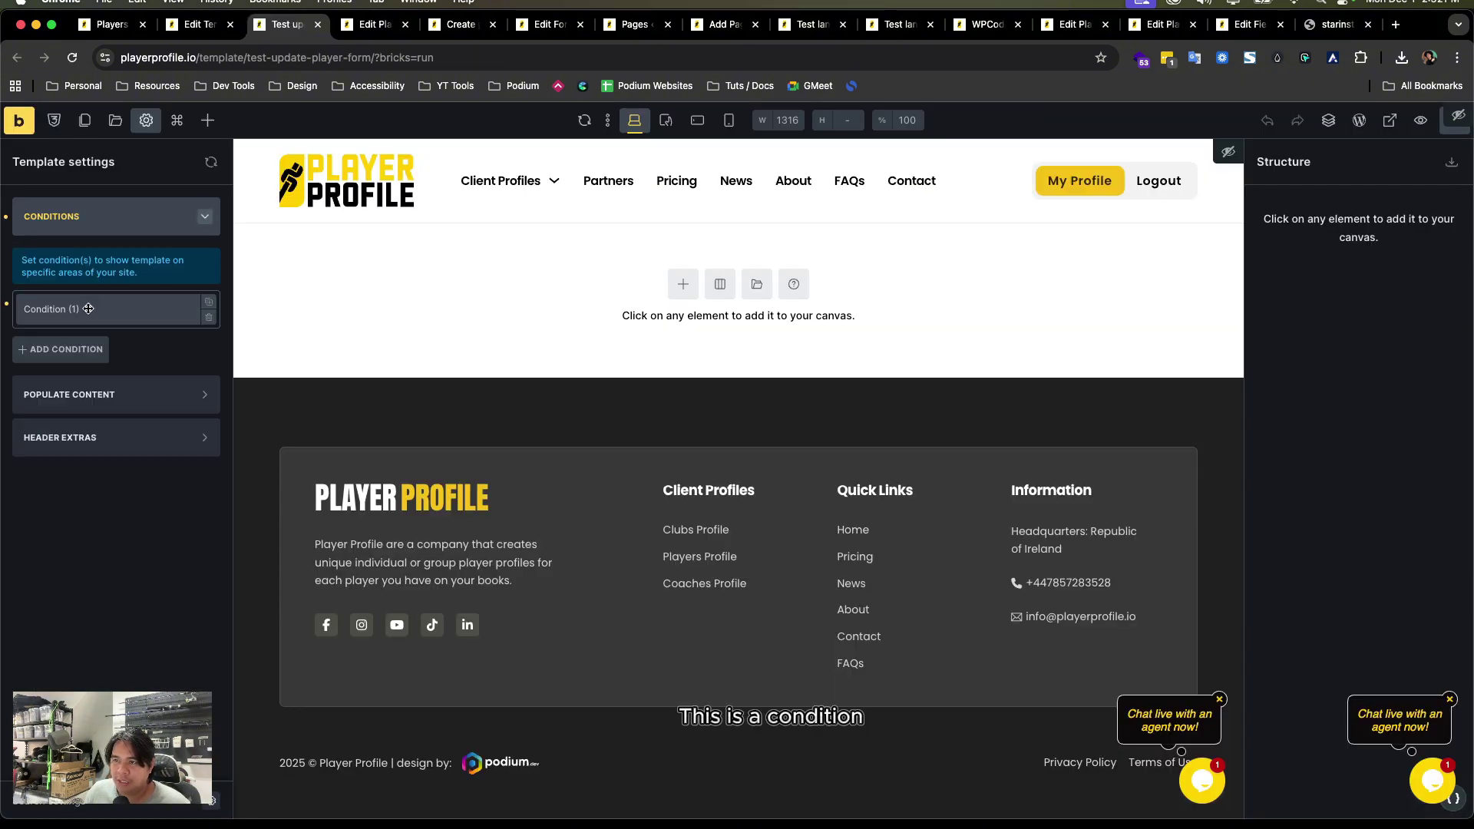
left_click(180, 341)
left_click(99, 405)
left_click(99, 406)
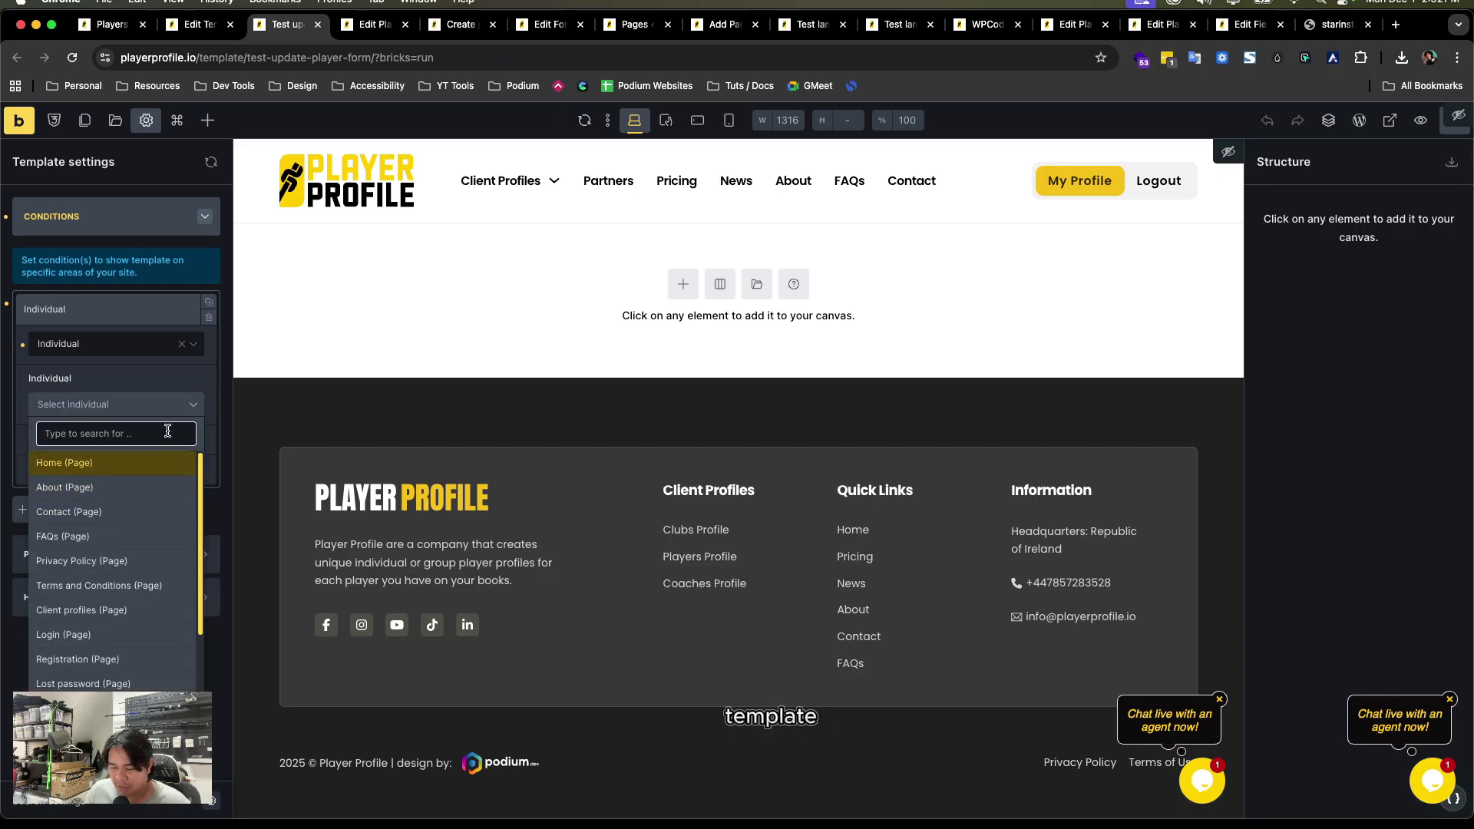
type("create")
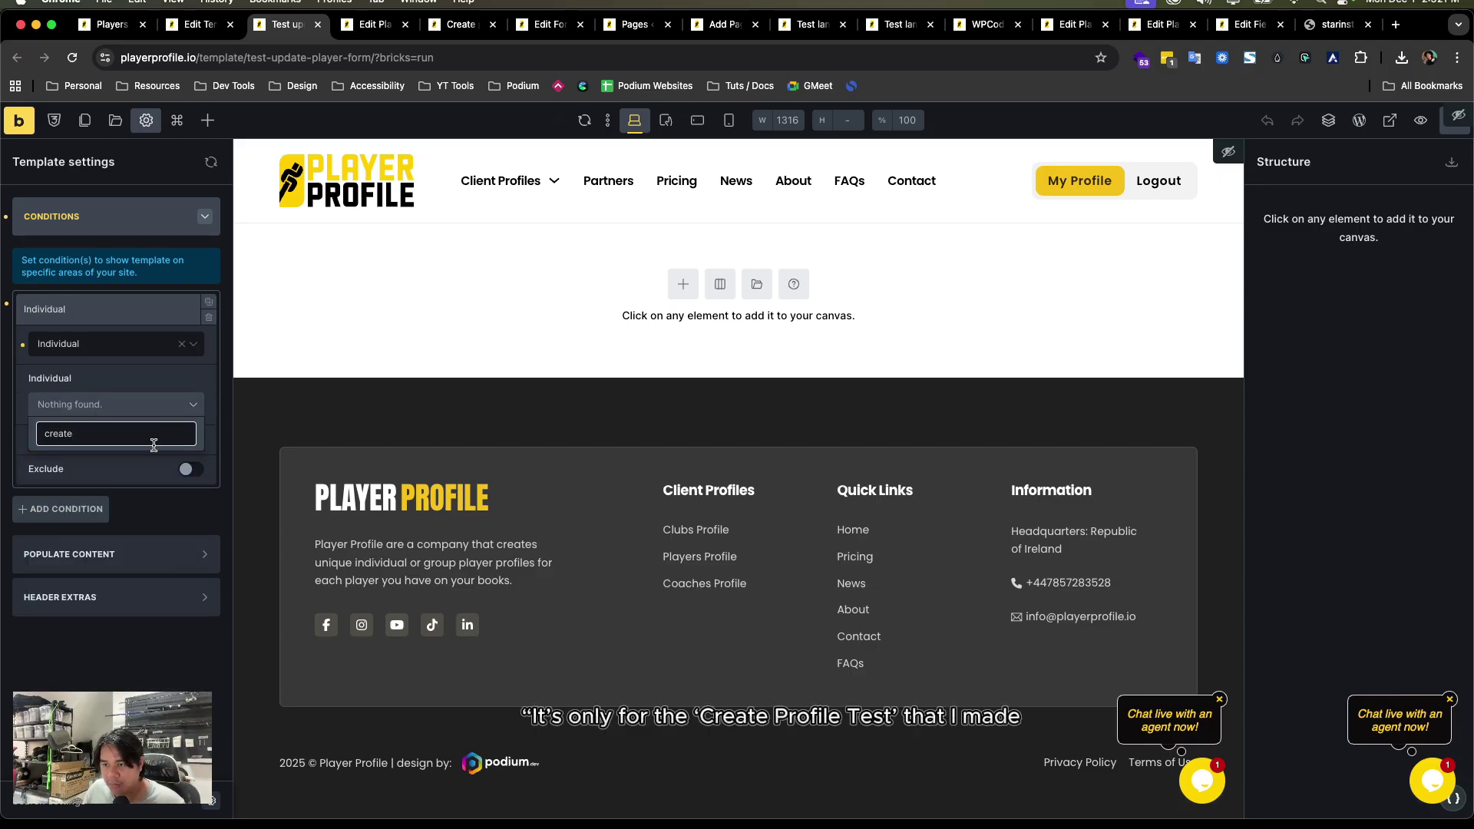
left_click(128, 454)
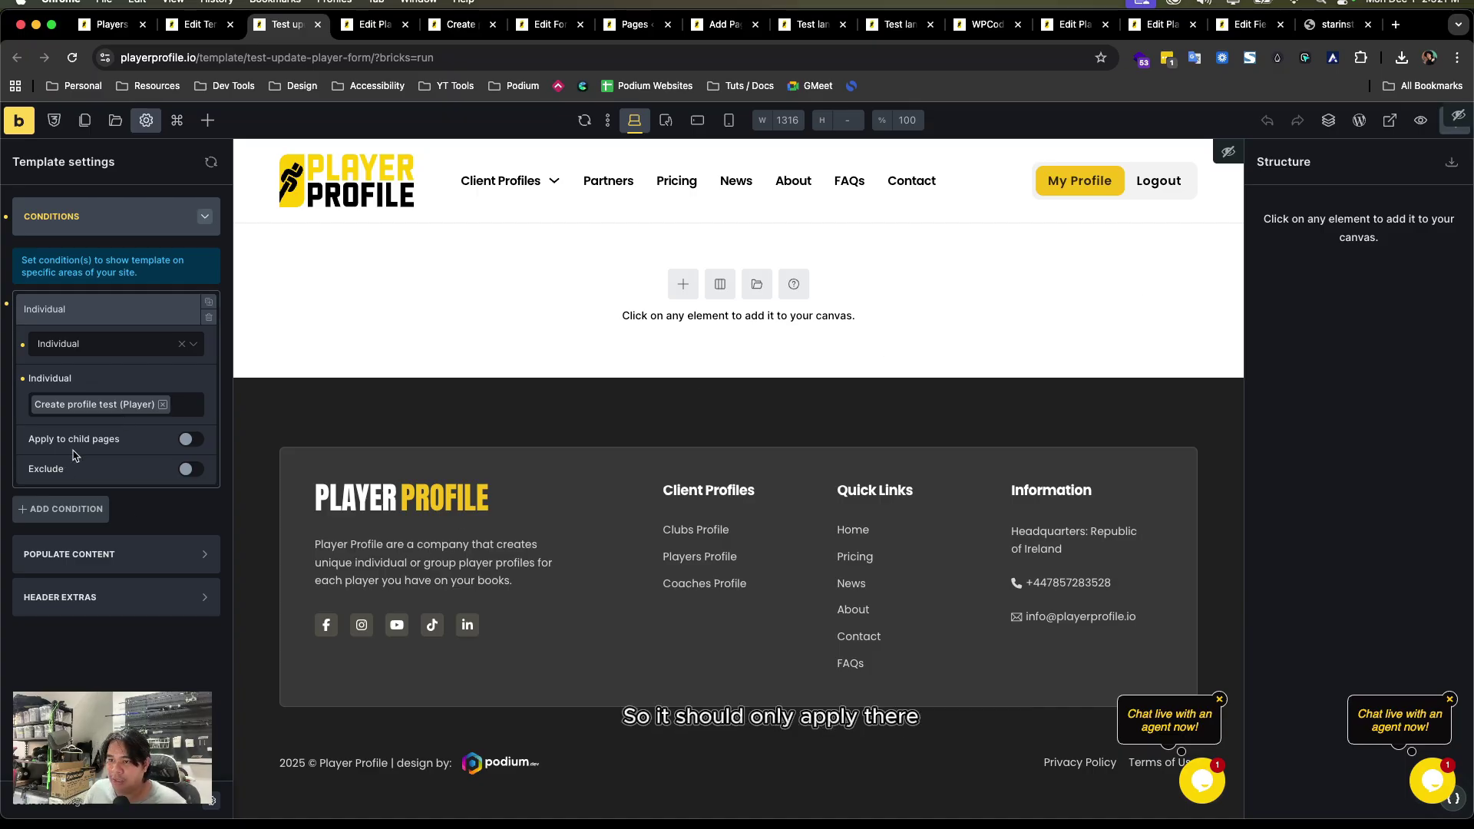
key("super+s")
- Add a section with a WS Form element in its container and assign it the "Post Management: Player" form
left_click(682, 284)
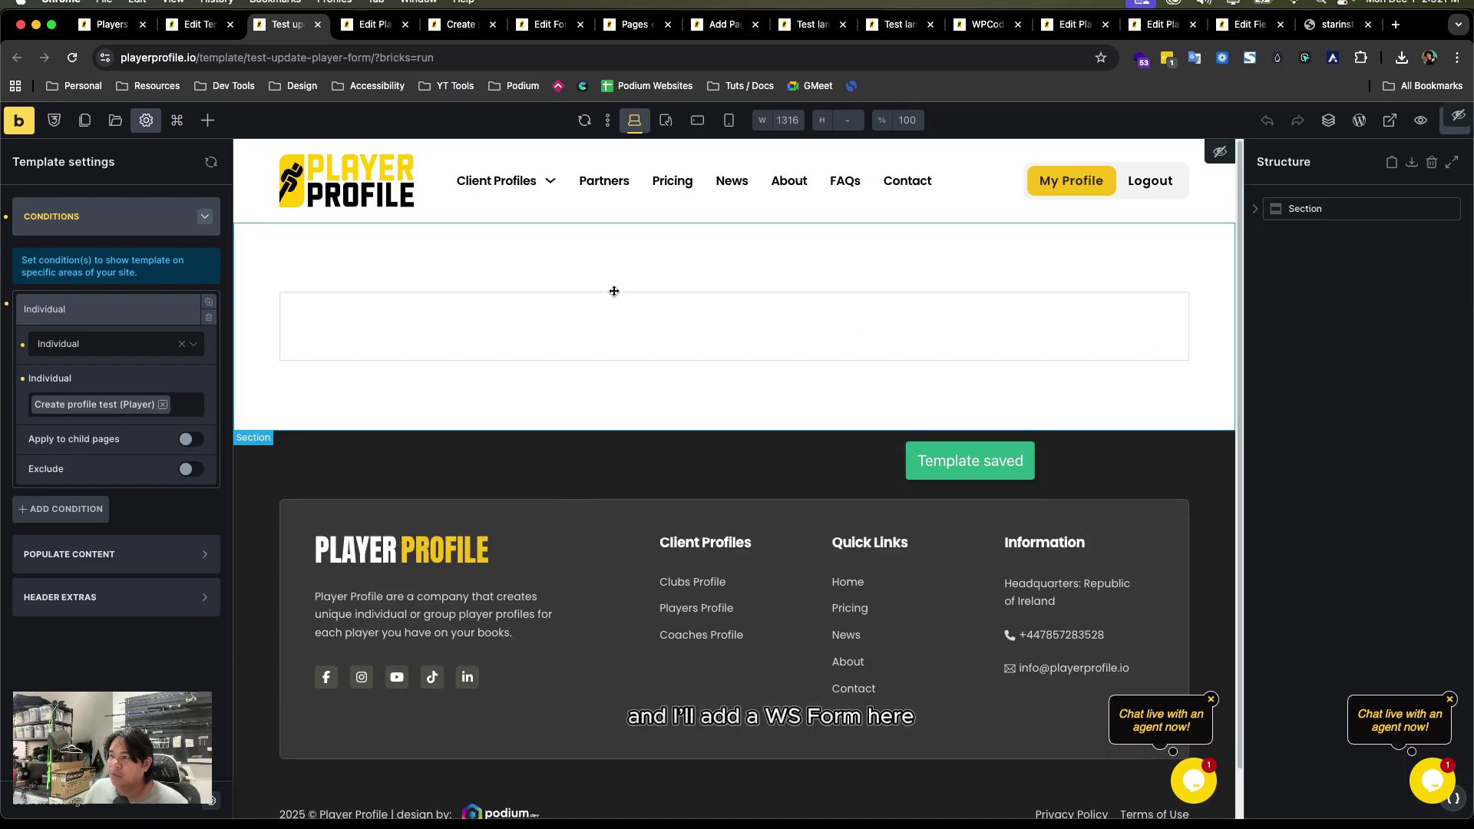
left_click(614, 291)
left_click(207, 119)
type("ws")
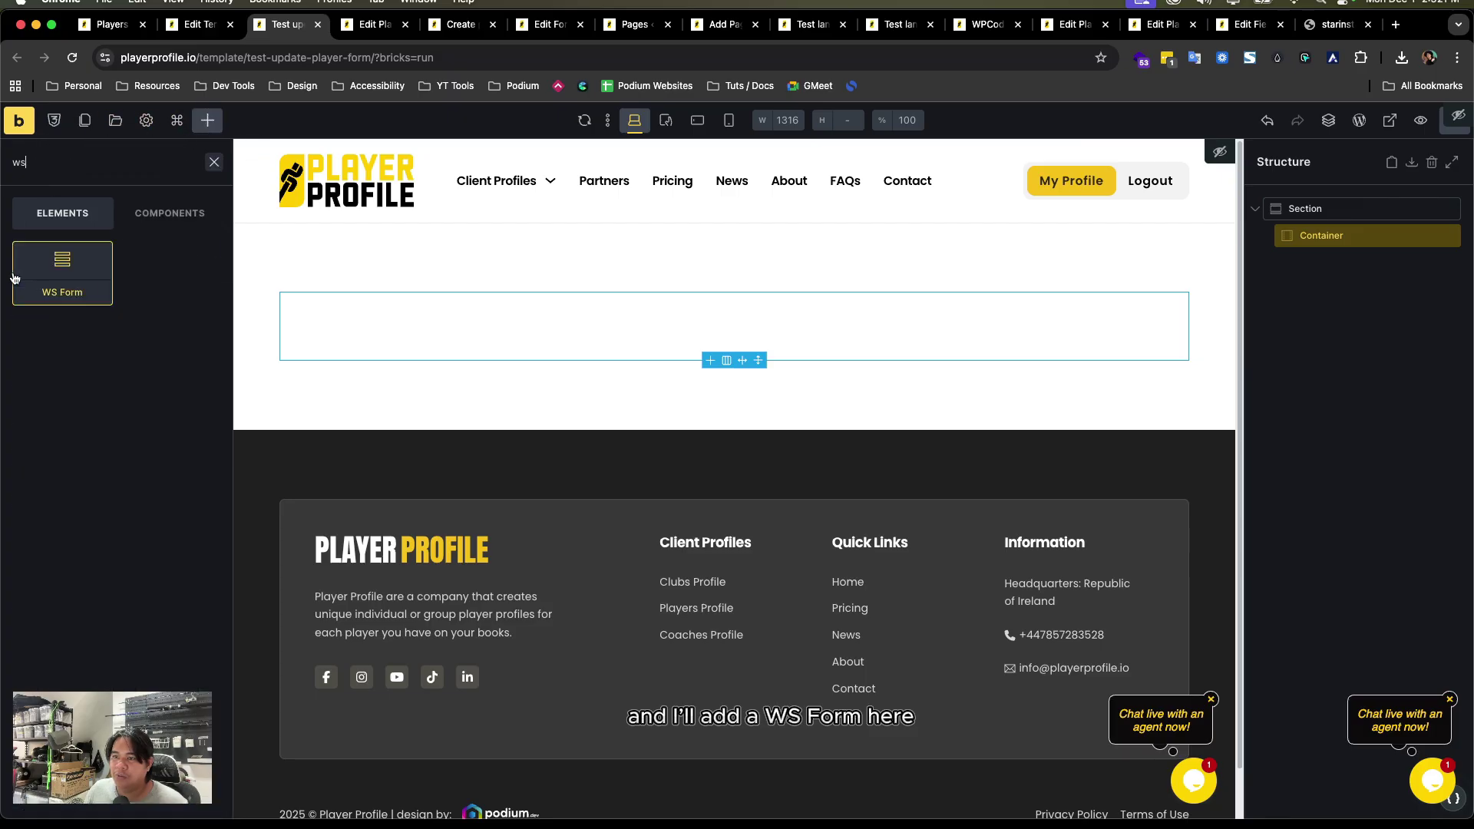
left_click_drag(13, 278, 740, 325)
left_click(148, 332)
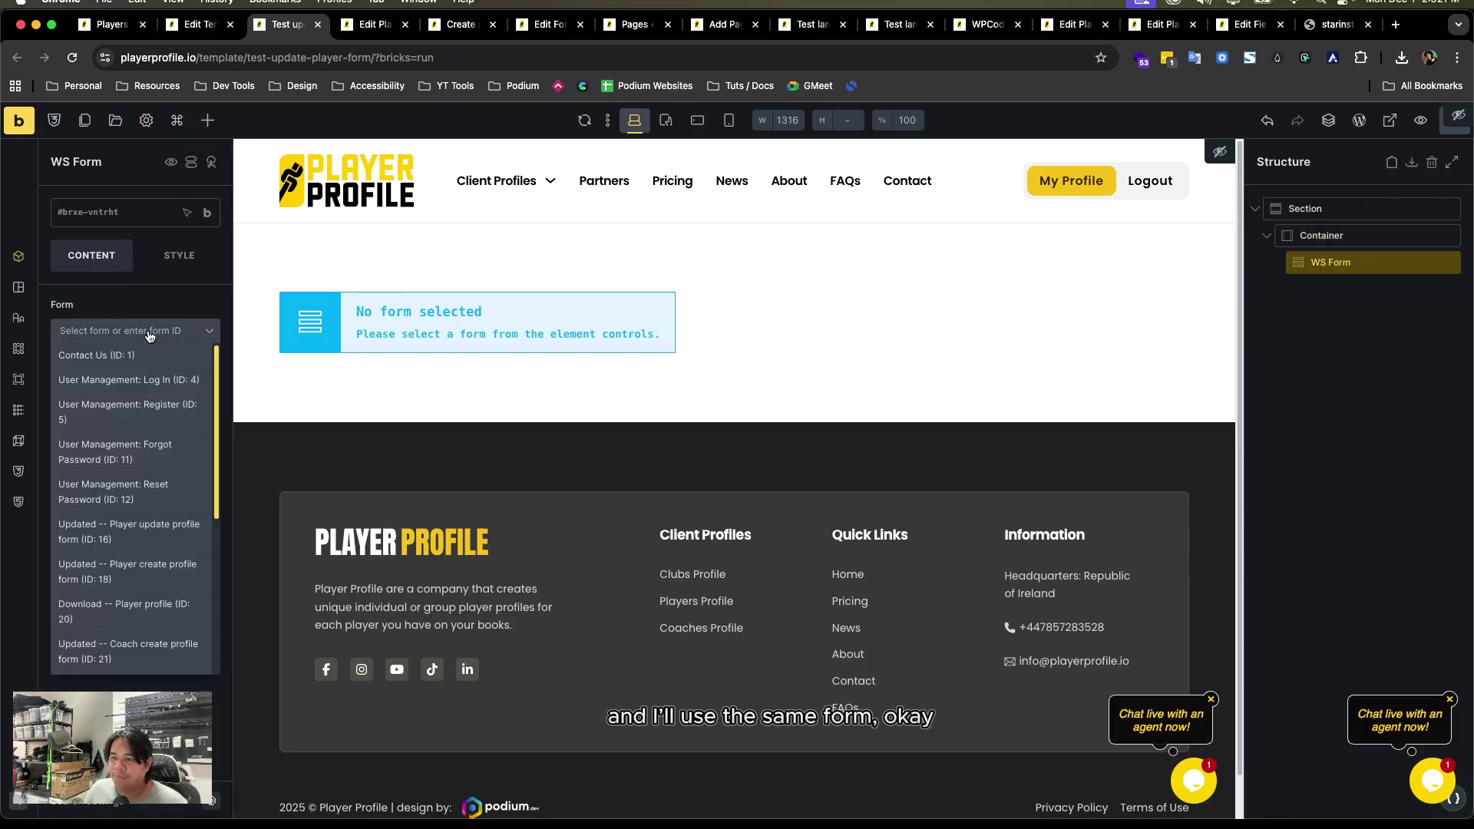
scroll(146, 607, "down", 5)
left_click(157, 656)
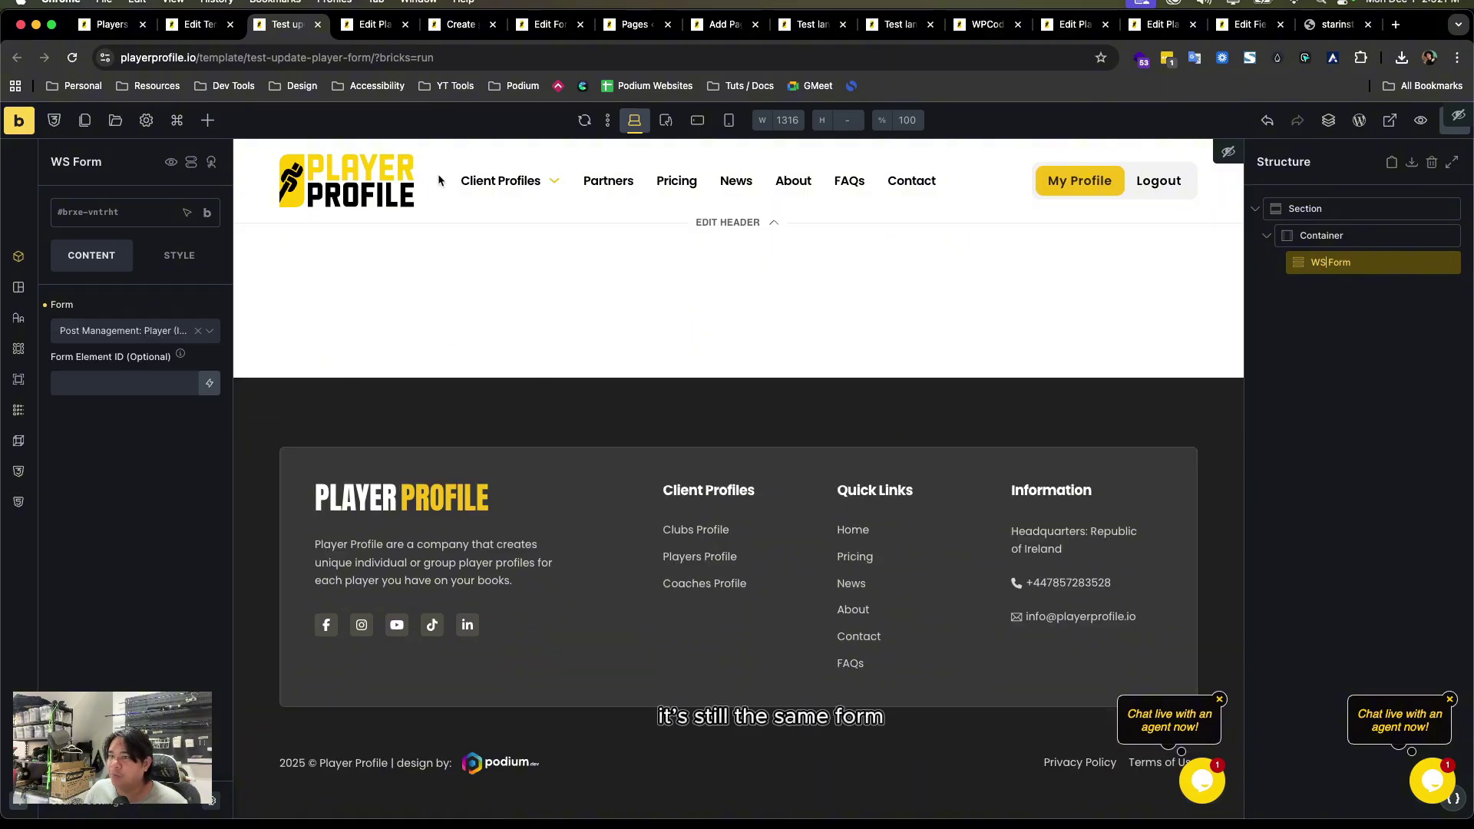
- Insert a Heading element in the container above the WS Form element
left_click(207, 120)
type("hea")
left_click_drag(62, 268, 1321, 265)
left_click(283, 306)
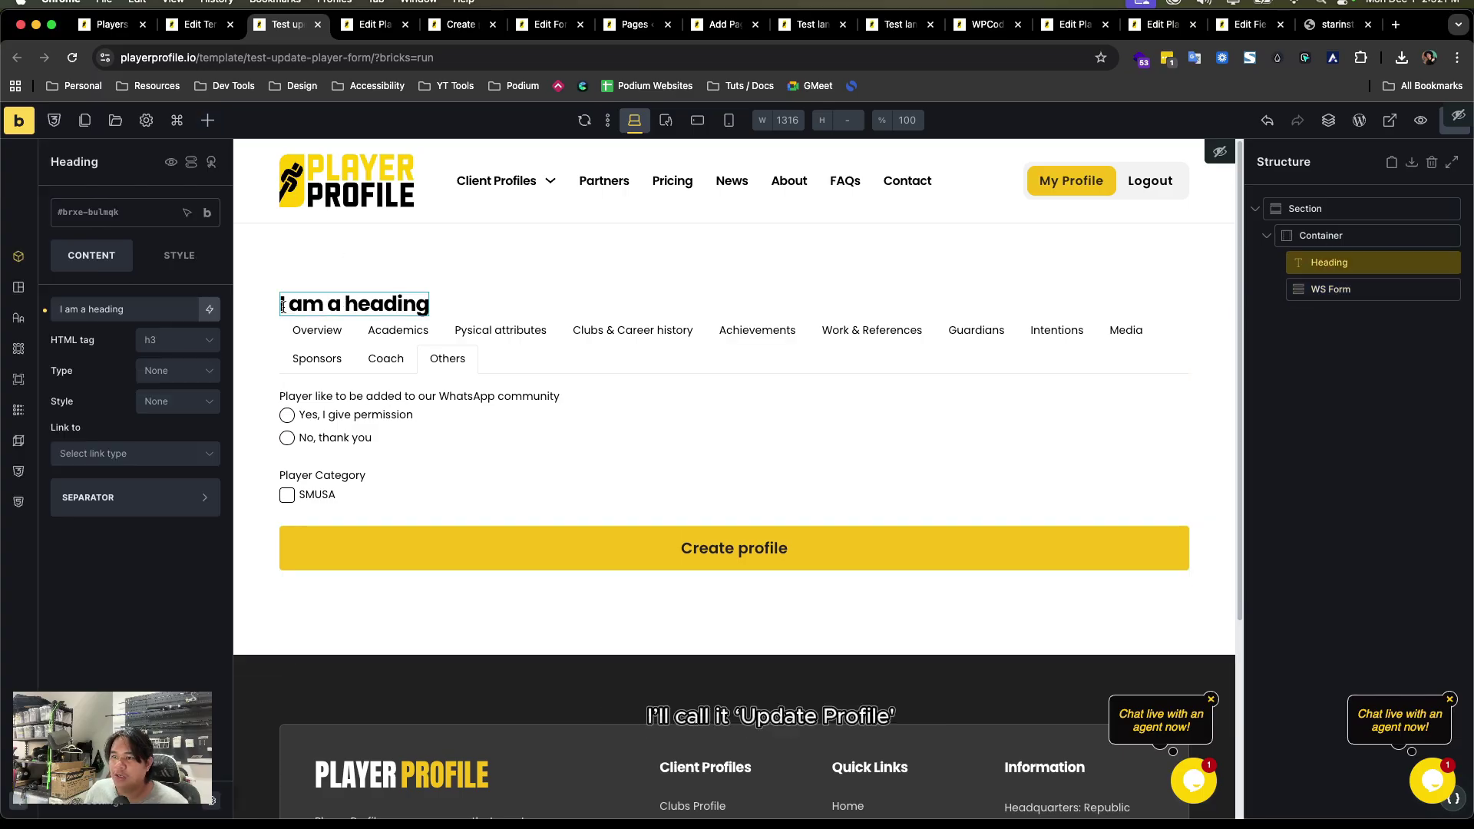
- Set the heading text to "Update profile : {post_title}" using the post title dynamic data, and save the template
left_click(92, 309)
type("Upda")
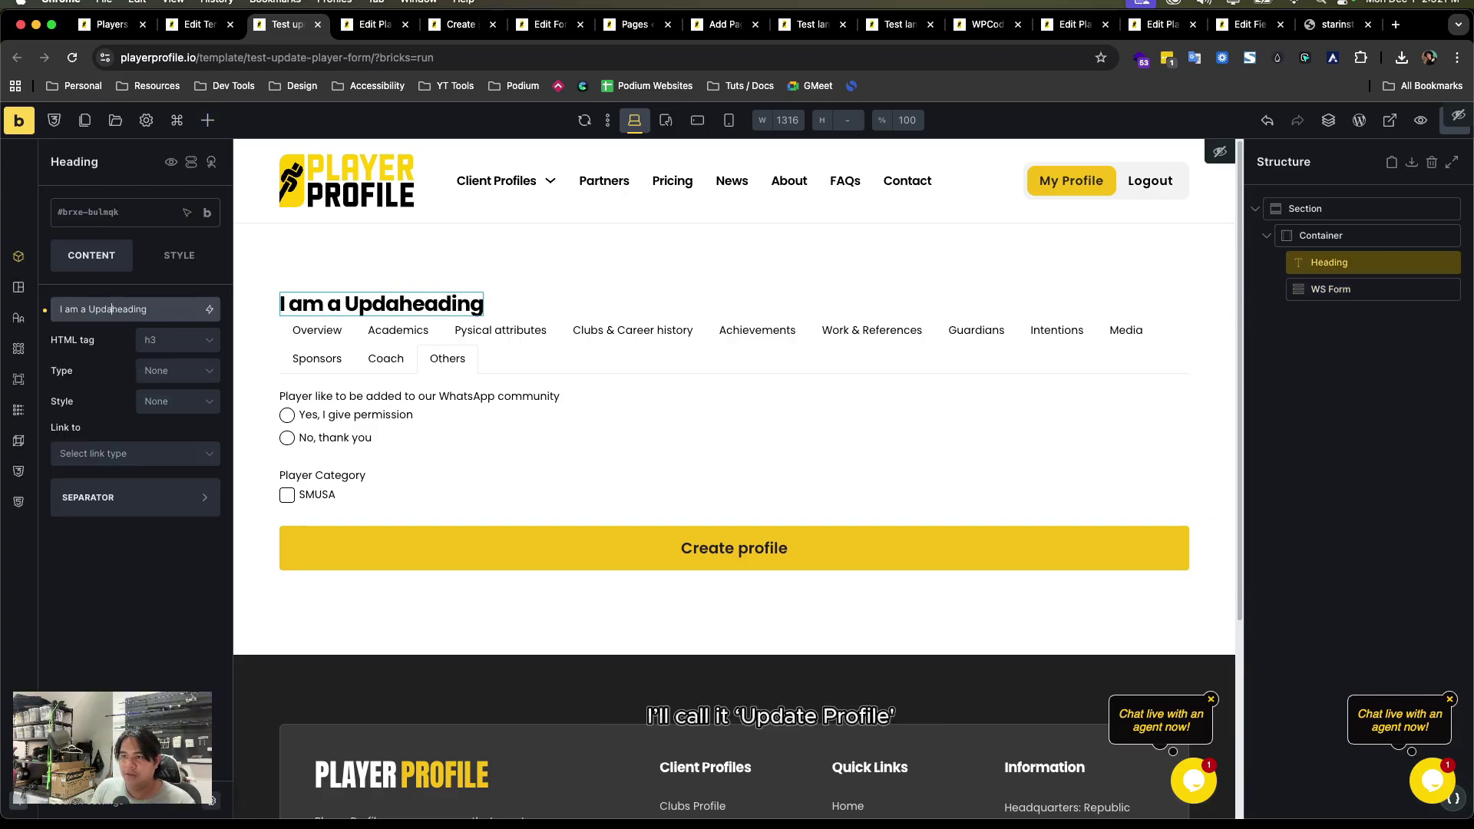
key("super+a")
type("Update profile")
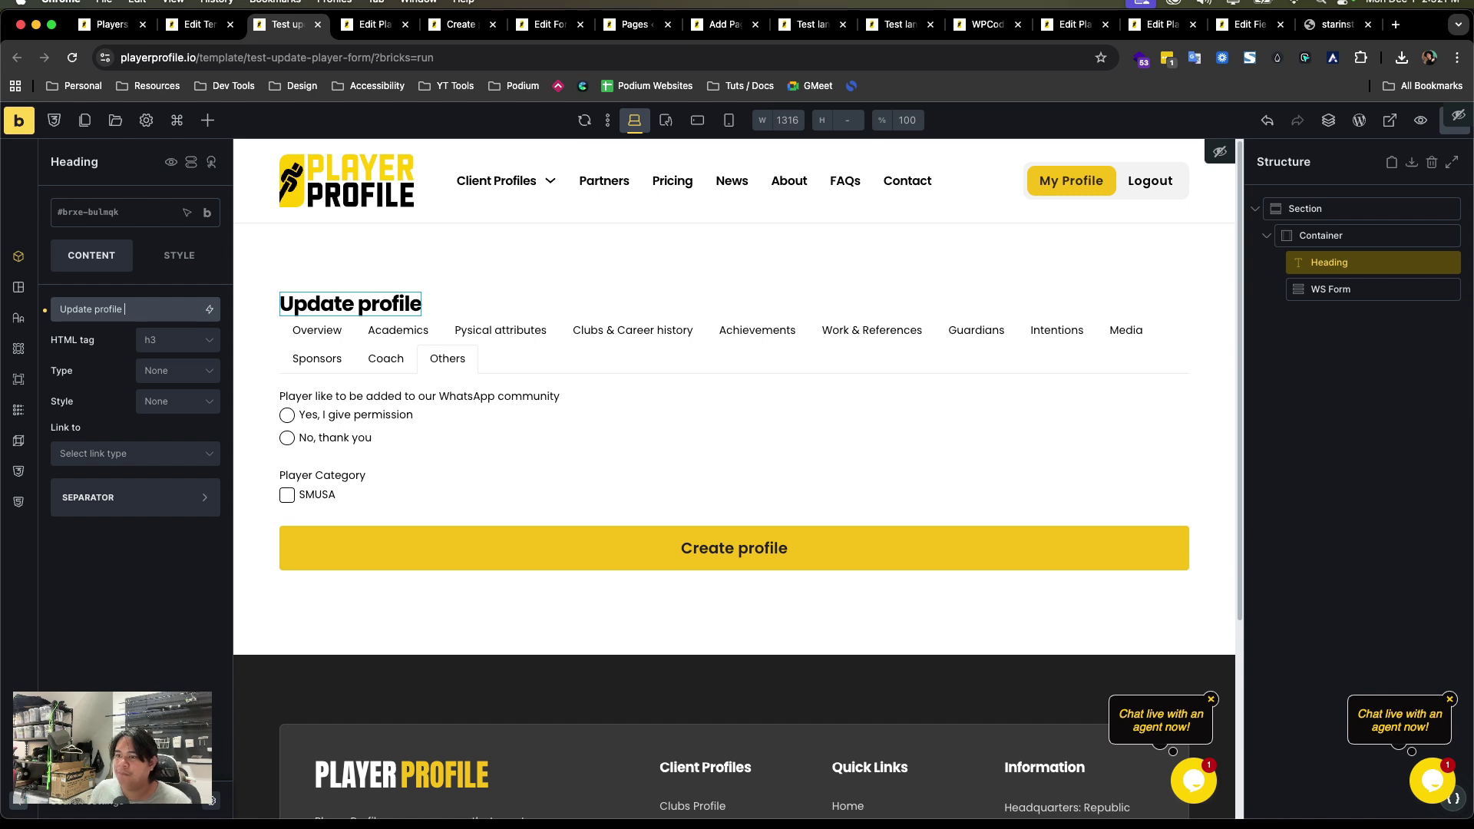
type(" :")
left_click(208, 309)
left_click(77, 415)
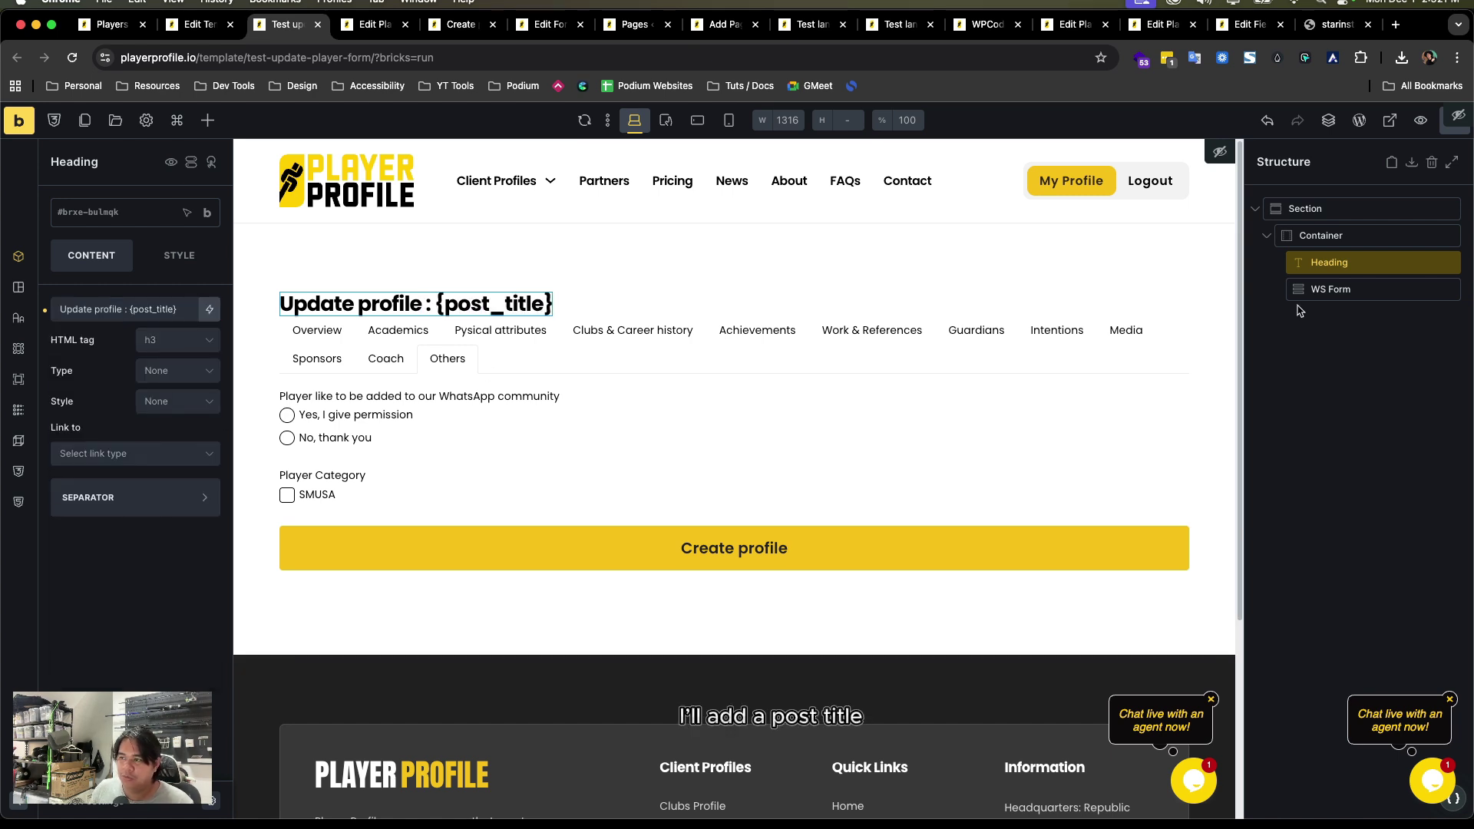
left_click(1357, 436)
key("super+s")
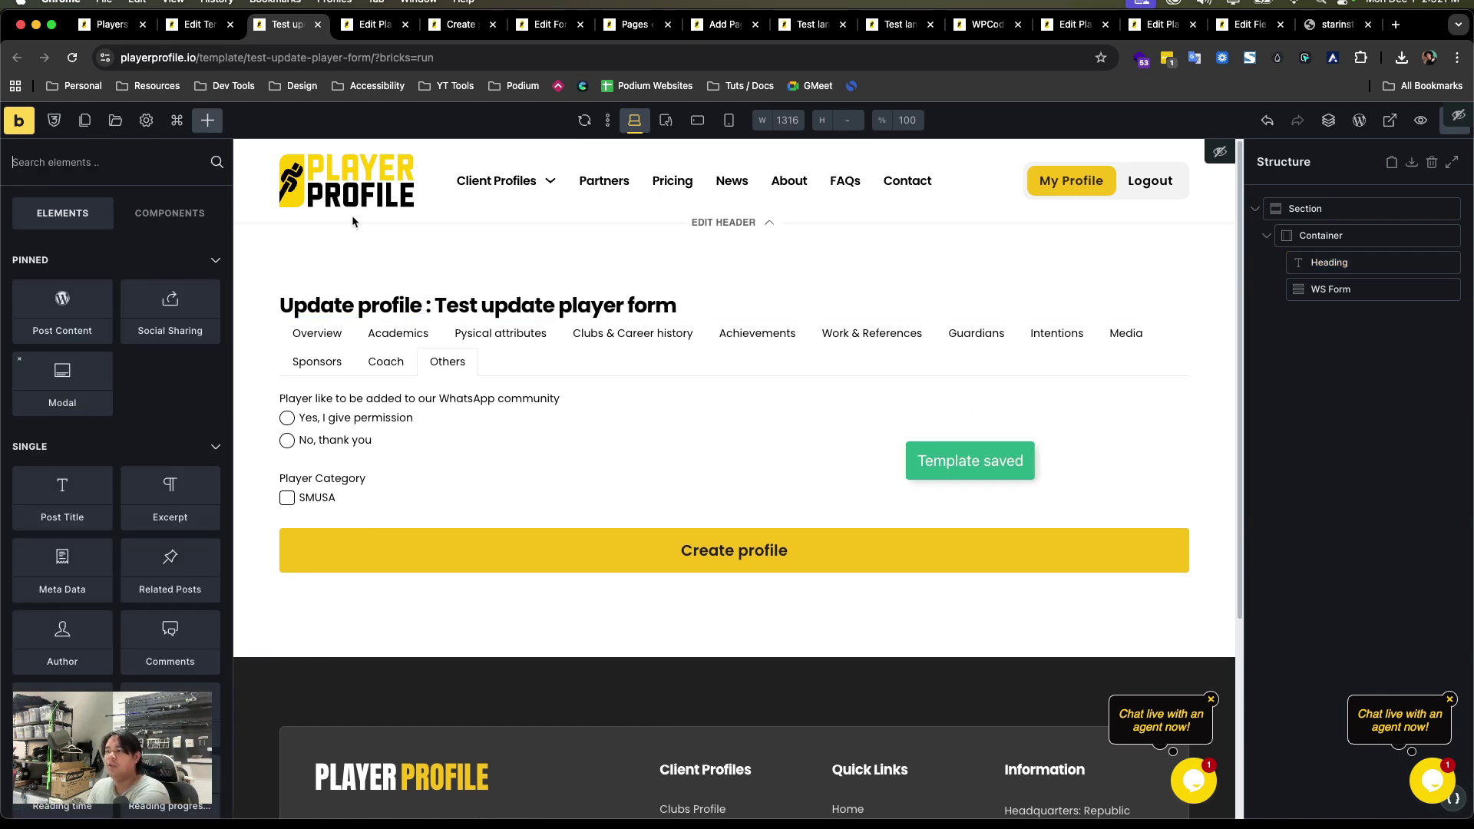
- Reload the "Create profile test" player page and examine its heading, submit button and form sections, including Overview, Academics and Others
left_click(460, 24)
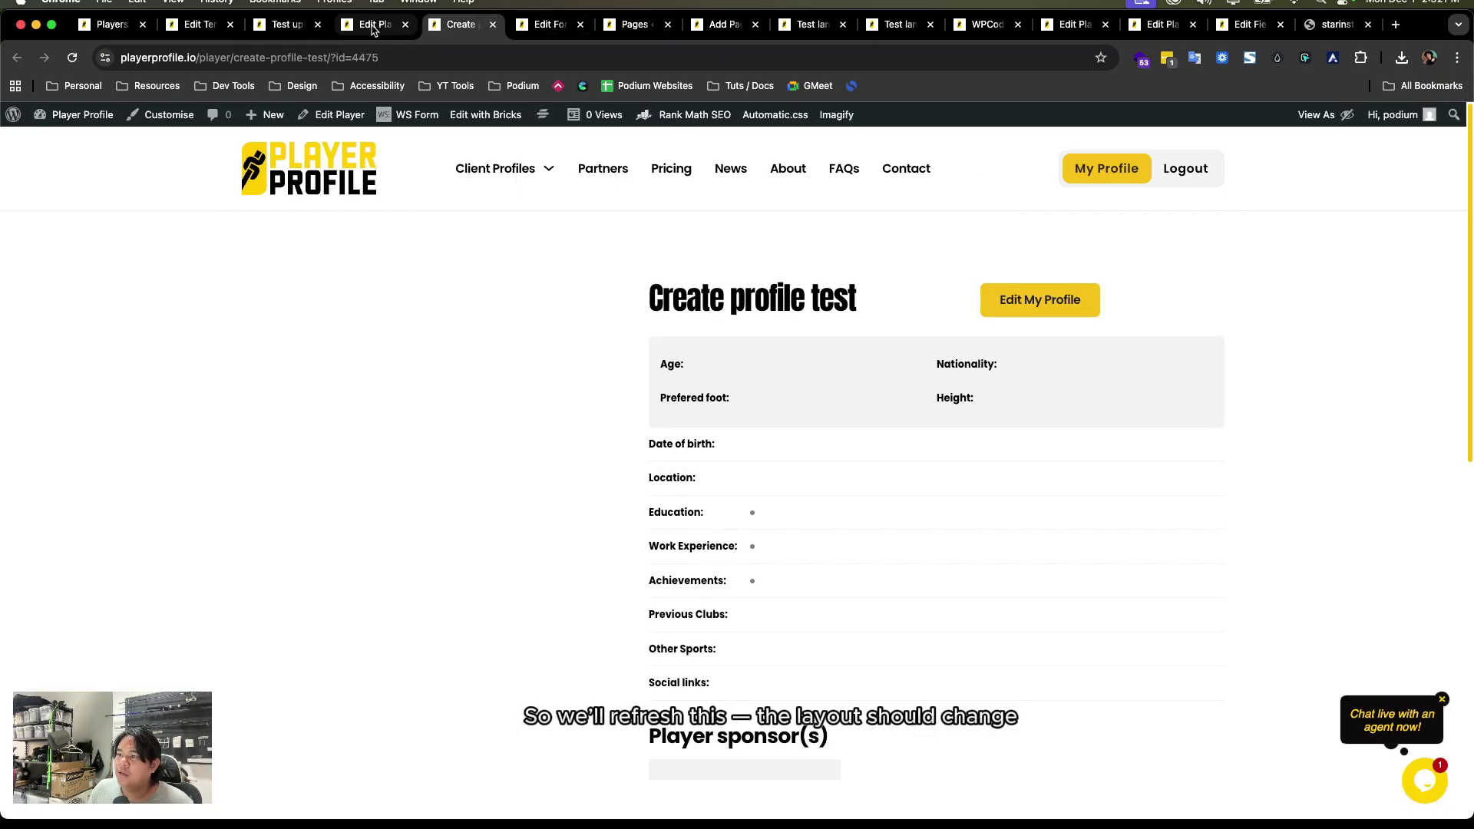
key("super+r")
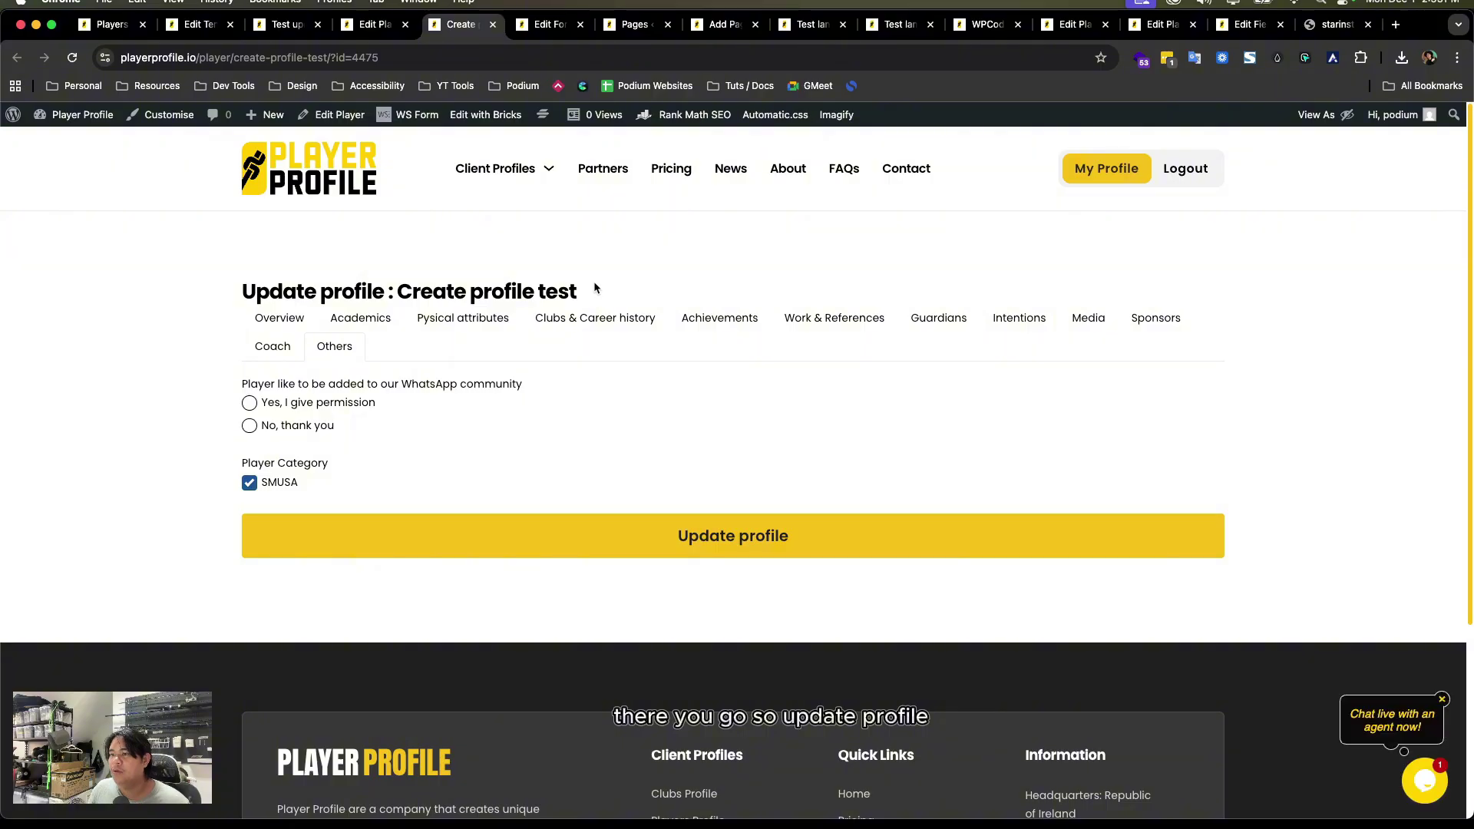
left_click_drag(399, 292, 625, 300)
left_click(531, 293)
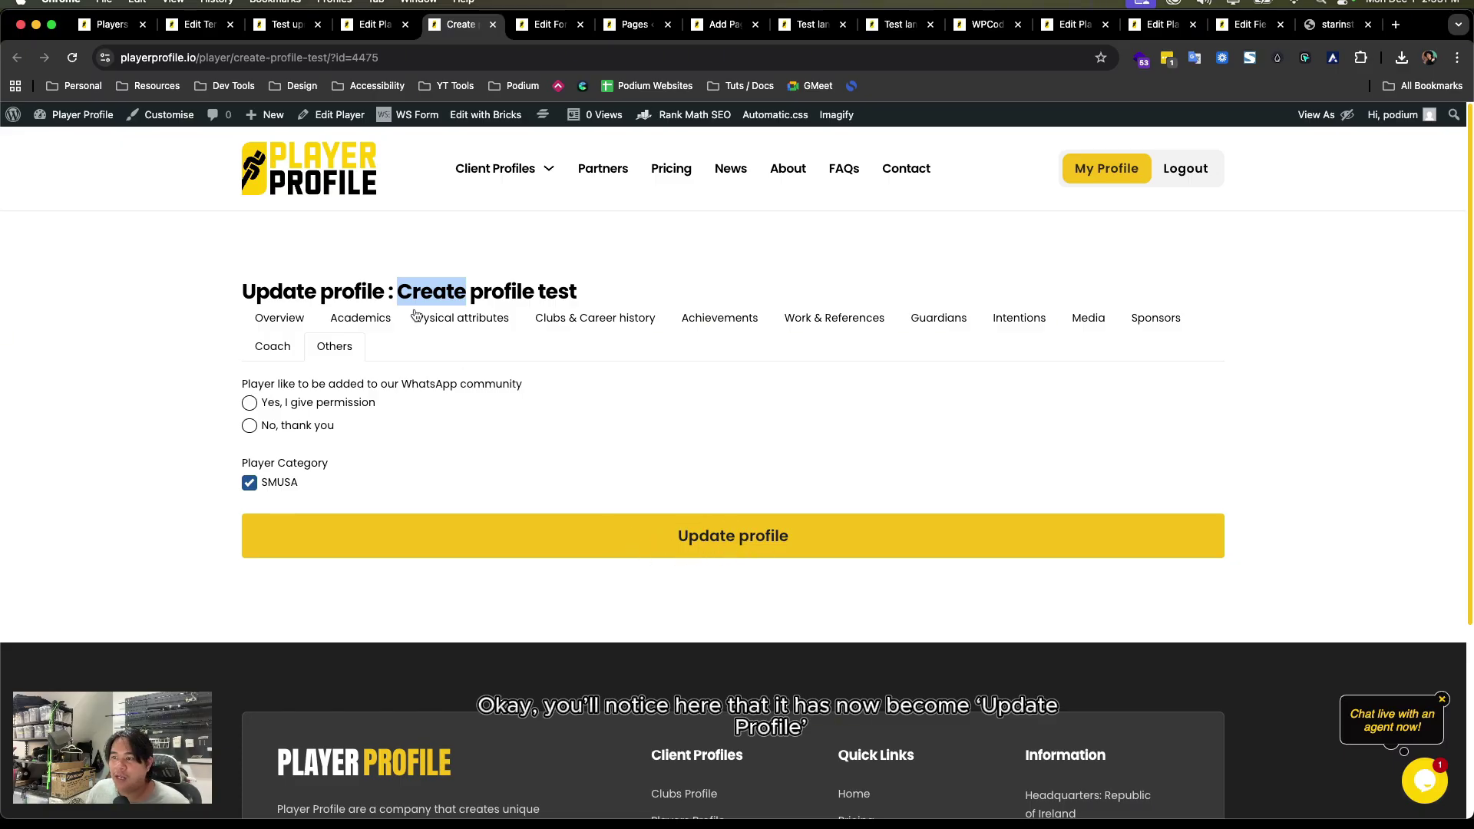
left_click(280, 318)
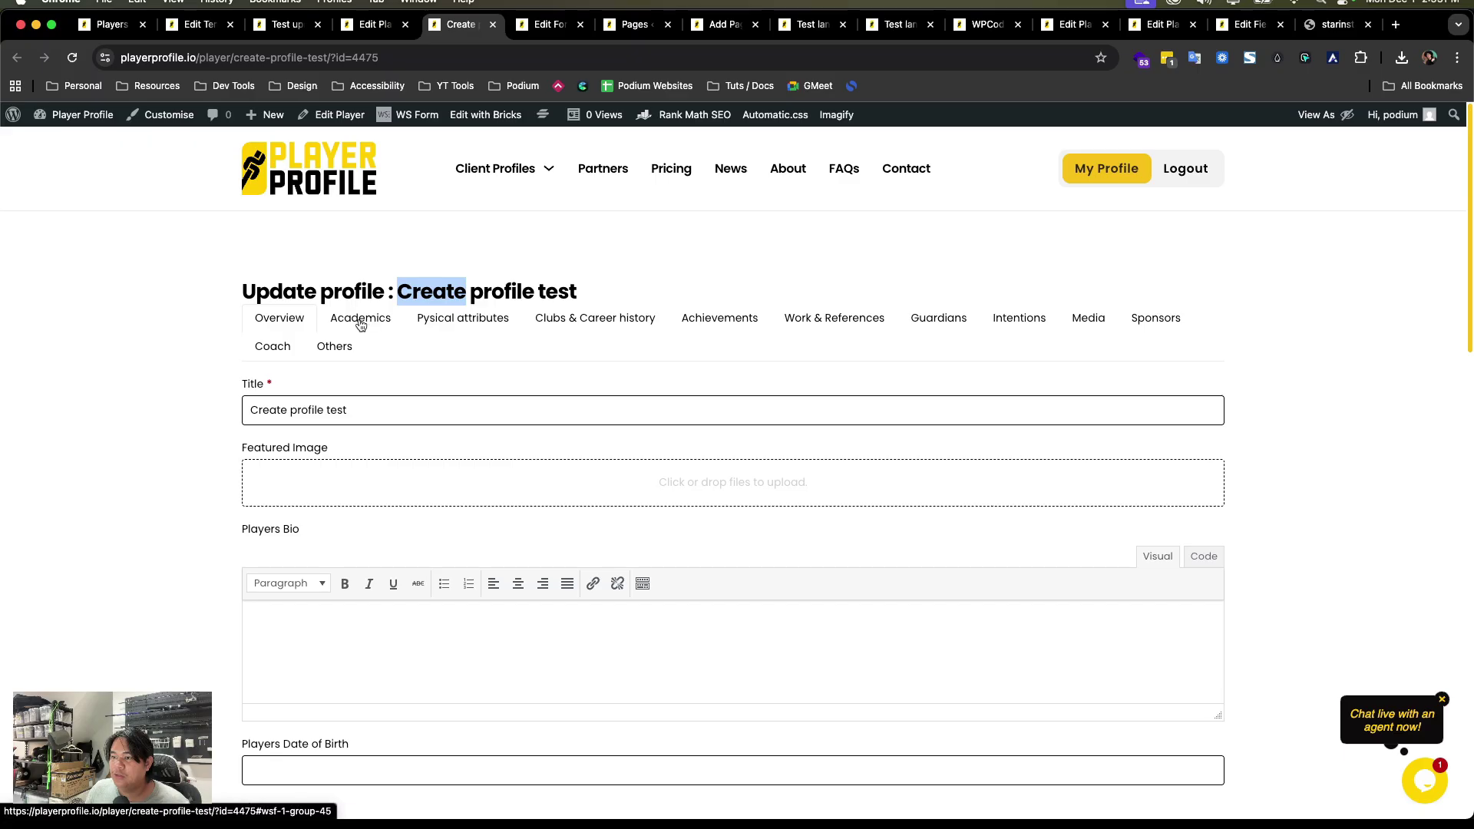
left_click(361, 323)
left_click(447, 321)
left_click(332, 347)
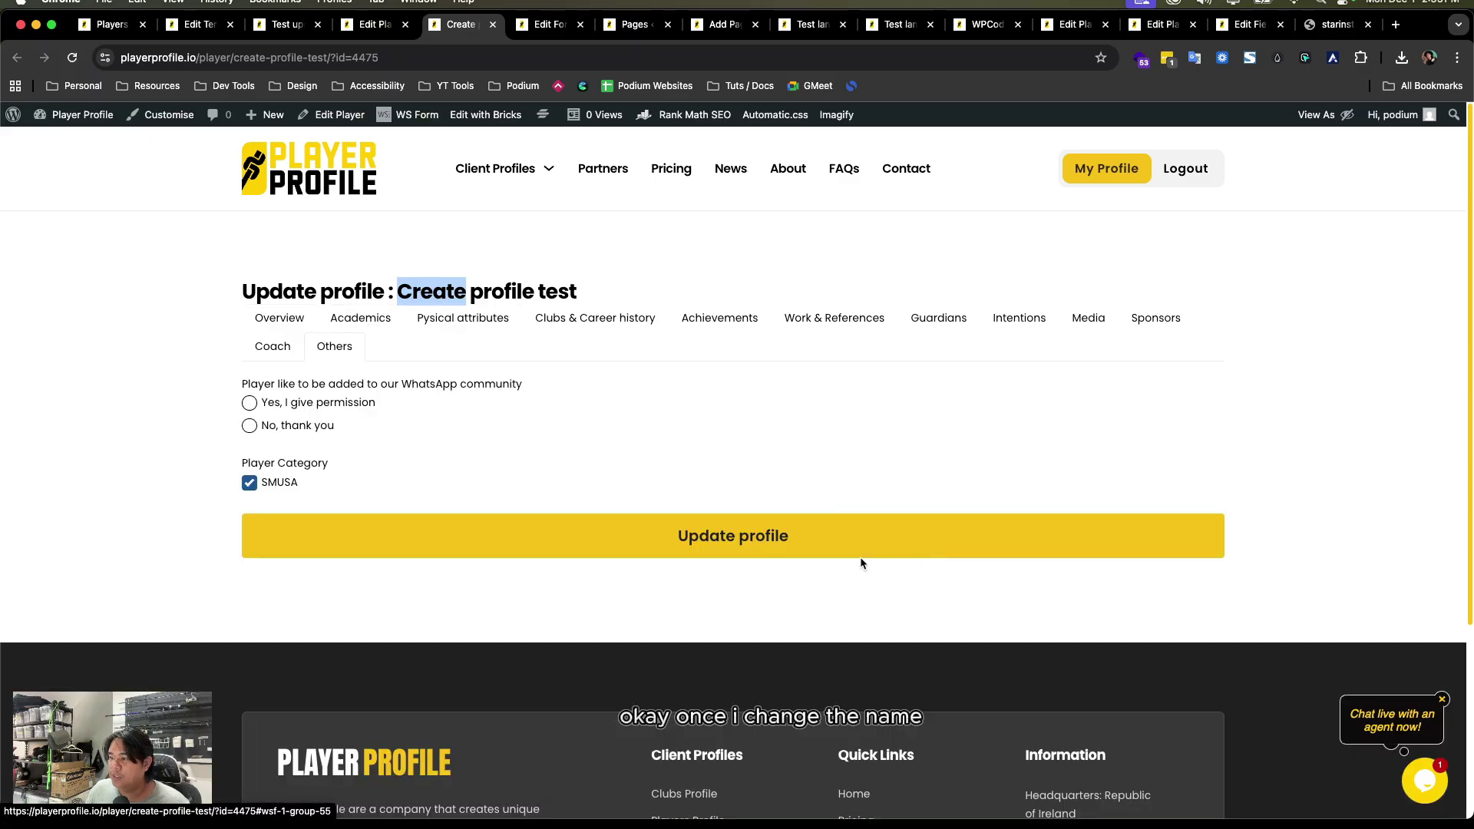
- Change the Title in the form's Overview section to "Update profile test"
scroll(860, 564, "down", 1)
left_click(280, 299)
left_click(263, 393)
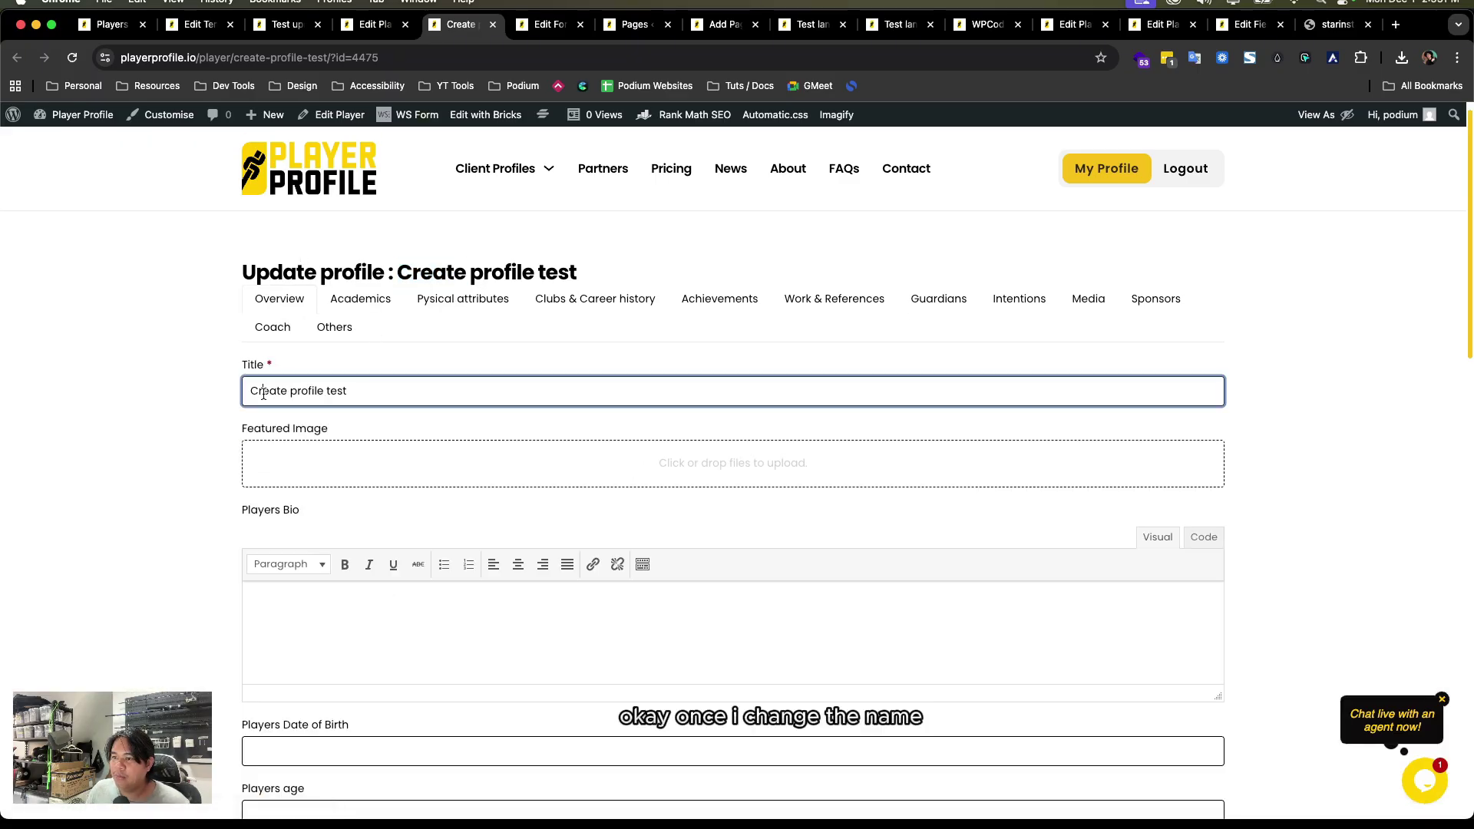
double_click(263, 393)
type("Update")
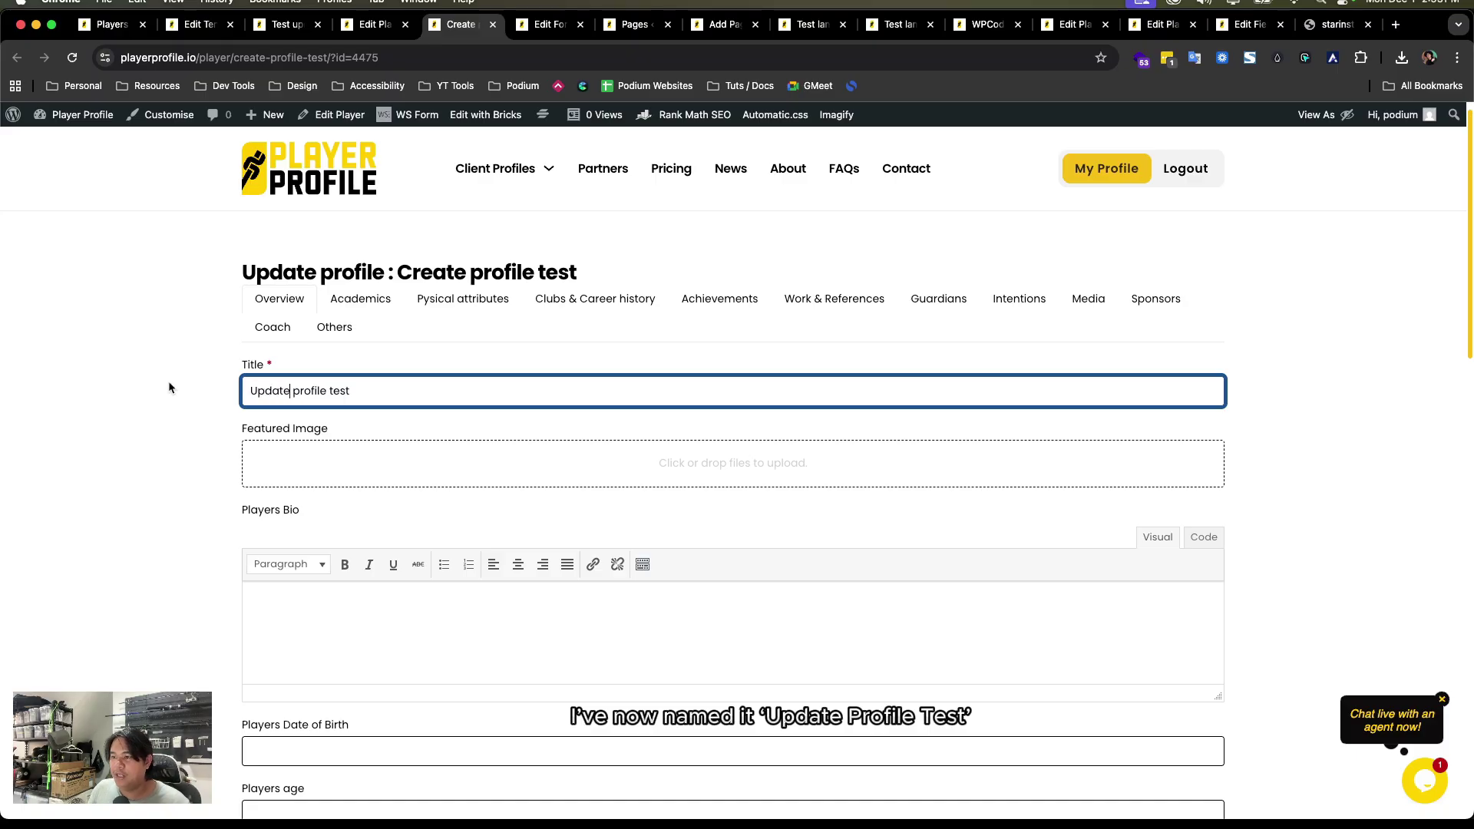
left_click(169, 386)
- Set the WhatsApp community option in the Others section to "Yes, I give permission" and submit the profile update
left_click(338, 301)
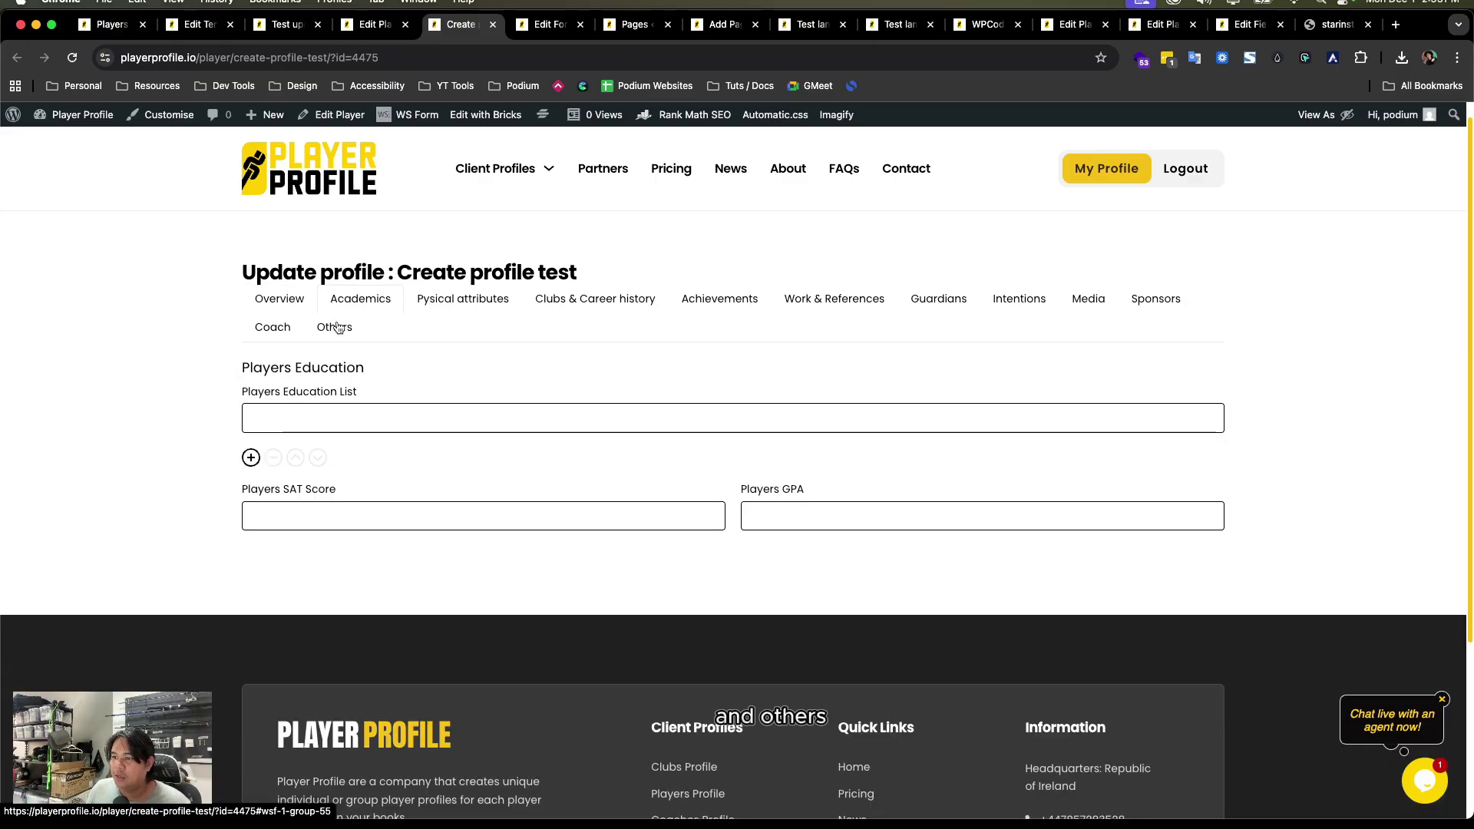
left_click(463, 306)
left_click(335, 327)
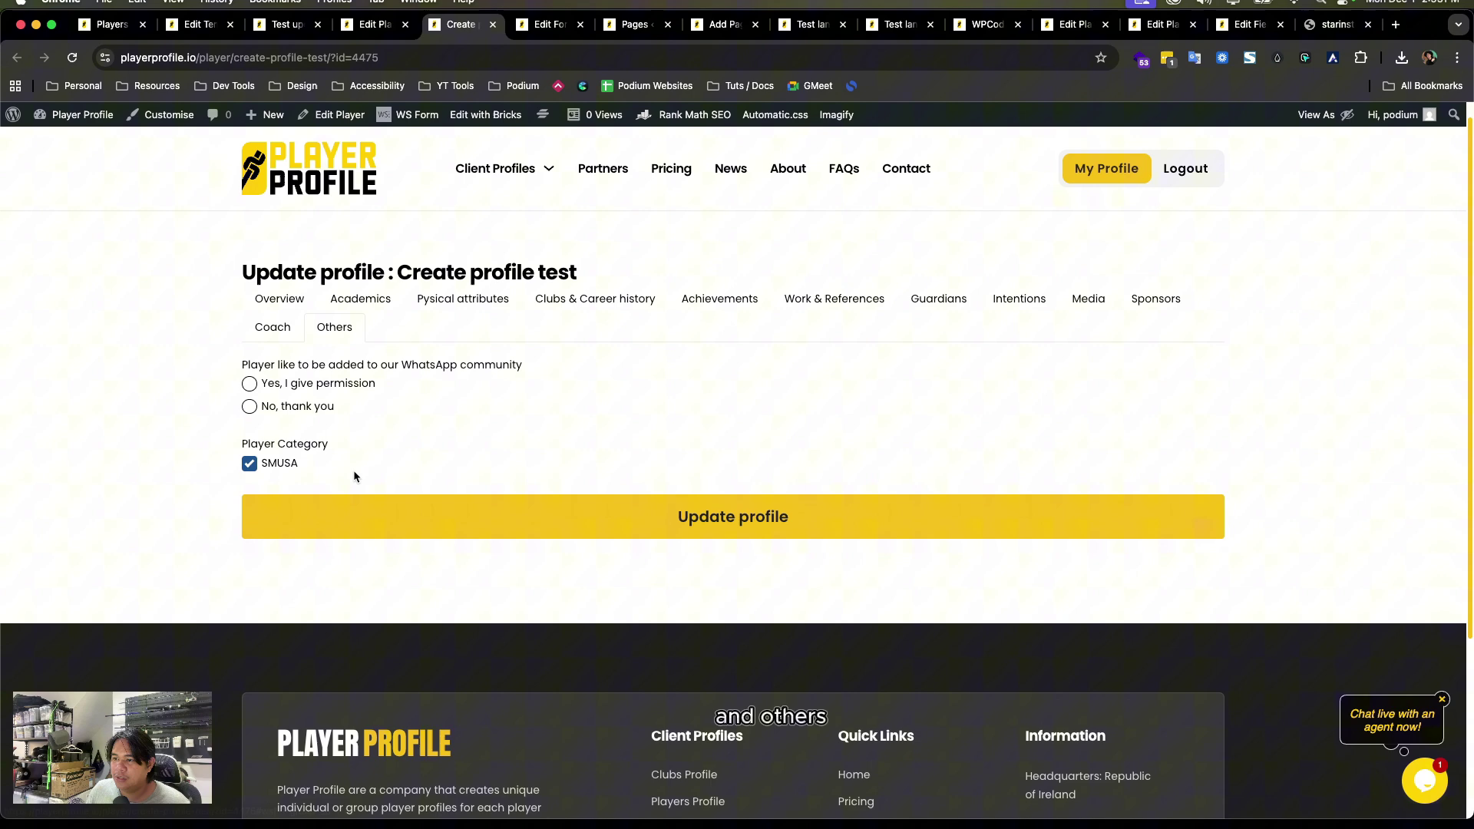
left_click(249, 384)
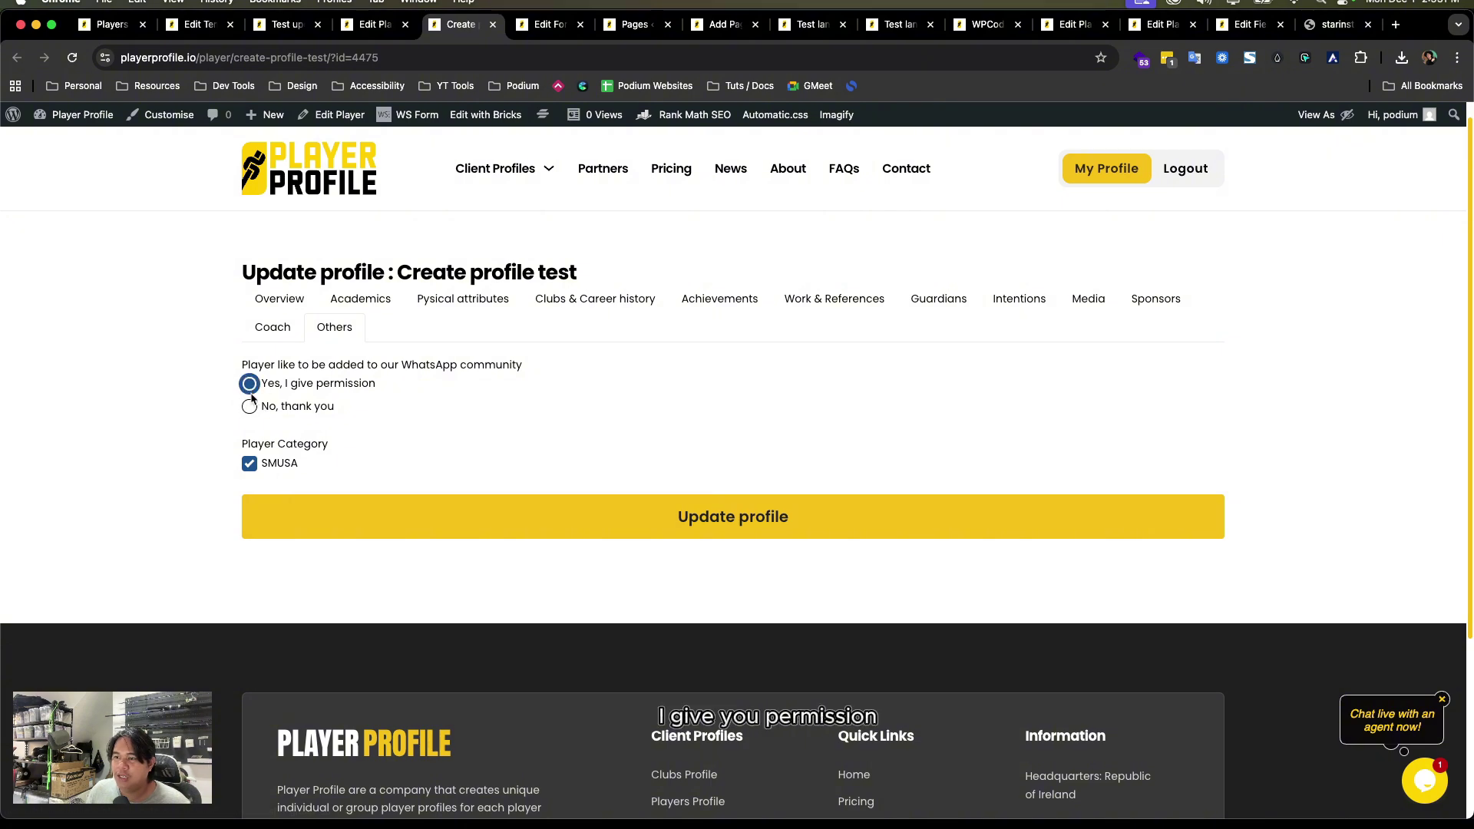
left_click(683, 516)
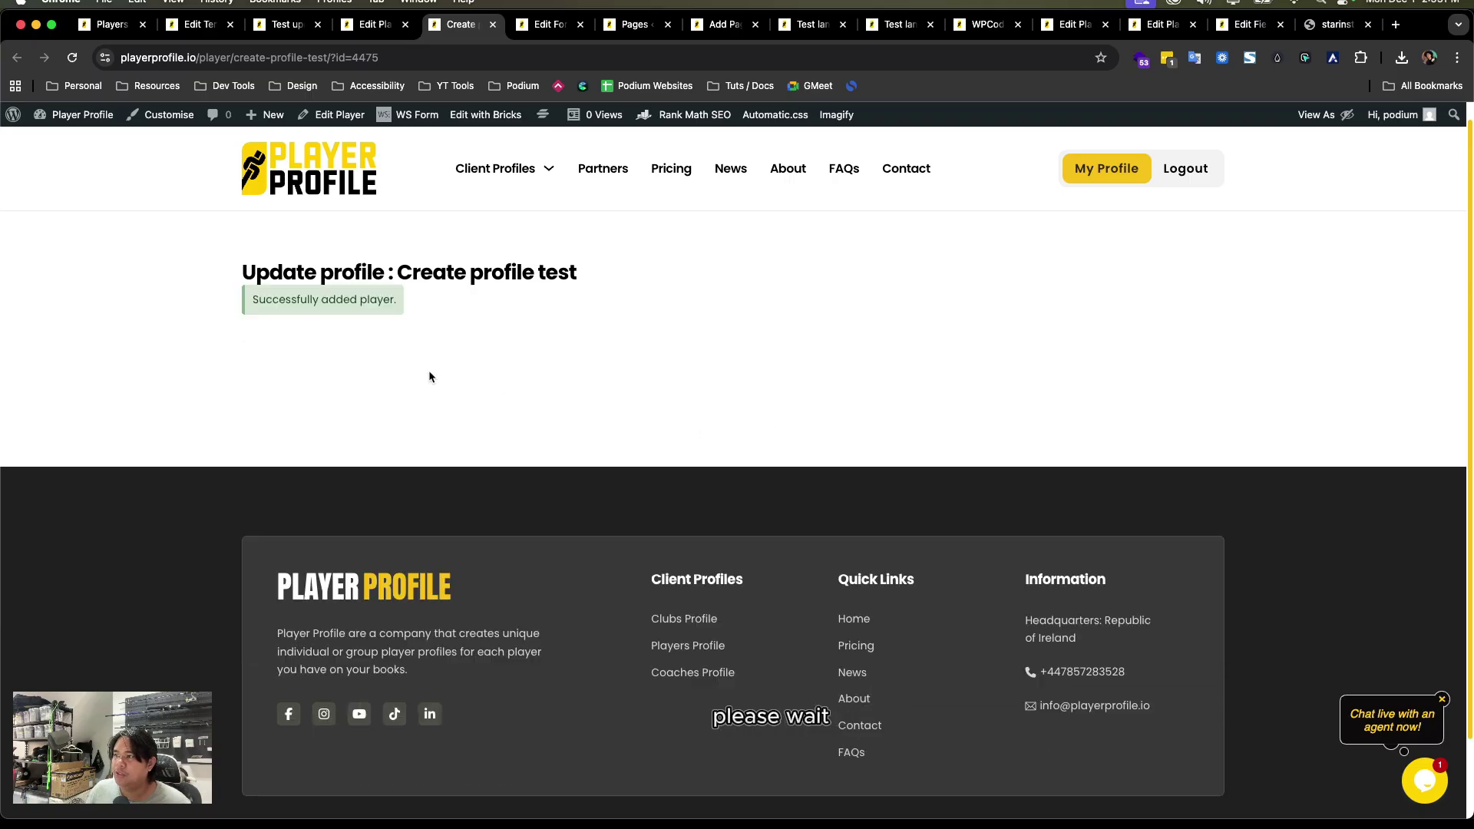
- Refresh the admin Players list and search it again for "create profile test"
left_click(109, 25)
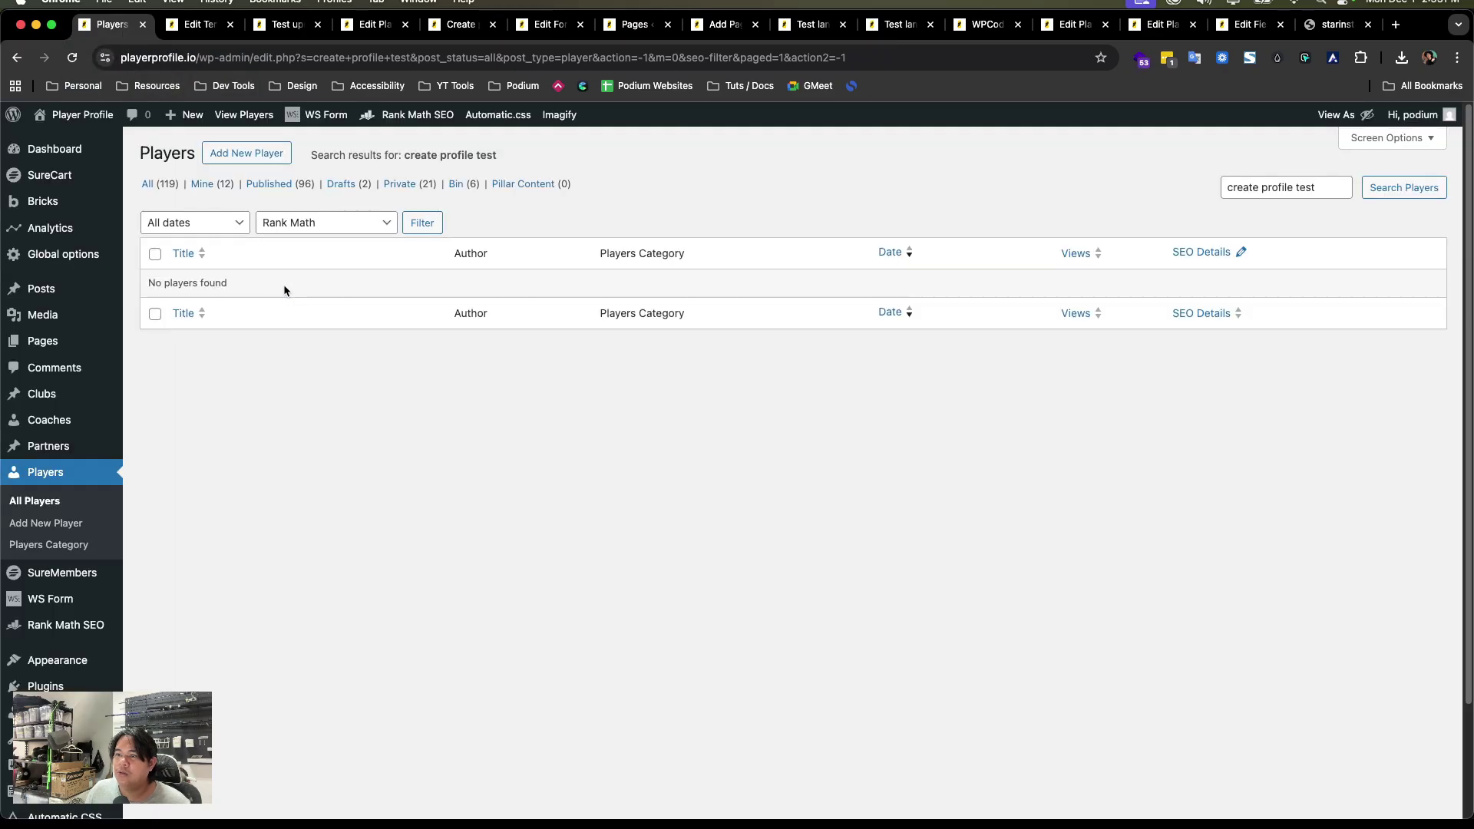
double_click(1308, 184)
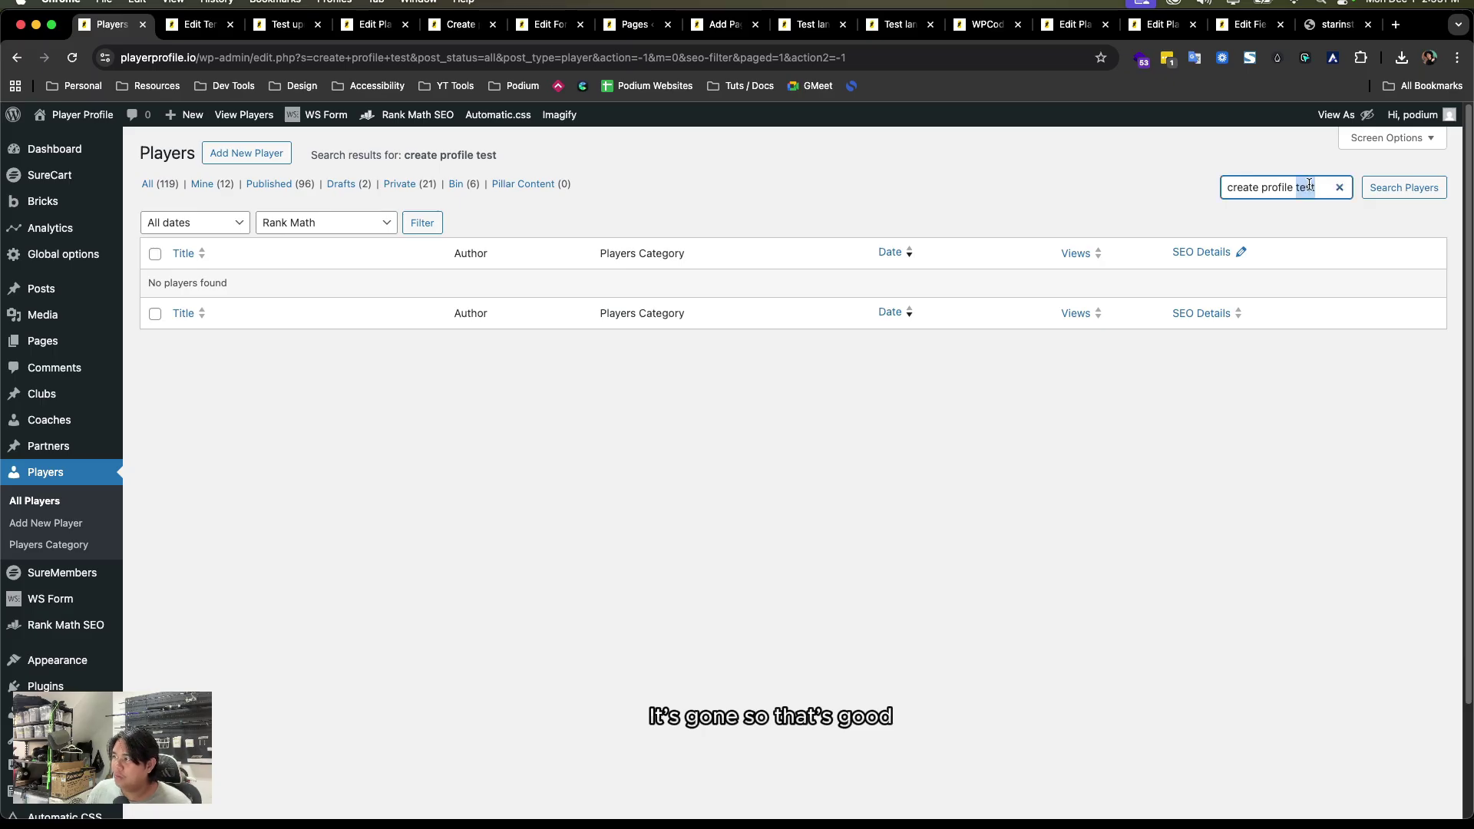
key("Return")
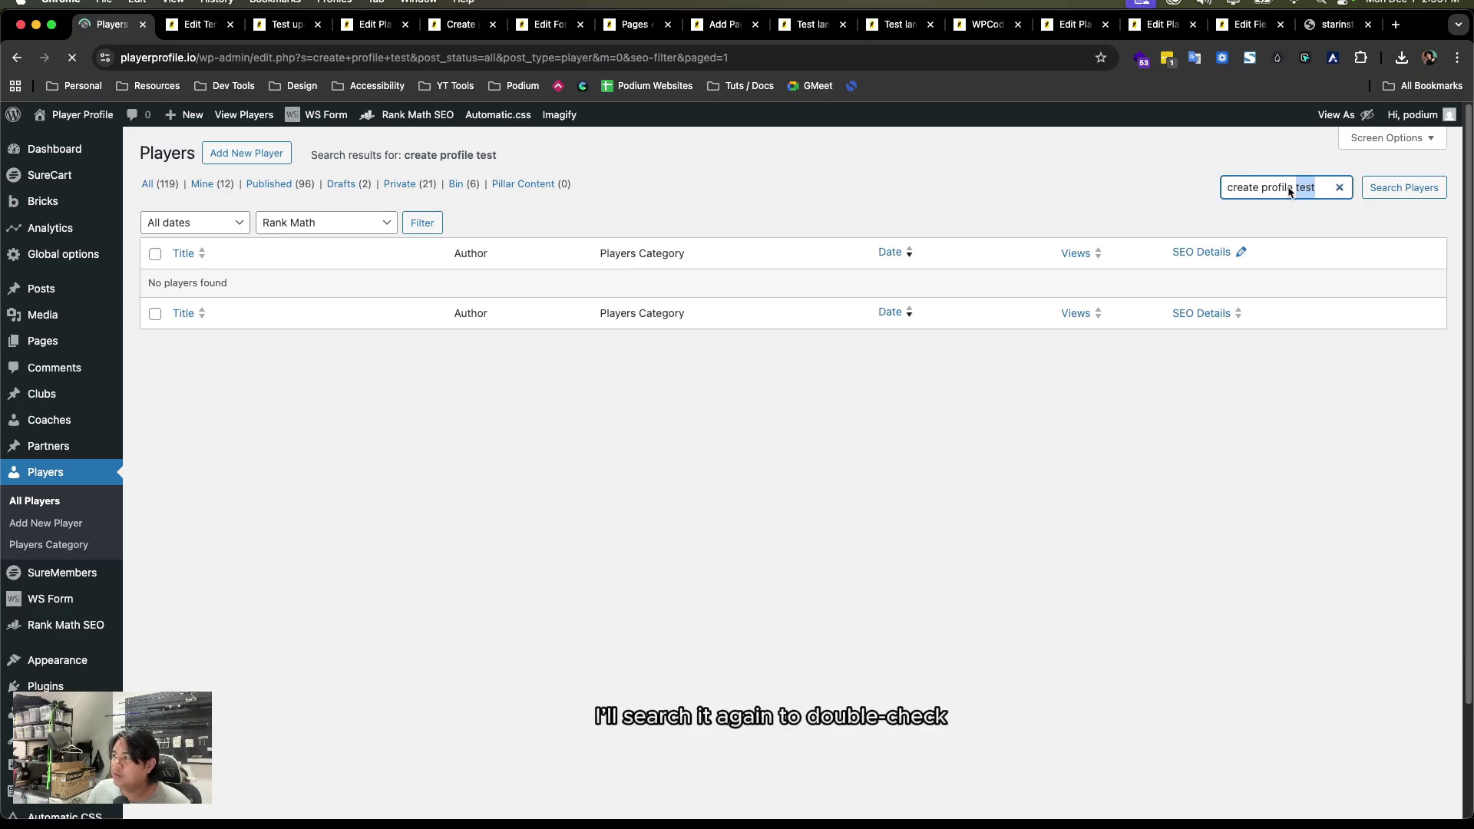
- Search the admin Players list for "update profile test"
triple_click(1244, 190)
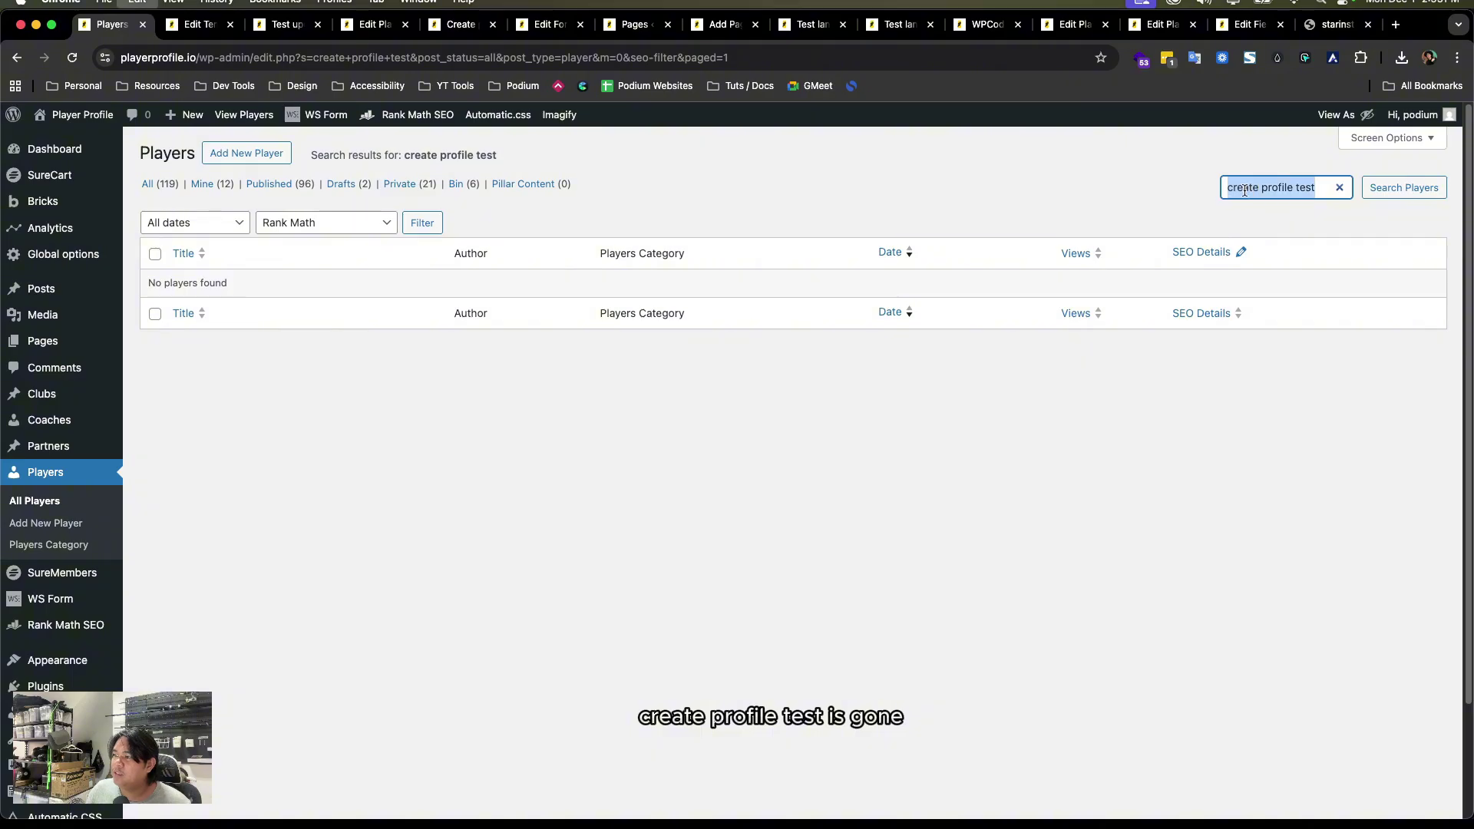
double_click(1245, 188)
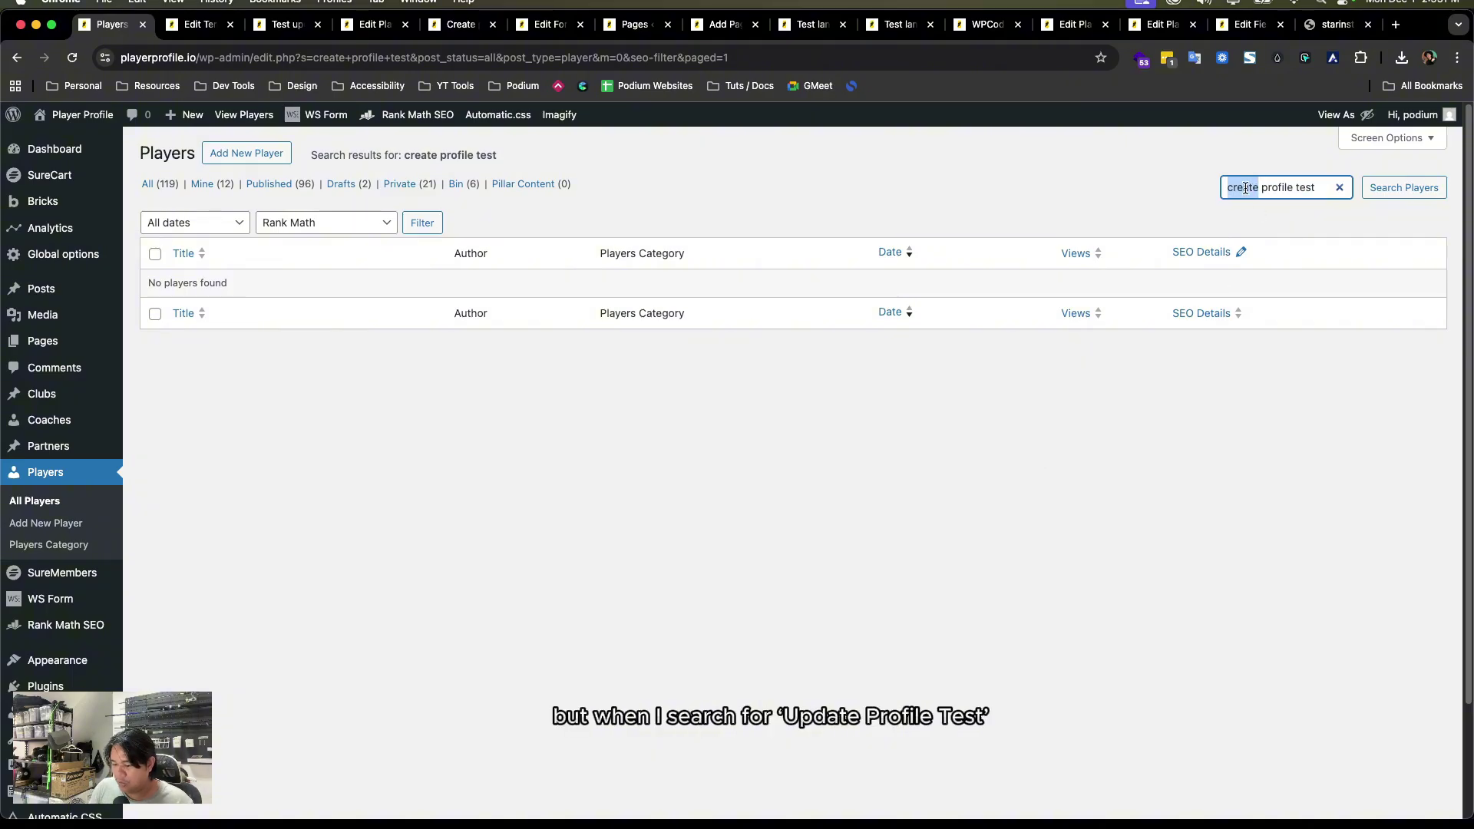
type("update")
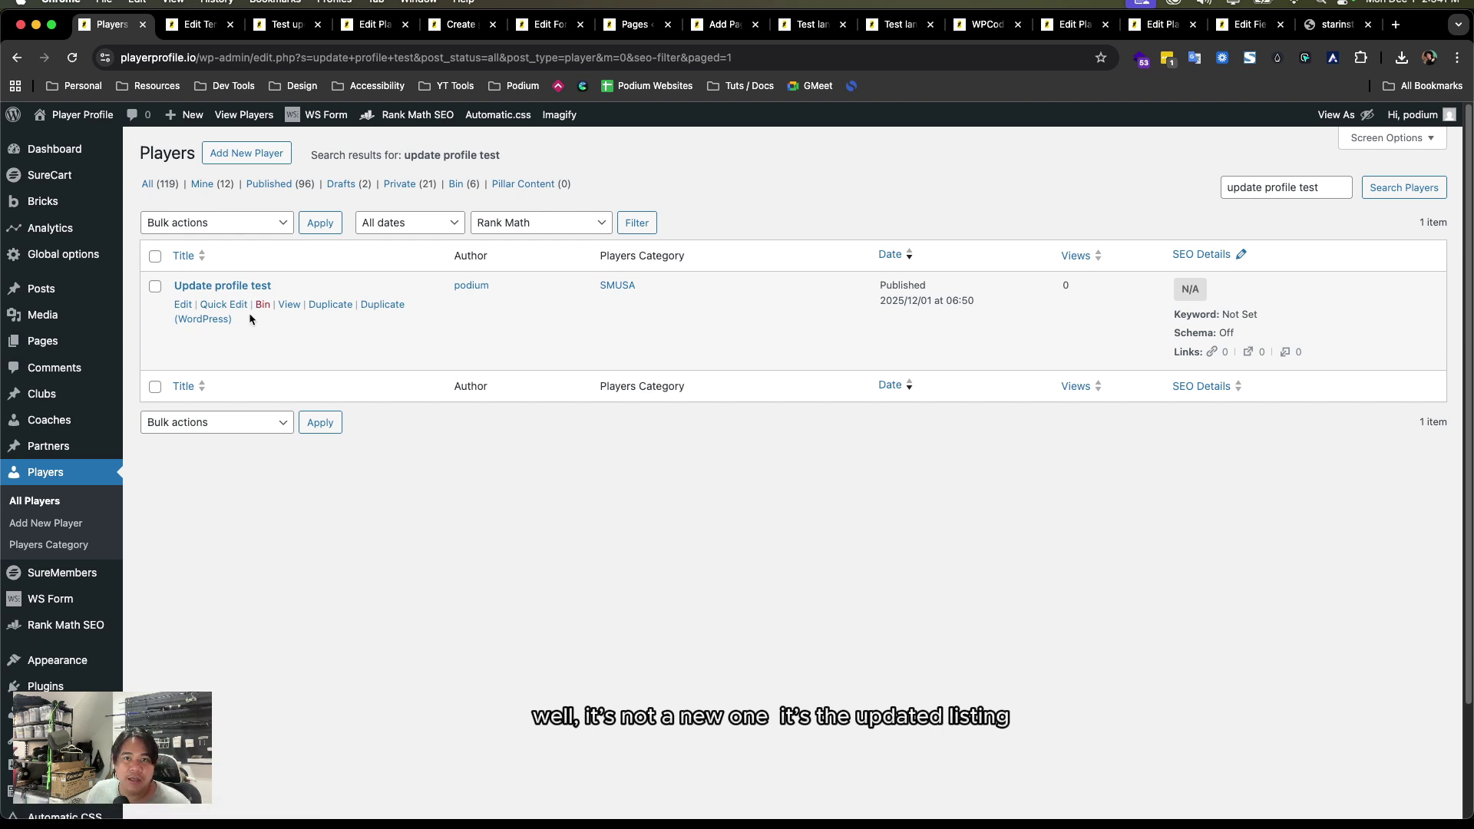
- Open the quick edit of the "Update profile test" player and compare its title with its slug
left_click(209, 305)
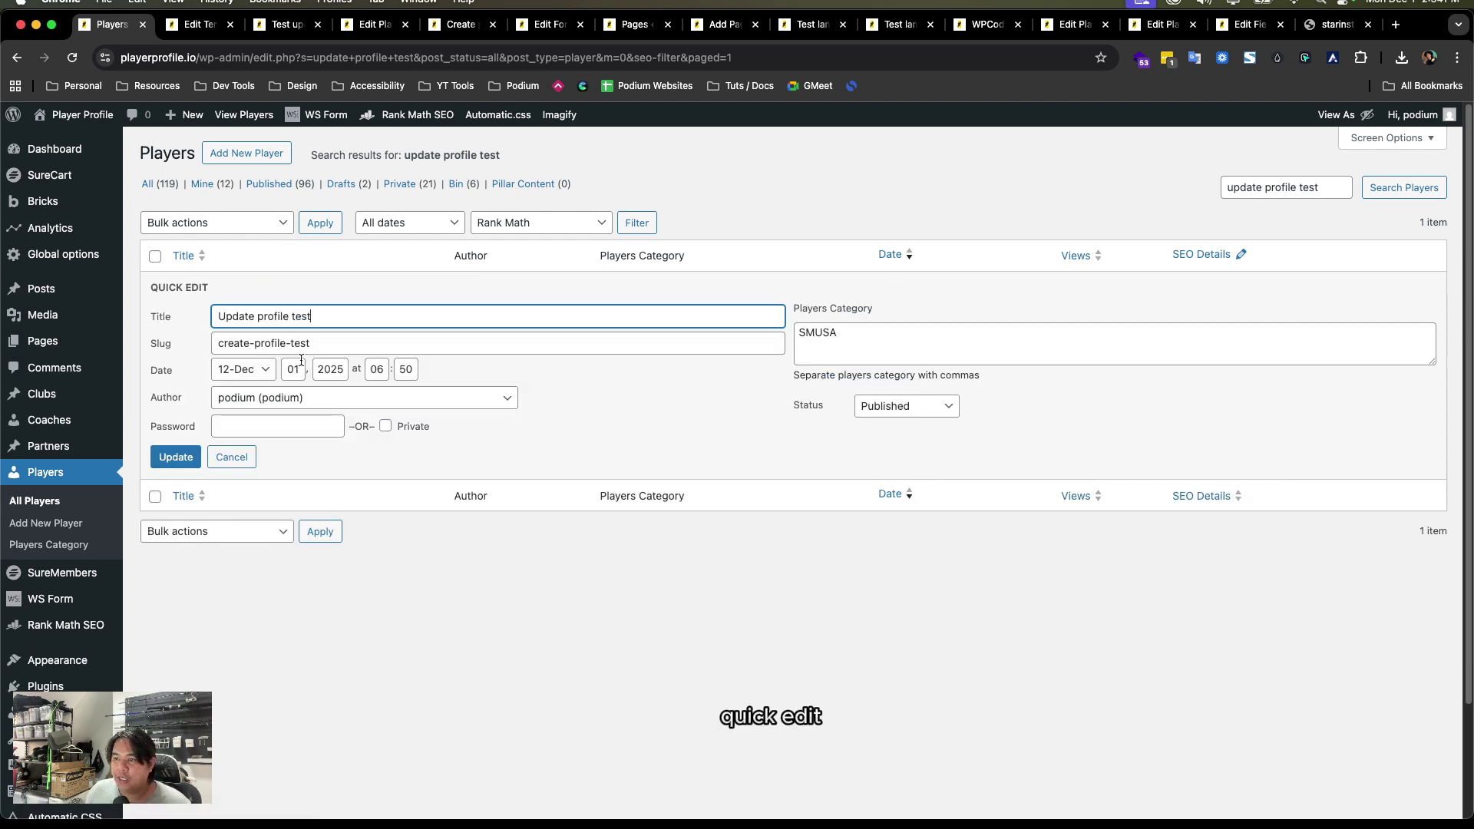
left_click(320, 345)
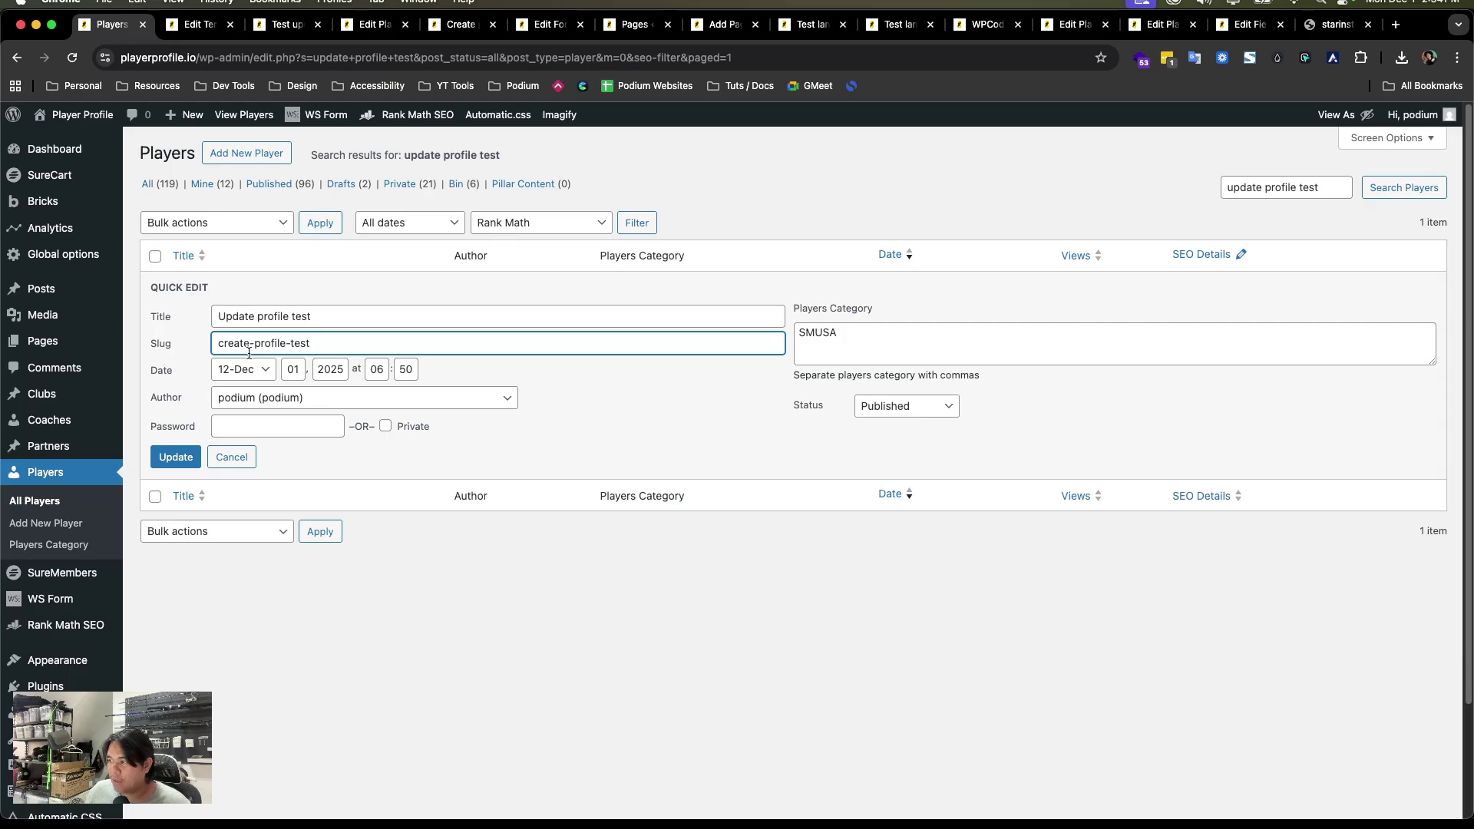
left_click_drag(247, 347, 225, 342)
left_click_drag(324, 313, 311, 343)
left_click(350, 343)
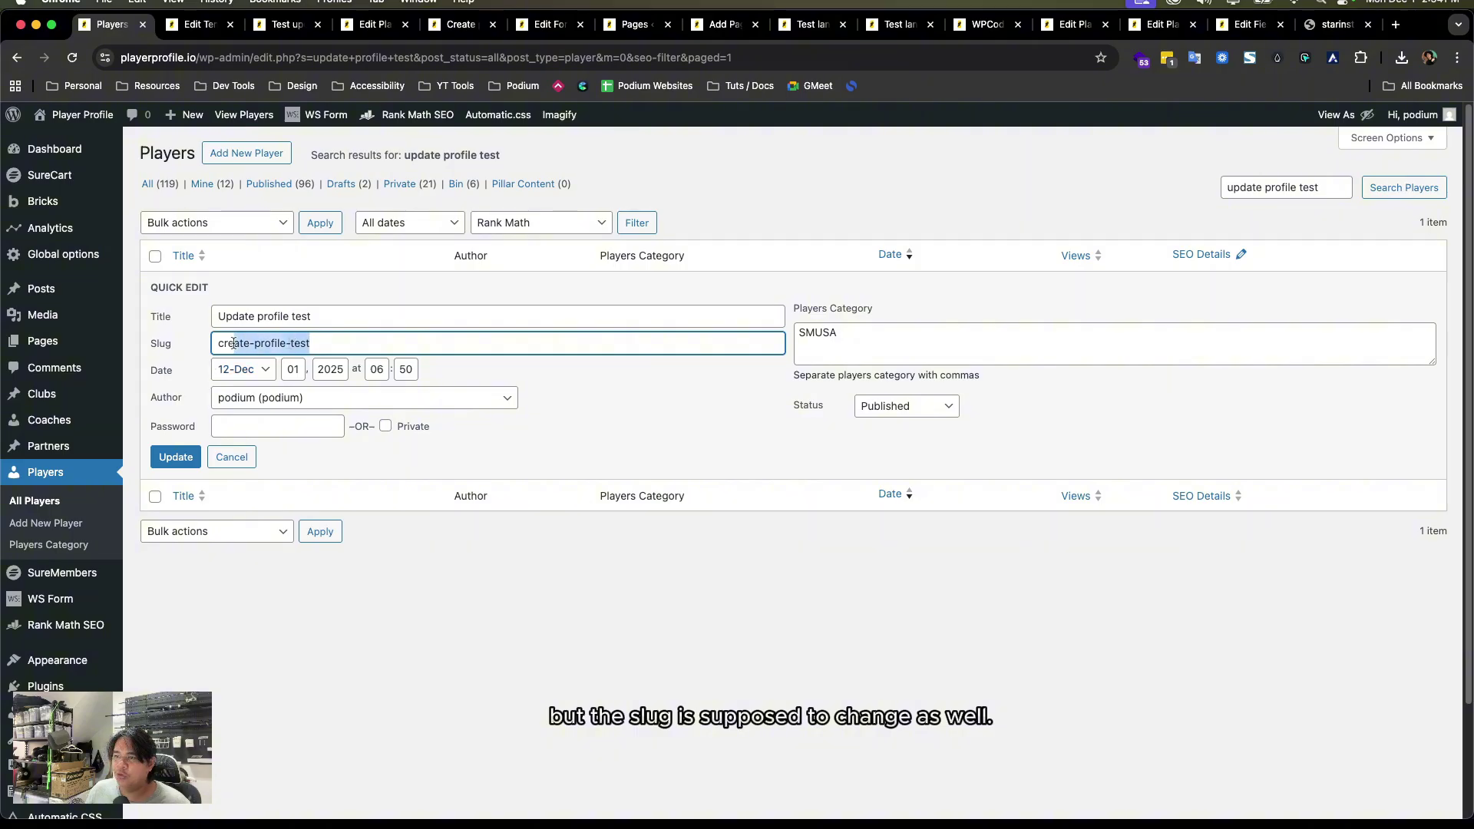
- Open the full edit page of the "Update profile test" player and compare its title with the permalink
scroll(375, 357, "down", 15)
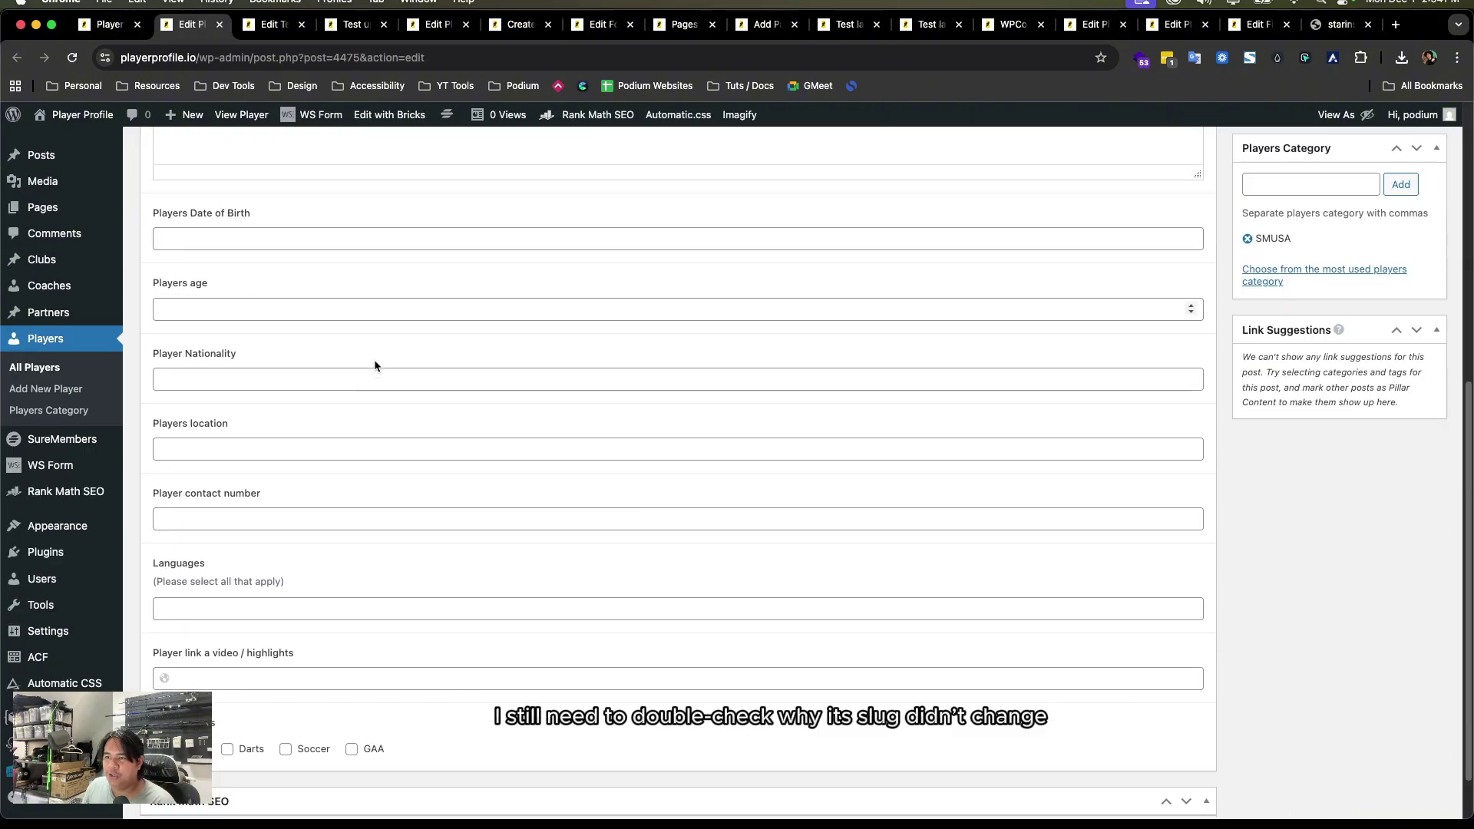
scroll(375, 357, "up", 15)
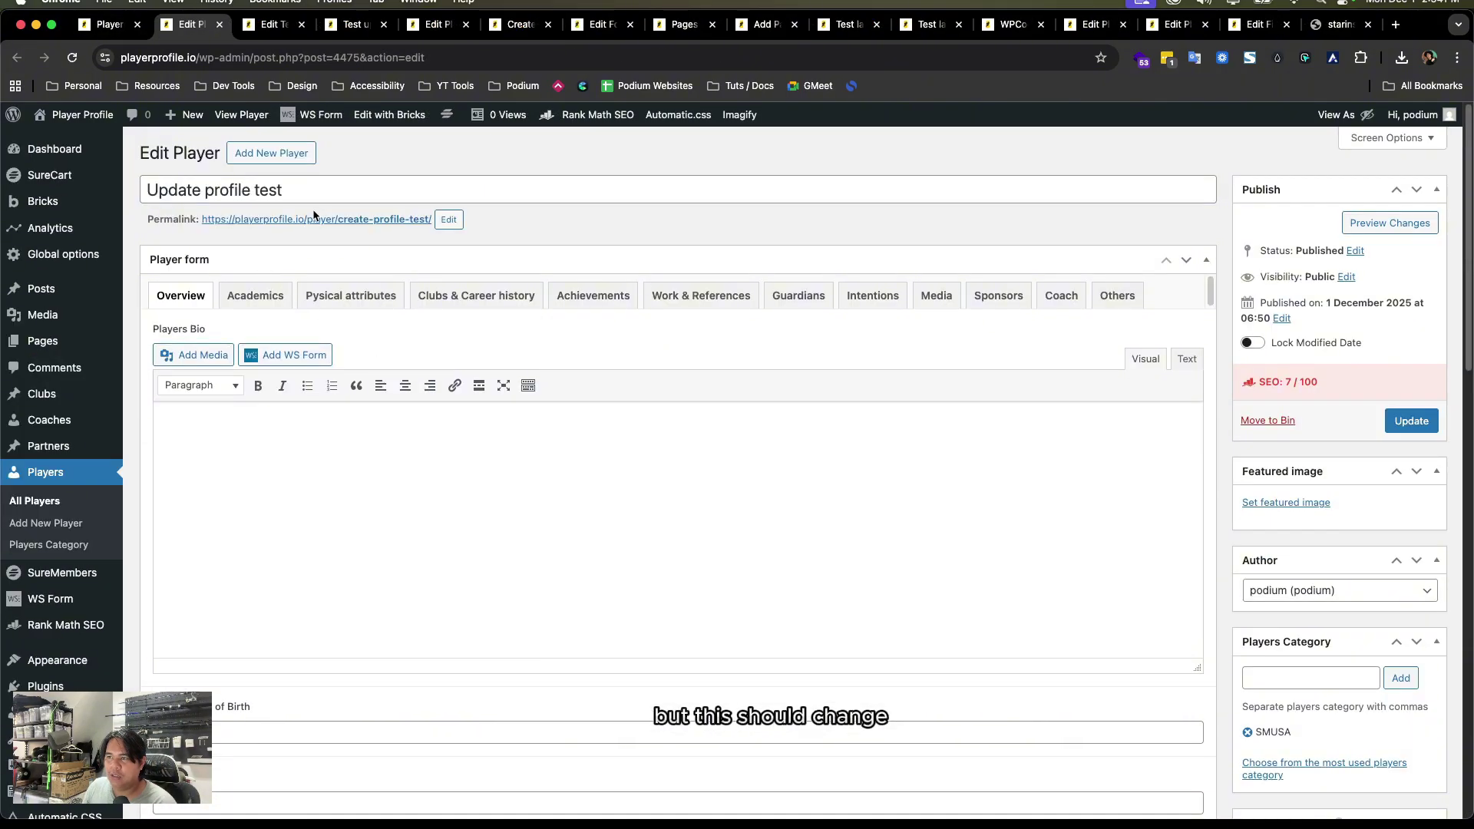
triple_click(269, 189)
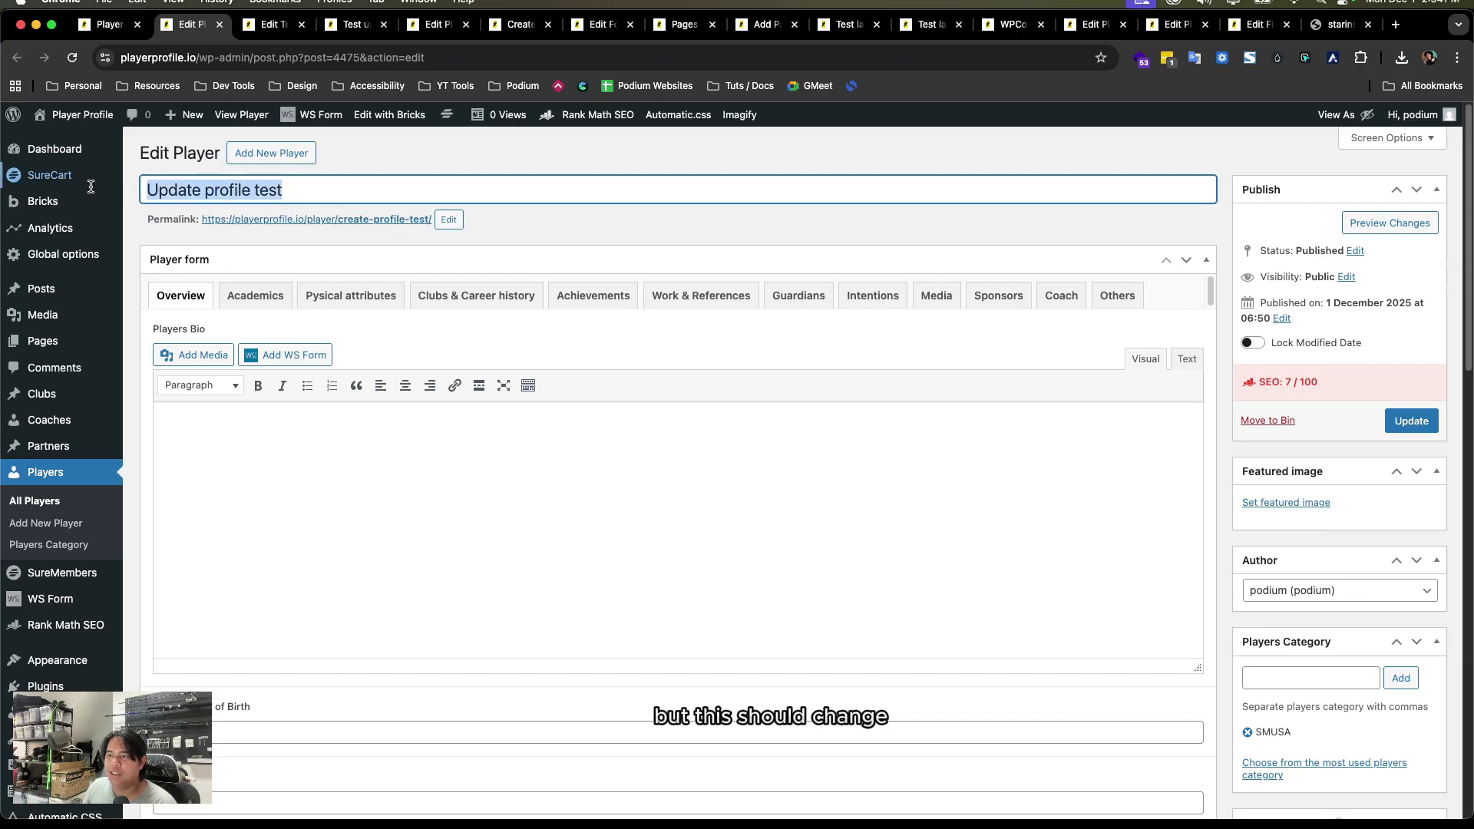
left_click_drag(356, 189, 168, 188)
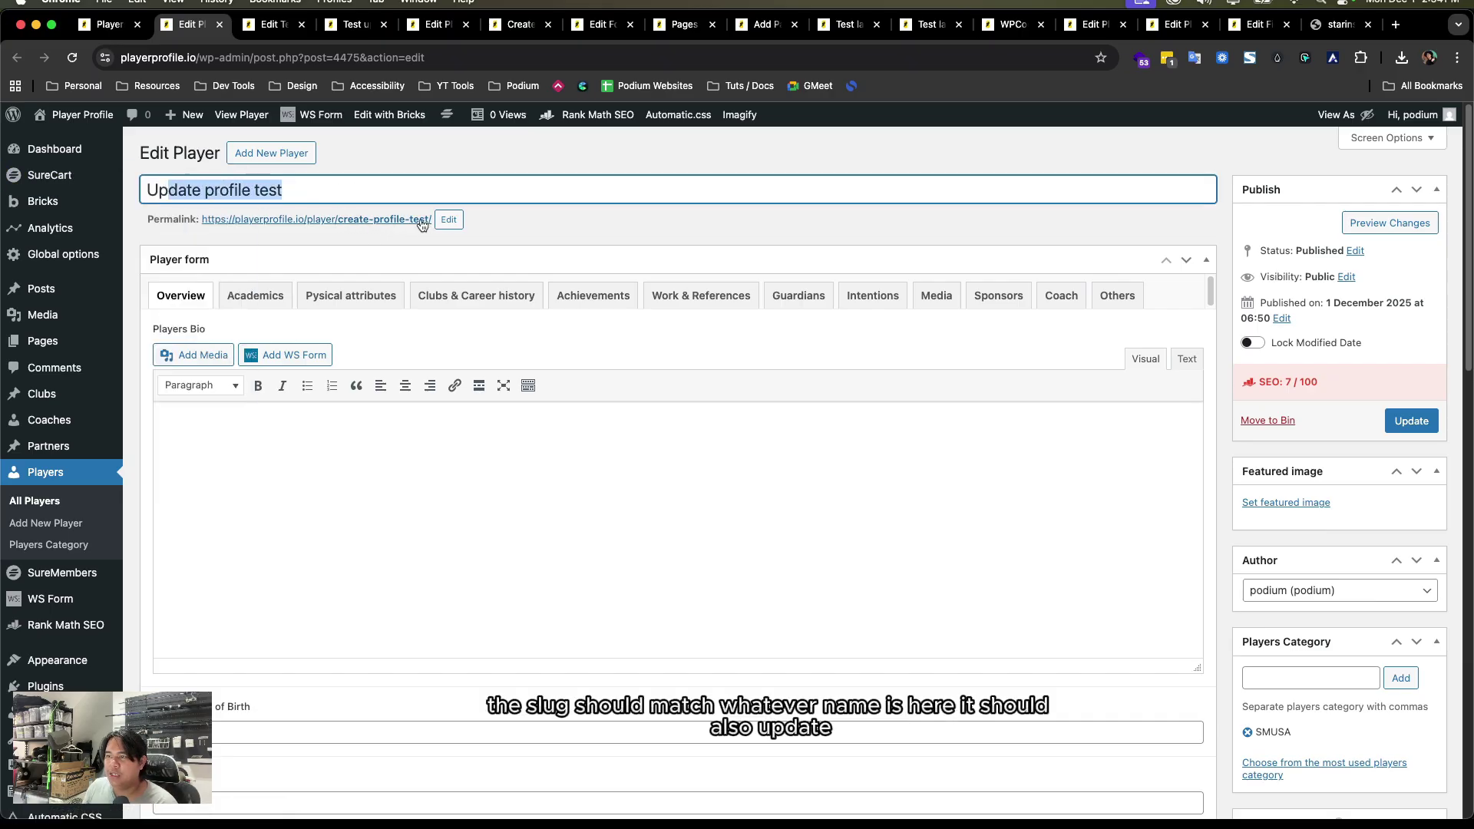
- Open the settings of the Slug field in the "Post Management: Player" form
left_click(108, 24)
left_click(598, 23)
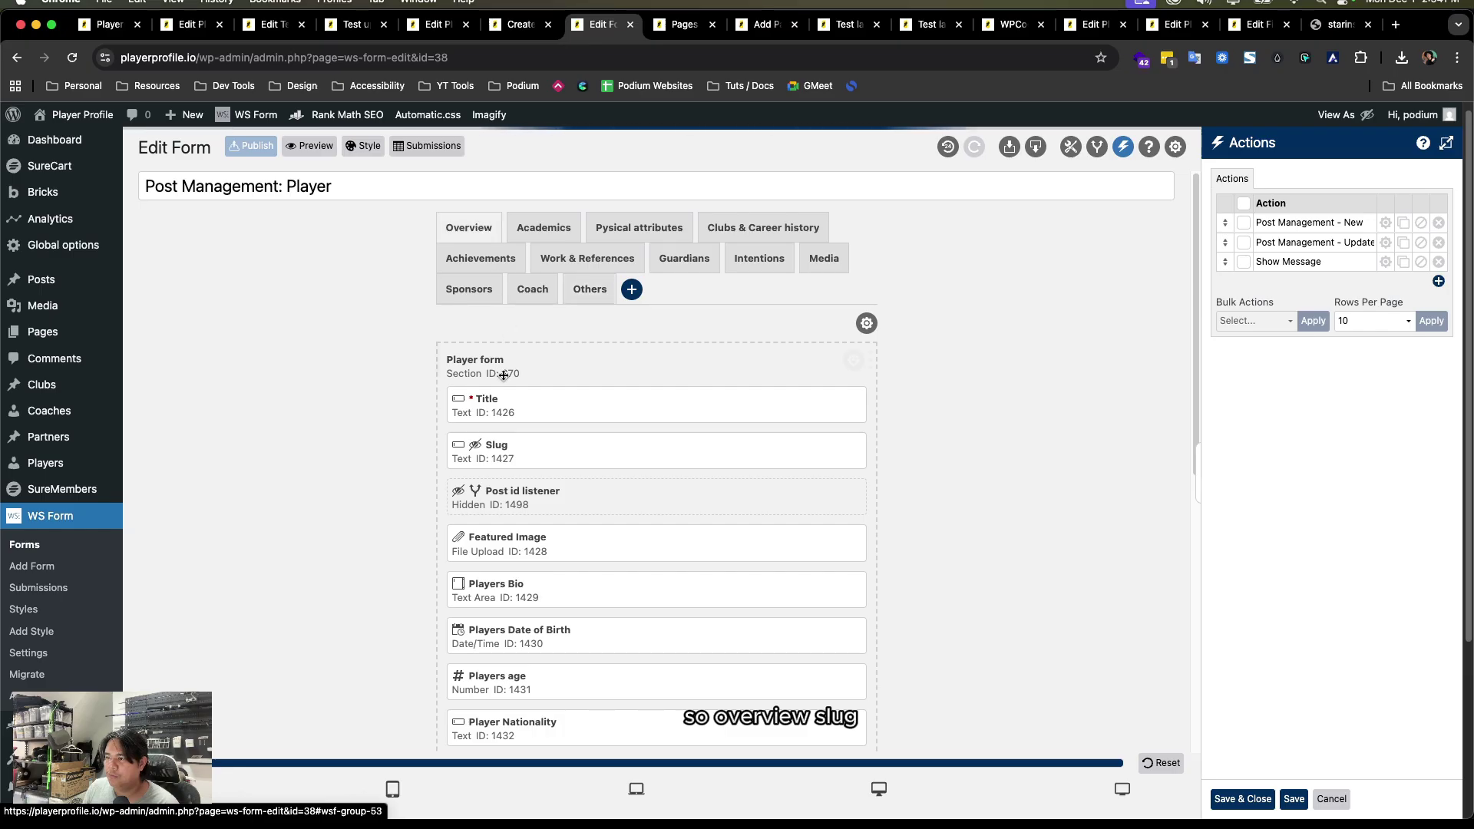
left_click(843, 451)
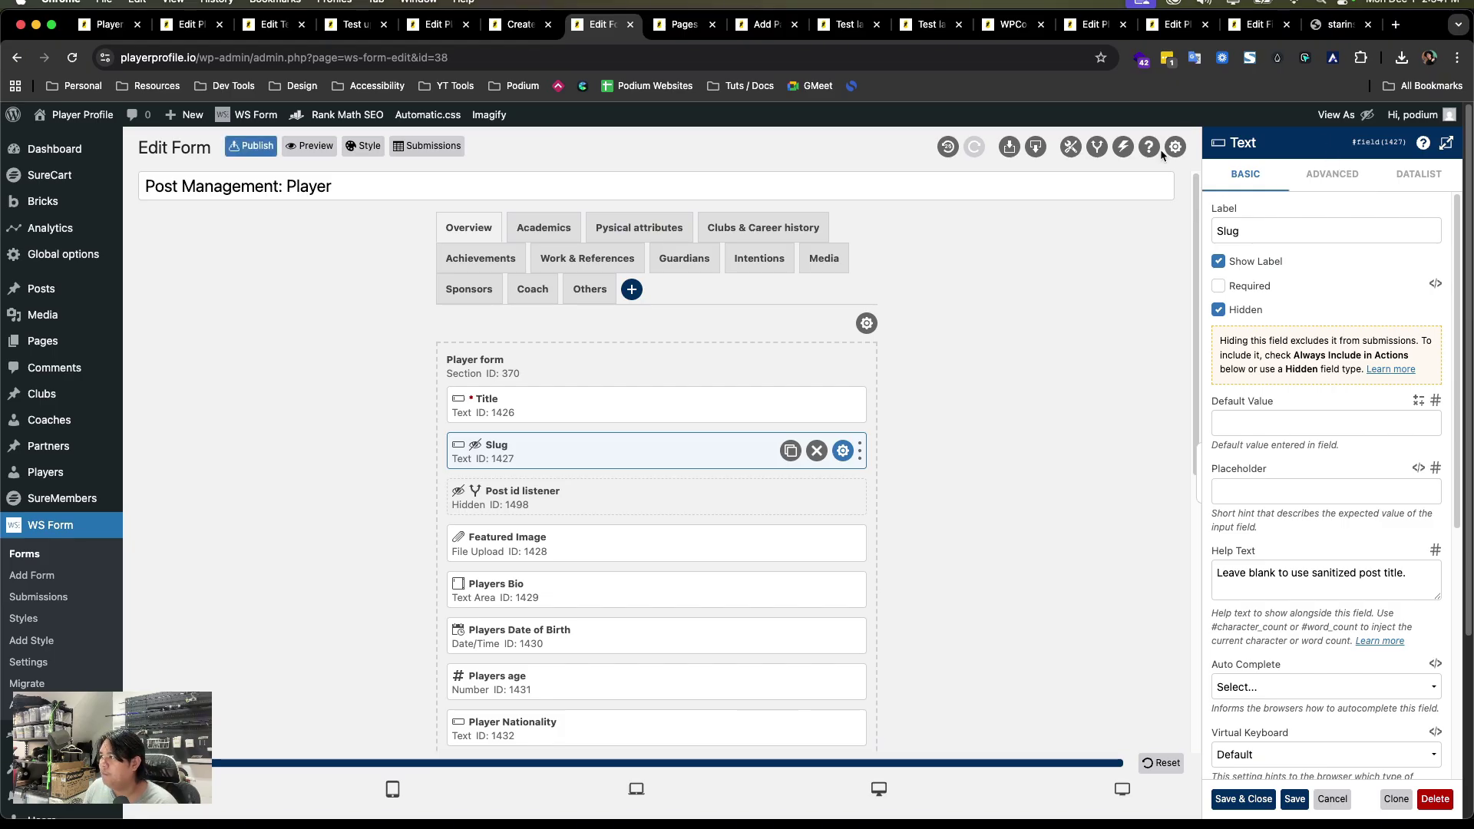
- Open the "Post Management - New" action and check how the Slug field is mapped to the post fields
left_click(1123, 147)
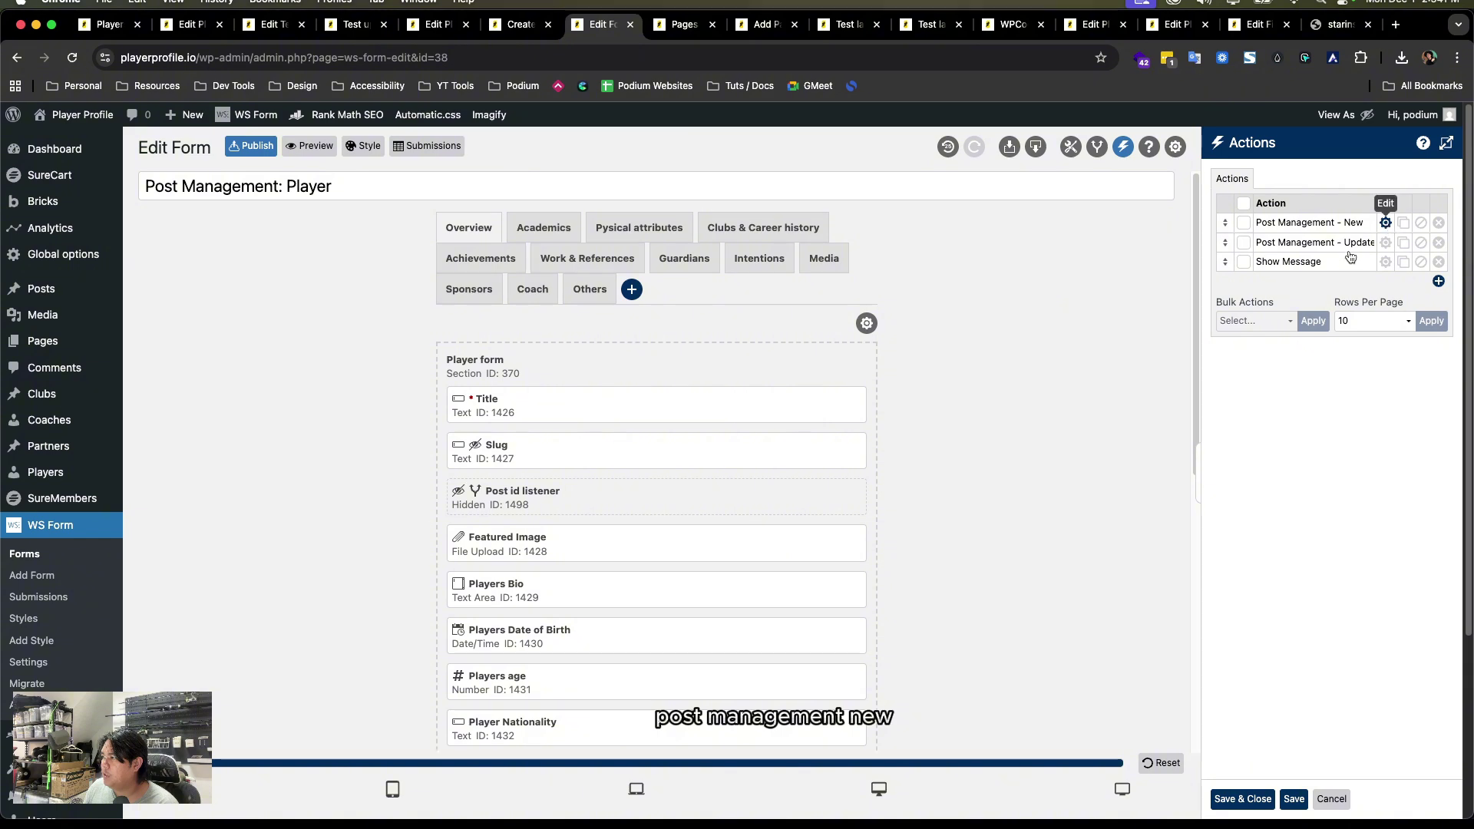
left_click(1387, 225)
scroll(1343, 415, "down", 10)
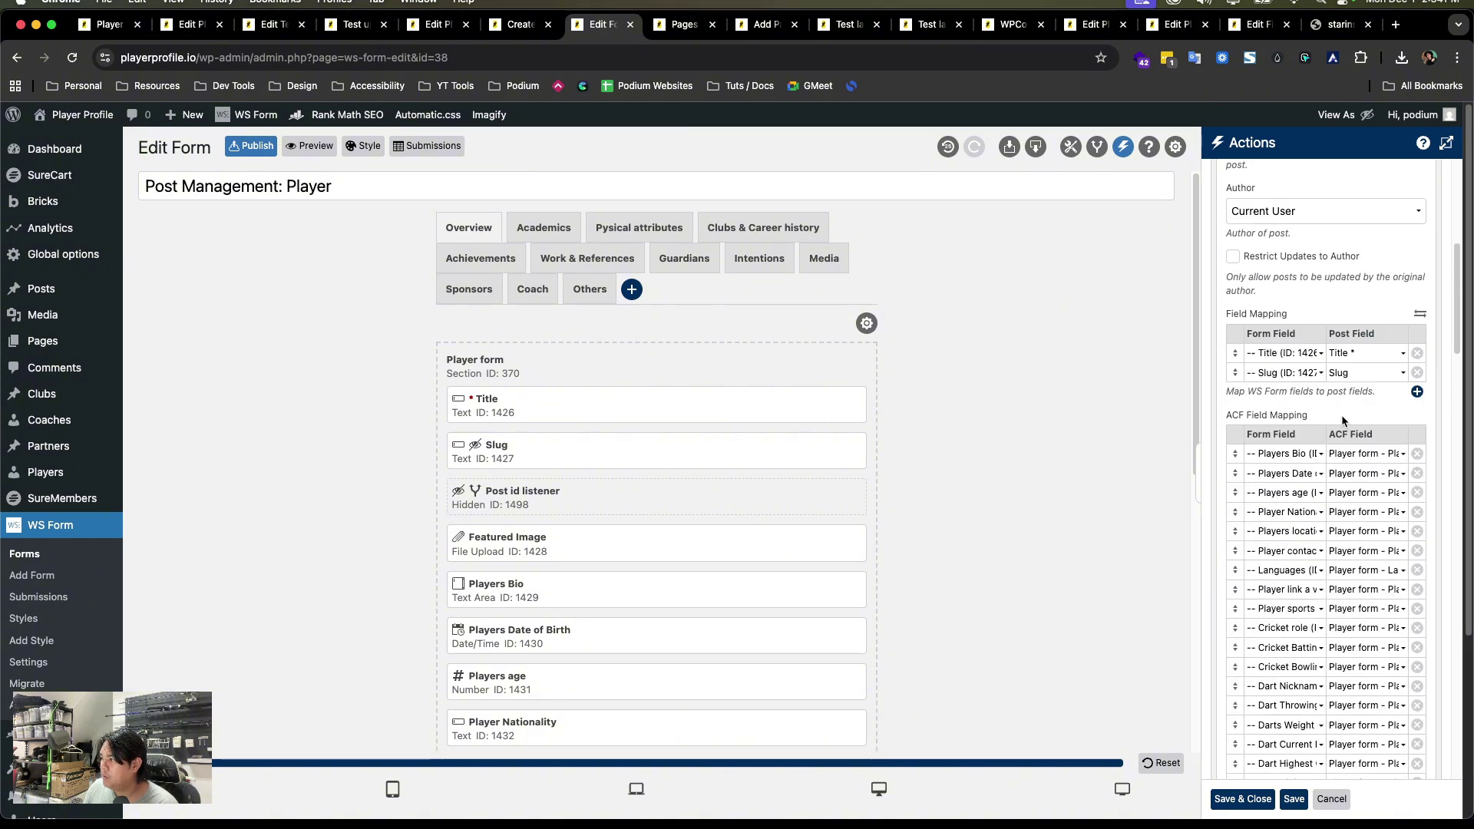
left_click(1364, 374)
left_click(1364, 374)
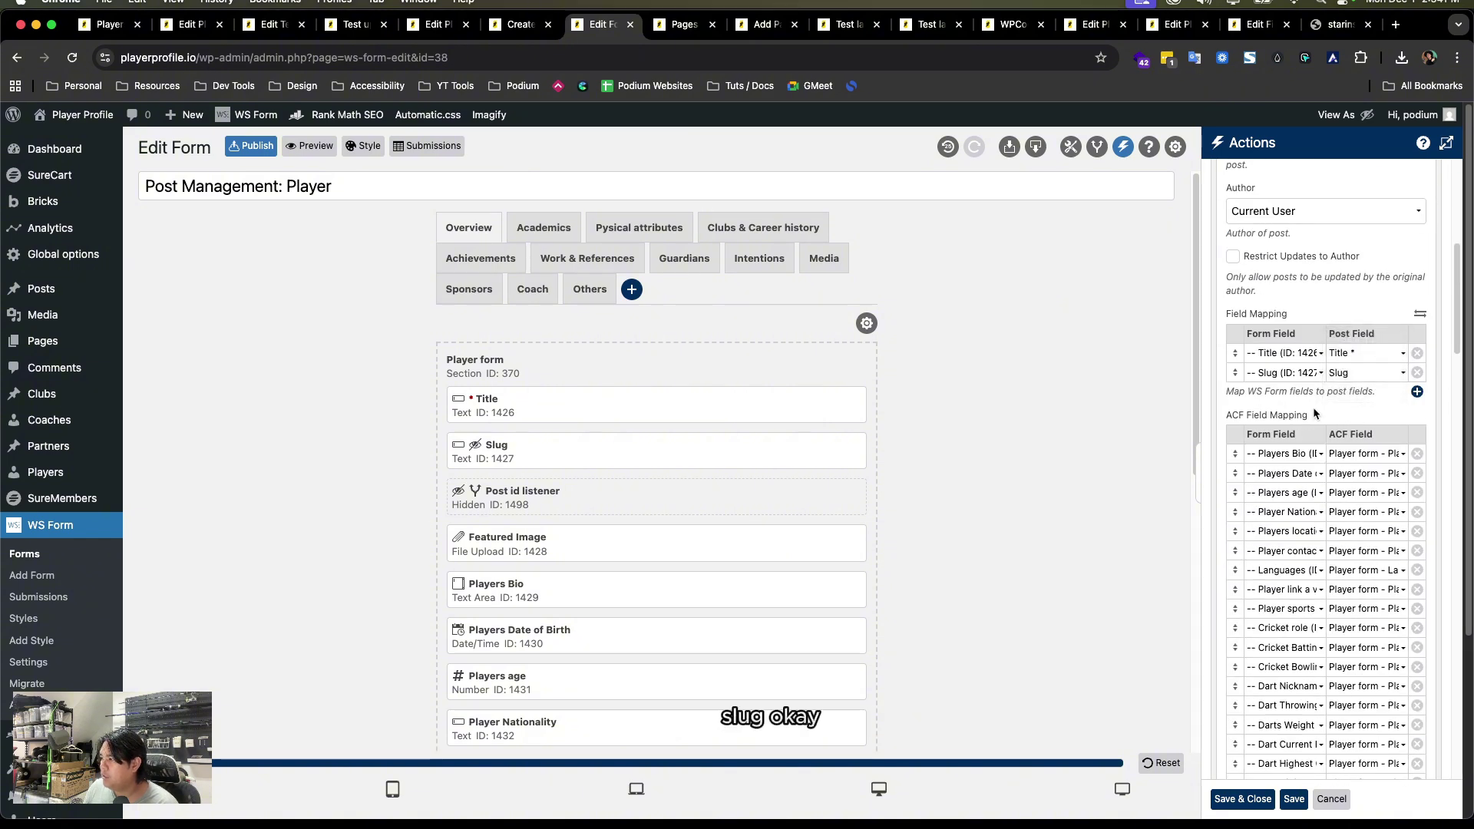
scroll(1315, 414, "down", 10)
scroll(1315, 414, "down", 5)
scroll(1315, 414, "up", 15)
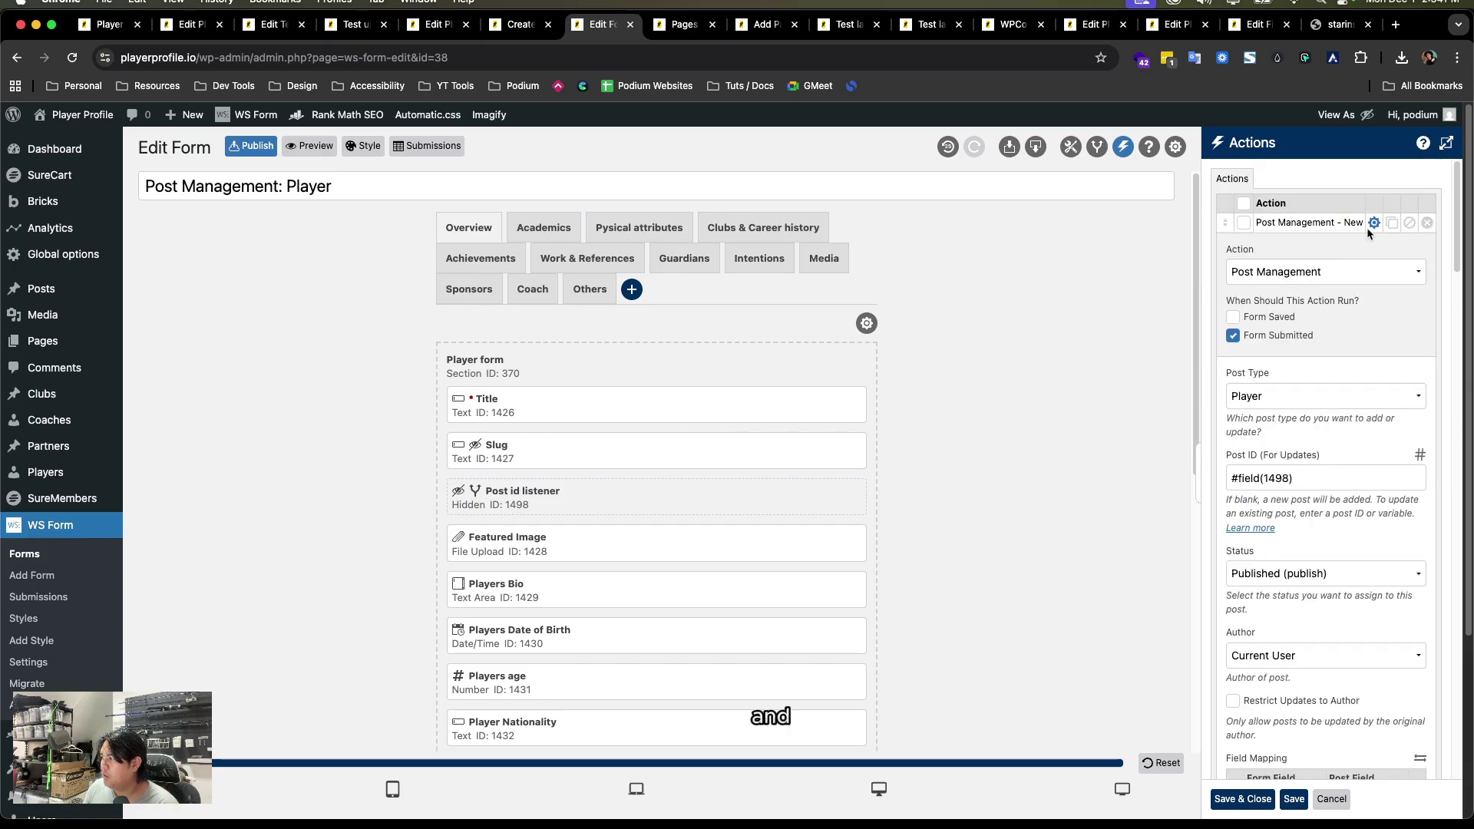
- Open the form's data population settings and review the Post ID source and the Title and Slug mapping
left_click(1124, 147)
left_click(1175, 146)
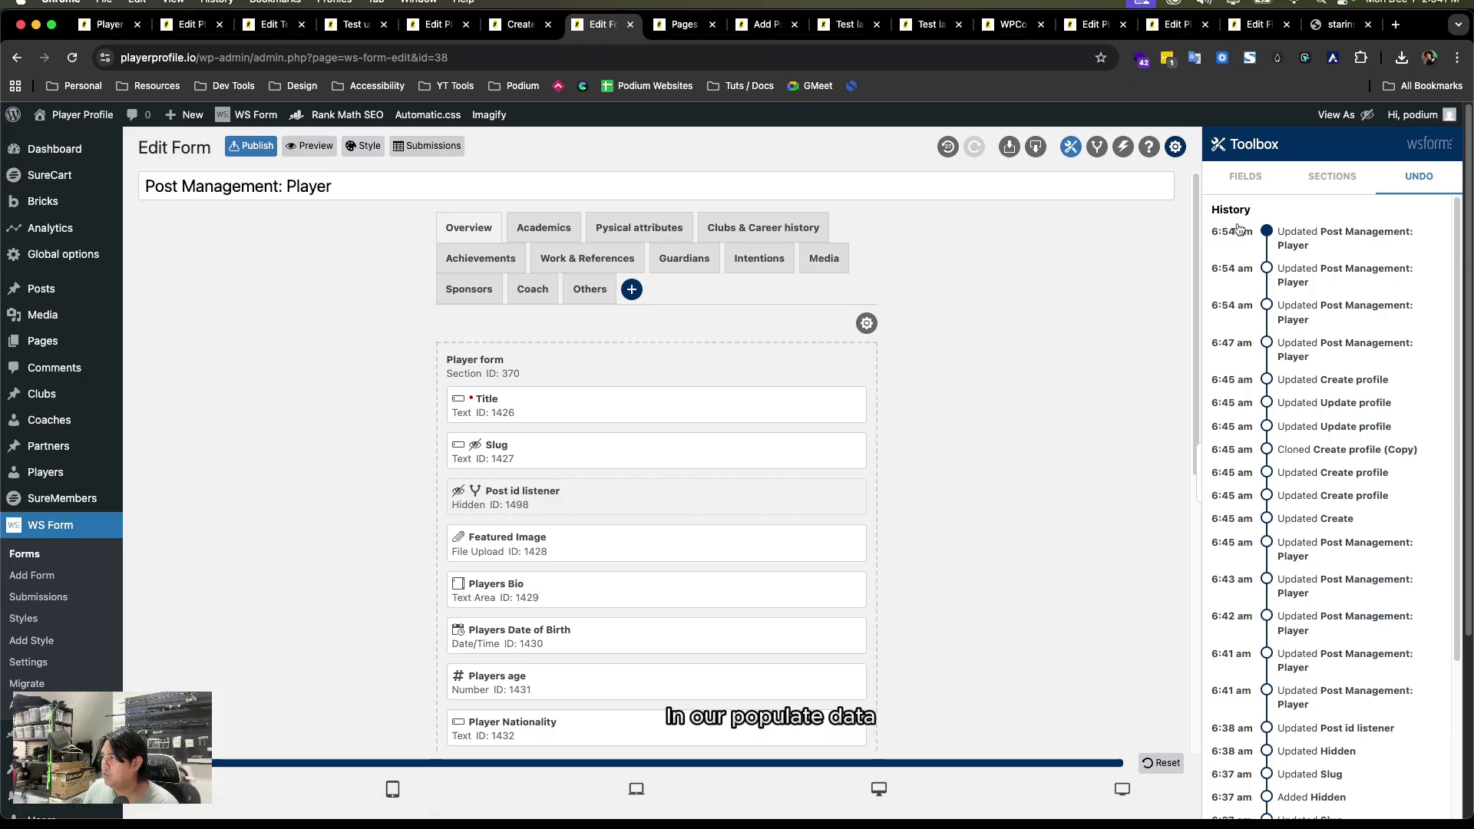
left_click(1397, 238)
scroll(1334, 362, "down", 3)
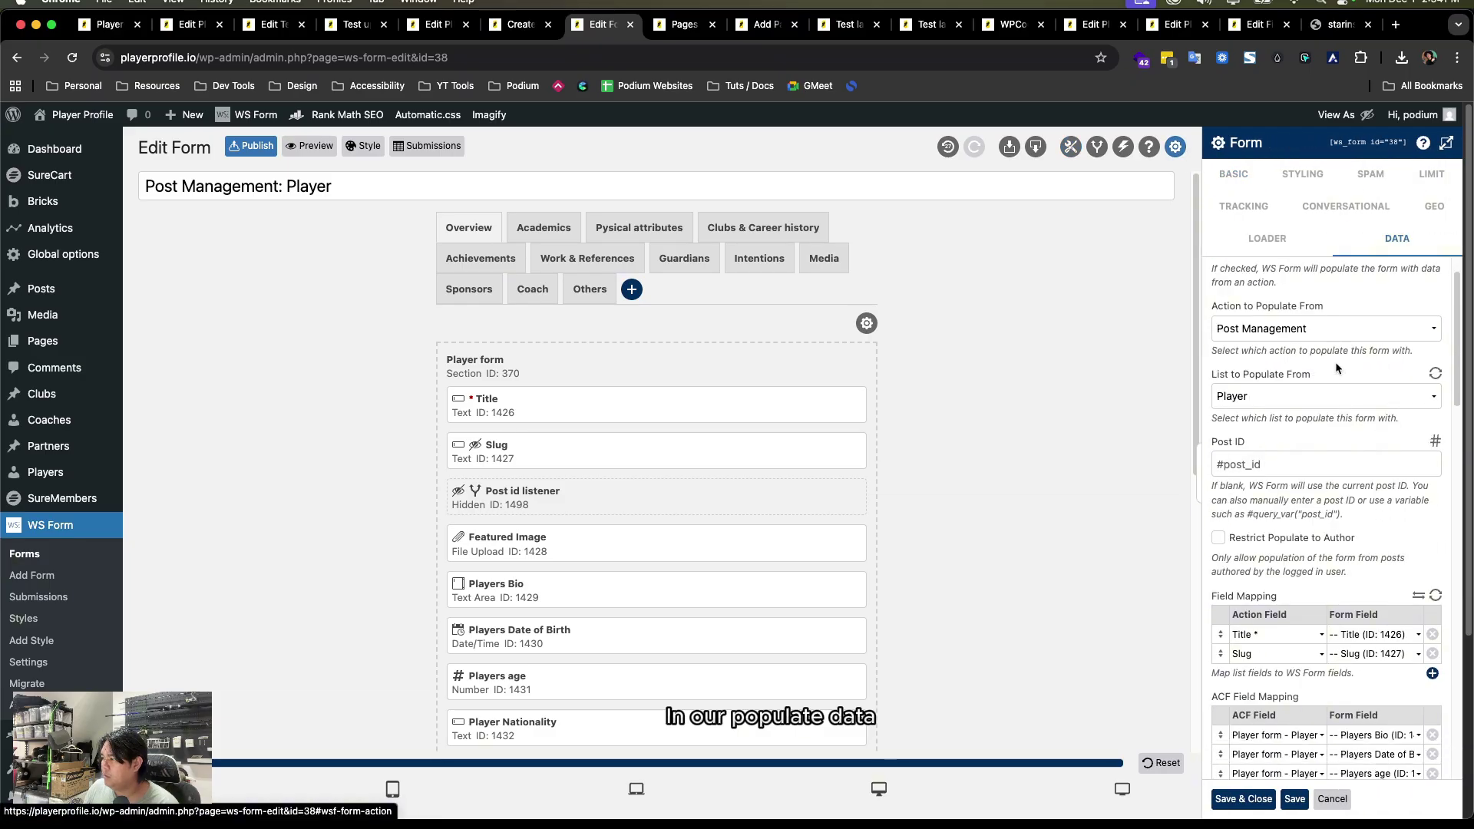
scroll(1338, 394, "down", 2)
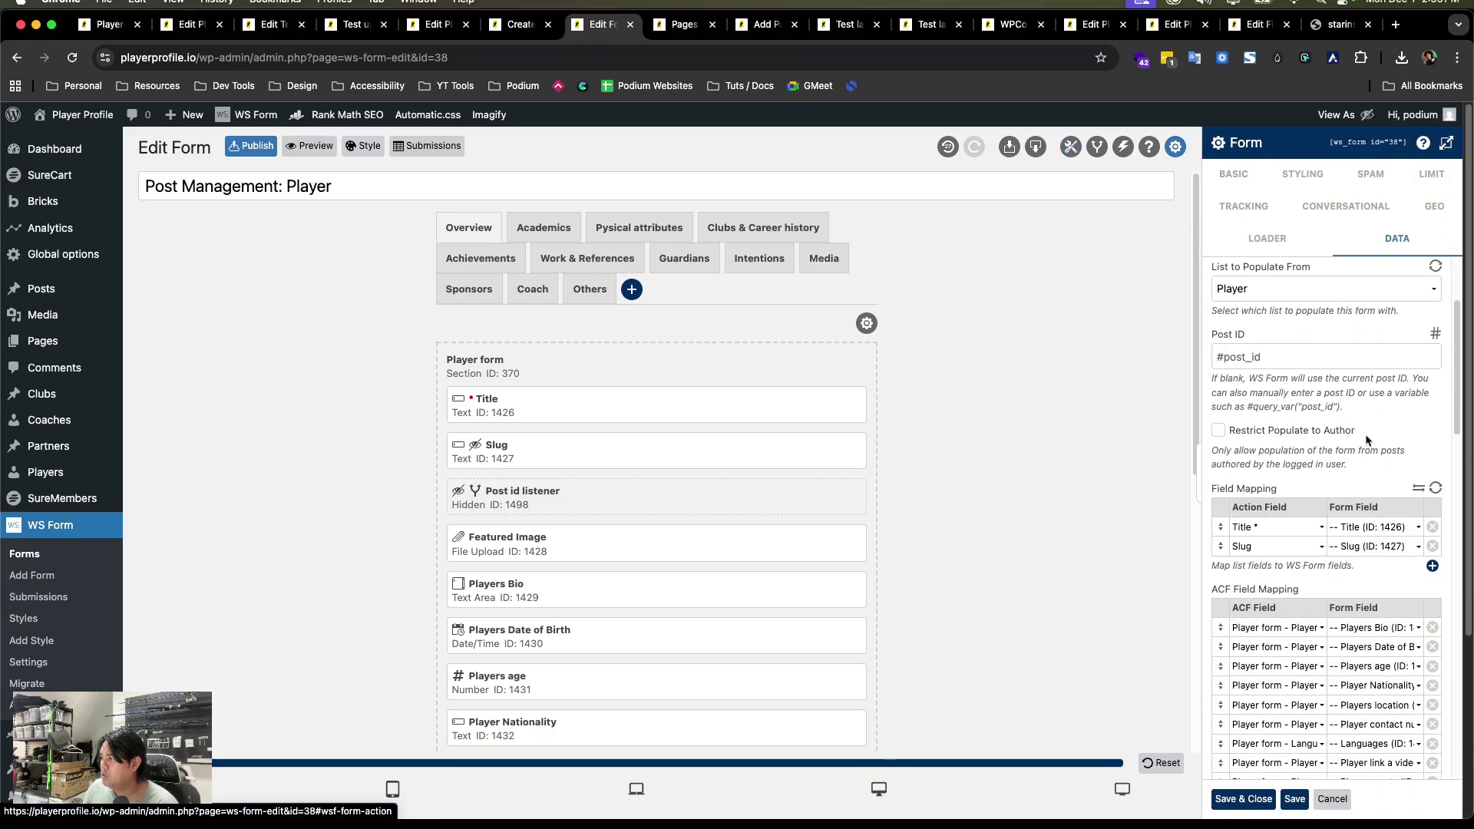
left_click_drag(1218, 378, 1296, 389)
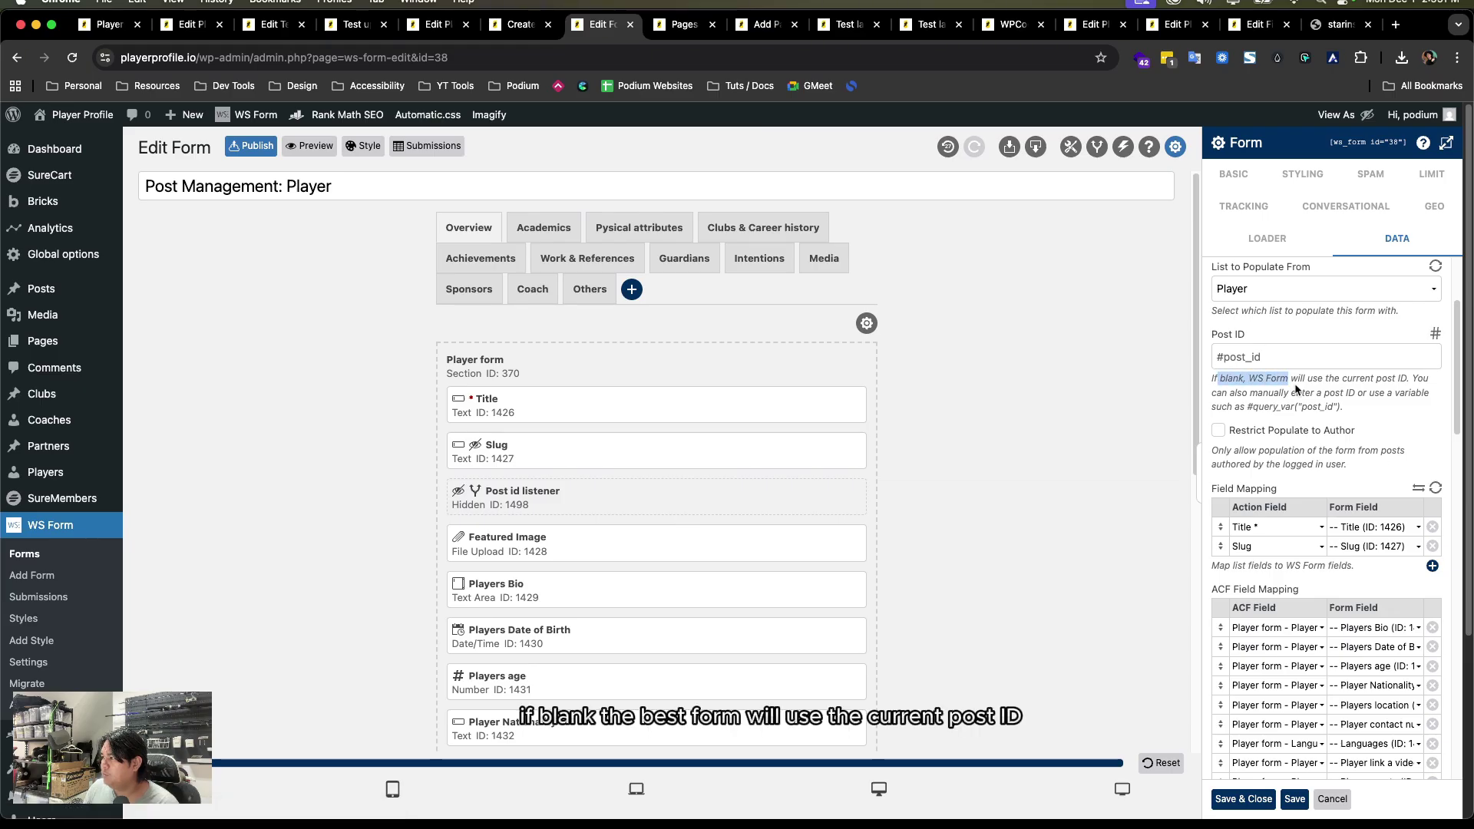
left_click(1376, 381)
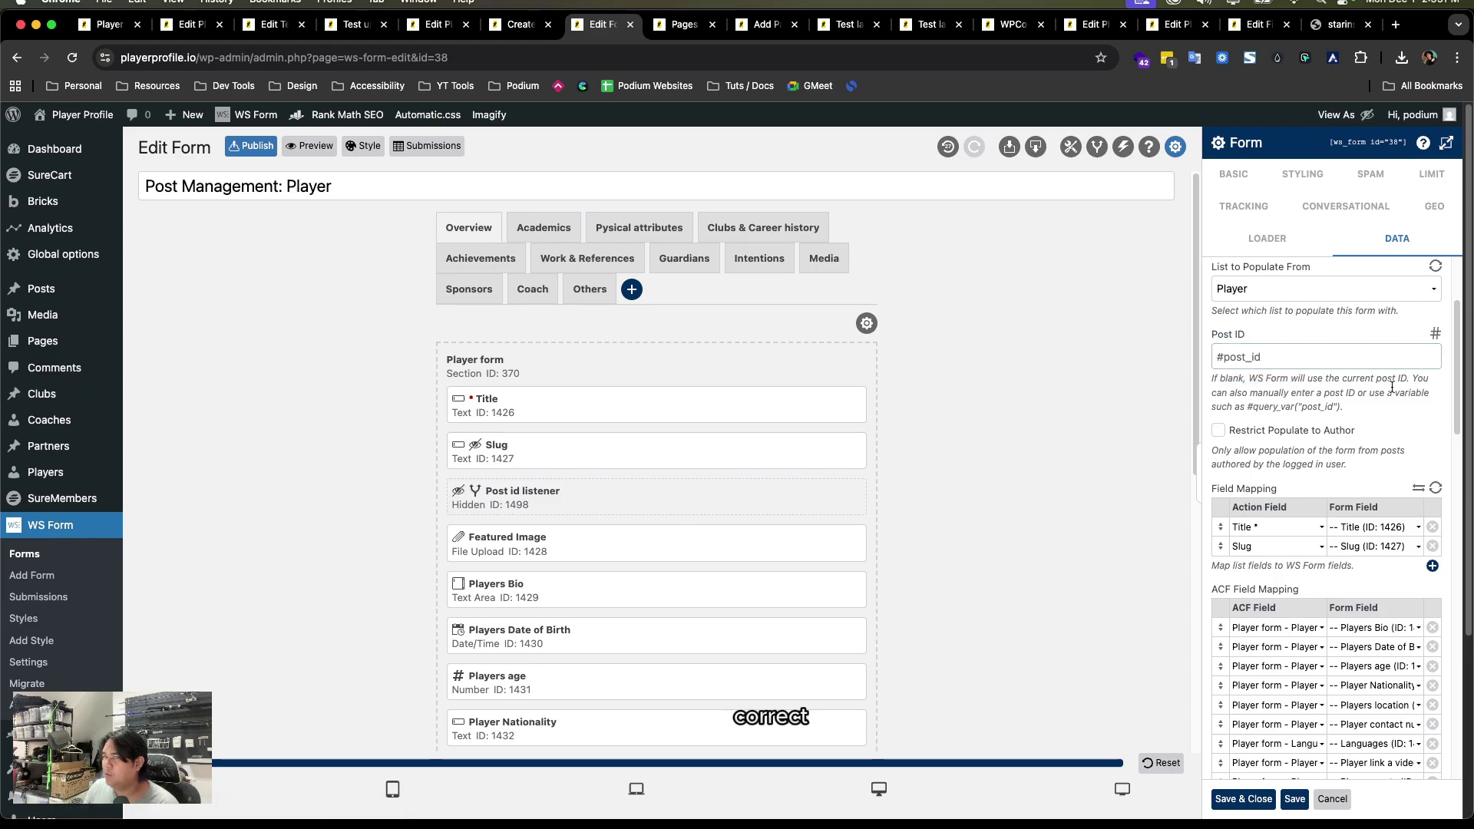
- Enable Restrict Populate to Author in the form's data settings and save the form settings
left_click(1218, 430)
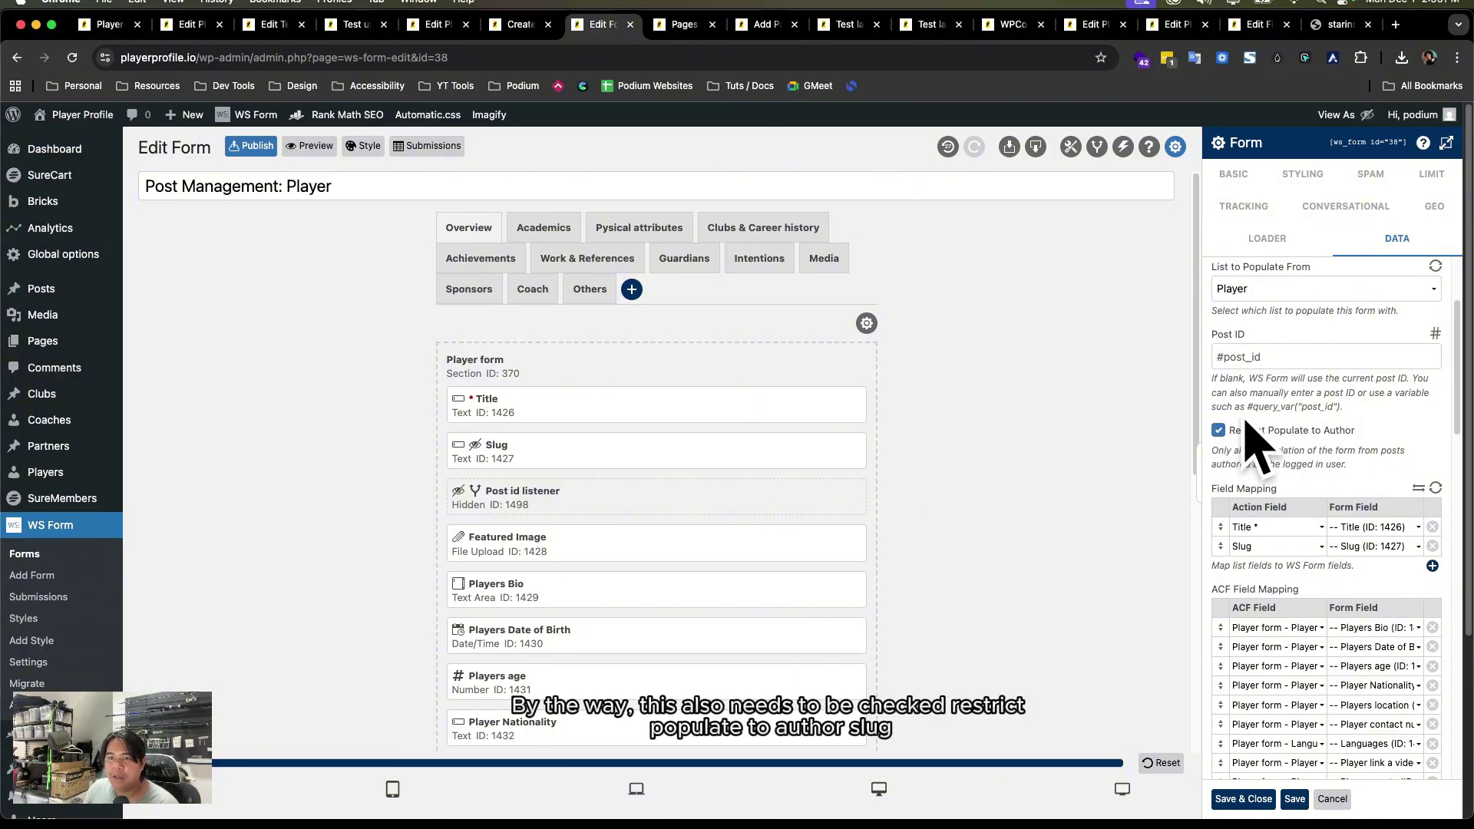
scroll(1321, 432, "up", 1)
scroll(1321, 432, "up", 2)
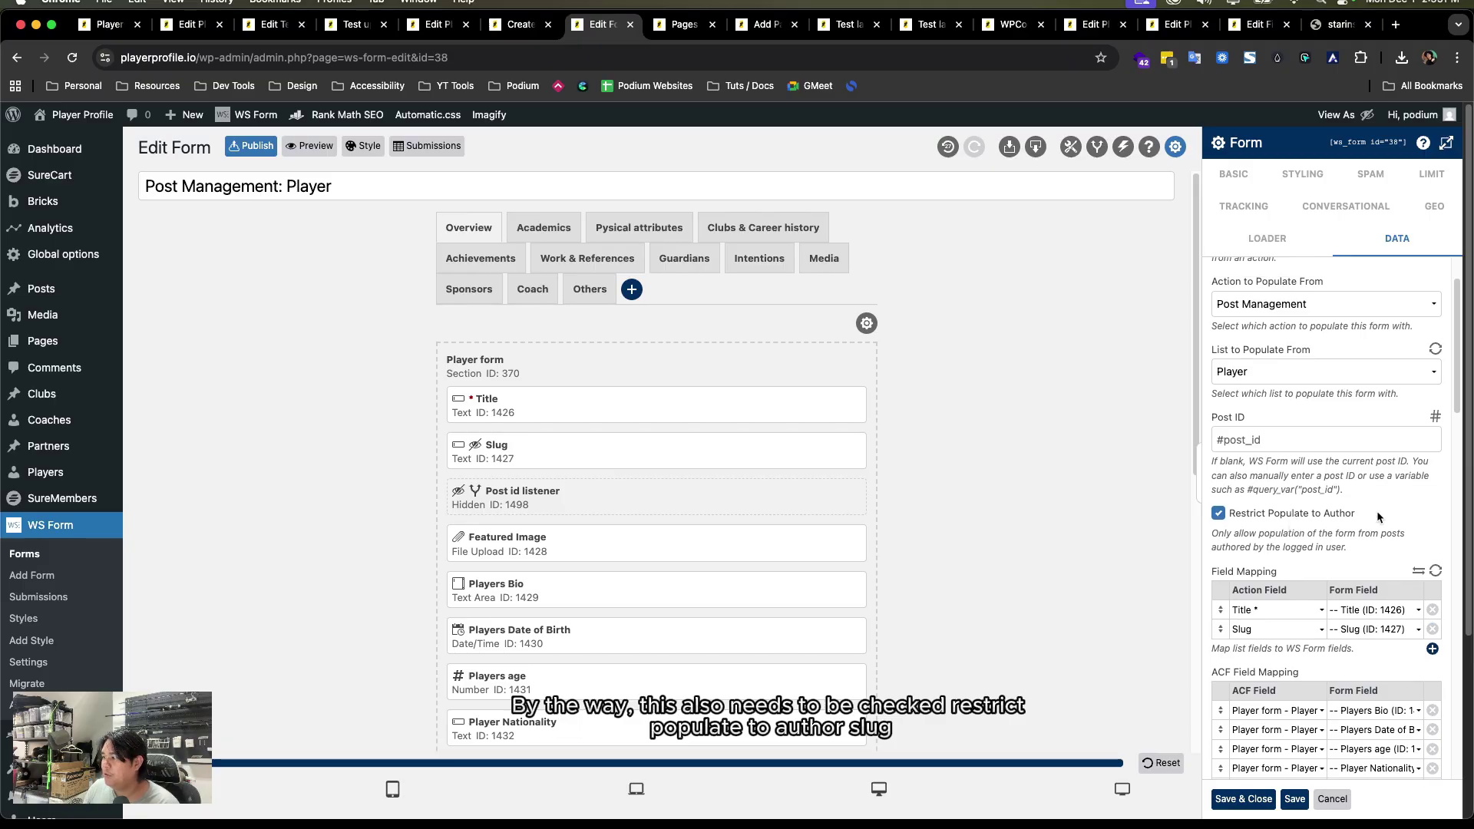
scroll(1376, 510, "up", 1)
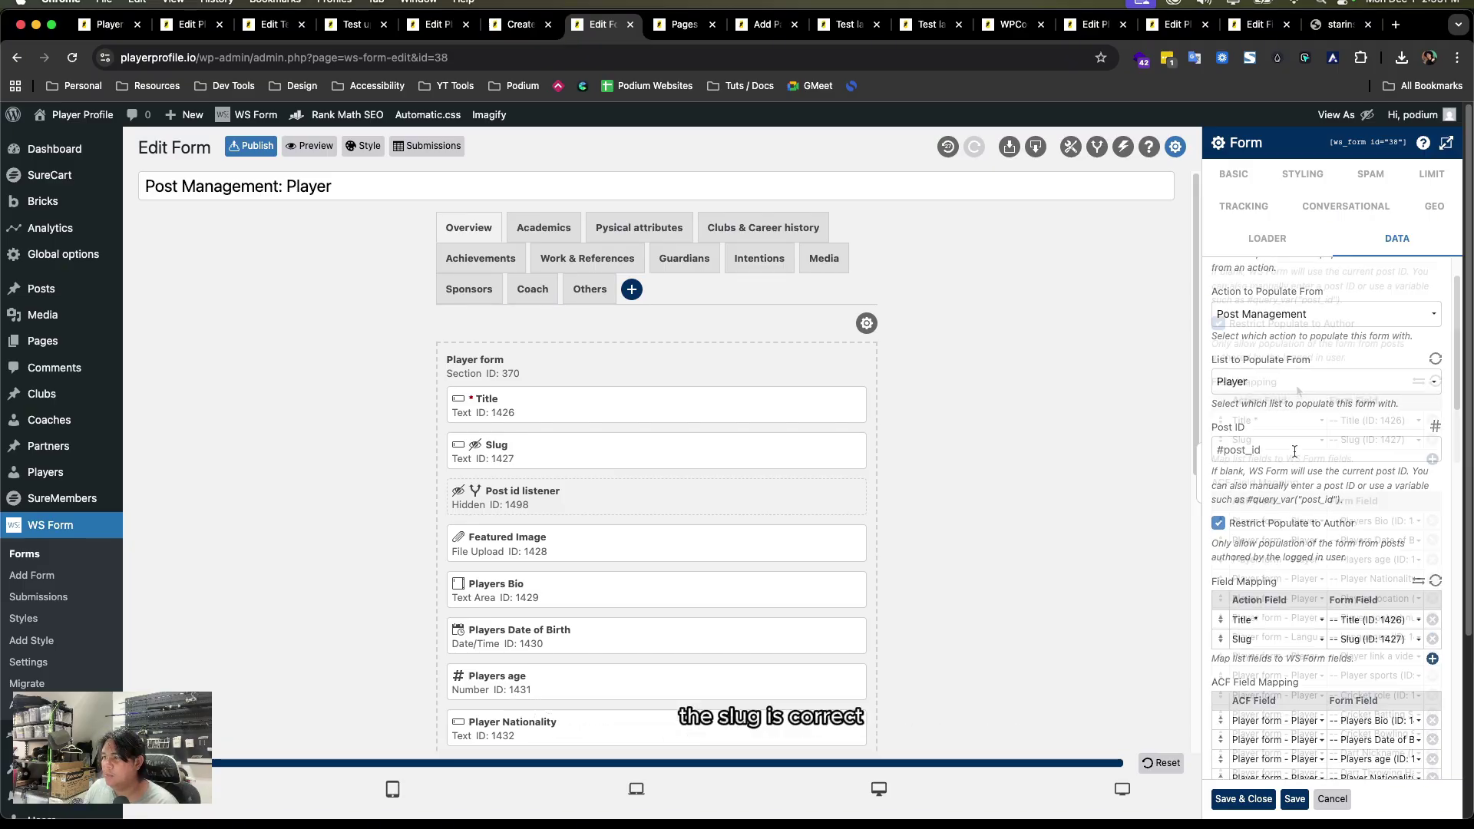
scroll(1299, 437, "down", 5)
key("Escape")
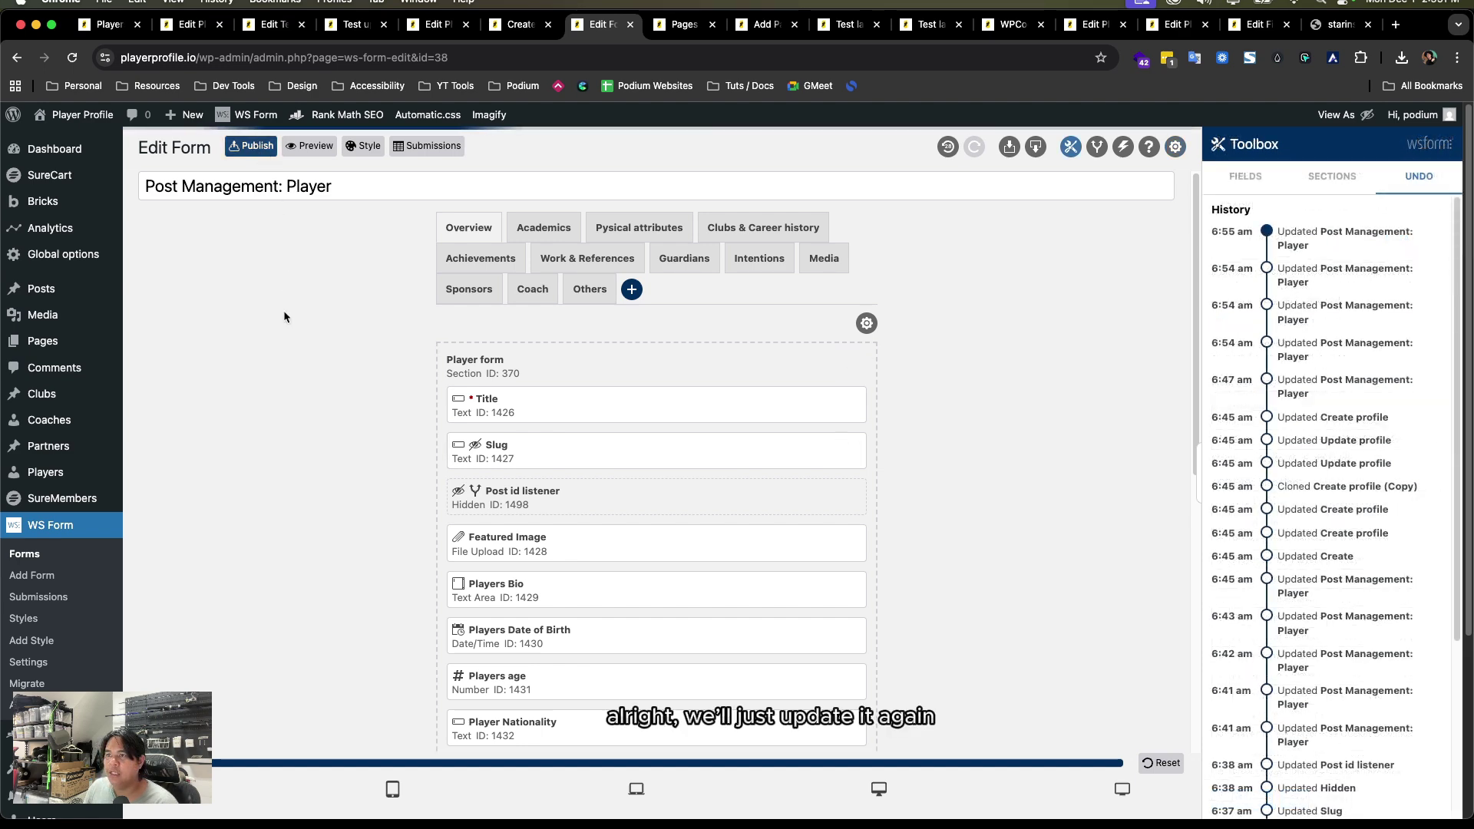
- Return to the front-end player page, reload it and submit the profile update again with WhatsApp permission set to "Yes, I give permission"
left_click(352, 24)
left_click(436, 23)
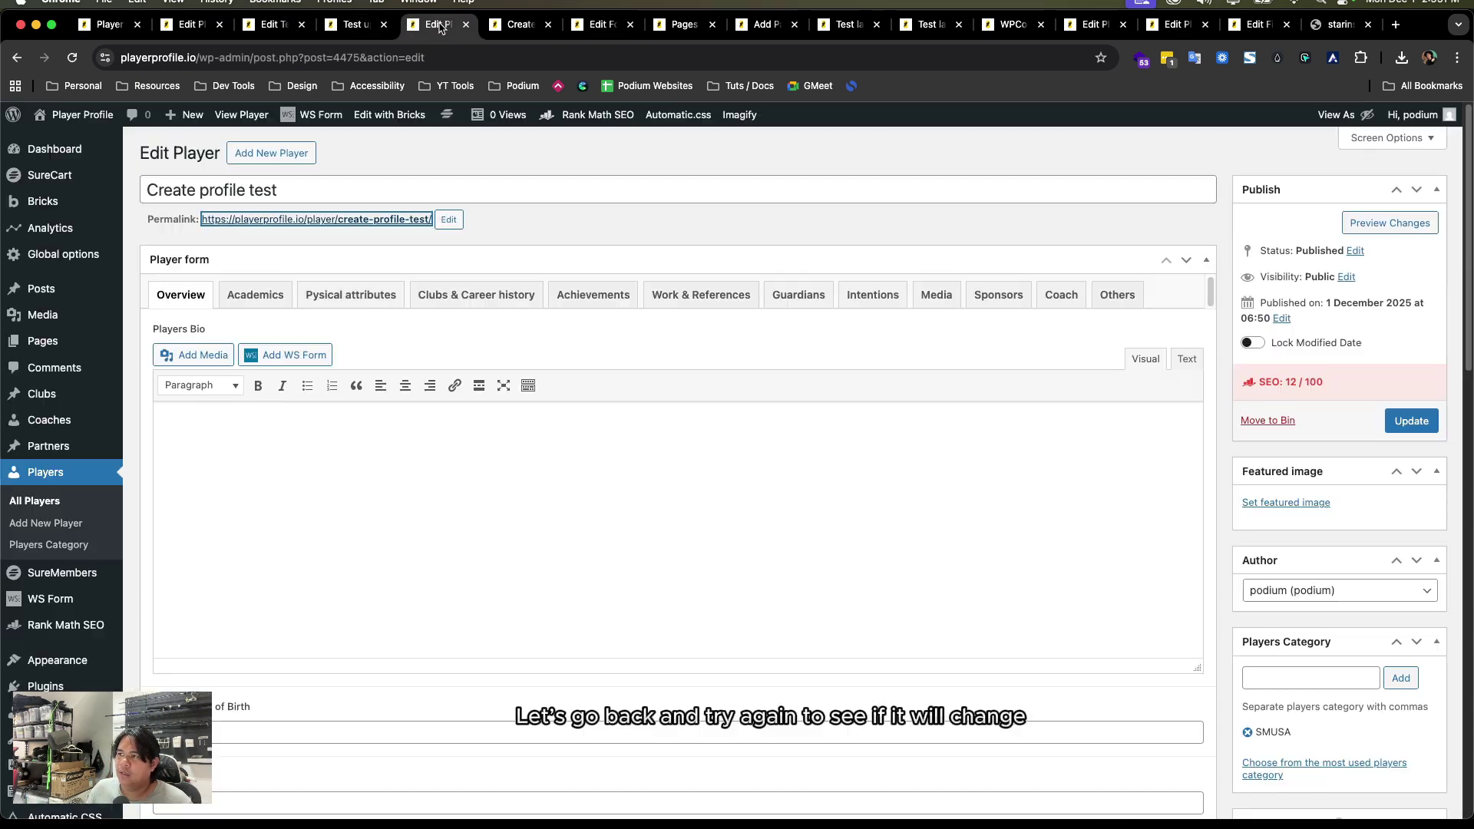
left_click(520, 27)
key("super+r")
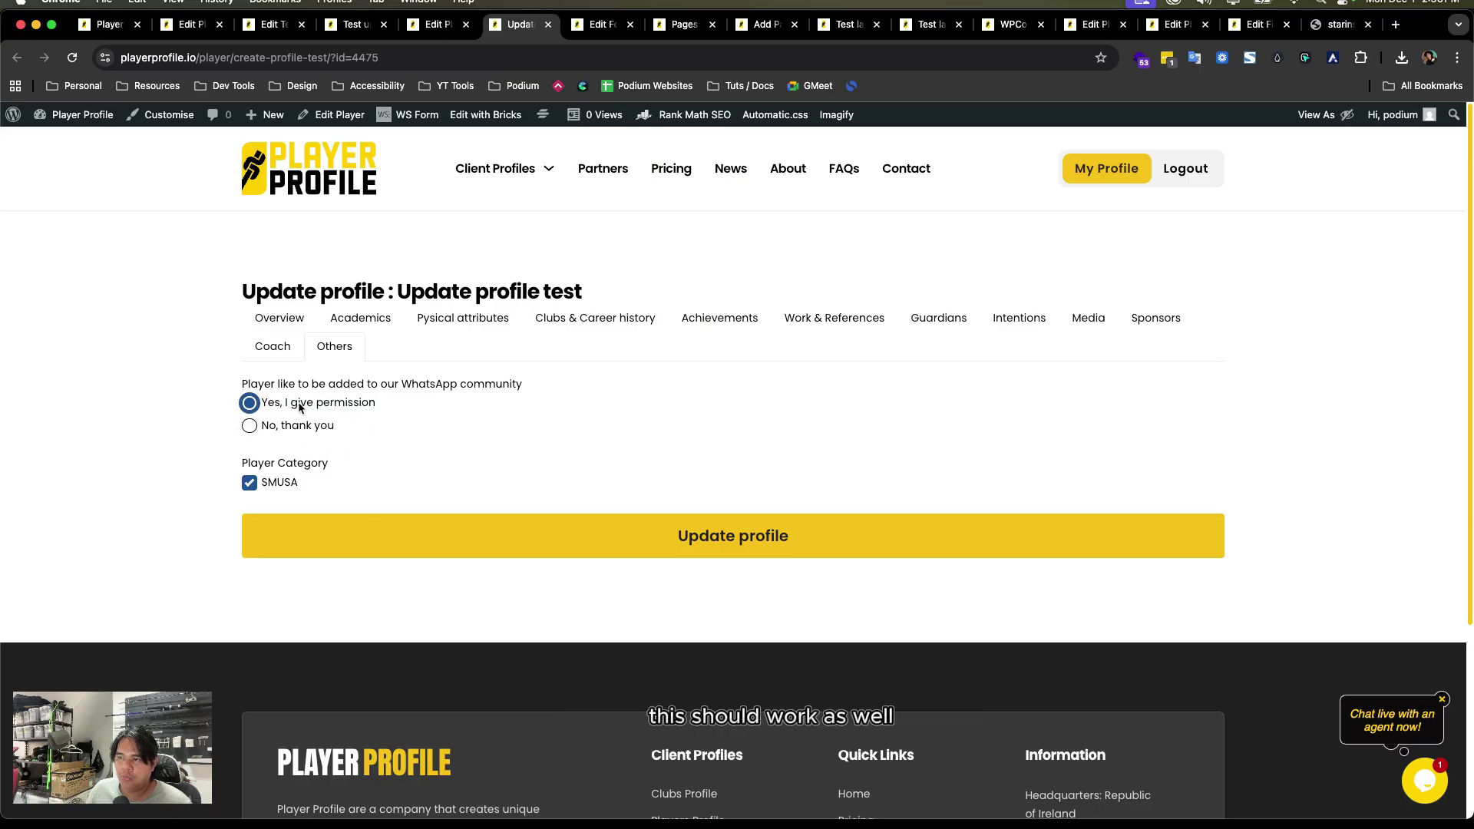
left_click(392, 538)
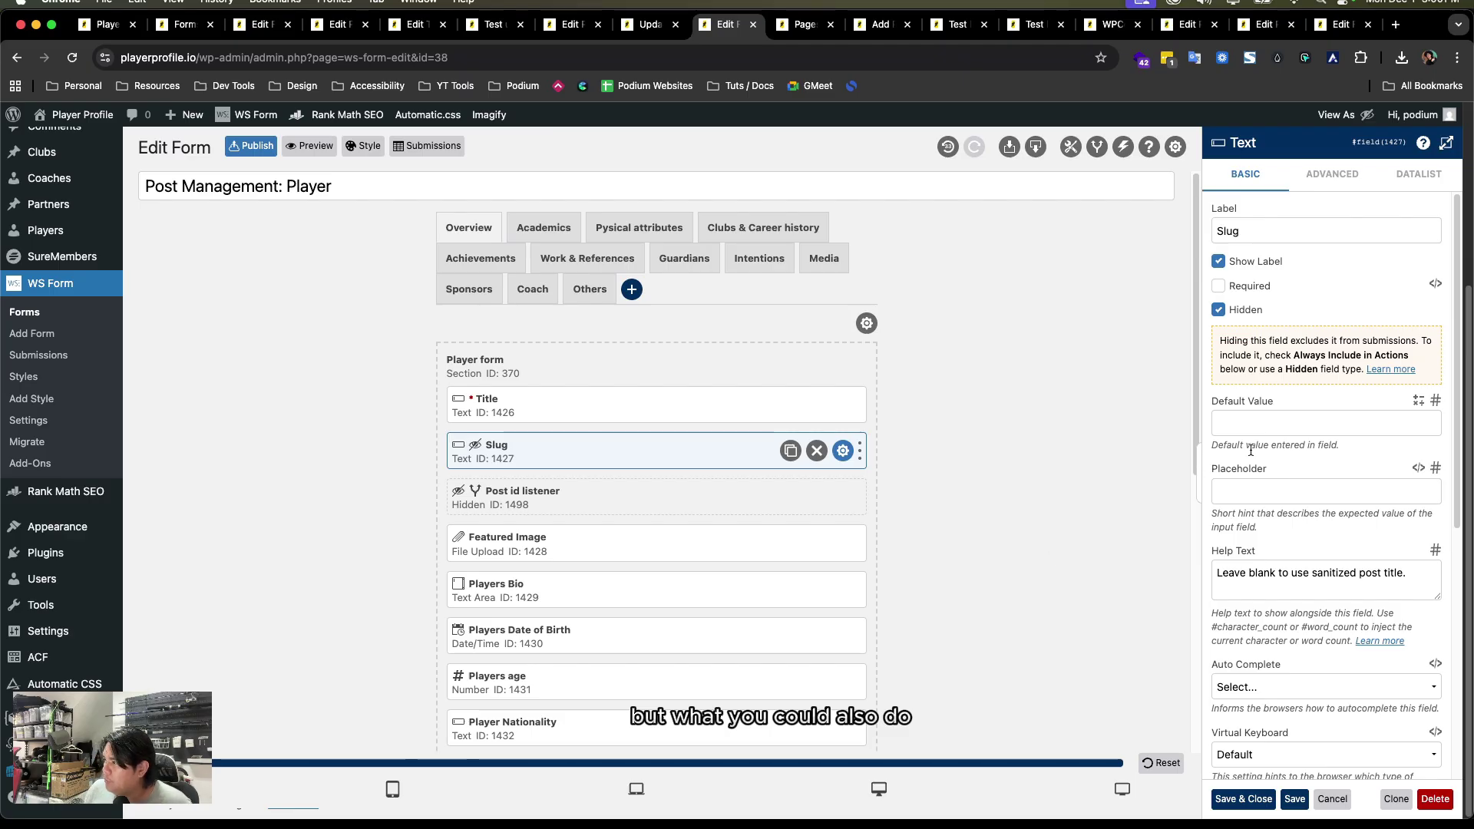
- Set the Slug field's default value to #text(#field(1426)) so it follows the Title field
left_click(1250, 424)
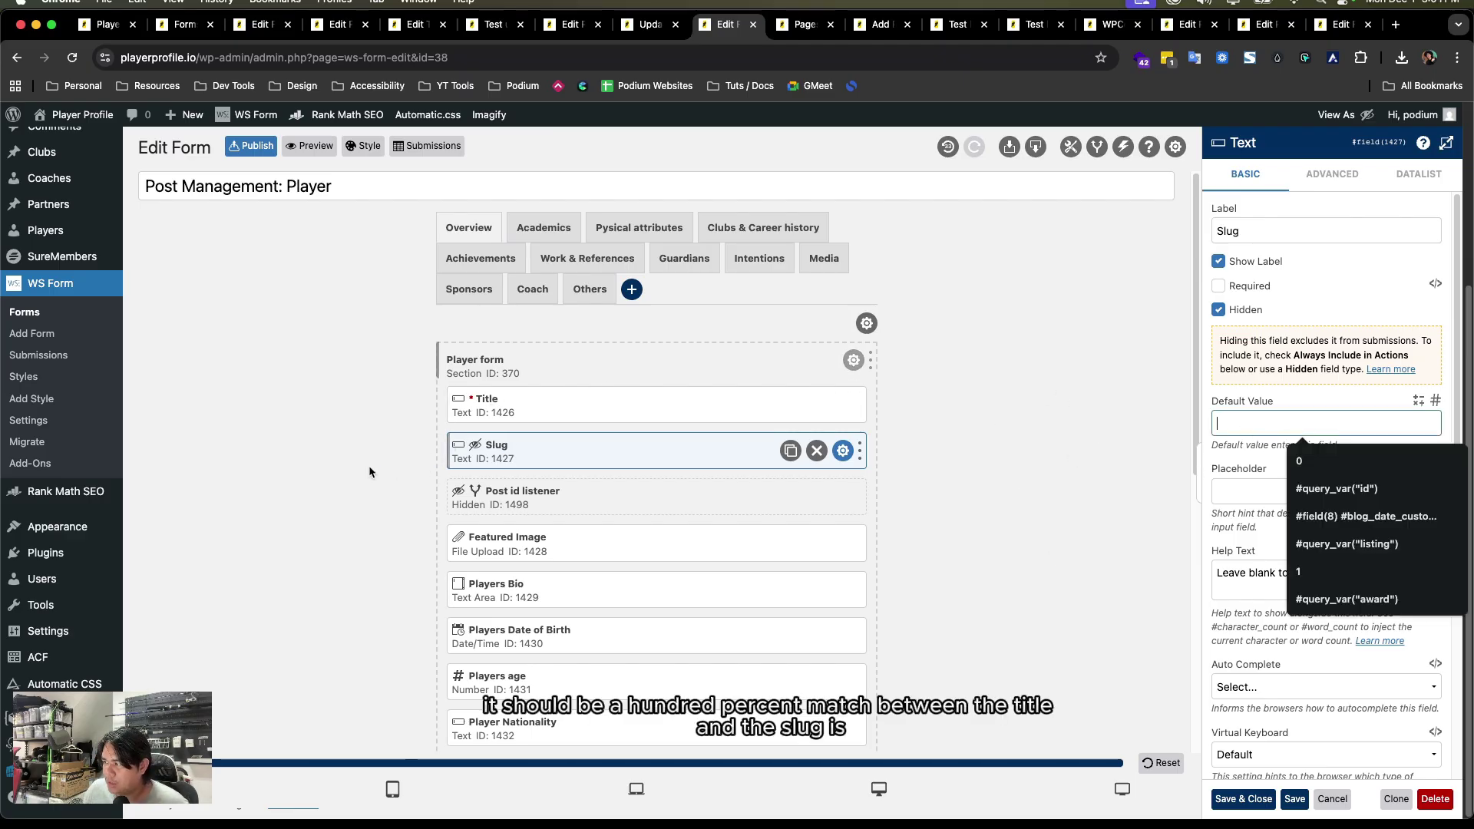
left_click(1206, 467)
left_click(1240, 426)
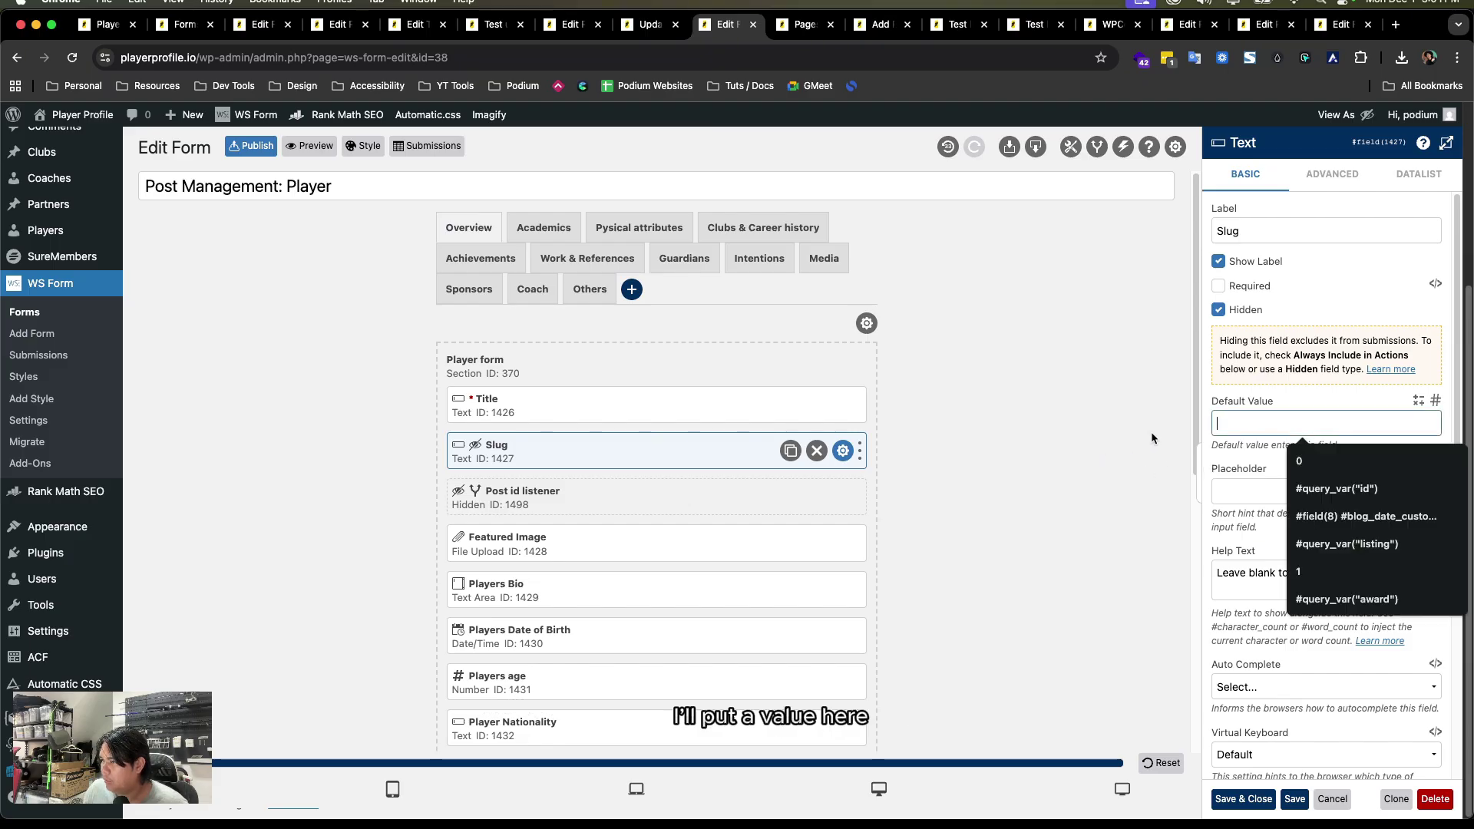
left_click(1152, 431)
left_click(1227, 425)
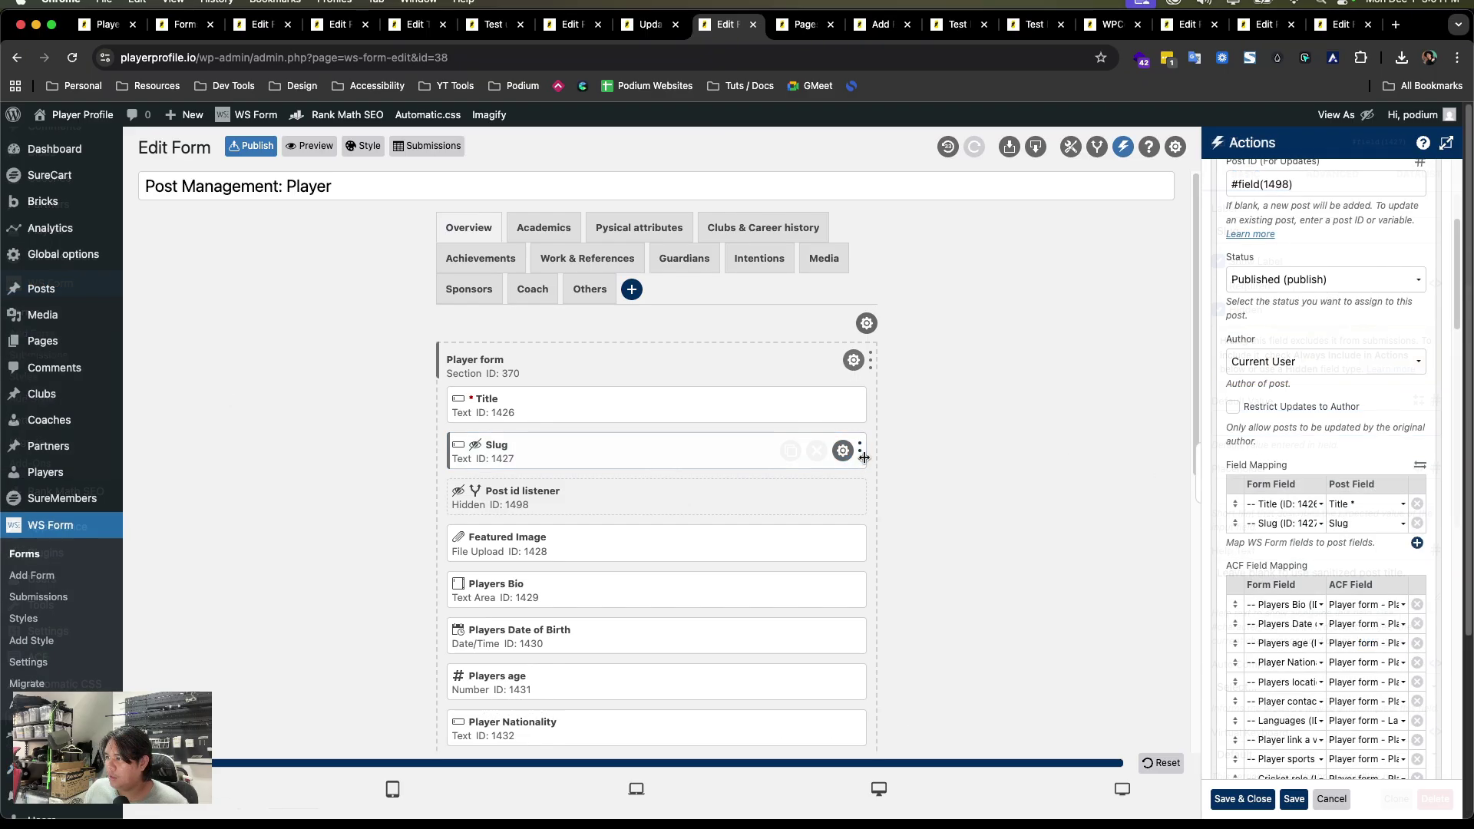
left_click(843, 451)
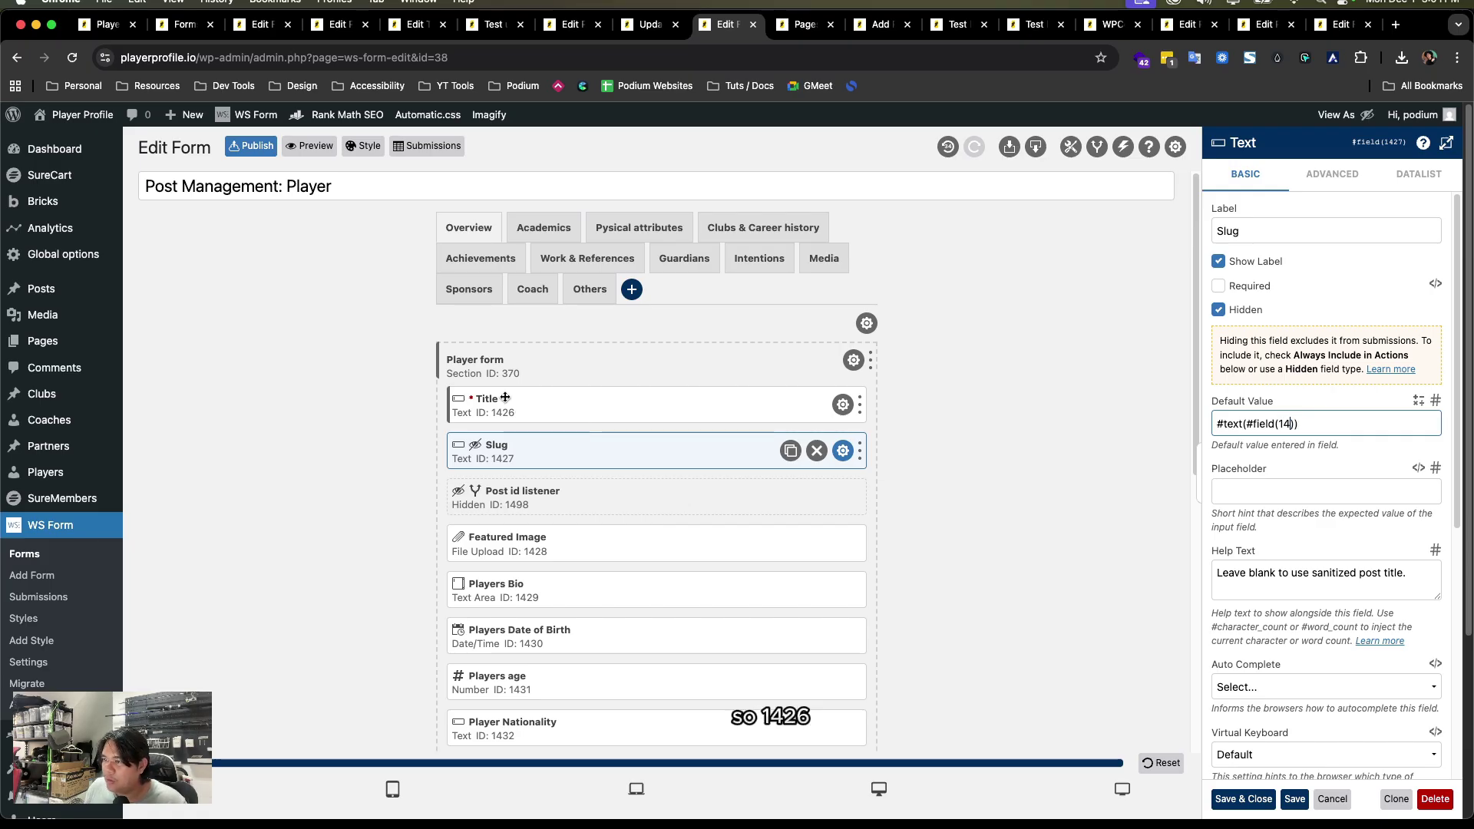
type("26")
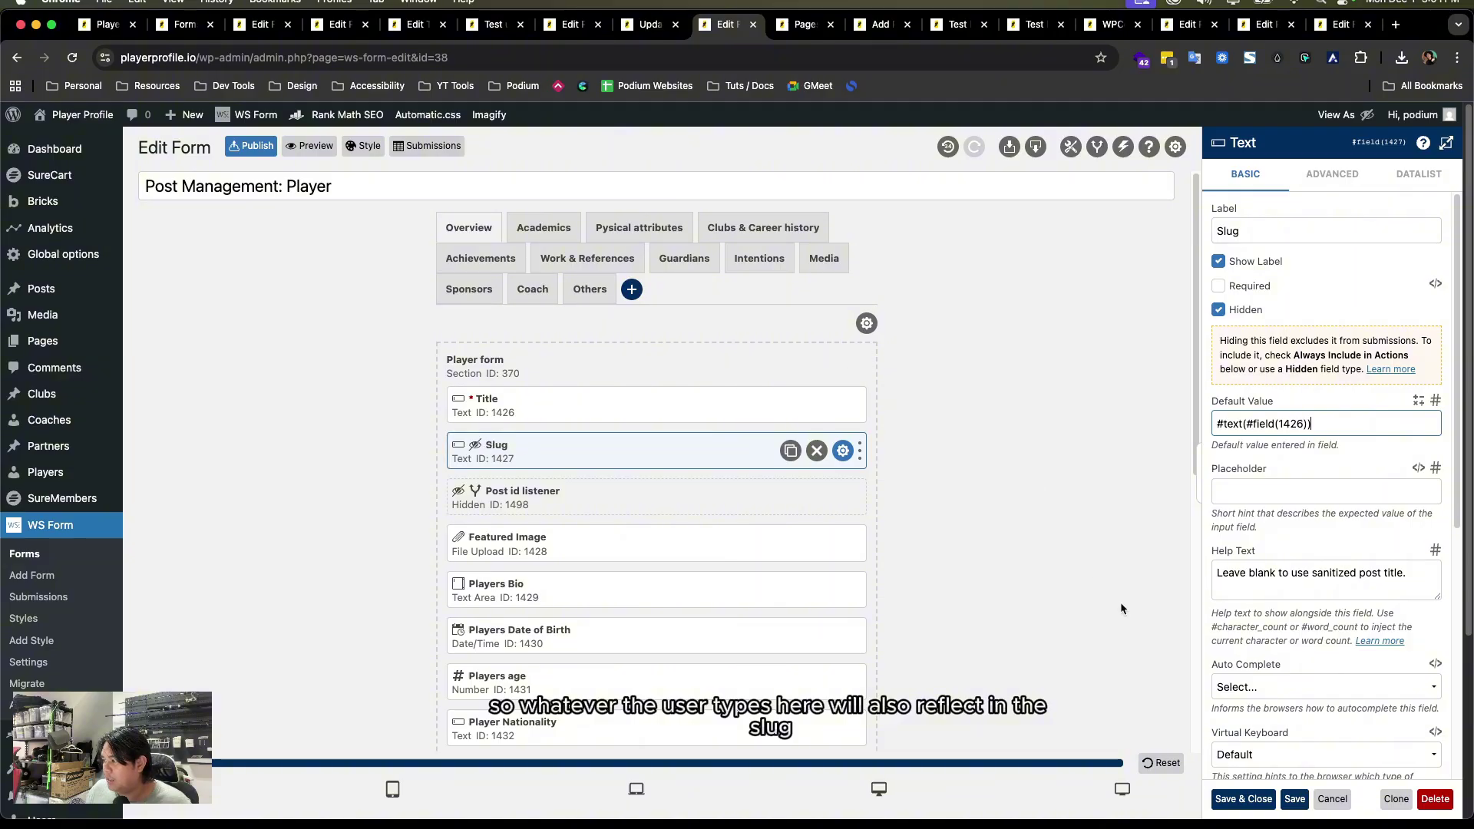
- Save the Slug field's settings and publish the "Post Management: Player" form
scroll(1305, 652, "down", 6)
left_click(1243, 799)
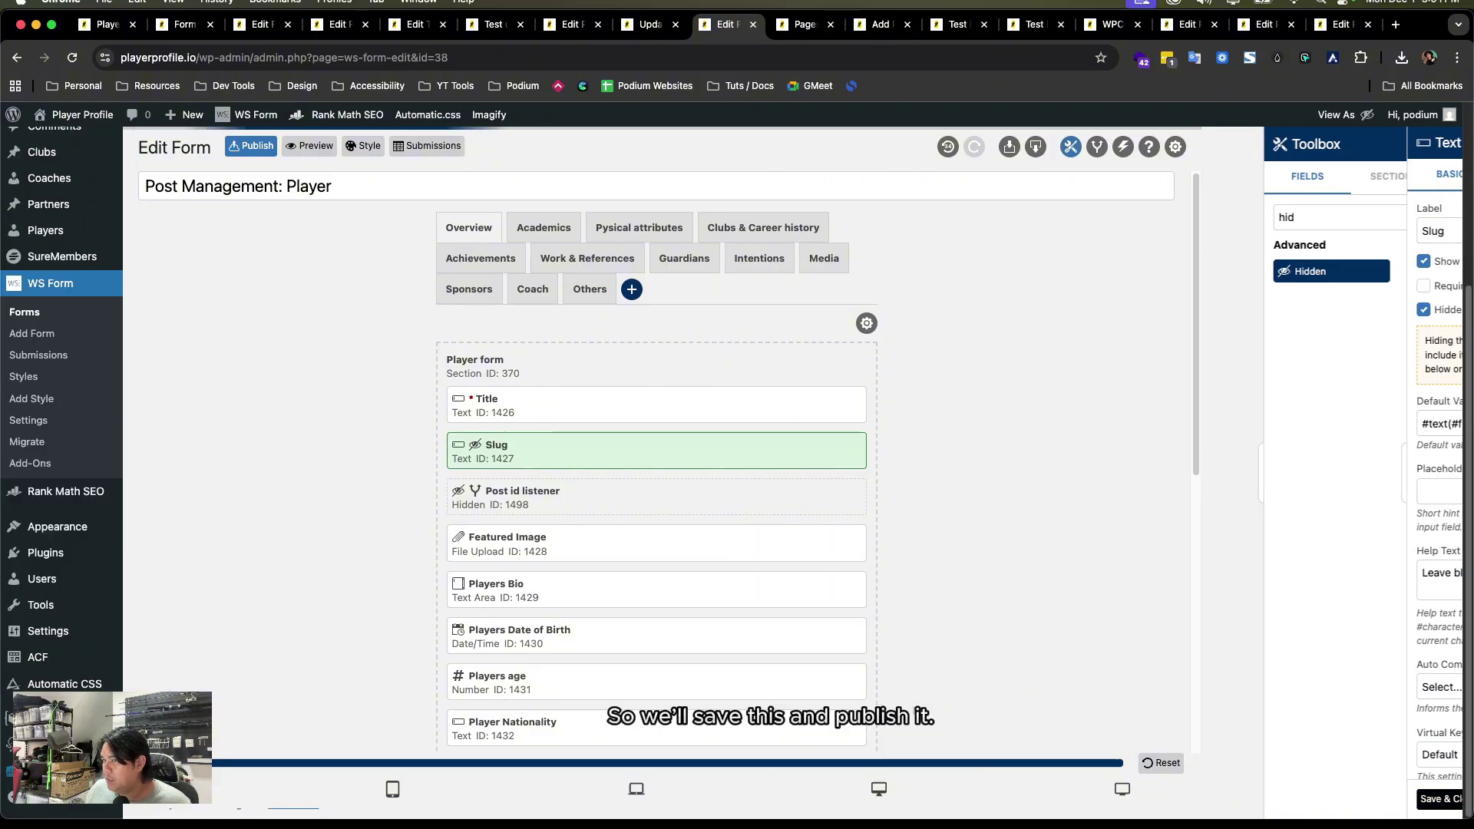
left_click(248, 145)
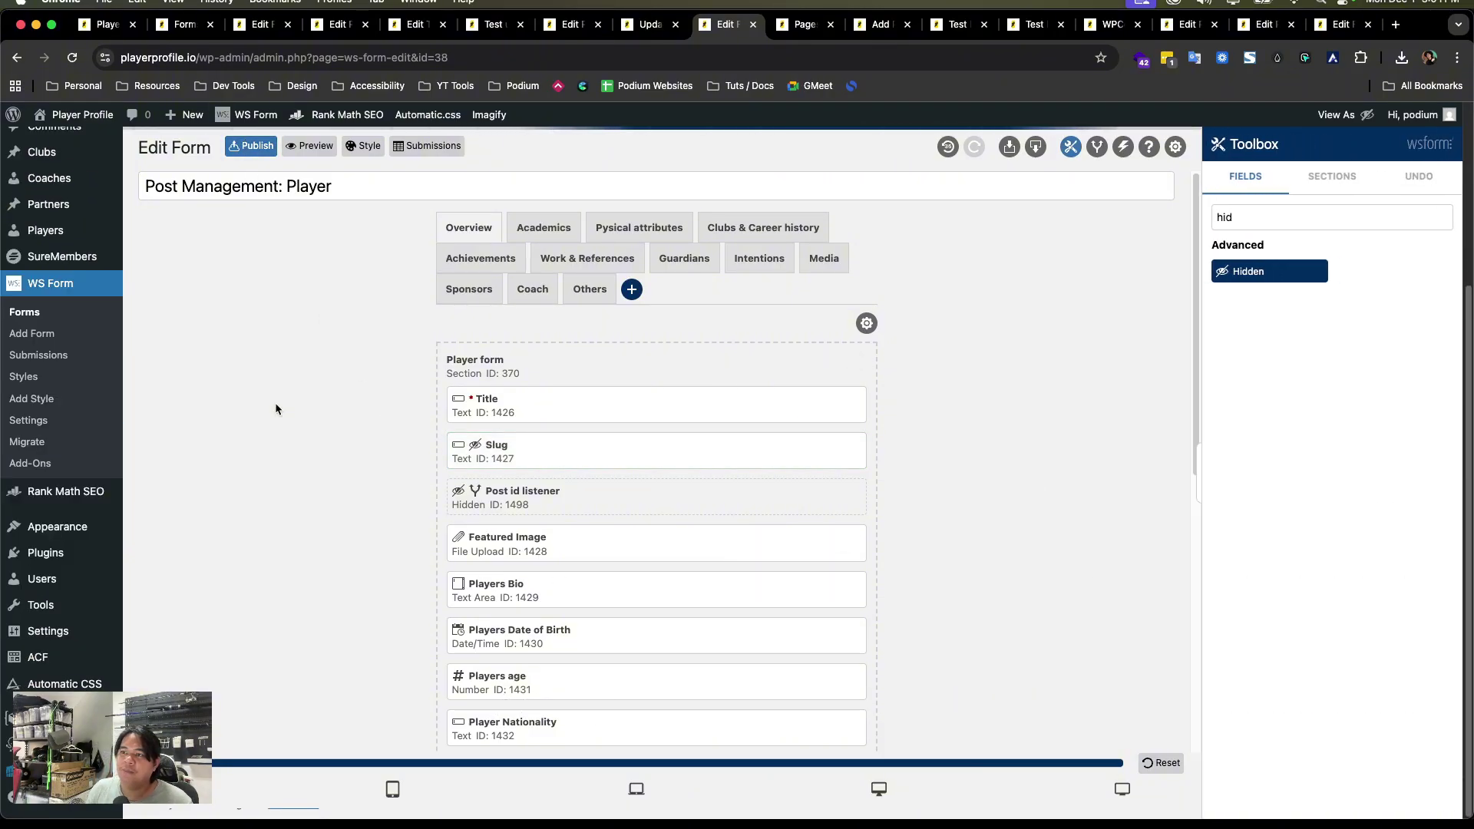
- Return to the front-end player update page and reload it
left_click(181, 24)
left_click(259, 24)
left_click(332, 24)
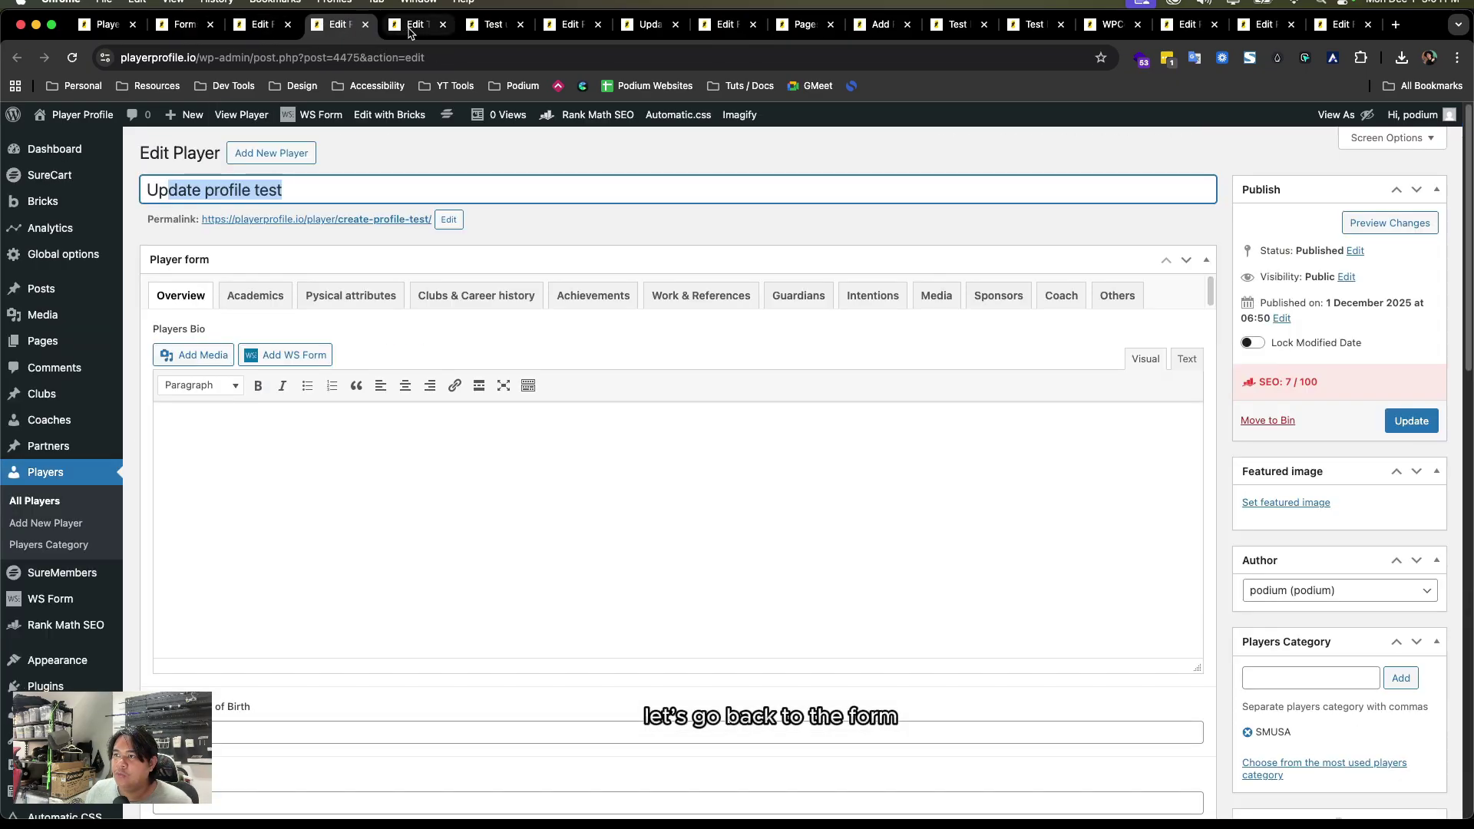
left_click(414, 24)
left_click(649, 24)
key("super+r")
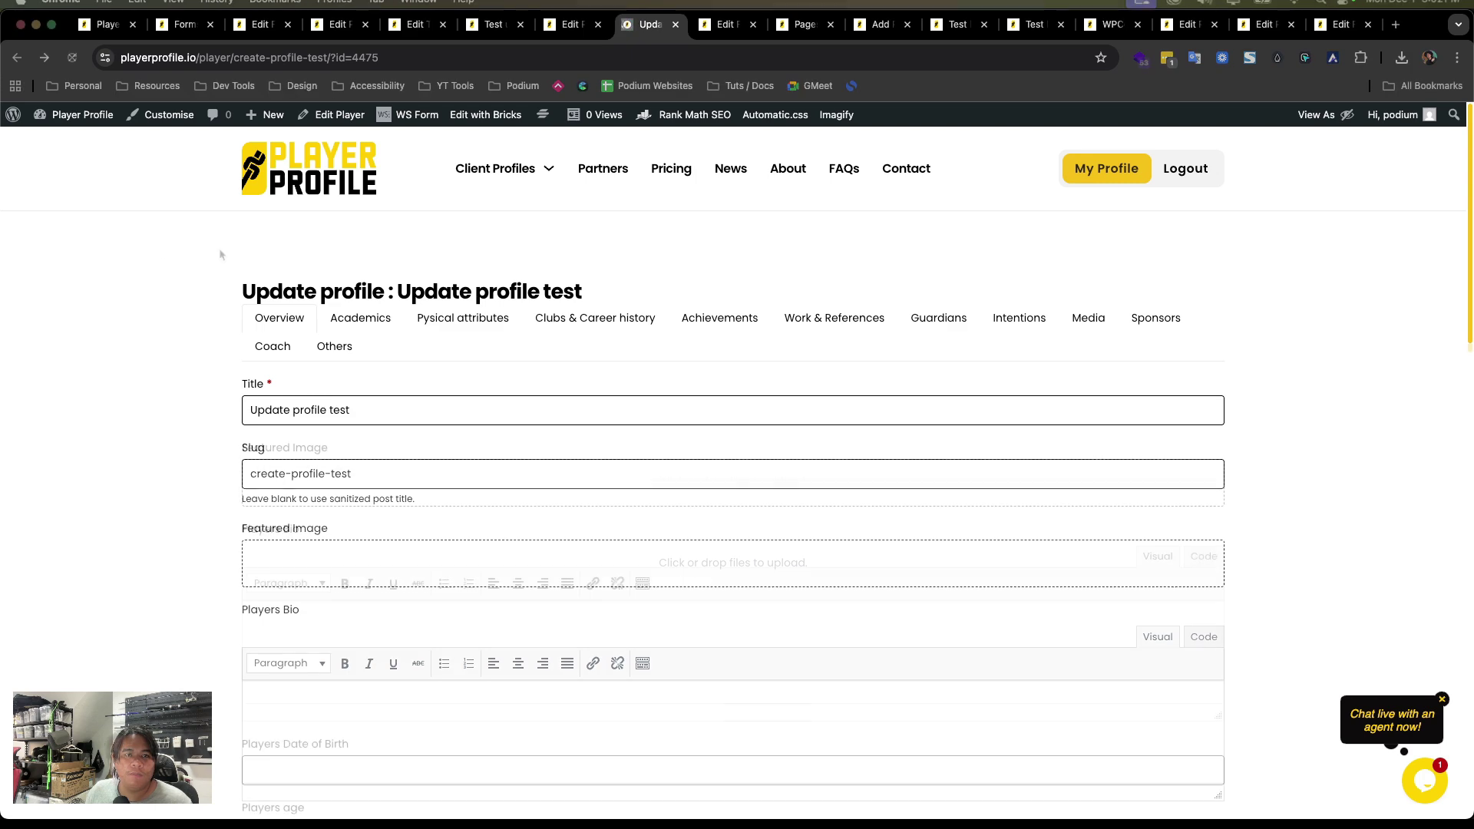
- Go back to the "Post Management: Player" form editor among the open pages
left_click(184, 25)
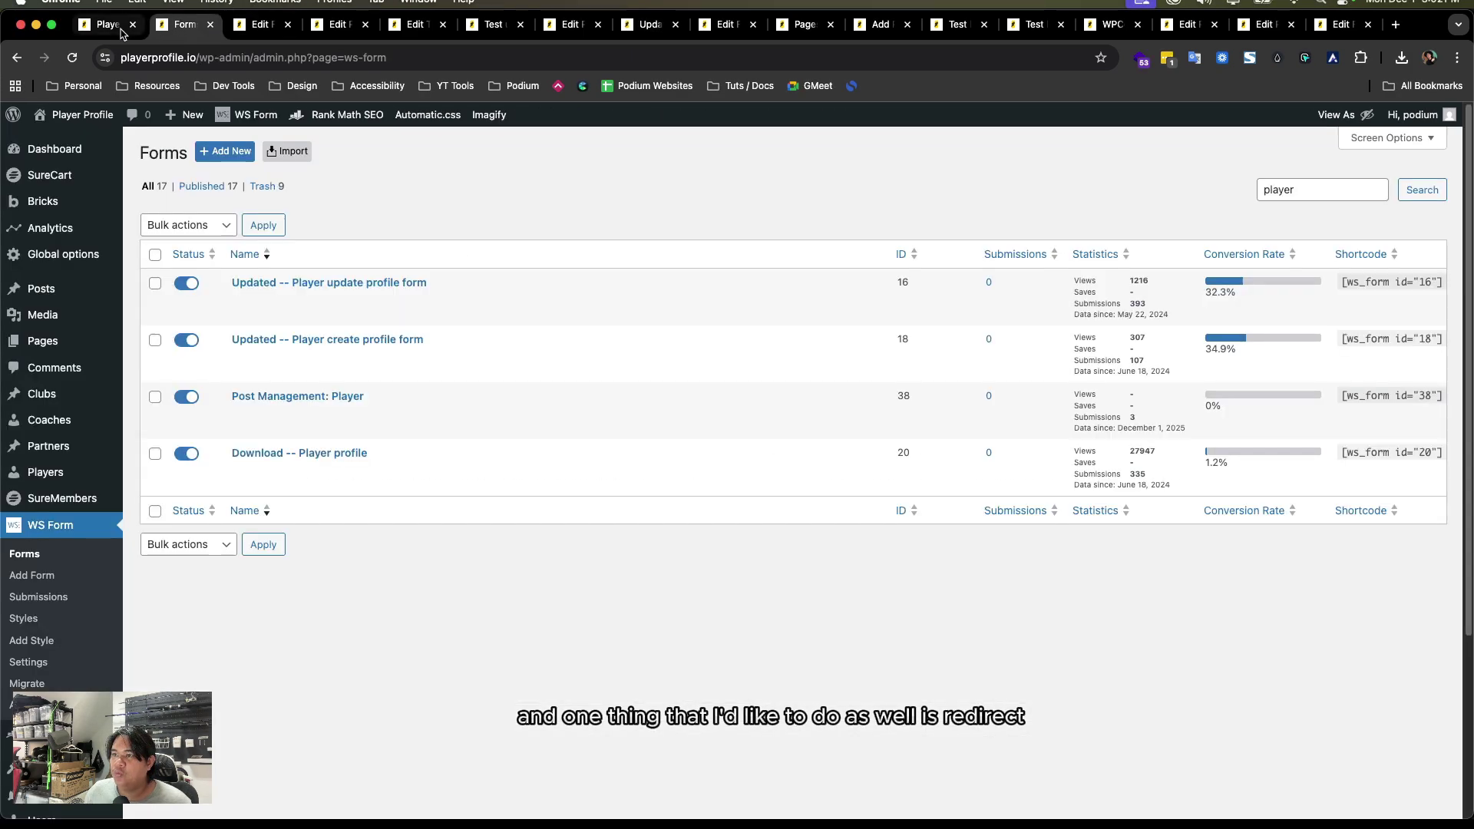
left_click(108, 25)
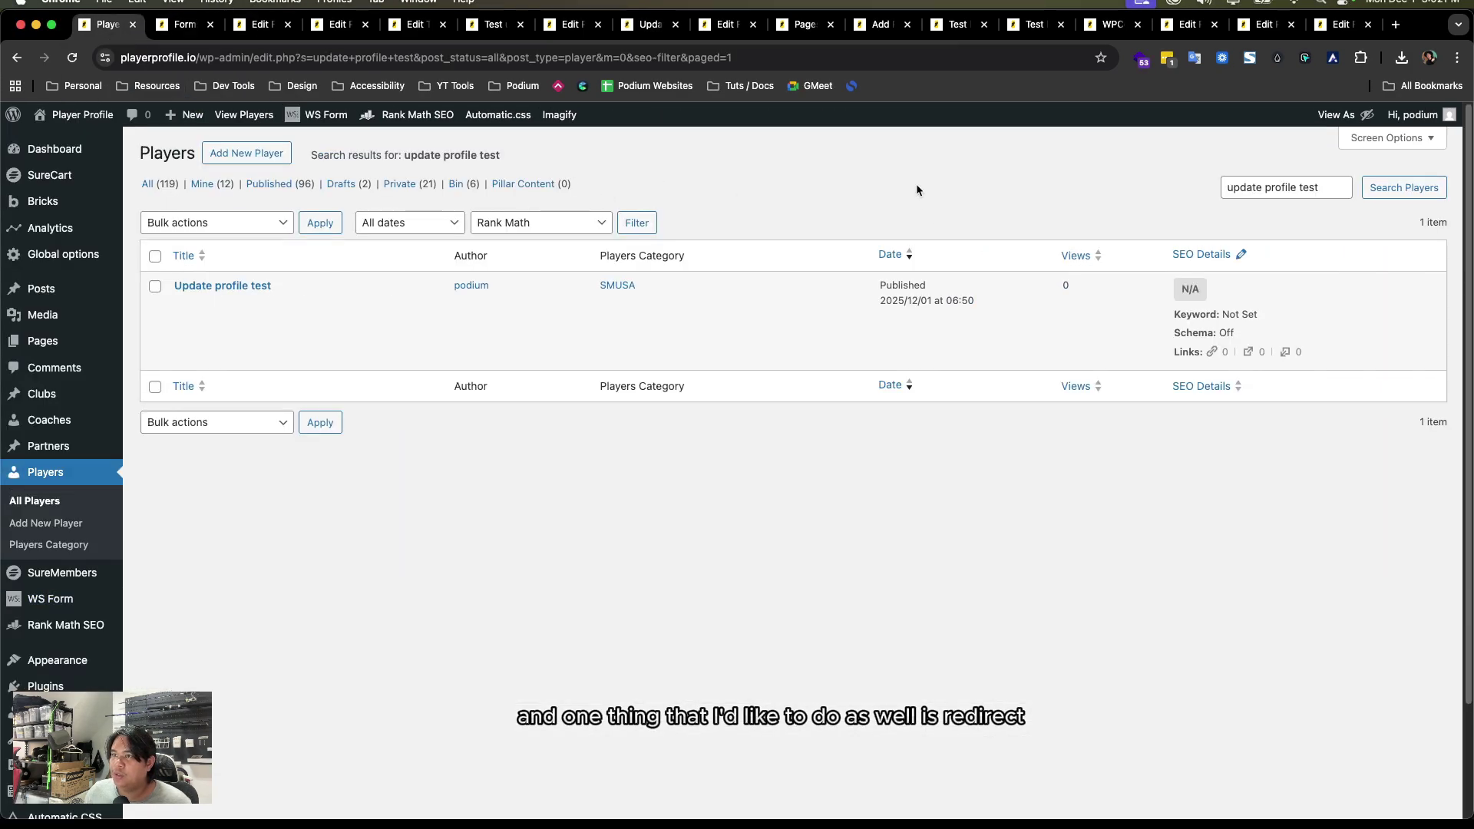
left_click(184, 26)
left_click(241, 25)
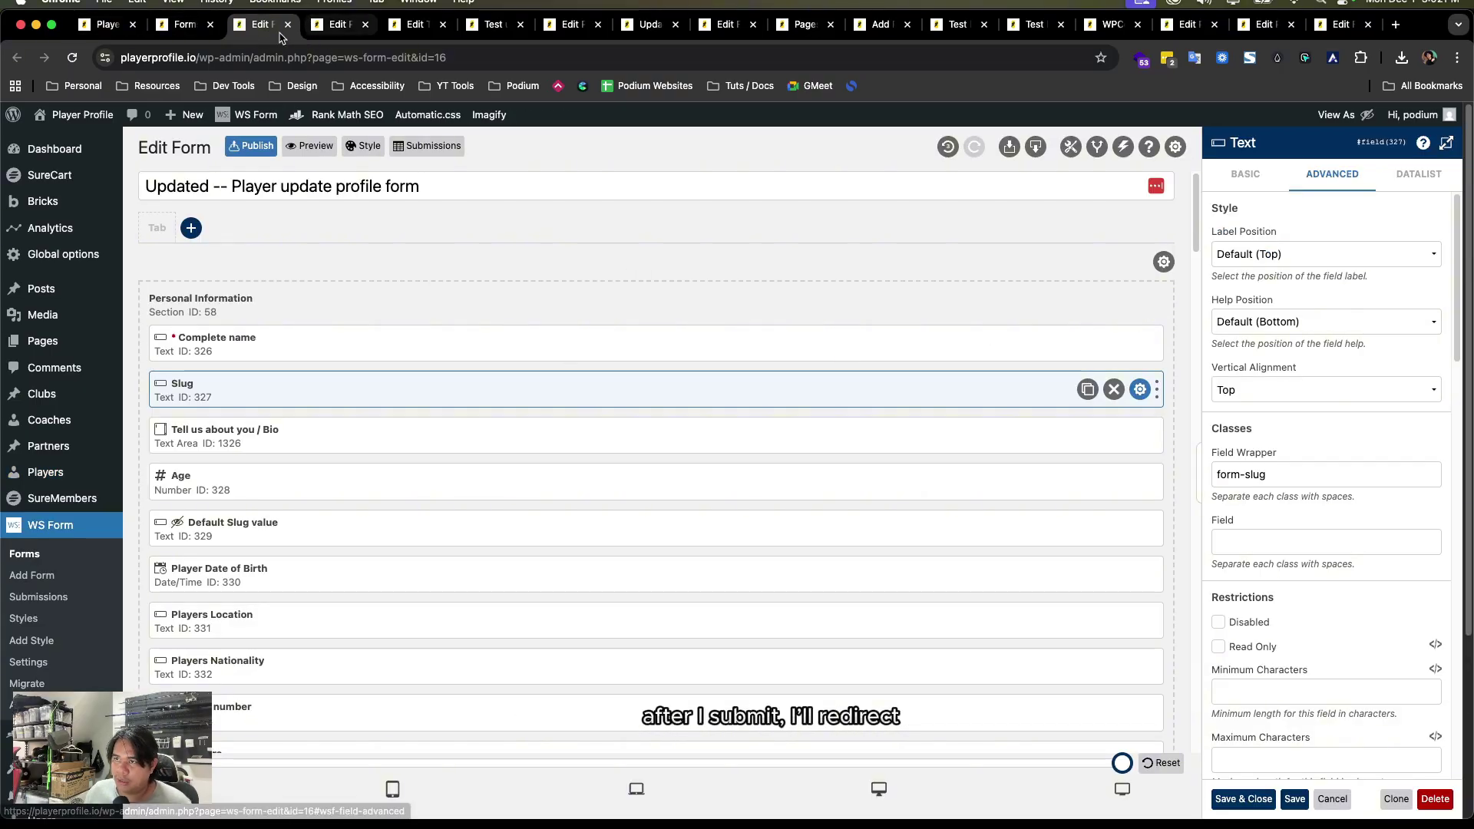
left_click(338, 24)
left_click(414, 24)
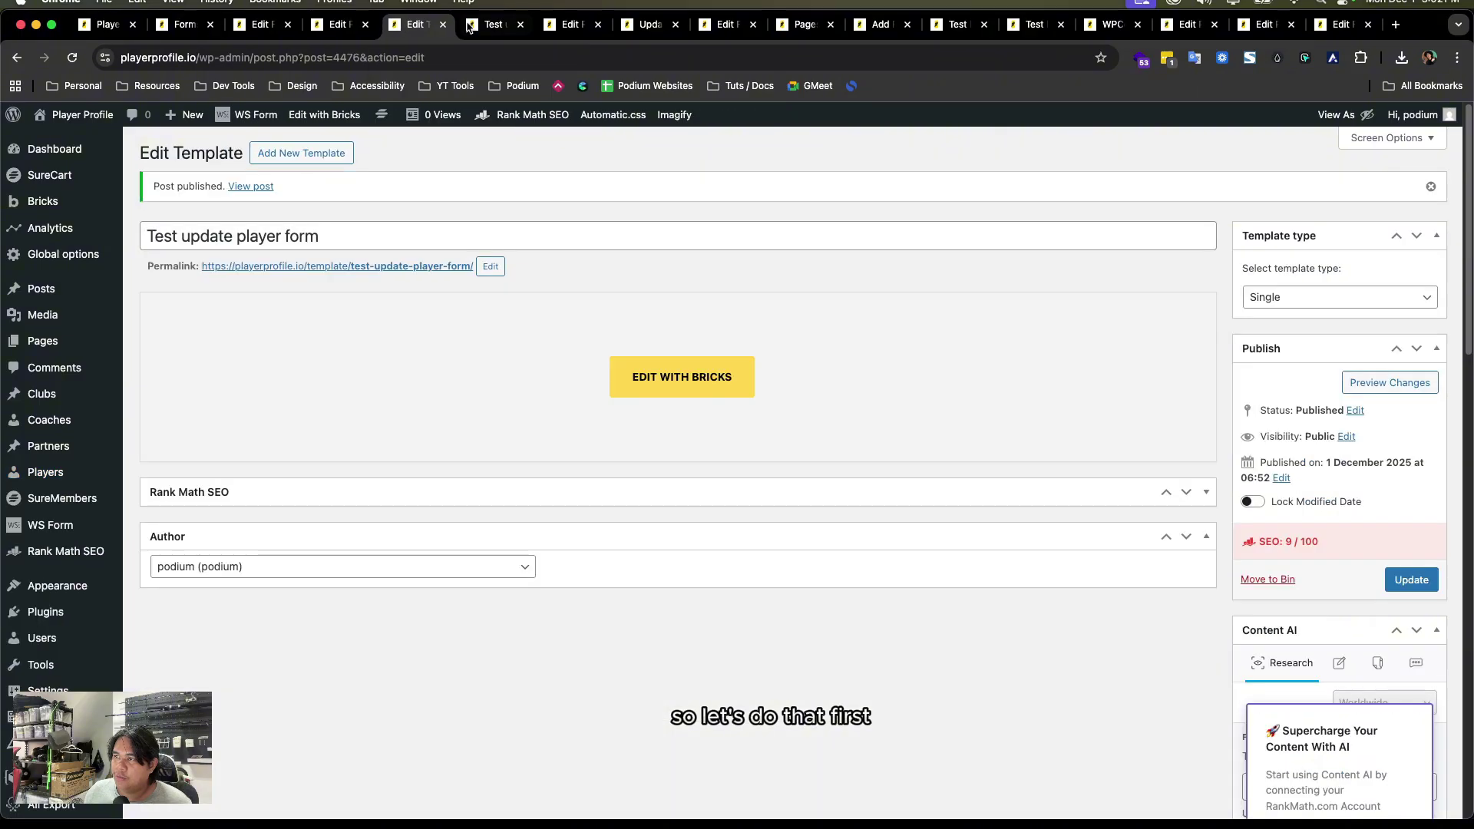
left_click(494, 24)
left_click(650, 24)
left_click(725, 25)
- Add a form action named "Redirect - New" and set its action to Redirect
left_click(1125, 146)
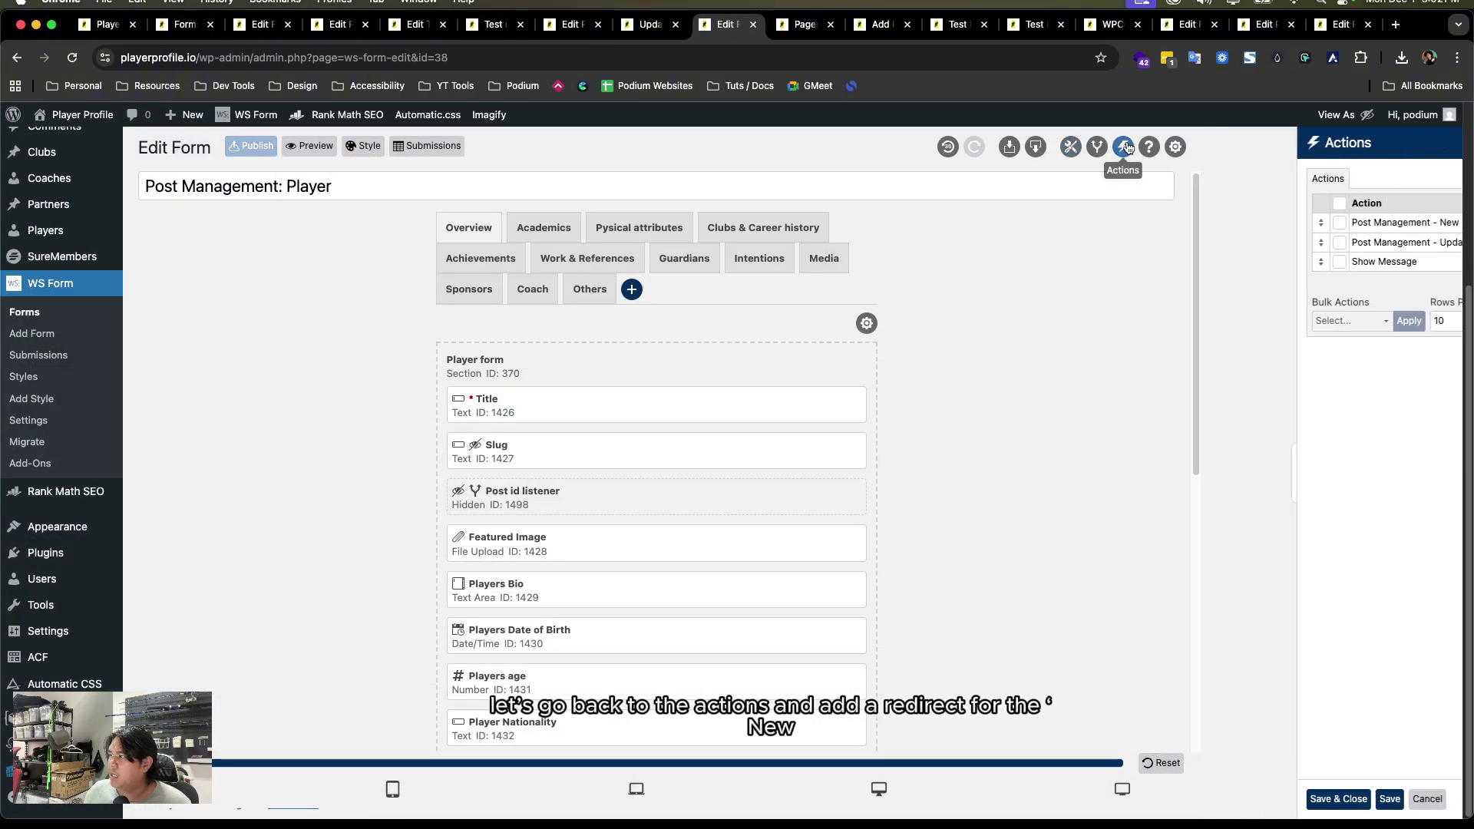
left_click(1438, 283)
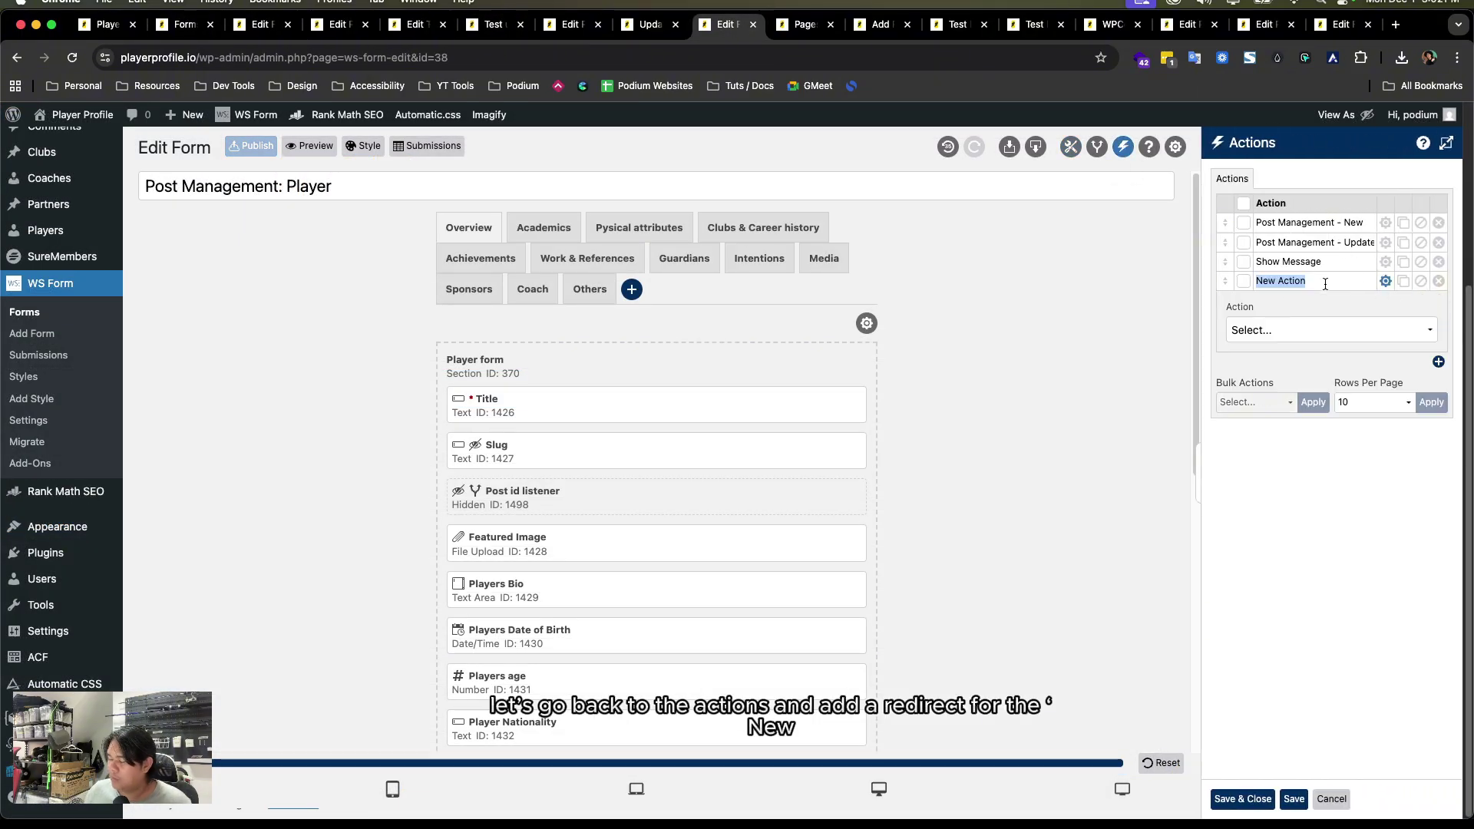
type("Redirect - New")
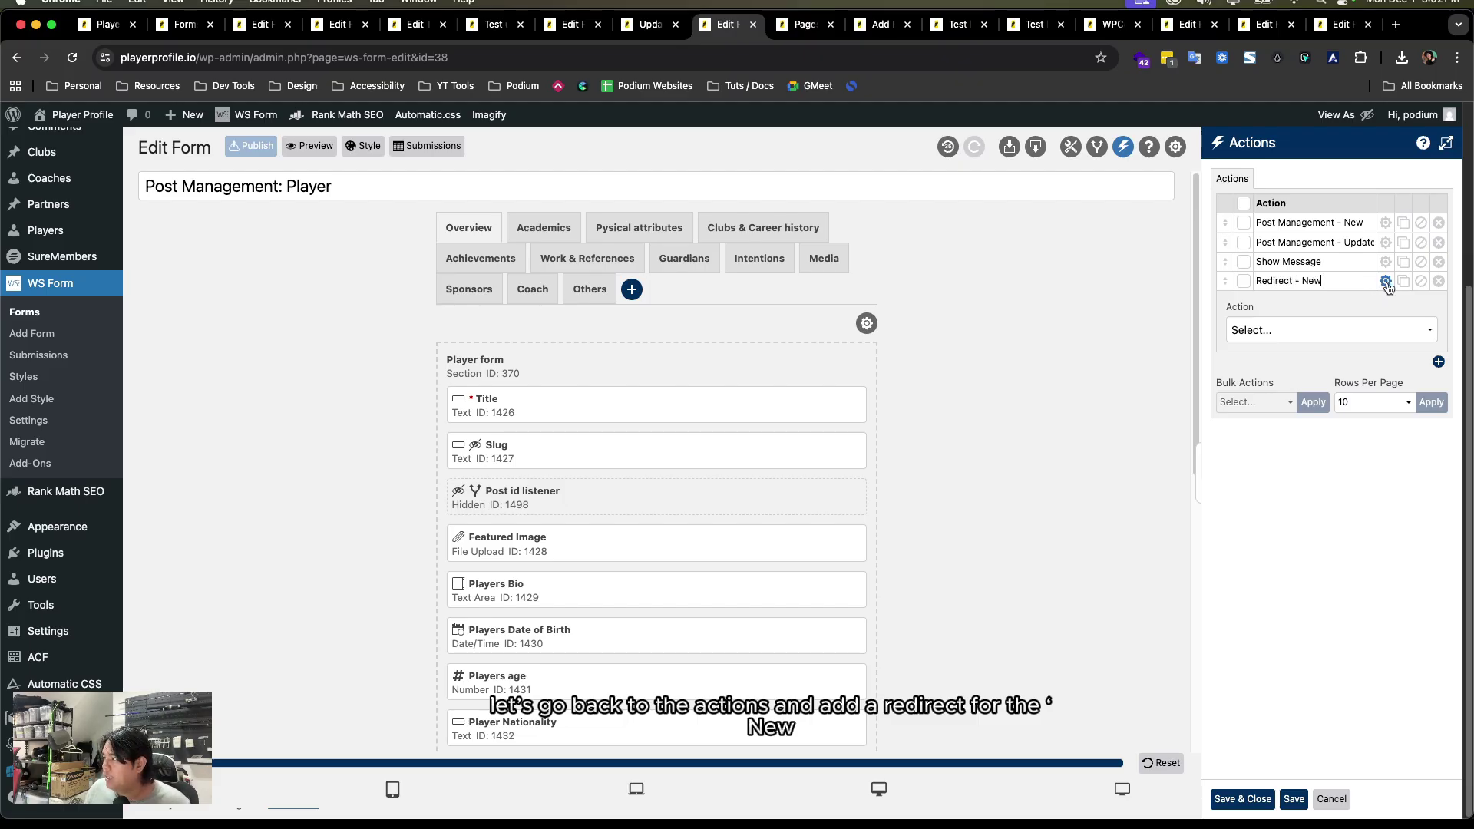
left_click(1332, 330)
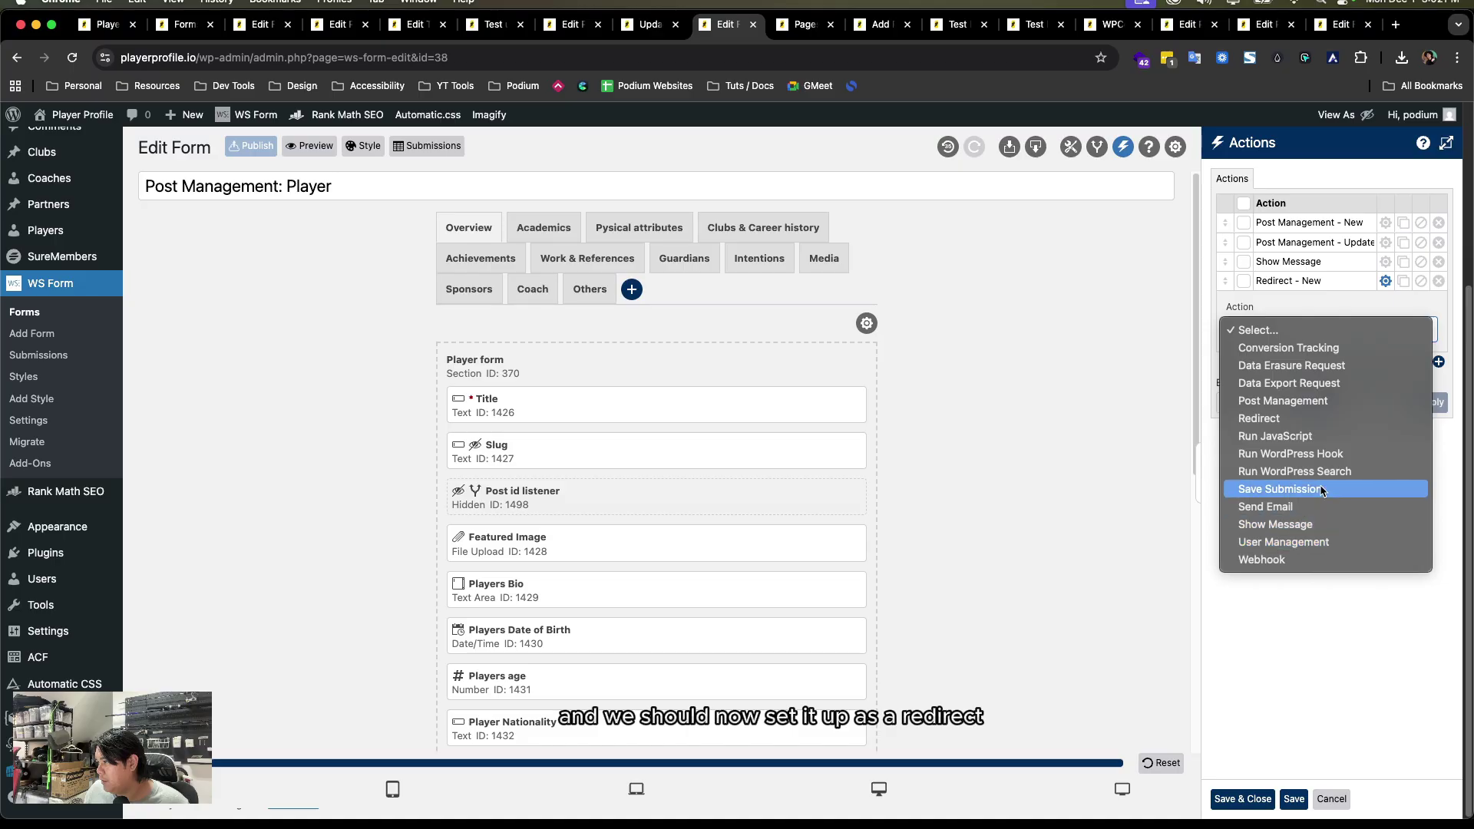
left_click(1322, 419)
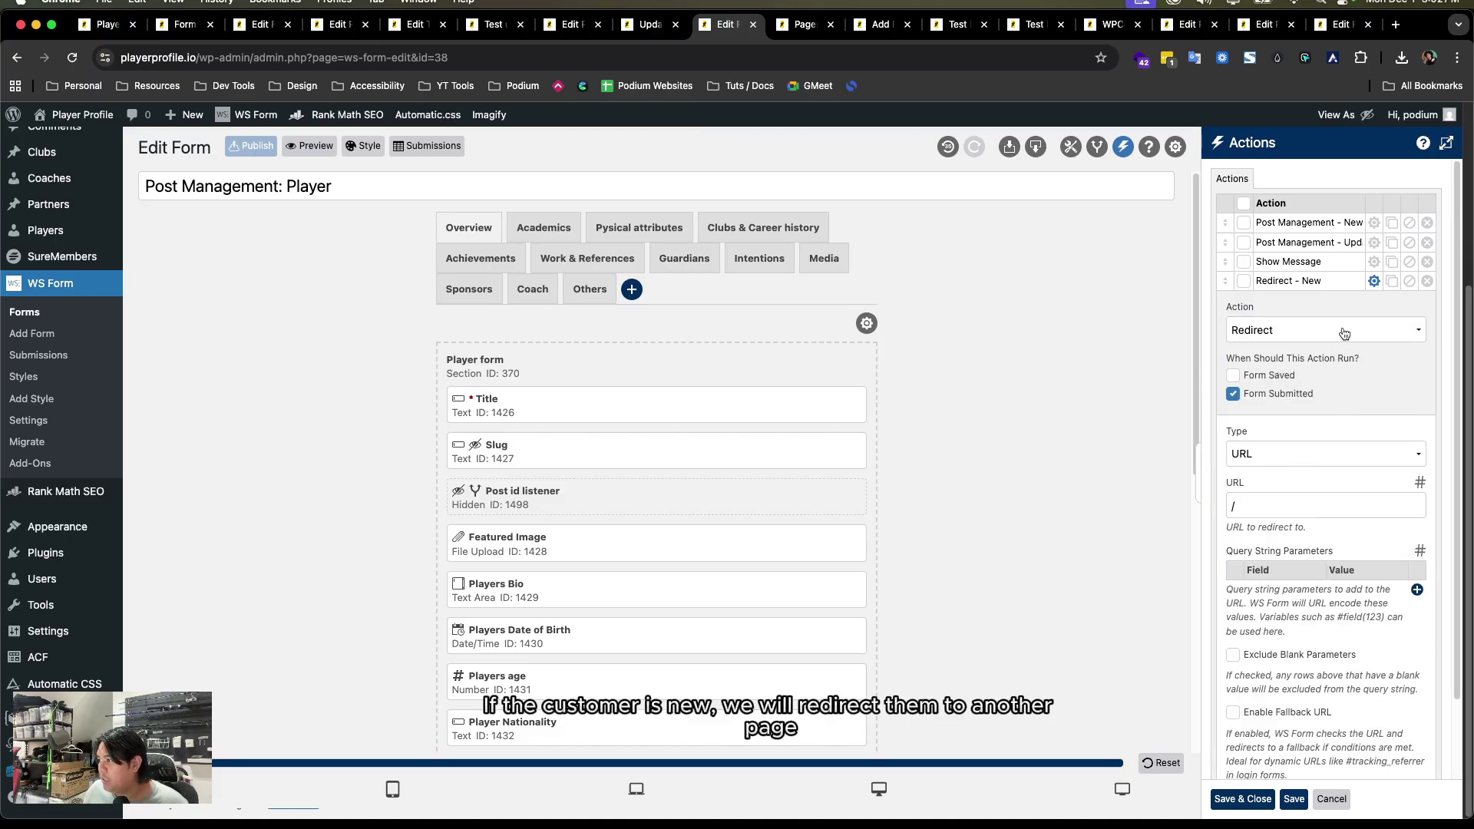
- Make the "Redirect - New" action redirect to a Page and choose My Profile (ID: 3538)
left_click(1286, 451)
left_click(1284, 472)
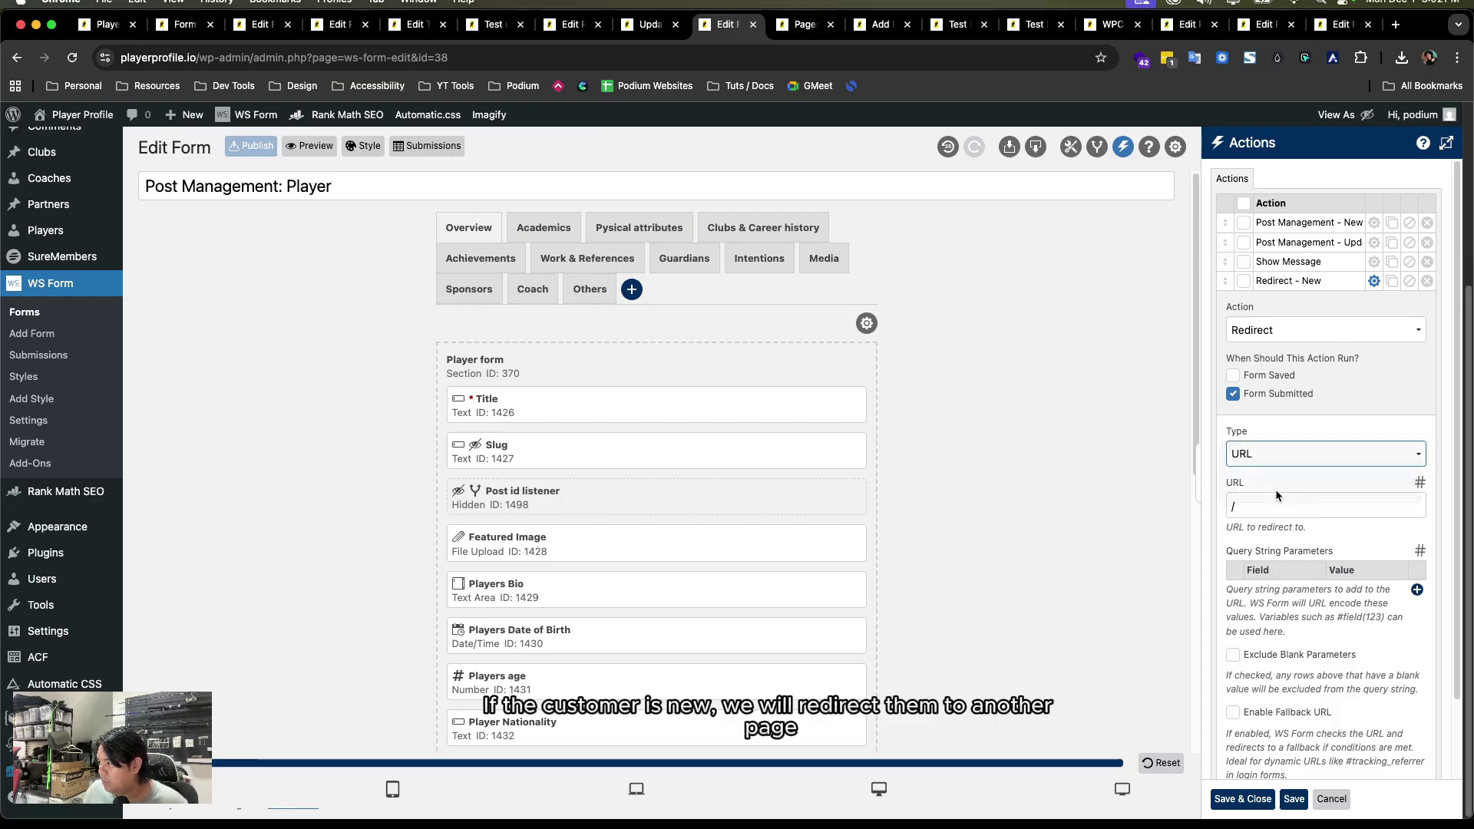
left_click(1279, 505)
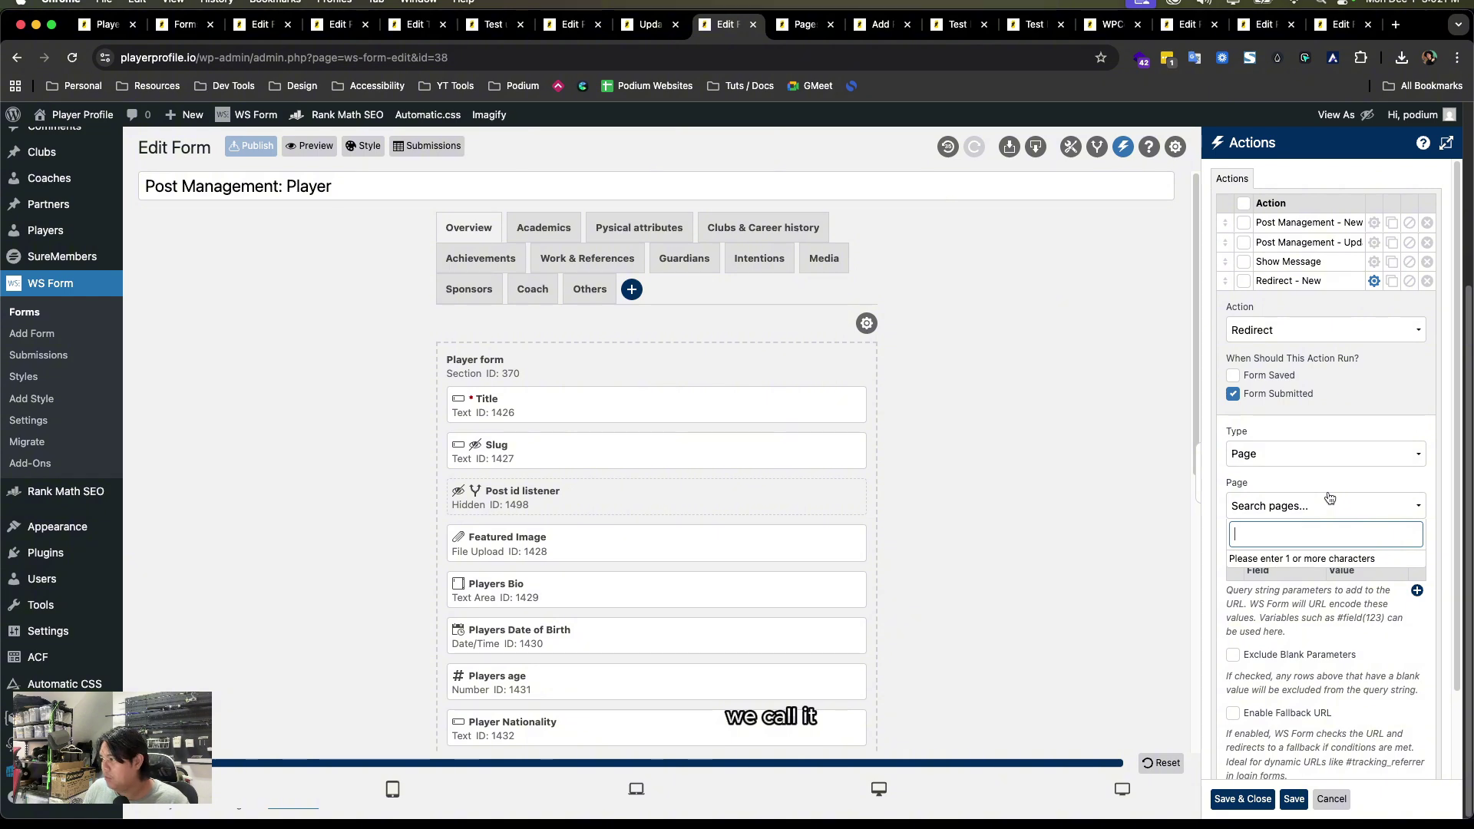
type("profile")
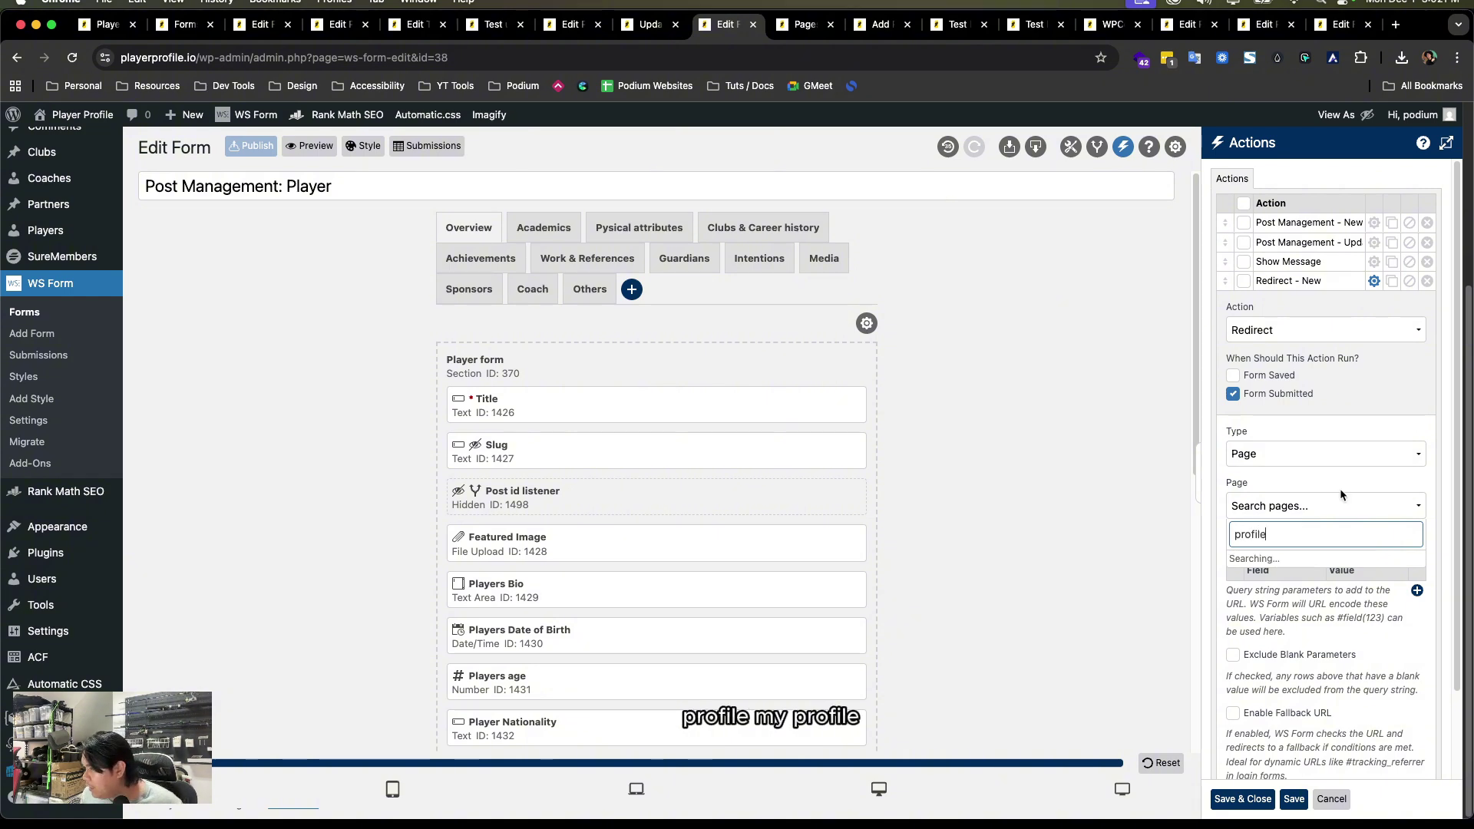
left_click(1301, 595)
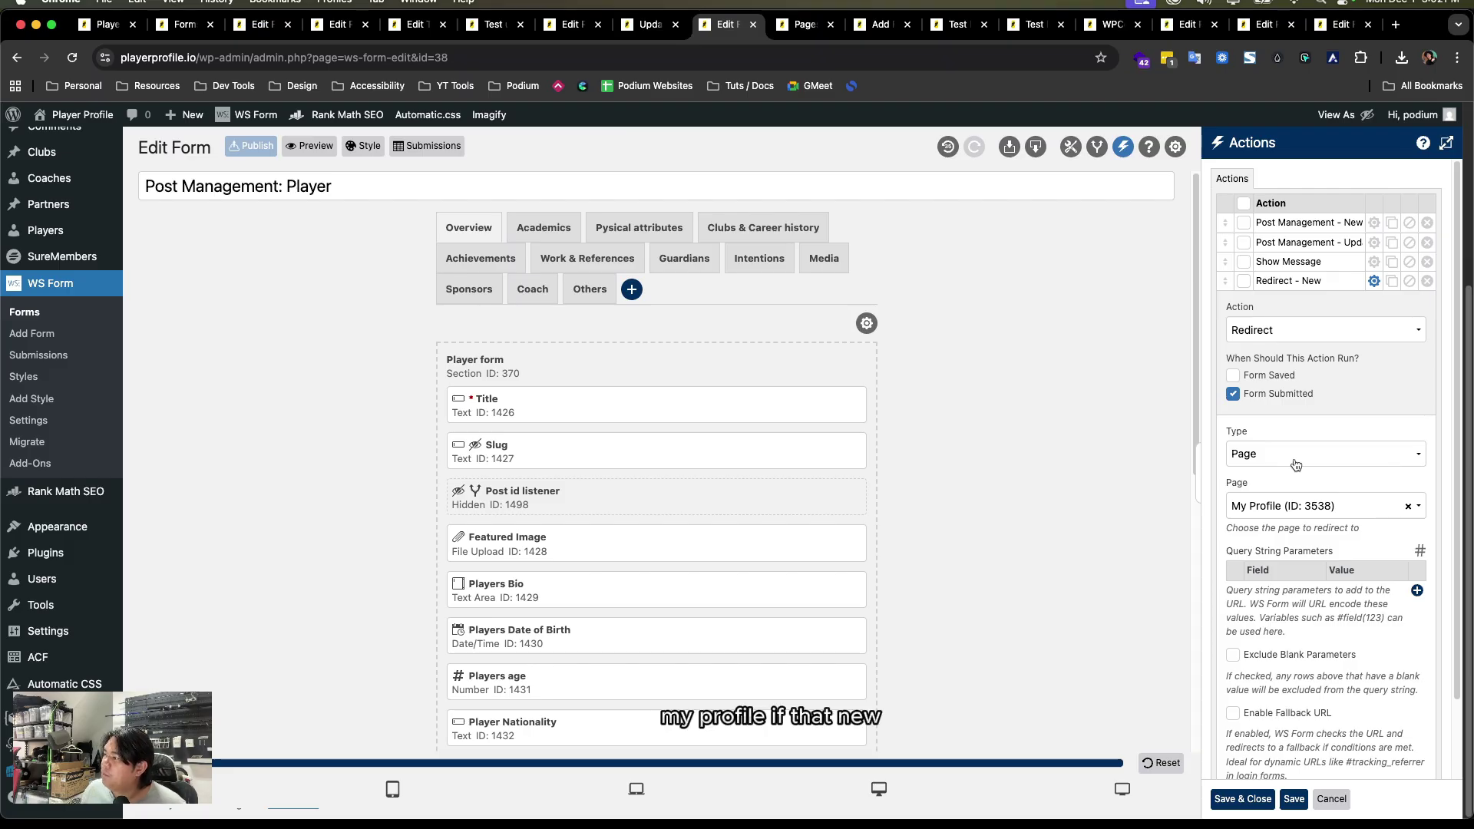
- Duplicate "Redirect - New", rename the copy "Redirect - Update" and set it to redirect to the Post ID #post_id
left_click(1373, 283)
left_click(1393, 281)
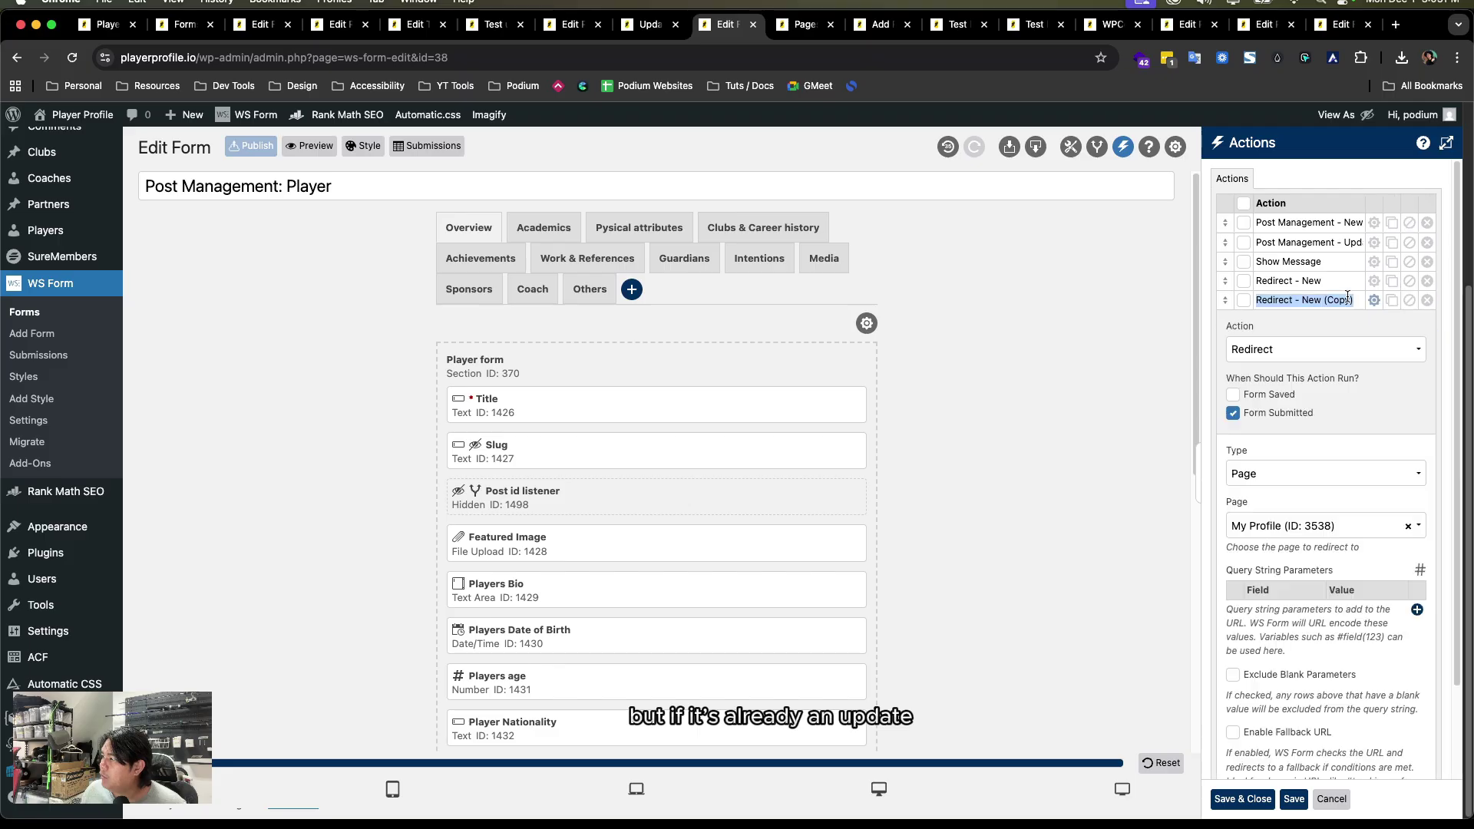
left_click(1302, 300)
left_click_drag(1302, 300, 1446, 316)
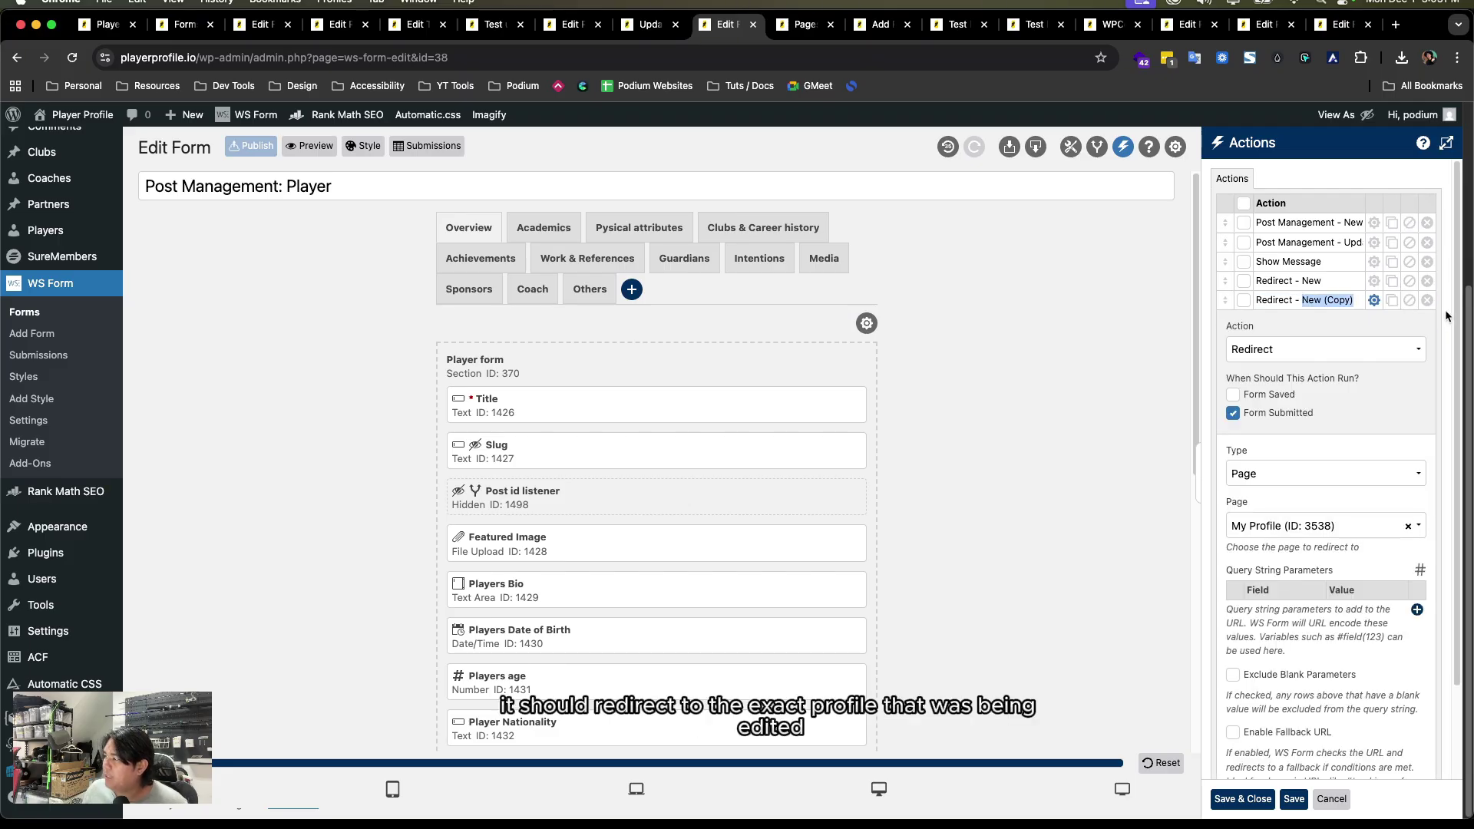
type("Uop")
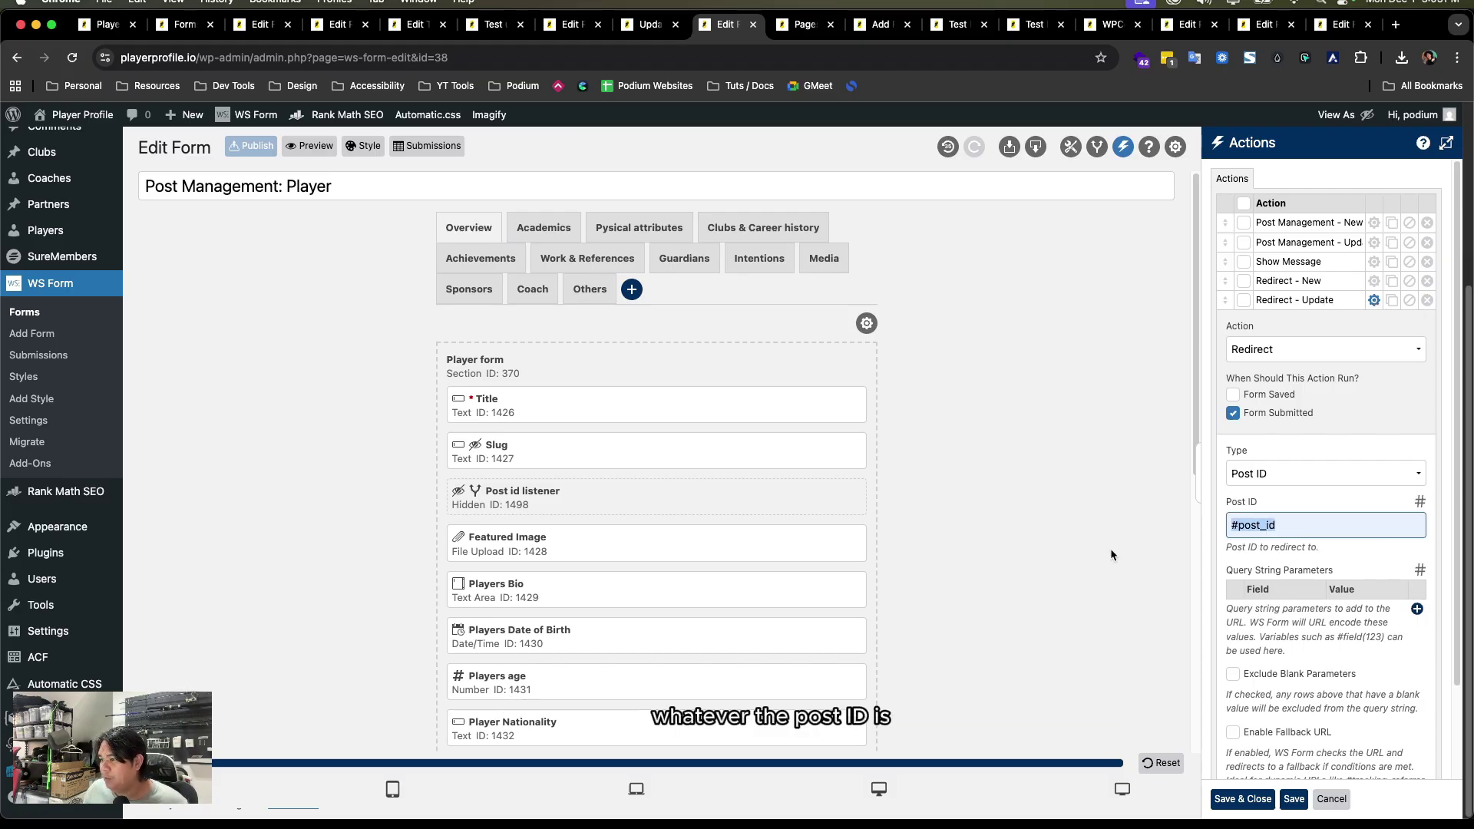
left_click(1110, 549)
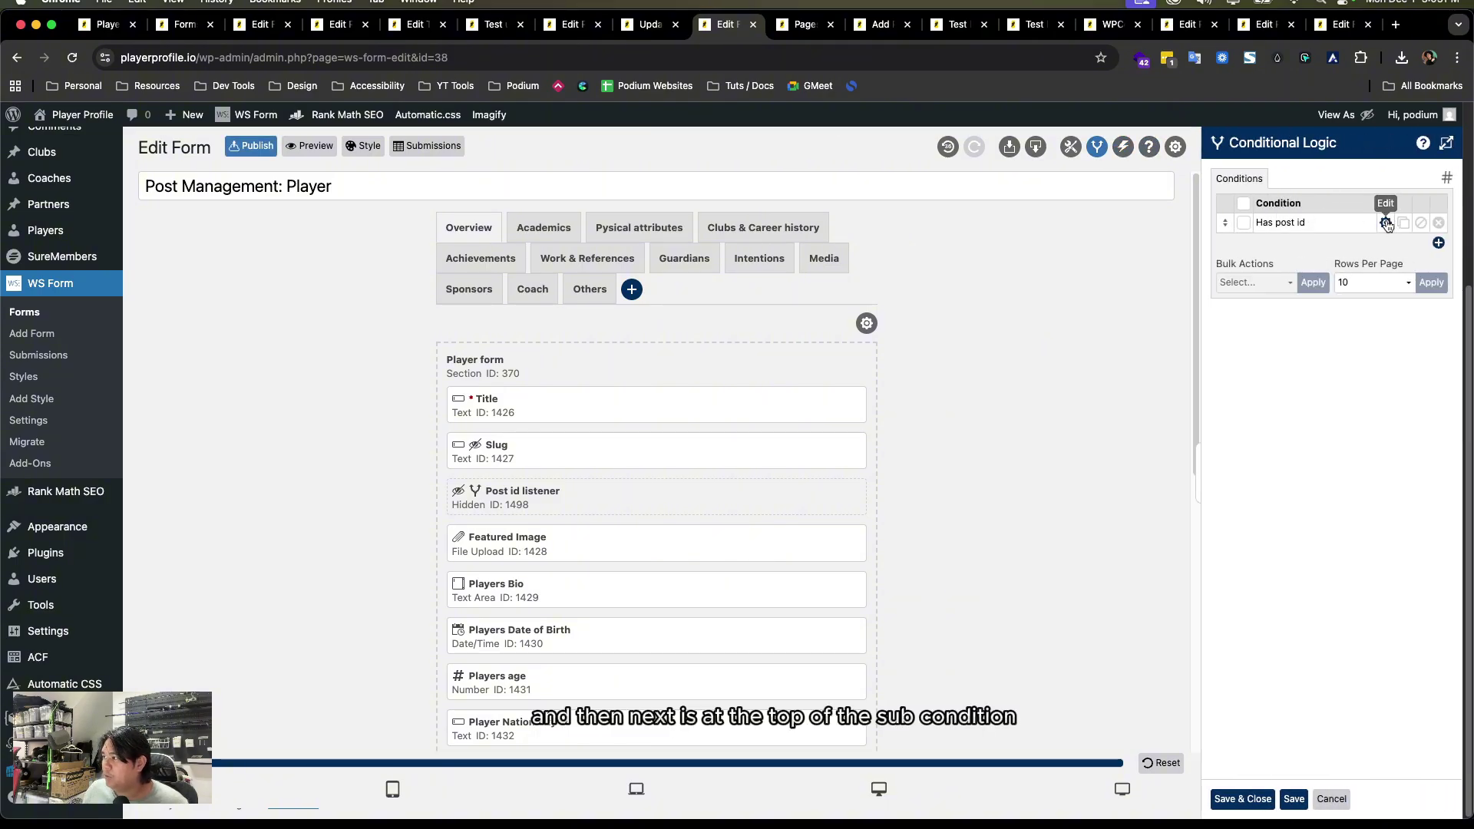
- In the "Has post id" condition's THEN branch, add the "Redirect - New" action with "Run when form submitted"
left_click(1387, 223)
scroll(1296, 417, "down", 4)
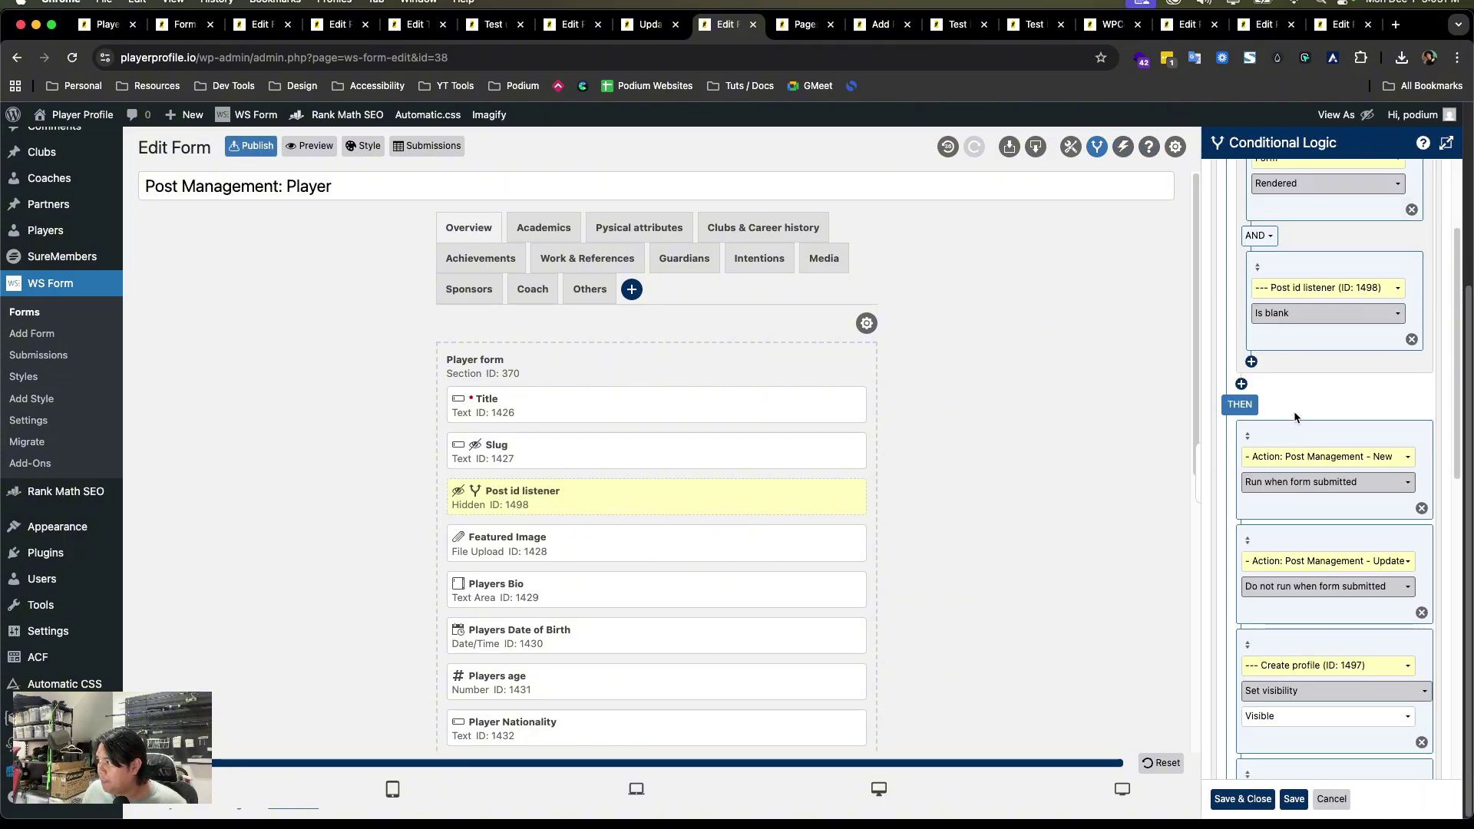
scroll(1298, 407, "up", 3)
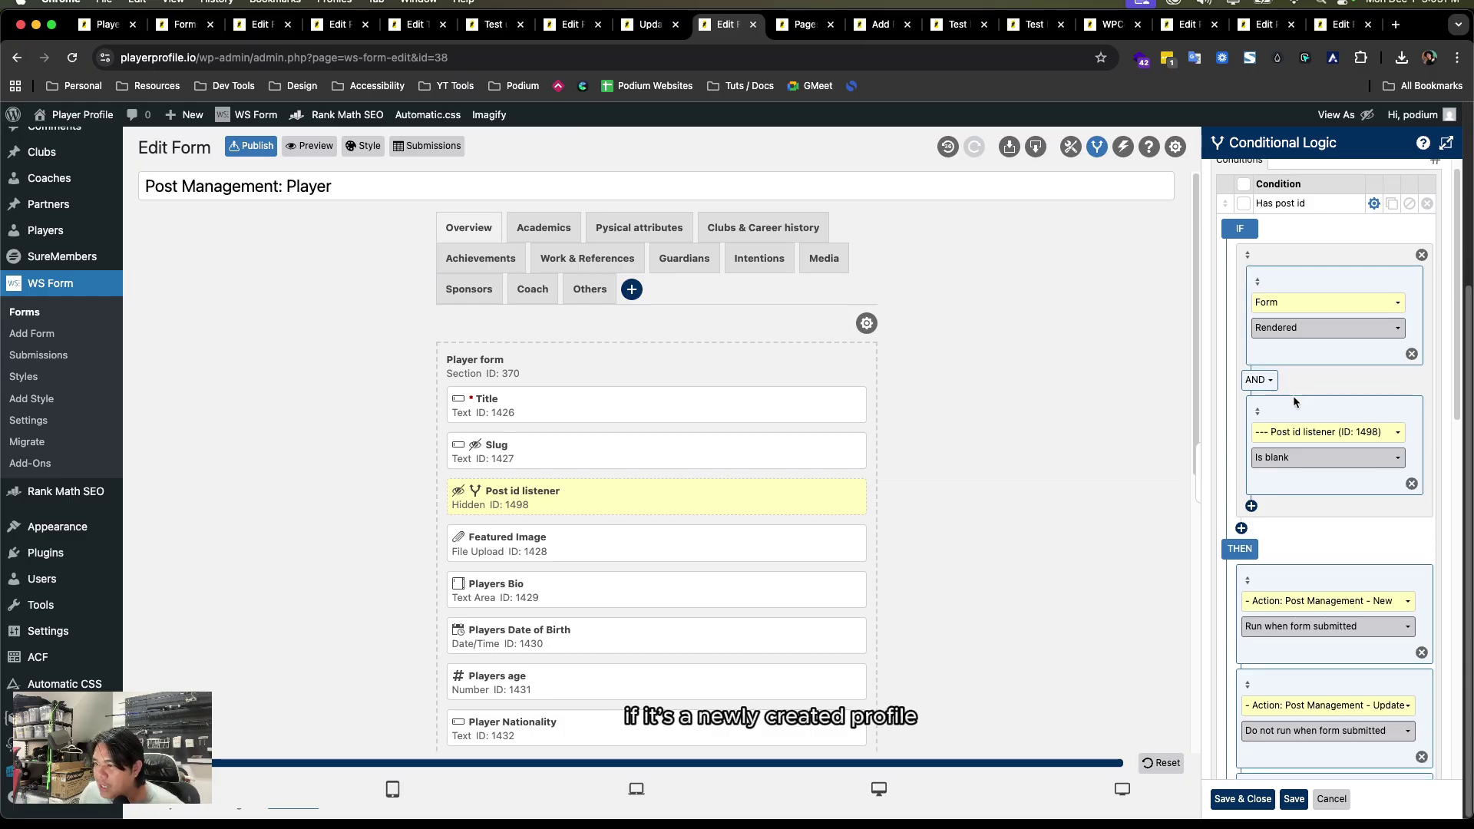
scroll(1295, 410, "down", 1)
scroll(1302, 416, "down", 4)
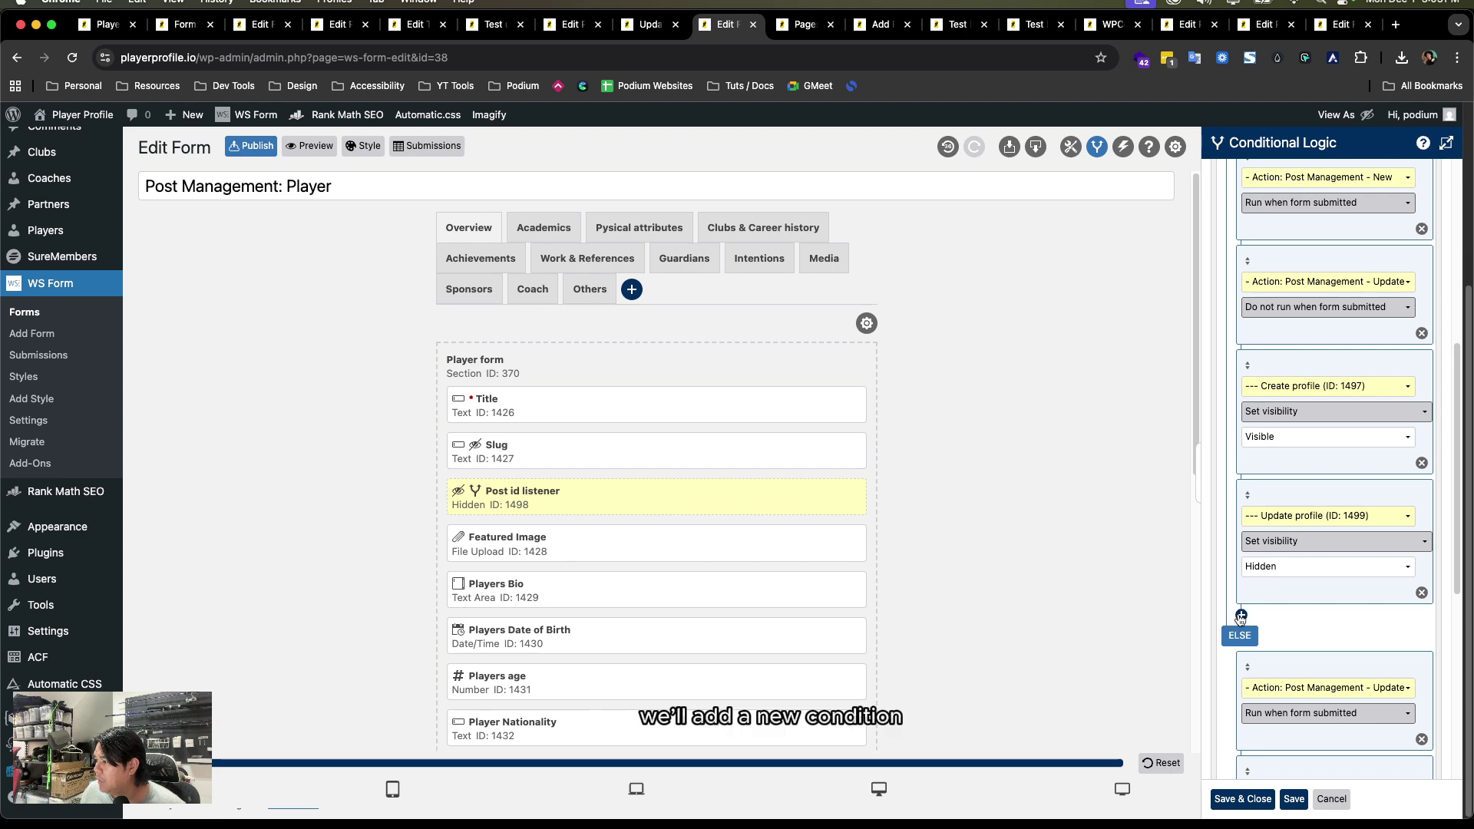
left_click(1242, 635)
scroll(1313, 599, "down", 2)
left_click(1292, 461)
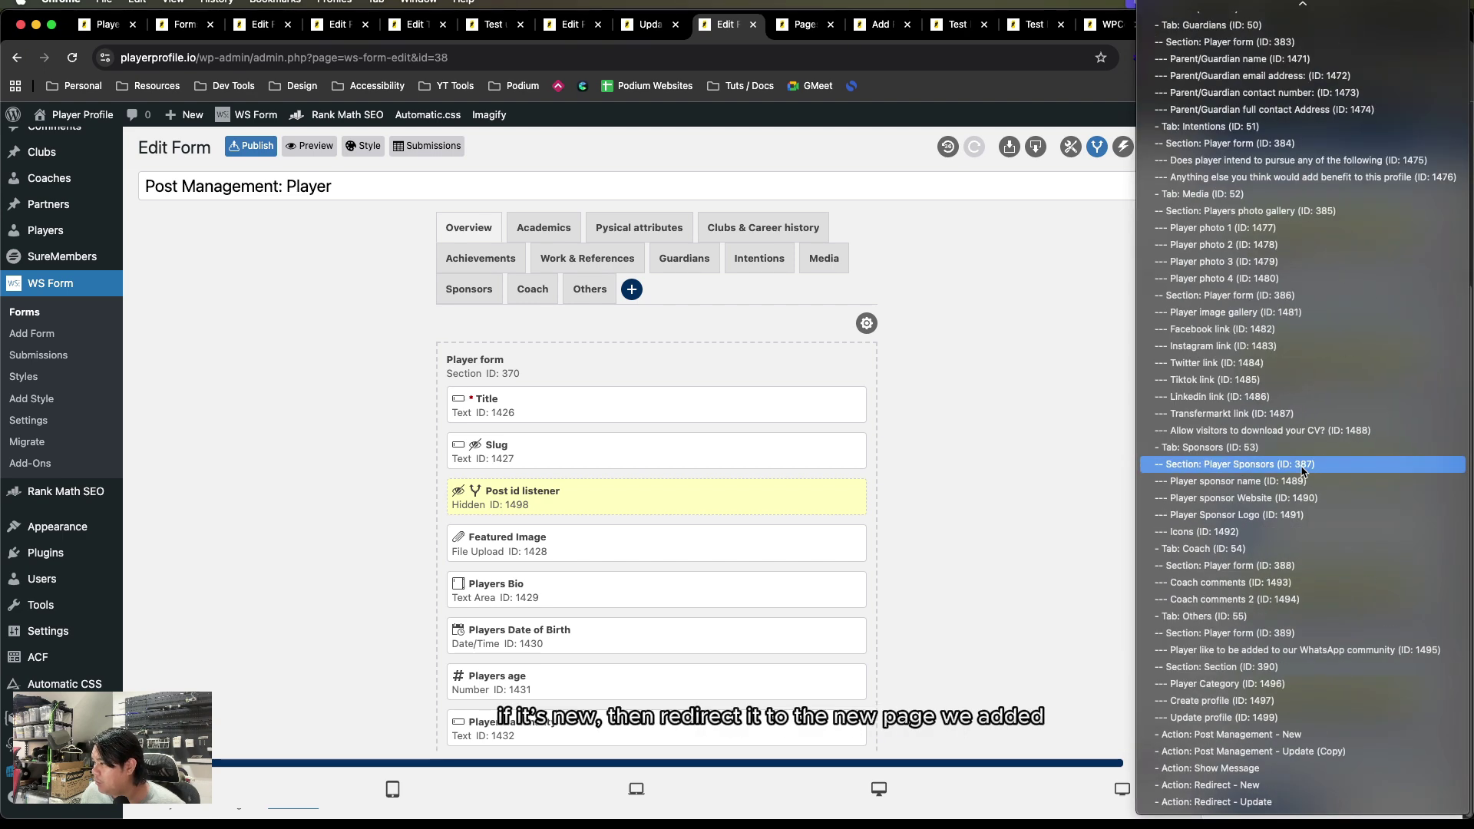
left_click(1243, 784)
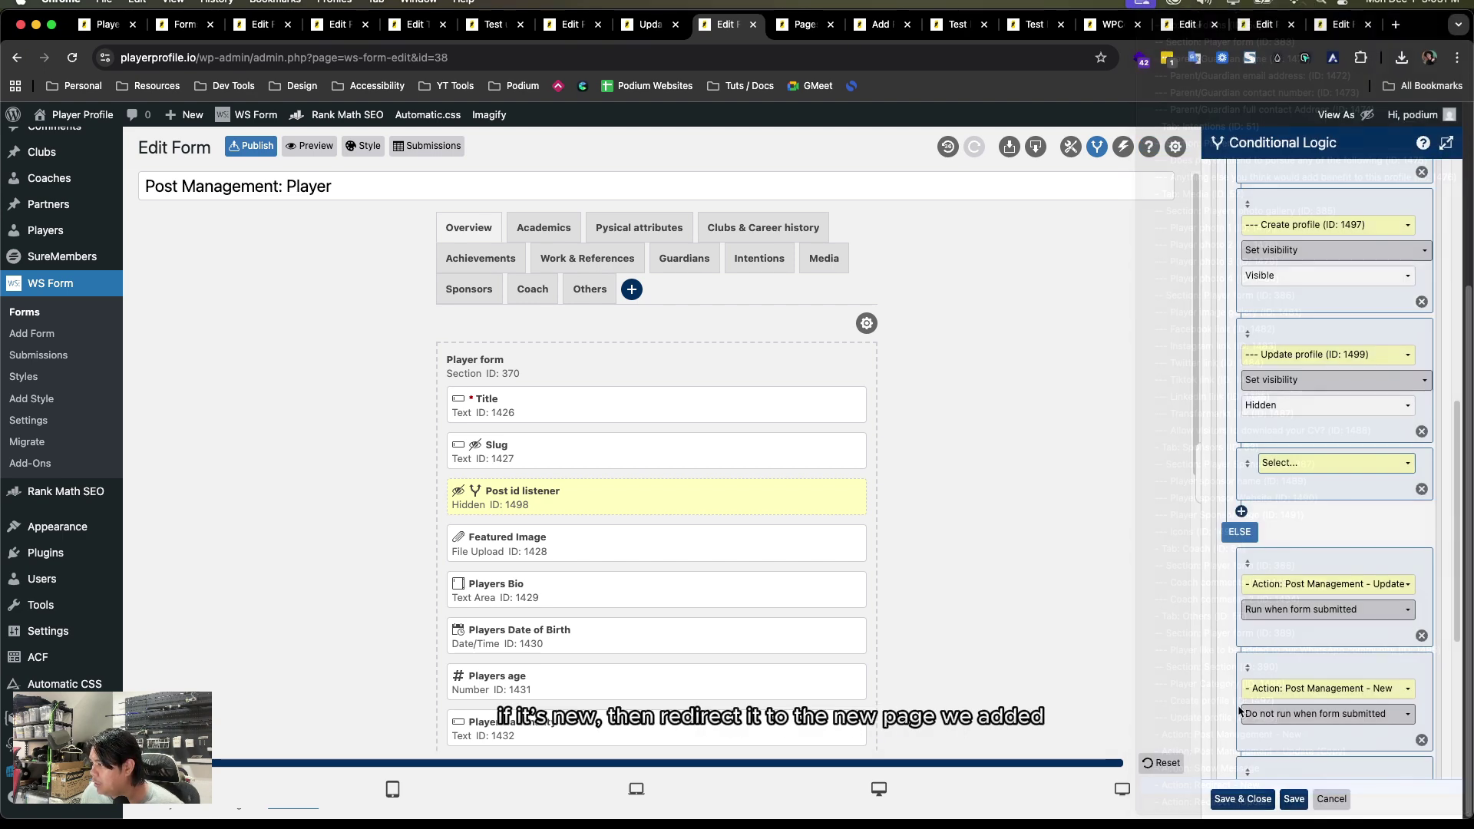
left_click(1311, 460)
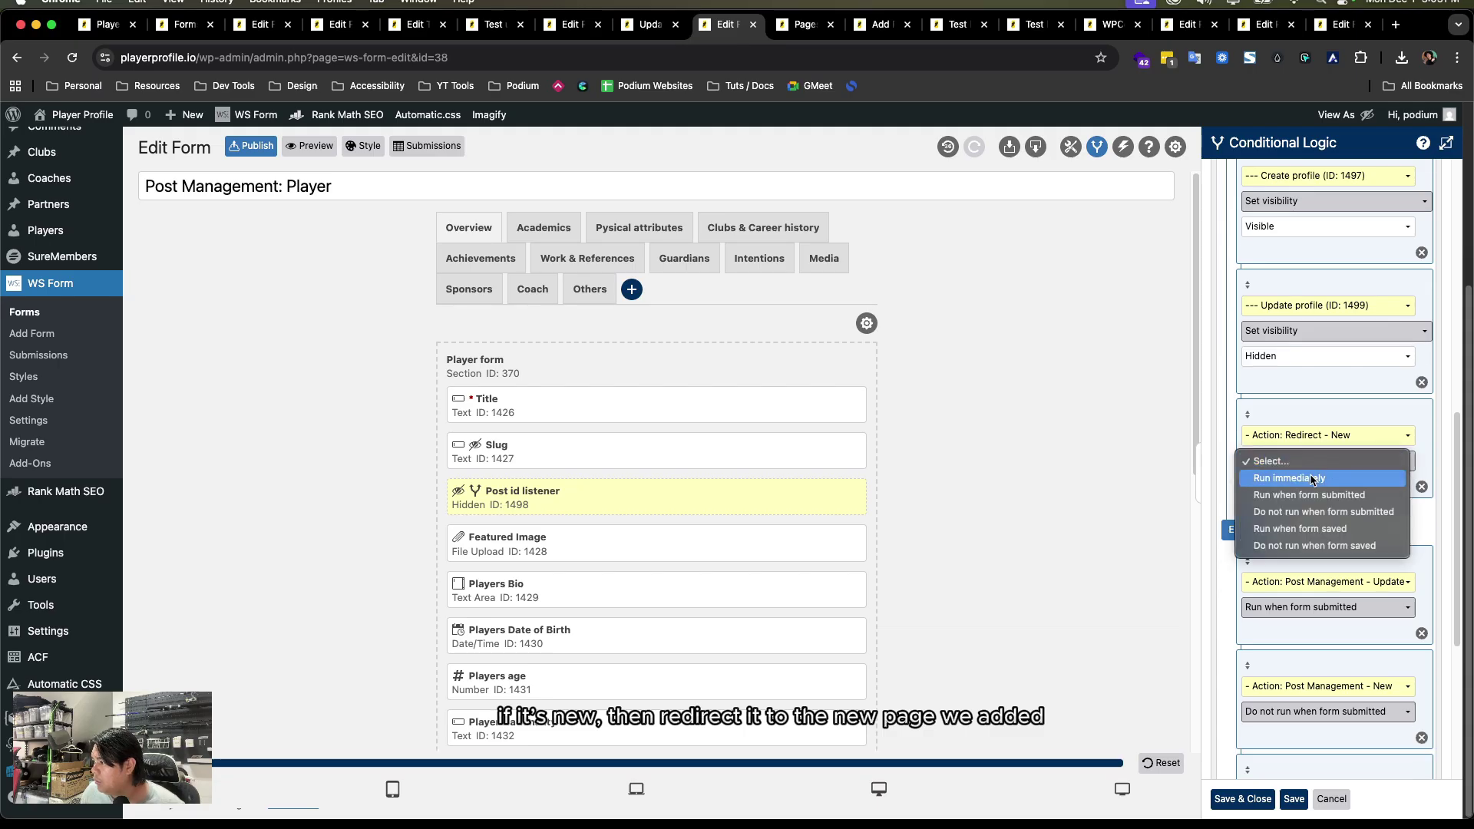
left_click(1309, 494)
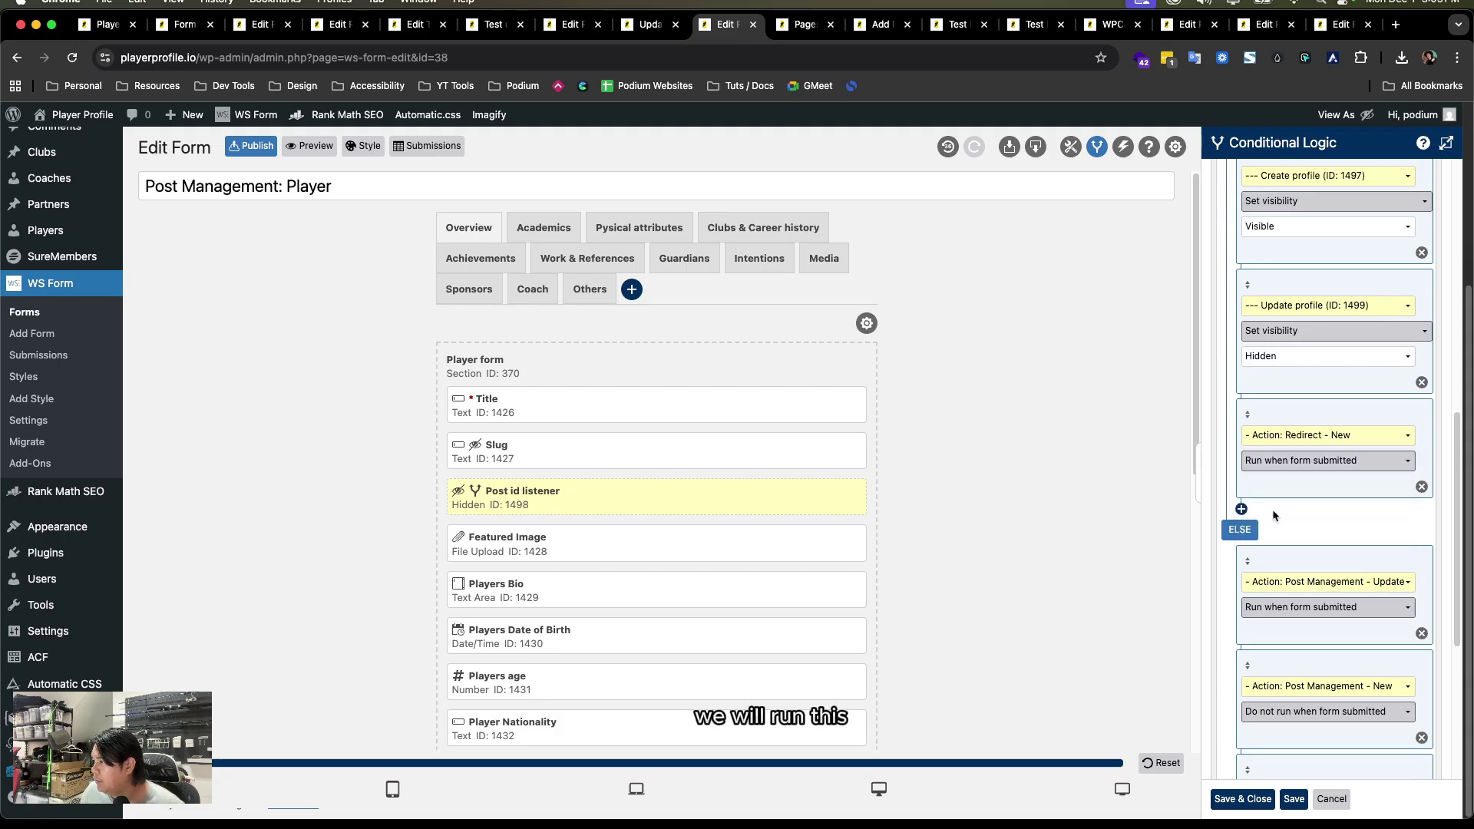
- Add the "Redirect - Update" action to the THEN branch with "Do not run when form submitted"
left_click(1242, 509)
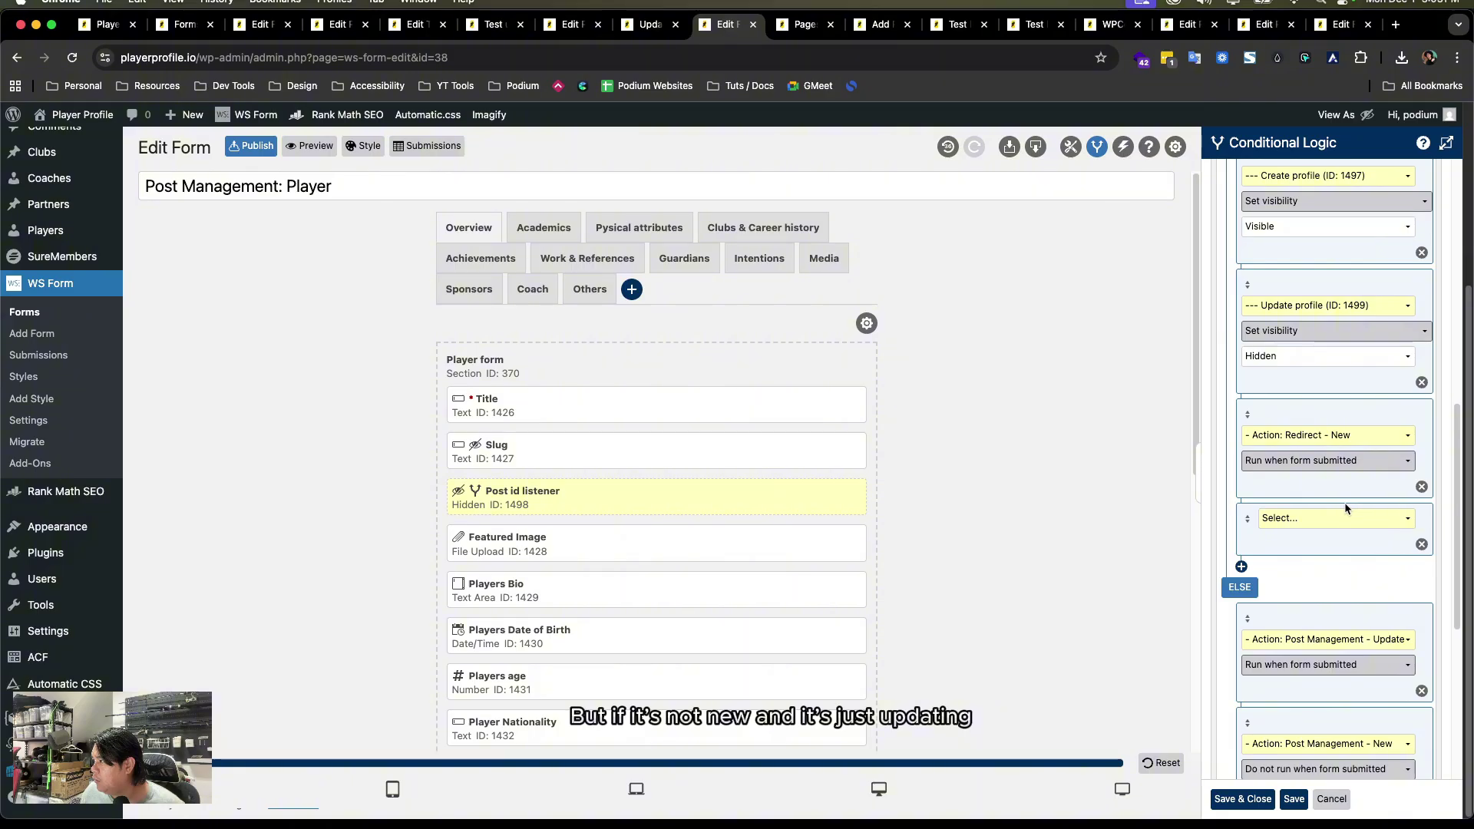
left_click(1316, 520)
scroll(1298, 584, "down", 10)
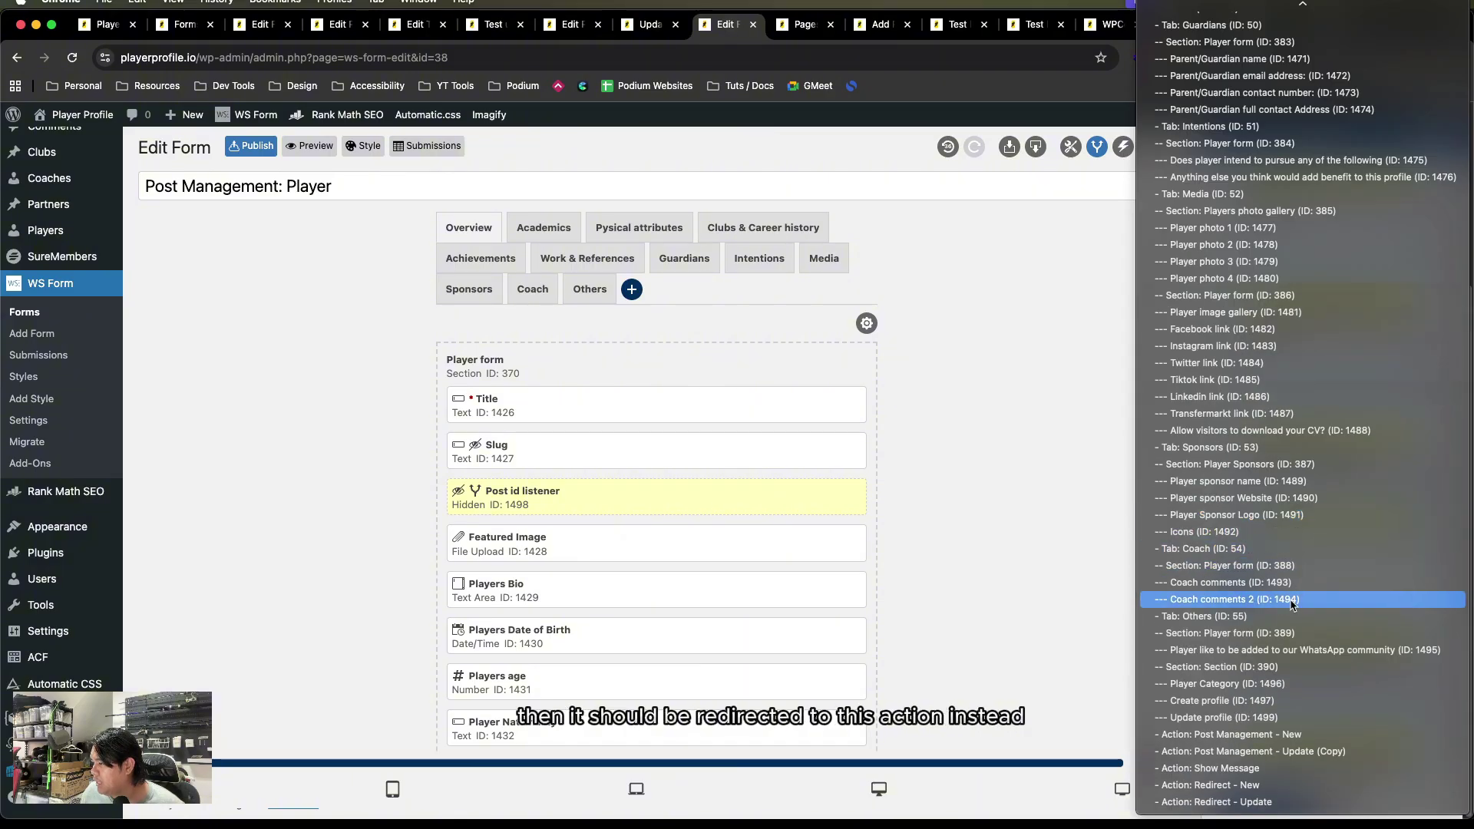
left_click(1255, 802)
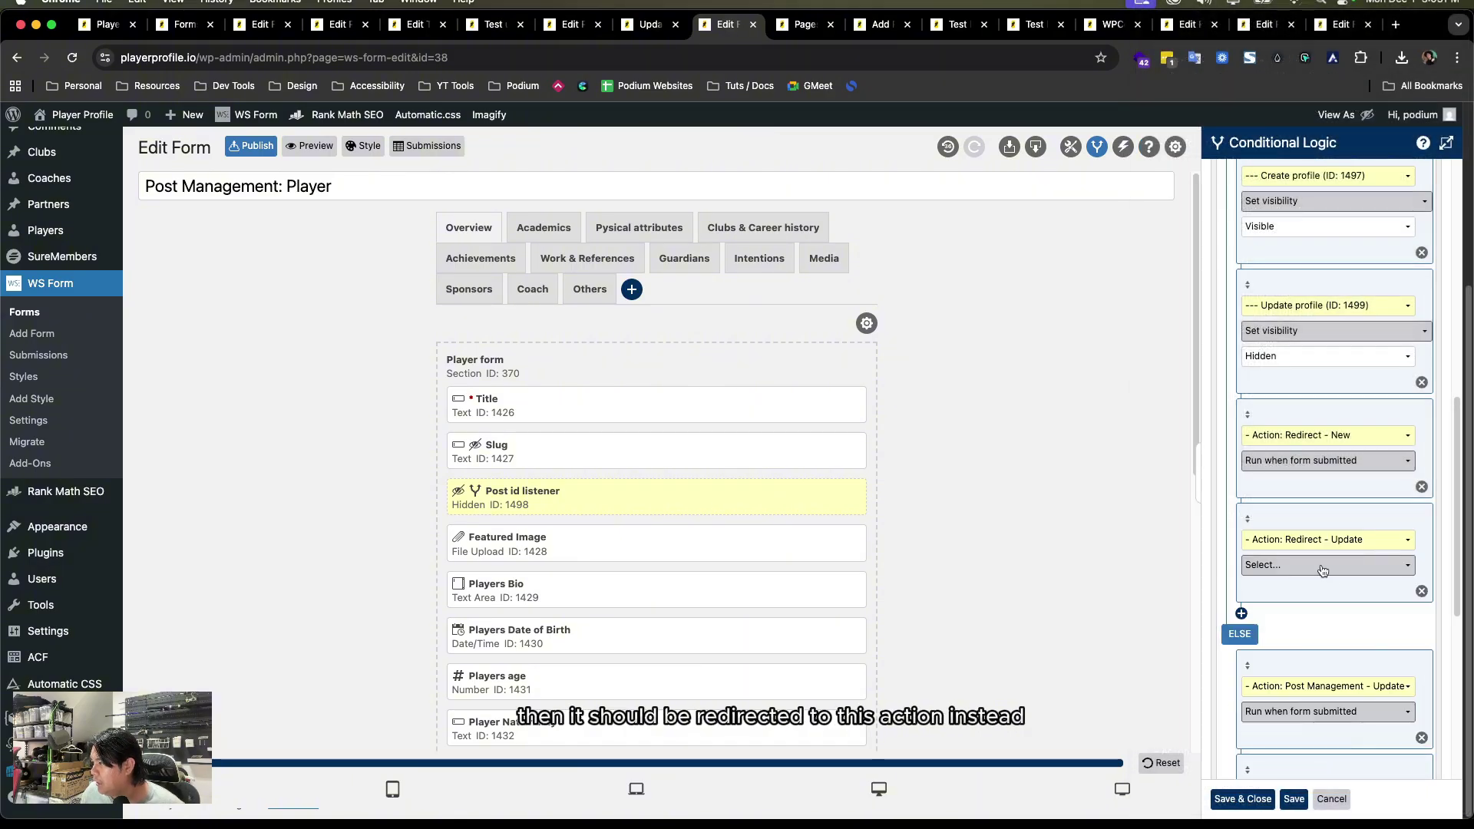
left_click(1322, 570)
left_click(1320, 603)
- Add the "Redirect - Update" action to the ELSE branch with "Run when form submitted"
scroll(1318, 384, "up", 5)
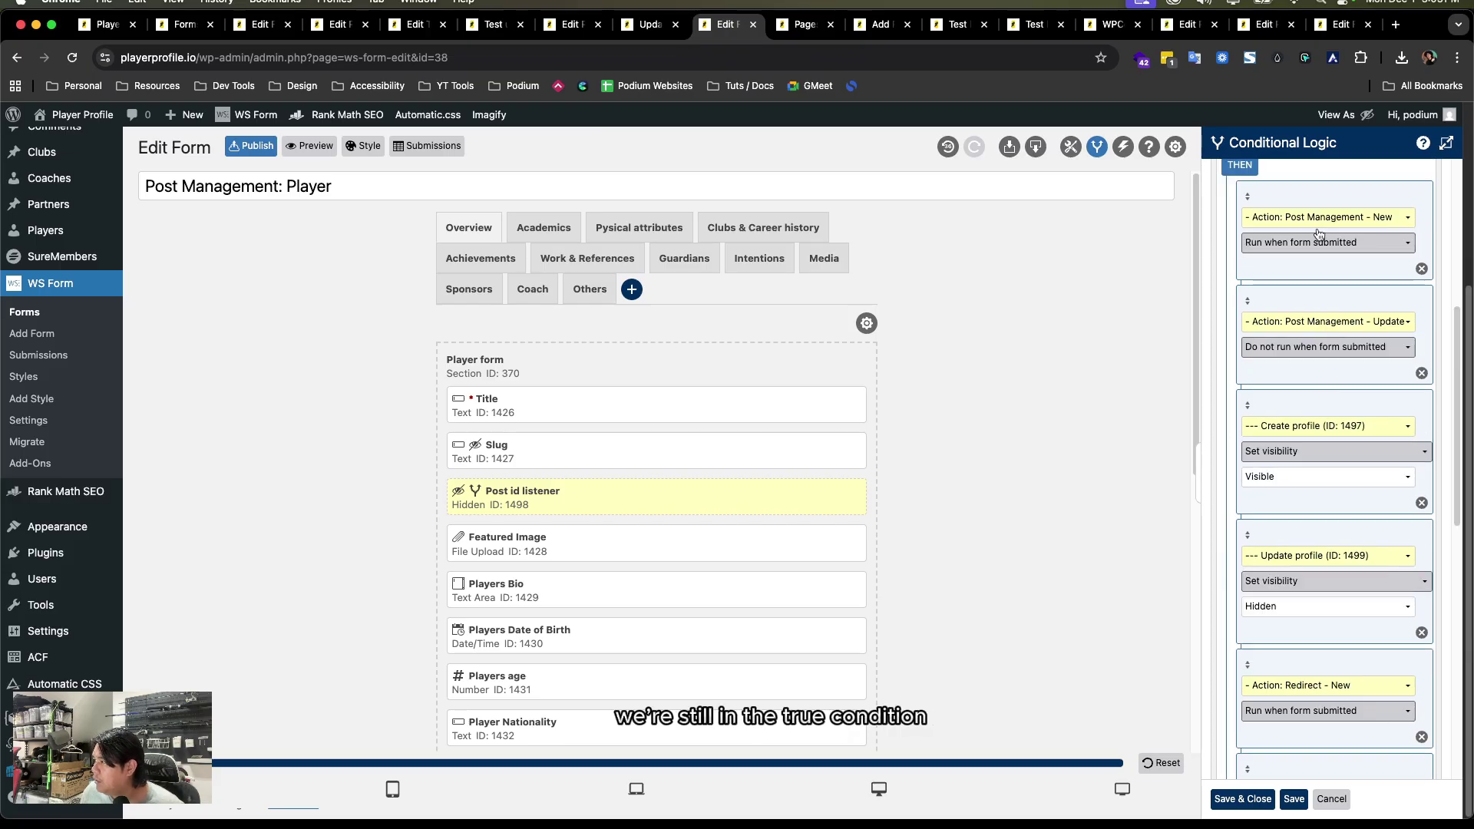
scroll(1318, 234, "down", 2)
scroll(1305, 346, "up", 3)
scroll(1274, 499, "down", 6)
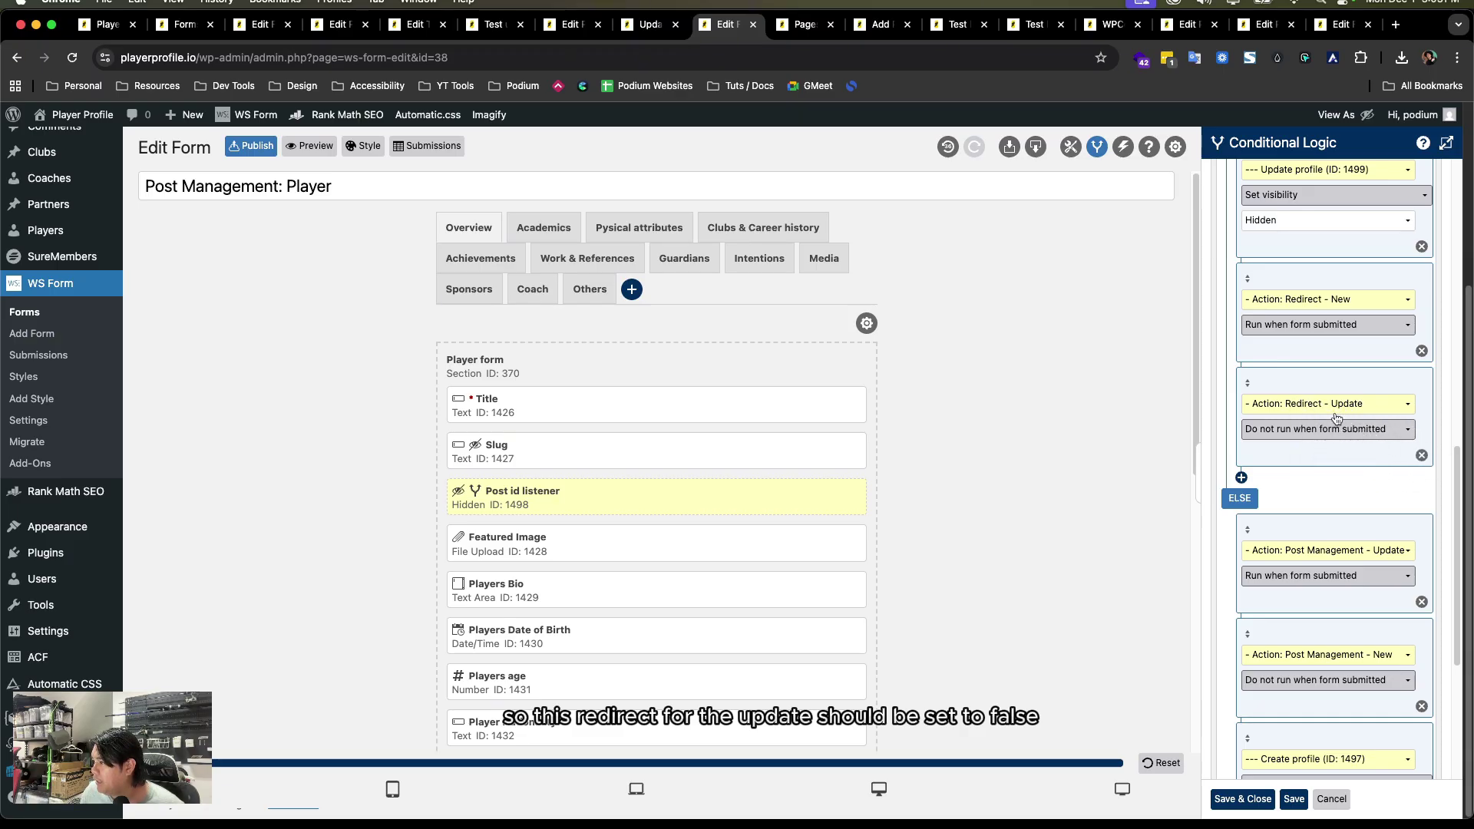
scroll(1328, 460, "down", 4)
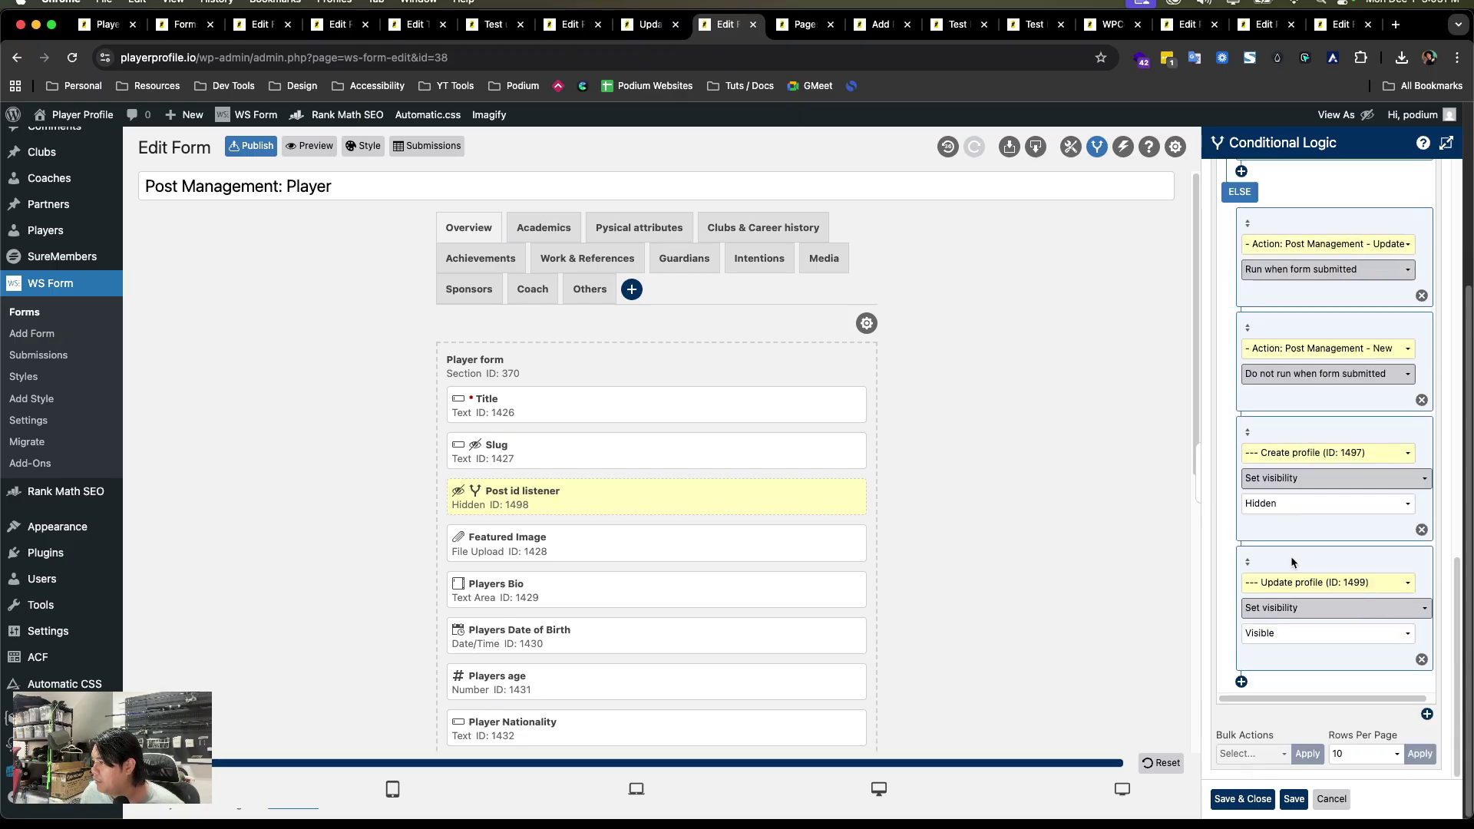
left_click(1242, 682)
left_click(1289, 673)
scroll(1319, 647, "down", 10)
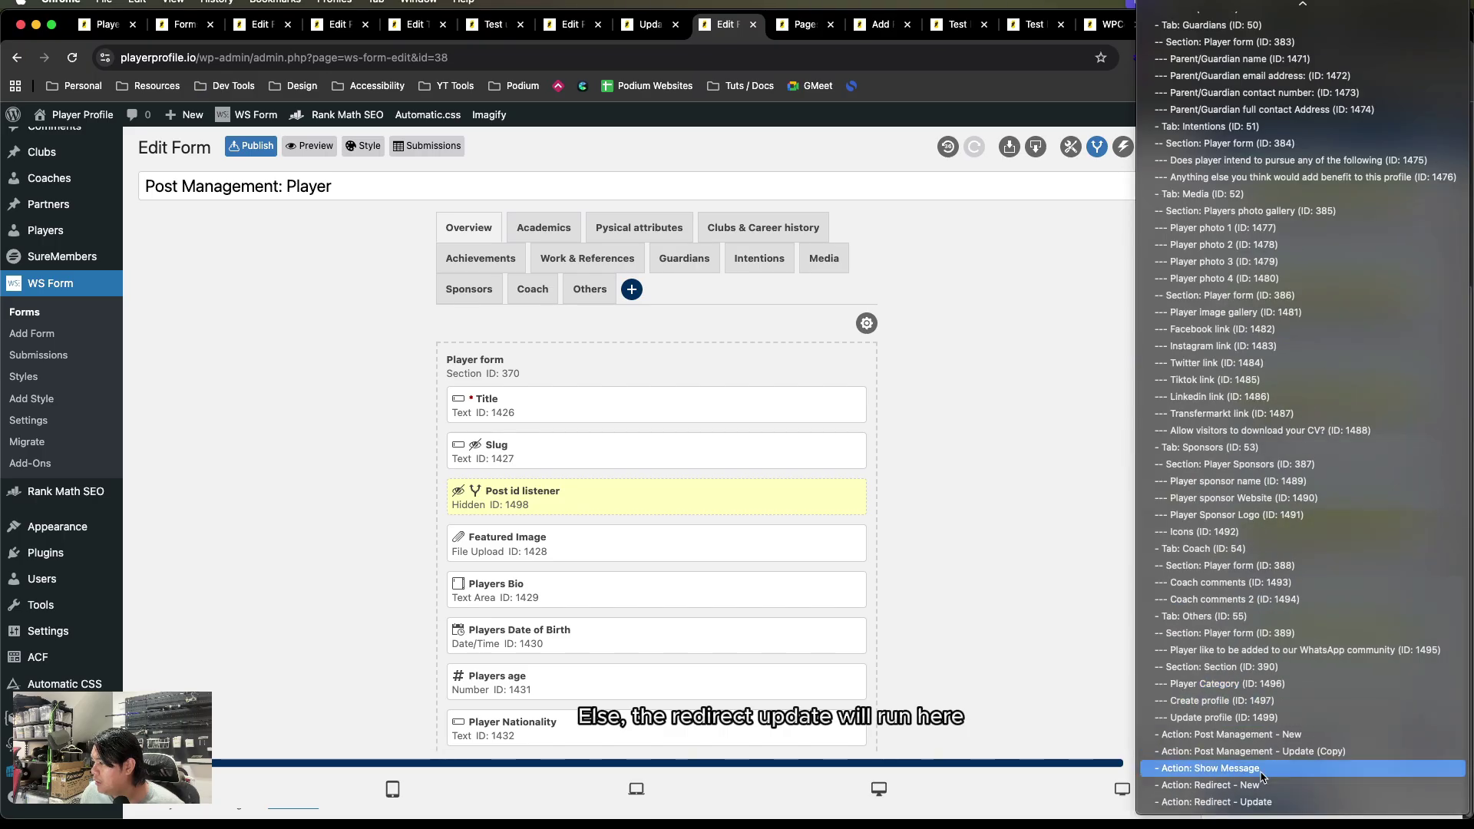
left_click(1265, 802)
left_click(1305, 680)
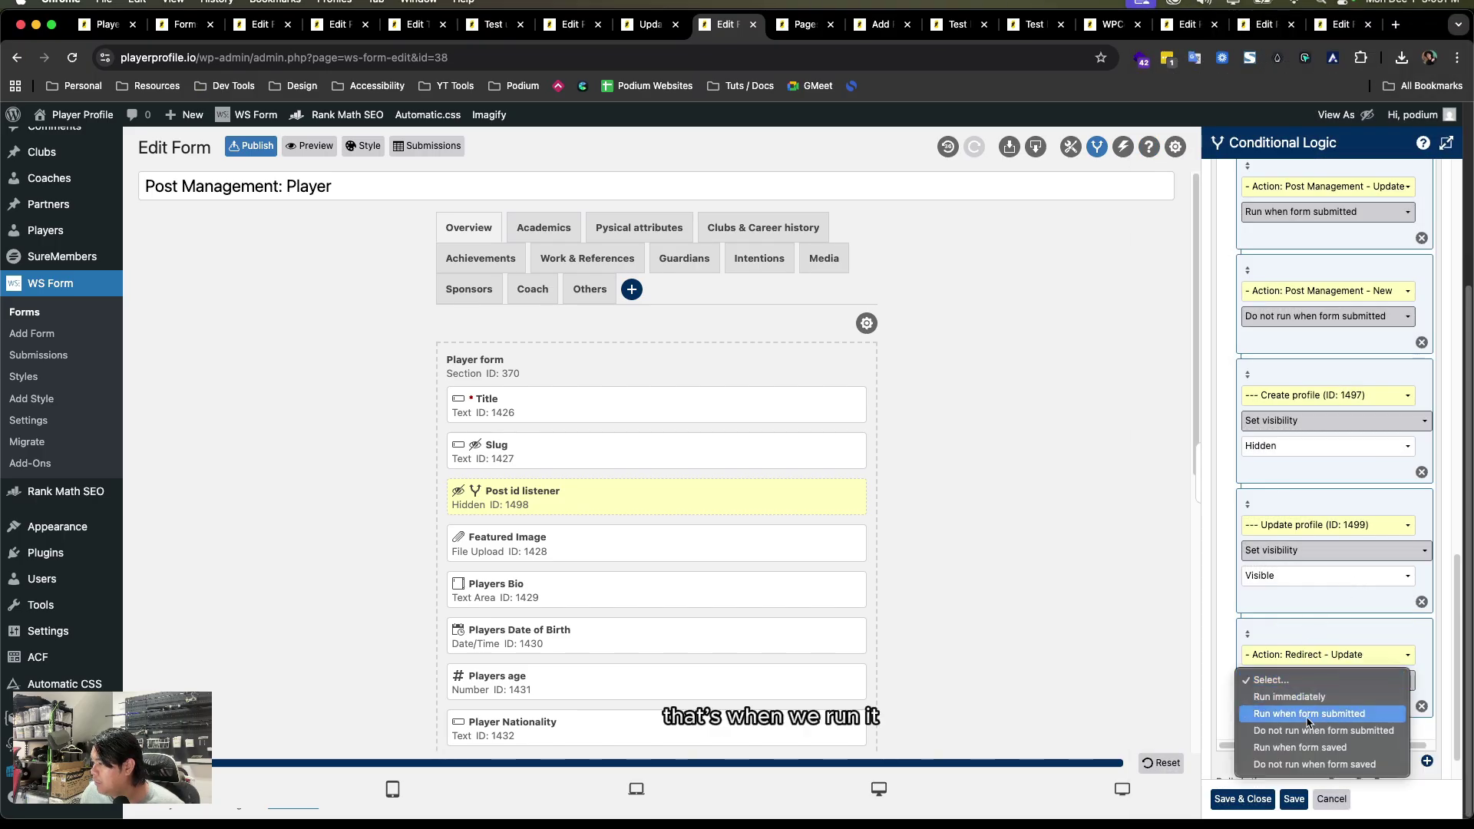
left_click(1309, 714)
- Add the "Redirect - New" action to the ELSE branch with "Do not run when form submitted", save the logic and publish the form
left_click(1240, 715)
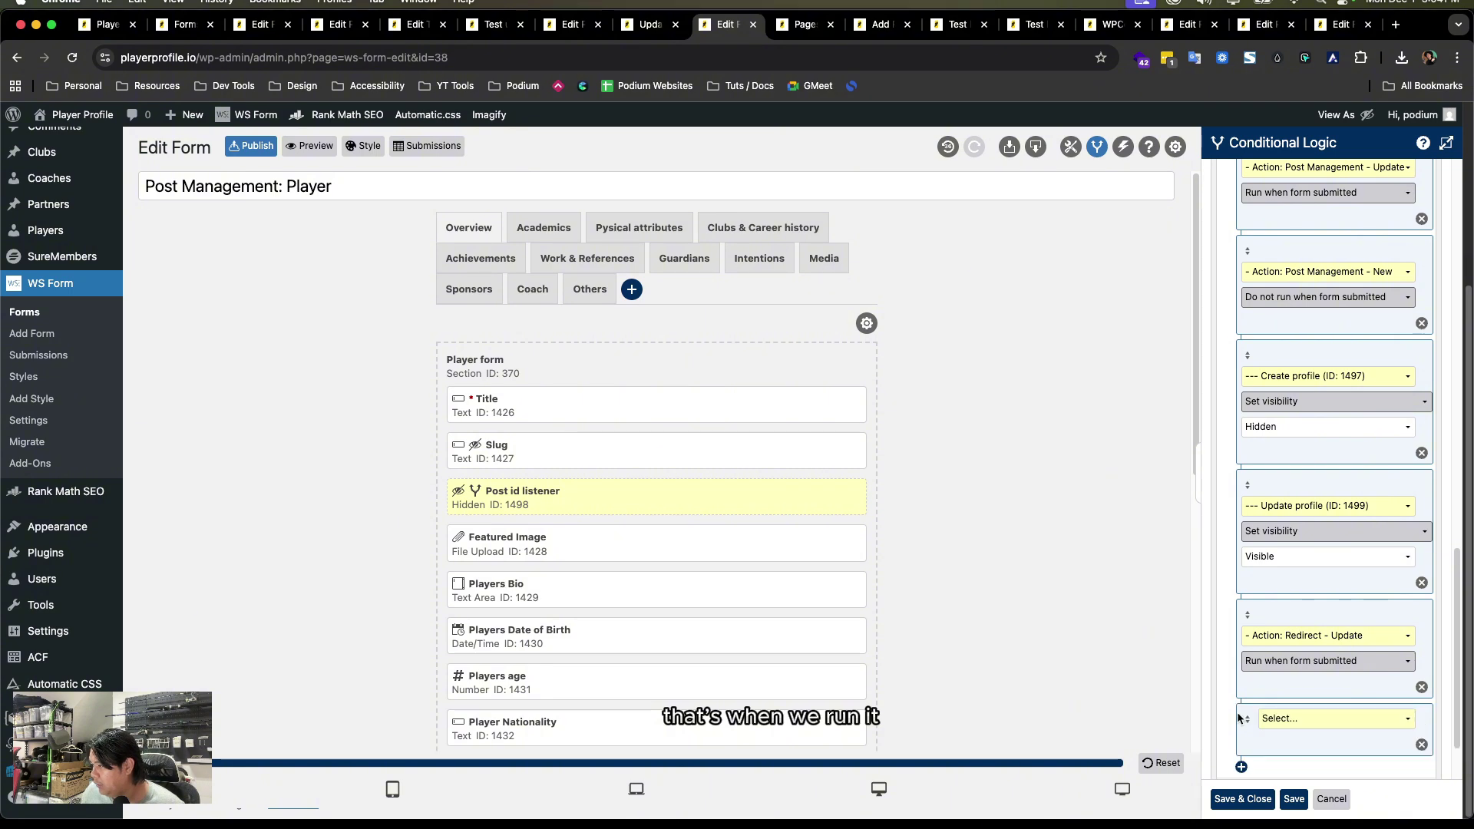
left_click(1305, 718)
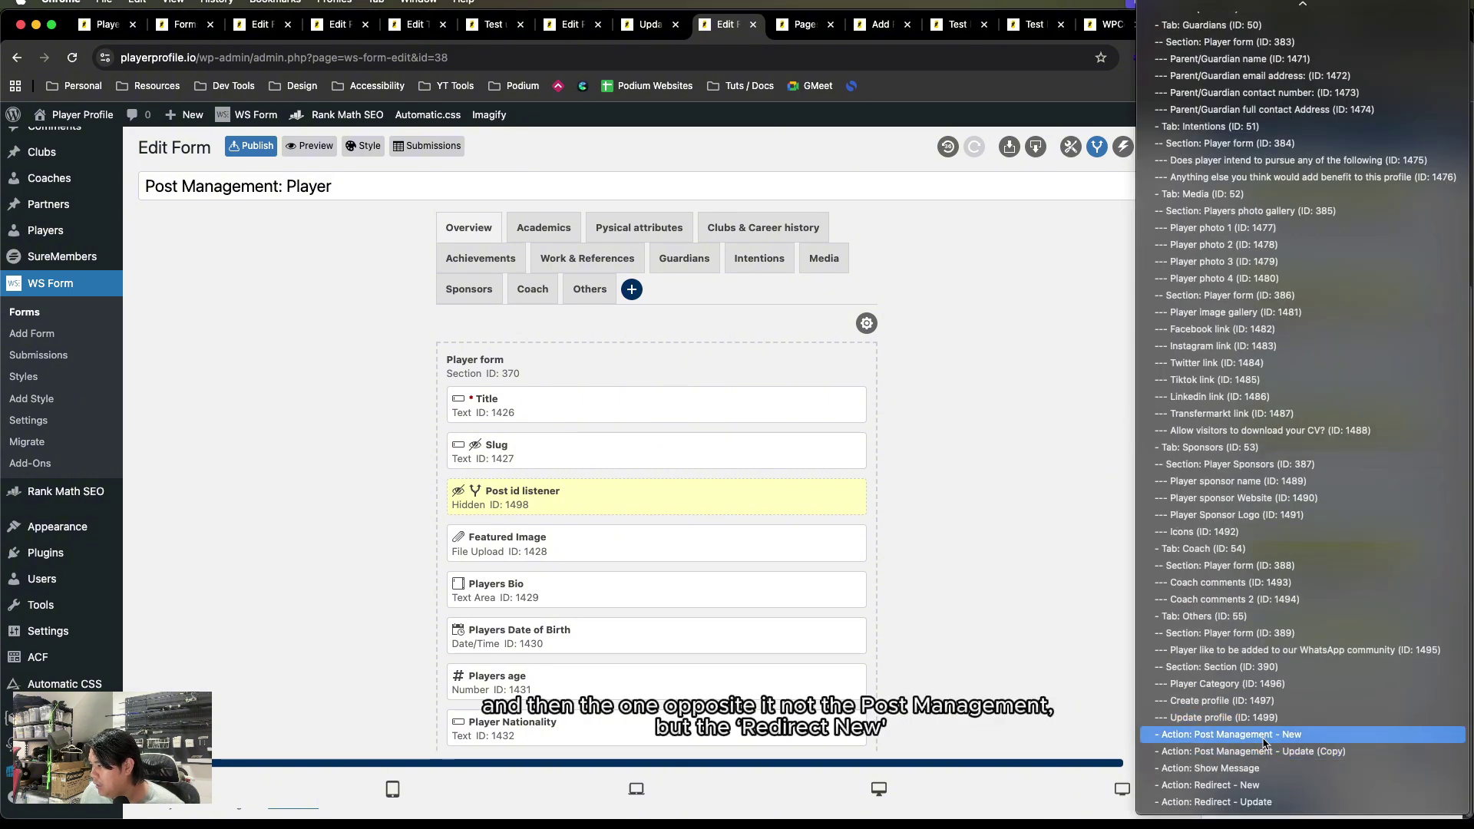
left_click(1265, 735)
left_click(1290, 665)
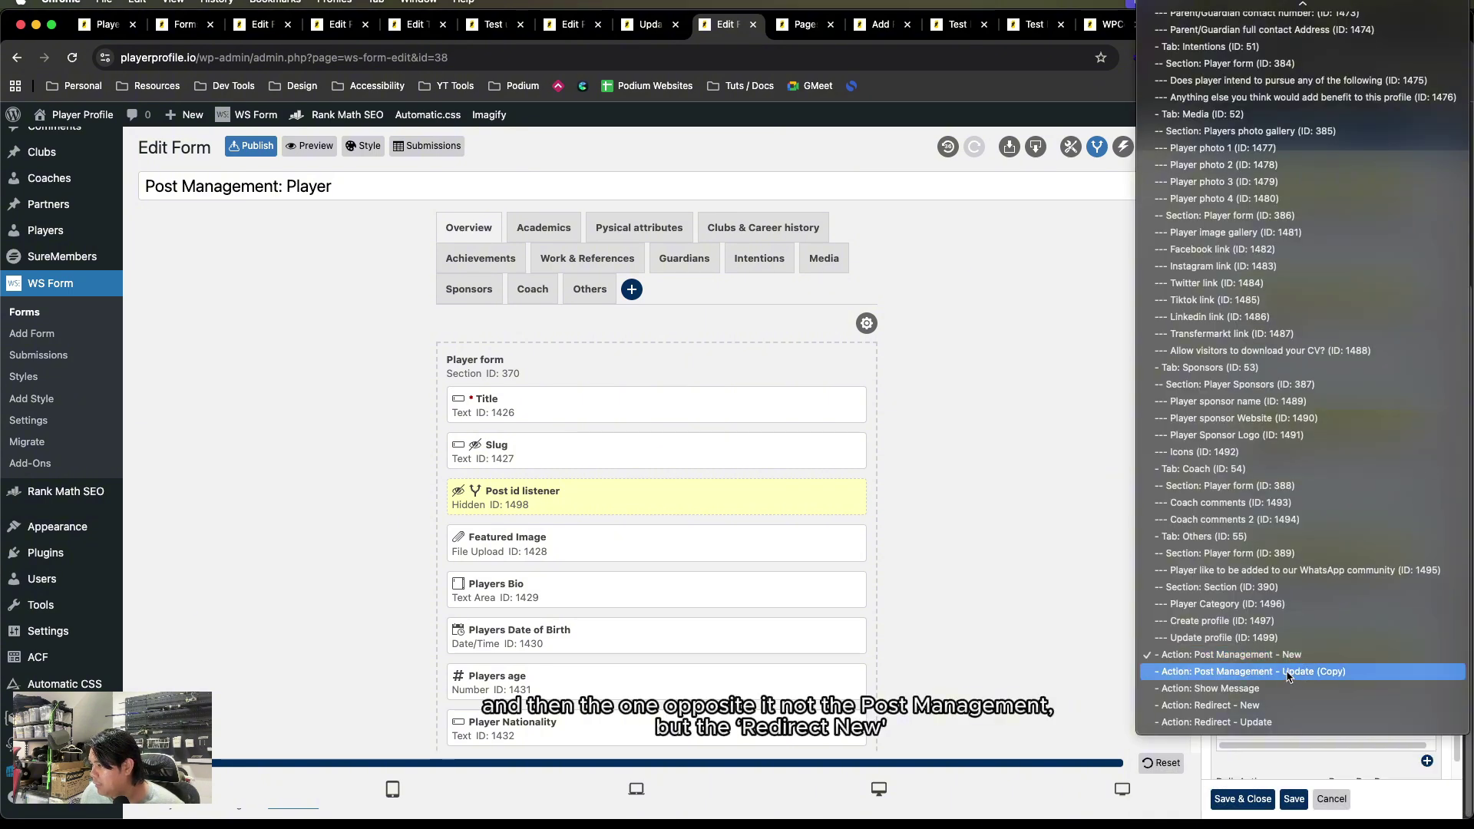
left_click(1312, 704)
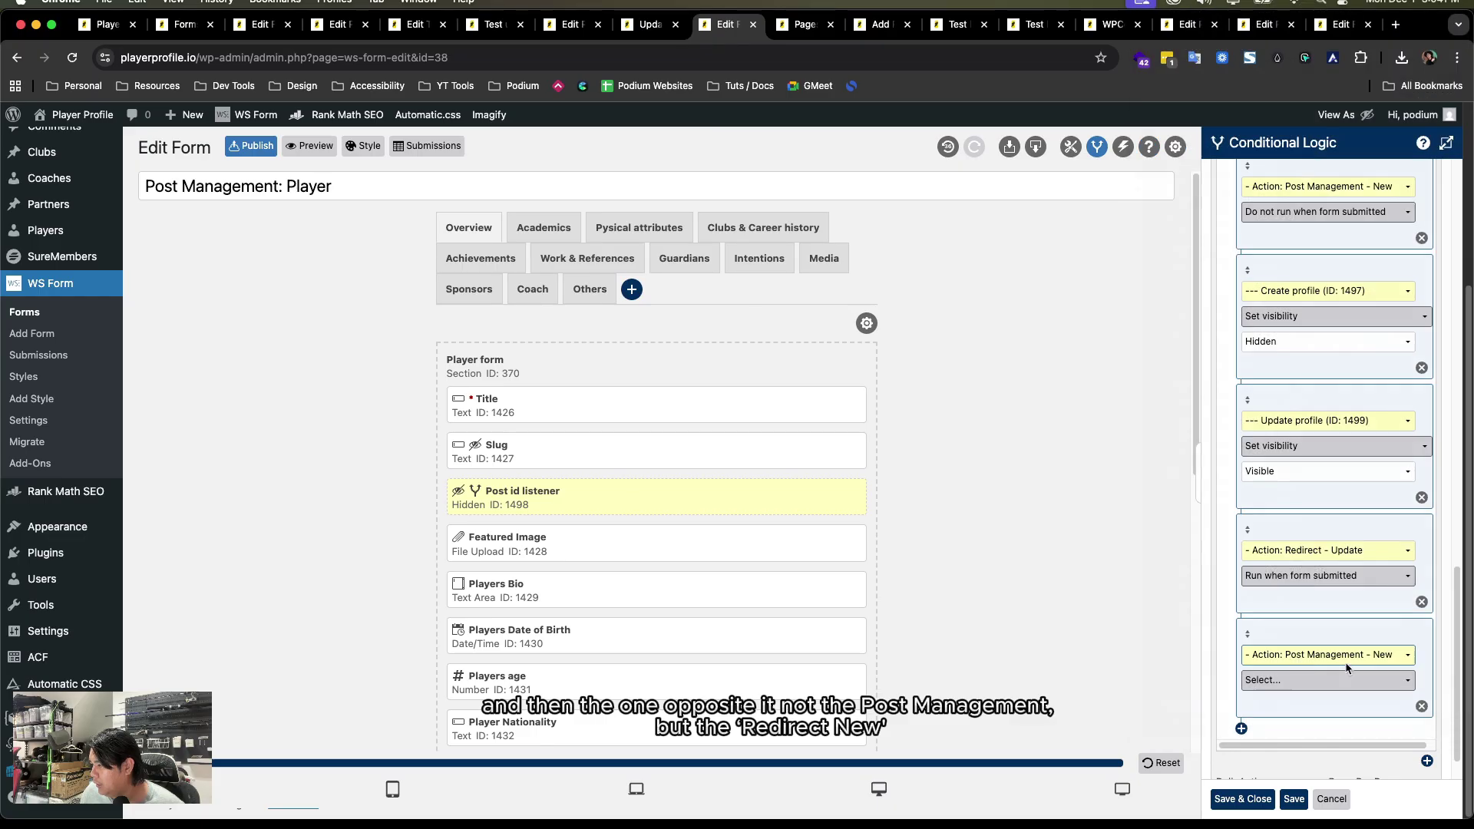
left_click(1315, 695)
left_click(1314, 730)
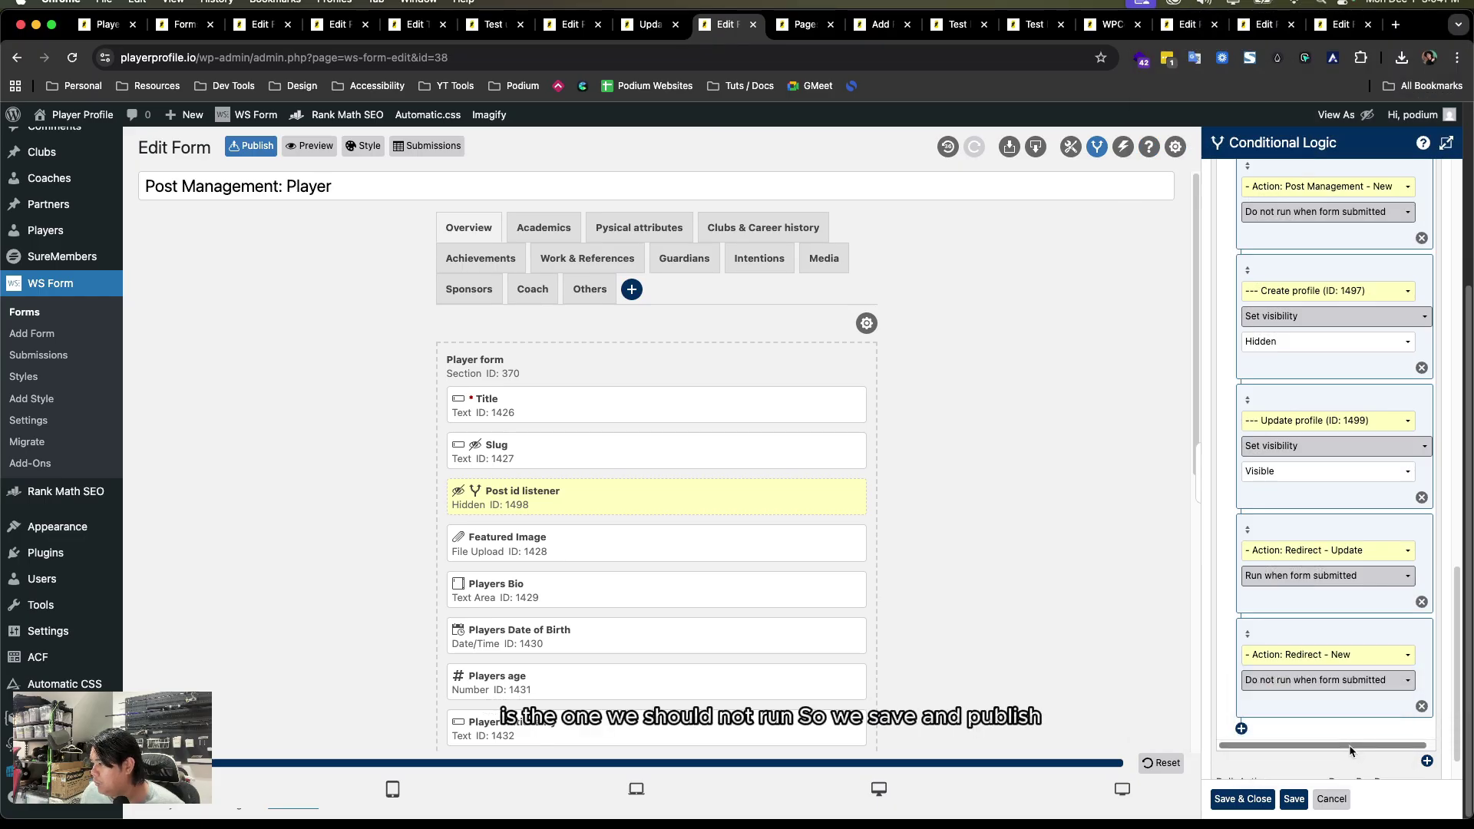
left_click(1242, 799)
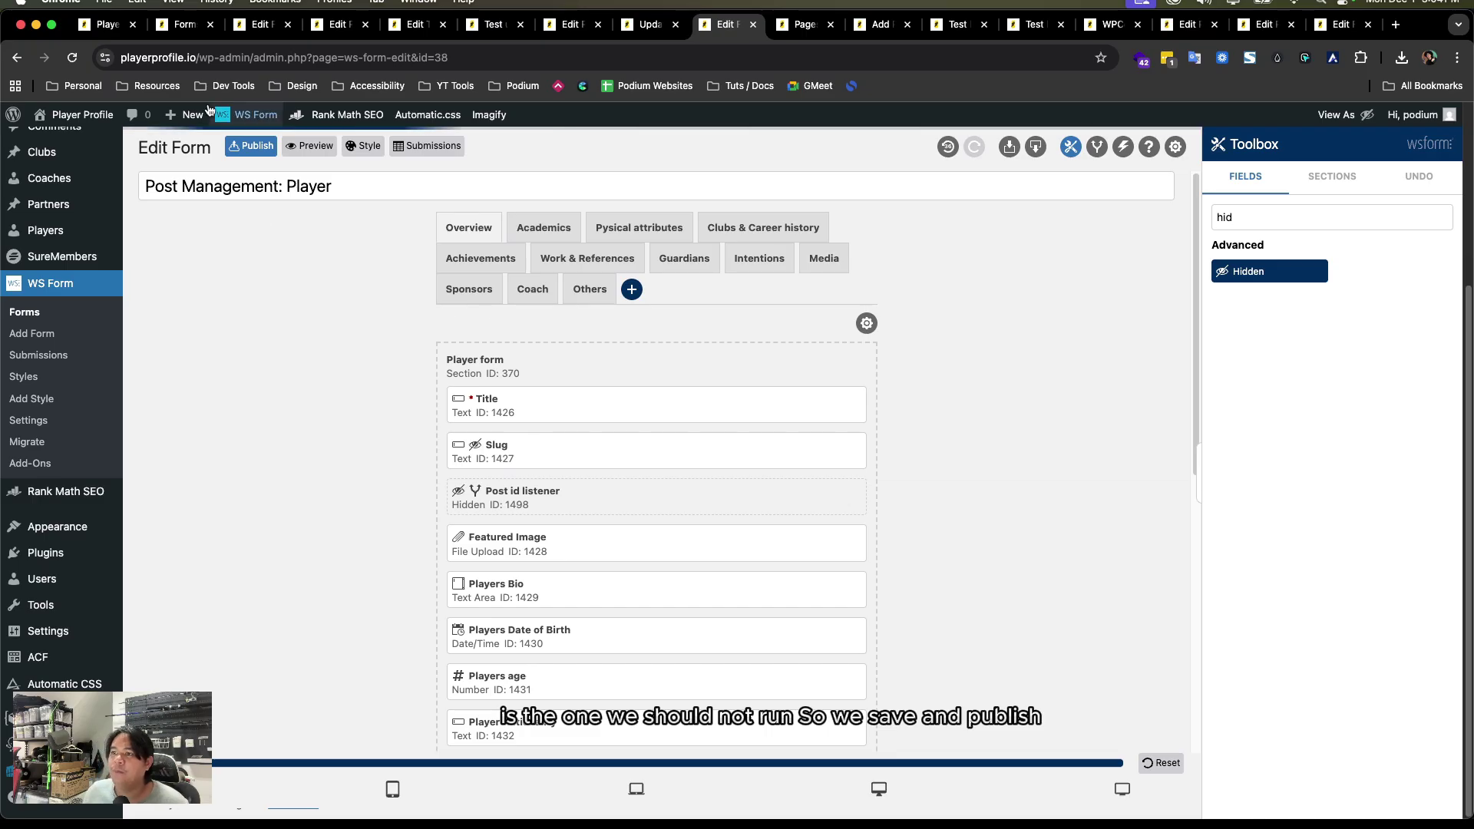
left_click(252, 146)
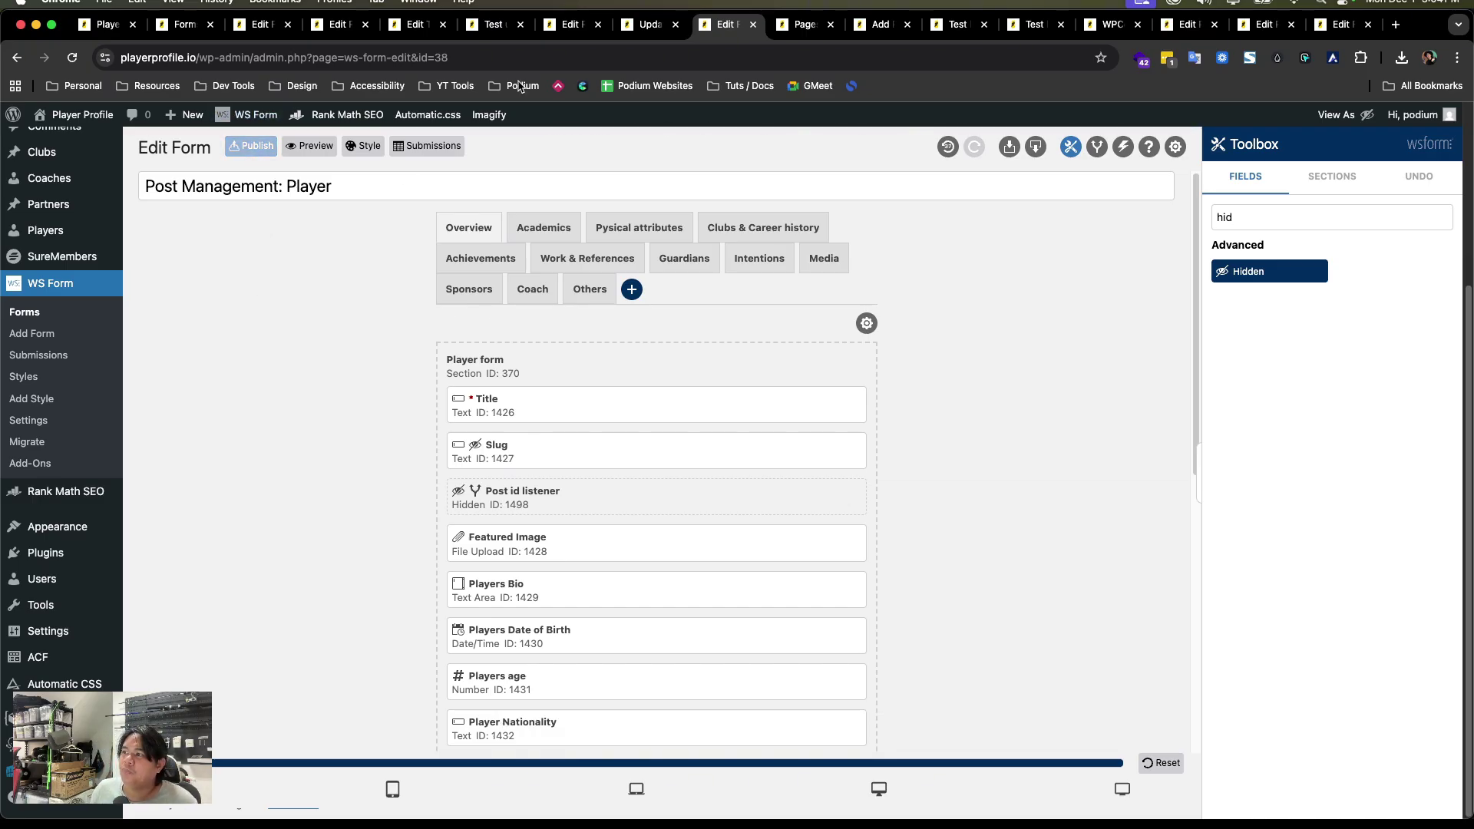
- Reload the front-end update page of the "Update profile test" player and inspect the slug in its URL
left_click(496, 25)
left_click(548, 31)
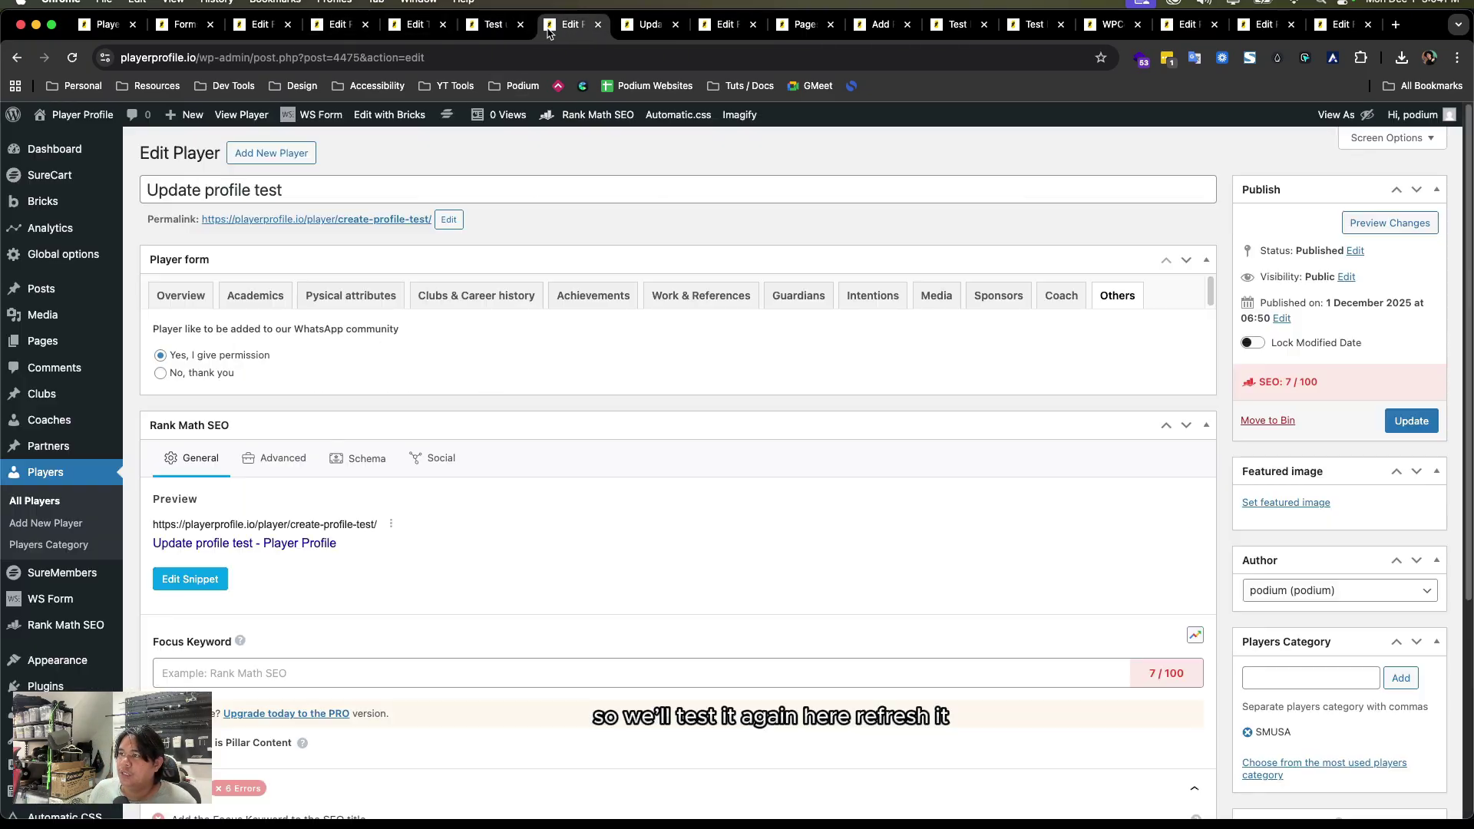
left_click(620, 29)
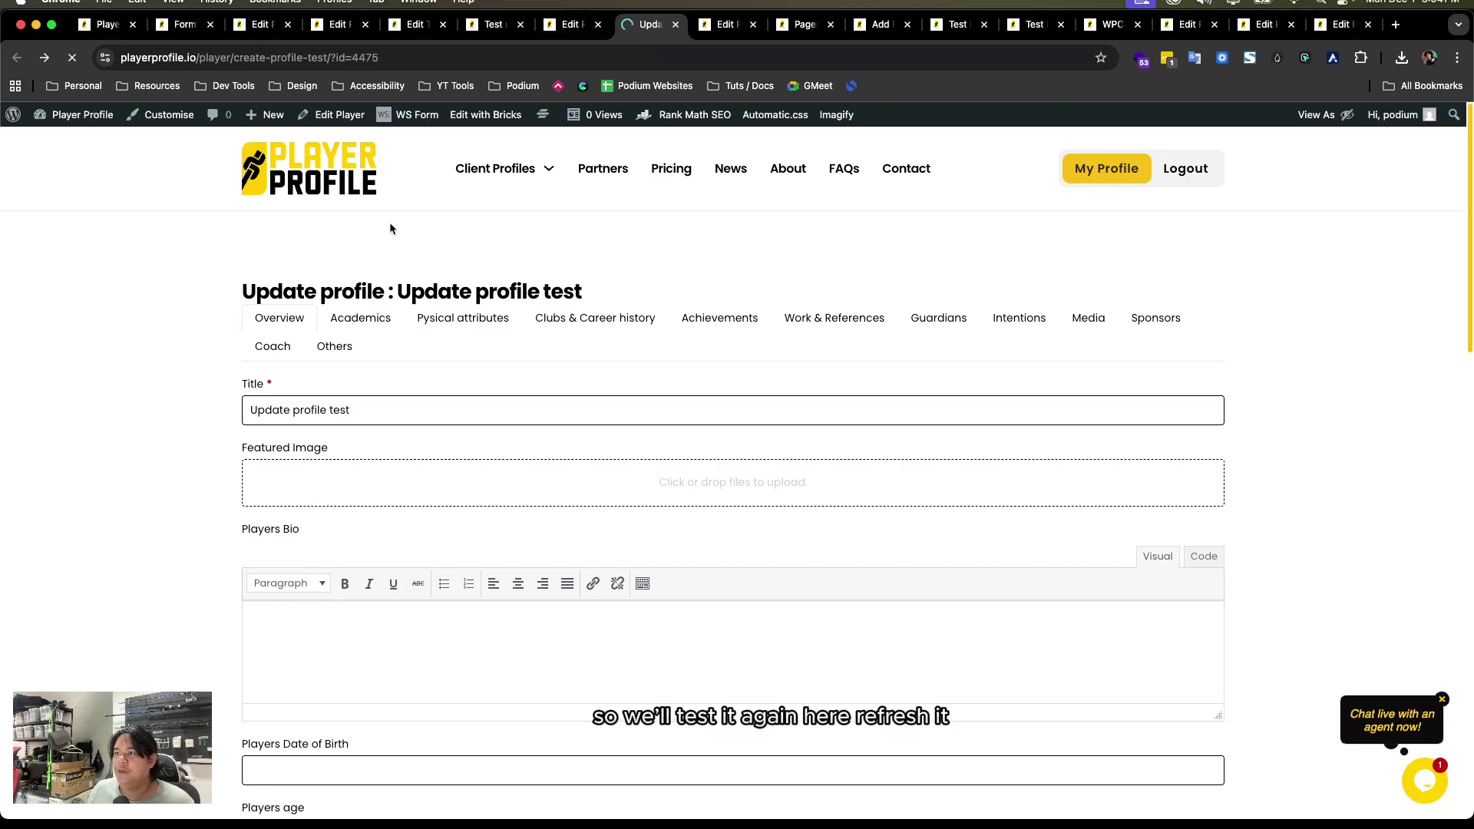
left_click(236, 58)
left_click_drag(235, 57, 499, 60)
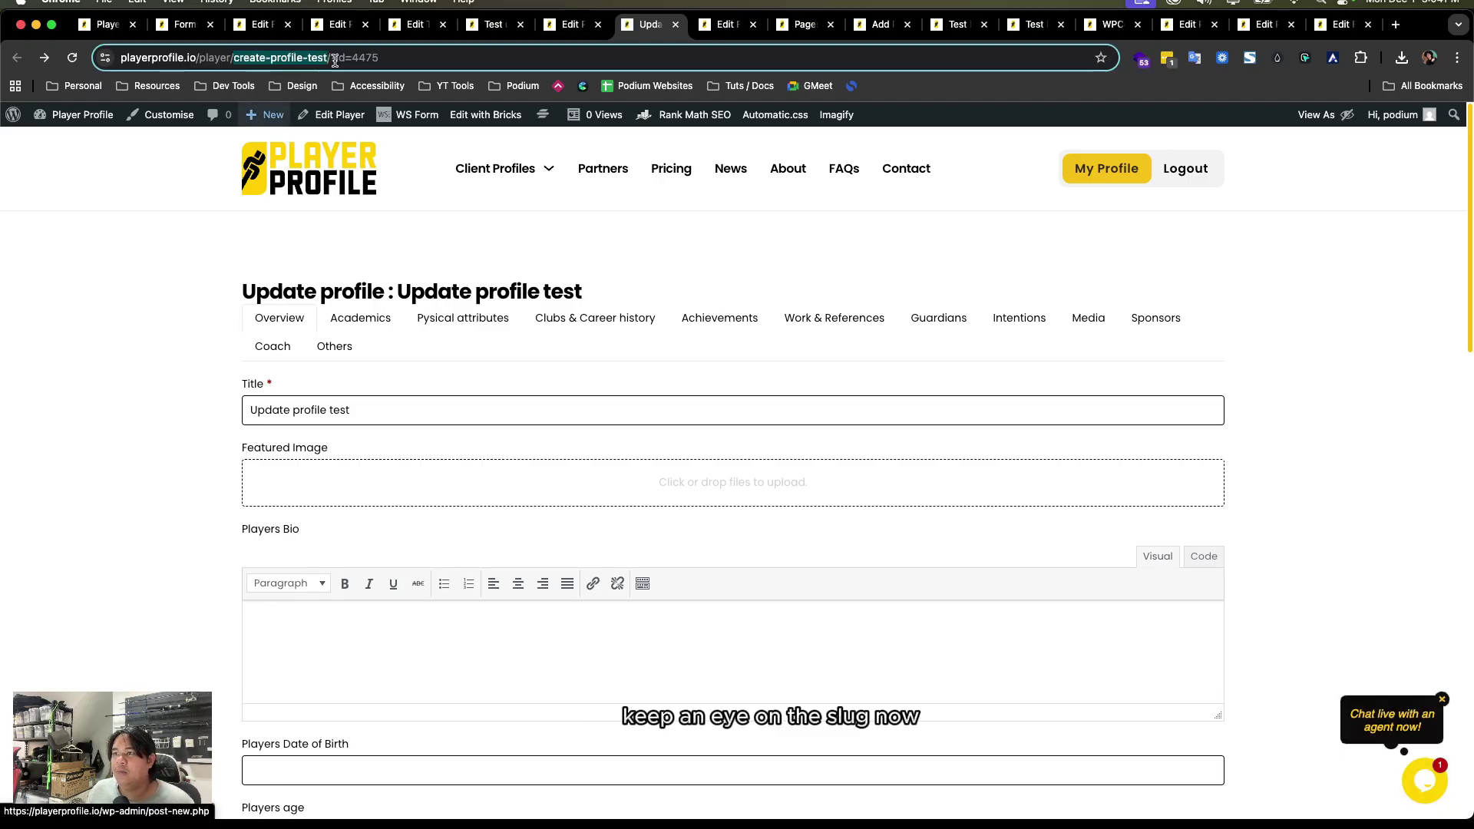
mouse_move(335, 60)
left_mouse_down()
mouse_move(380, 59)
mouse_move(328, 60)
left_mouse_up()
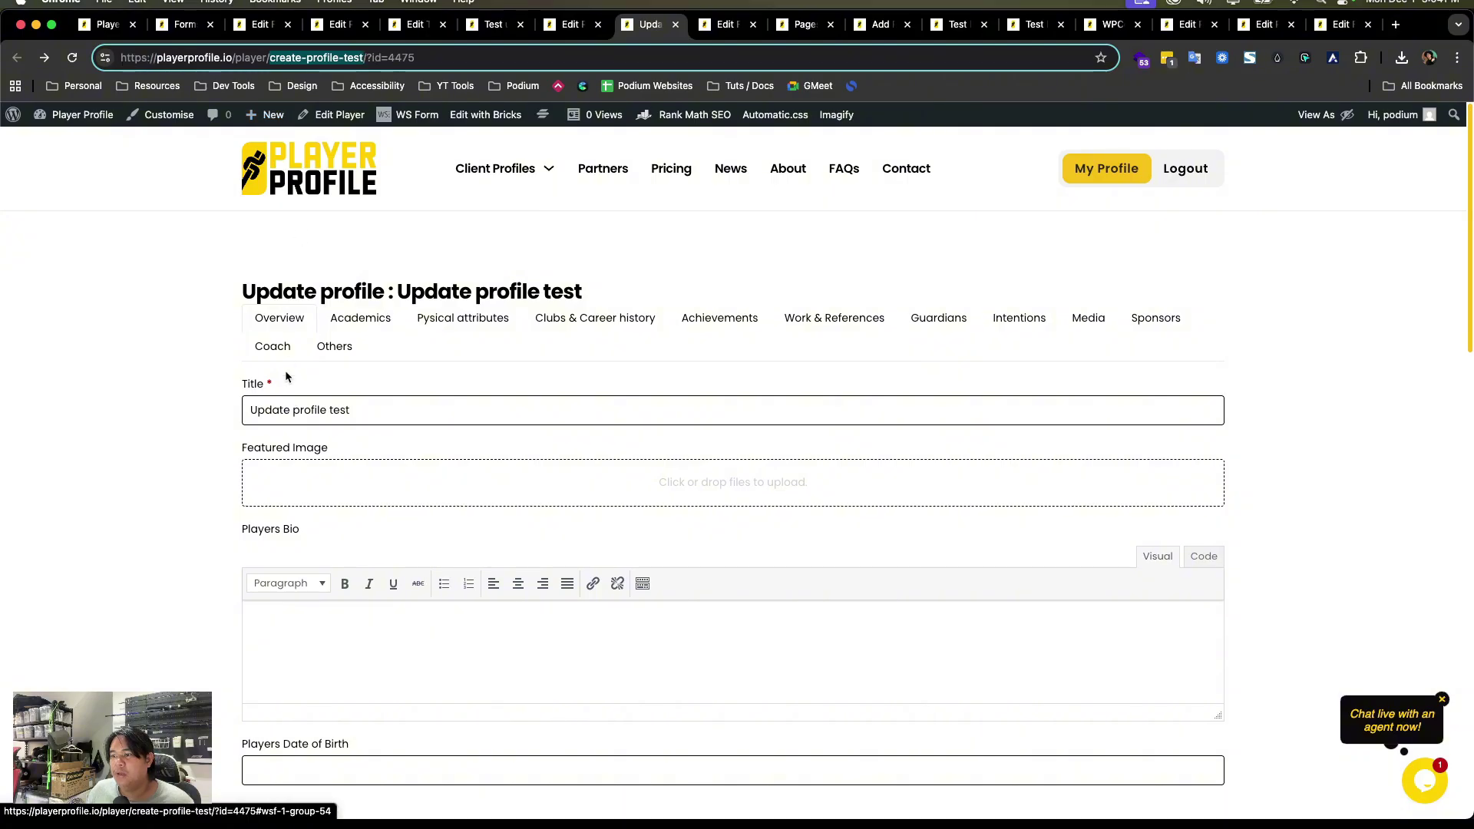
- Change the player's title to "Update na gyud profile test" and submit the profile update
double_click(270, 410)
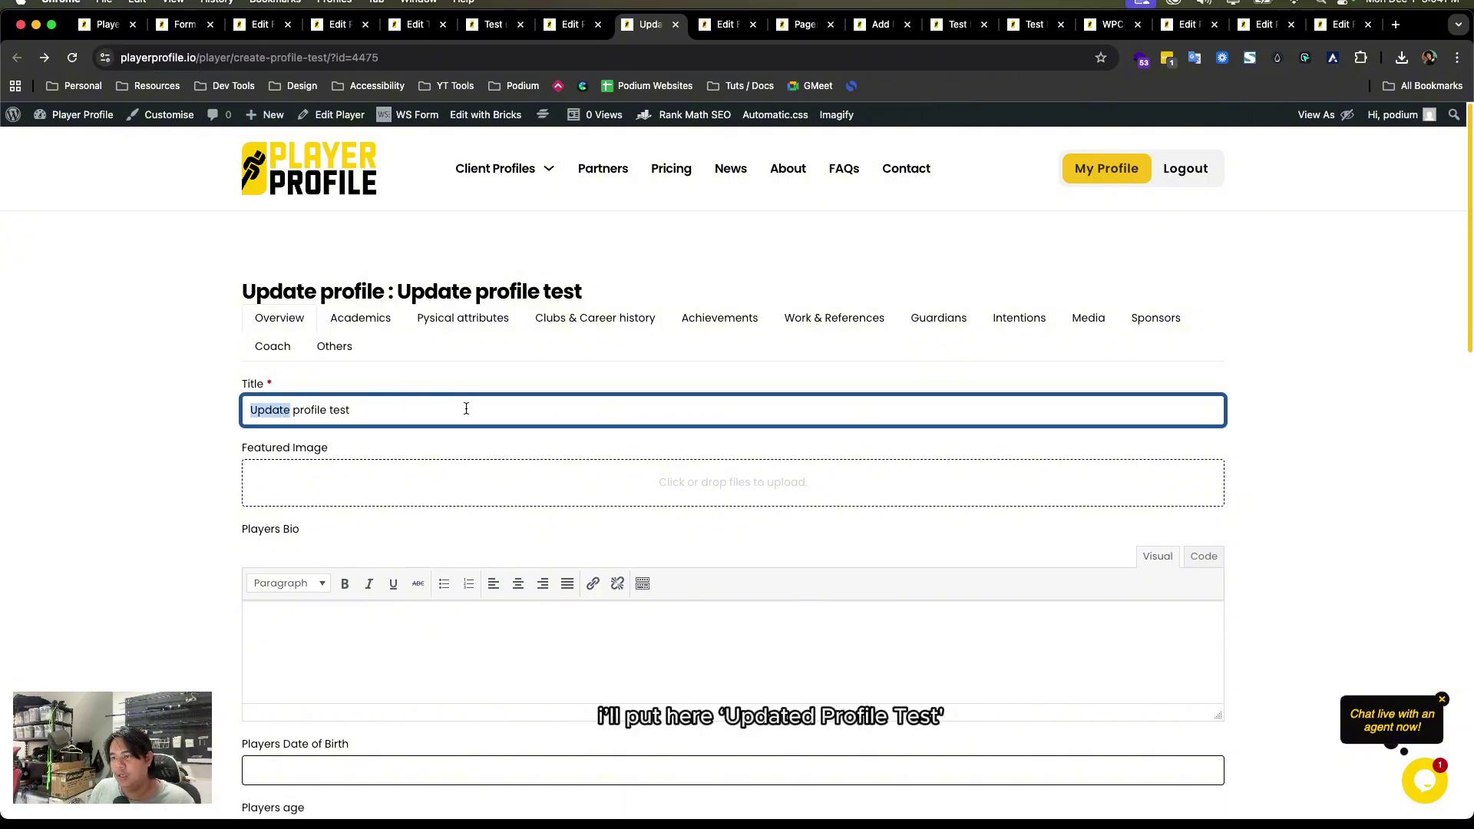
type("na gyud")
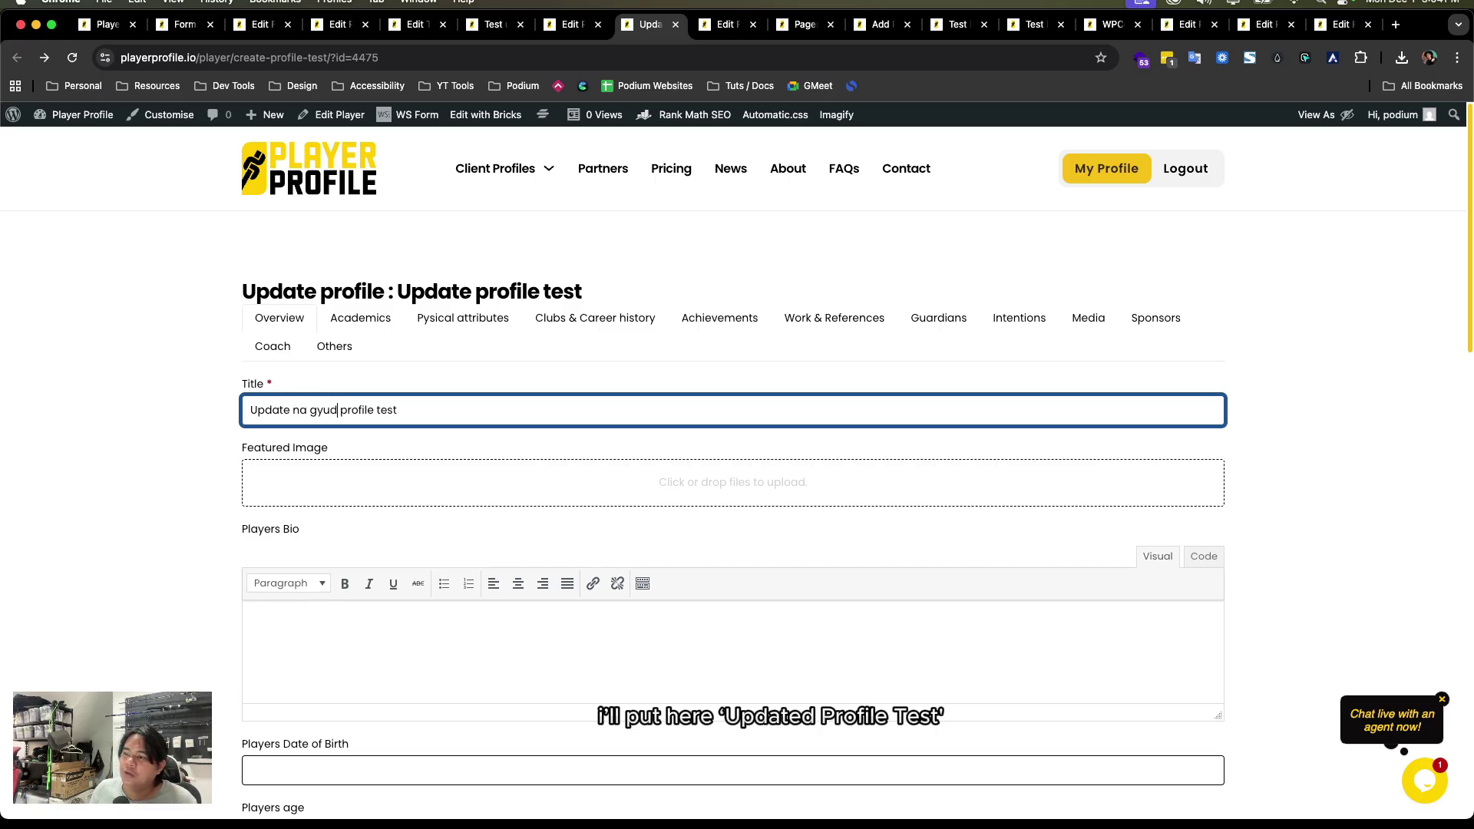
scroll(453, 456, "down", 3)
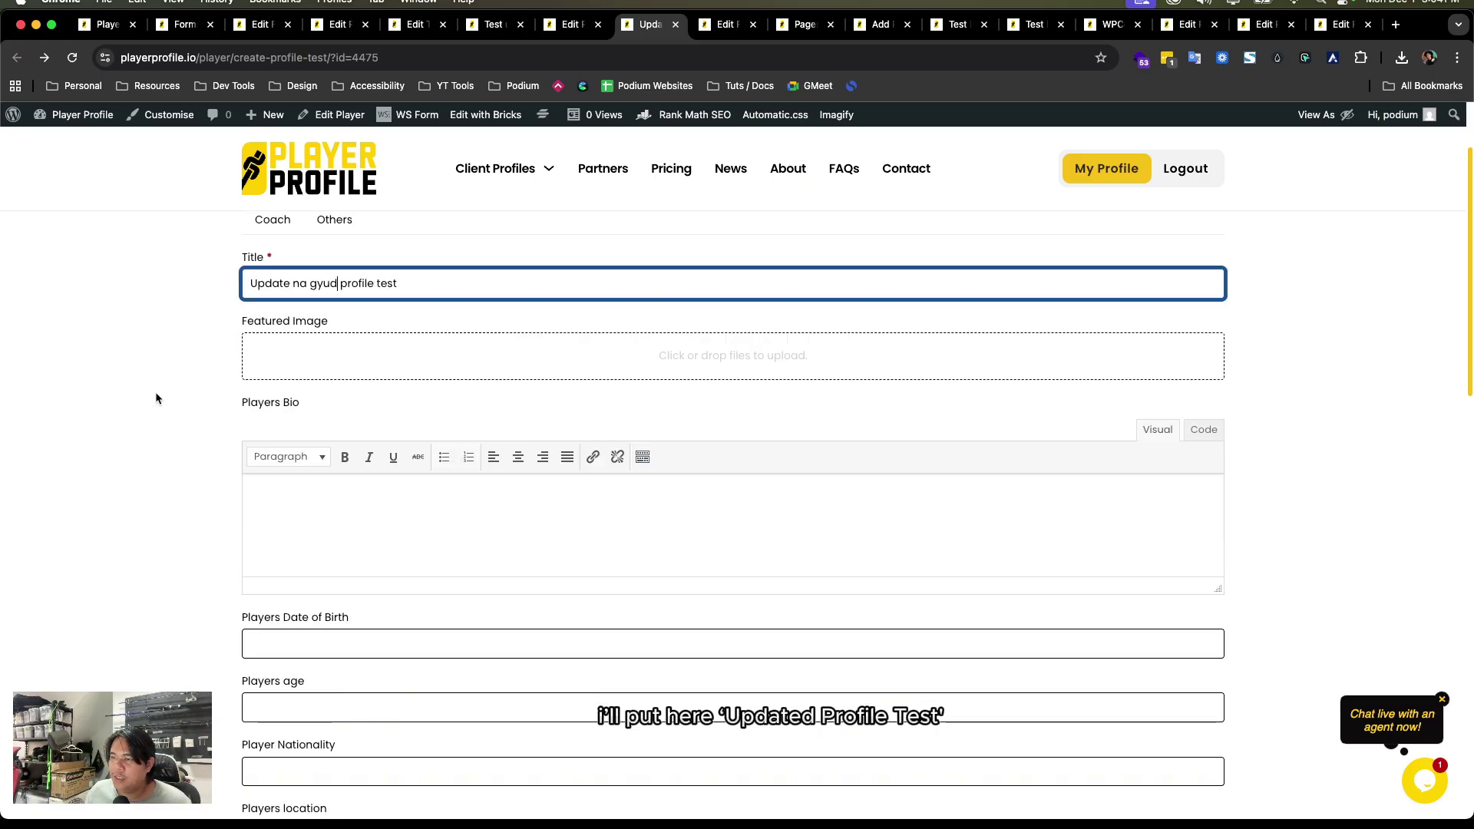
scroll(154, 395, "up", 3)
left_click(336, 345)
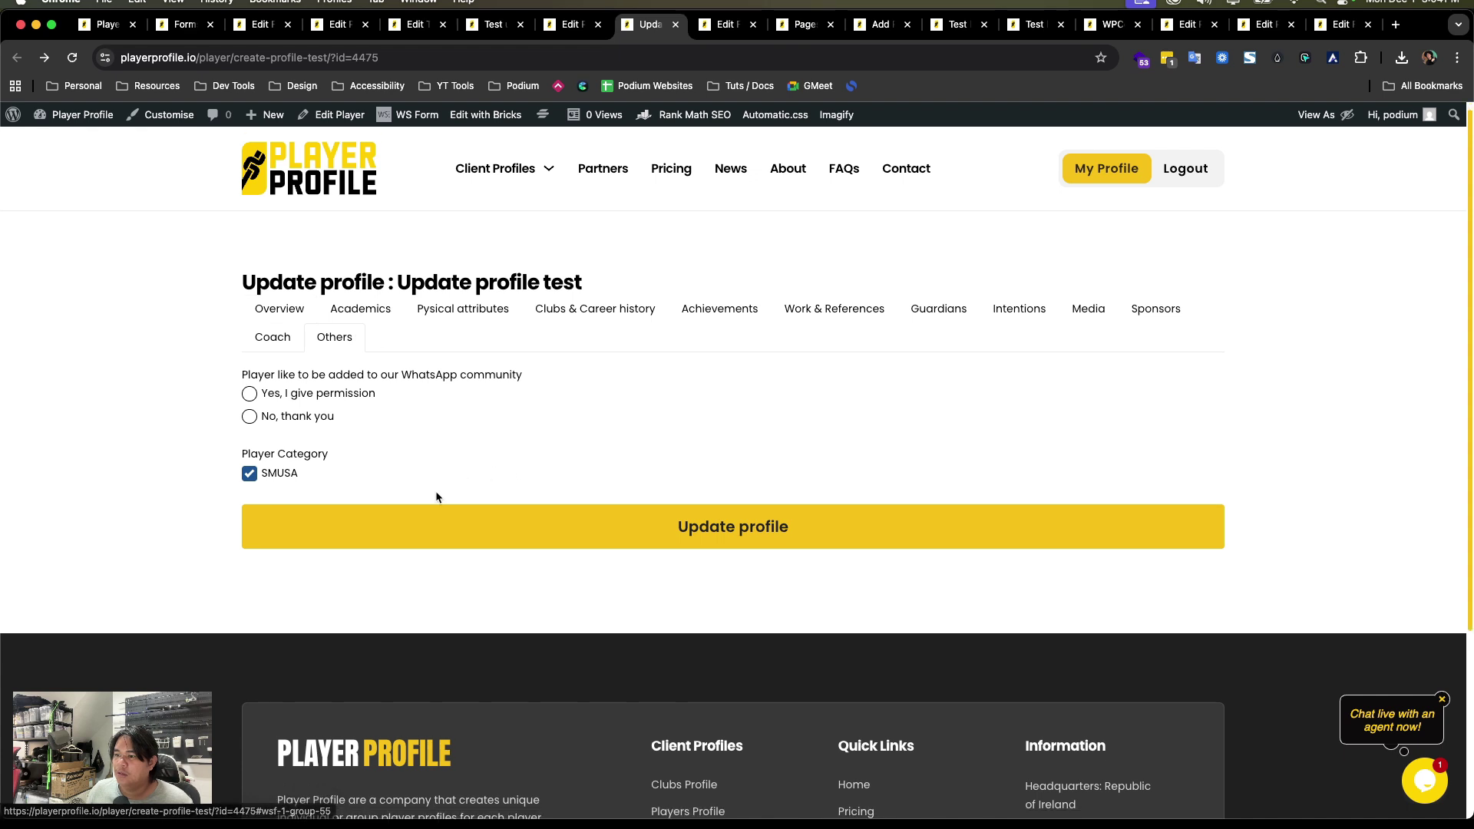
scroll(193, 395, "up", 1)
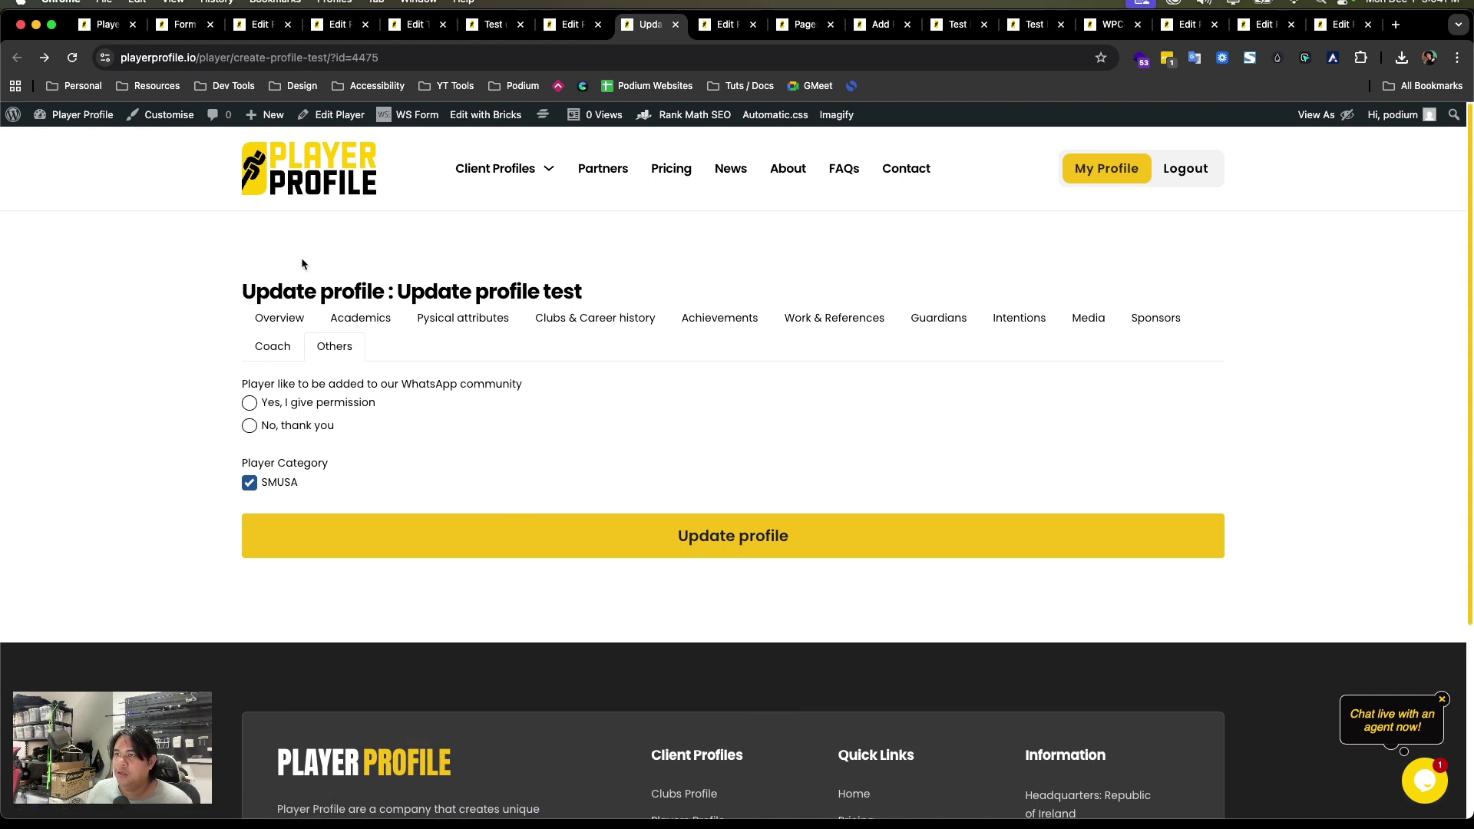
left_click(729, 537)
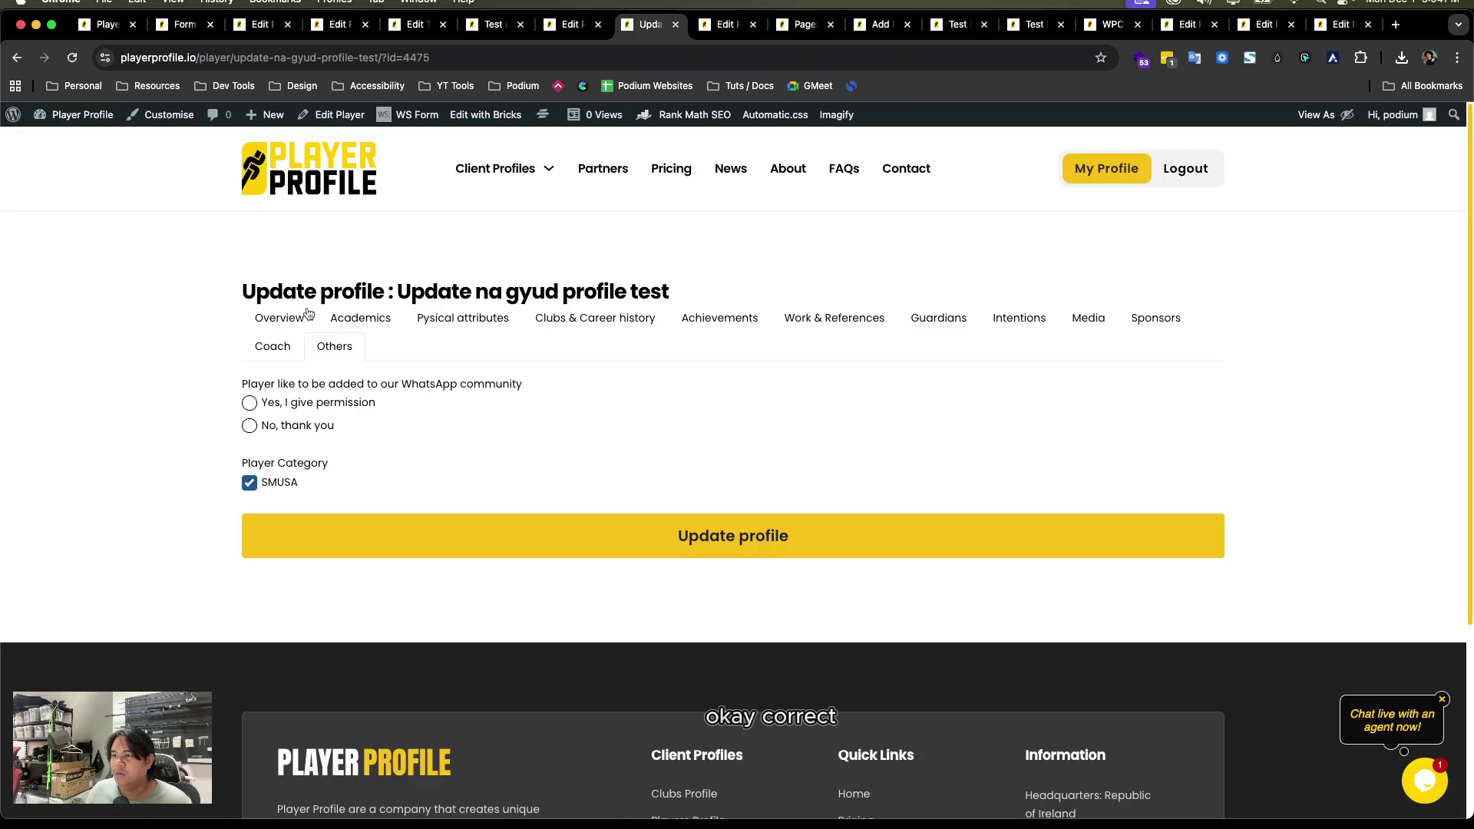
- Check the updated player's URL slug, Title field and page heading after the redirect
left_click(243, 57)
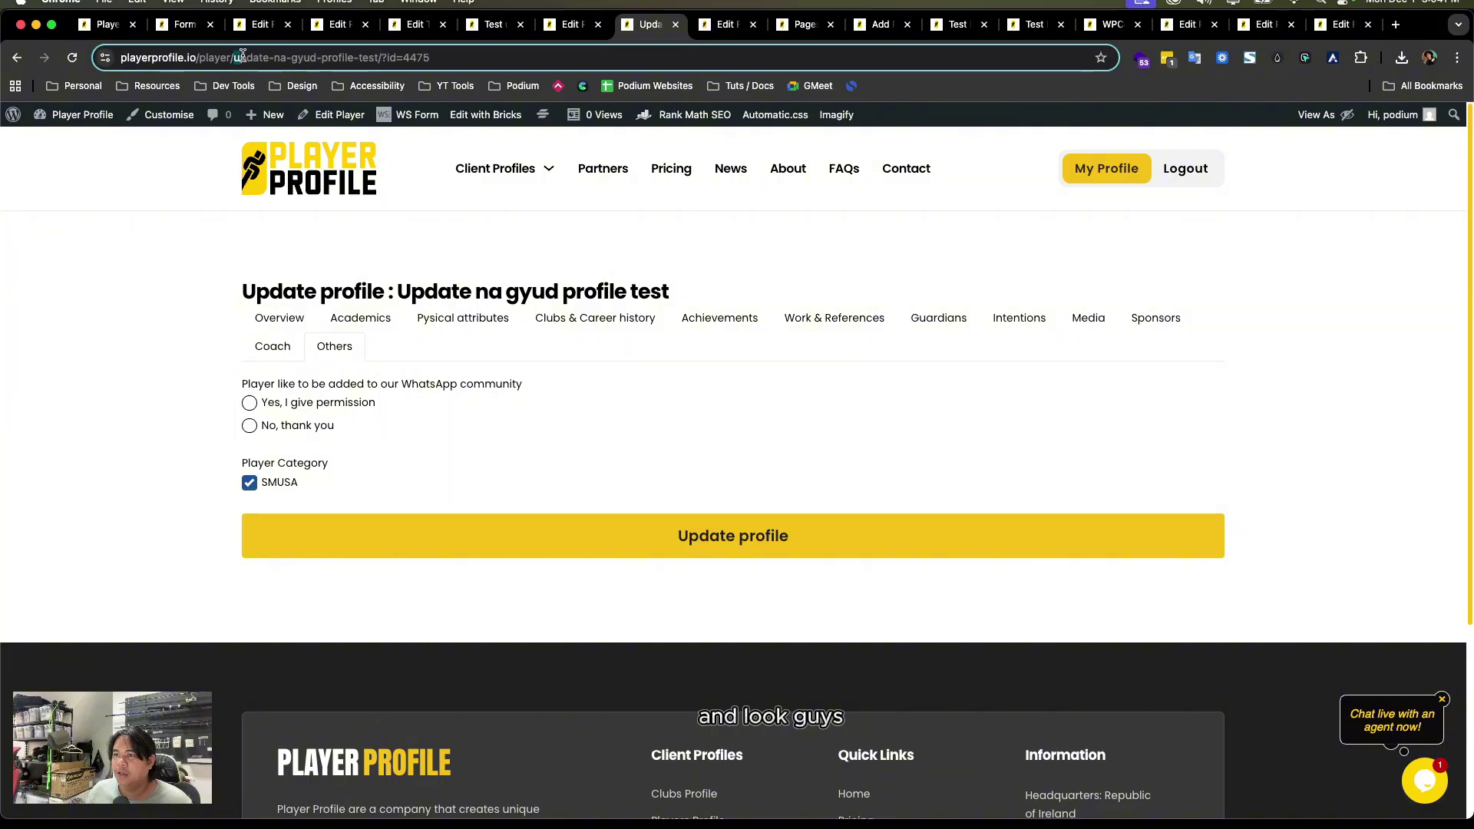
left_click_drag(259, 56, 382, 58)
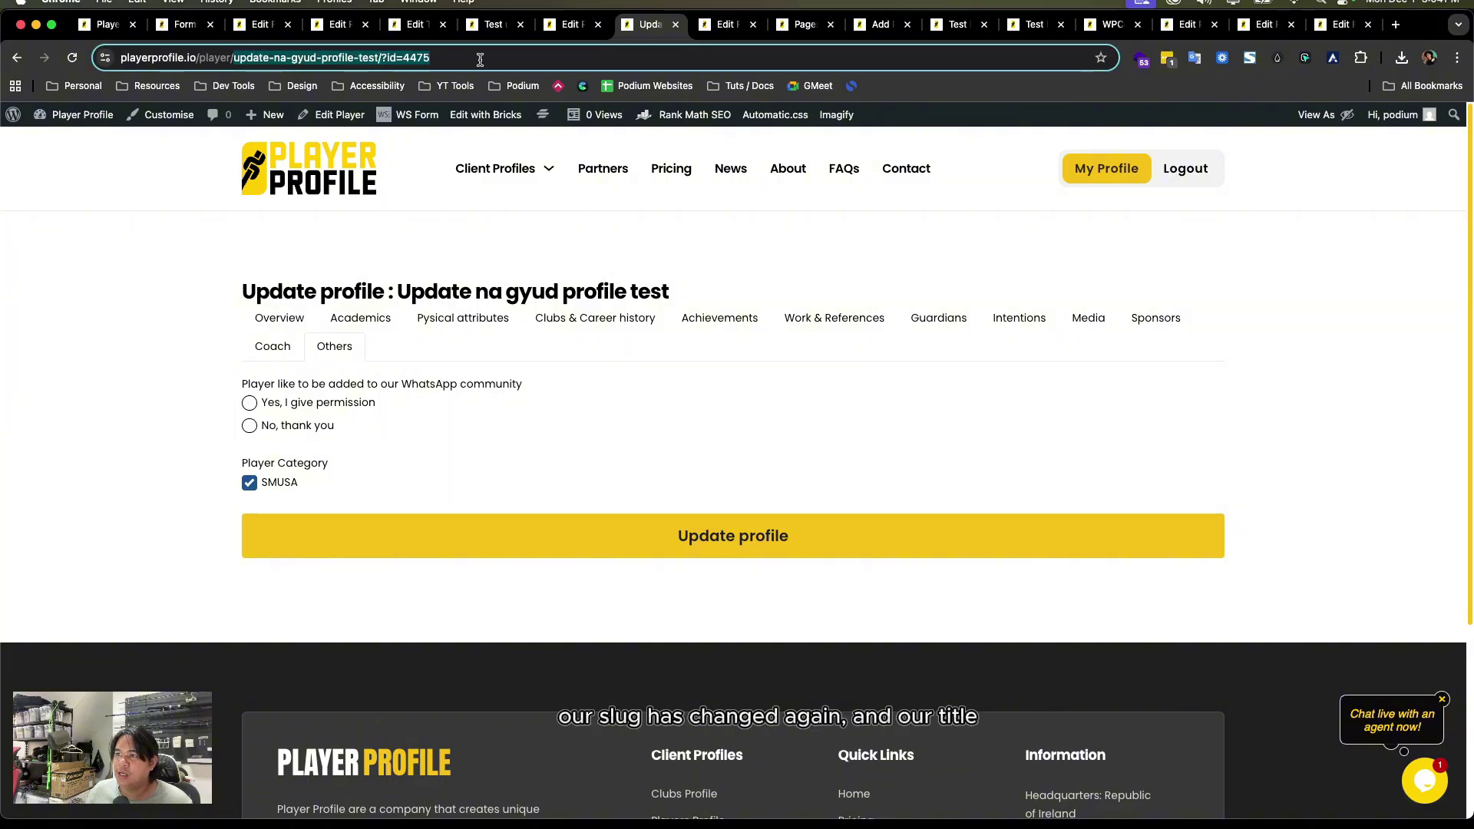
left_click(285, 323)
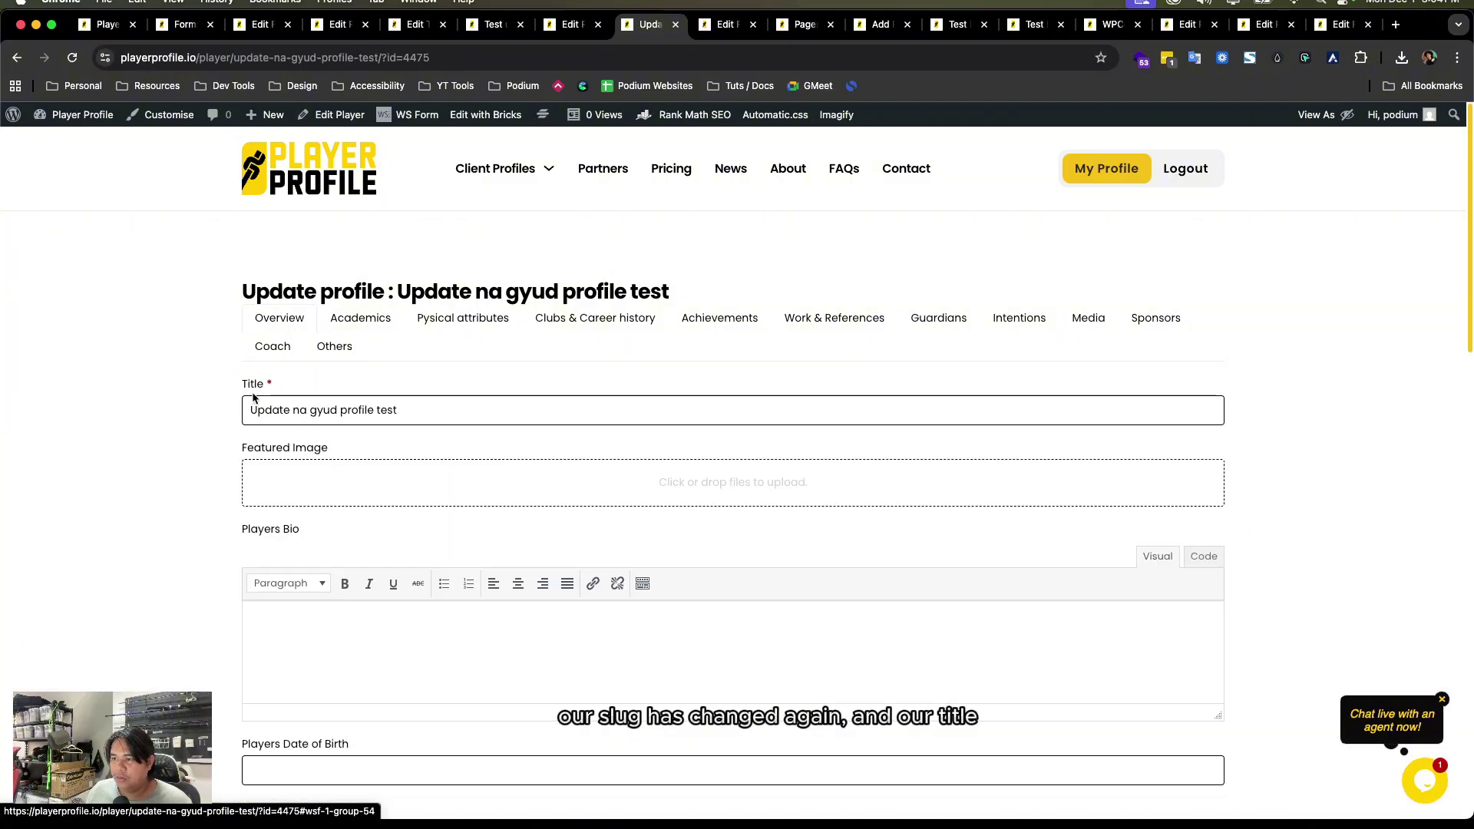
left_click(430, 412)
left_click_drag(430, 411, 190, 412)
left_click(693, 297)
left_click_drag(693, 298, 240, 280)
left_click(765, 270)
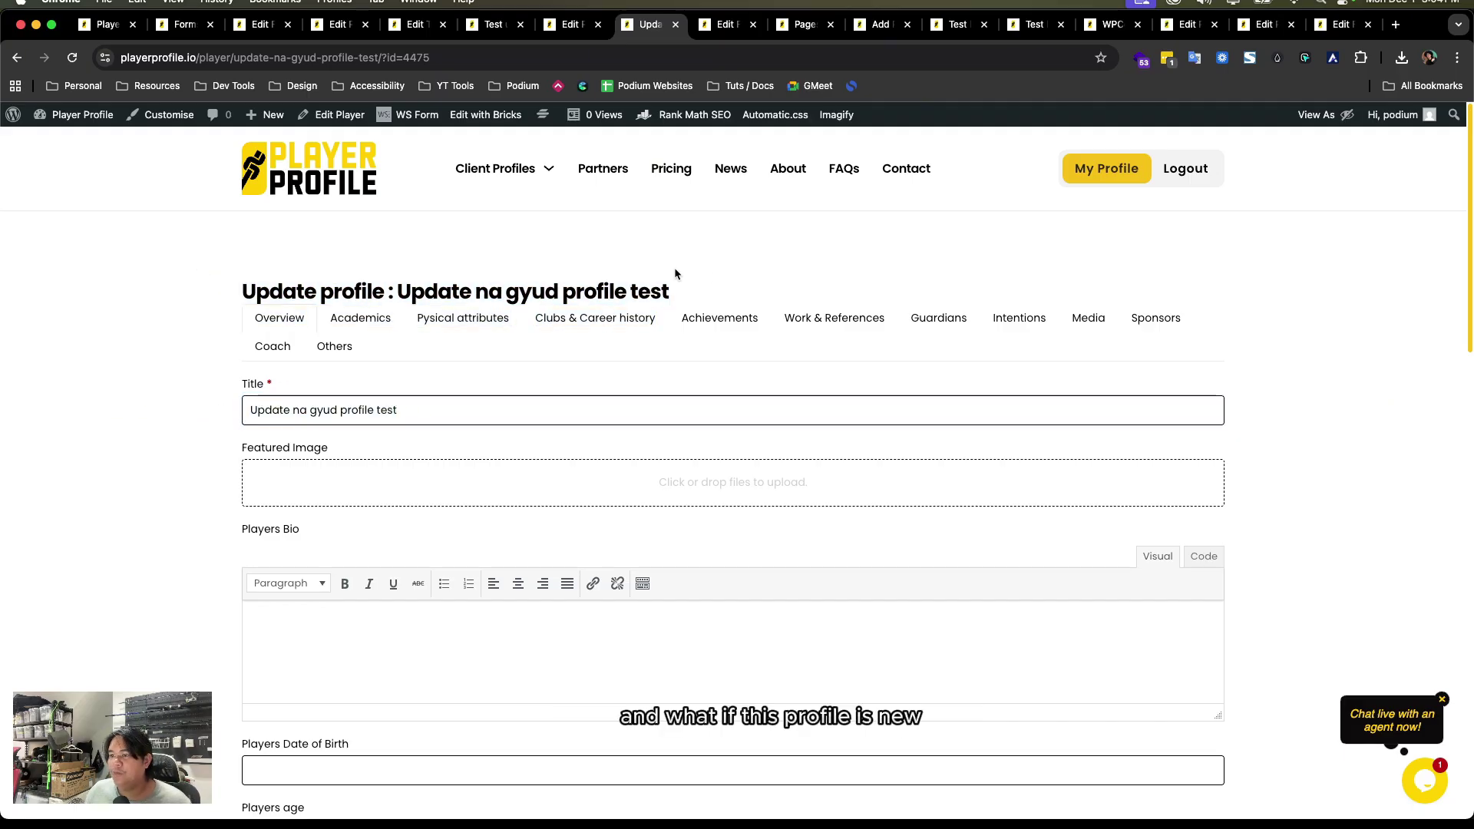
- Open the test page with the empty player form at playerprofile.io/test-lang/
left_click_drag(232, 57, 1090, 60)
key("BackSpace")
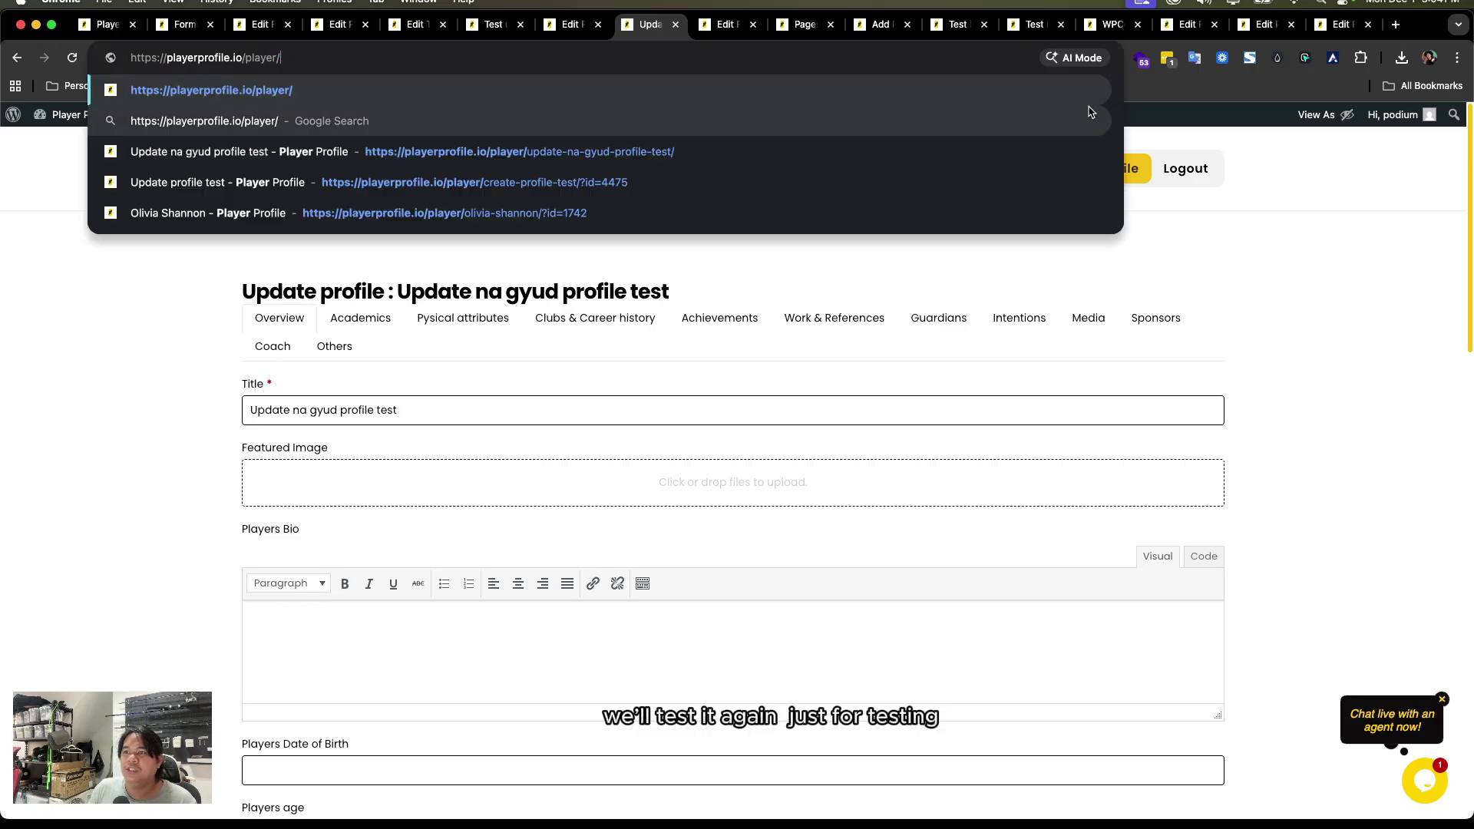
key("BackSpace")
key("BackSpace")
key("BackSpace")
key("BackSpace")
key("BackSpace")
key("BackSpace")
key("BackSpace")
type("test")
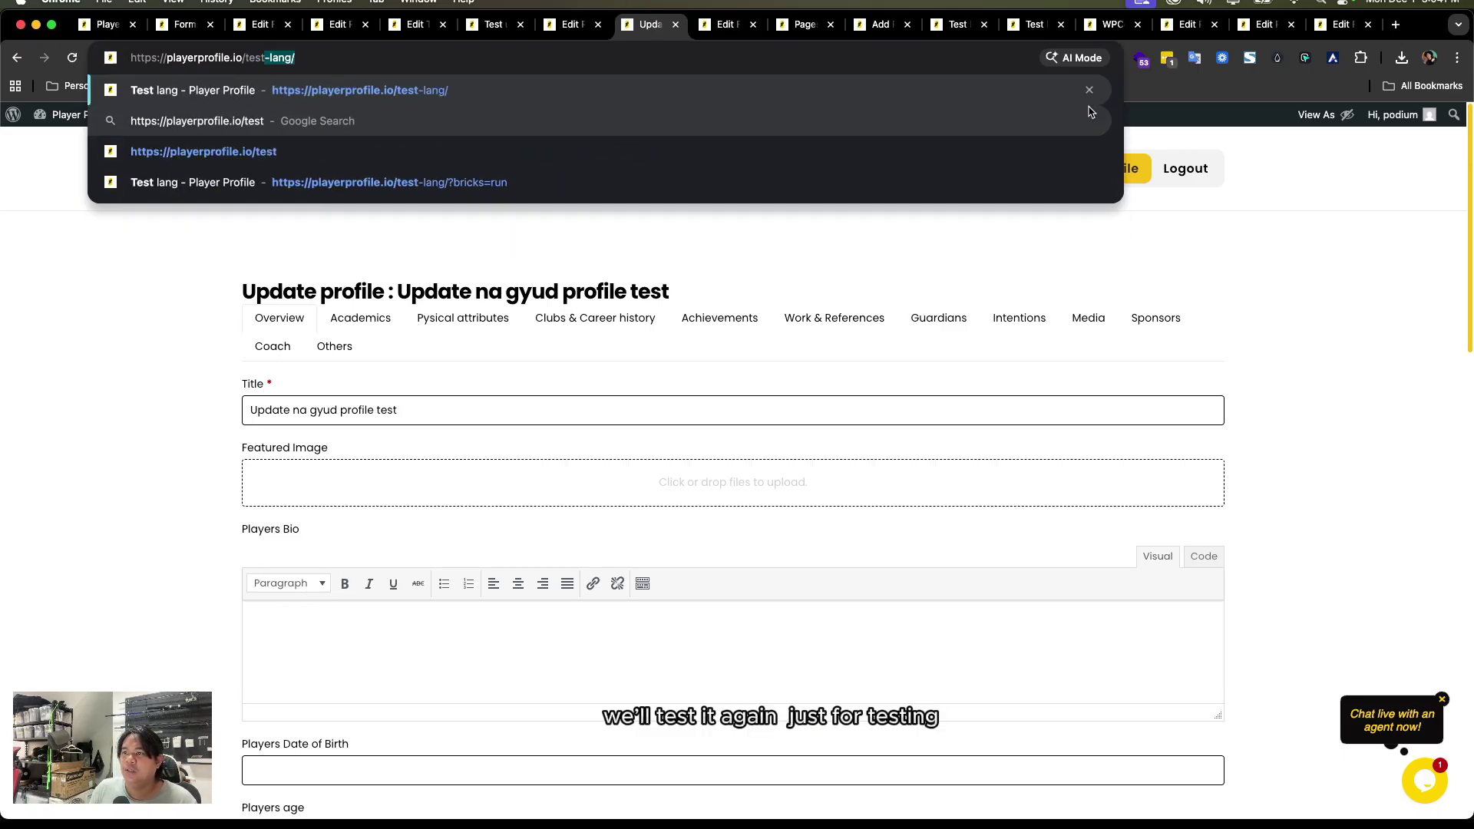
key("Return")
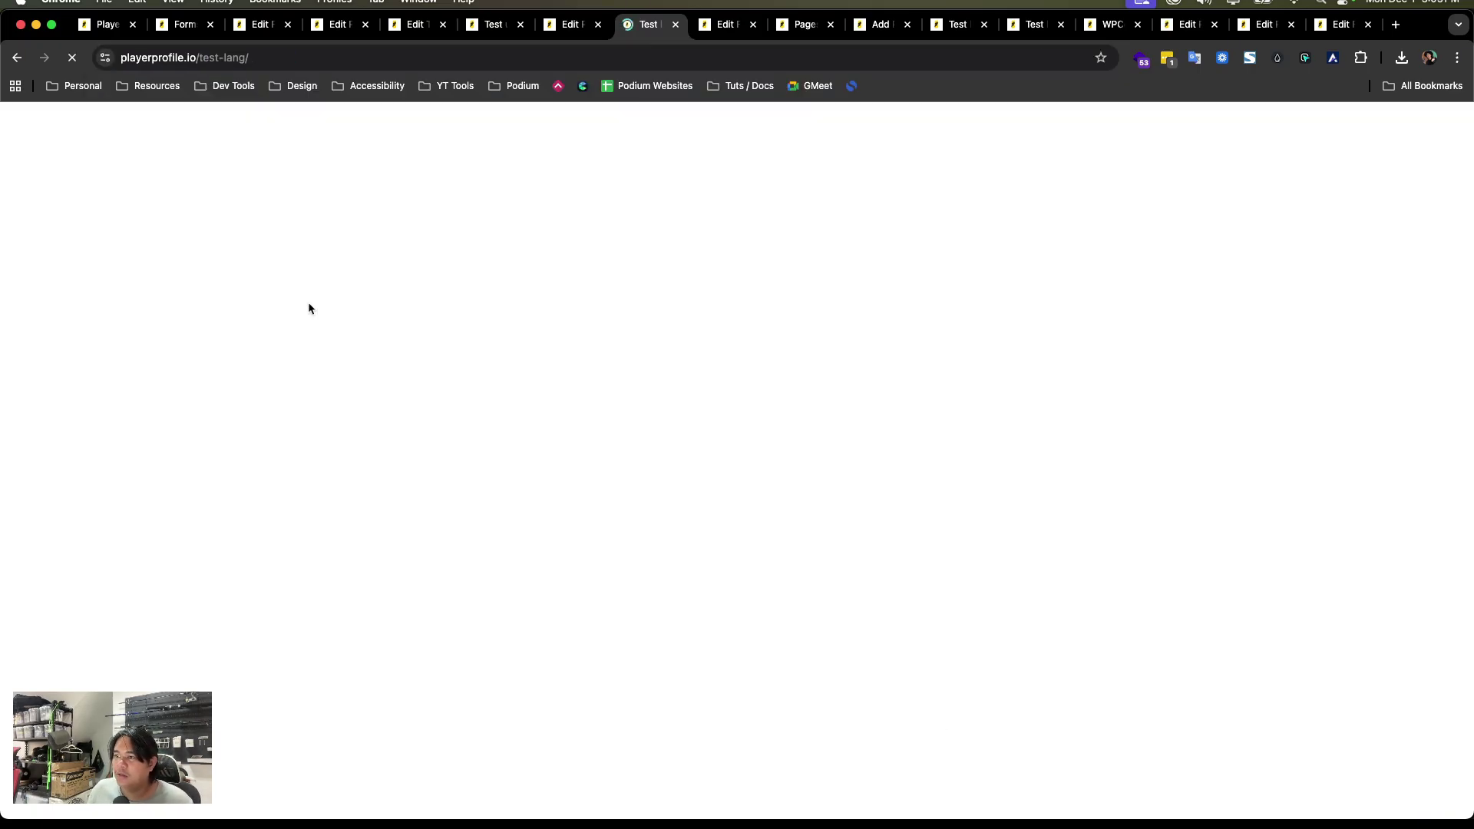
- Enter the title "Redirect sa my profile page" in the empty player form and create the profile
left_click(424, 373)
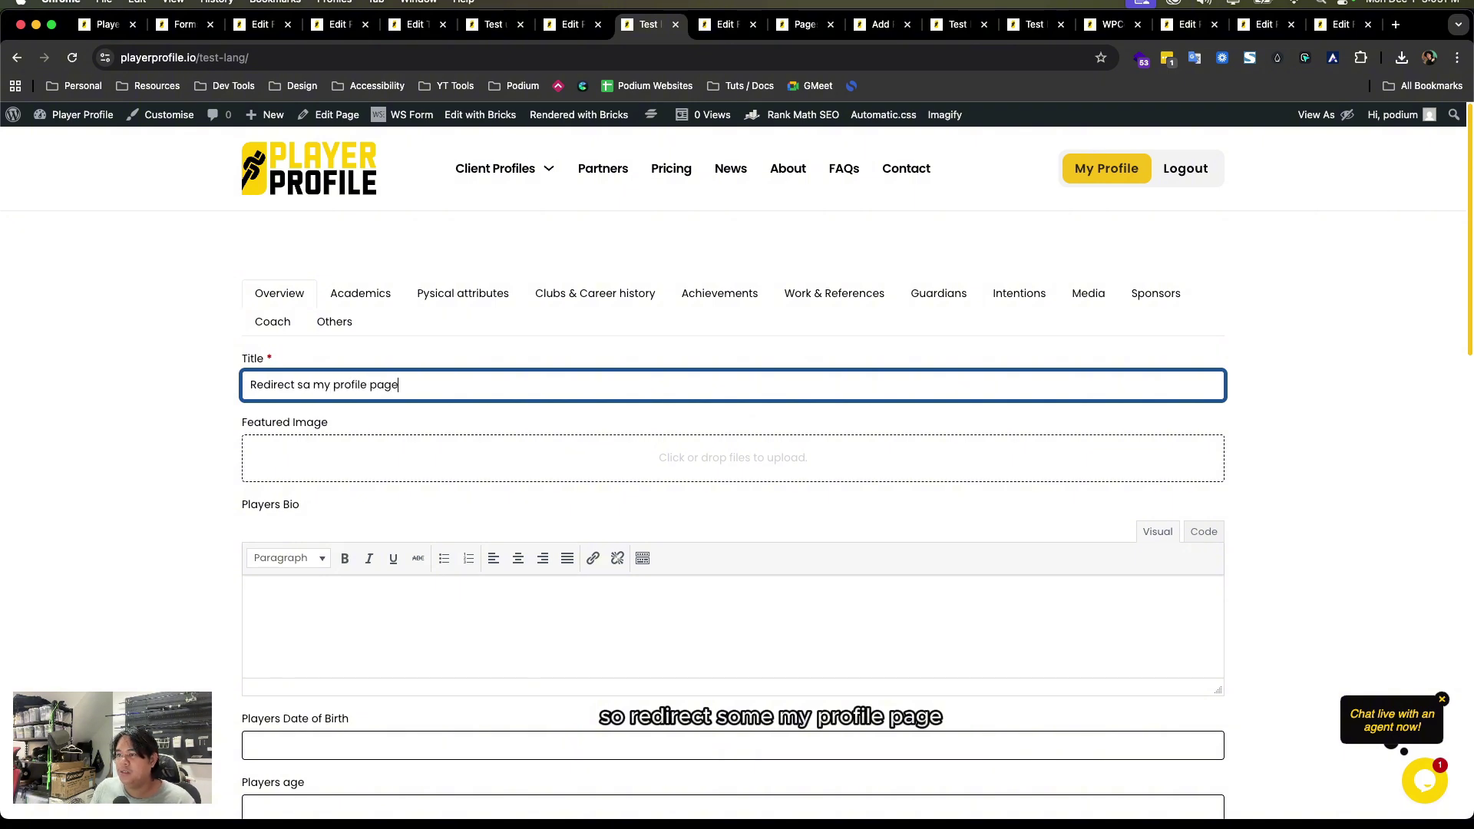
left_click(170, 445)
scroll(166, 440, "down", 10)
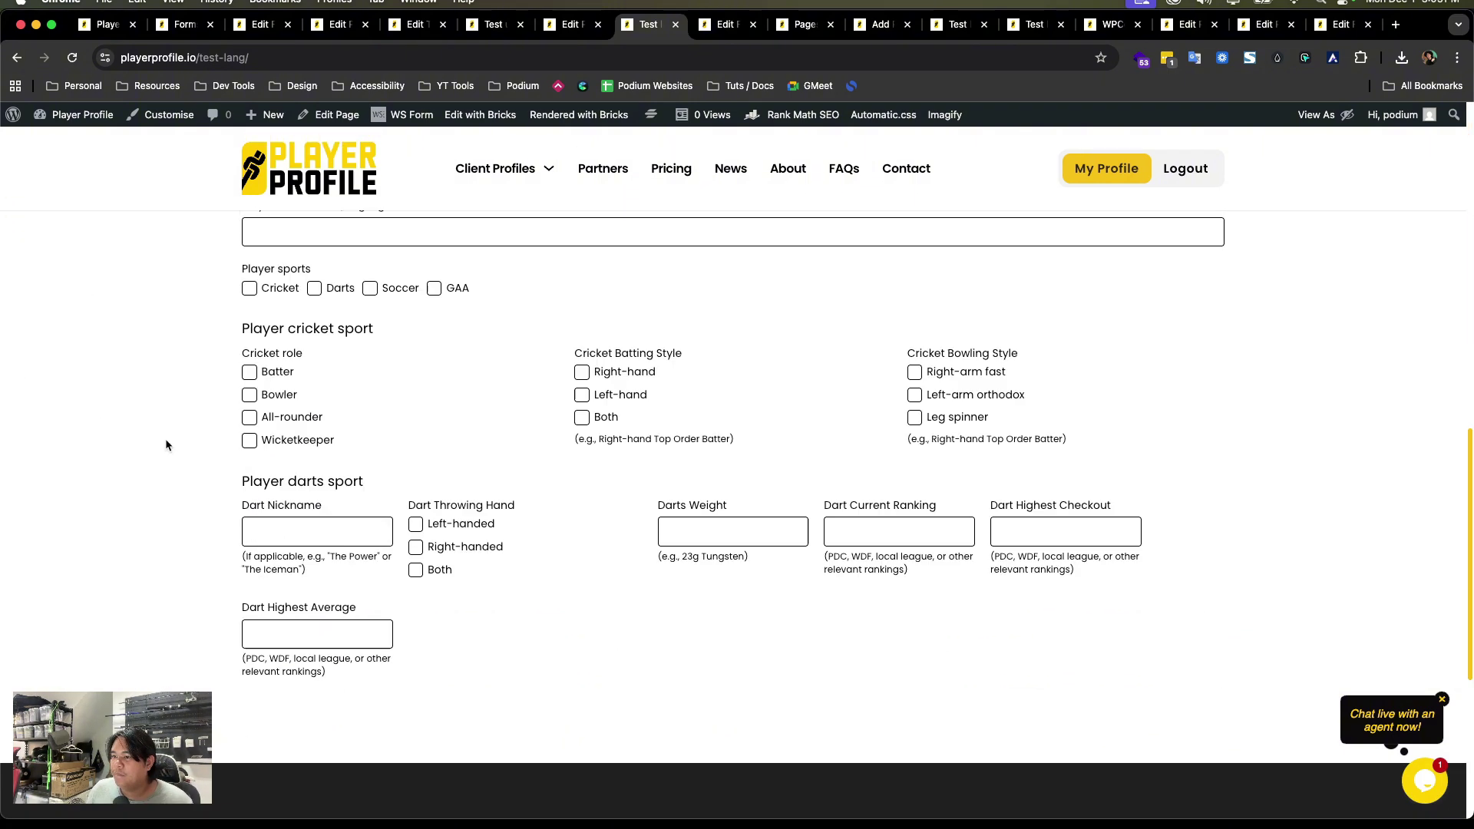
scroll(165, 439, "up", 10)
left_click(333, 323)
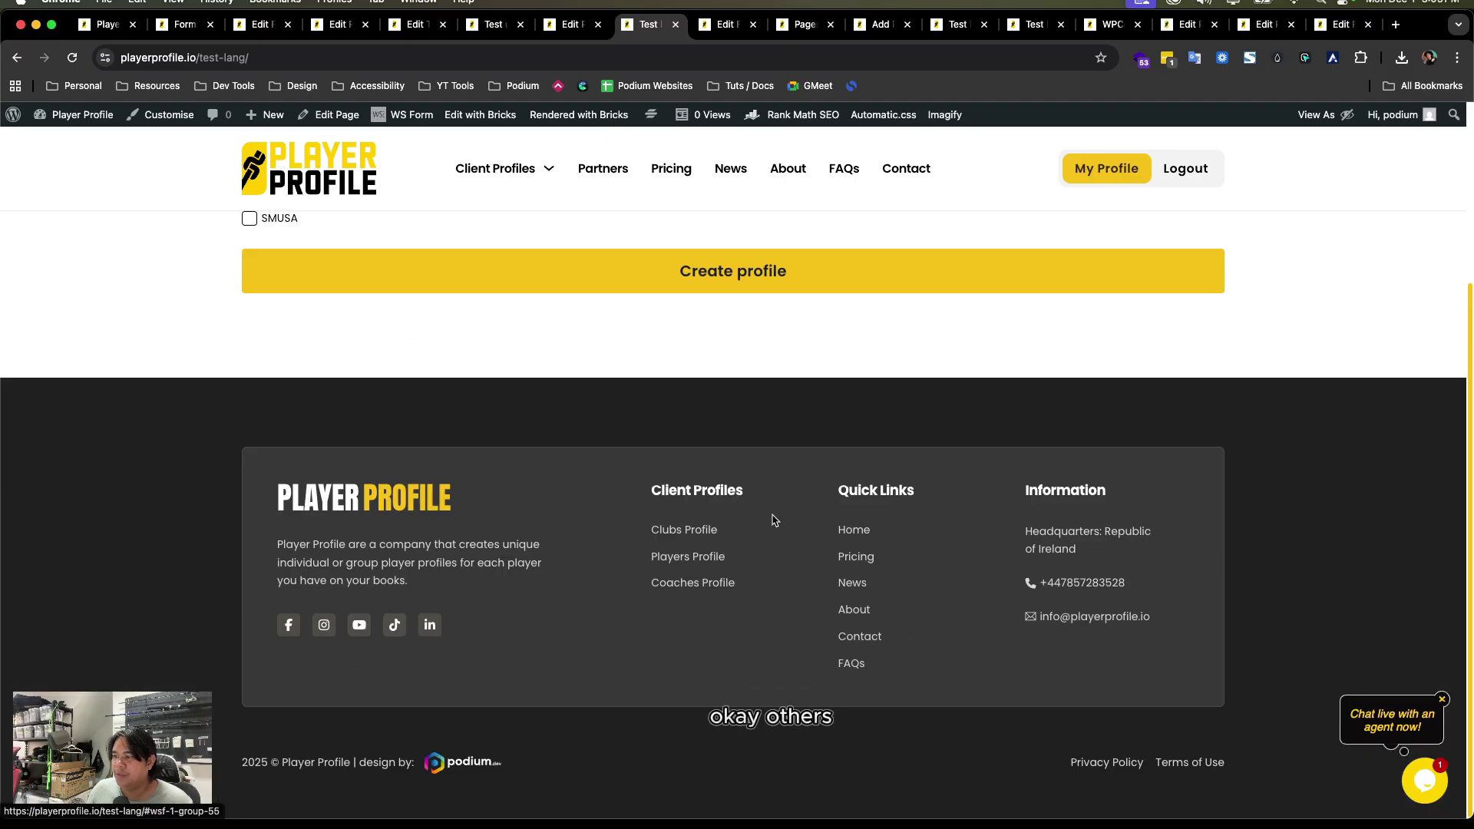
scroll(660, 461, "up", 3)
left_click(658, 504)
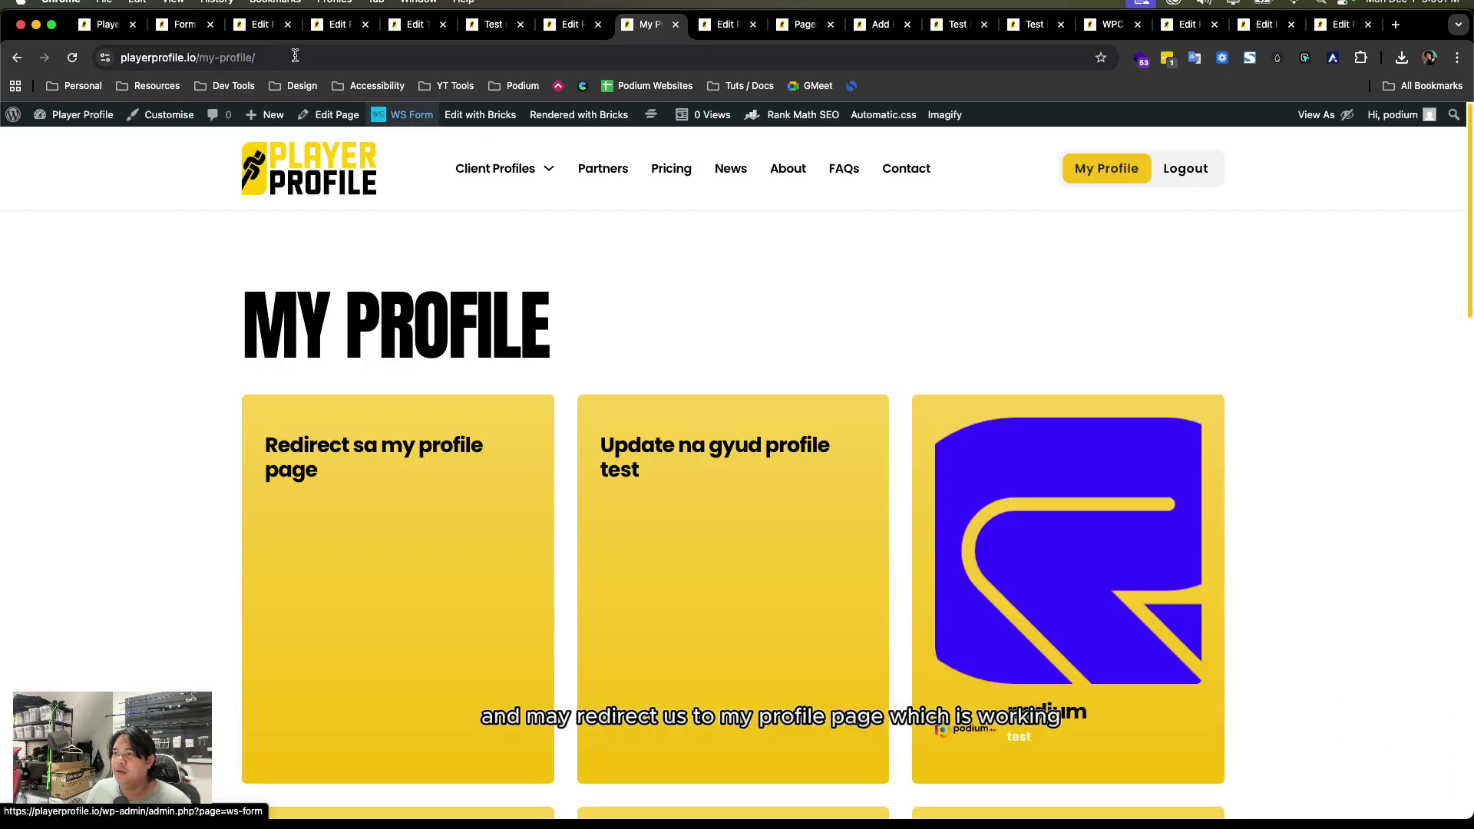
- Check the URL of the page reached after submission and look over its player cards
left_click(129, 49)
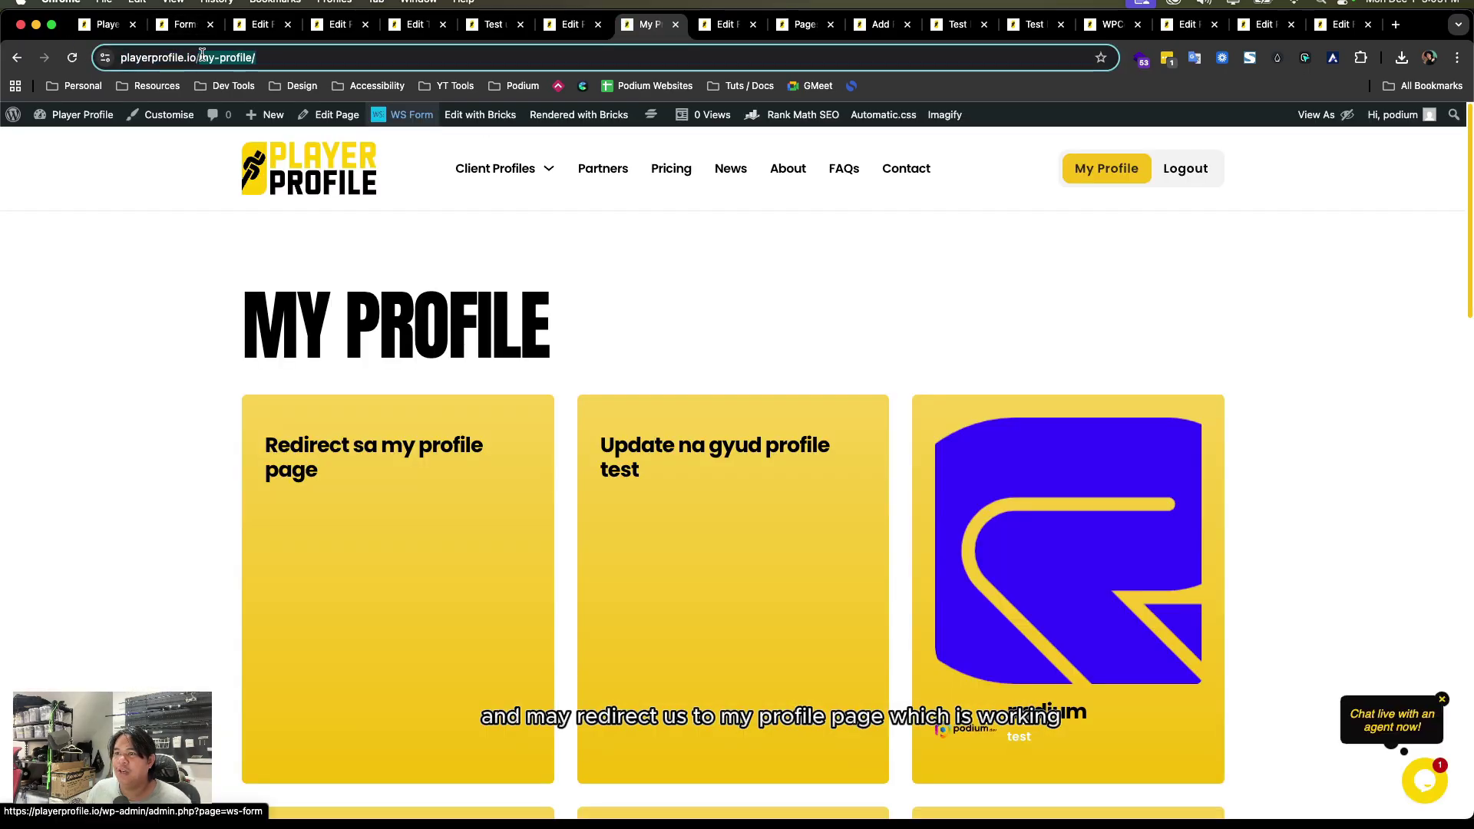
left_click(156, 387)
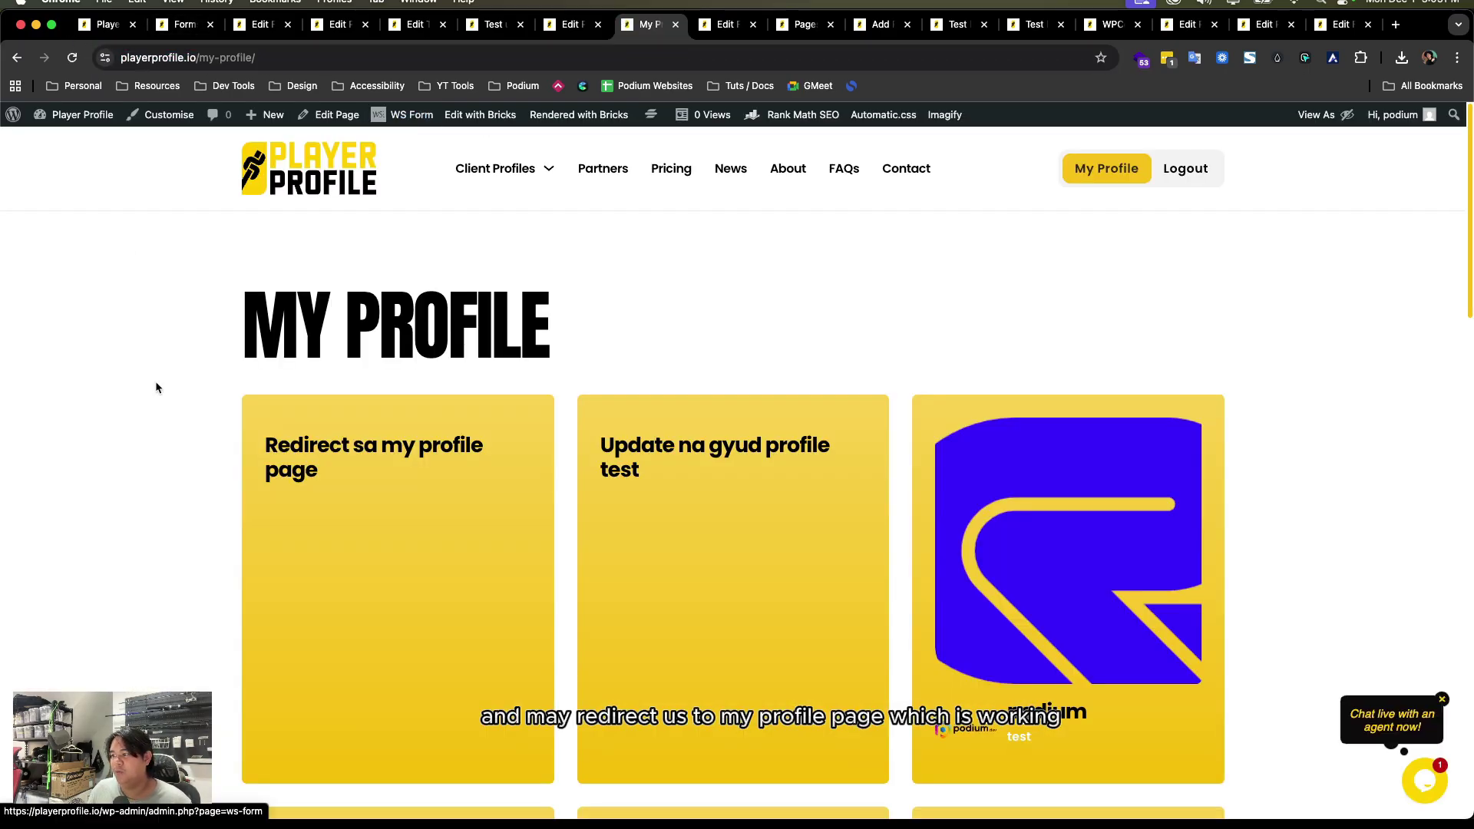
scroll(555, 372, "down", 3)
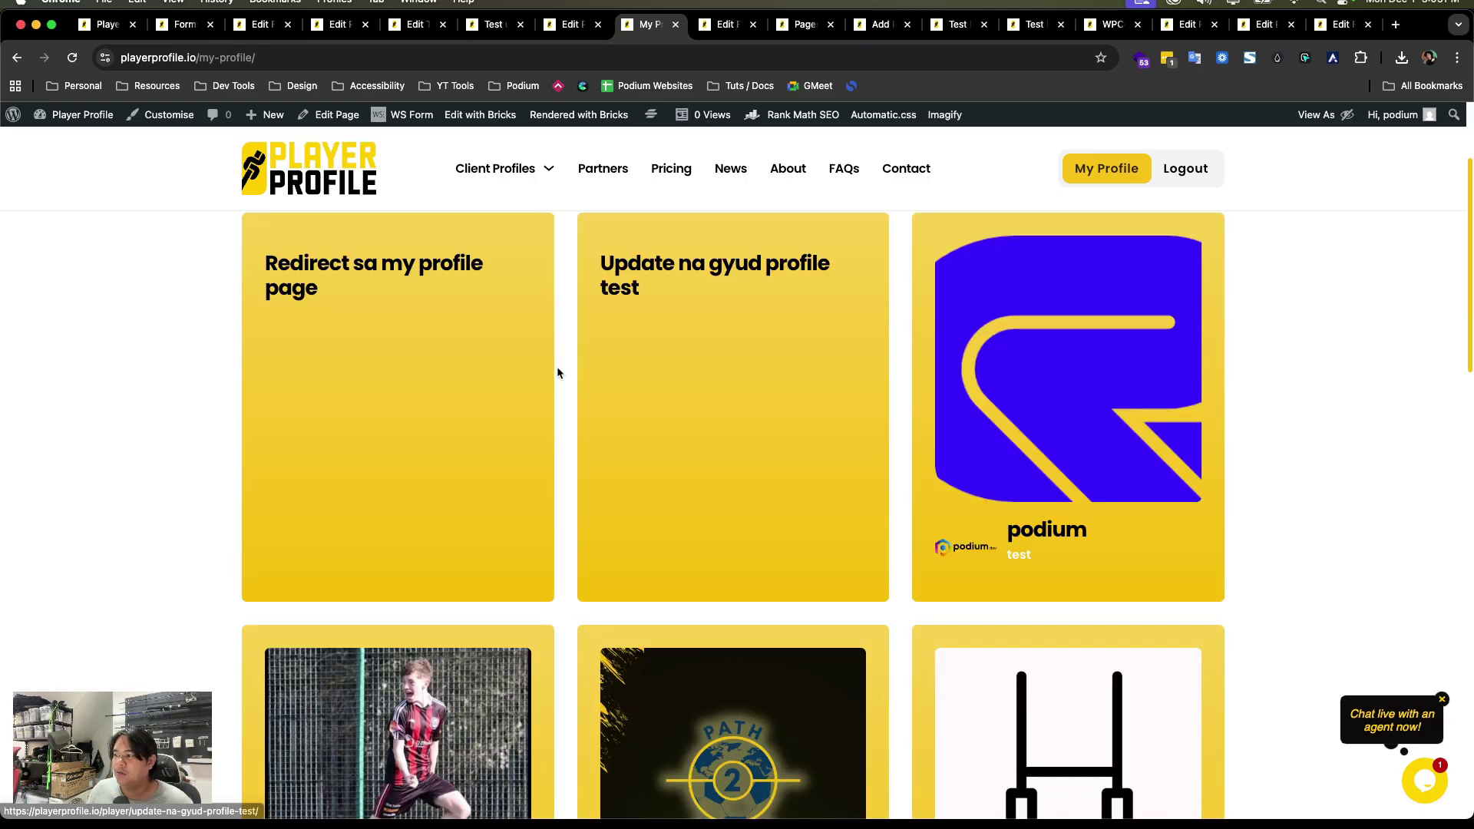
scroll(474, 303, "up", 3)
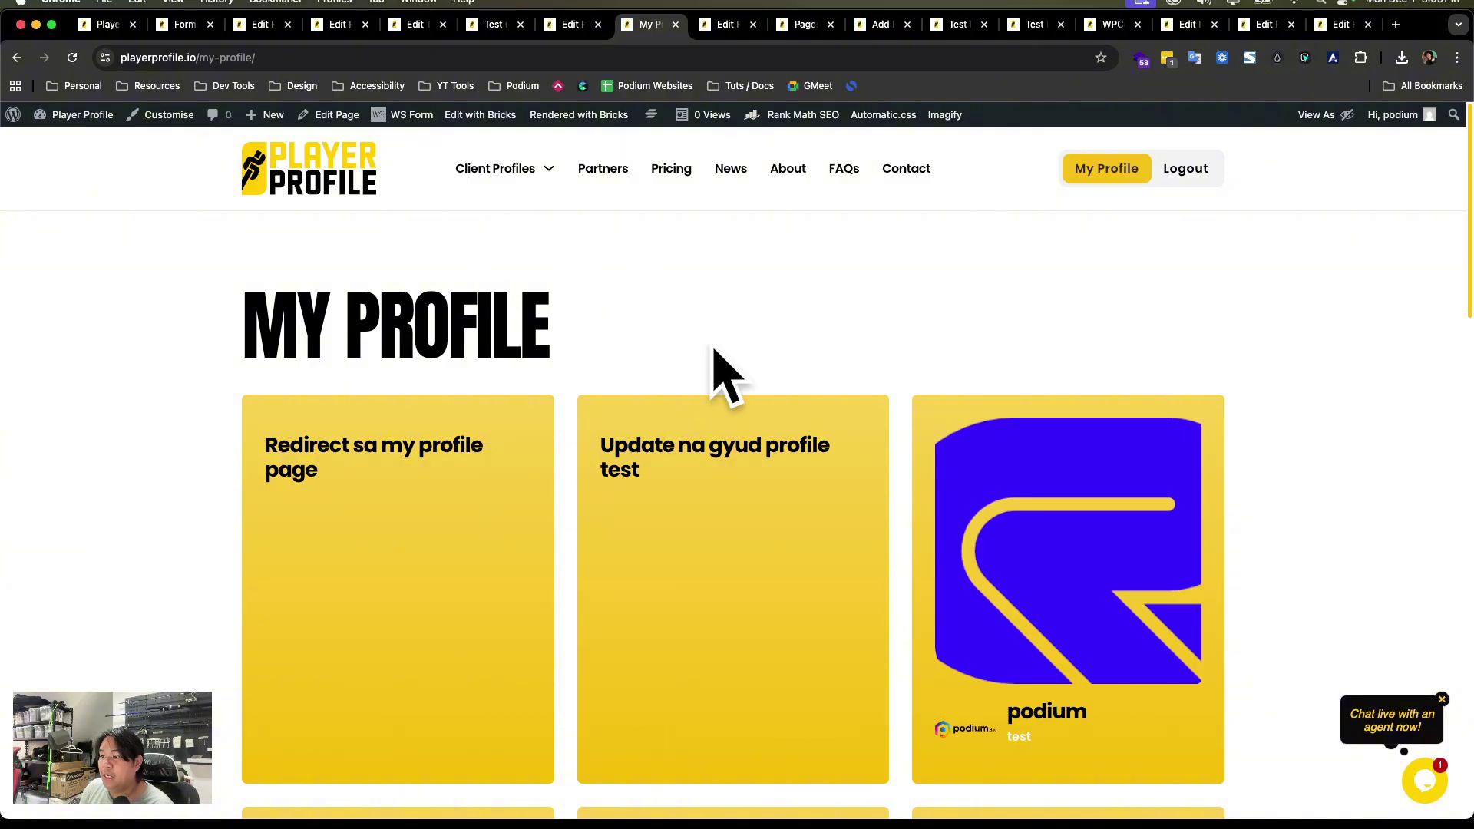
scroll(723, 379, "down", 10)
scroll(551, 452, "up", 4)
scroll(551, 452, "up", 10)
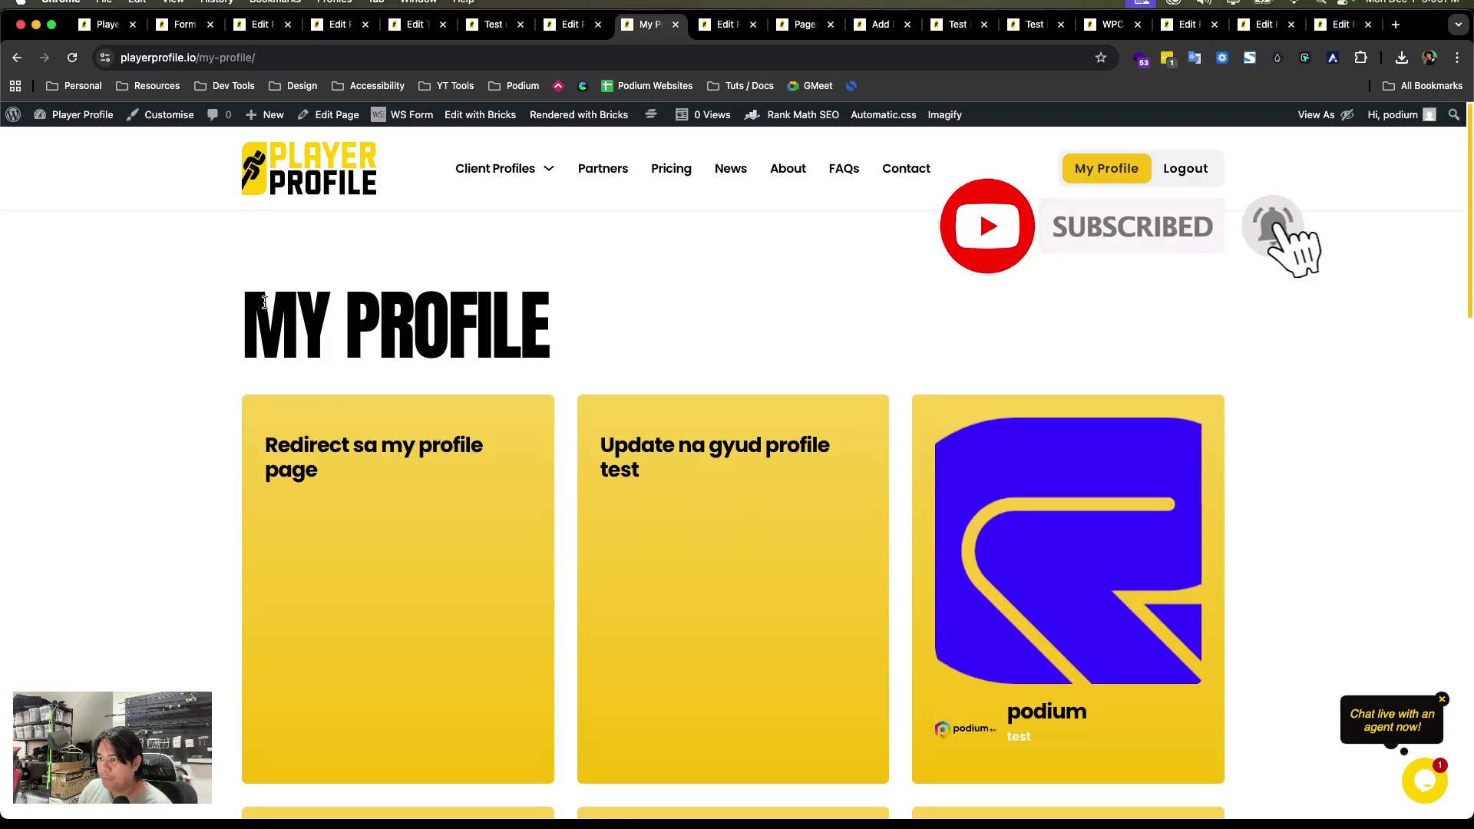
left_click_drag(249, 298, 568, 496)
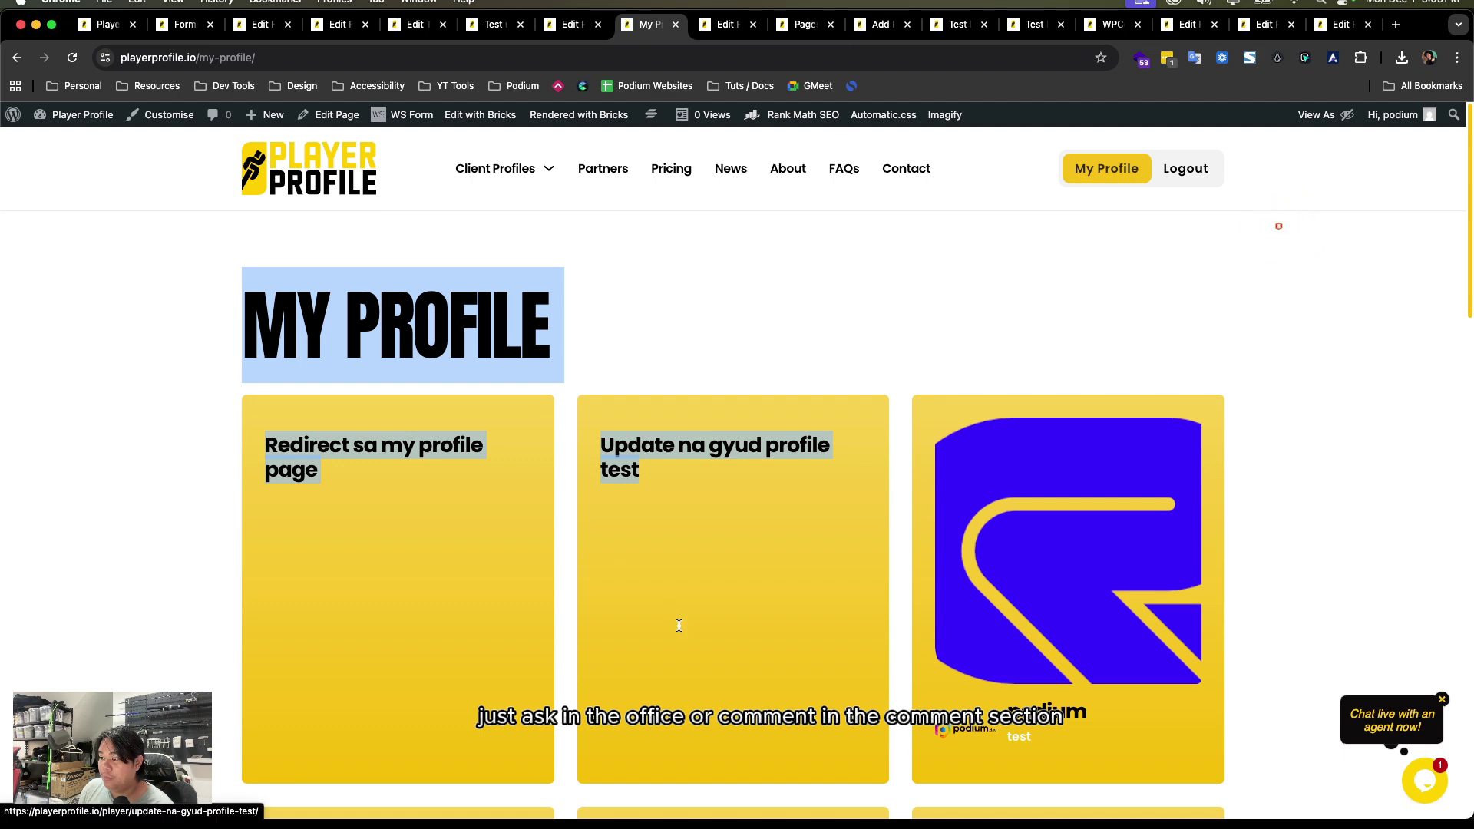
scroll(1403, 530, "down", 10)
scroll(1297, 533, "up", 10)
left_click(1298, 533)
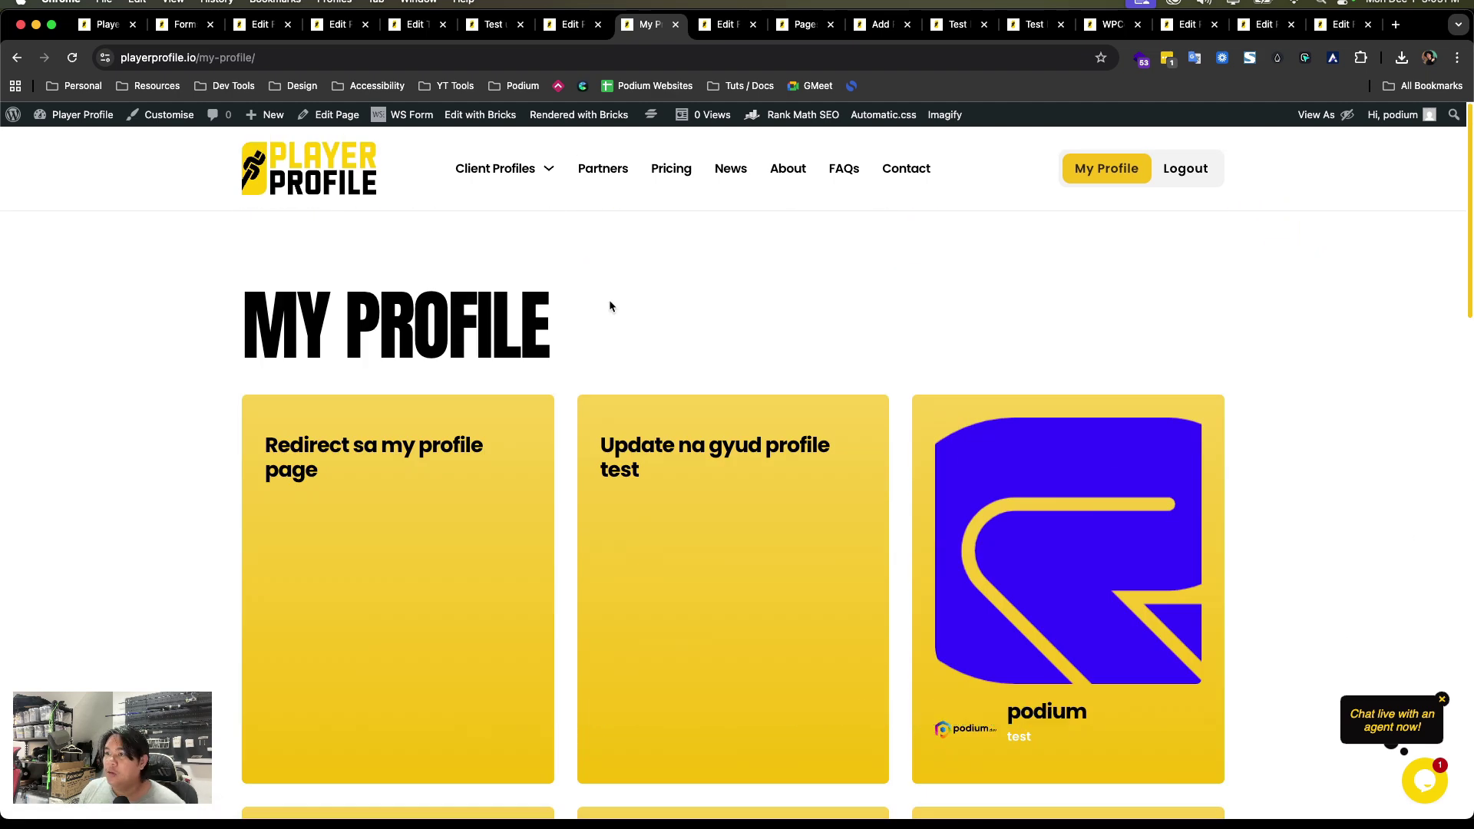
scroll(610, 299, "down", 1)
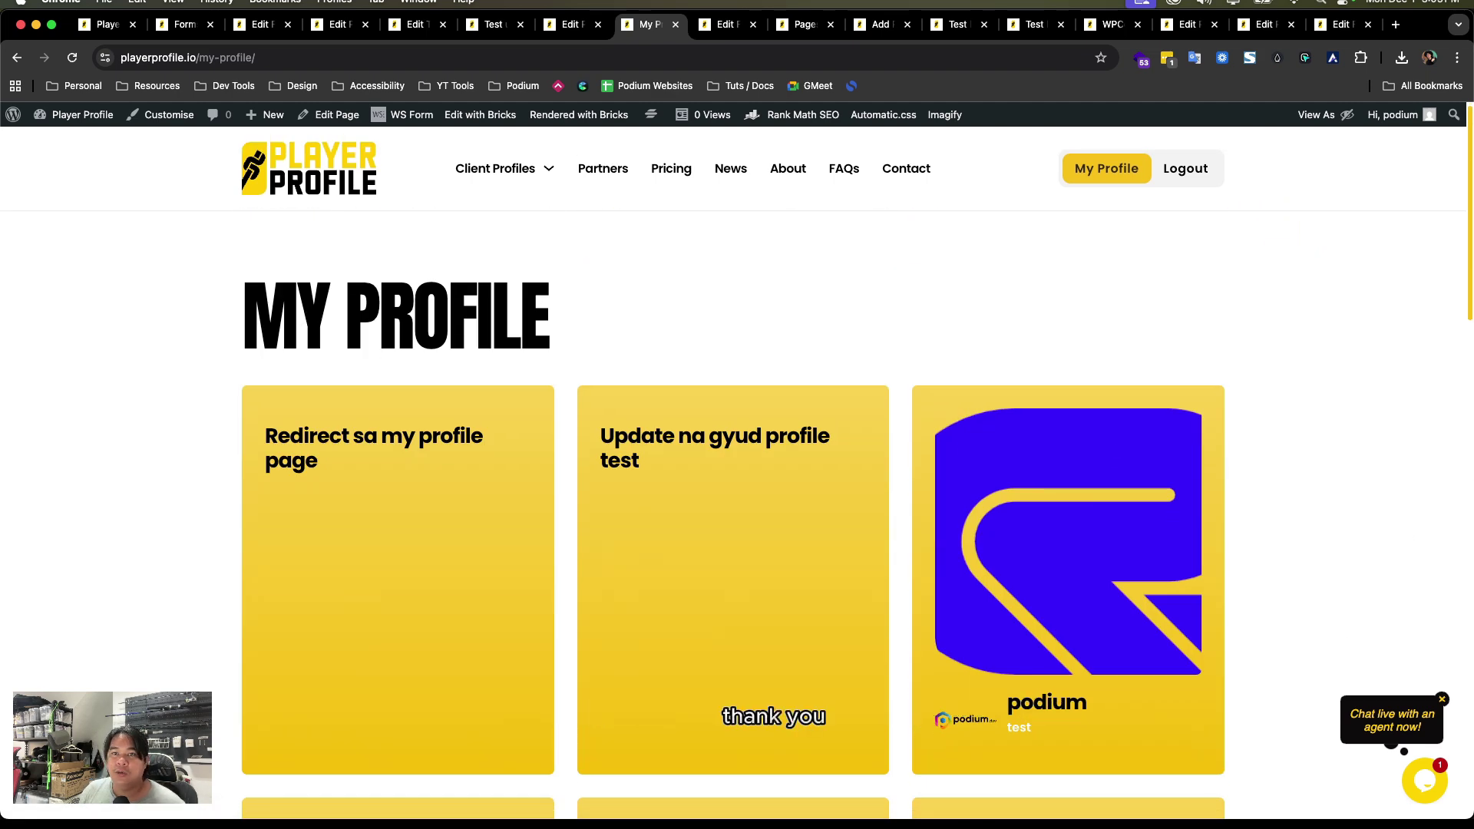